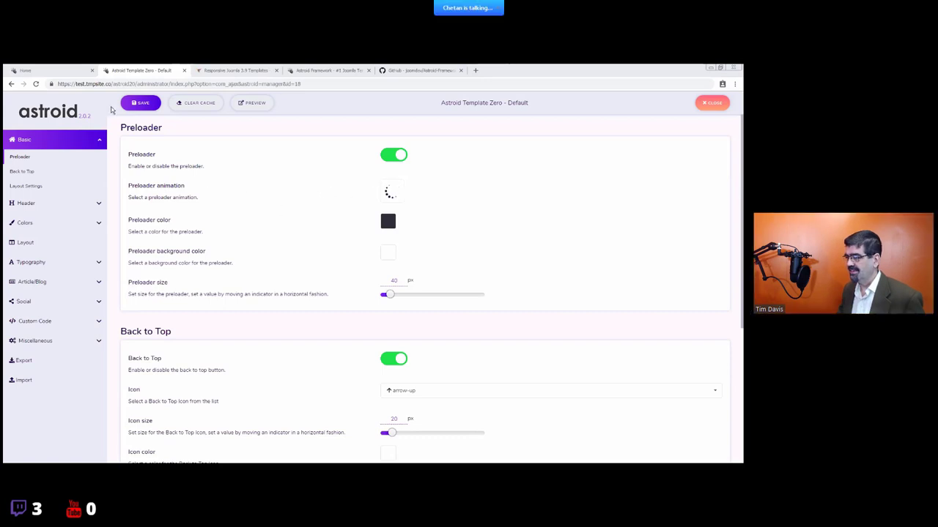
- View the available preloader animation styles in the template's Preloader settings
{"action": "left_click", "coordinate": [25, 70]}
{"action": "left_click", "coordinate": [139, 69]}
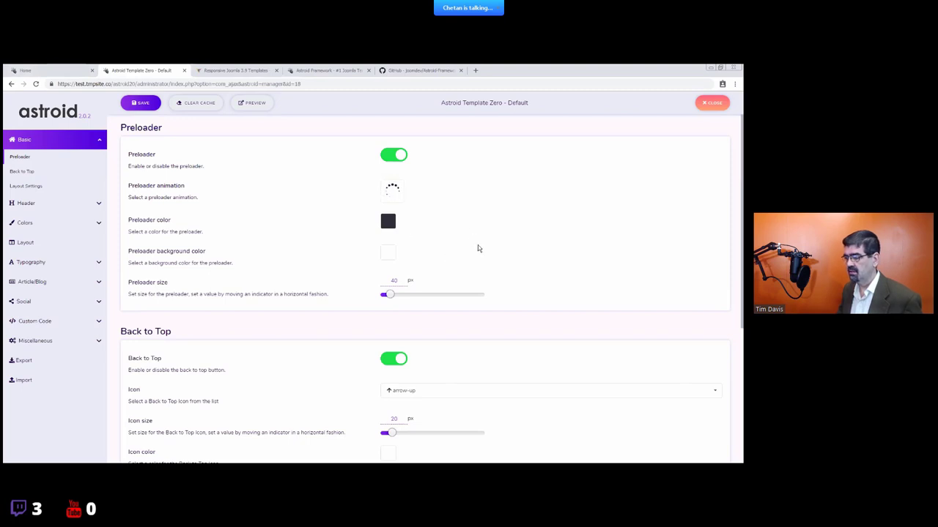
{"action": "left_click", "coordinate": [406, 192]}
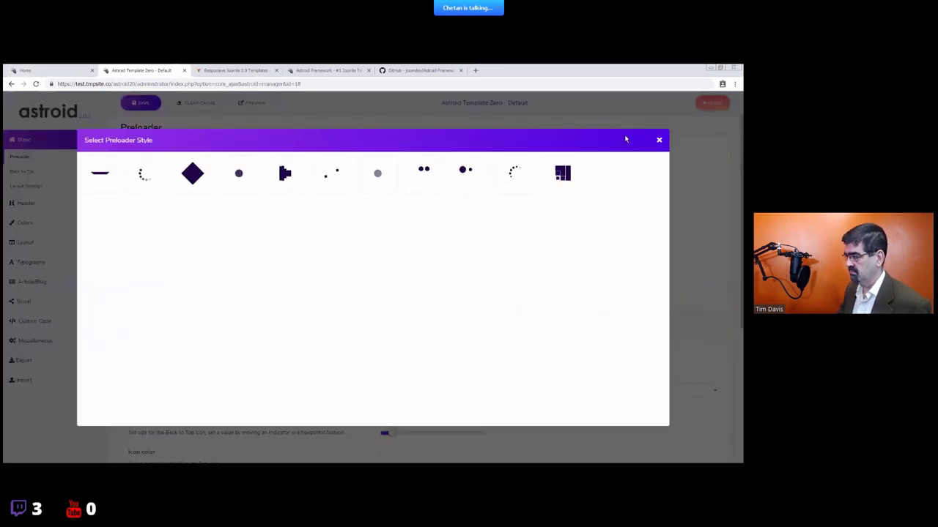
{"action": "left_click", "coordinate": [659, 140]}
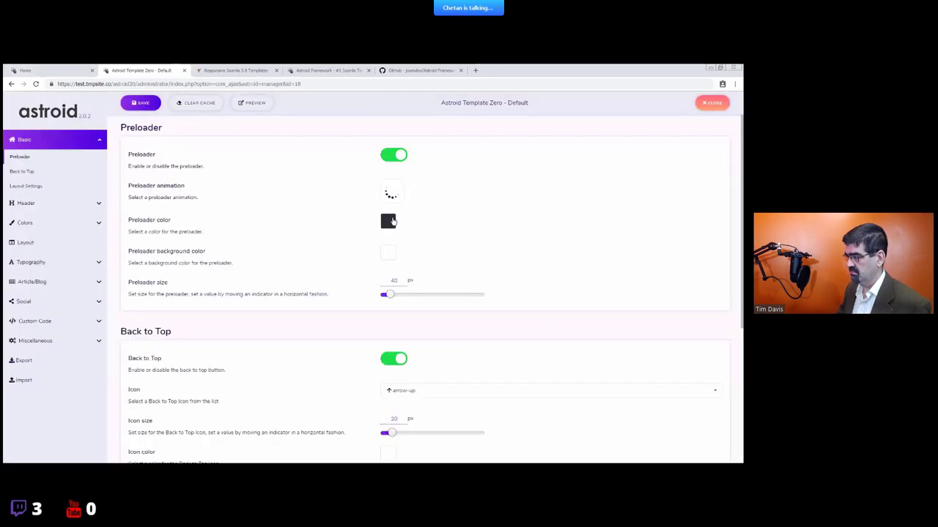
- Set the preloader color to blue and review the preloader animation styles again
{"action": "left_click", "coordinate": [387, 221]}
{"action": "left_click", "coordinate": [515, 228]}
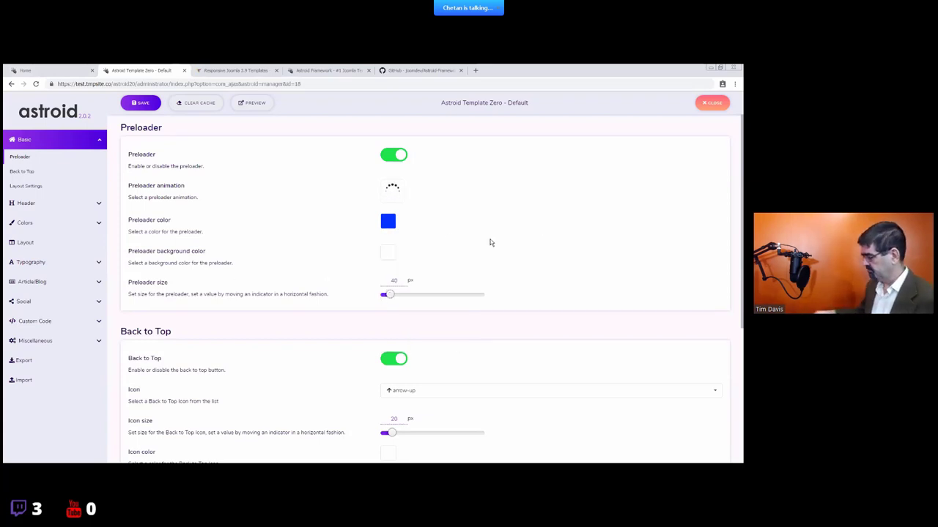
{"action": "left_click", "coordinate": [389, 190]}
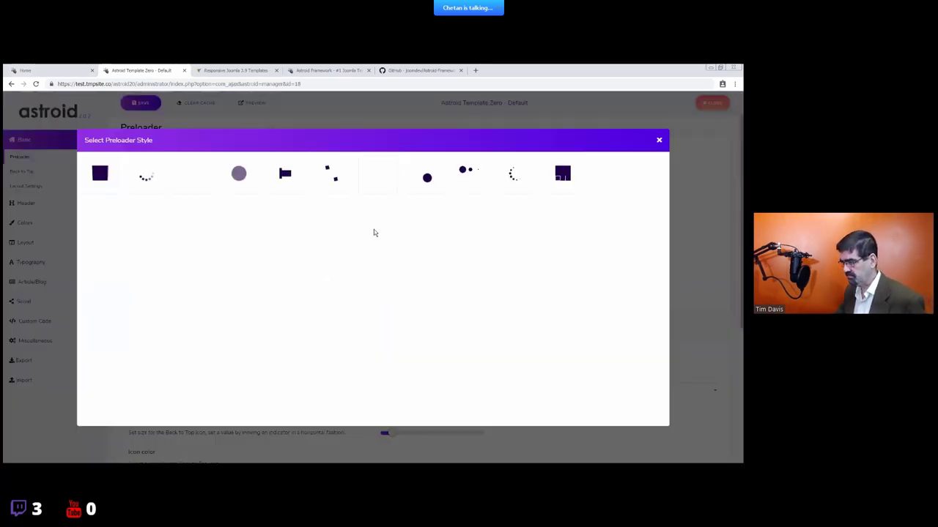
{"action": "left_click", "coordinate": [659, 141]}
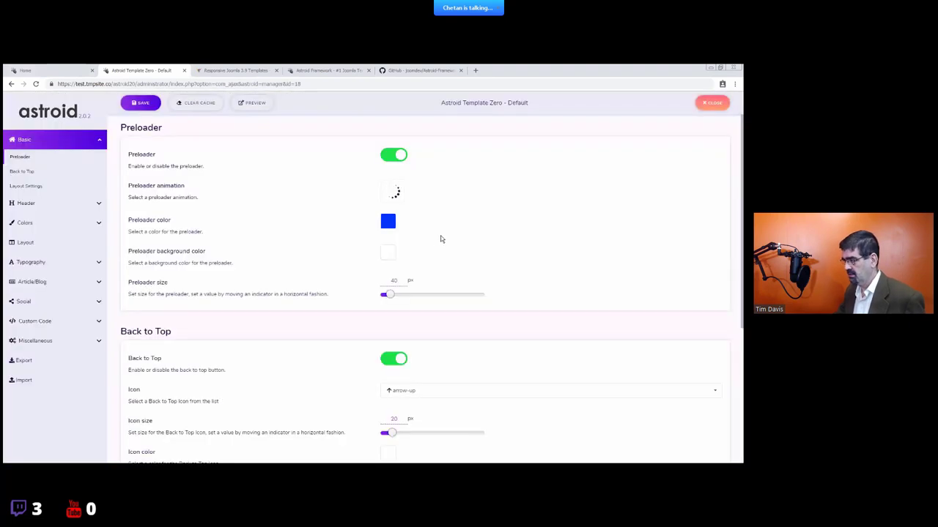
- Choose the single solid circle, fourth in the style list, as the preloader animation
{"action": "scroll", "coordinate": [446, 279], "scroll_direction": "down", "scroll_amount": 1}
{"action": "scroll", "coordinate": [316, 289], "scroll_direction": "down", "scroll_amount": 1}
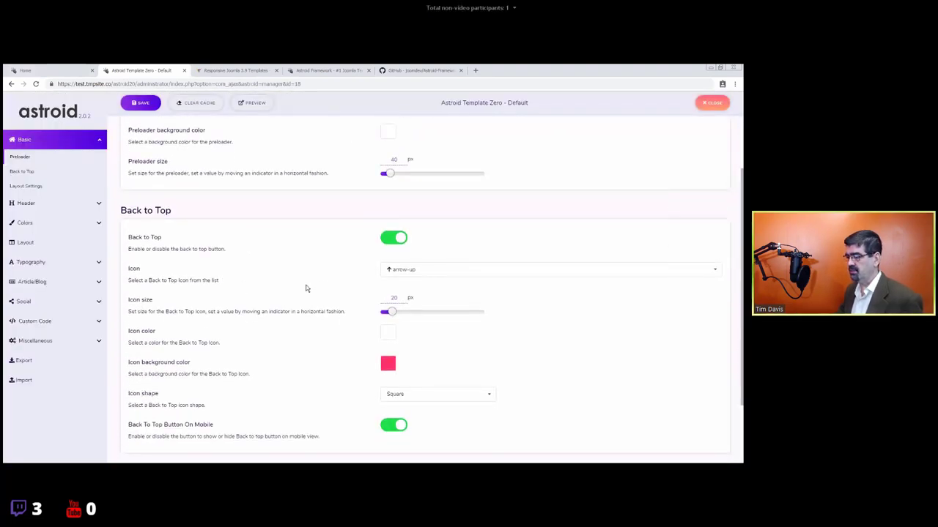
{"action": "scroll", "coordinate": [307, 291], "scroll_direction": "up", "scroll_amount": 2}
{"action": "left_click", "coordinate": [390, 192]}
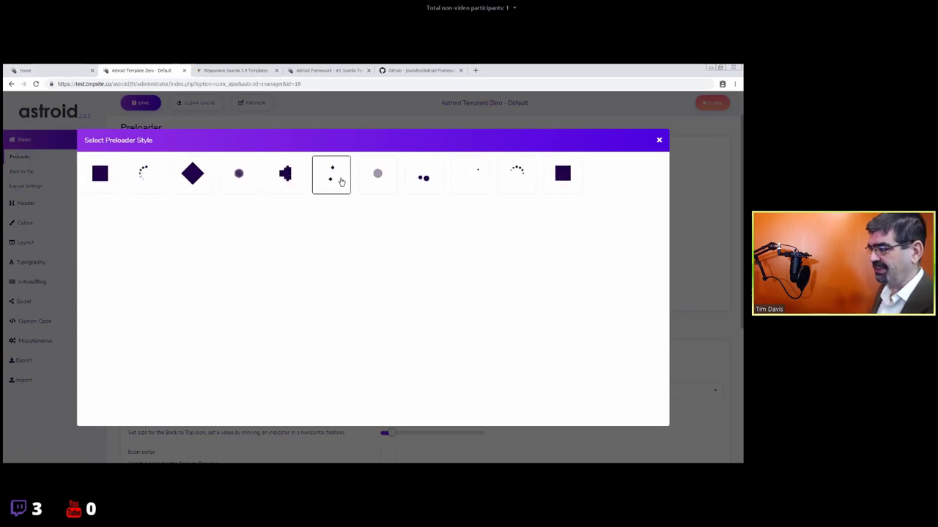
{"action": "left_click", "coordinate": [238, 173]}
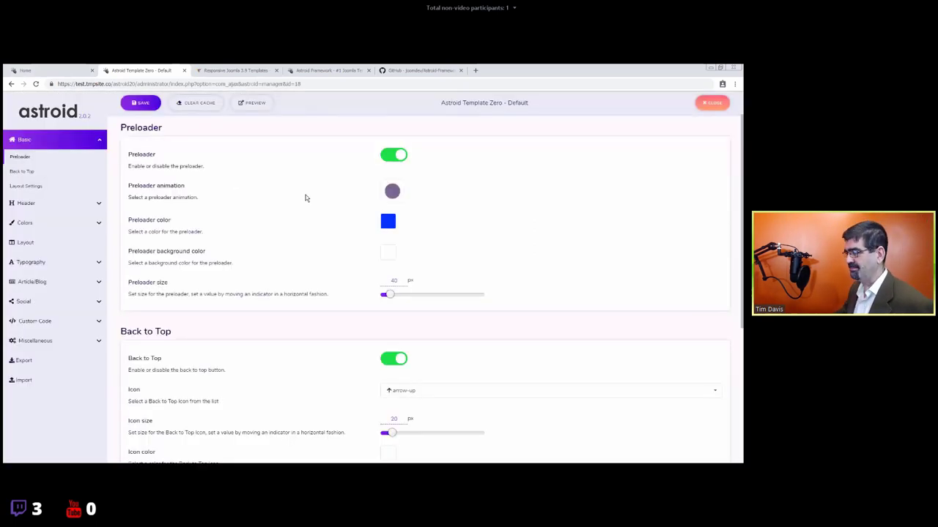
- Set the preloader color to bright orange and the preloader size to 198 px
{"action": "left_click", "coordinate": [388, 221]}
{"action": "left_click", "coordinate": [457, 250]}
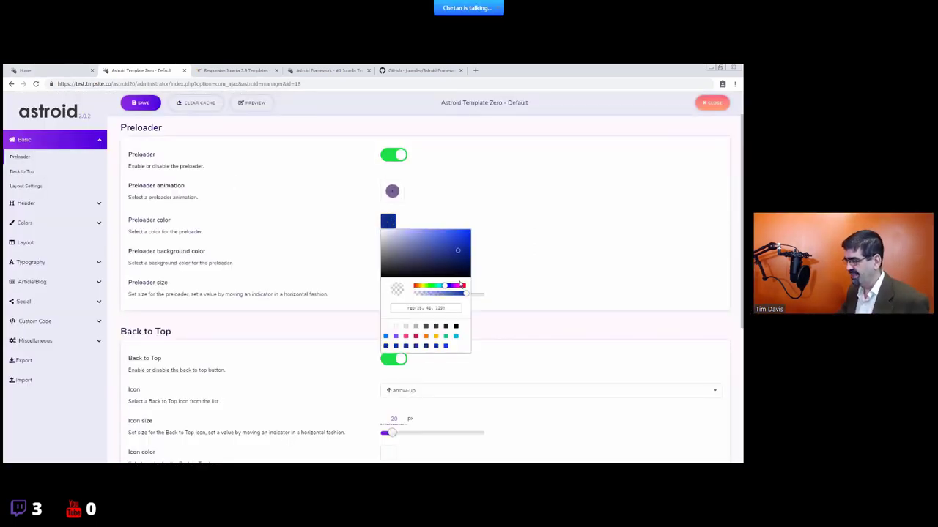
{"action": "left_click", "coordinate": [463, 286]}
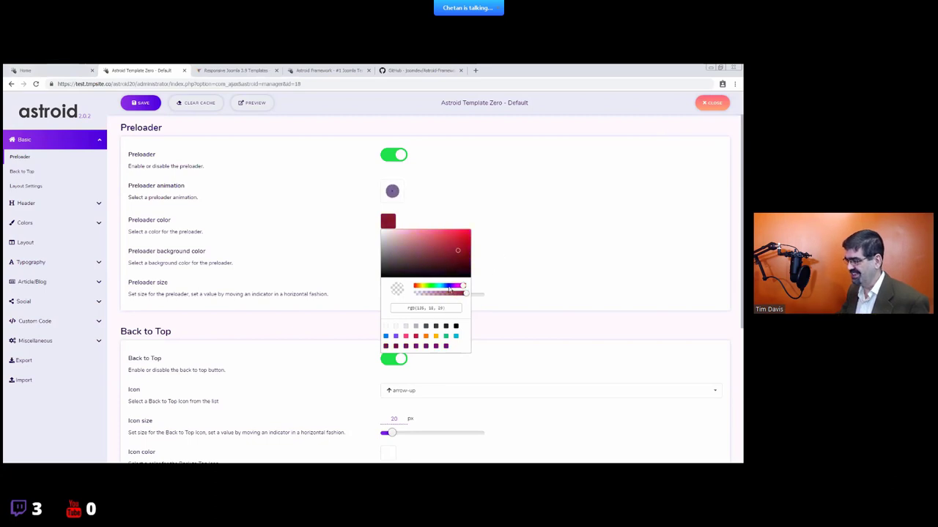
{"action": "left_click_drag", "start_coordinate": [450, 290], "coordinate": [417, 289]}
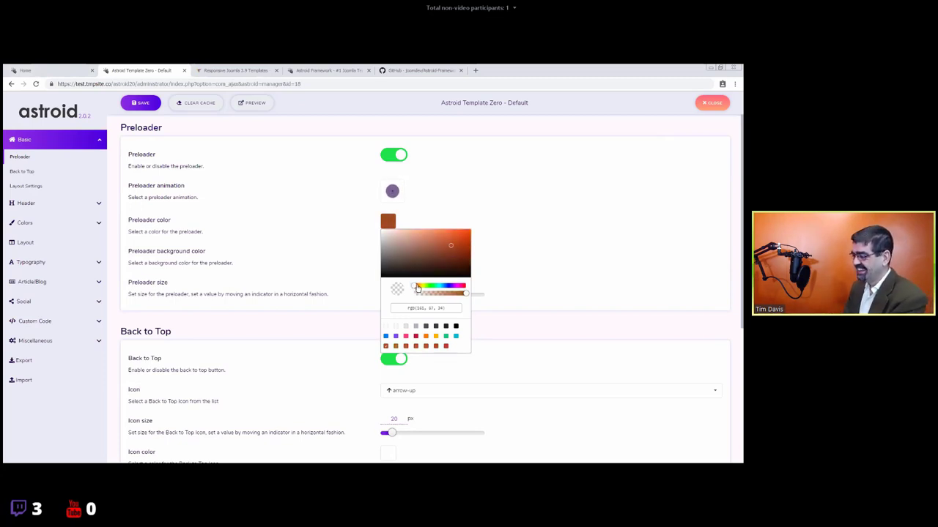
{"action": "left_click", "coordinate": [460, 244]}
{"action": "left_click", "coordinate": [527, 231]}
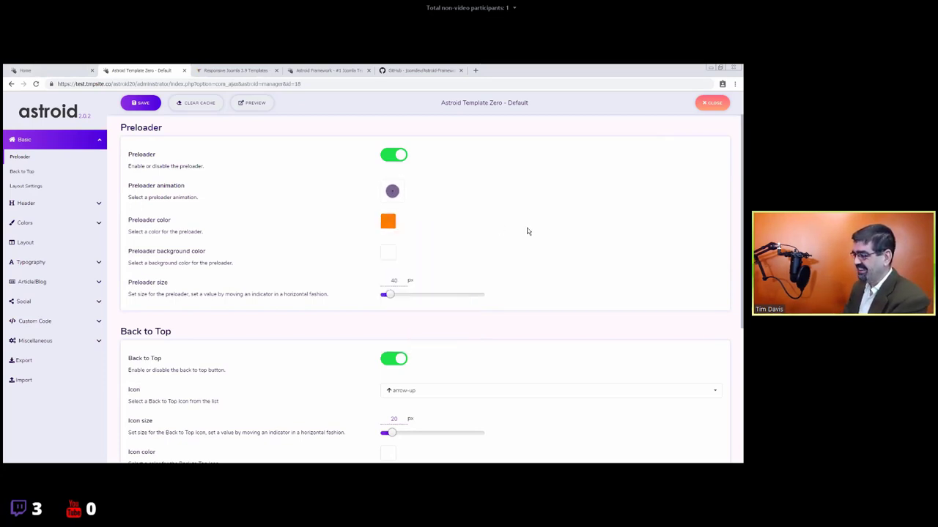
{"action": "left_click_drag", "start_coordinate": [404, 295], "coordinate": [423, 297]}
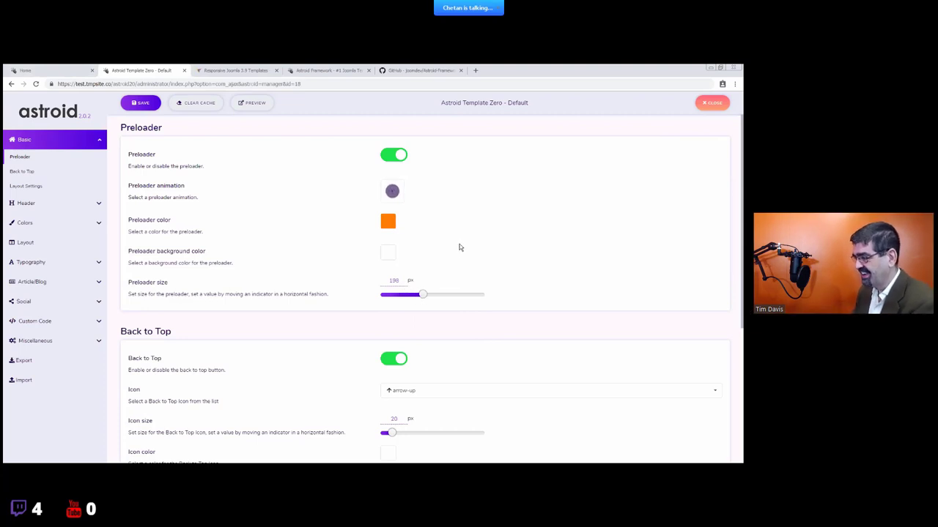
- Save the template, clear its cache and view the preloader on the site's home page
{"action": "left_click", "coordinate": [143, 104]}
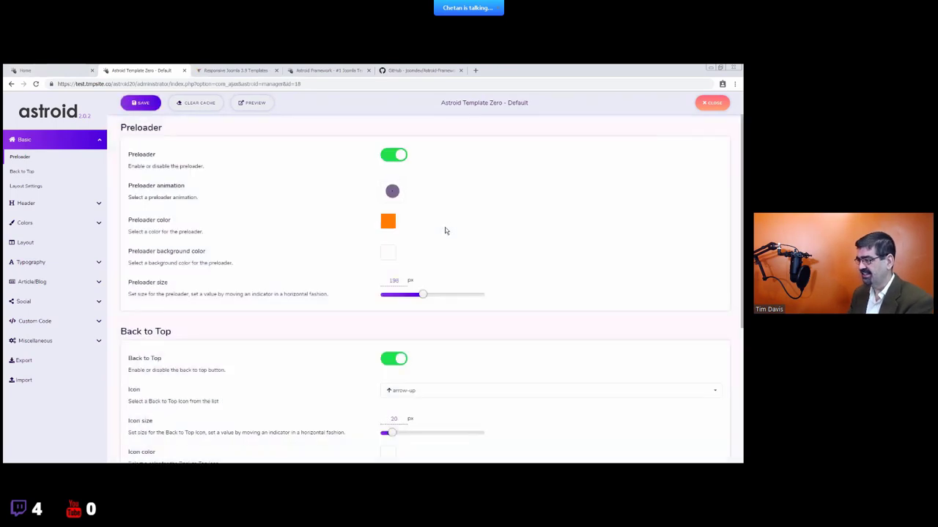
{"action": "left_click", "coordinate": [195, 103]}
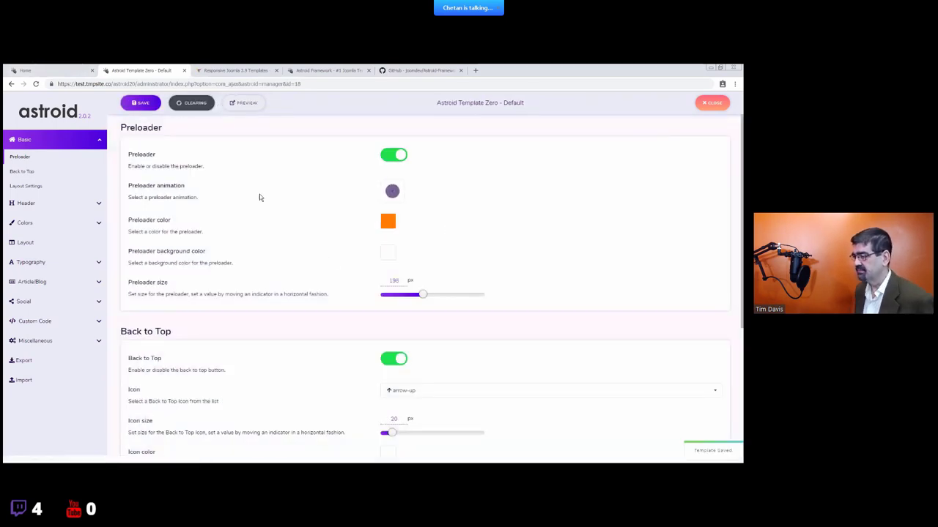
{"action": "left_click", "coordinate": [59, 70]}
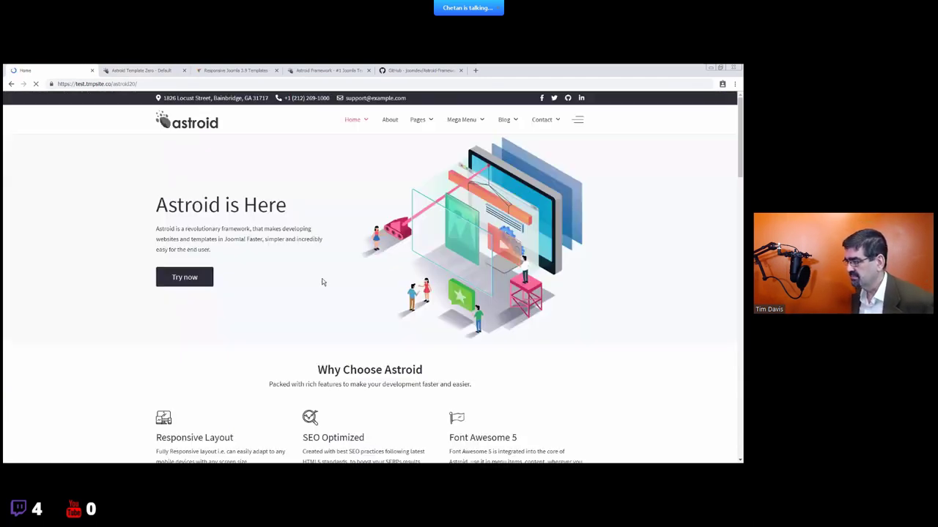
- Inspect the preloader color's picker options and view the site's home page again
{"action": "left_click", "coordinate": [126, 70]}
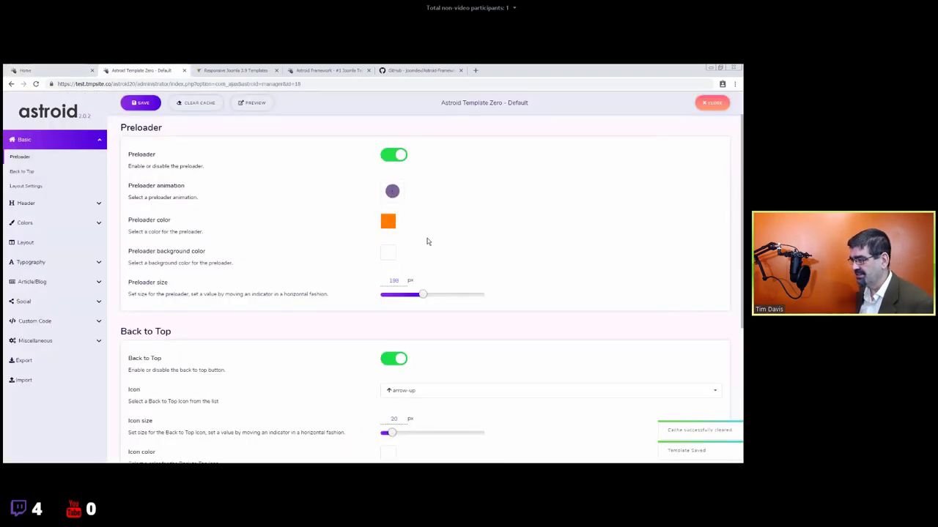
{"action": "left_click", "coordinate": [387, 222]}
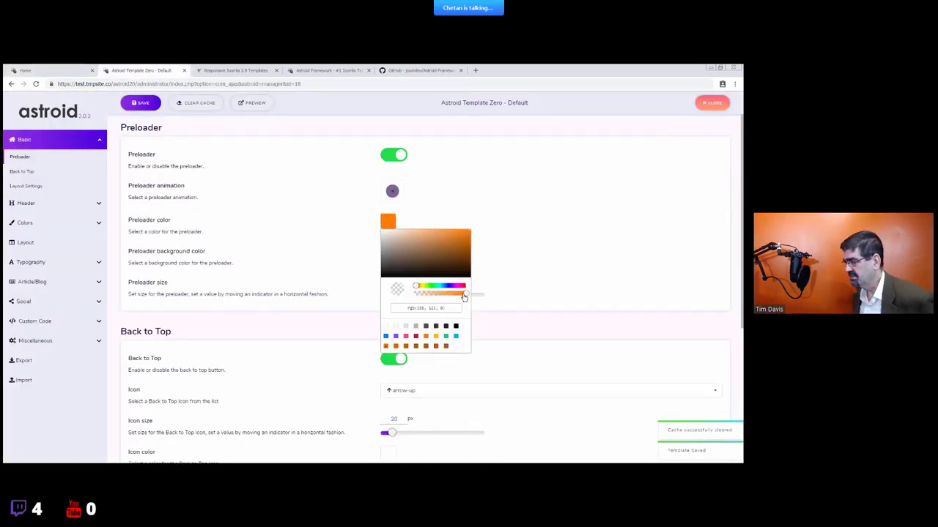
{"action": "left_click", "coordinate": [504, 252]}
{"action": "key", "text": "ctrl+1"}
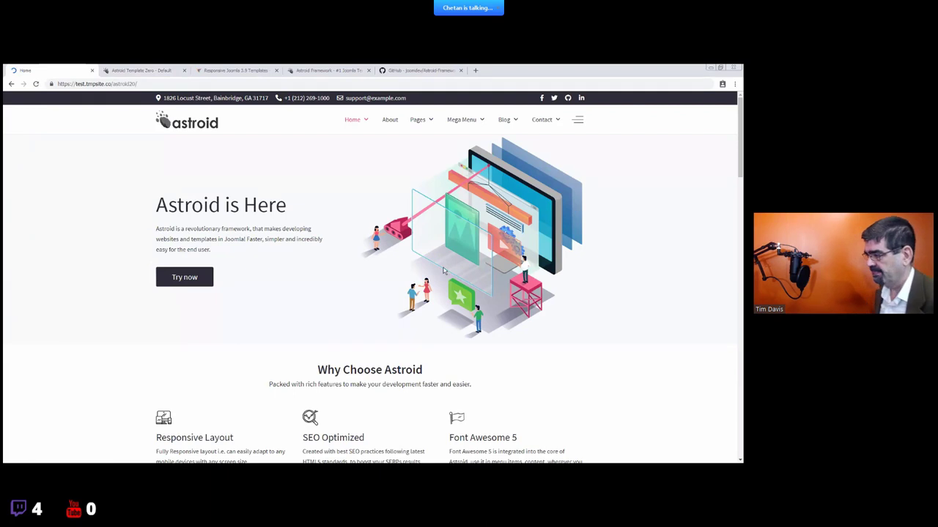
- Lower the white preloader background color's opacity to about 0.18, save the template and view the home page
{"action": "left_click", "coordinate": [176, 69]}
{"action": "left_click", "coordinate": [386, 252]}
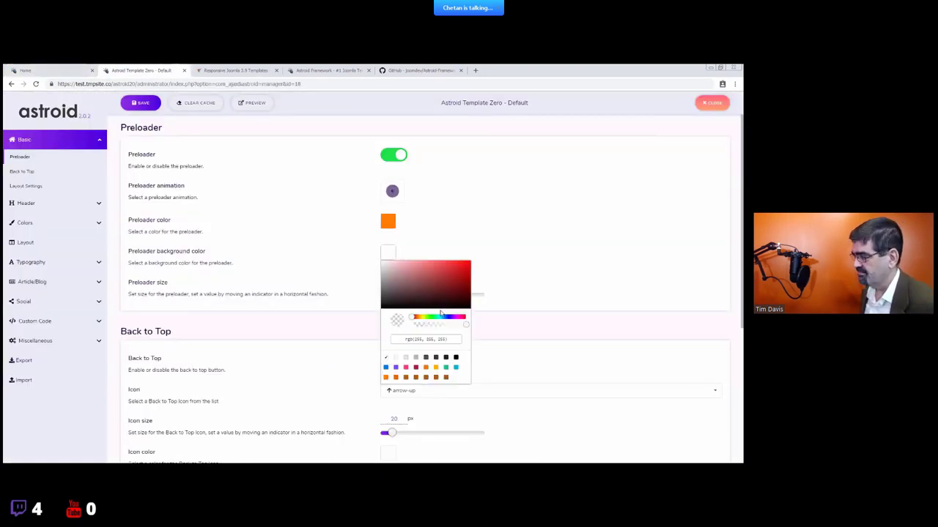
{"action": "left_click_drag", "start_coordinate": [454, 325], "coordinate": [440, 332]}
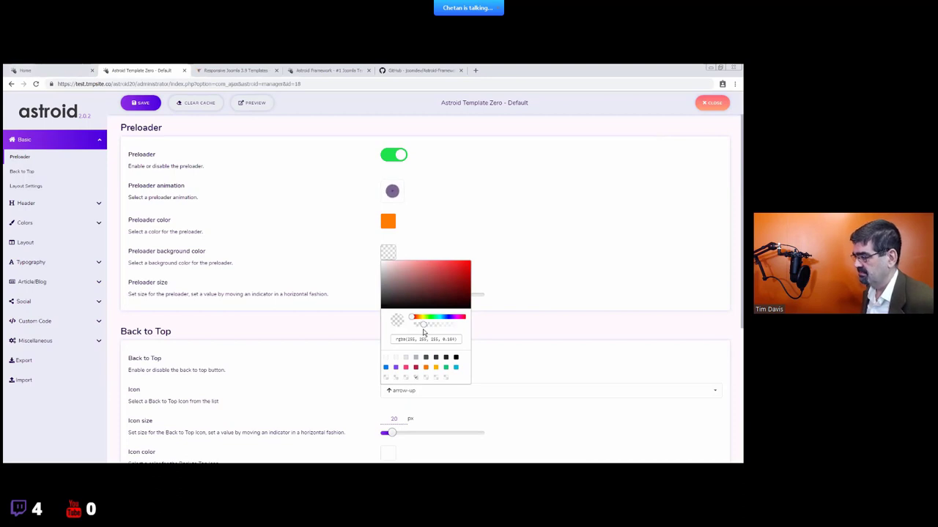
{"action": "left_click", "coordinate": [508, 322]}
{"action": "left_click", "coordinate": [143, 103]}
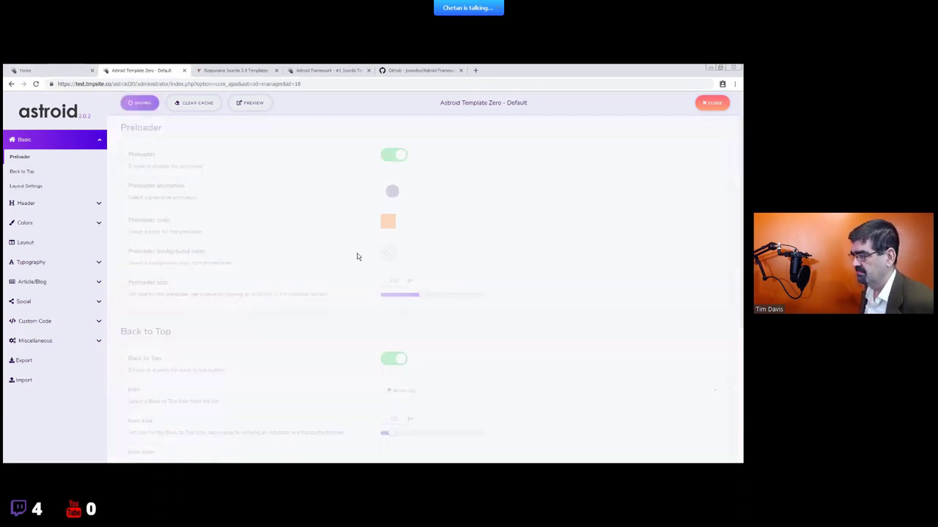
{"action": "key", "text": "ctrl+1"}
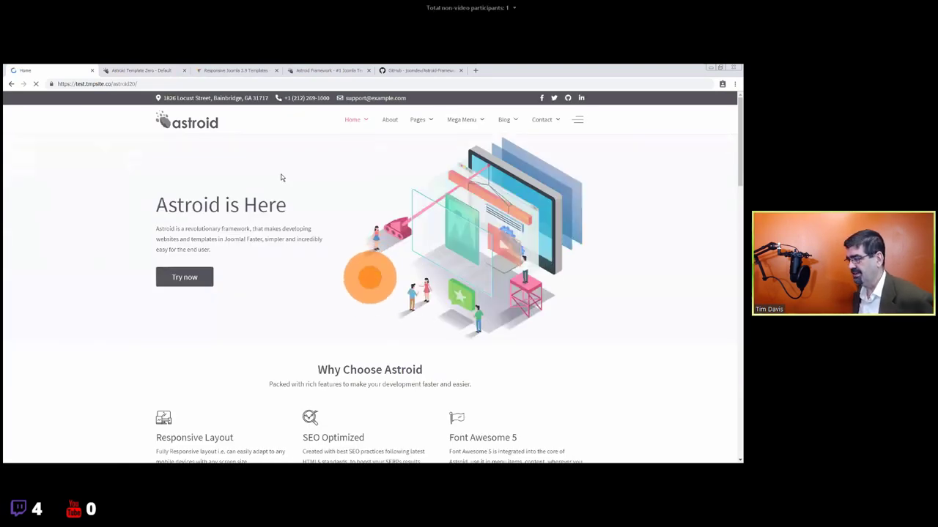
- Raise the preloader background color's opacity while keeping it partly transparent, save the template and reload the home page
{"action": "key", "text": "ctrl+2"}
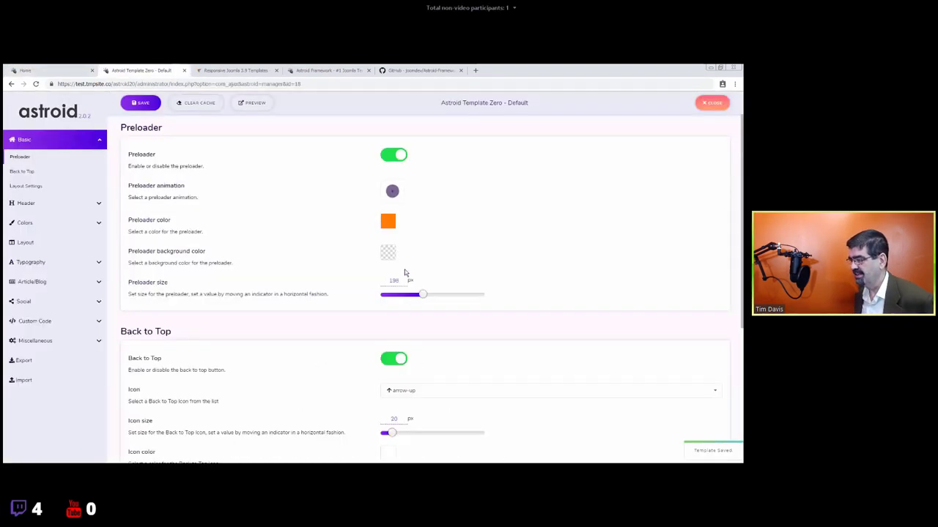
{"action": "left_click", "coordinate": [392, 253]}
{"action": "left_click_drag", "start_coordinate": [423, 324], "coordinate": [447, 329]}
{"action": "left_click", "coordinate": [412, 200]}
{"action": "key", "text": "ctrl+s"}
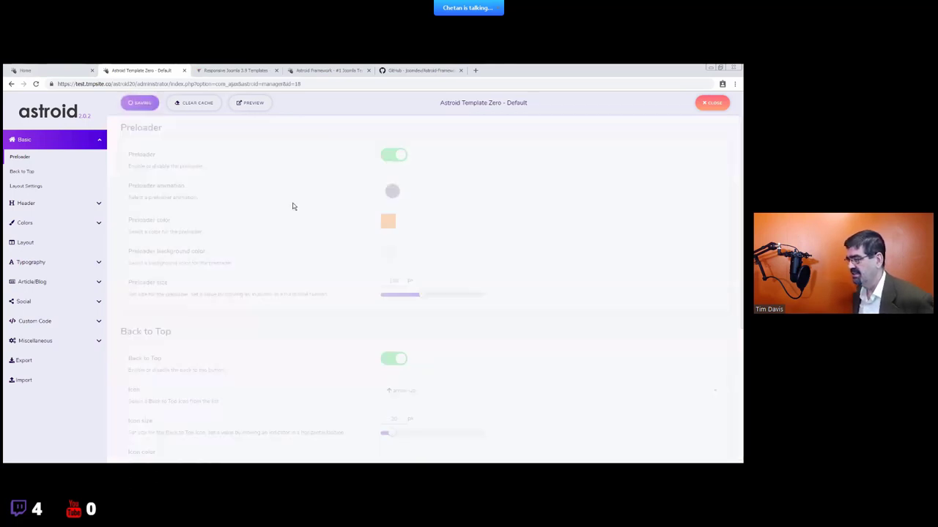
{"action": "left_click", "coordinate": [60, 68]}
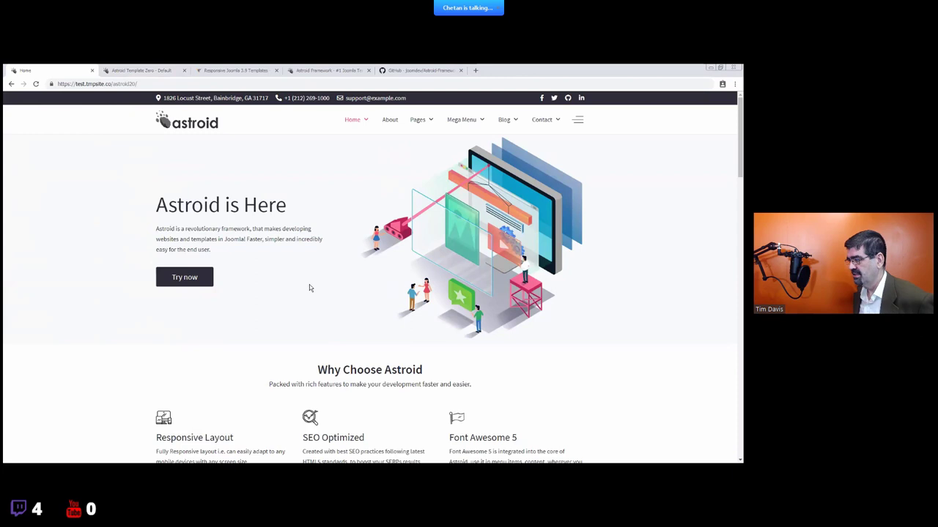
{"action": "key", "text": "F5"}
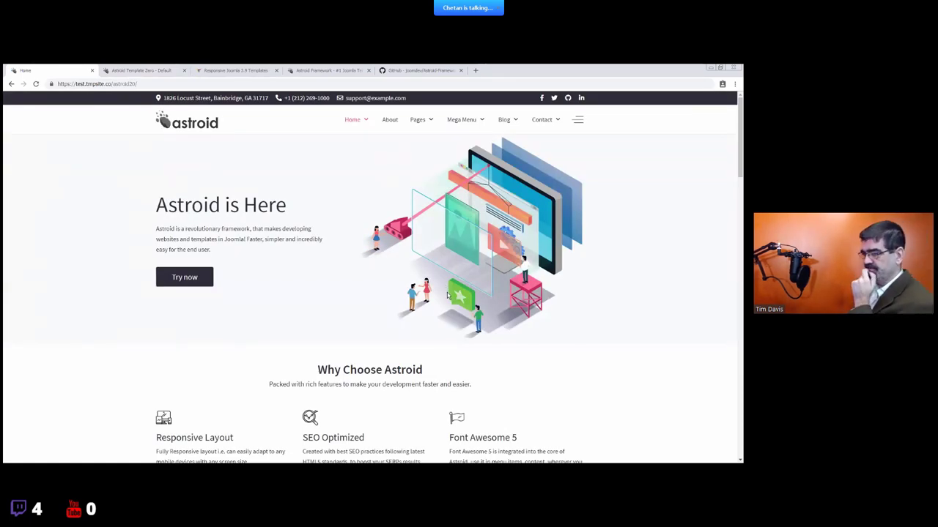
- Disable the preloader in the template settings, view the home page and enable the preloader again
{"action": "key", "text": "ctrl+Tab"}
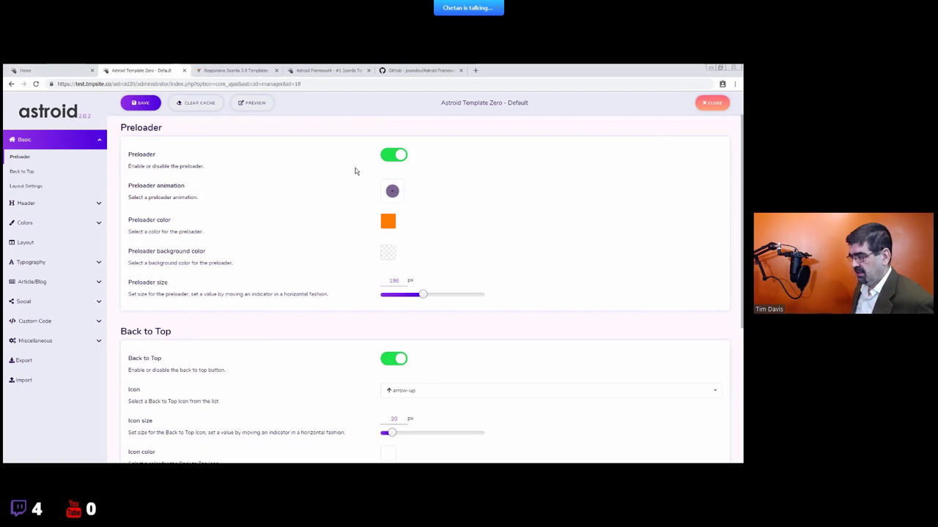
{"action": "left_click", "coordinate": [390, 155]}
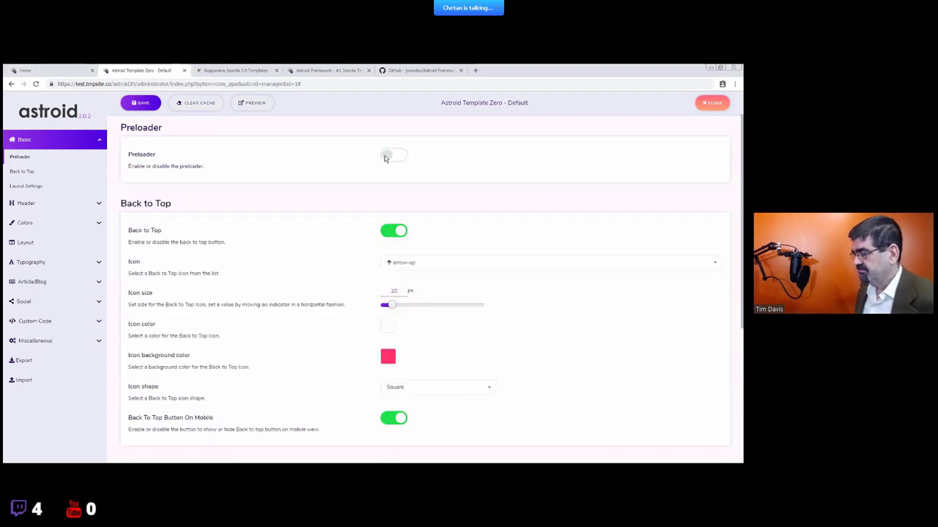
{"action": "left_click", "coordinate": [80, 69]}
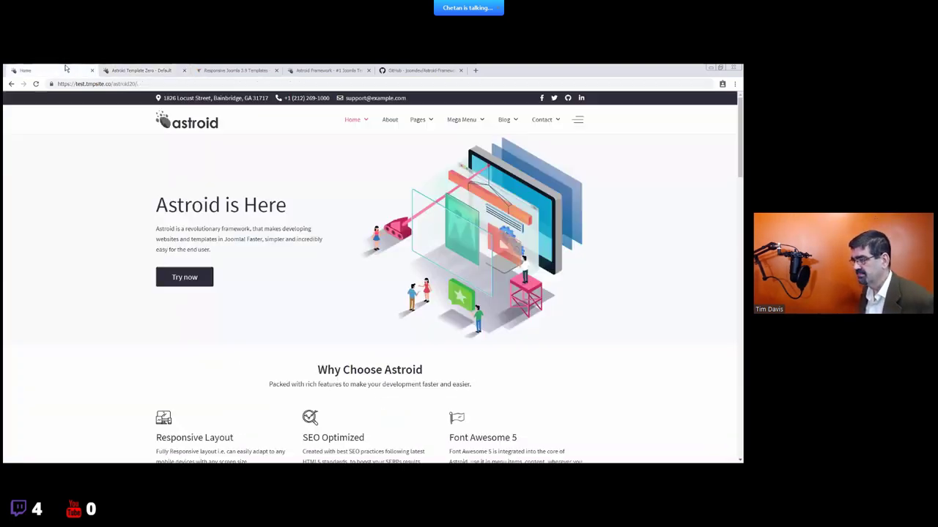
{"action": "left_click", "coordinate": [139, 71]}
{"action": "left_click", "coordinate": [389, 156]}
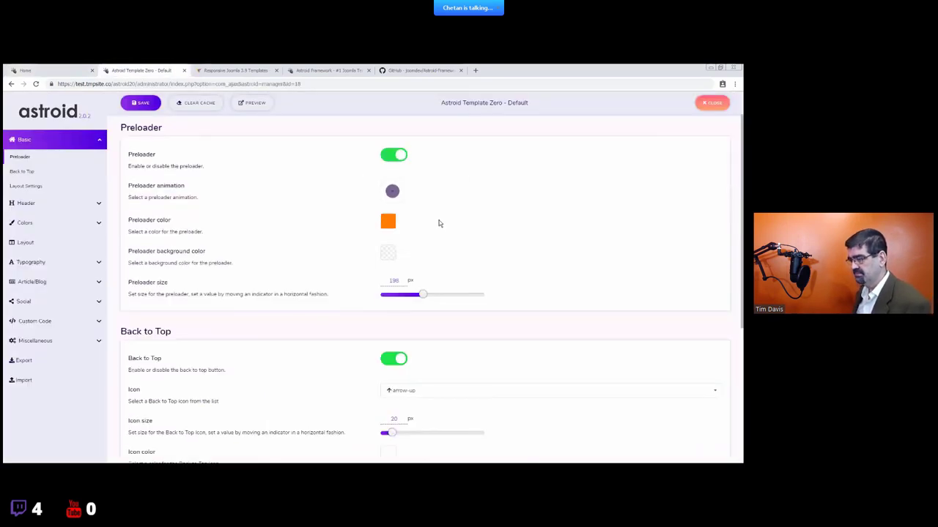
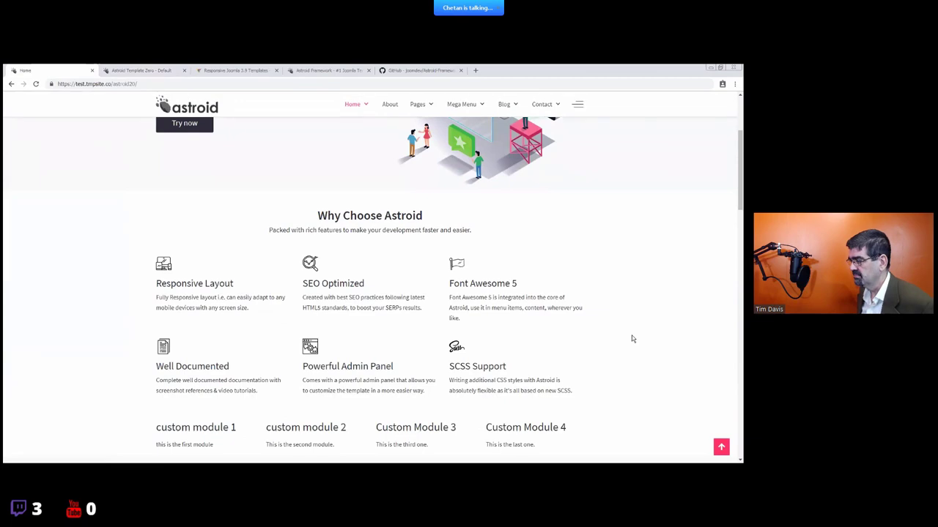
- Examine the back-to-top button on the home page and its Back to Top settings in the template
{"action": "scroll", "coordinate": [410, 310], "scroll_direction": "down", "scroll_amount": 2}
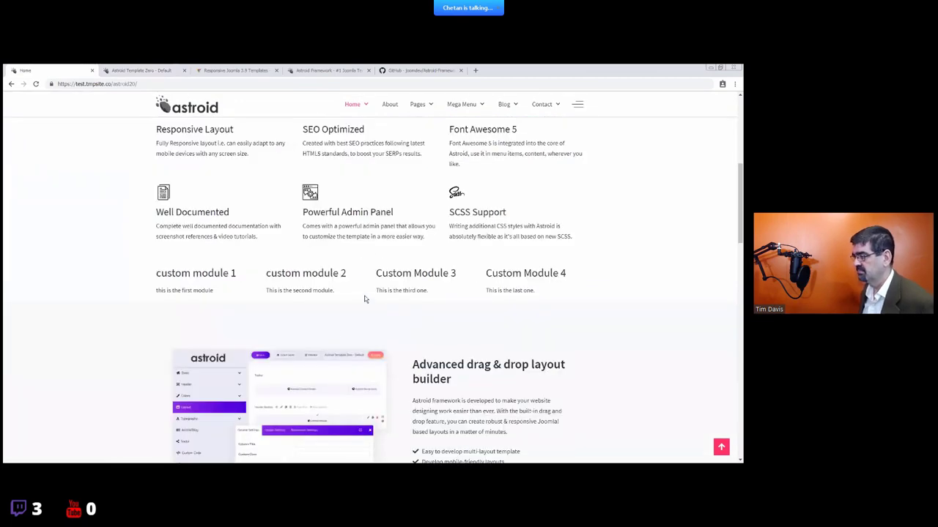
{"action": "scroll", "coordinate": [365, 299], "scroll_direction": "down", "scroll_amount": 1}
{"action": "key", "text": "ctrl+Tab"}
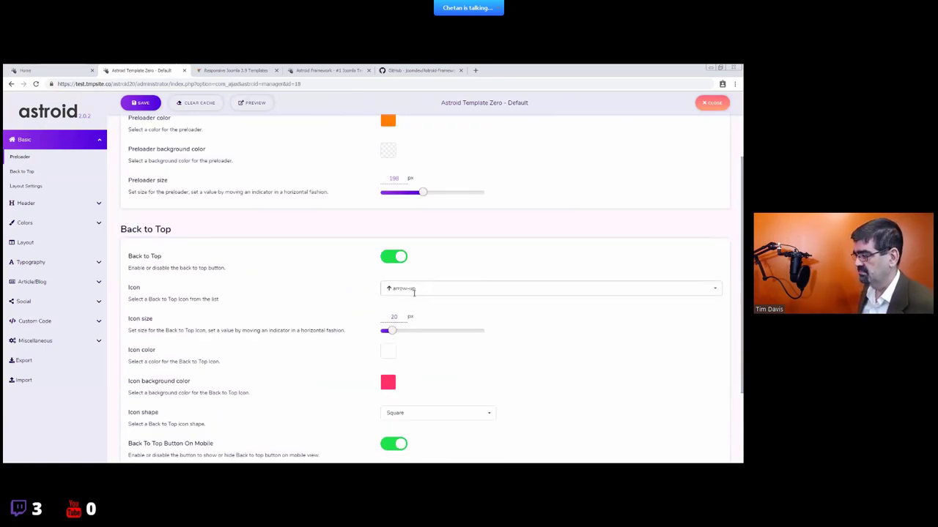
- Browse the Back to Top icon options and choose the chevron-up icon
{"action": "scroll", "coordinate": [414, 292], "scroll_direction": "down", "scroll_amount": 1}
{"action": "left_click", "coordinate": [416, 214]}
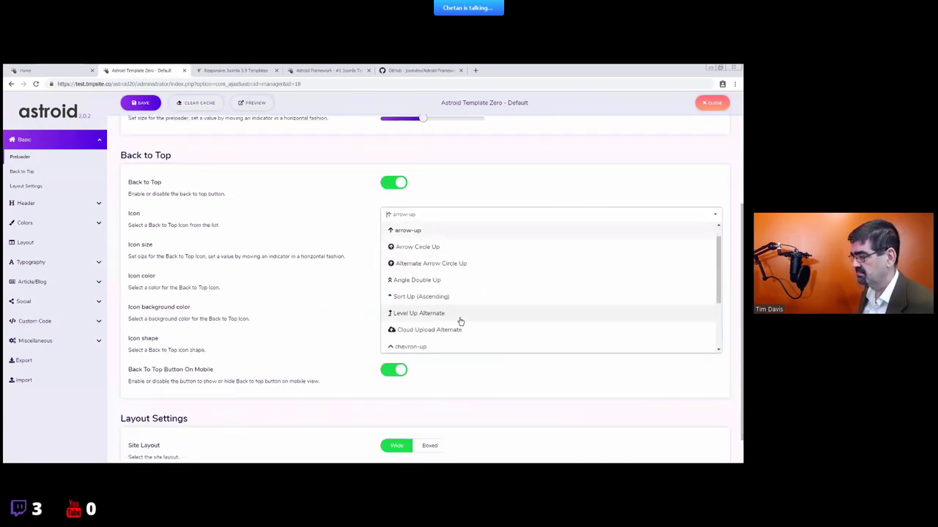
{"action": "scroll", "coordinate": [461, 321], "scroll_direction": "down", "scroll_amount": 2}
{"action": "scroll", "coordinate": [436, 308], "scroll_direction": "up", "scroll_amount": 3}
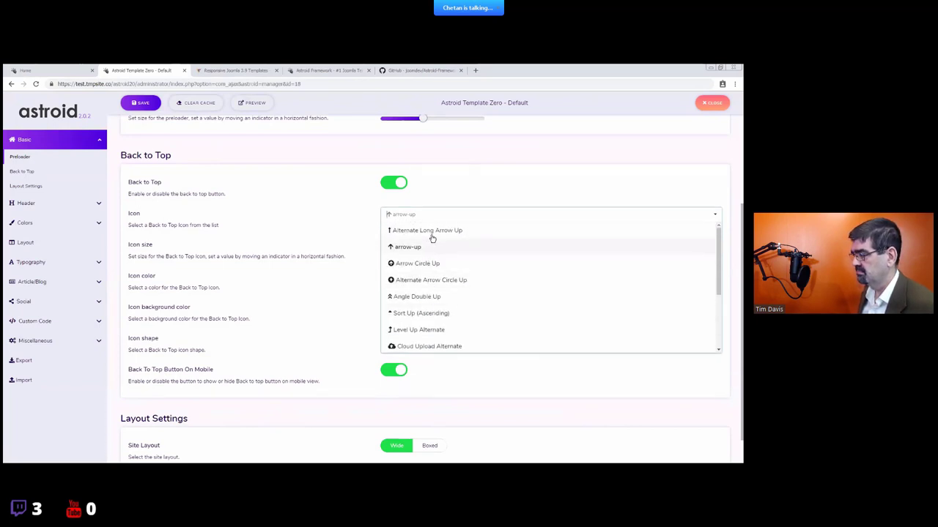
{"action": "scroll", "coordinate": [439, 271], "scroll_direction": "down", "scroll_amount": 2}
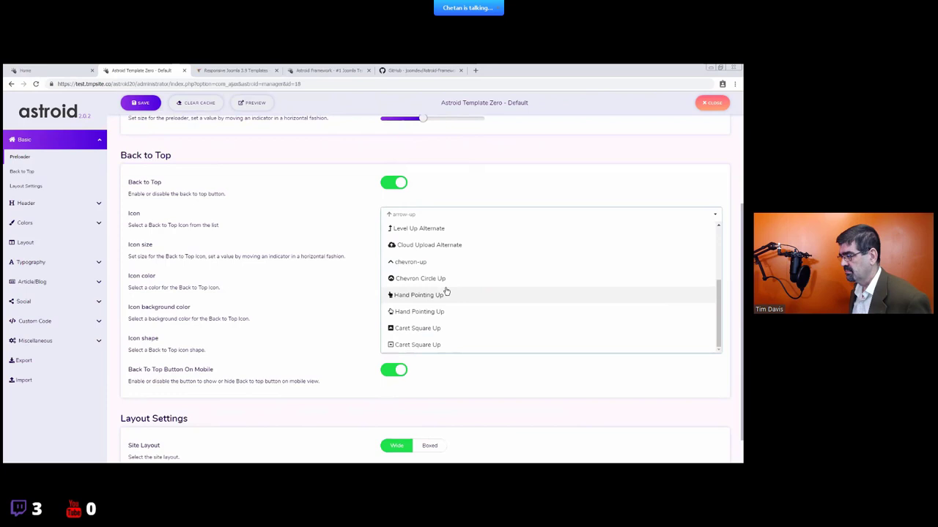
{"action": "left_click", "coordinate": [415, 261]}
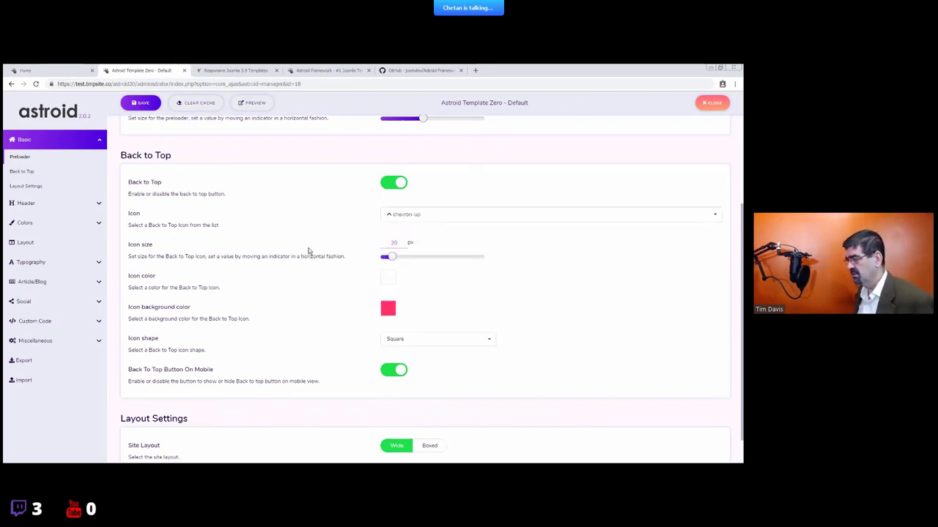
- Set the Back to Top icon size to 85 px and save the template
{"action": "left_click_drag", "start_coordinate": [392, 259], "coordinate": [417, 261]}
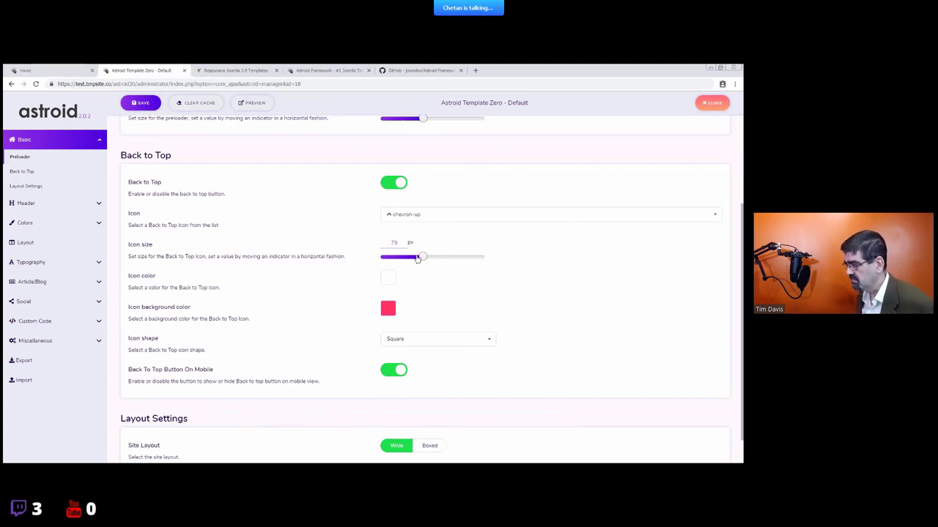
{"action": "left_click", "coordinate": [140, 103]}
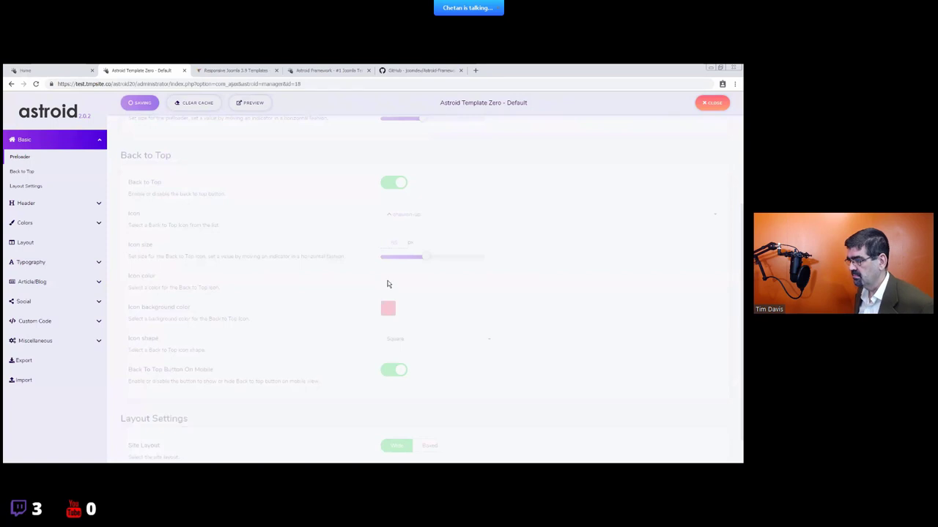
{"action": "scroll", "coordinate": [388, 278], "scroll_direction": "up", "scroll_amount": 2}
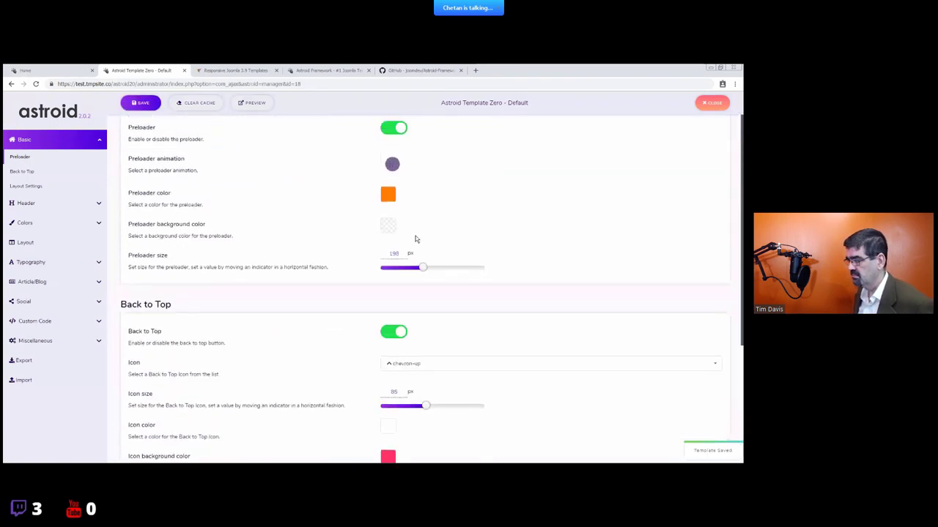
- Change the Back to Top icon color to the amber preset swatch
{"action": "scroll", "coordinate": [399, 293], "scroll_direction": "down", "scroll_amount": 1}
{"action": "left_click", "coordinate": [386, 354]}
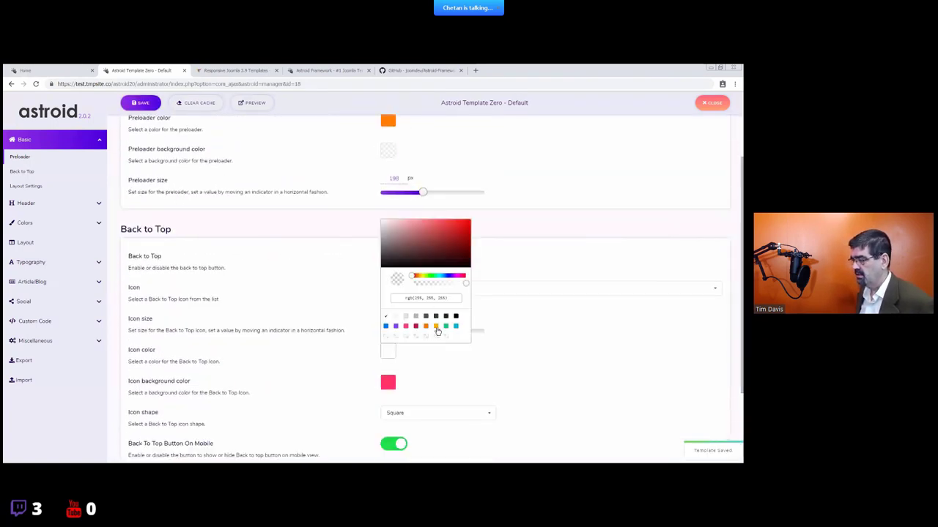
{"action": "left_click", "coordinate": [438, 331]}
{"action": "left_click", "coordinate": [502, 357]}
- Change the Back to Top icon background color to a fully saturated bright green
{"action": "left_click", "coordinate": [388, 381]}
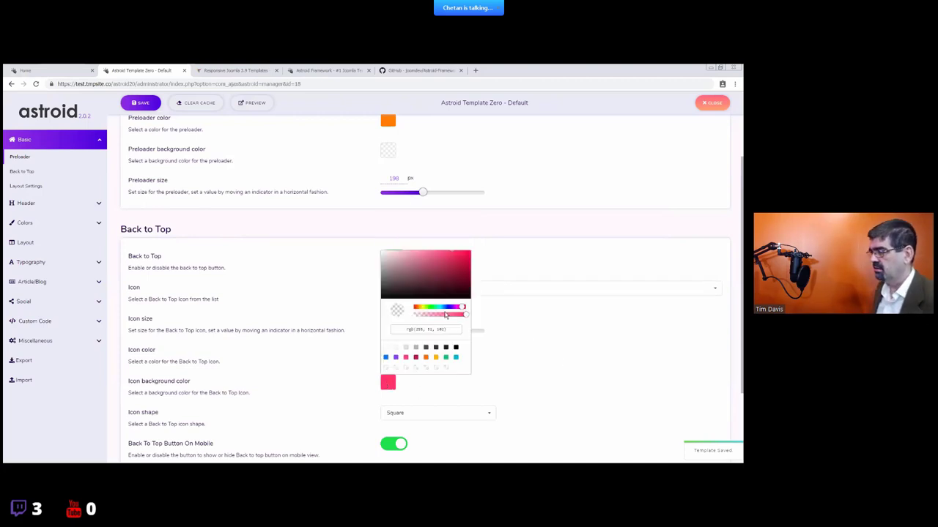
{"action": "left_click_drag", "start_coordinate": [410, 291], "coordinate": [381, 250]}
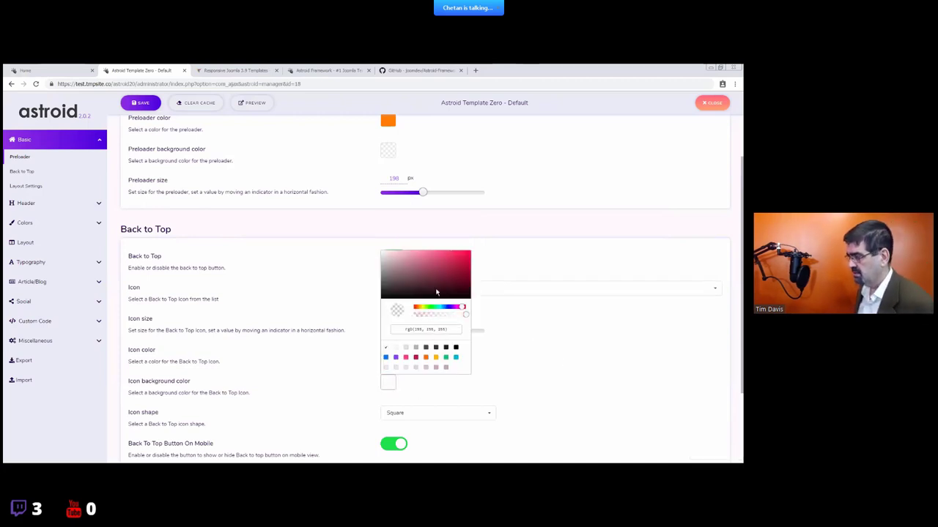
{"action": "left_click_drag", "start_coordinate": [435, 307], "coordinate": [433, 311]}
{"action": "left_click_drag", "start_coordinate": [467, 254], "coordinate": [479, 254]}
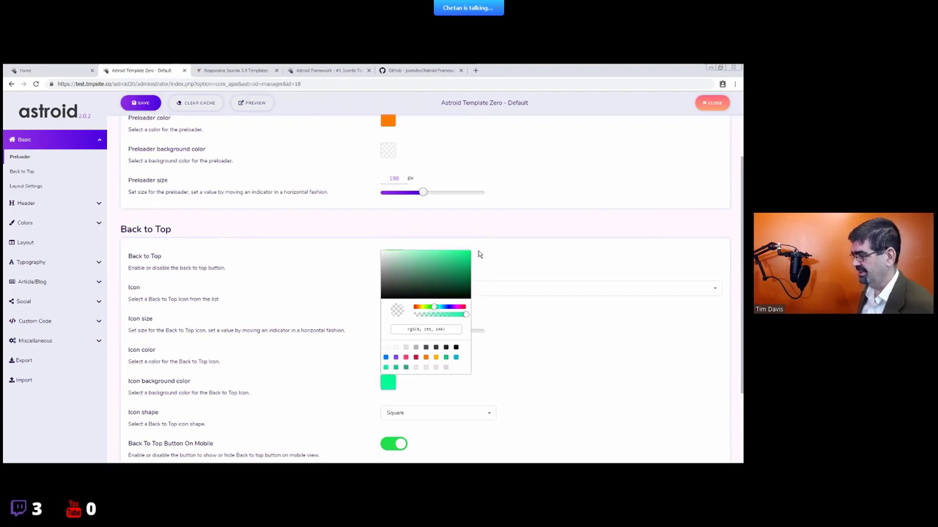
{"action": "left_click", "coordinate": [554, 385]}
- Set the Back to Top icon shape to Rounded and save the template
{"action": "scroll", "coordinate": [487, 337], "scroll_direction": "down", "scroll_amount": 3}
{"action": "left_click", "coordinate": [427, 306]}
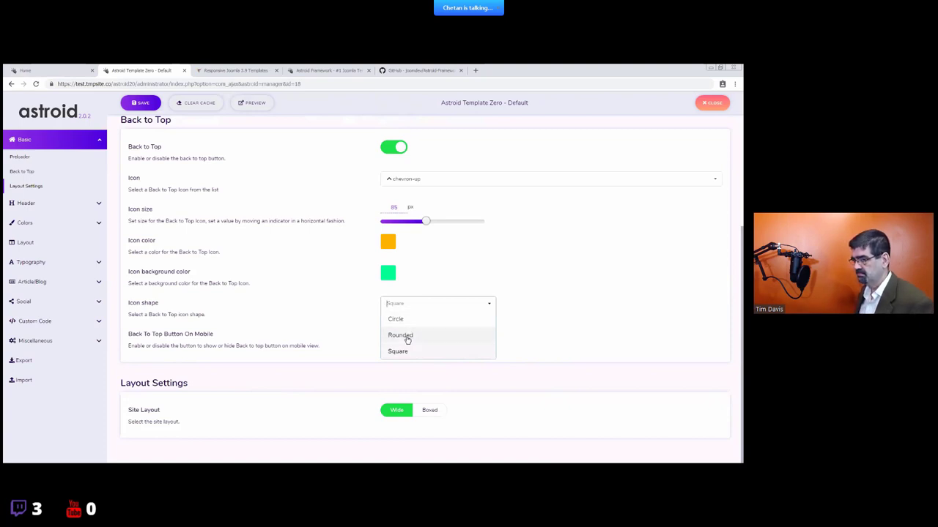
{"action": "left_click", "coordinate": [405, 335]}
{"action": "left_click", "coordinate": [139, 102]}
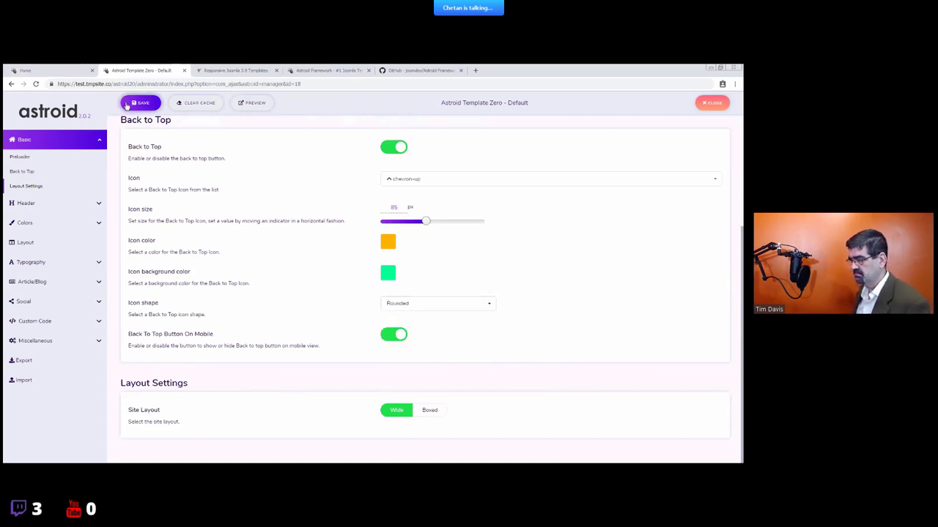
- Check the restyled back-to-top button on the home page against the icon options in the template settings
{"action": "left_click", "coordinate": [63, 71]}
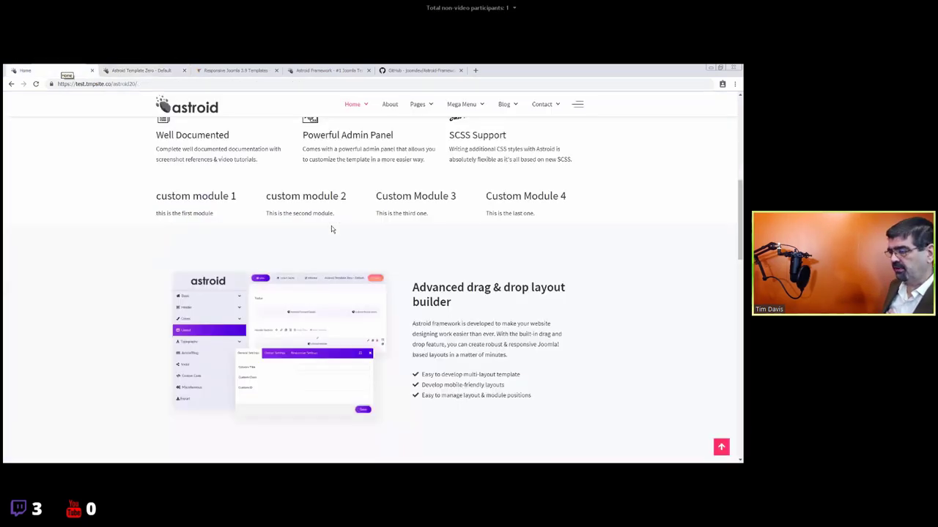
{"action": "left_click", "coordinate": [119, 69]}
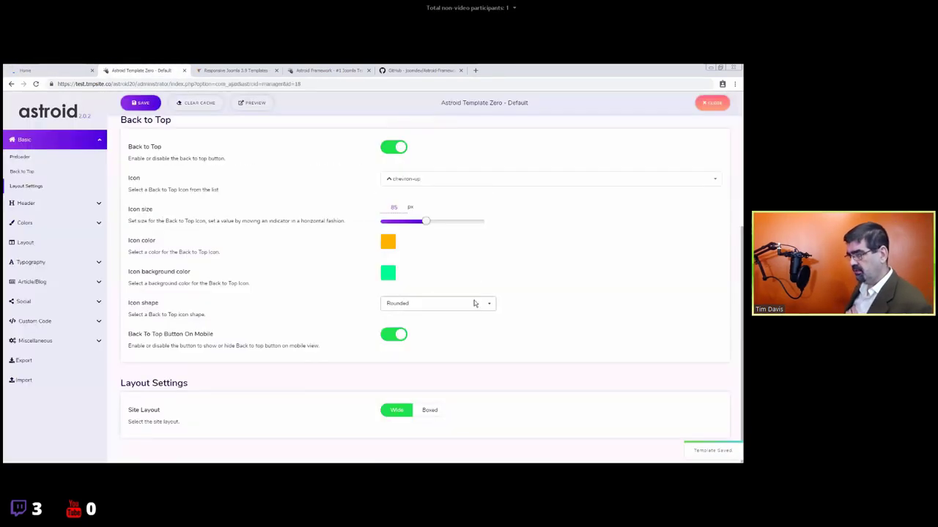
{"action": "left_click", "coordinate": [435, 178]}
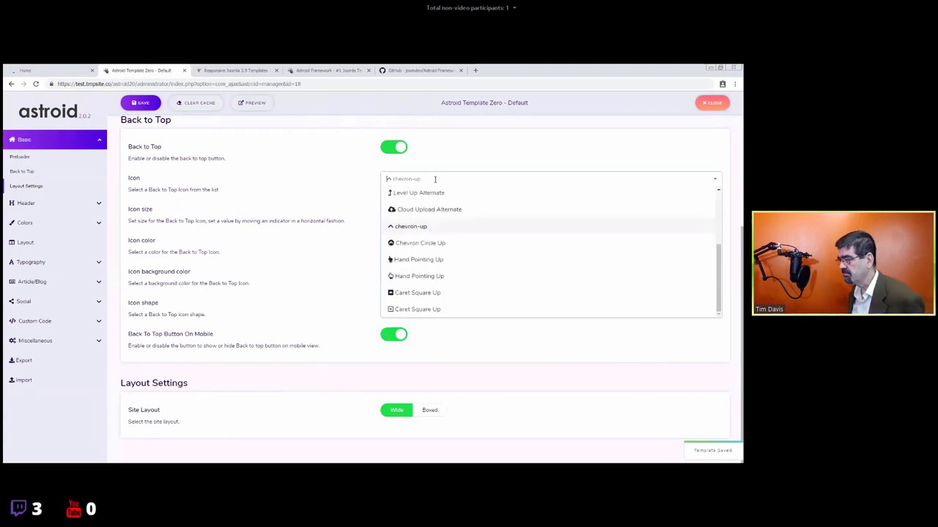
{"action": "left_click", "coordinate": [63, 71]}
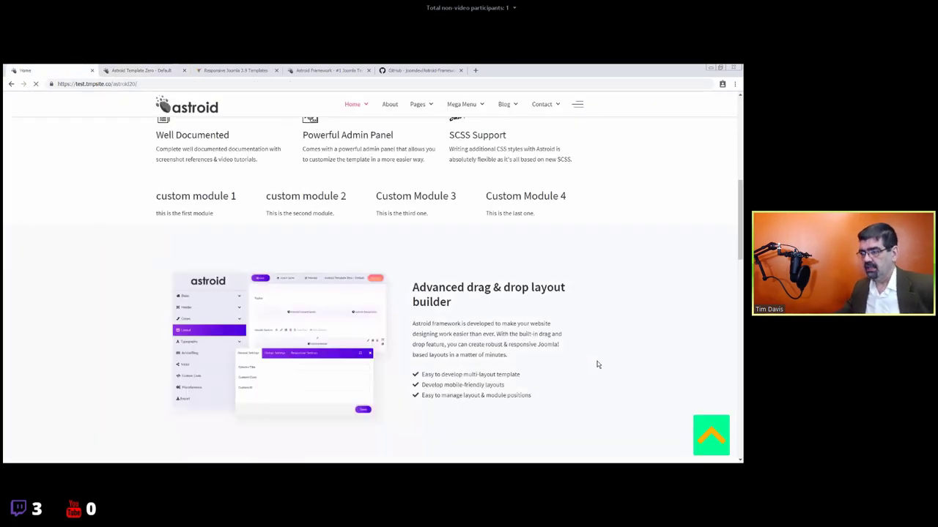
{"action": "scroll", "coordinate": [600, 381], "scroll_direction": "down", "scroll_amount": 2}
{"action": "scroll", "coordinate": [618, 343], "scroll_direction": "up", "scroll_amount": 4}
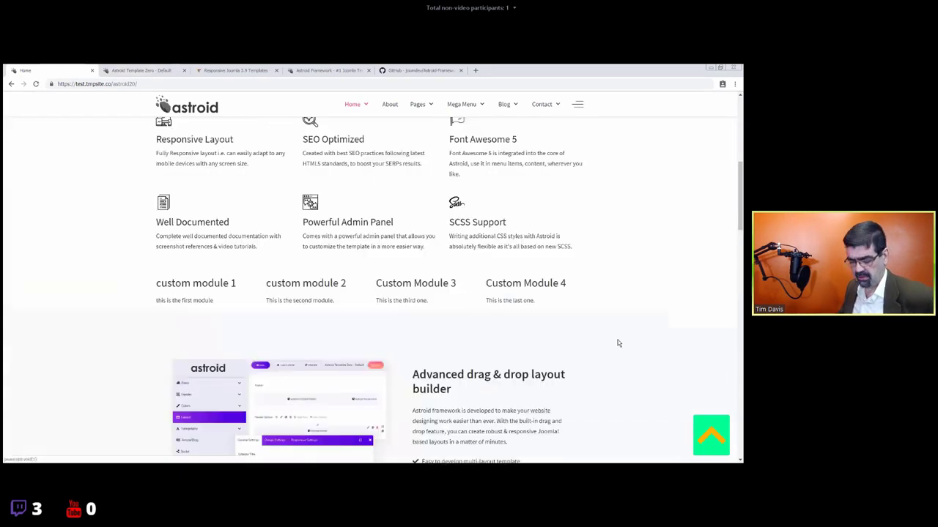
{"action": "scroll", "coordinate": [617, 343], "scroll_direction": "up", "scroll_amount": 3}
{"action": "scroll", "coordinate": [612, 341], "scroll_direction": "down", "scroll_amount": 6}
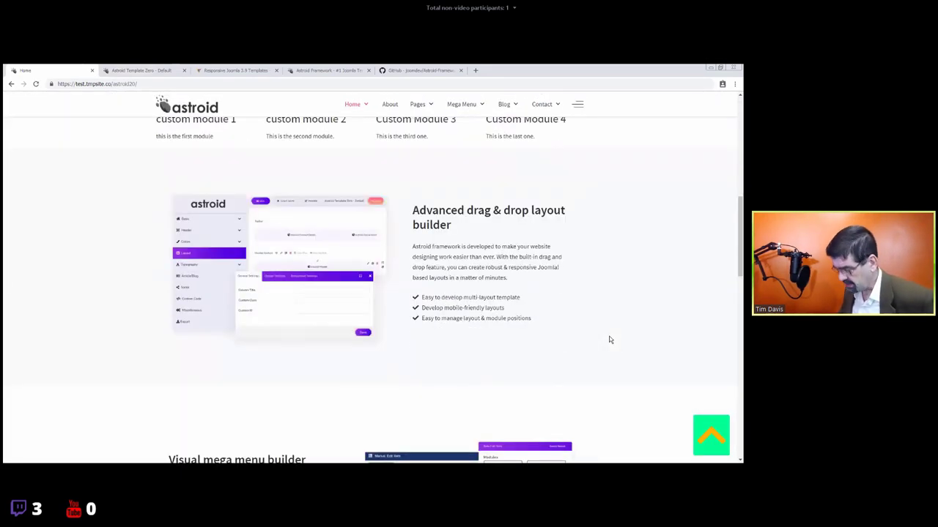
- Open the browser's developer tools, emulate an iPhone 5/SE and inspect the back-to-top button on the mobile home page
{"action": "key", "text": "F12"}
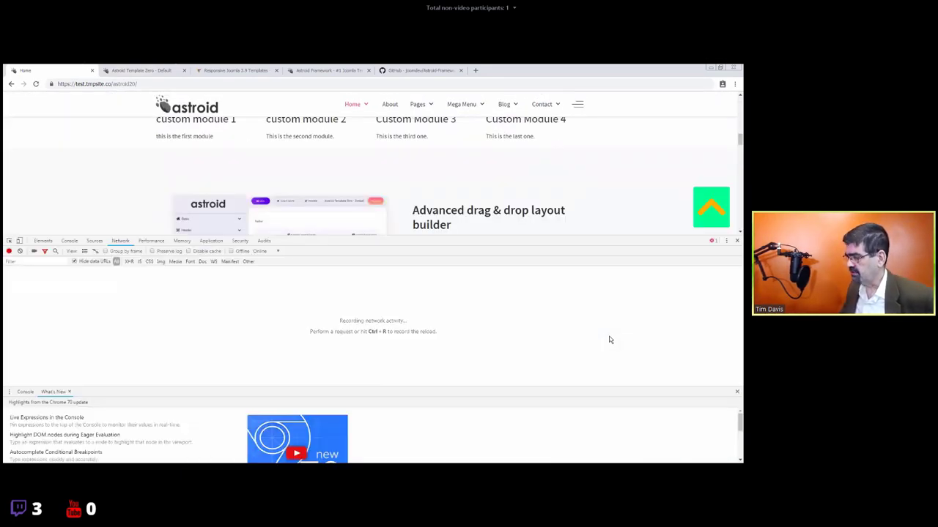
{"action": "left_click", "coordinate": [737, 393]}
{"action": "left_click", "coordinate": [20, 241]}
{"action": "left_click_drag", "start_coordinate": [299, 238], "coordinate": [303, 362]}
{"action": "scroll", "coordinate": [382, 233], "scroll_direction": "up", "scroll_amount": 10}
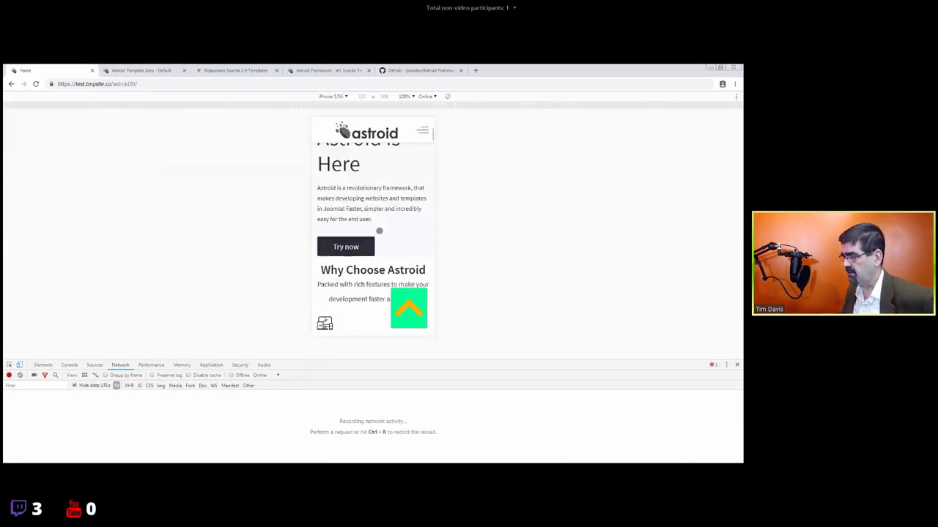
{"action": "scroll", "coordinate": [379, 231], "scroll_direction": "down", "scroll_amount": 2}
{"action": "scroll", "coordinate": [380, 231], "scroll_direction": "up", "scroll_amount": 2}
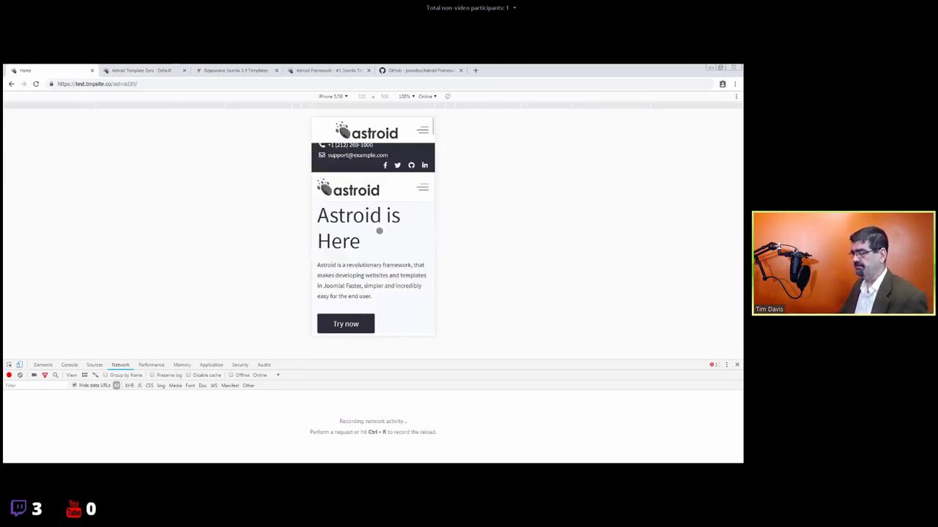
{"action": "scroll", "coordinate": [379, 231], "scroll_direction": "down", "scroll_amount": 5}
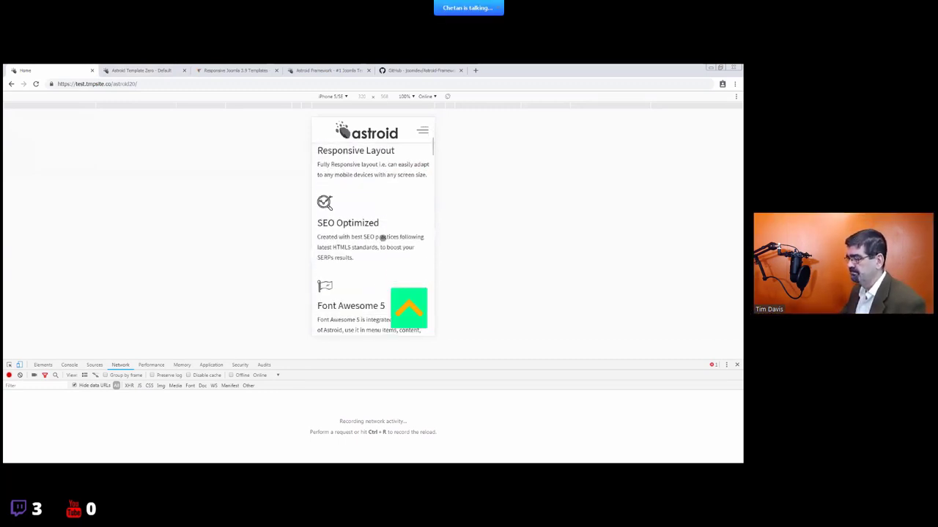
{"action": "scroll", "coordinate": [382, 234], "scroll_direction": "down", "scroll_amount": 1}
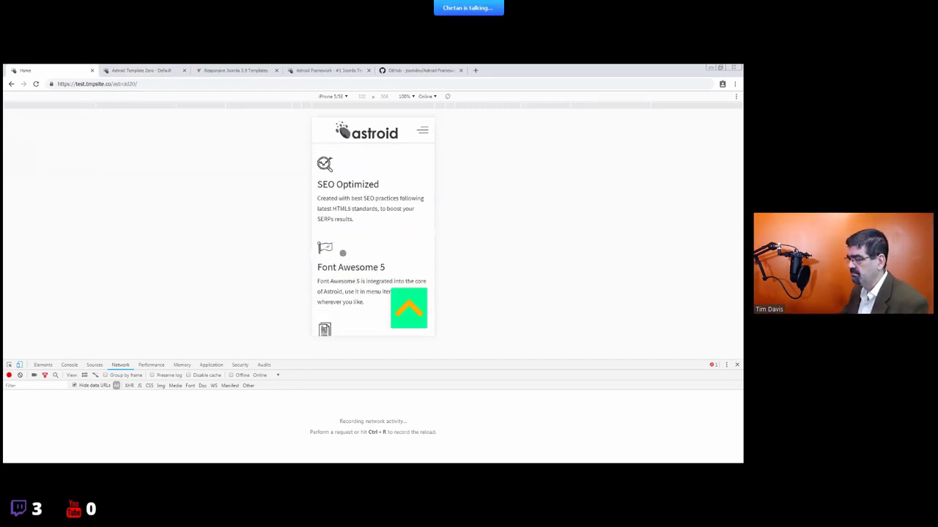
- Review the Back to Top settings, then return the home page to desktop view and check the button there
{"action": "left_click", "coordinate": [146, 71]}
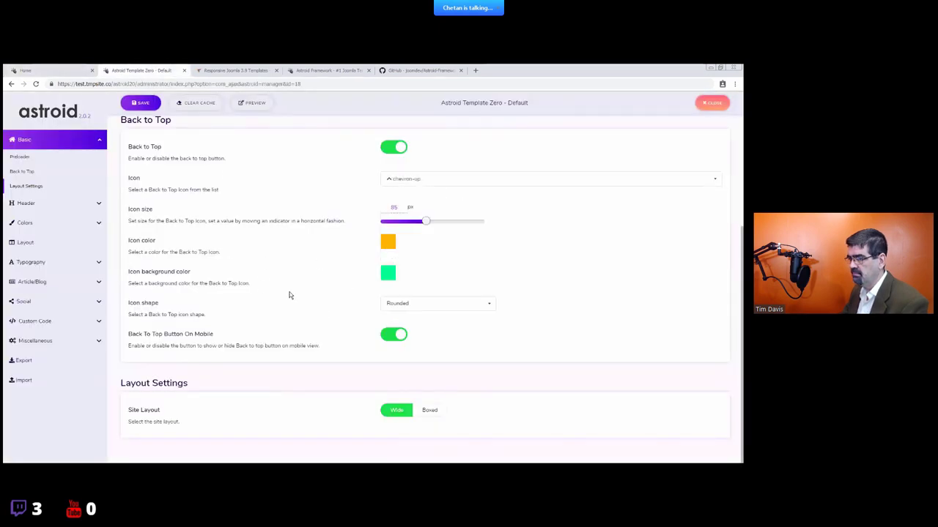
{"action": "left_click", "coordinate": [64, 71]}
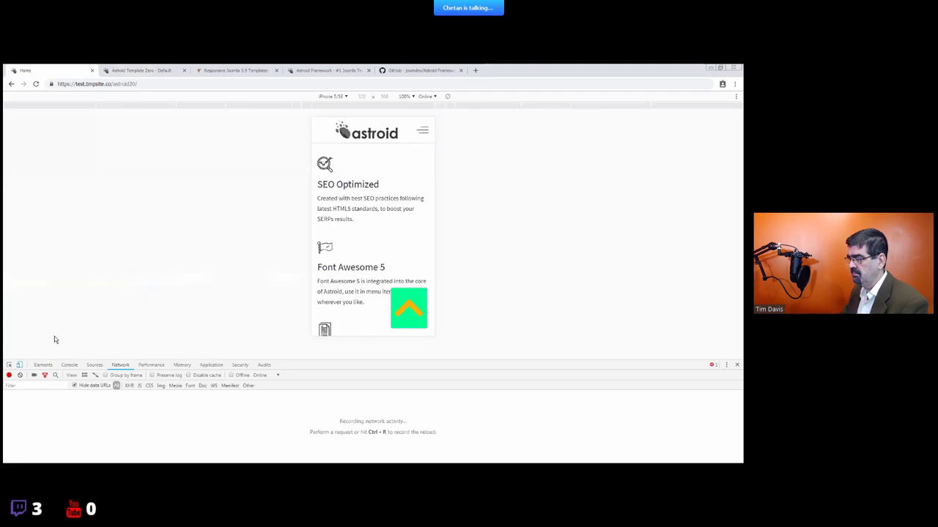
{"action": "left_click", "coordinate": [20, 365]}
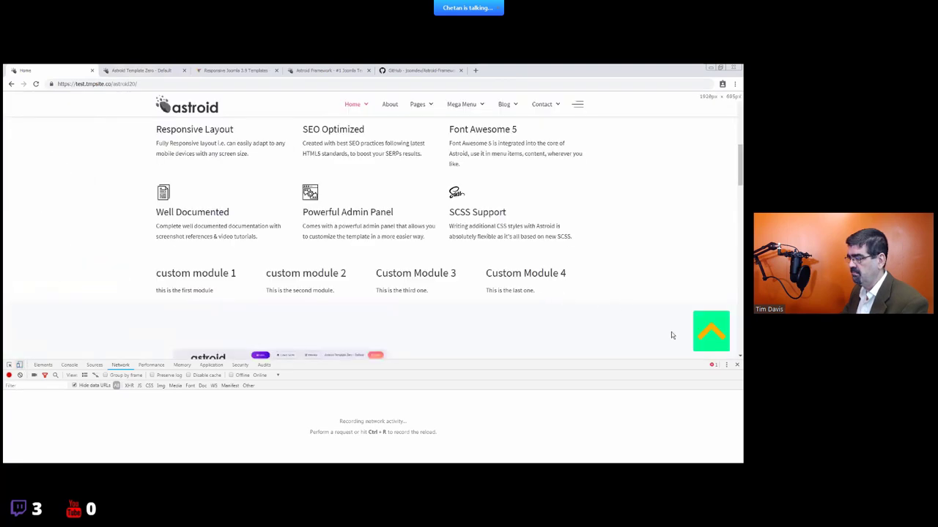
{"action": "scroll", "coordinate": [521, 308], "scroll_direction": "up", "scroll_amount": 3}
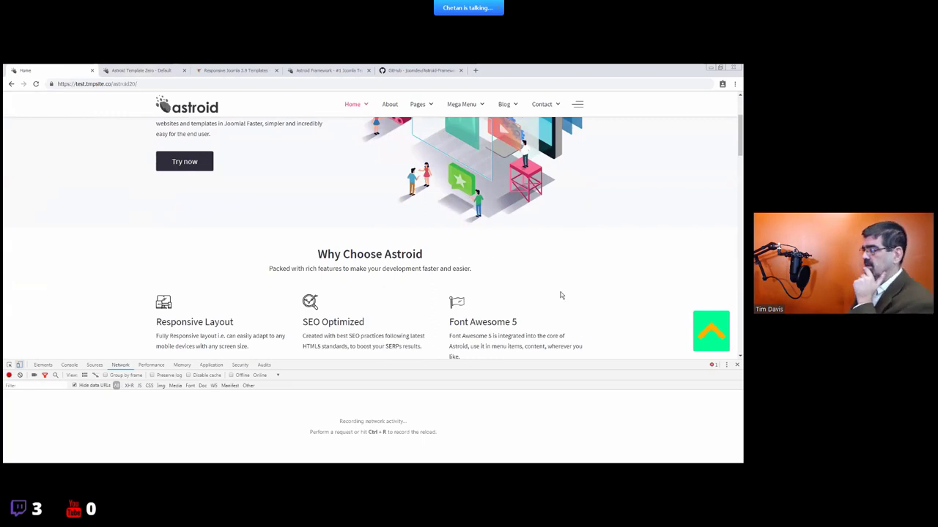
- Emulate the mobile device again, try the back-to-top button on the home page and return to the template settings
{"action": "left_click", "coordinate": [146, 71]}
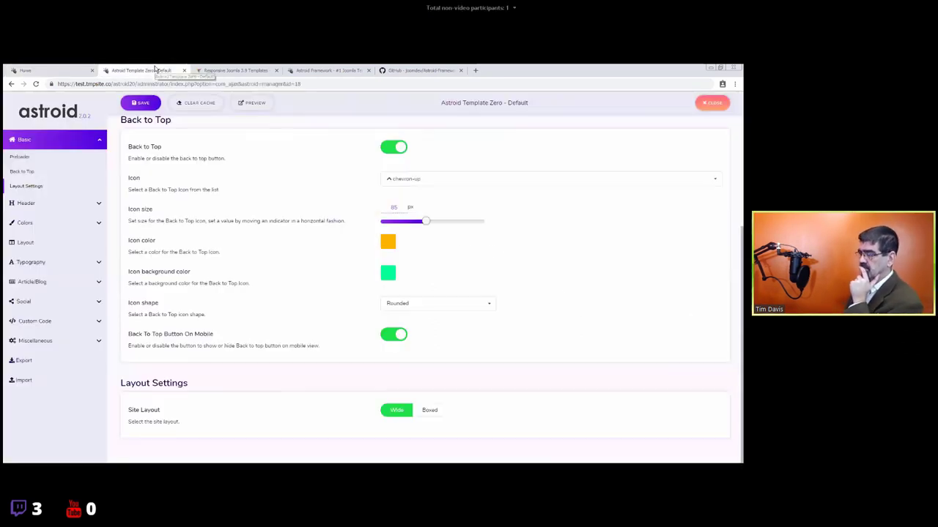
{"action": "left_click", "coordinate": [65, 70]}
{"action": "left_click", "coordinate": [19, 365]}
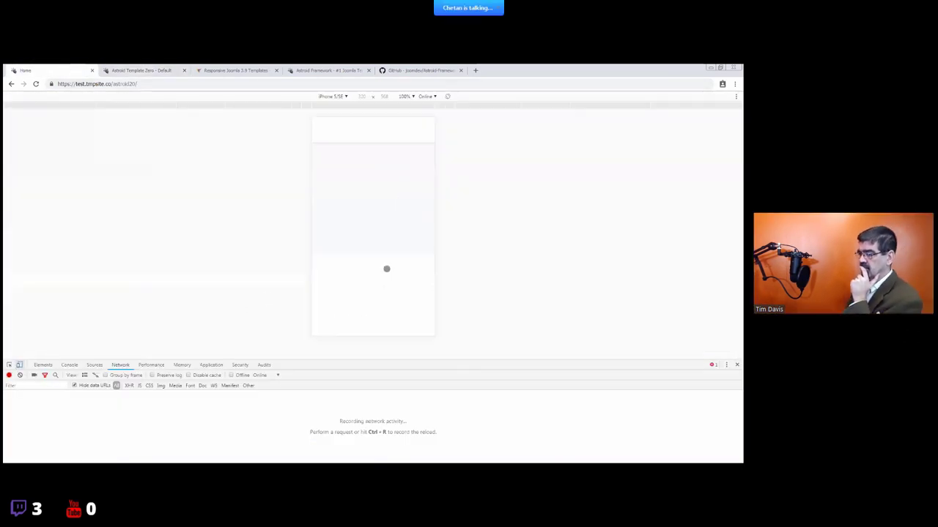
{"action": "scroll", "coordinate": [385, 252], "scroll_direction": "up", "scroll_amount": 2}
{"action": "scroll", "coordinate": [385, 255], "scroll_direction": "up", "scroll_amount": 5}
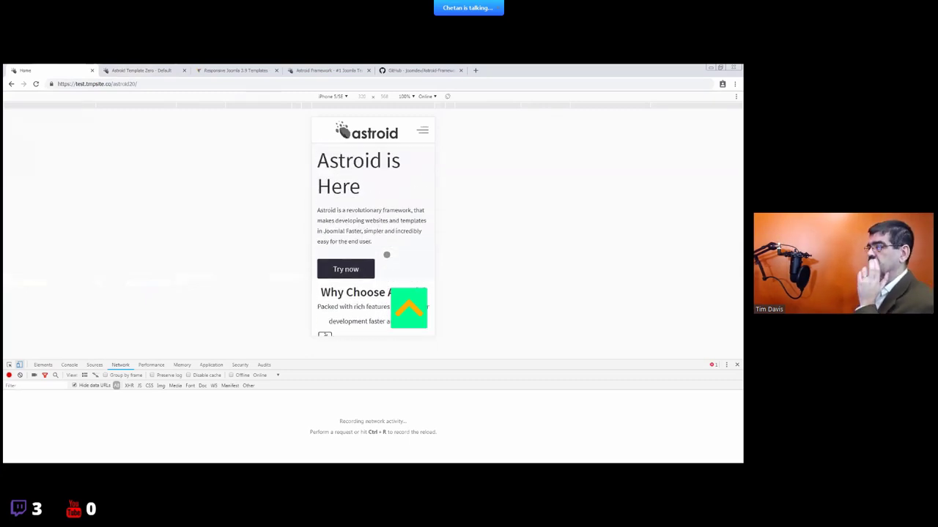
{"action": "scroll", "coordinate": [388, 252], "scroll_direction": "down", "scroll_amount": 9}
{"action": "scroll", "coordinate": [397, 250], "scroll_direction": "down", "scroll_amount": 2}
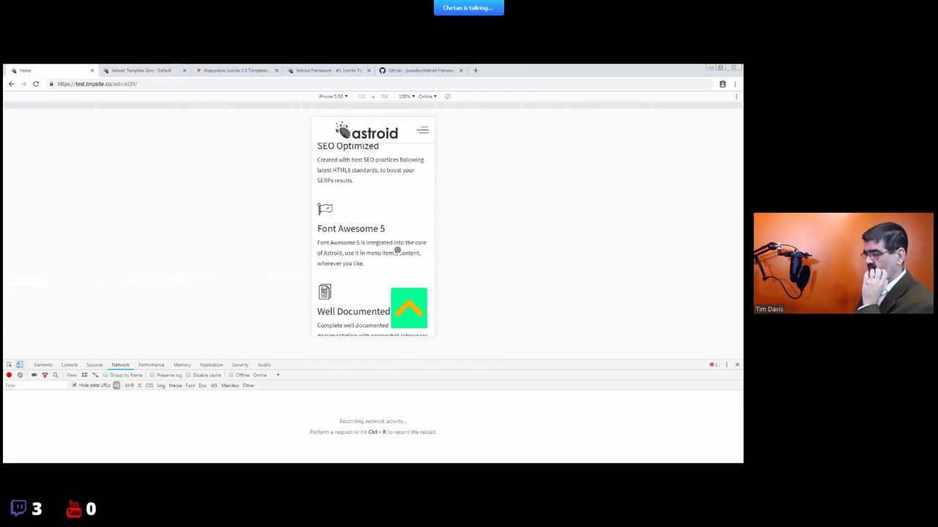
{"action": "left_click", "coordinate": [407, 293]}
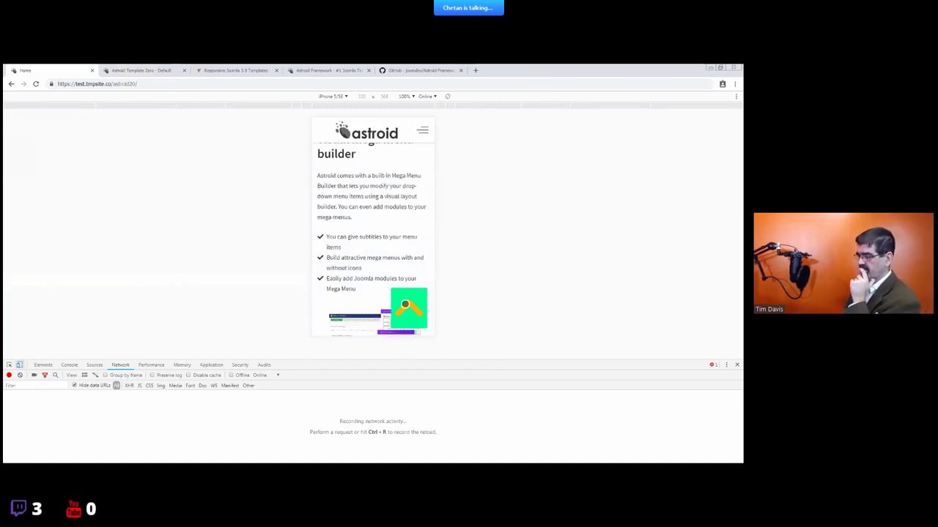
{"action": "scroll", "coordinate": [406, 269], "scroll_direction": "down", "scroll_amount": 5}
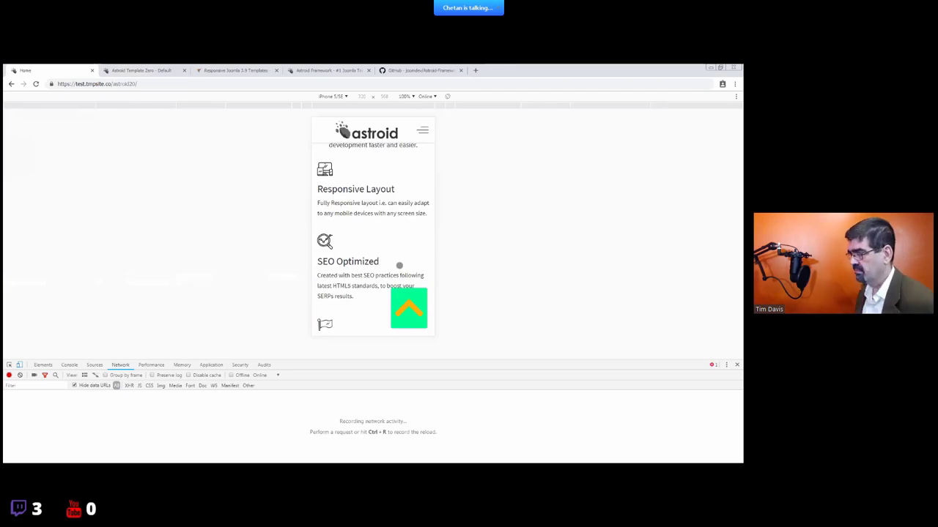
{"action": "left_click", "coordinate": [174, 70]}
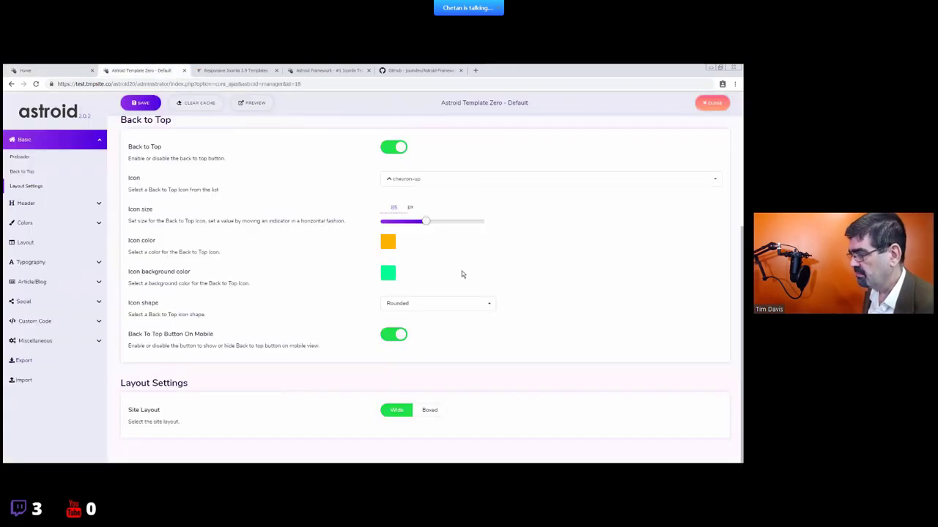
- Turn off the back-to-top button on mobile, save the template and check the reloaded home page in mobile emulation
{"action": "left_click", "coordinate": [399, 336]}
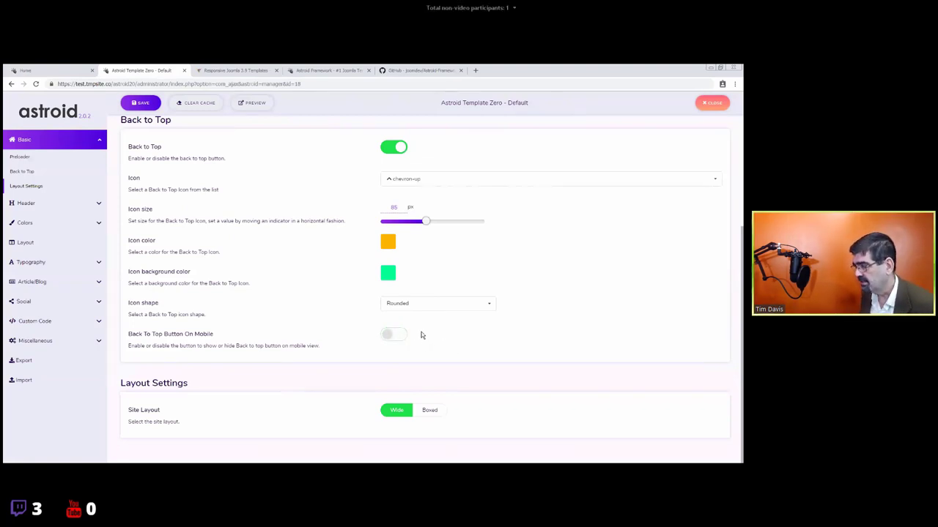
{"action": "left_click", "coordinate": [137, 105]}
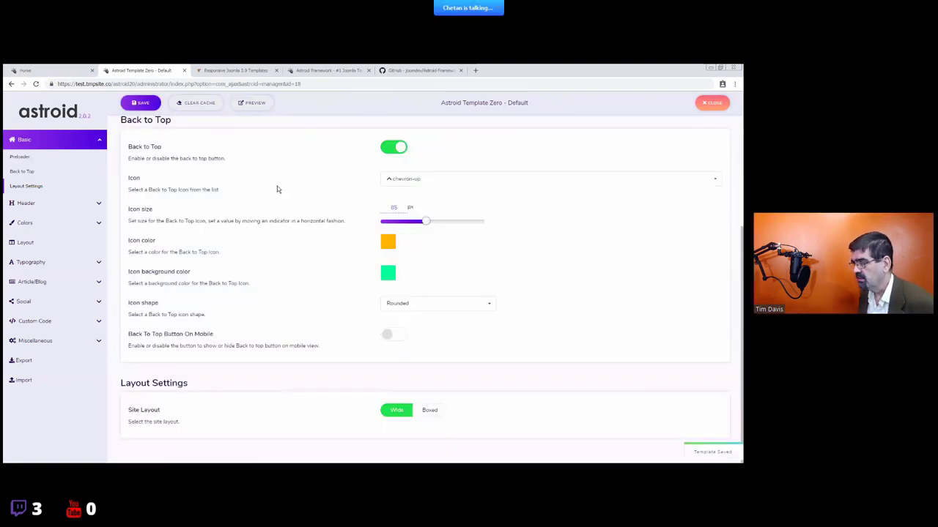
{"action": "left_click", "coordinate": [44, 70]}
{"action": "key", "text": "ctrl+r"}
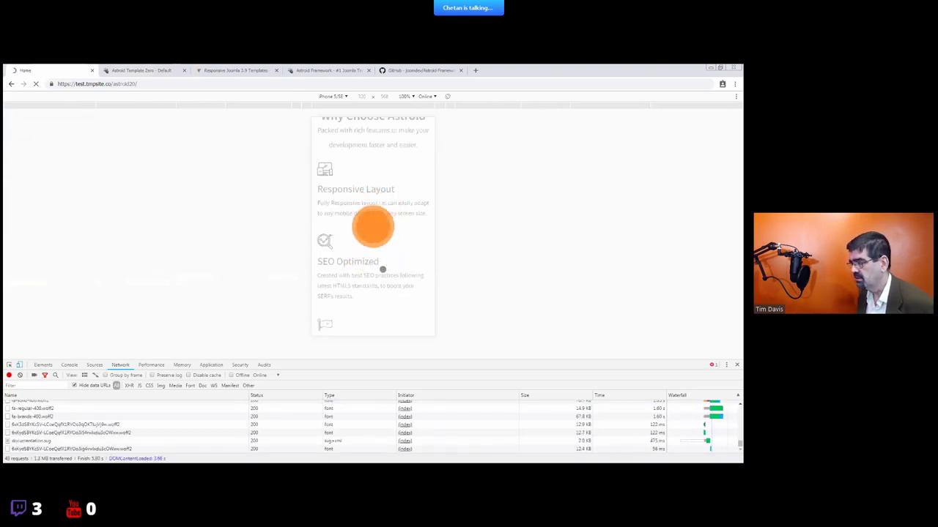
{"action": "scroll", "coordinate": [373, 259], "scroll_direction": "down", "scroll_amount": 3}
{"action": "scroll", "coordinate": [385, 272], "scroll_direction": "up", "scroll_amount": 10}
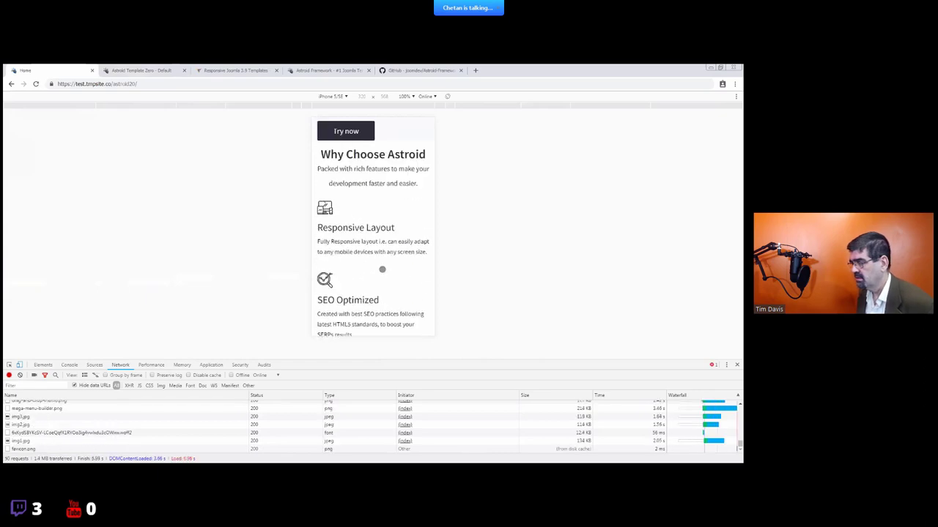
- Return the home page to desktop view, close the developer tools and check the back-to-top button down the page
{"action": "left_click", "coordinate": [19, 366]}
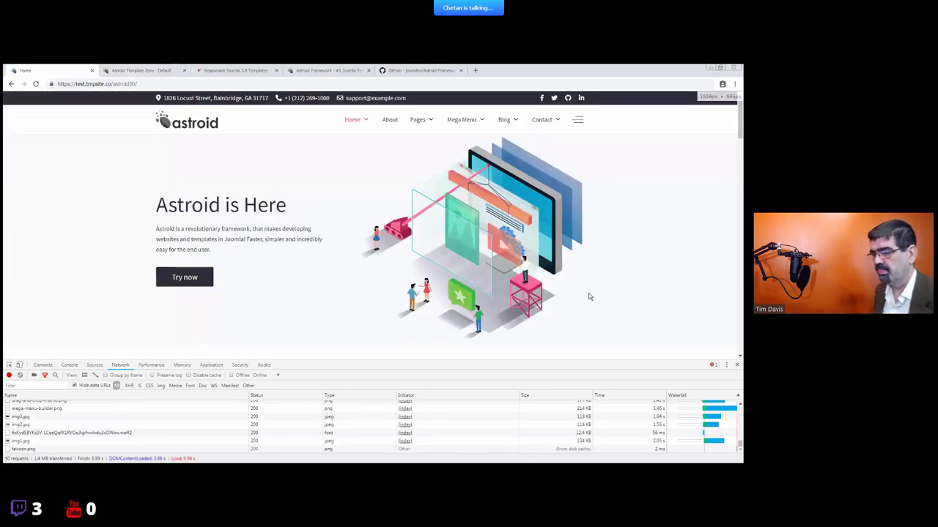
{"action": "scroll", "coordinate": [600, 296], "scroll_direction": "down", "scroll_amount": 5}
{"action": "left_click", "coordinate": [736, 364]}
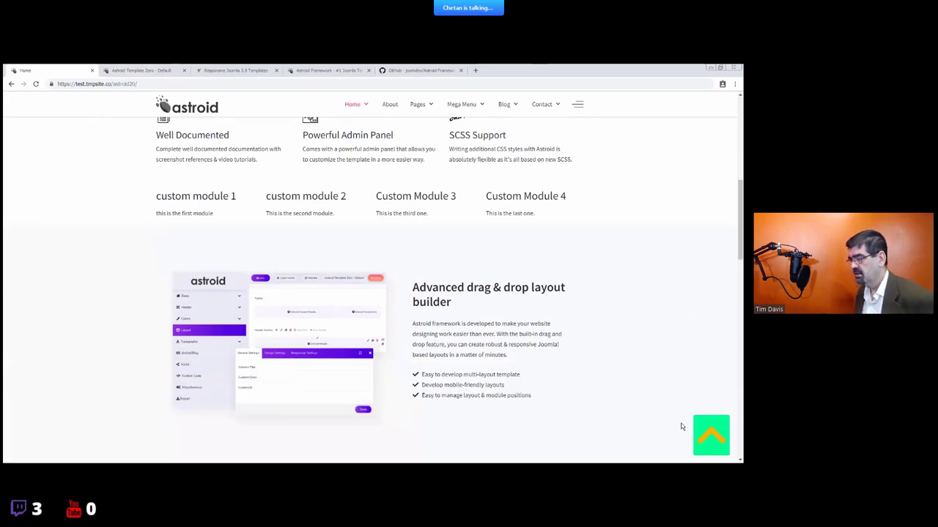
{"action": "scroll", "coordinate": [703, 431], "scroll_direction": "down", "scroll_amount": 3}
{"action": "scroll", "coordinate": [703, 431], "scroll_direction": "down", "scroll_amount": 3}
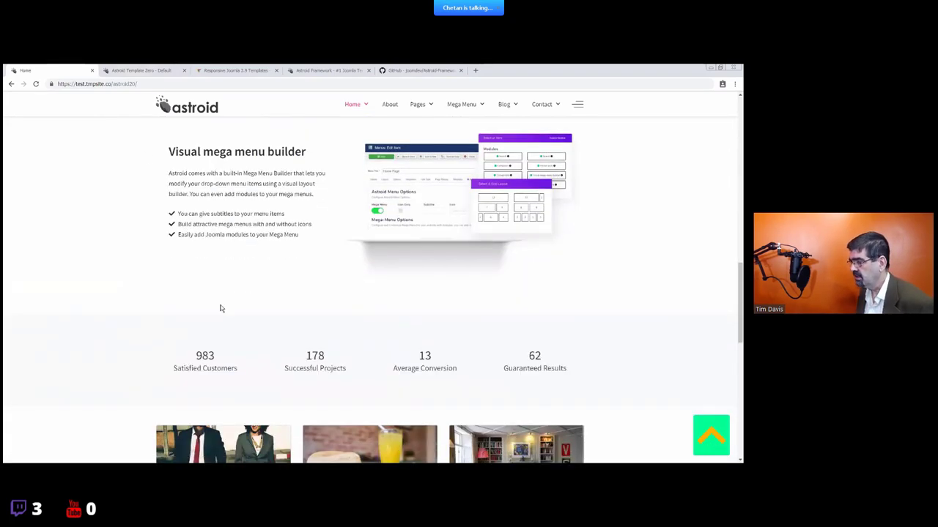
{"action": "scroll", "coordinate": [188, 282], "scroll_direction": "down", "scroll_amount": 2}
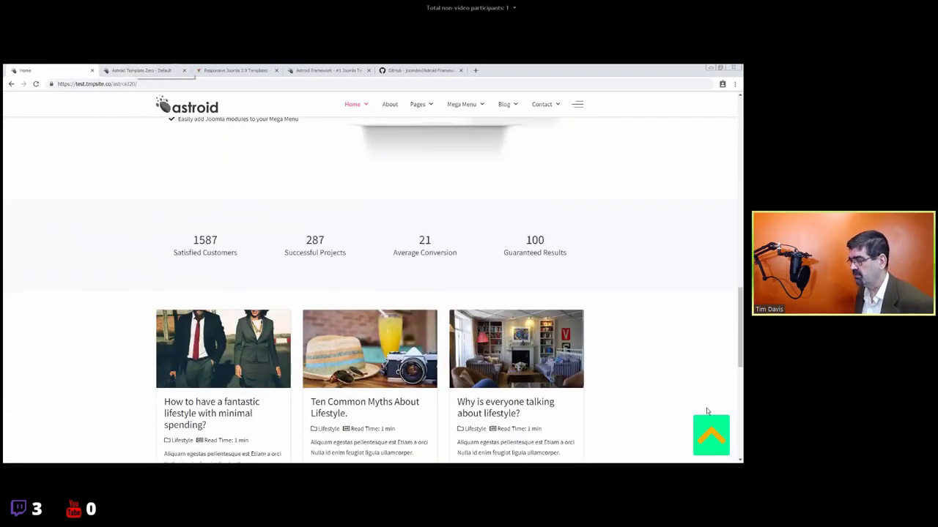
{"action": "scroll", "coordinate": [137, 69], "scroll_direction": "down", "scroll_amount": 3}
- Return to the template settings and review the Back to Top options, including the mobile toggle and the icon choices
{"action": "left_click", "coordinate": [141, 70]}
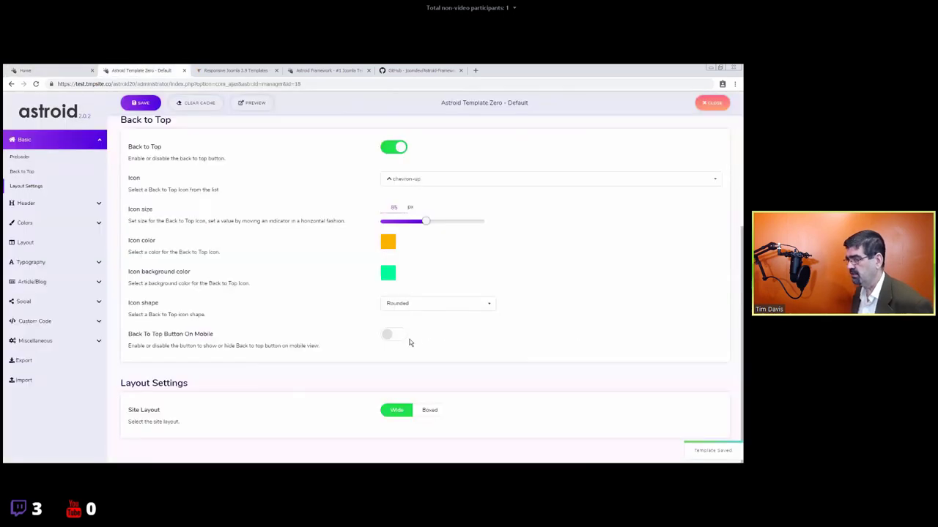
{"action": "left_click", "coordinate": [399, 336]}
{"action": "left_click", "coordinate": [399, 337]}
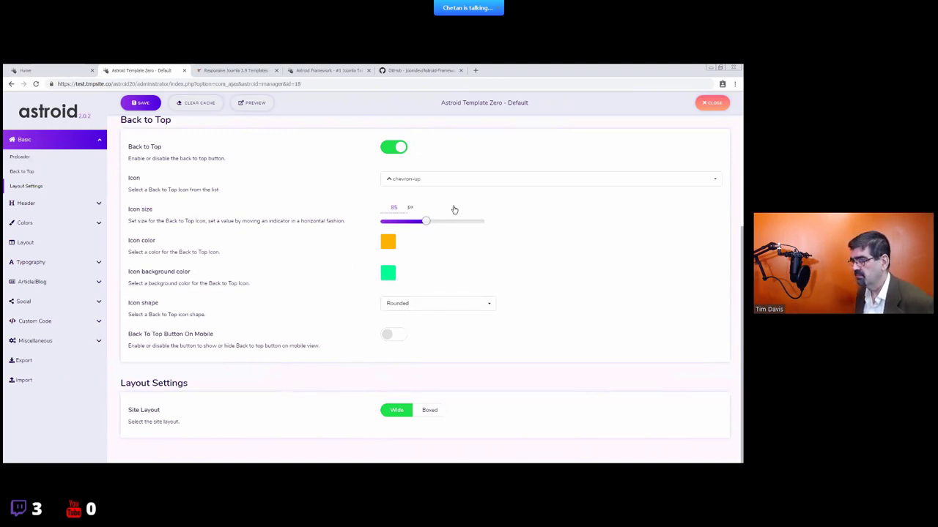
{"action": "left_click", "coordinate": [444, 180]}
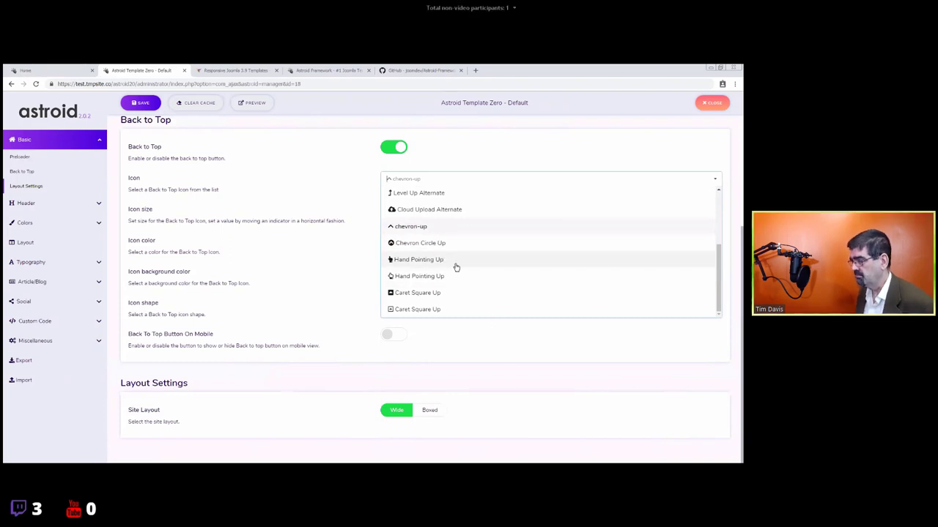
{"action": "scroll", "coordinate": [444, 265], "scroll_direction": "up", "scroll_amount": 3}
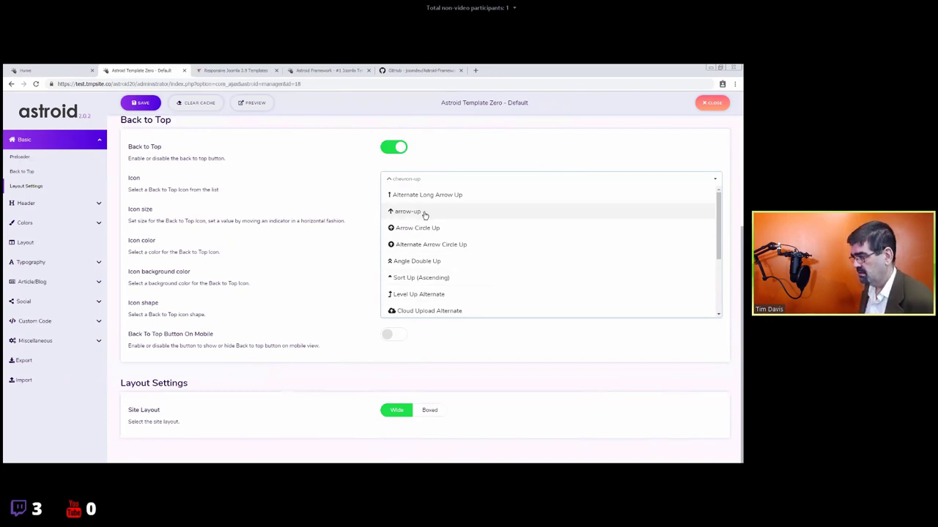
{"action": "left_click", "coordinate": [447, 338]}
{"action": "scroll", "coordinate": [439, 308], "scroll_direction": "up", "scroll_amount": 3}
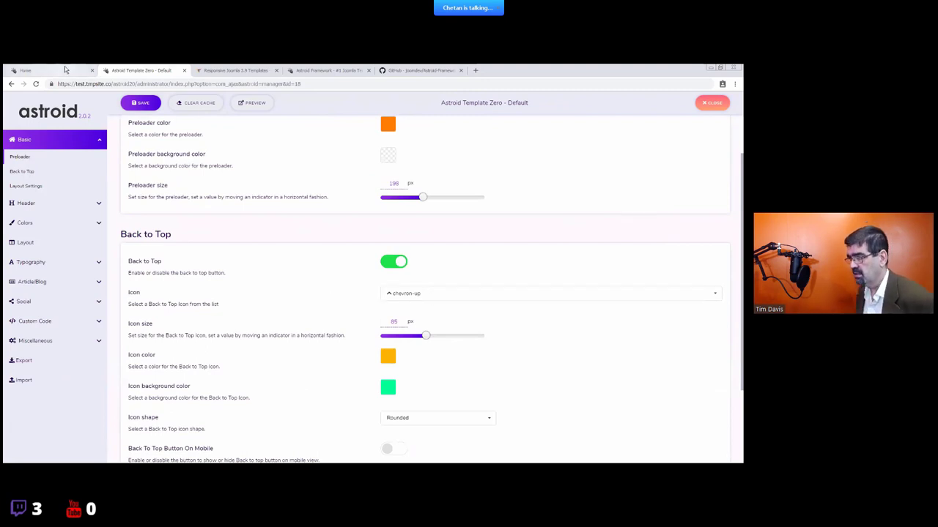
{"action": "scroll", "coordinate": [443, 320], "scroll_direction": "down", "scroll_amount": 1}
{"action": "scroll", "coordinate": [444, 321], "scroll_direction": "down", "scroll_amount": 1}
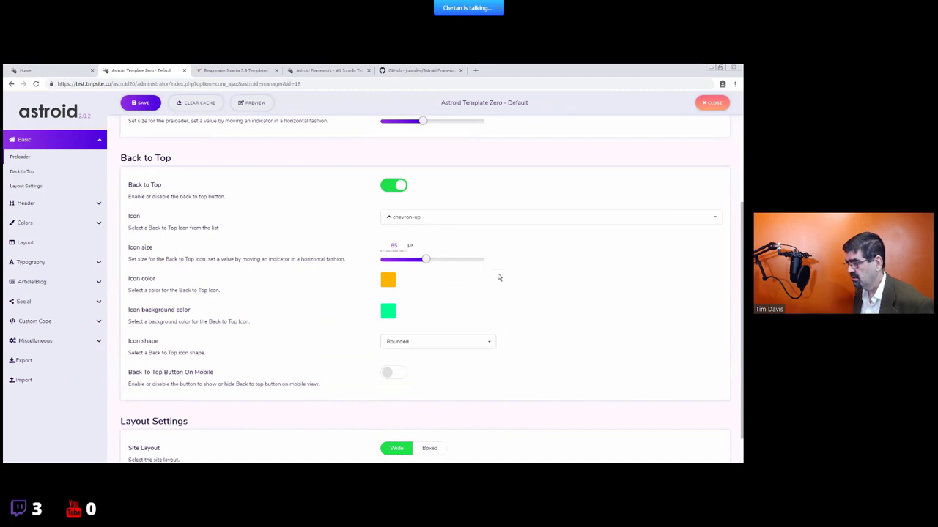
{"action": "scroll", "coordinate": [516, 312], "scroll_direction": "down", "scroll_amount": 1}
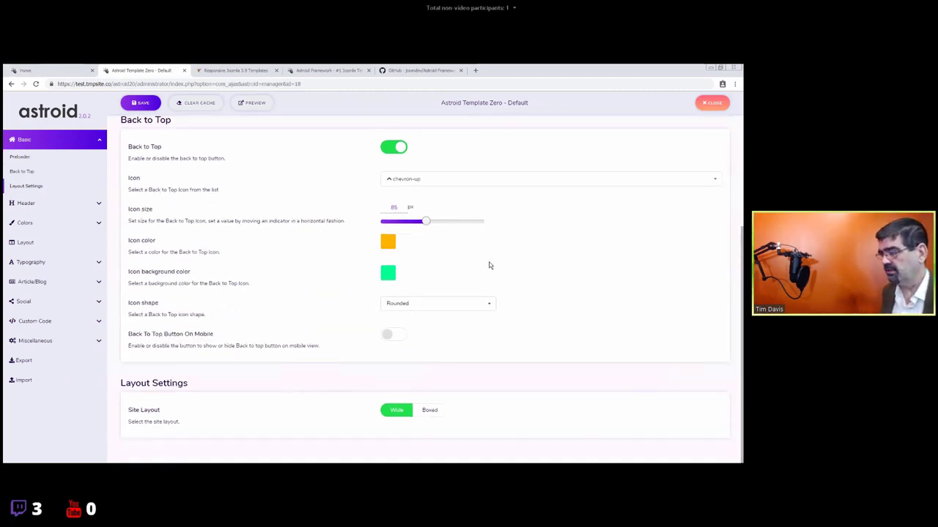
- Look through the full list of back-to-top icons, from the arrows to the carets, keeping chevron-up selected
{"action": "left_click", "coordinate": [439, 179]}
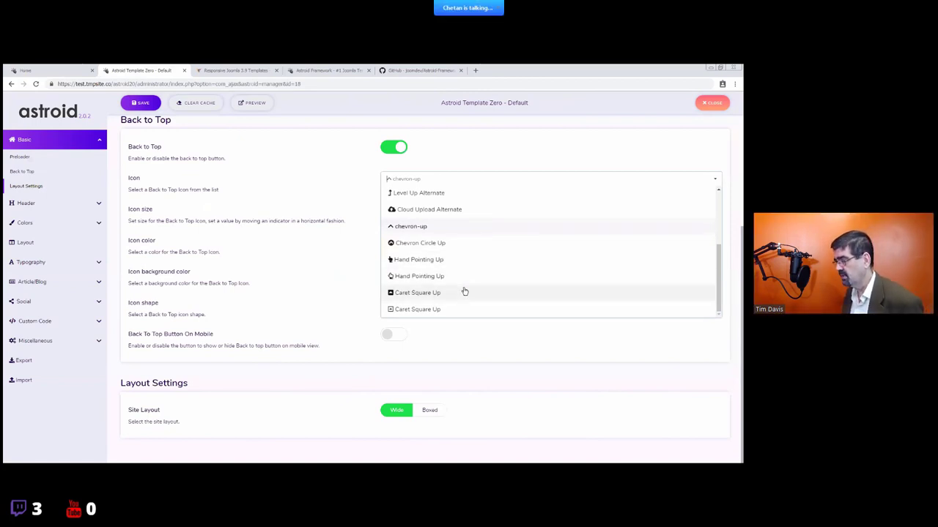
{"action": "scroll", "coordinate": [465, 293], "scroll_direction": "up", "scroll_amount": 3}
{"action": "scroll", "coordinate": [469, 271], "scroll_direction": "up", "scroll_amount": 1}
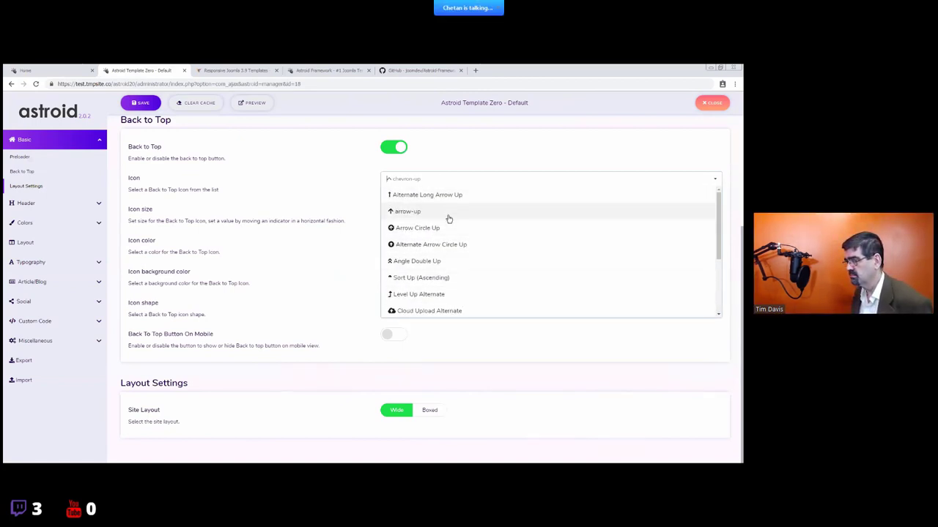
{"action": "scroll", "coordinate": [425, 242], "scroll_direction": "down", "scroll_amount": 2}
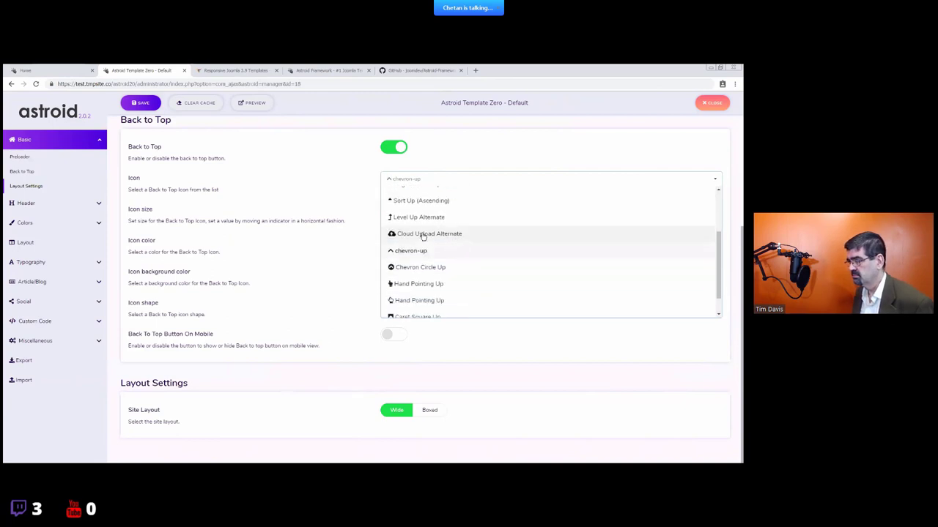
{"action": "scroll", "coordinate": [423, 236], "scroll_direction": "down", "scroll_amount": 1}
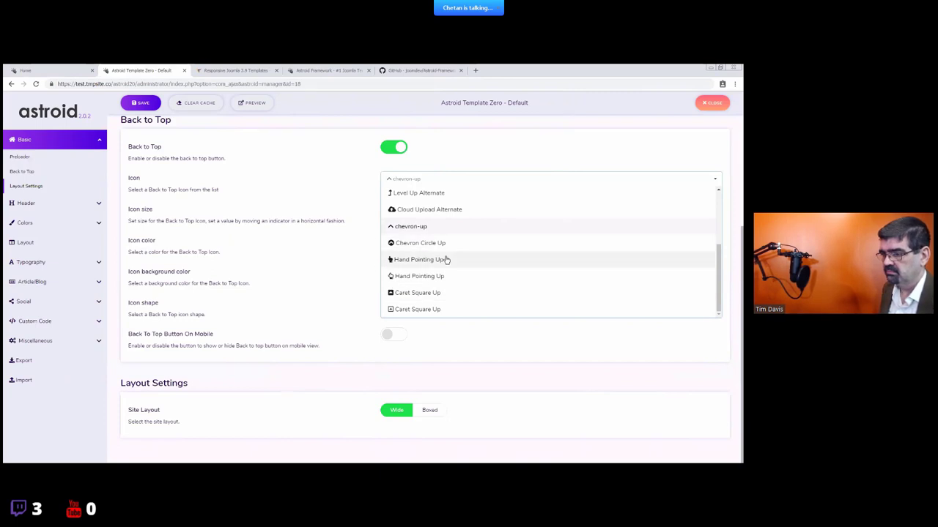
{"action": "scroll", "coordinate": [437, 262], "scroll_direction": "up", "scroll_amount": 2}
{"action": "scroll", "coordinate": [421, 233], "scroll_direction": "up", "scroll_amount": 1}
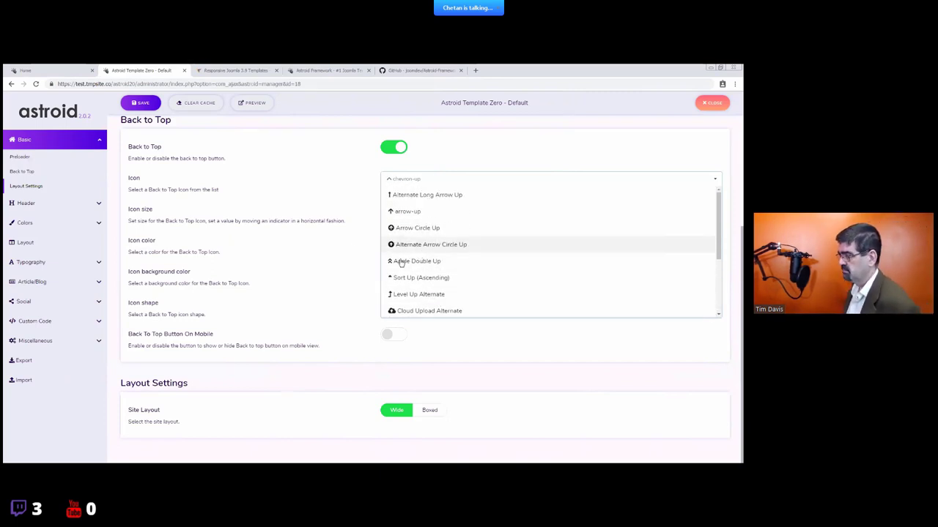
{"action": "left_click", "coordinate": [302, 244]}
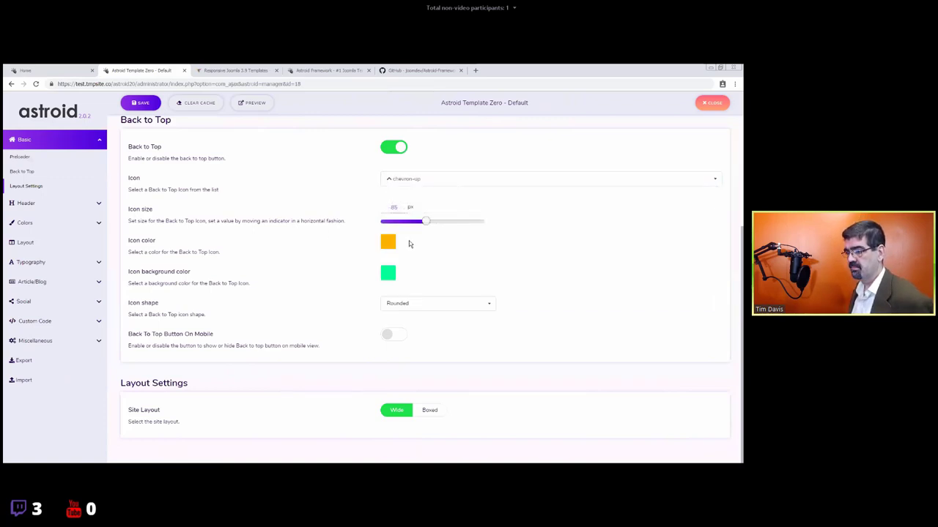
- Set the site layout to Boxed and view the home page's existing layout up to its header for comparison
{"action": "left_click", "coordinate": [427, 410]}
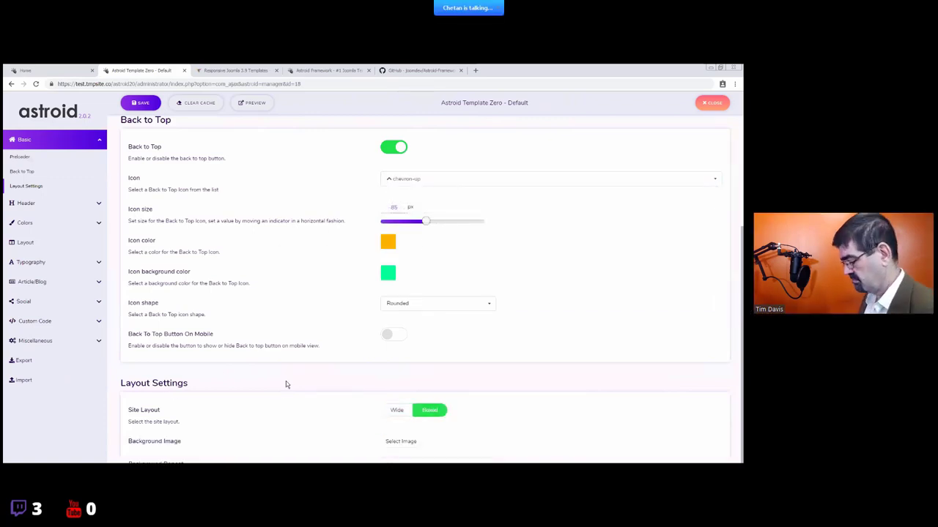
{"action": "scroll", "coordinate": [286, 381], "scroll_direction": "down", "scroll_amount": 2}
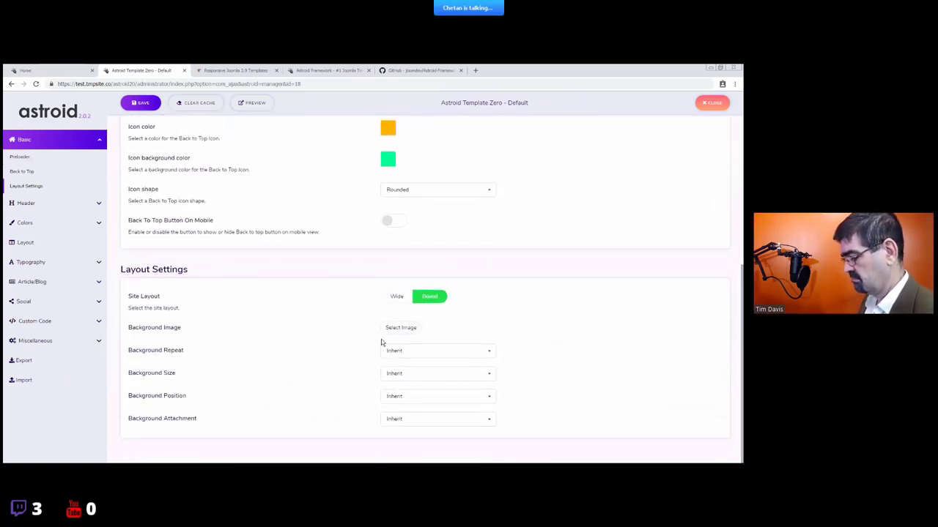
{"action": "left_click", "coordinate": [29, 71]}
{"action": "scroll", "coordinate": [307, 335], "scroll_direction": "up", "scroll_amount": 5}
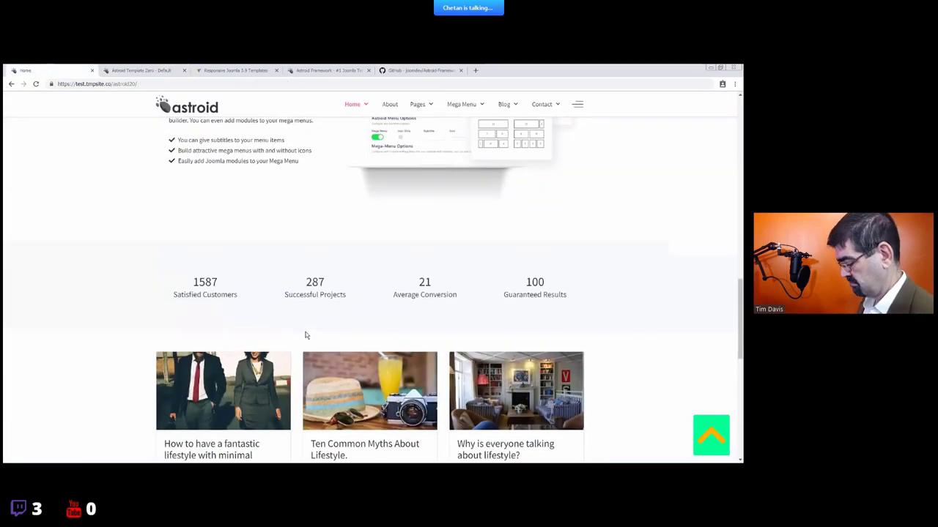
{"action": "scroll", "coordinate": [303, 335], "scroll_direction": "up", "scroll_amount": 8}
{"action": "scroll", "coordinate": [277, 201], "scroll_direction": "up", "scroll_amount": 4}
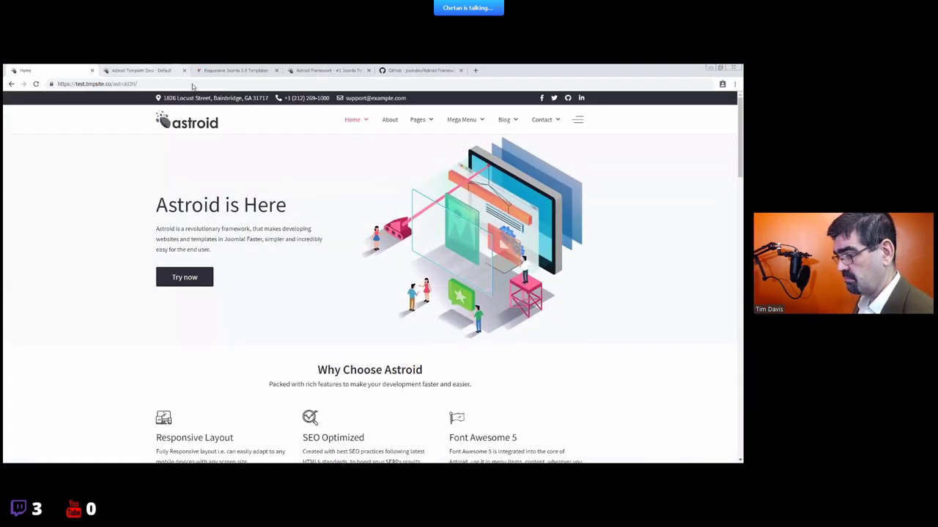
- Choose the starry night-sky image from the media library as the boxed layout's background image
{"action": "left_click", "coordinate": [146, 69]}
{"action": "left_click", "coordinate": [379, 326]}
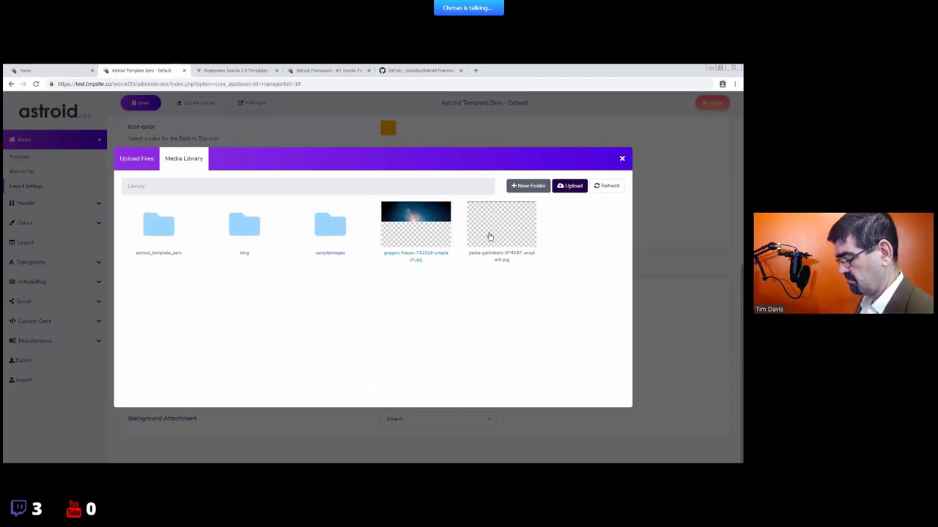
{"action": "left_click", "coordinate": [441, 222]}
{"action": "scroll", "coordinate": [496, 342], "scroll_direction": "down", "scroll_amount": 1}
- Set the background to No Repeat, size Cover, position Center Center and attachment Fixed, and save the template
{"action": "left_click", "coordinate": [420, 351]}
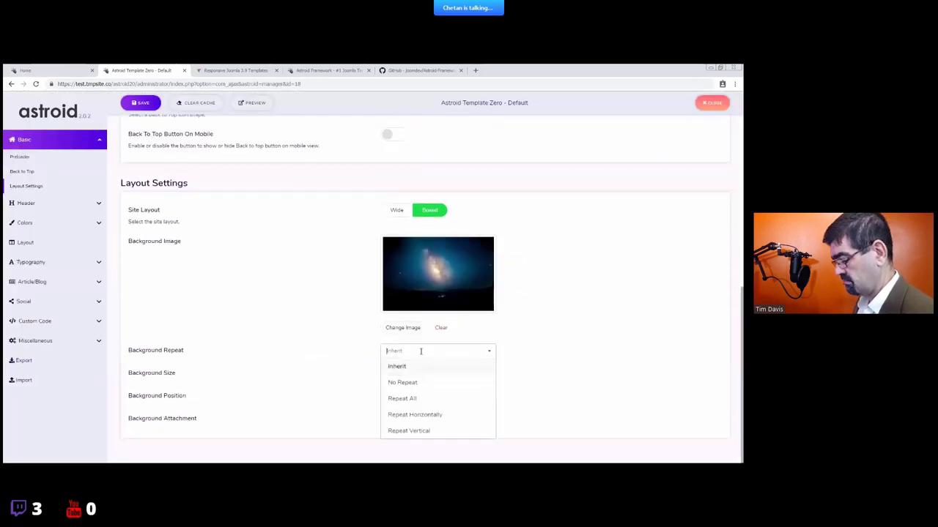
{"action": "left_click", "coordinate": [413, 382]}
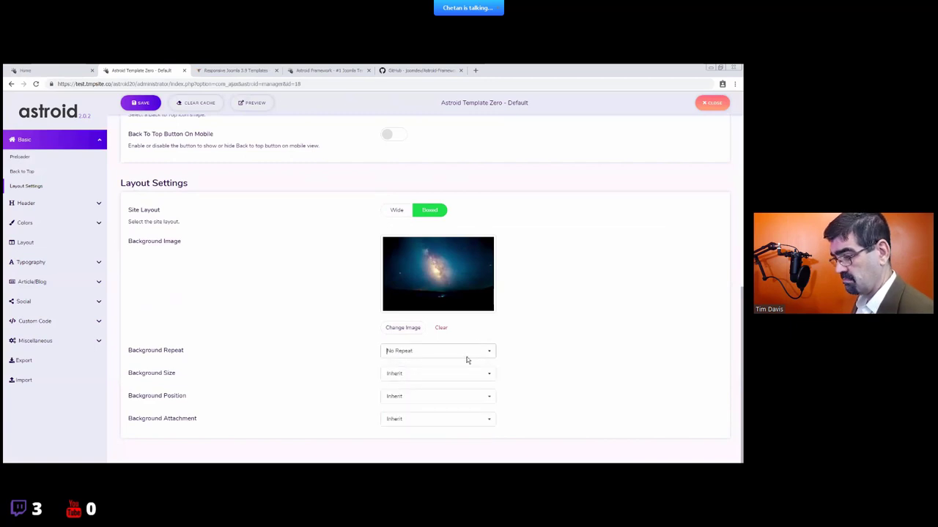
{"action": "left_click", "coordinate": [411, 375]}
{"action": "left_click", "coordinate": [410, 408]}
{"action": "left_click", "coordinate": [413, 397]}
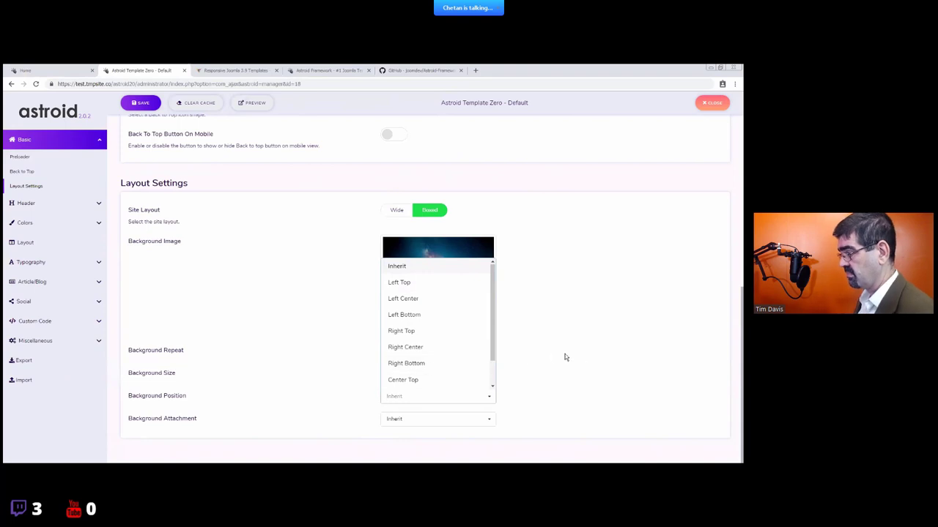
{"action": "scroll", "coordinate": [456, 337], "scroll_direction": "down", "scroll_amount": 2}
{"action": "left_click", "coordinate": [417, 367]}
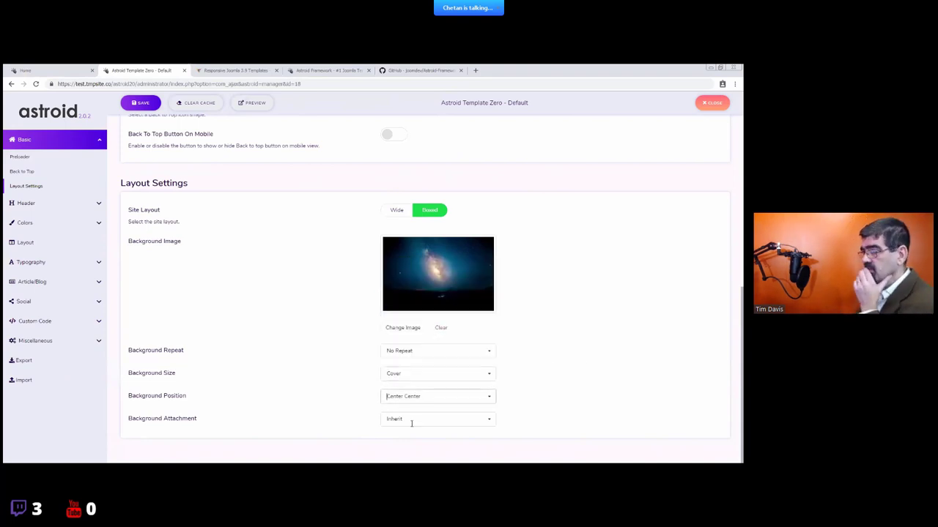
{"action": "left_click", "coordinate": [410, 420]}
{"action": "left_click", "coordinate": [402, 408]}
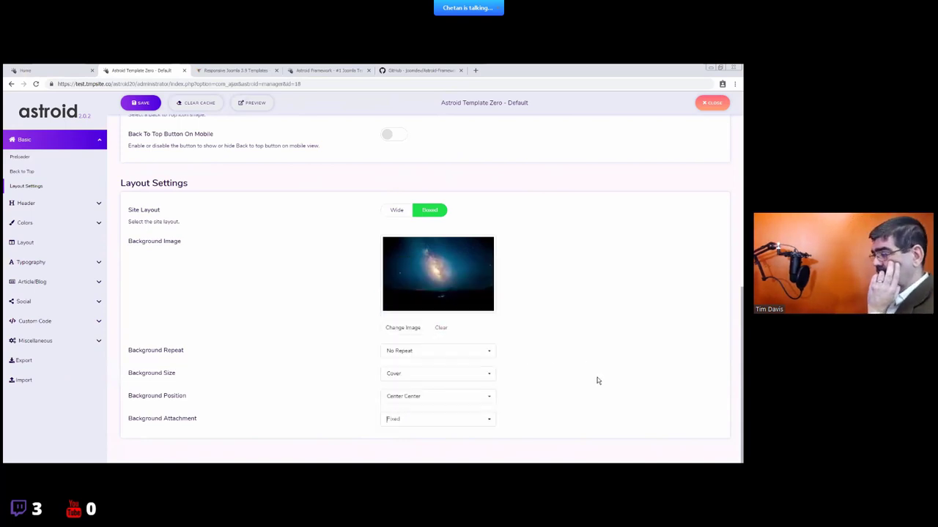
{"action": "left_click", "coordinate": [142, 103]}
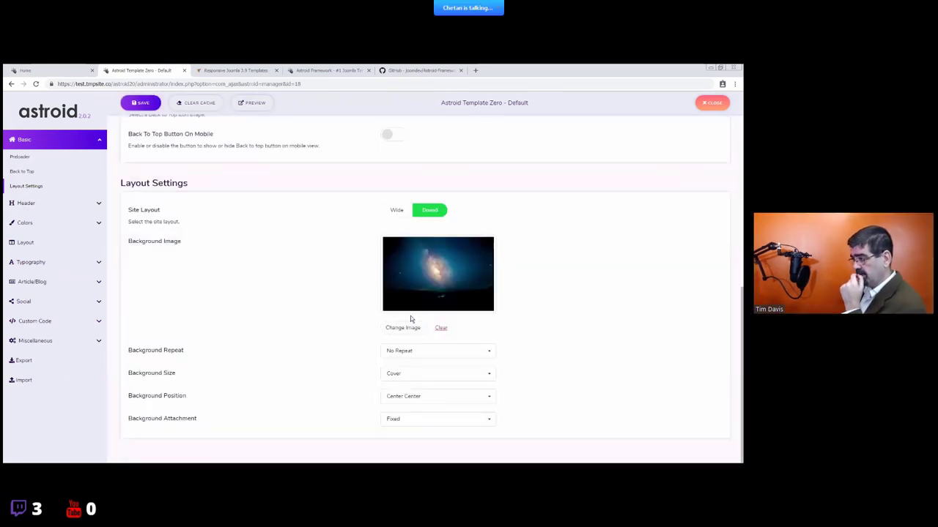
- Review the media library's folder and upload options for changing the background image, and close it keeping the chosen image
{"action": "left_click", "coordinate": [402, 329]}
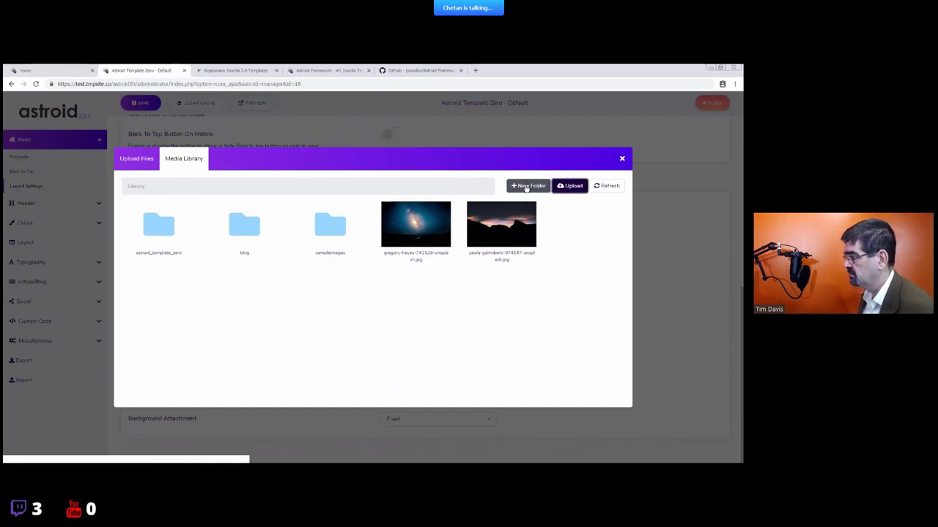
{"action": "left_click", "coordinate": [578, 192]}
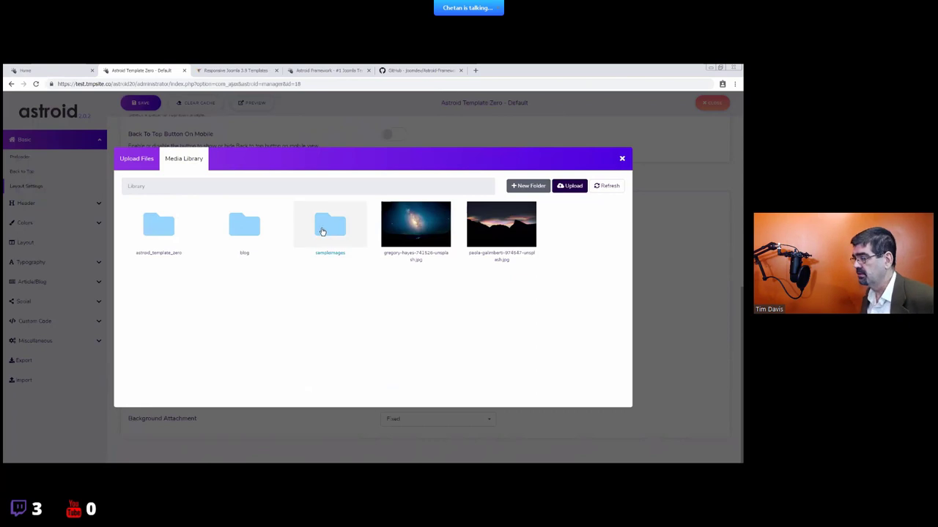
{"action": "left_click", "coordinate": [622, 158]}
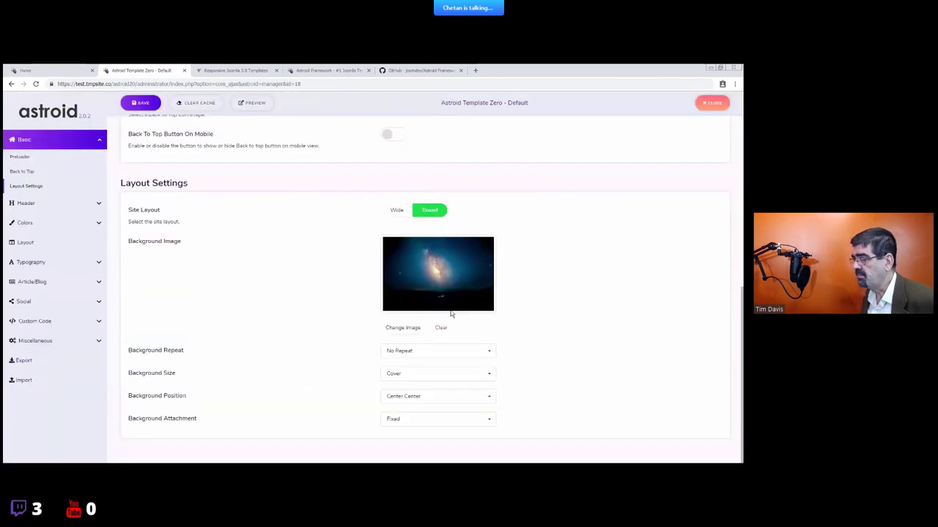
- Save the template, clear its cache and reload the site's home page
{"action": "left_click", "coordinate": [143, 103]}
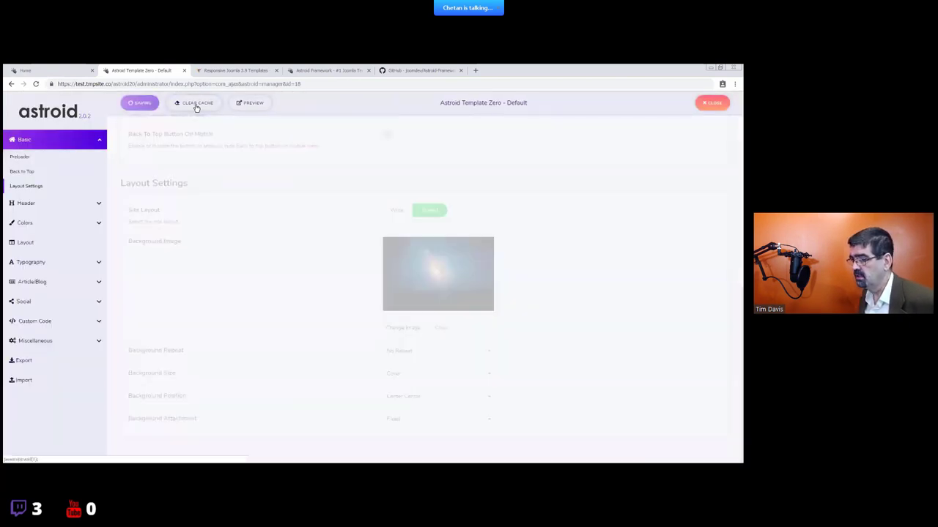
{"action": "left_click", "coordinate": [196, 104]}
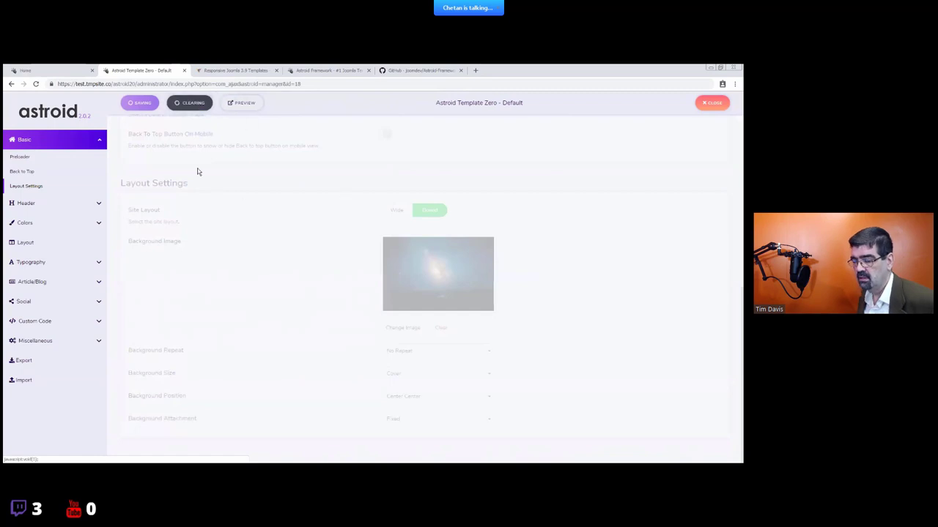
{"action": "left_click", "coordinate": [37, 69]}
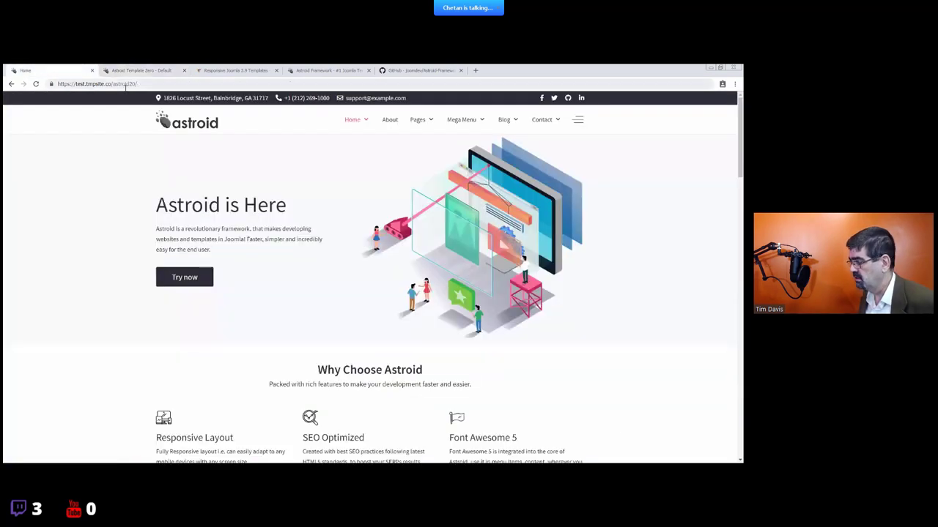
{"action": "left_click", "coordinate": [123, 85]}
{"action": "key", "text": "Return"}
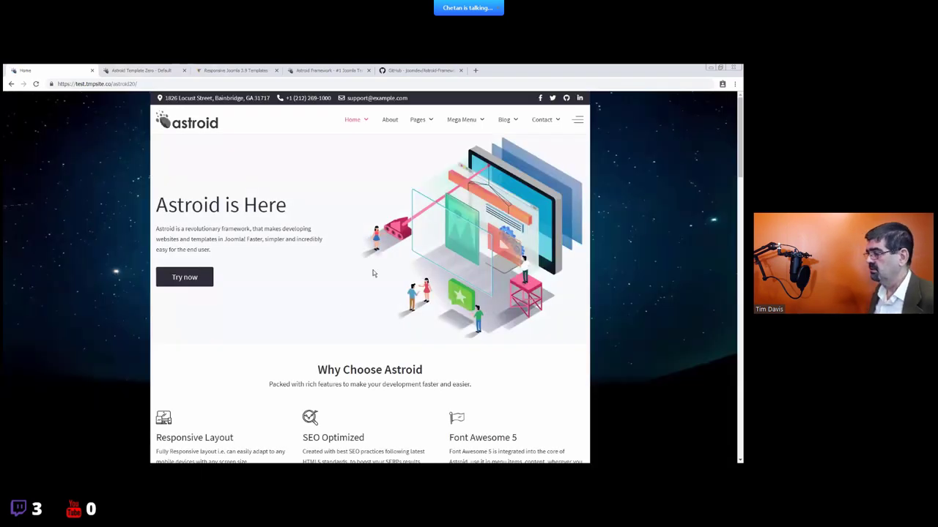
- Examine the boxed layout and fixed starry background along the whole home page, from the hero section to the footer
{"action": "scroll", "coordinate": [447, 286], "scroll_direction": "down", "scroll_amount": 4}
{"action": "scroll", "coordinate": [529, 286], "scroll_direction": "down", "scroll_amount": 2}
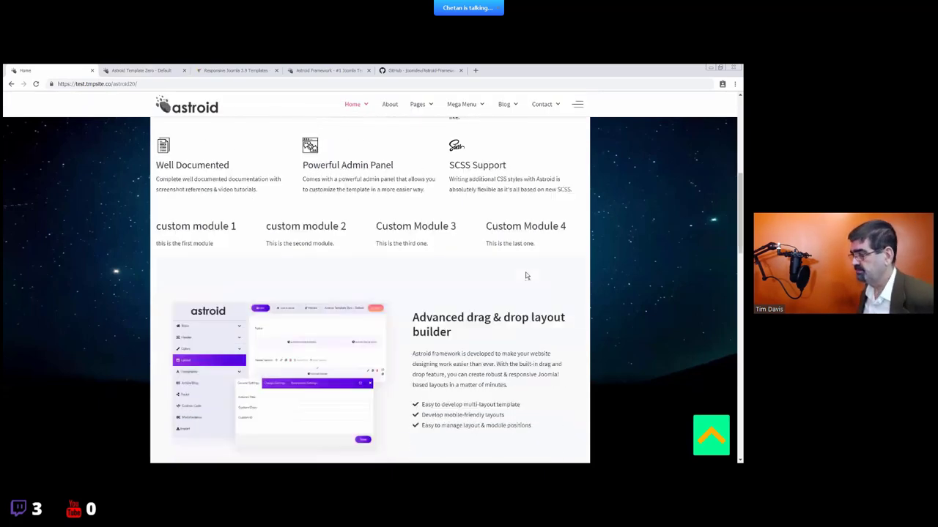
{"action": "scroll", "coordinate": [526, 276], "scroll_direction": "down", "scroll_amount": 1}
{"action": "scroll", "coordinate": [504, 281], "scroll_direction": "down", "scroll_amount": 10}
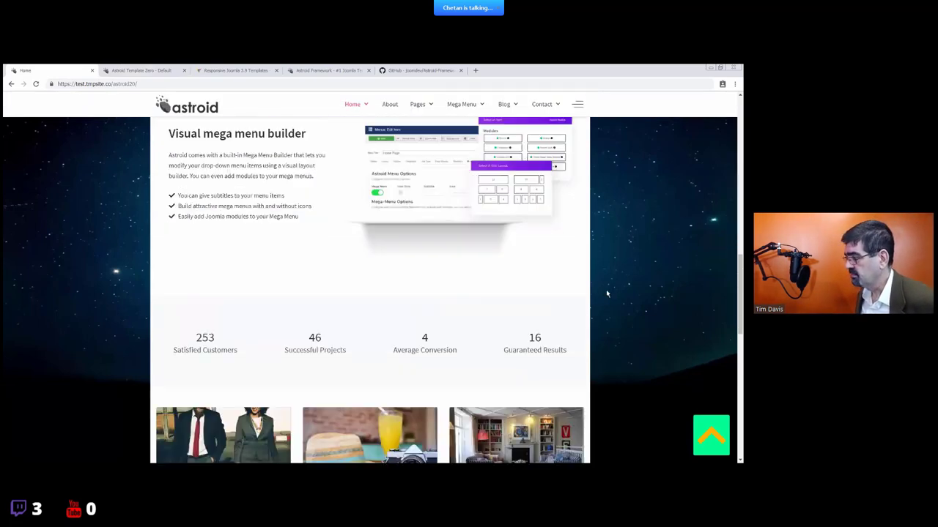
{"action": "scroll", "coordinate": [456, 297], "scroll_direction": "down", "scroll_amount": 2}
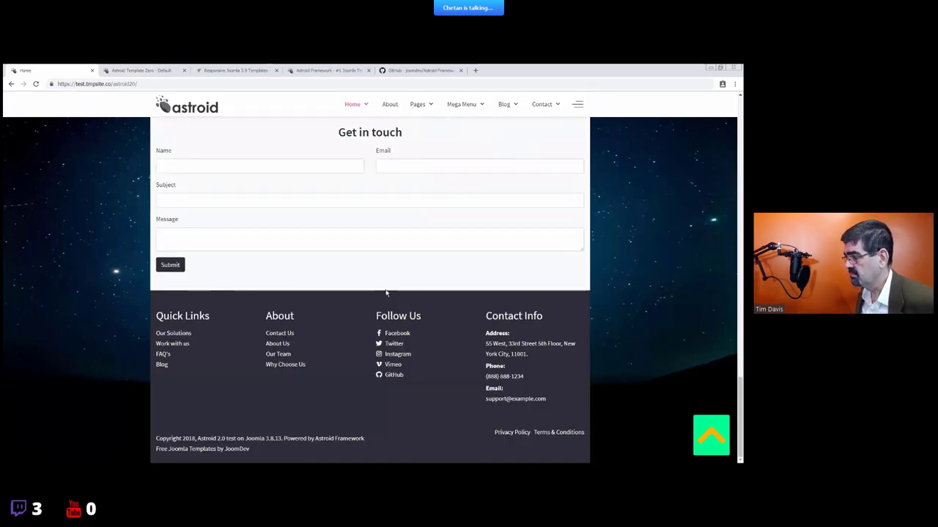
{"action": "scroll", "coordinate": [385, 290], "scroll_direction": "up", "scroll_amount": 6}
{"action": "scroll", "coordinate": [387, 293], "scroll_direction": "up", "scroll_amount": 8}
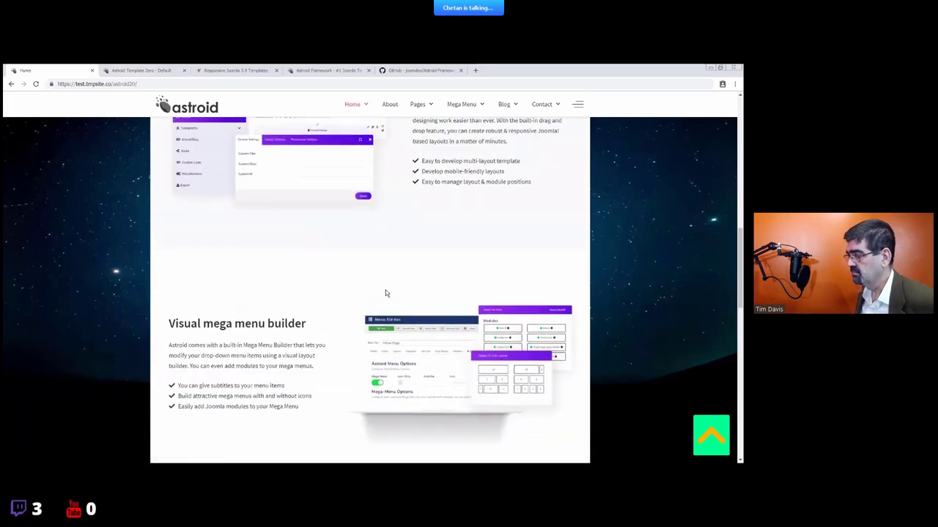
{"action": "scroll", "coordinate": [360, 232], "scroll_direction": "up", "scroll_amount": 5}
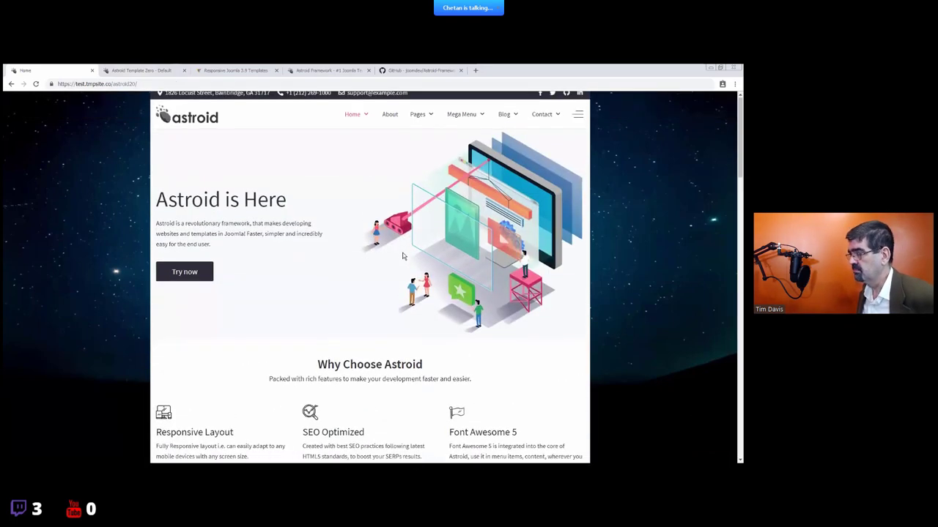
{"action": "scroll", "coordinate": [513, 252], "scroll_direction": "down", "scroll_amount": 7}
{"action": "scroll", "coordinate": [624, 263], "scroll_direction": "down", "scroll_amount": 3}
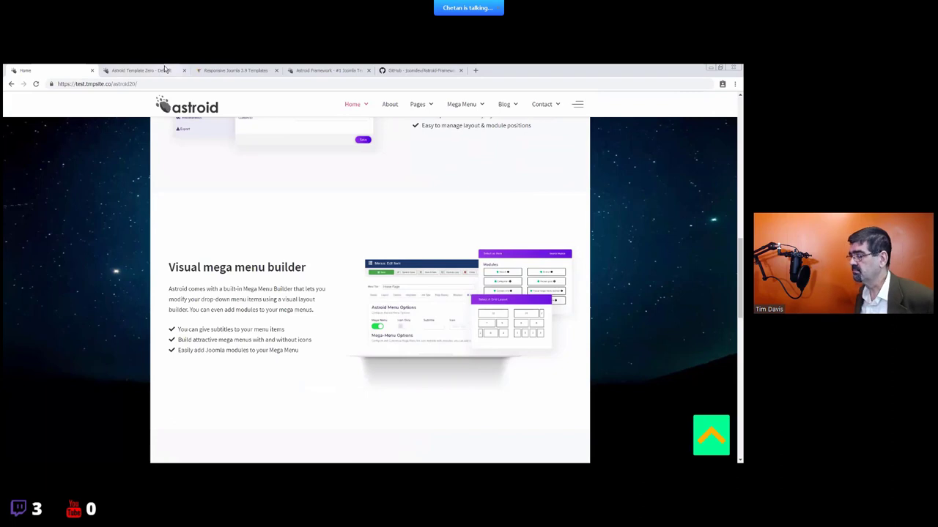
- Review the Background Attachment choices in the template settings, keeping Fixed, and set the site layout to Wide
{"action": "key", "text": "ctrl+Tab"}
{"action": "left_click", "coordinate": [419, 416]}
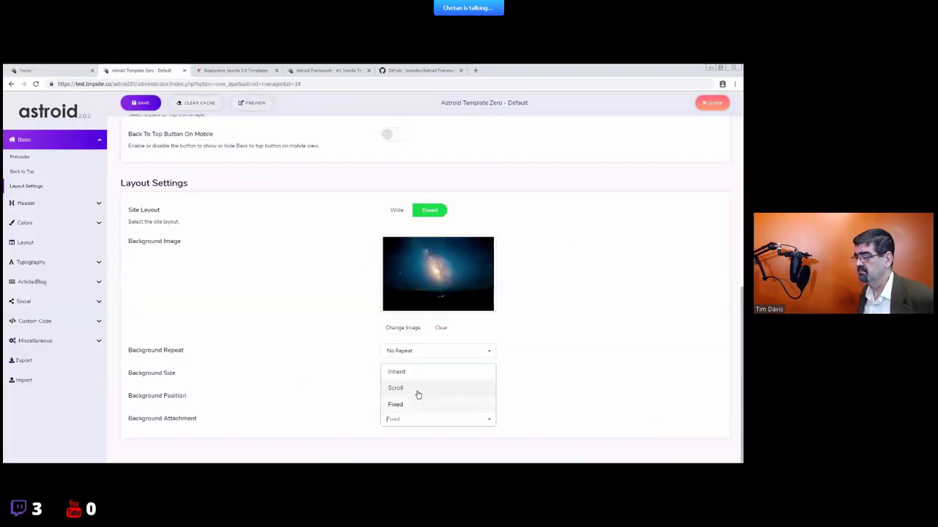
{"action": "left_click", "coordinate": [411, 415]}
{"action": "left_click", "coordinate": [411, 415]}
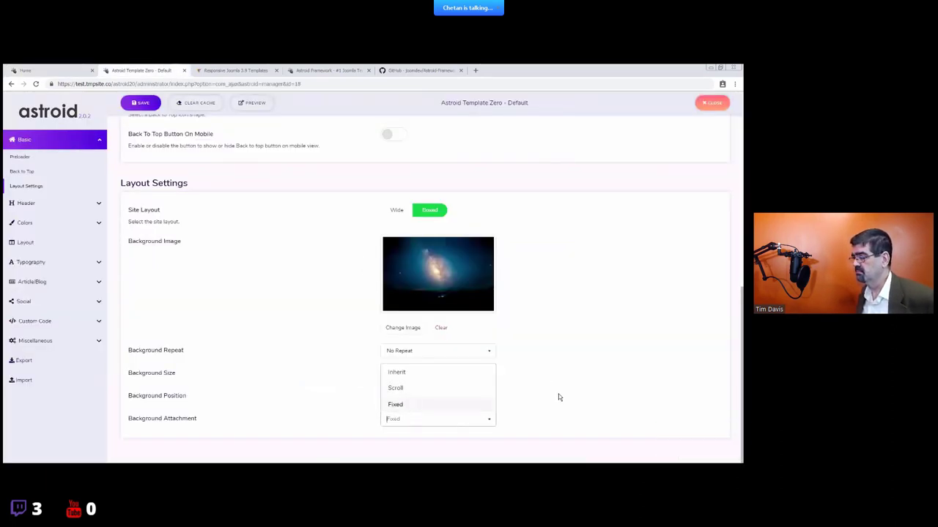
{"action": "left_click", "coordinate": [340, 395]}
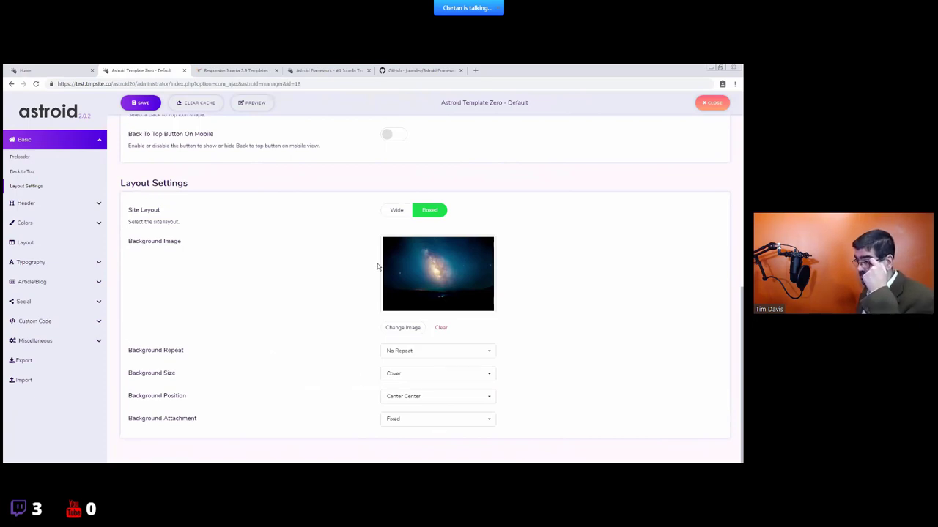
{"action": "left_click", "coordinate": [396, 212]}
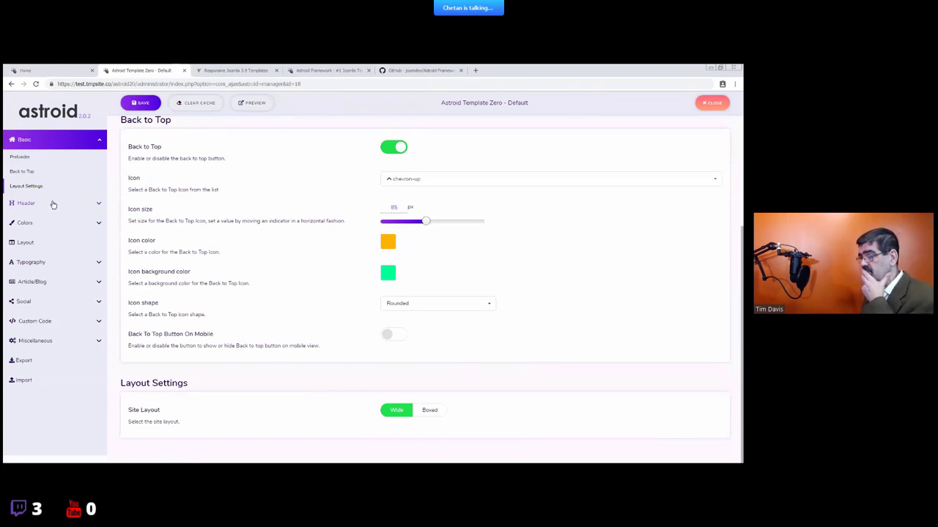
- Open the Header settings and look through the available module positions, keeping astroid-header
{"action": "left_click", "coordinate": [26, 203]}
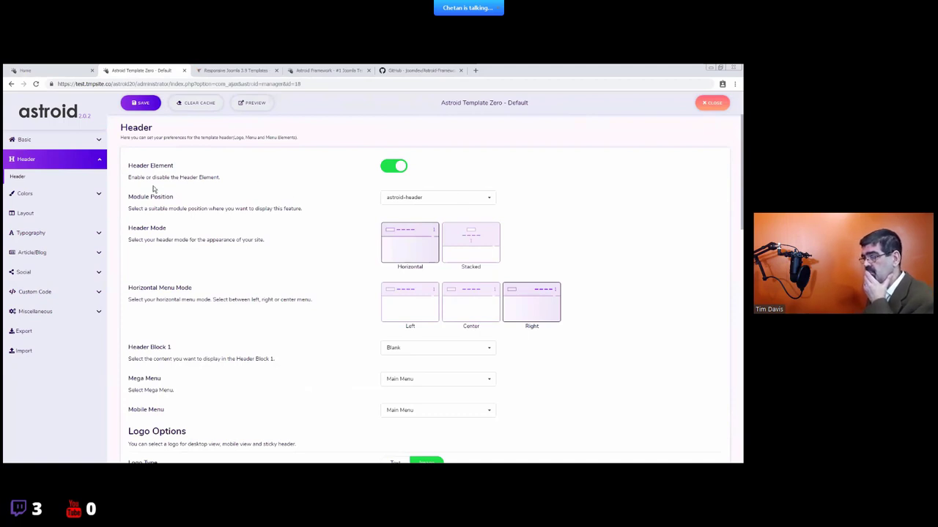
{"action": "left_click_drag", "start_coordinate": [138, 203], "coordinate": [175, 210]}
{"action": "left_click", "coordinate": [438, 197]}
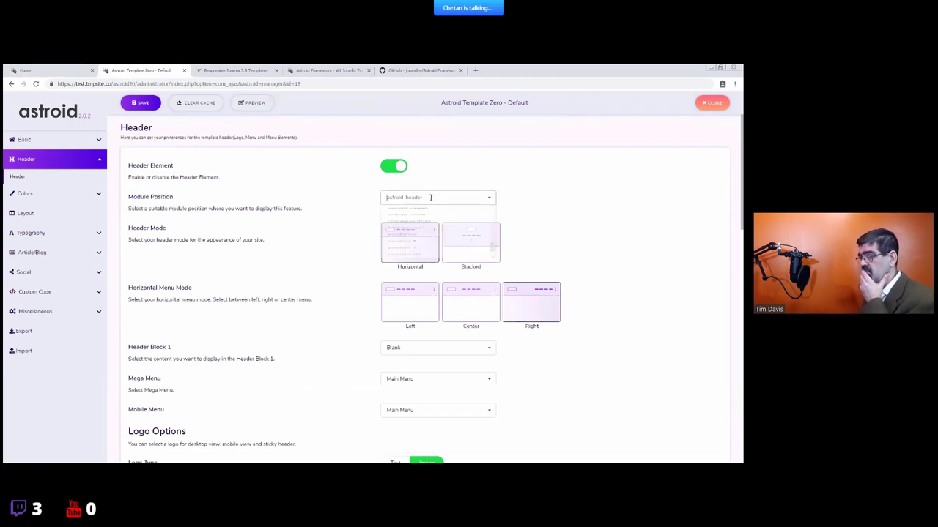
{"action": "scroll", "coordinate": [451, 269], "scroll_direction": "down", "scroll_amount": 2}
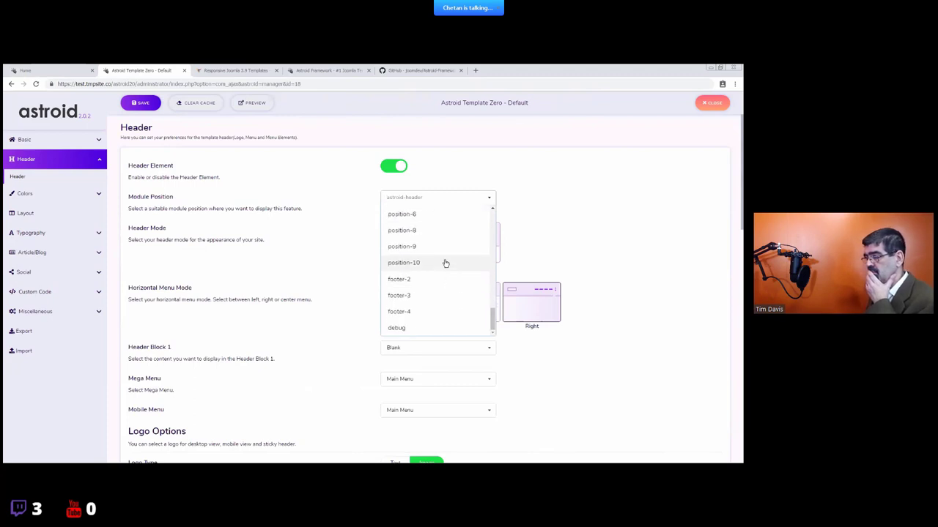
{"action": "scroll", "coordinate": [443, 249], "scroll_direction": "up", "scroll_amount": 4}
{"action": "left_click", "coordinate": [582, 218]}
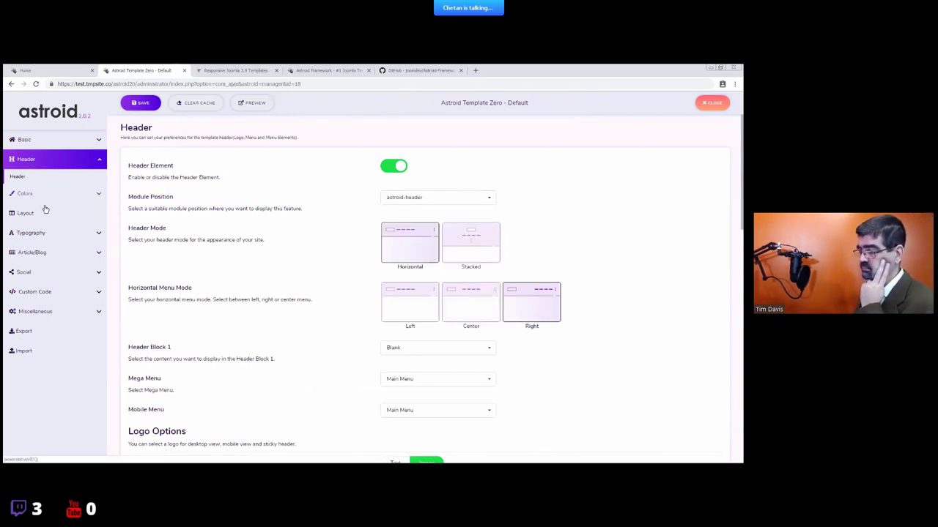
- Examine where the Social Profiles, Copyright and Contact Information settings assign their module positions
{"action": "left_click", "coordinate": [29, 274]}
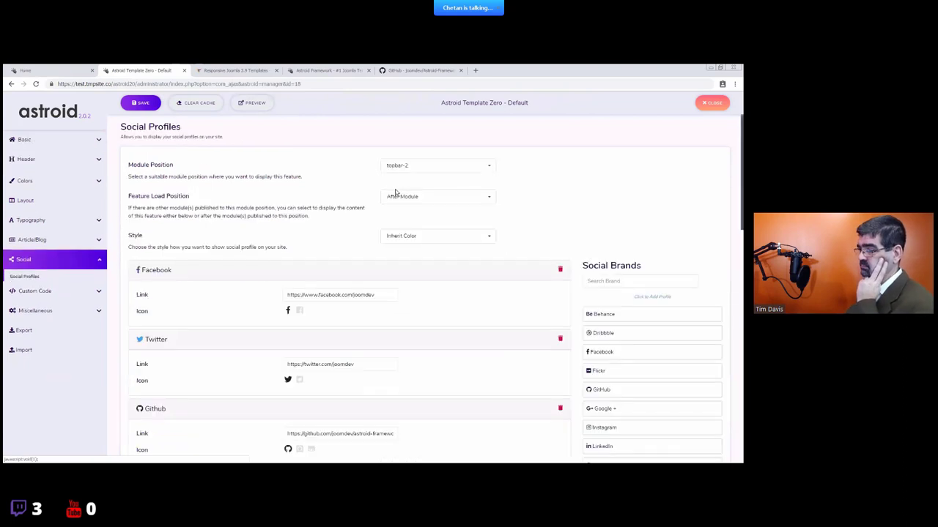
{"action": "left_click", "coordinate": [44, 312]}
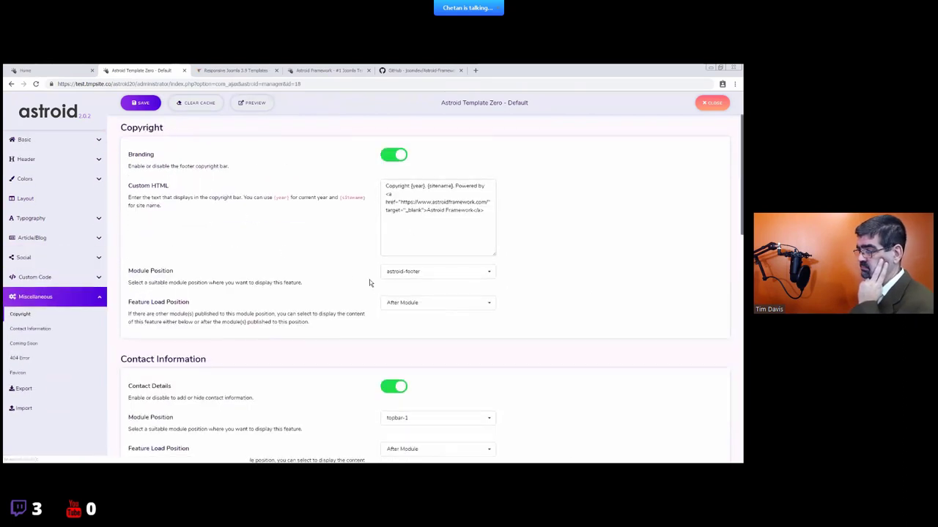
{"action": "scroll", "coordinate": [369, 279], "scroll_direction": "down", "scroll_amount": 2}
{"action": "scroll", "coordinate": [267, 233], "scroll_direction": "down", "scroll_amount": 1}
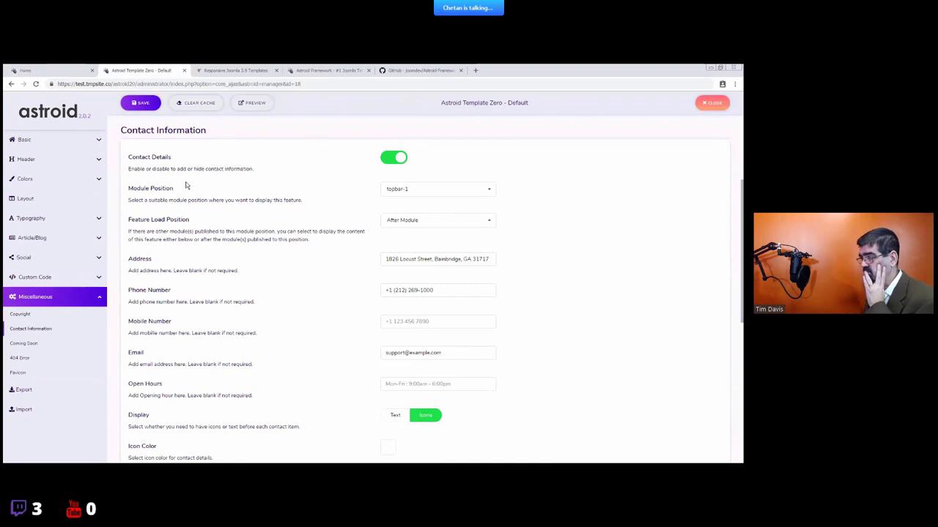
{"action": "scroll", "coordinate": [301, 262], "scroll_direction": "up", "scroll_amount": 3}
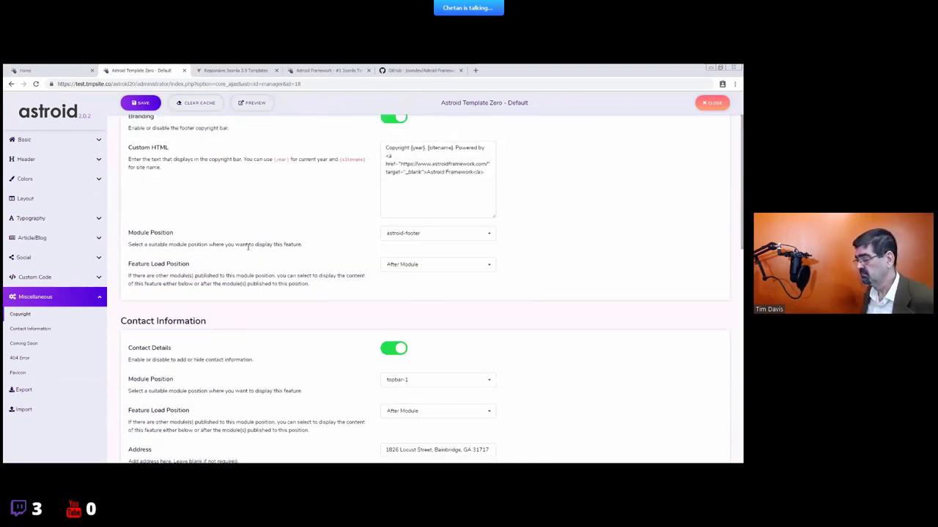
- Examine the layout's sections and the Astroid Header element's module position, comparing it with the Header settings, and close the element unchanged
{"action": "left_click", "coordinate": [29, 201]}
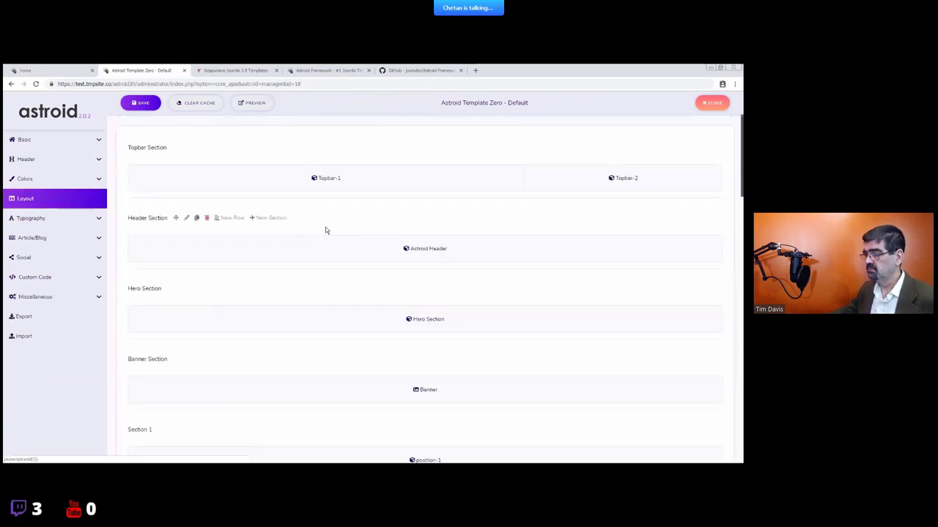
{"action": "scroll", "coordinate": [414, 294], "scroll_direction": "down", "scroll_amount": 5}
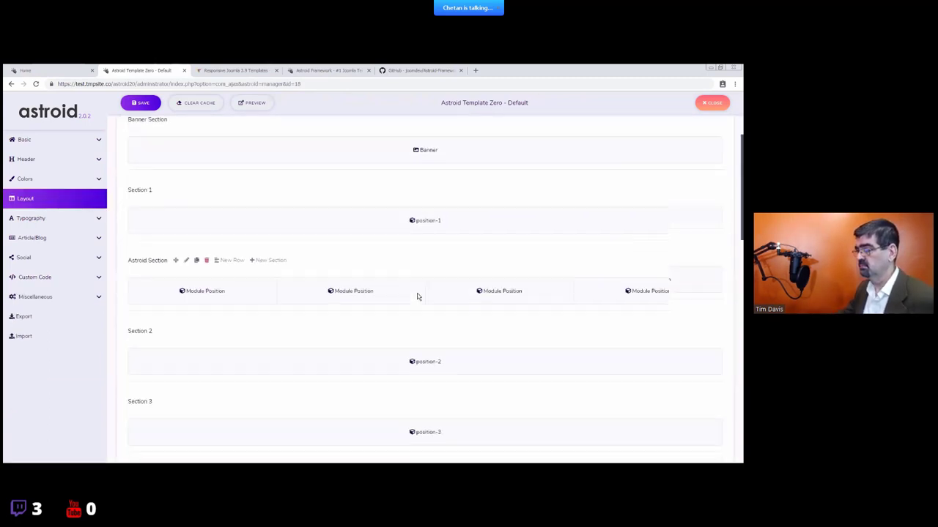
{"action": "left_click", "coordinate": [25, 157]}
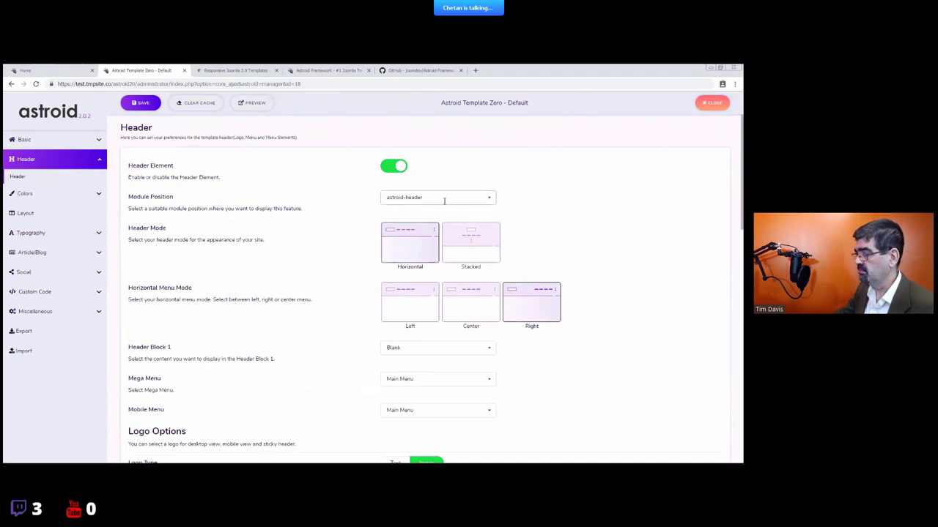
{"action": "left_click", "coordinate": [26, 213]}
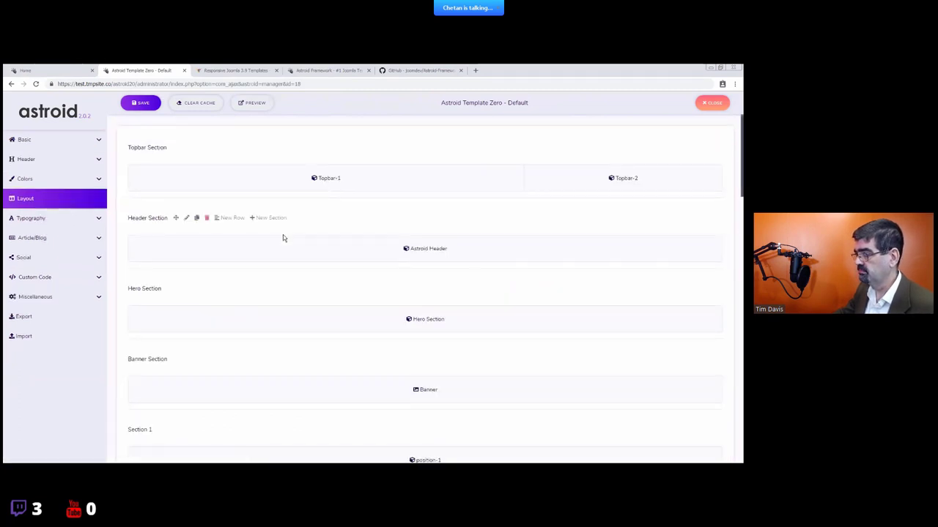
{"action": "left_click", "coordinate": [694, 241]}
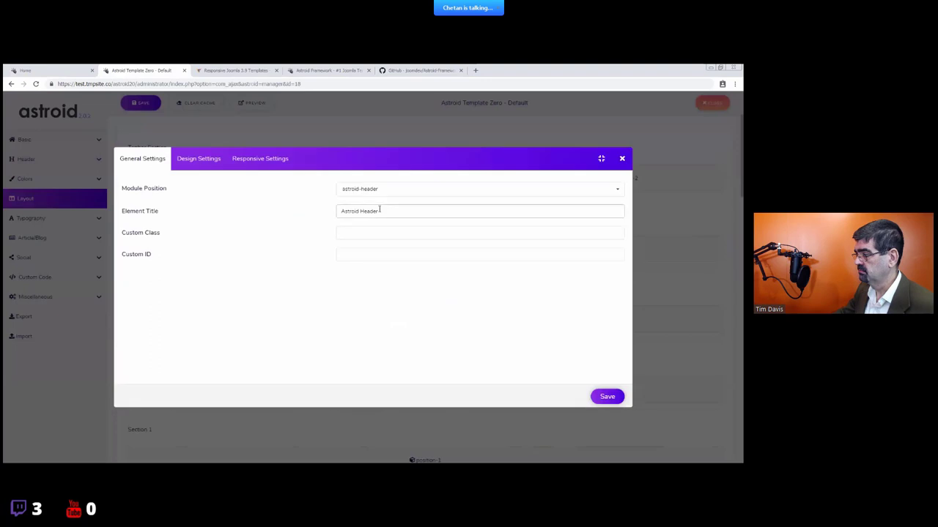
{"action": "left_click", "coordinate": [398, 190]}
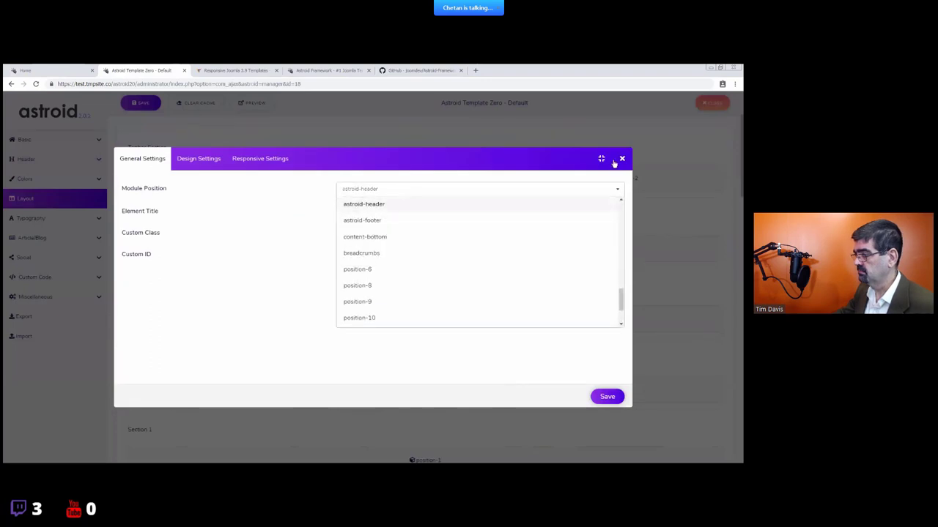
{"action": "left_click", "coordinate": [622, 160]}
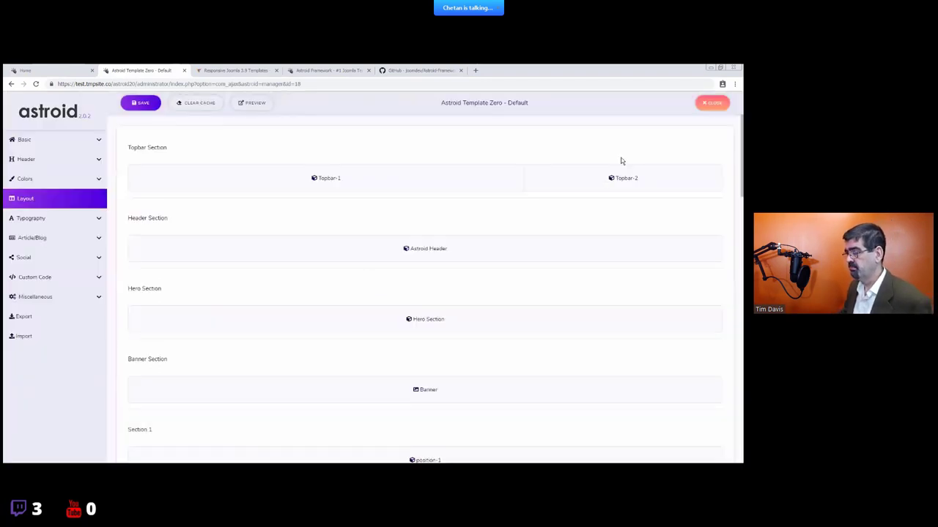
- Compare the Header settings once more with the layout's Header Section, and return to the header mode options
{"action": "left_click", "coordinate": [52, 162]}
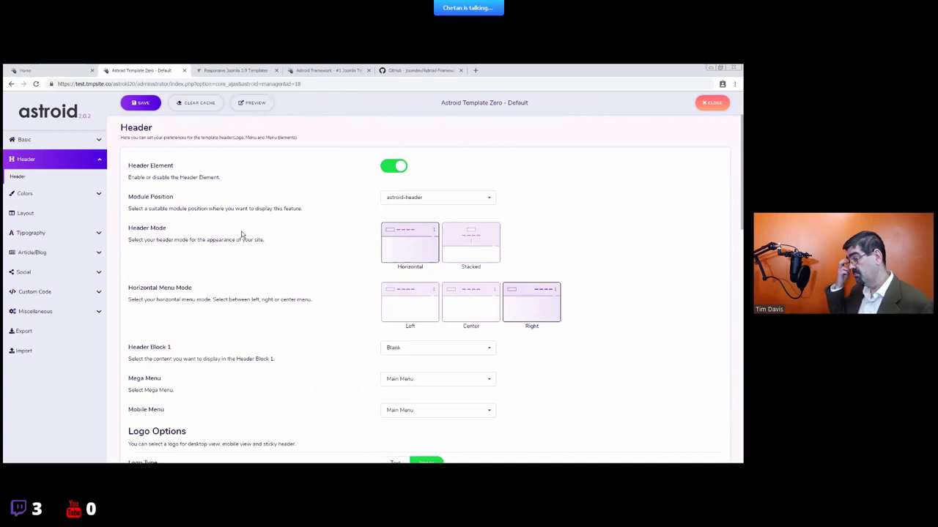
{"action": "left_click", "coordinate": [33, 213]}
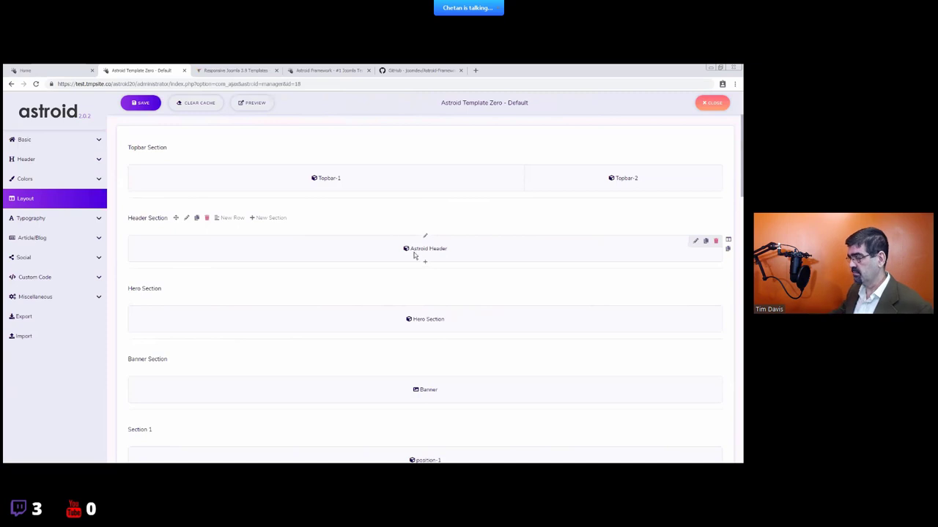
{"action": "left_click", "coordinate": [39, 160]}
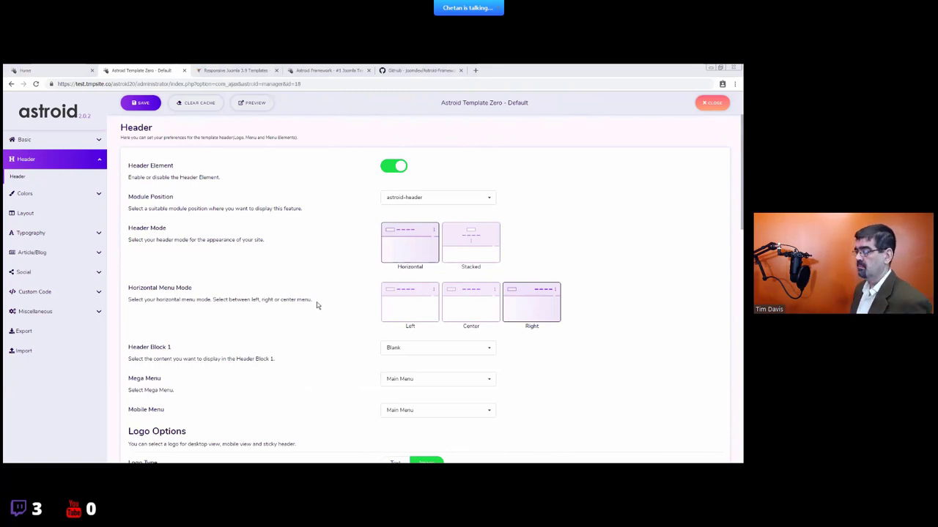
{"action": "scroll", "coordinate": [329, 308], "scroll_direction": "down", "scroll_amount": 1}
{"action": "scroll", "coordinate": [329, 307], "scroll_direction": "up", "scroll_amount": 1}
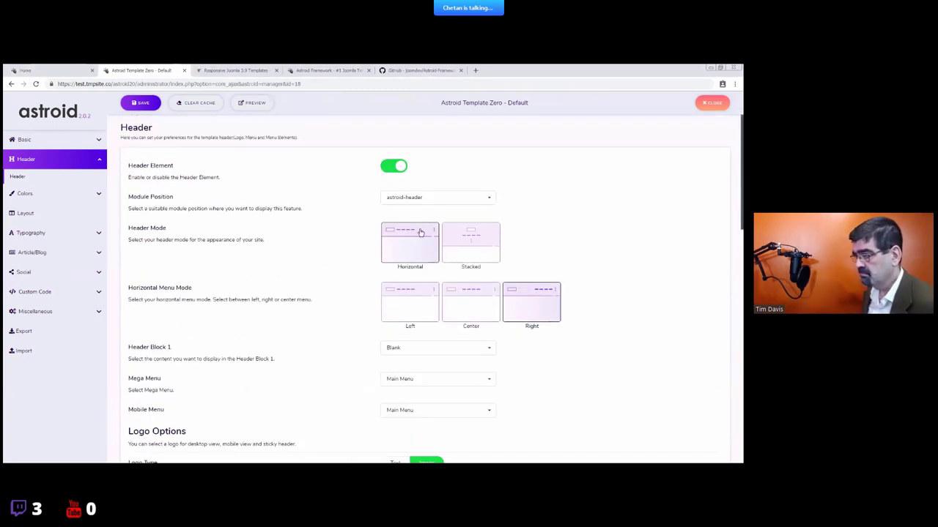
- Set the horizontal menu mode to Left, fill Header Block 1 with a custom HTML "Live demo with" paragraph naming the presenter, and save
{"action": "left_click", "coordinate": [408, 300]}
{"action": "scroll", "coordinate": [404, 308], "scroll_direction": "down", "scroll_amount": 1}
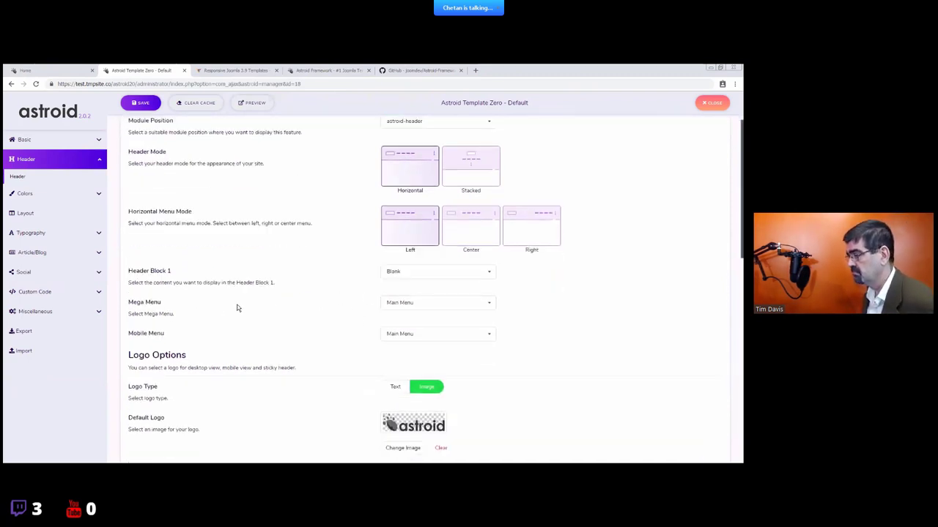
{"action": "left_click_drag", "start_coordinate": [146, 270], "coordinate": [413, 270]}
{"action": "left_click", "coordinate": [415, 271]}
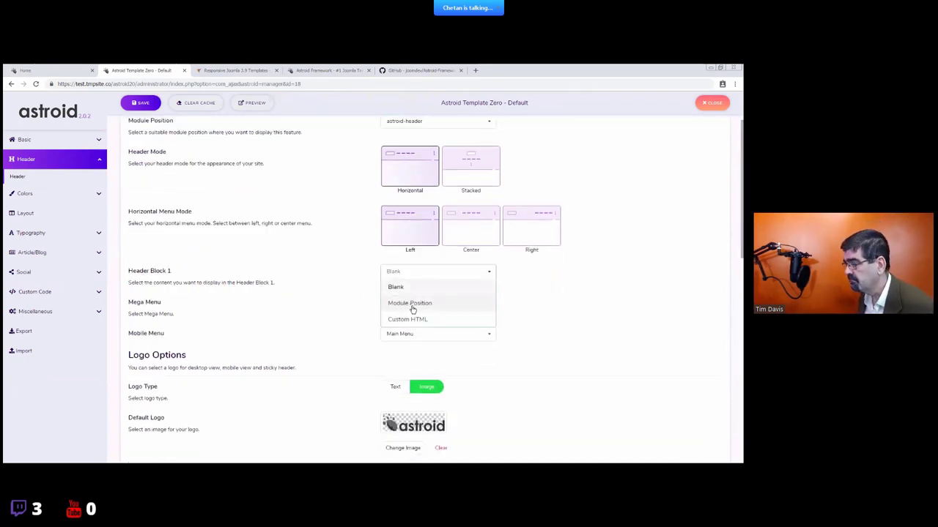
{"action": "left_click", "coordinate": [409, 319]}
{"action": "left_click", "coordinate": [408, 333]}
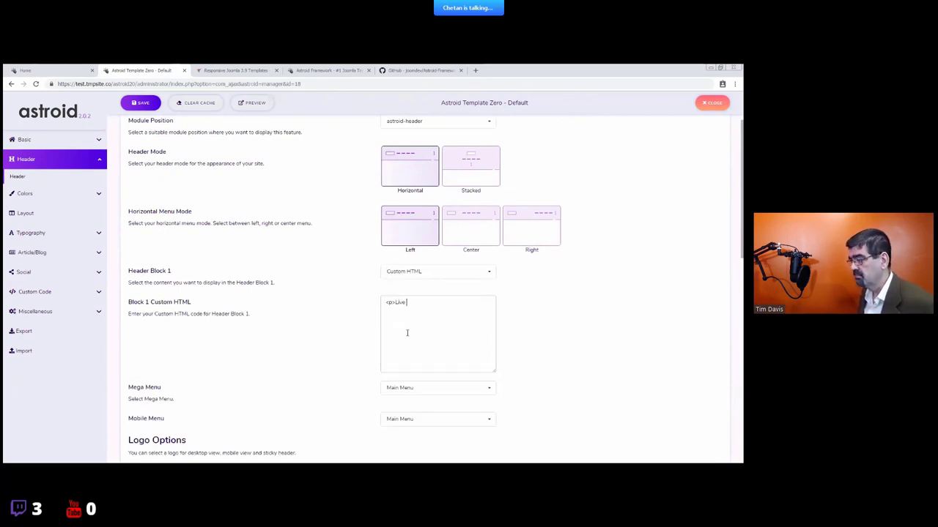
{"action": "type", "text": "<p>Live demo with Tim</p>"}
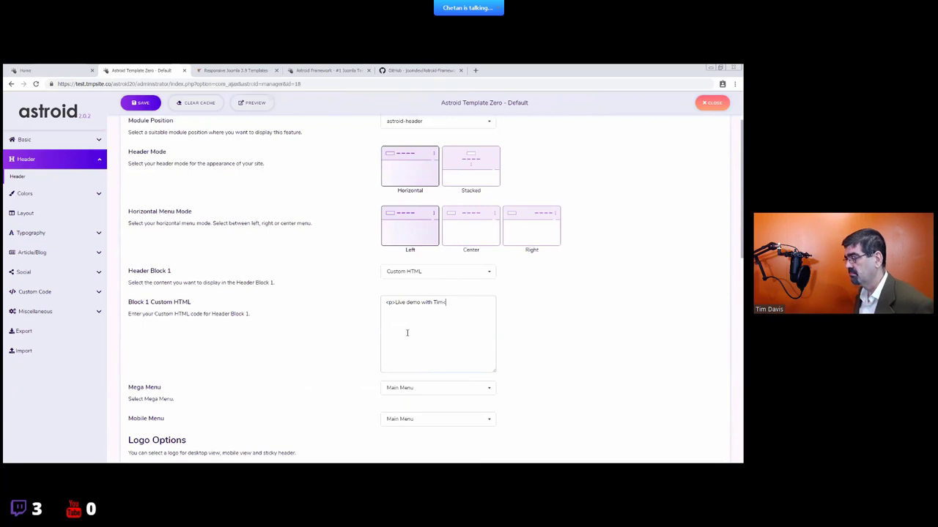
{"action": "left_click", "coordinate": [148, 106]}
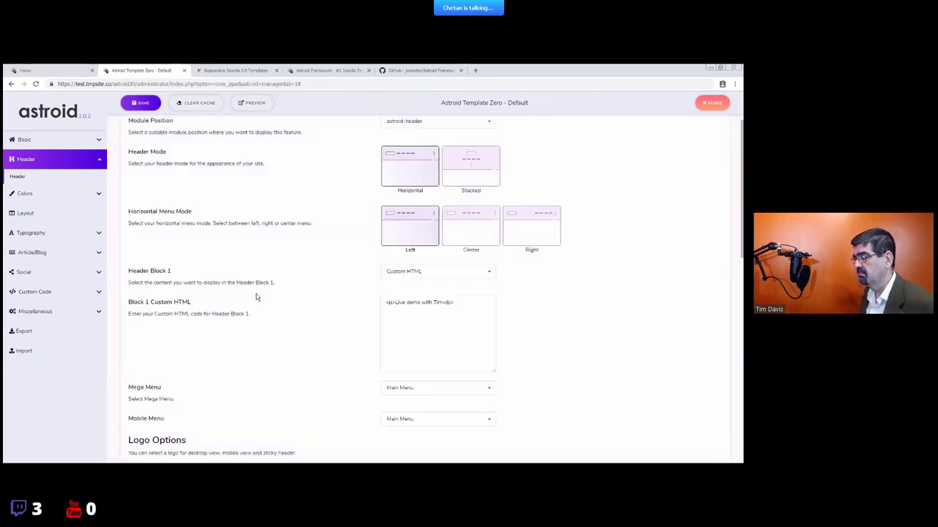
- Reload the site's home page and check the header's menu alignment and custom block text
{"action": "scroll", "coordinate": [286, 296], "scroll_direction": "up", "scroll_amount": 2}
{"action": "key", "text": "ctrl+1"}
{"action": "key", "text": "F5"}
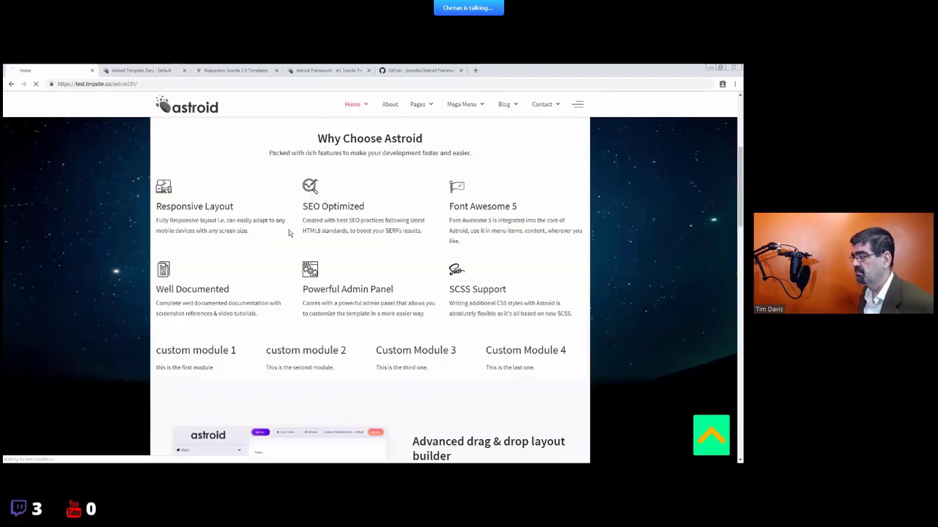
{"action": "scroll", "coordinate": [299, 228], "scroll_direction": "up", "scroll_amount": 1}
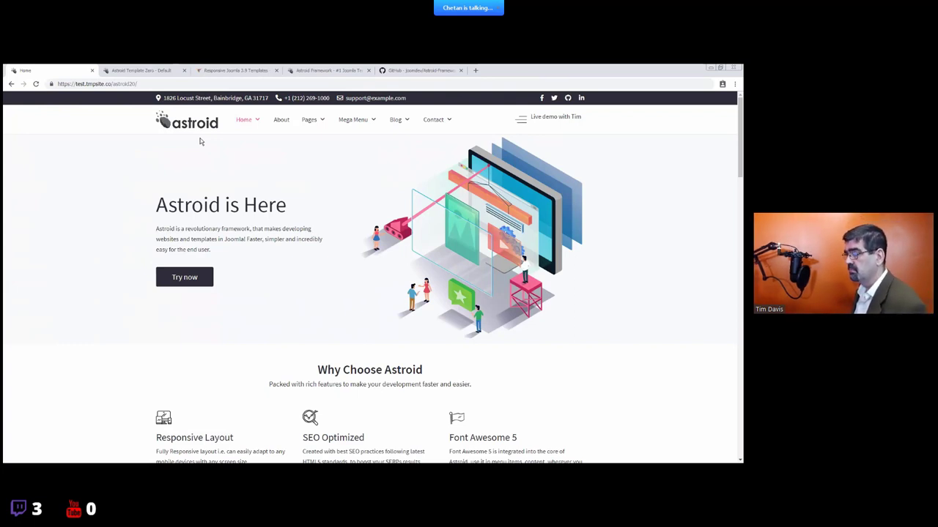
- Change the Header's horizontal menu mode to Right and save the template
{"action": "left_click", "coordinate": [133, 68]}
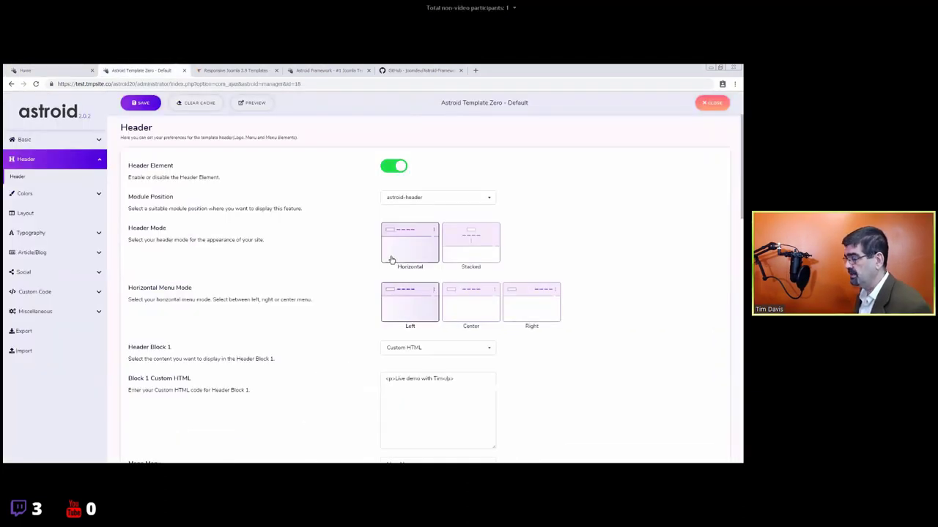
{"action": "left_click", "coordinate": [458, 305]}
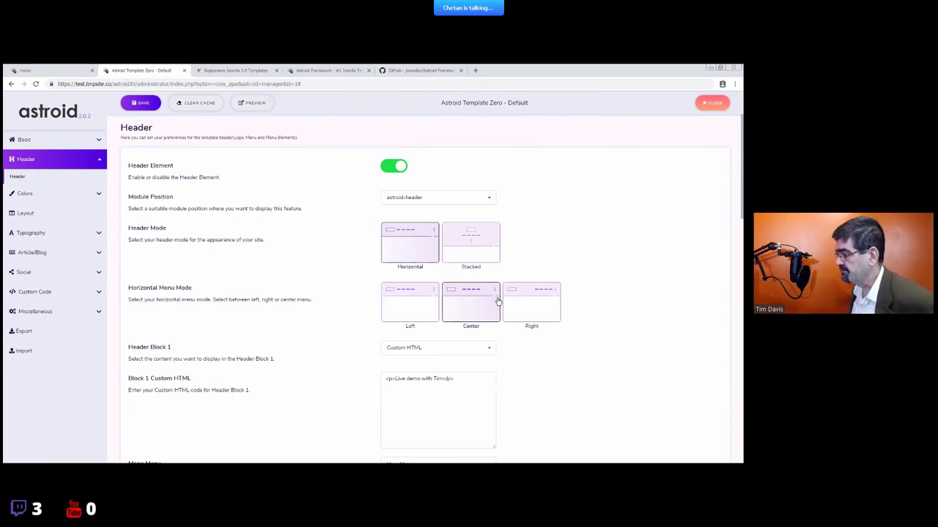
{"action": "left_click", "coordinate": [530, 300]}
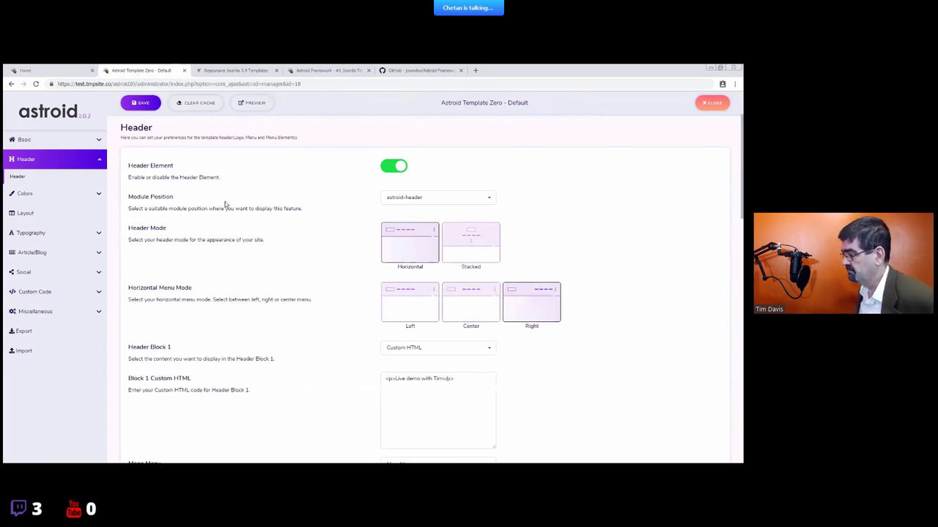
{"action": "left_click", "coordinate": [140, 102]}
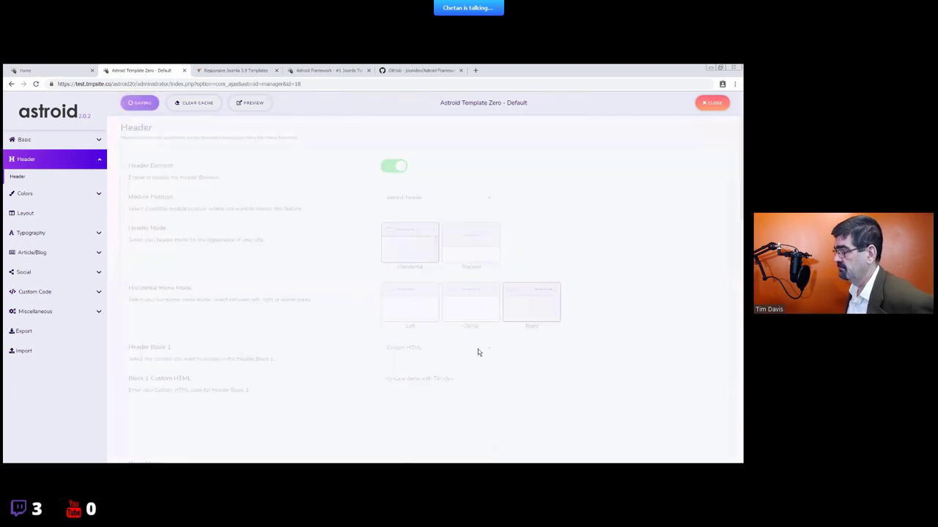
- Reload the site's home page and examine the header's menu alignment, block text and logo
{"action": "left_click", "coordinate": [86, 74]}
{"action": "left_click", "coordinate": [117, 85]}
{"action": "key", "text": "Return"}
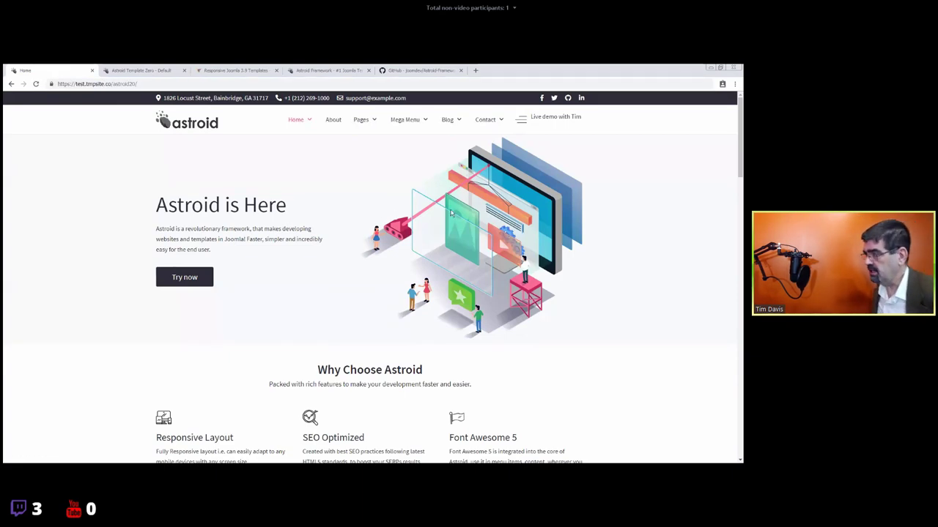
{"action": "key", "text": "ctrl+Tab"}
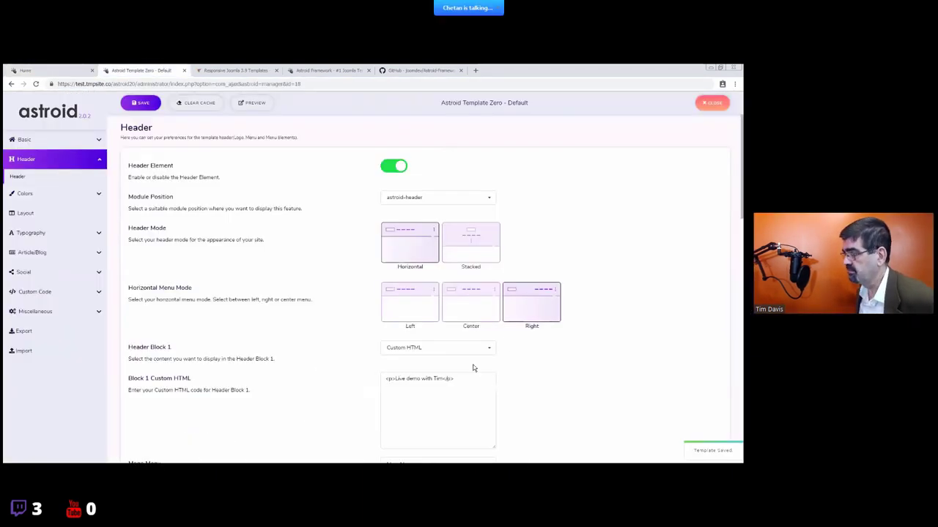
{"action": "left_click", "coordinate": [74, 70]}
{"action": "right_click", "coordinate": [195, 122]}
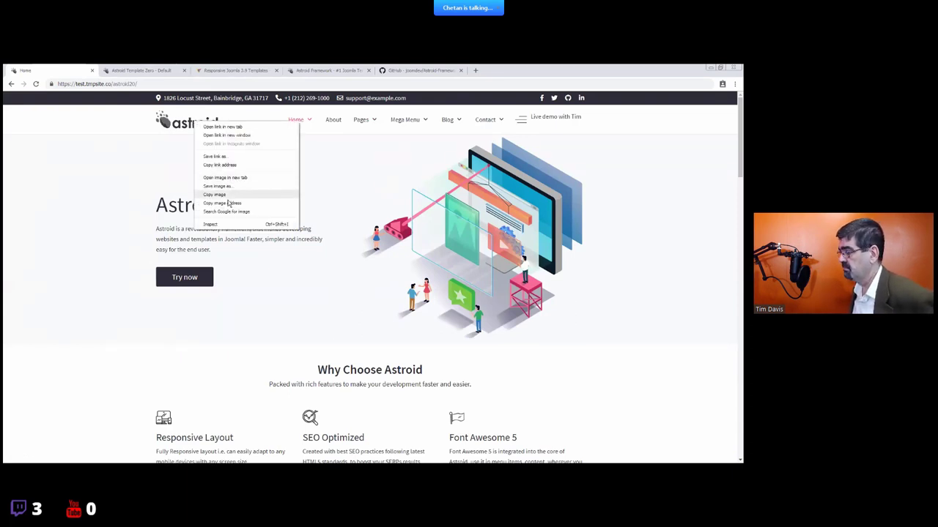
{"action": "key", "text": "Escape"}
- Switch Header Block 1 from custom HTML to Module Position in the Header settings
{"action": "key", "text": "ctrl+Tab"}
{"action": "scroll", "coordinate": [531, 378], "scroll_direction": "down", "scroll_amount": 2}
{"action": "scroll", "coordinate": [531, 377], "scroll_direction": "down", "scroll_amount": 1}
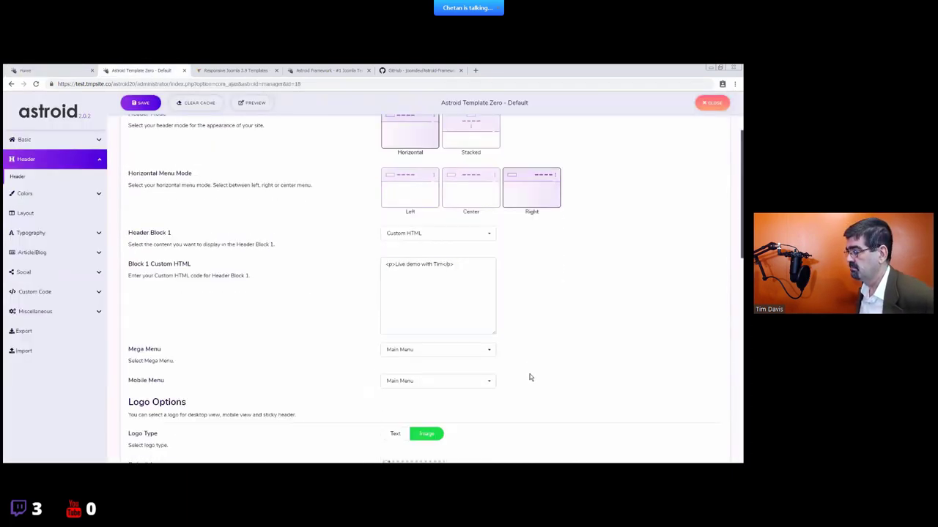
{"action": "key", "text": "ctrl+a"}
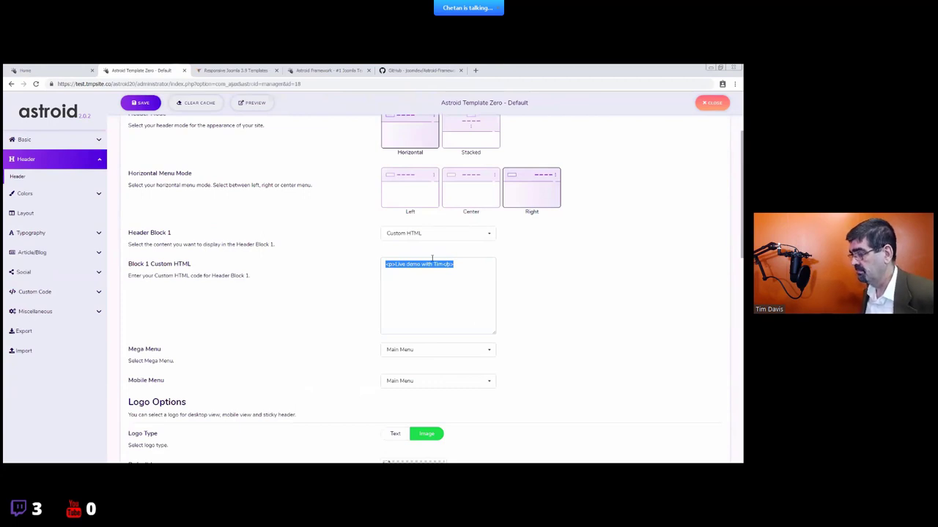
{"action": "left_click", "coordinate": [422, 233]}
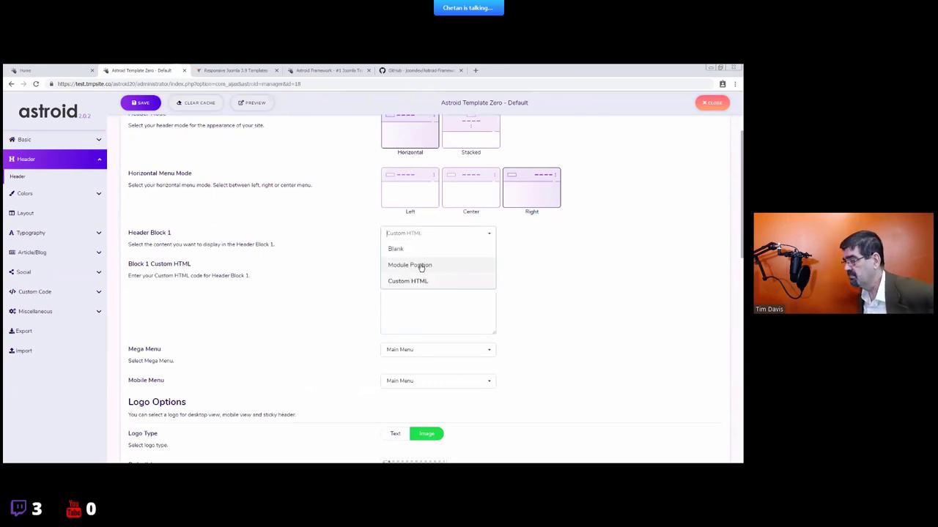
{"action": "left_click", "coordinate": [421, 266]}
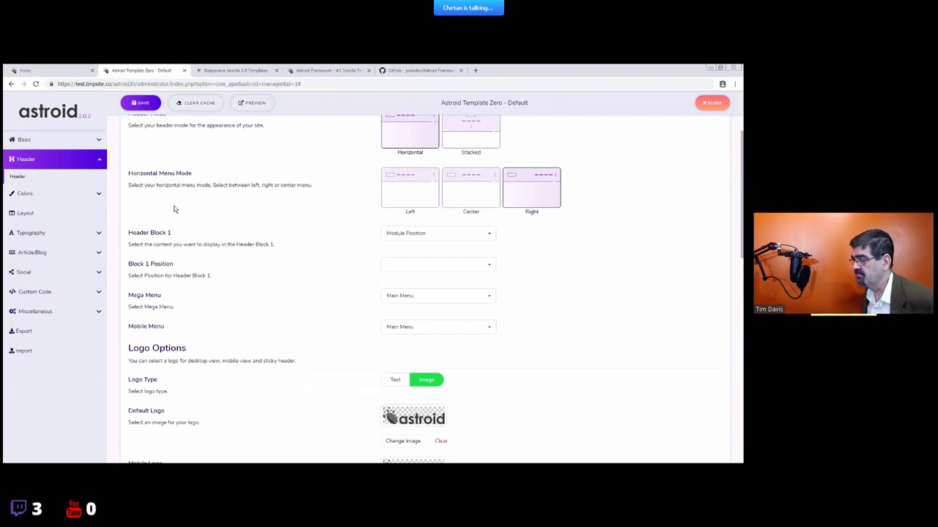
- Locate the Header Block 1 text on the home page and look through the positions available for Block 1
{"action": "left_click", "coordinate": [53, 70]}
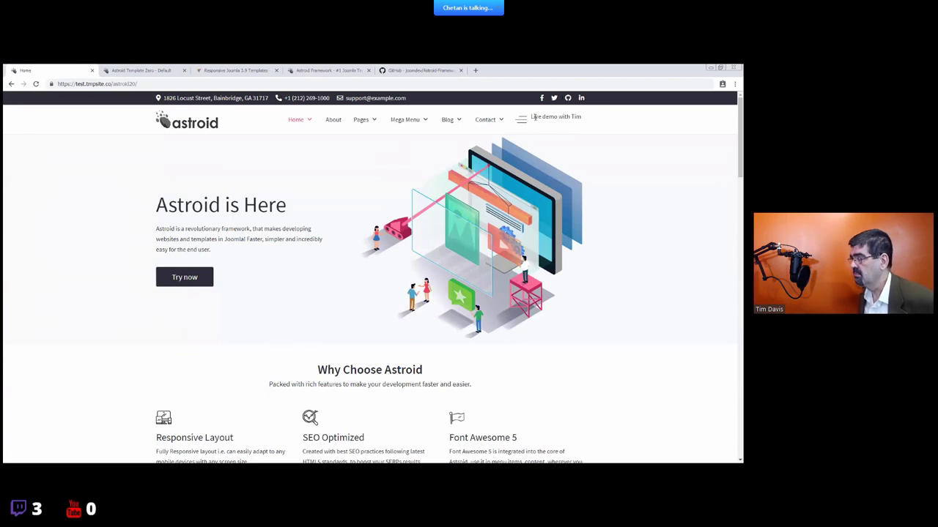
{"action": "left_click_drag", "start_coordinate": [532, 117], "coordinate": [582, 118]}
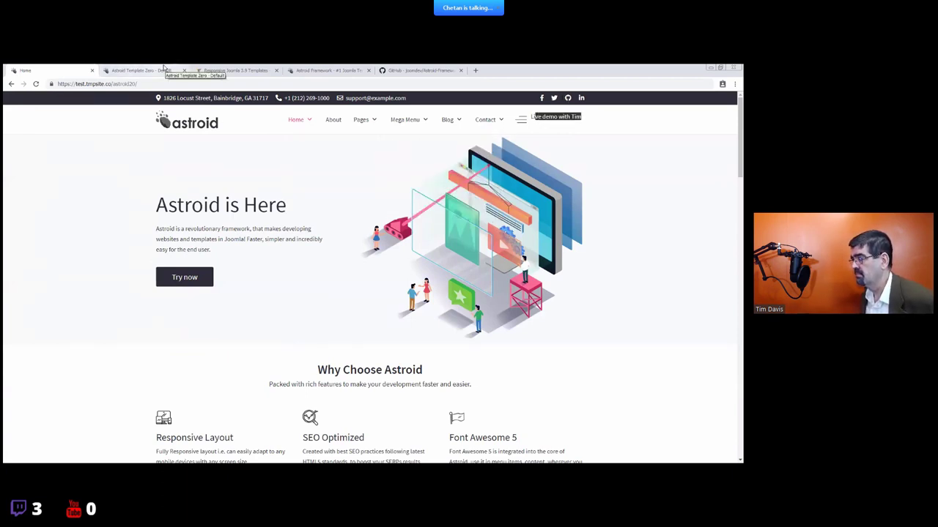
{"action": "left_click", "coordinate": [163, 66]}
{"action": "left_click", "coordinate": [437, 233]}
{"action": "left_click", "coordinate": [419, 266]}
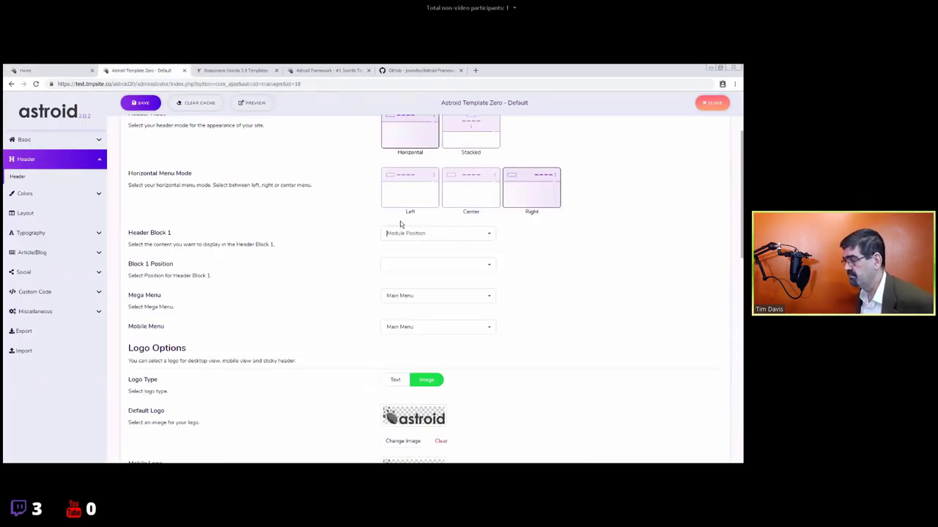
{"action": "left_click", "coordinate": [420, 264]}
{"action": "scroll", "coordinate": [439, 330], "scroll_direction": "down", "scroll_amount": 3}
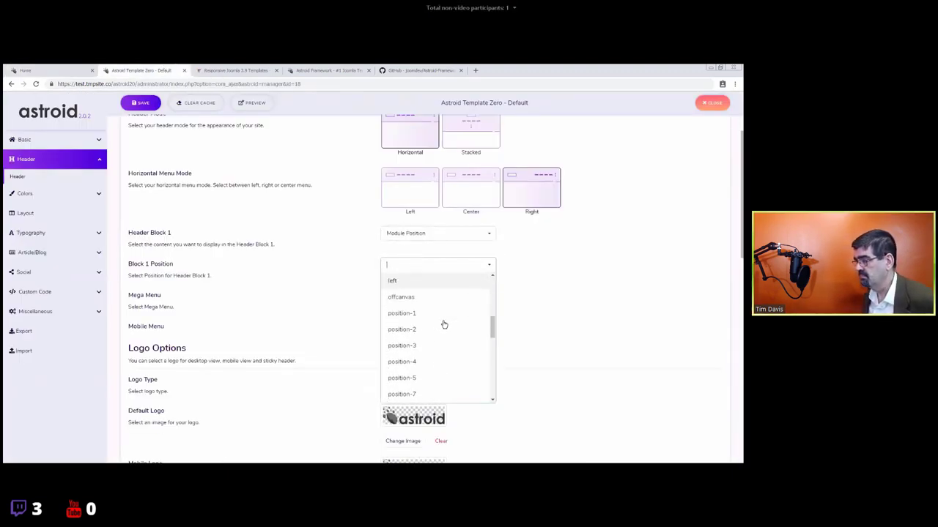
{"action": "scroll", "coordinate": [444, 325], "scroll_direction": "down", "scroll_amount": 3}
{"action": "left_click", "coordinate": [594, 316]}
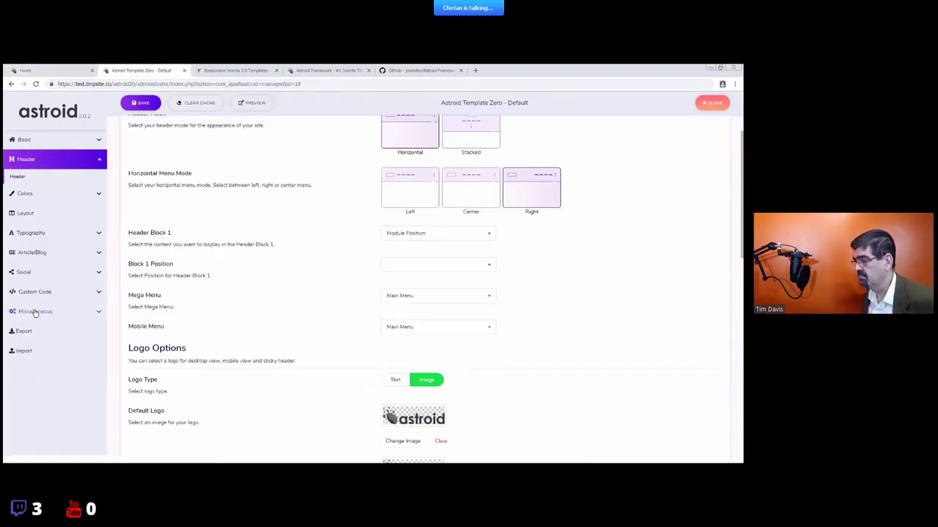
- Check which module position the Social Profiles settings use, leaving it unchanged
{"action": "left_click", "coordinate": [29, 273]}
{"action": "left_click", "coordinate": [416, 166]}
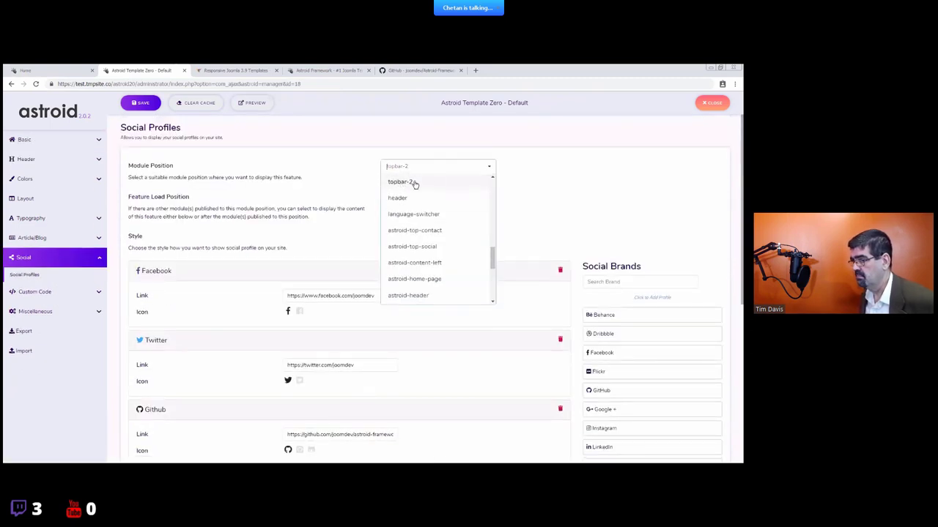
{"action": "left_click", "coordinate": [566, 189]}
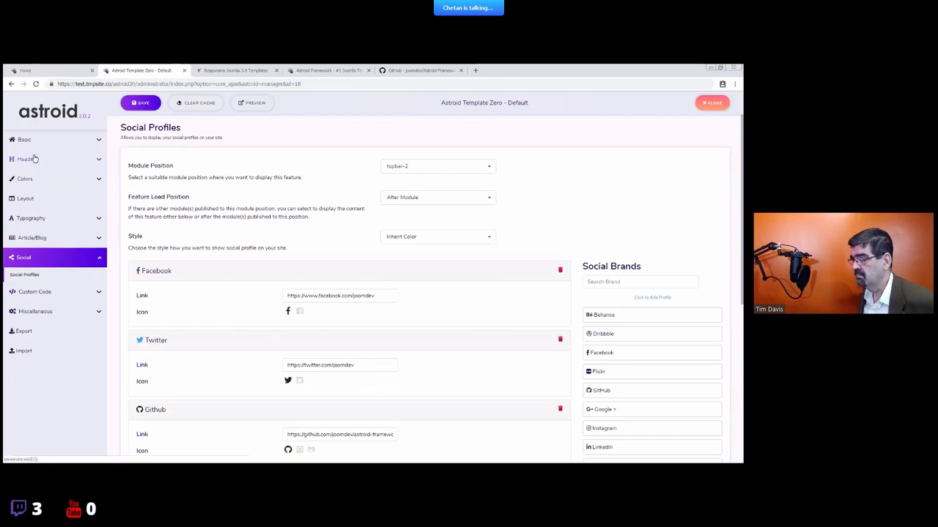
- Set the Header's Block 1 Position to topbar-2 and save the template
{"action": "left_click", "coordinate": [33, 158]}
{"action": "scroll", "coordinate": [431, 254], "scroll_direction": "down", "scroll_amount": 3}
{"action": "left_click", "coordinate": [420, 265]}
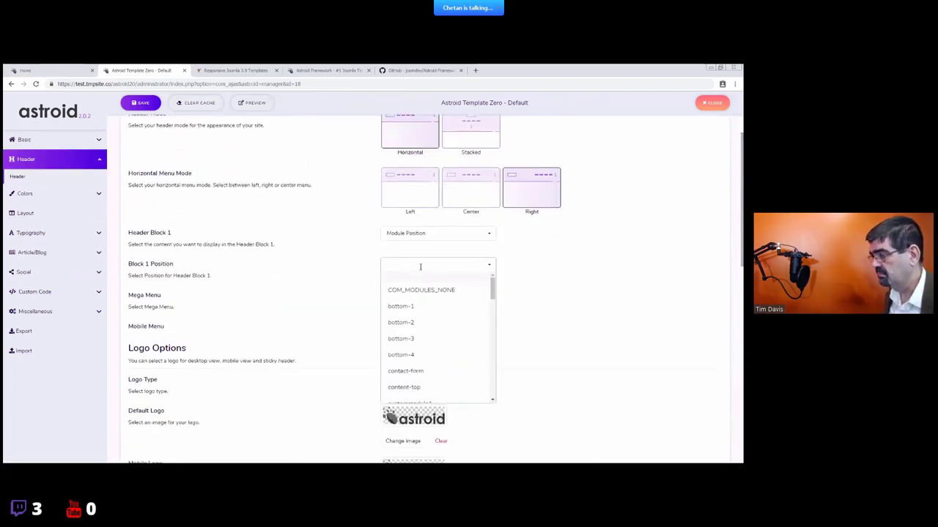
{"action": "type", "text": "top"}
{"action": "left_click", "coordinate": [409, 282]}
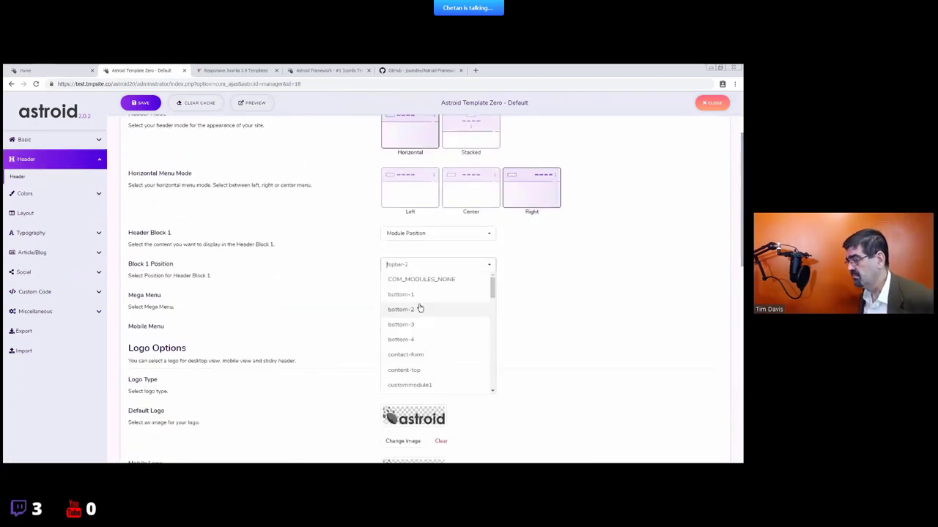
{"action": "left_click", "coordinate": [139, 103]}
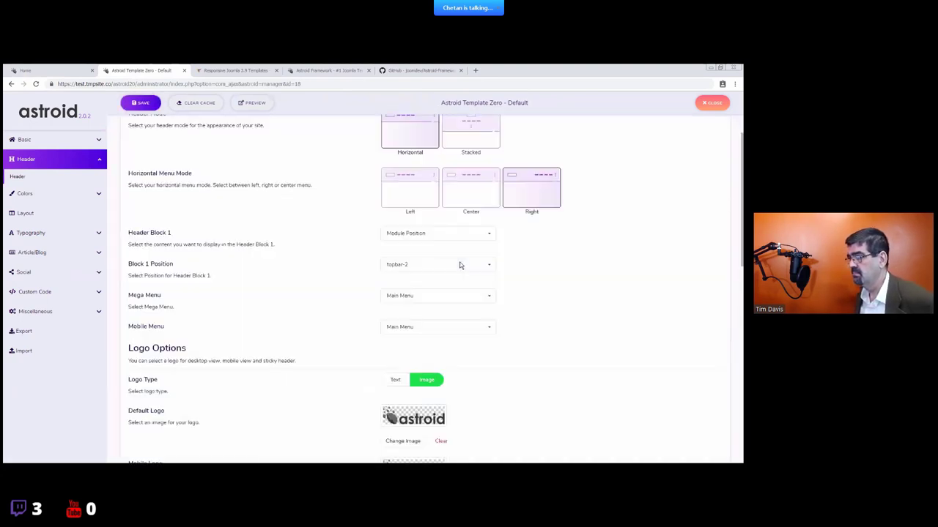
- Reload the site's home page and check the module content shown in the header block
{"action": "left_click", "coordinate": [44, 70]}
{"action": "left_click", "coordinate": [158, 85]}
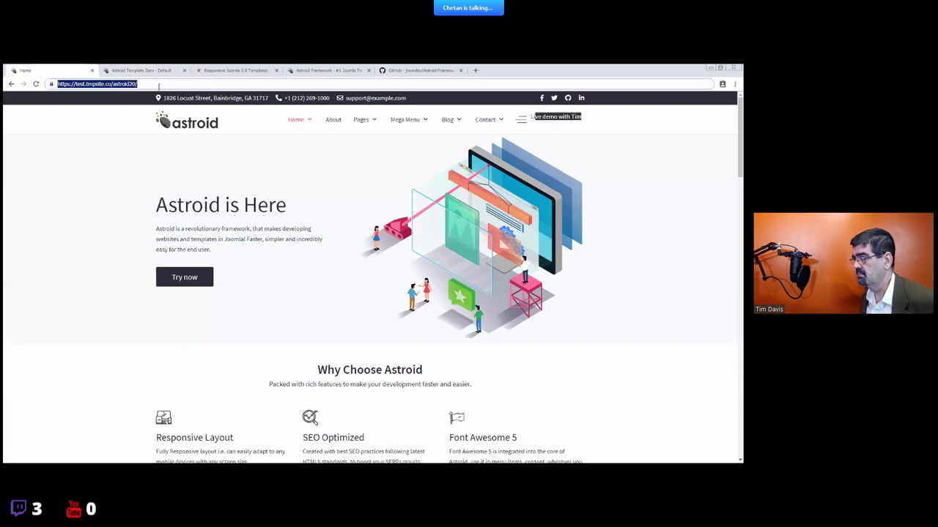
{"action": "key", "text": "Return"}
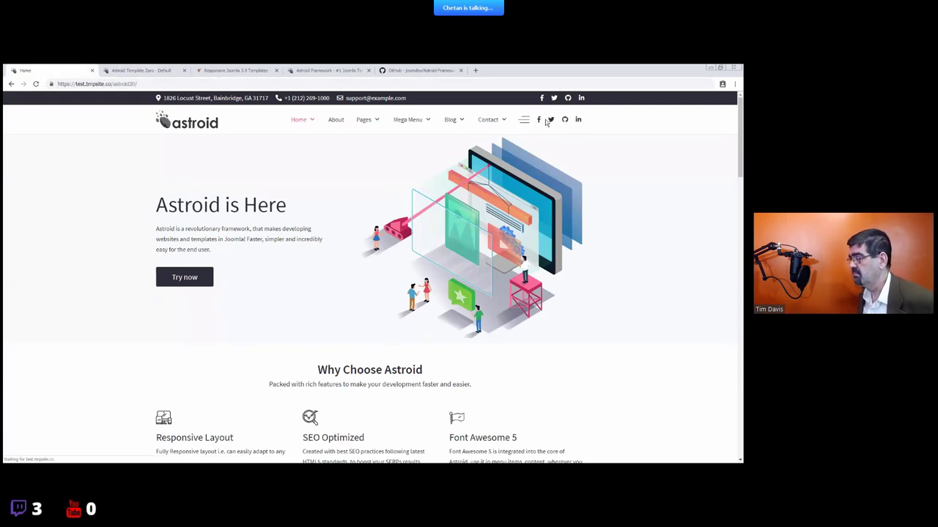
{"action": "mouse_move", "coordinate": [330, 132]}
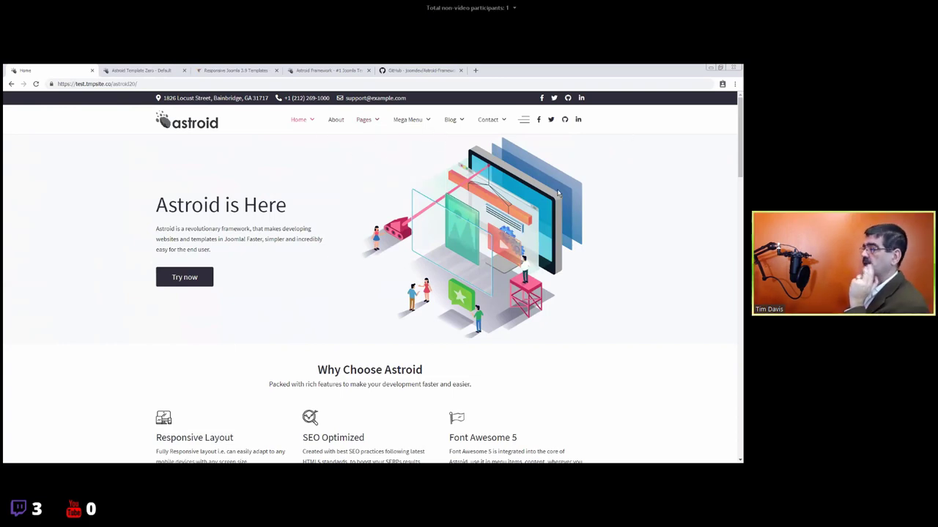
- Compare the Header settings with the live home page once more, and switch the Header Mode to Stacked
{"action": "left_click", "coordinate": [139, 71]}
{"action": "scroll", "coordinate": [413, 251], "scroll_direction": "up", "scroll_amount": 2}
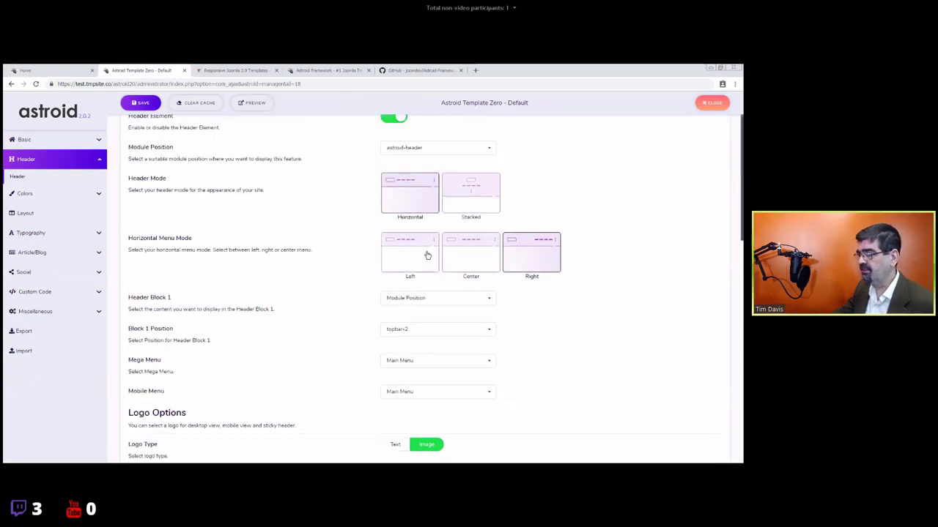
{"action": "key", "text": "ctrl+1"}
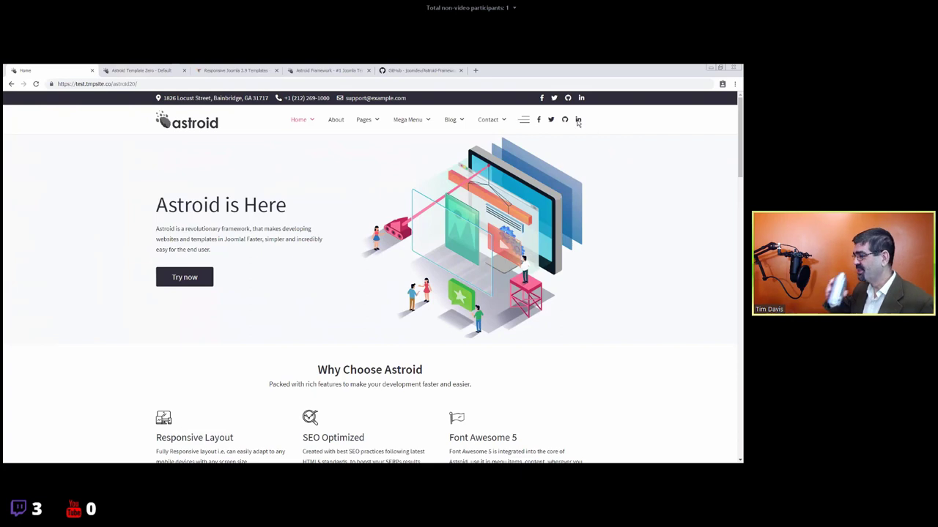
{"action": "left_click", "coordinate": [141, 71]}
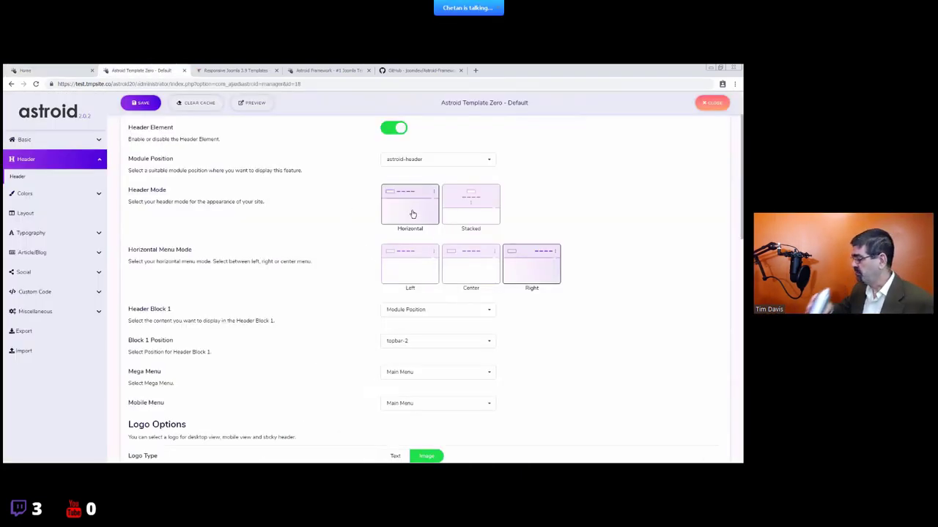
{"action": "left_click", "coordinate": [463, 212]}
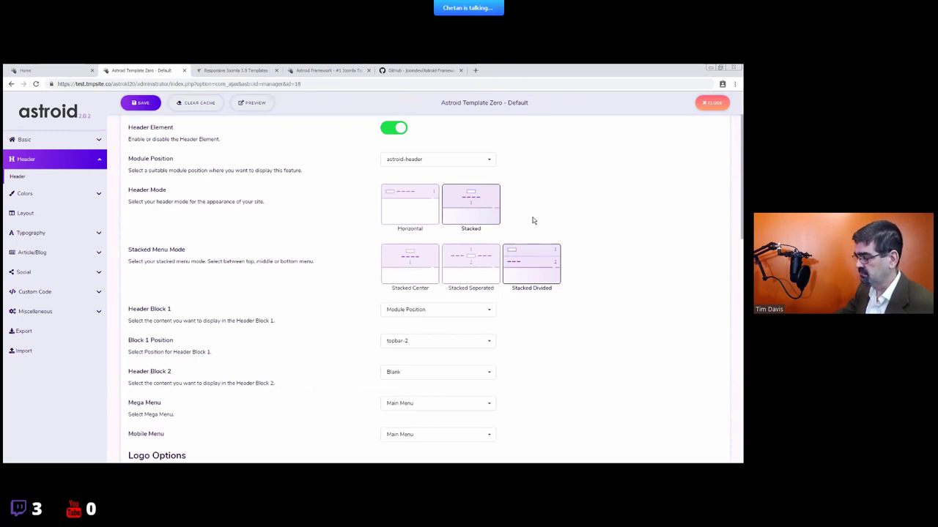
- Set the Stacked Menu Mode to Stacked Center and Header Block 1 to Blank, and save the template
{"action": "left_click", "coordinate": [409, 272]}
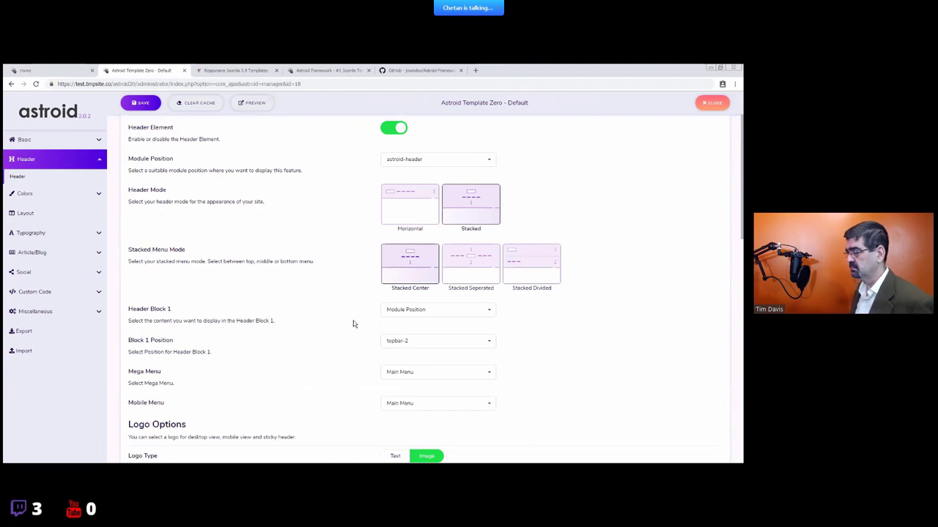
{"action": "left_click", "coordinate": [414, 313]}
{"action": "left_click", "coordinate": [399, 324]}
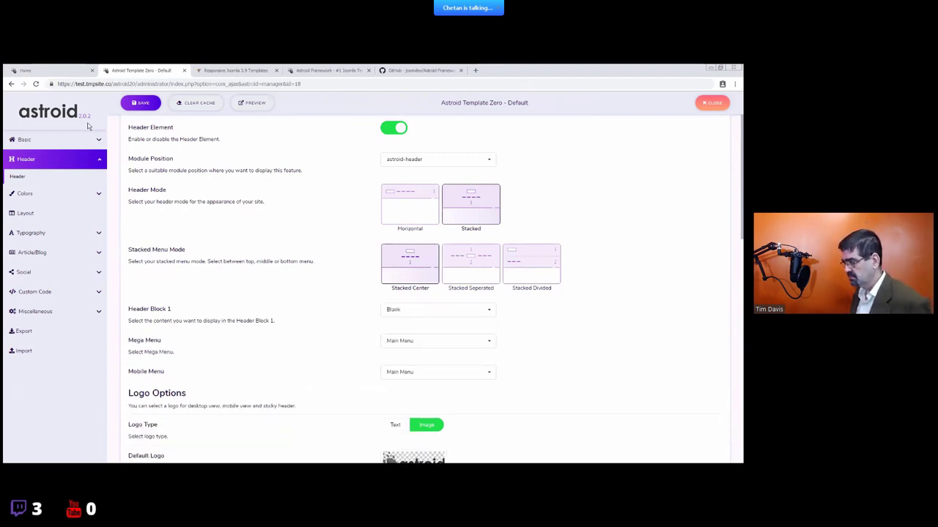
{"action": "key", "text": "ctrl+s"}
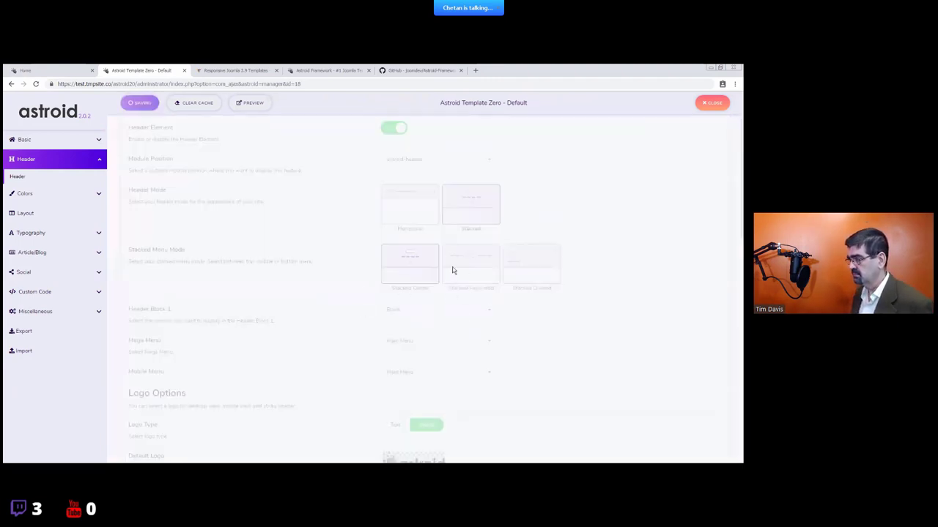
- Reload the site's home page and check the stacked centered header and its Mega Menu dropdown
{"action": "left_click", "coordinate": [83, 70]}
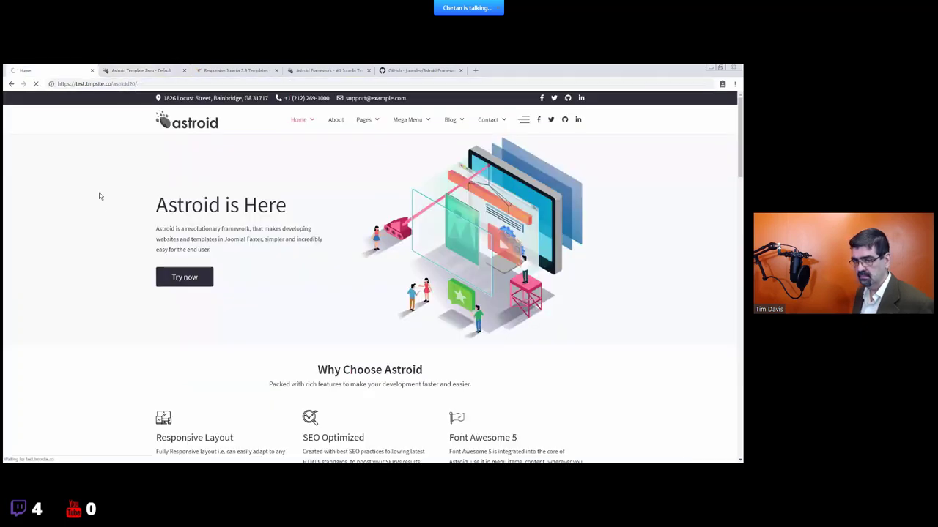
{"action": "mouse_move", "coordinate": [268, 145]}
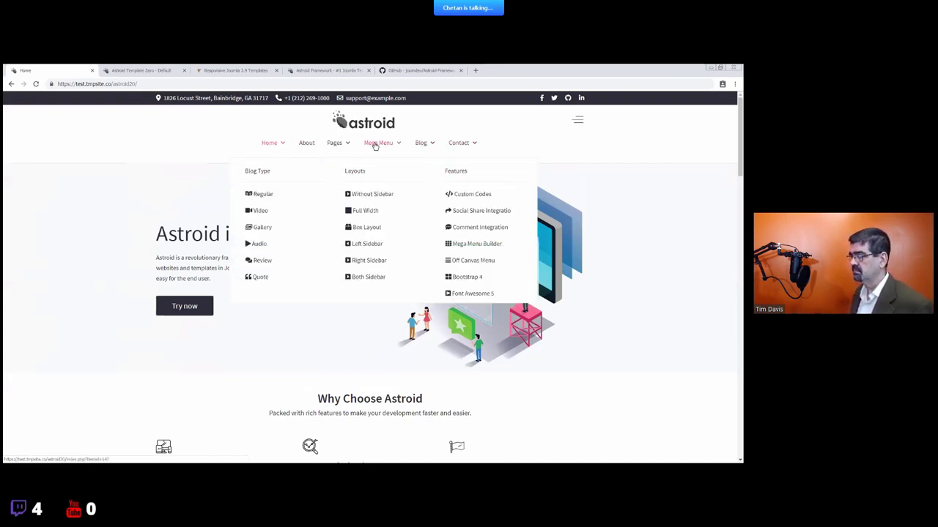
{"action": "mouse_move", "coordinate": [482, 144]}
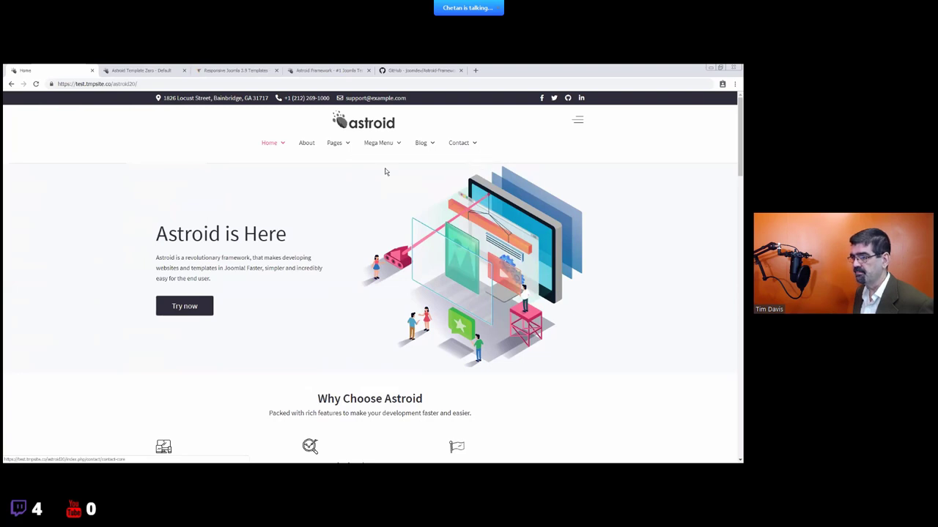
- Set Header Block 1 to Module Position, keeping topbar-2 as its position, and save the template
{"action": "left_click", "coordinate": [146, 69]}
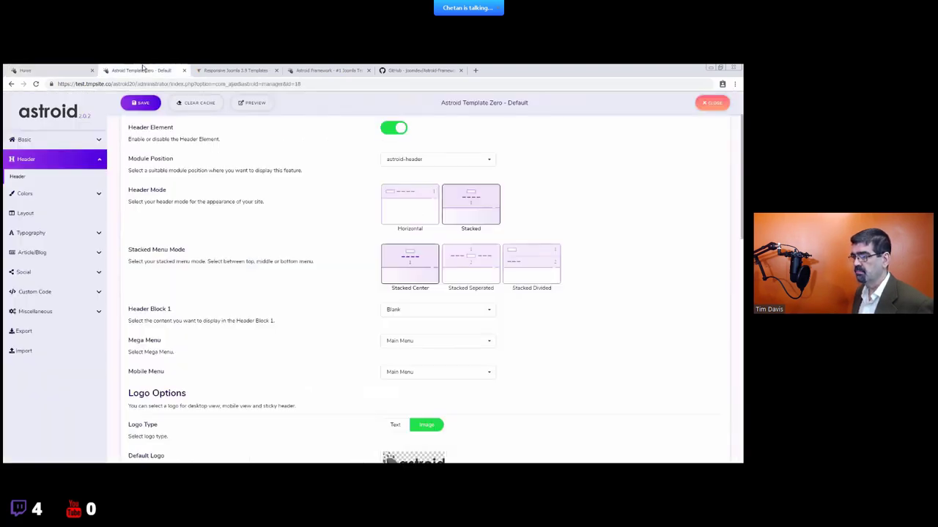
{"action": "scroll", "coordinate": [410, 242], "scroll_direction": "down", "scroll_amount": 3}
{"action": "left_click", "coordinate": [410, 195]}
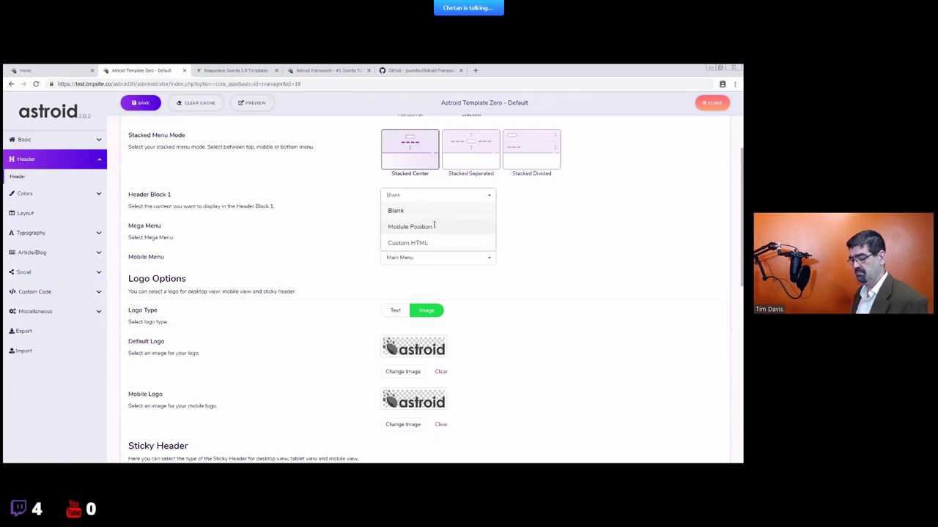
{"action": "left_click", "coordinate": [410, 227]}
{"action": "left_click", "coordinate": [412, 226]}
{"action": "left_click", "coordinate": [608, 257]}
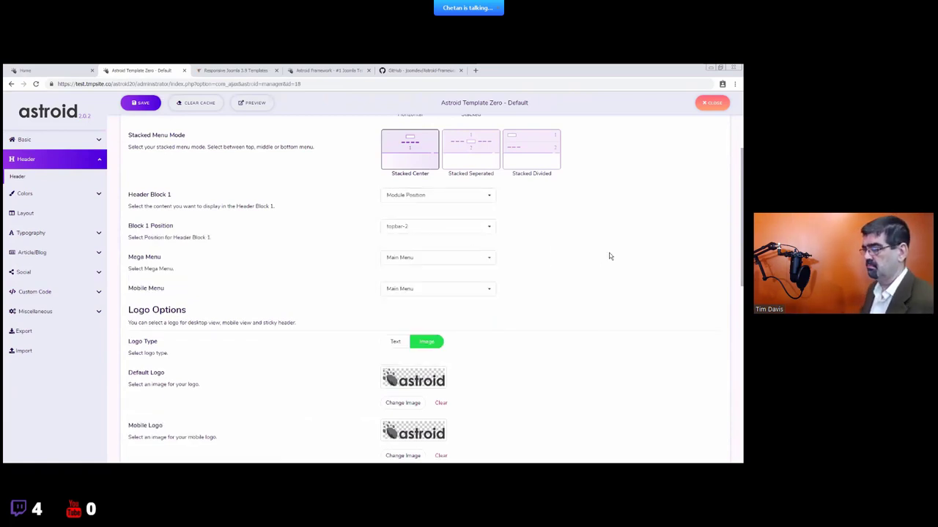
{"action": "left_click", "coordinate": [141, 104]}
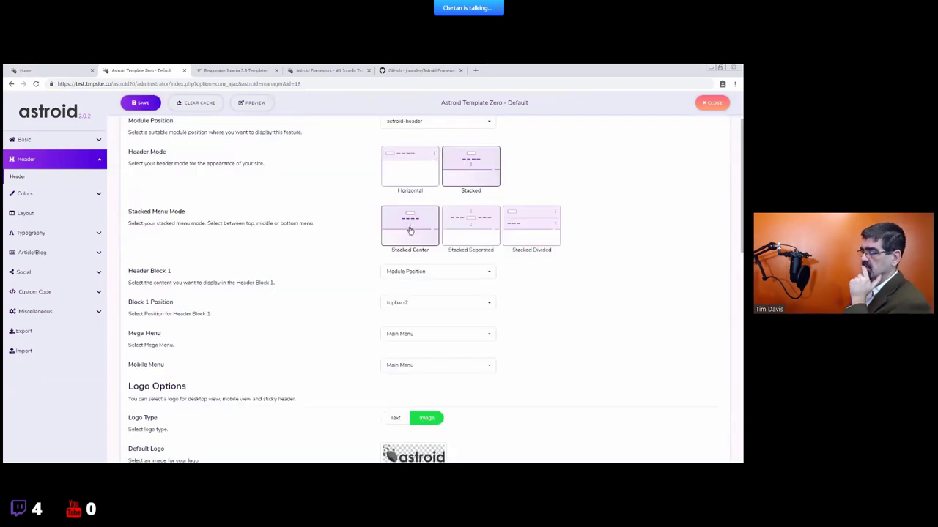
- Reload the home page and check where Header Block 1 appears in the Stacked Center layout
{"action": "left_click", "coordinate": [25, 70]}
{"action": "left_click", "coordinate": [173, 84]}
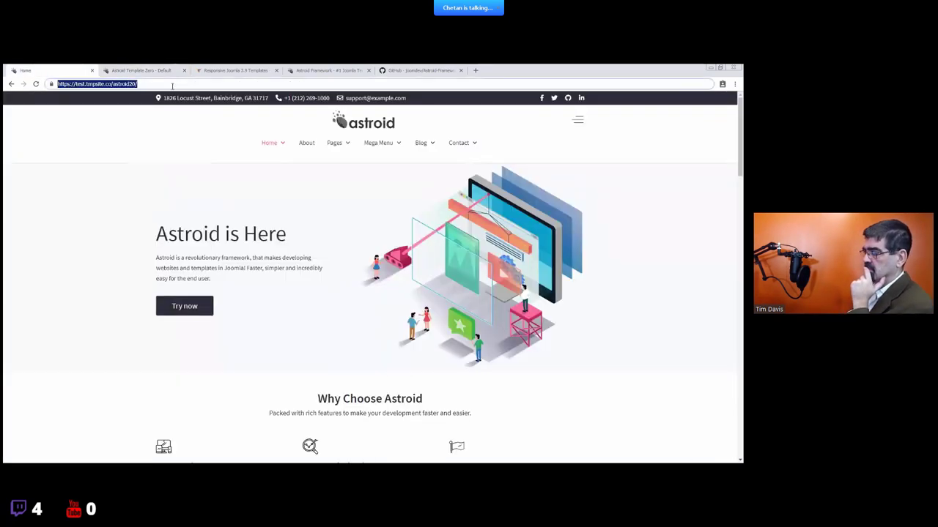
{"action": "key", "text": "Return"}
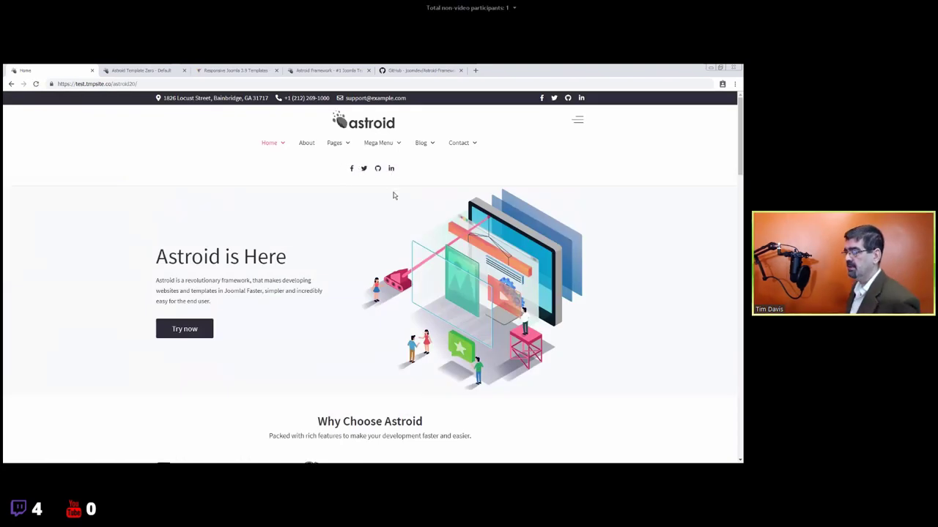
- Set the Stacked Menu Mode to Stacked Seperated, trying Right for the odd number menu item position before choosing Left
{"action": "left_click", "coordinate": [123, 69]}
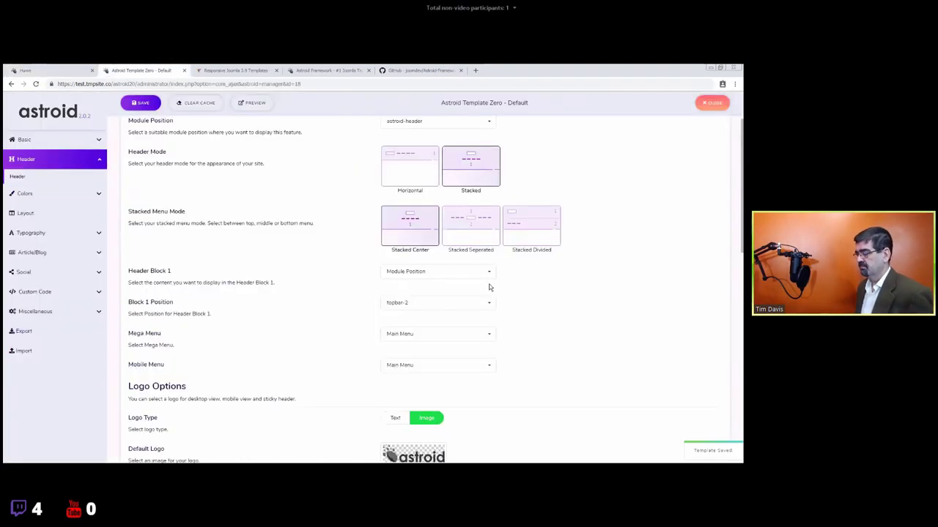
{"action": "left_click", "coordinate": [471, 236]}
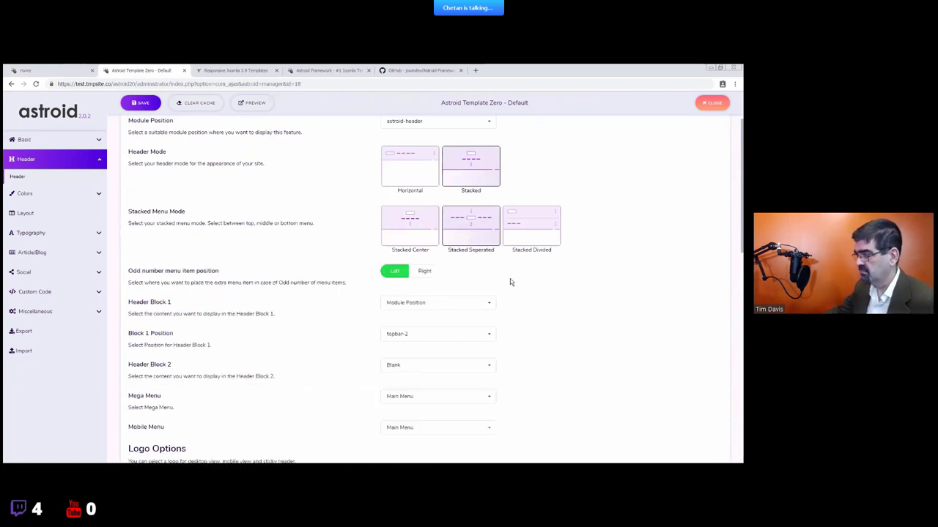
{"action": "scroll", "coordinate": [525, 295], "scroll_direction": "down", "scroll_amount": 1}
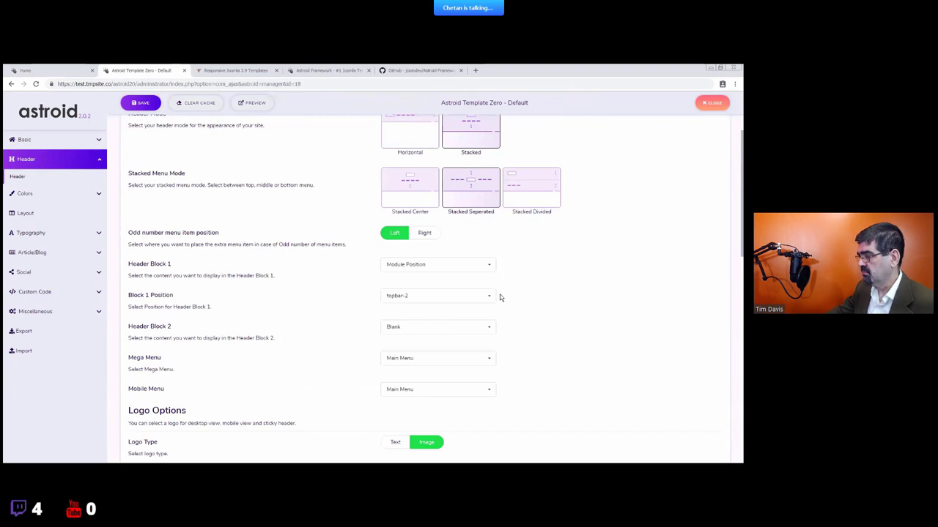
{"action": "left_click", "coordinate": [423, 236]}
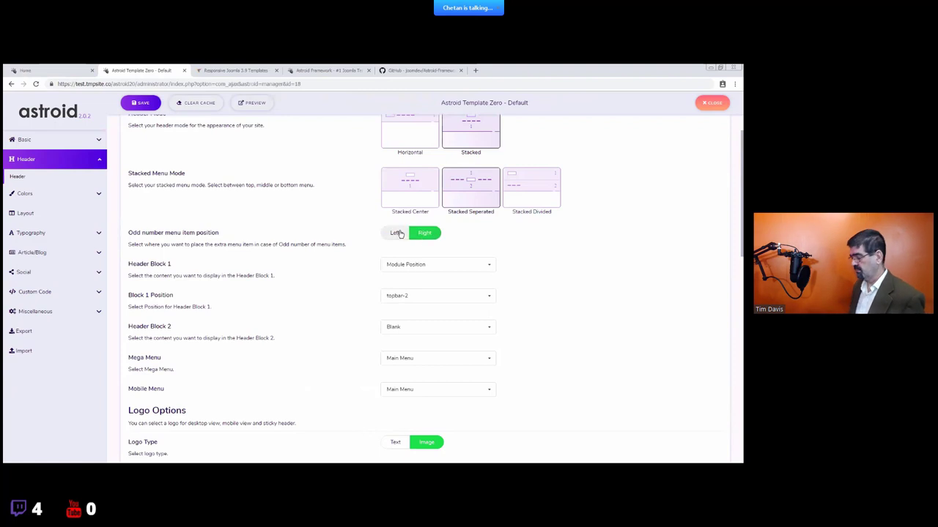
{"action": "left_click", "coordinate": [400, 235]}
{"action": "scroll", "coordinate": [465, 245], "scroll_direction": "down", "scroll_amount": 1}
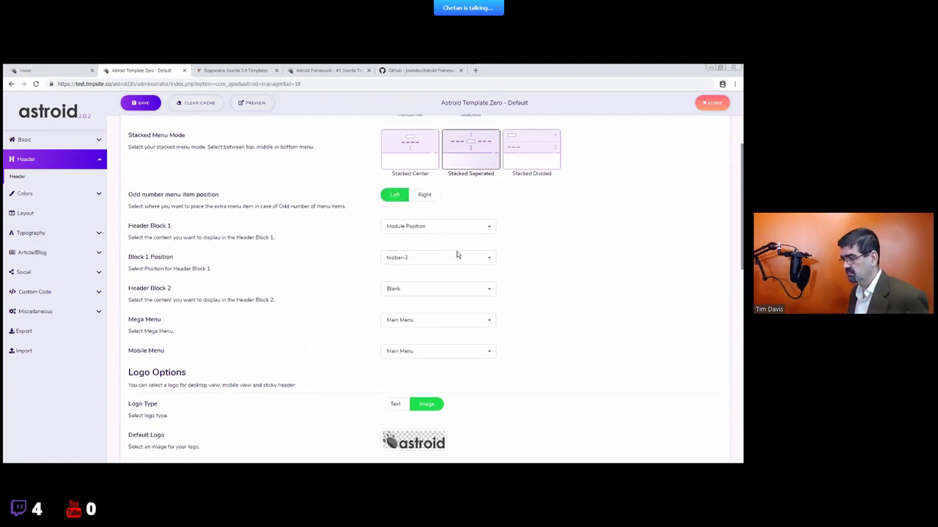
{"action": "scroll", "coordinate": [459, 256], "scroll_direction": "up", "scroll_amount": 2}
{"action": "scroll", "coordinate": [463, 310], "scroll_direction": "down", "scroll_amount": 1}
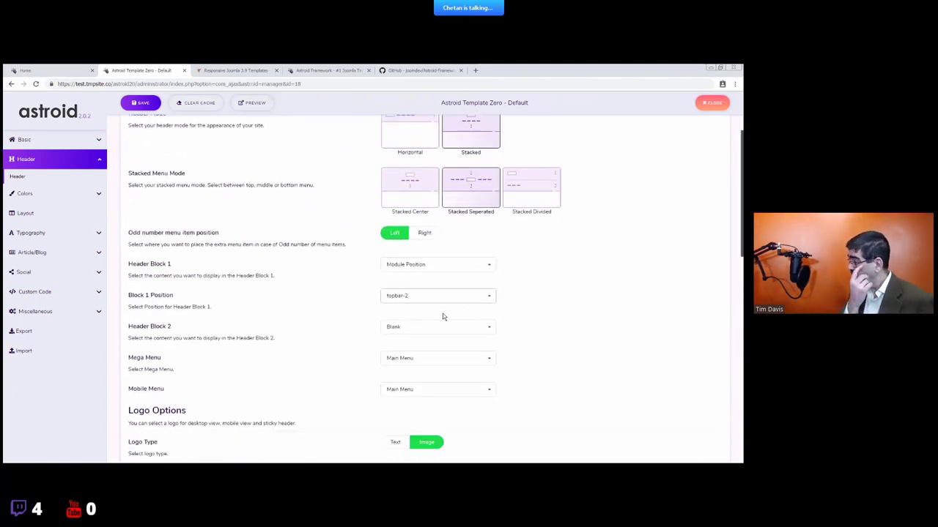
- Set Header Block 2 to Module Position with topbar-2 as its Block 2 Position, and save the template
{"action": "left_click", "coordinate": [417, 324]}
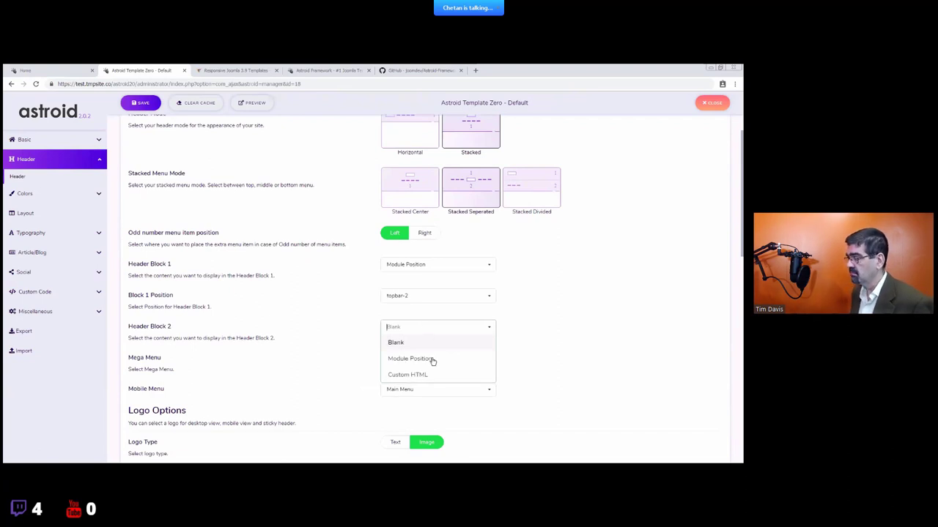
{"action": "left_click", "coordinate": [423, 357]}
{"action": "left_click", "coordinate": [418, 358]}
{"action": "type", "text": "top"}
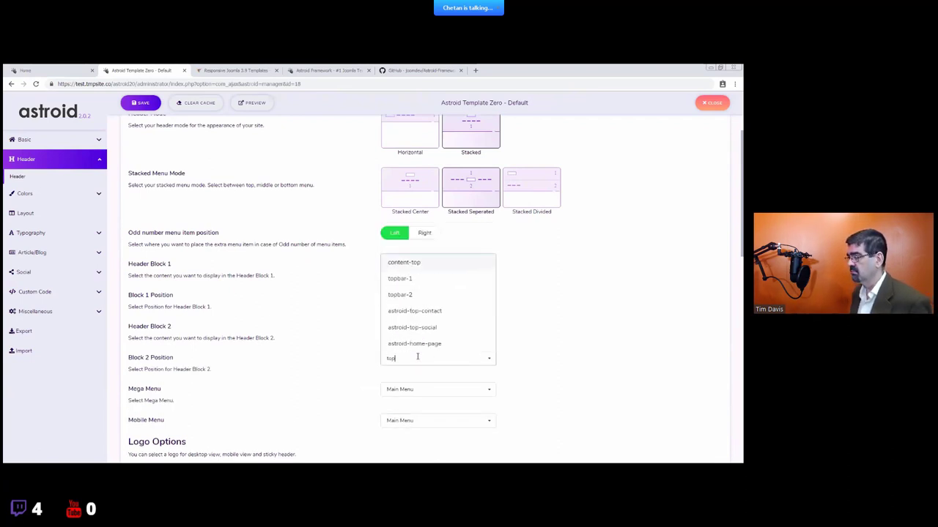
{"action": "left_click", "coordinate": [400, 295]}
{"action": "left_click", "coordinate": [140, 102]}
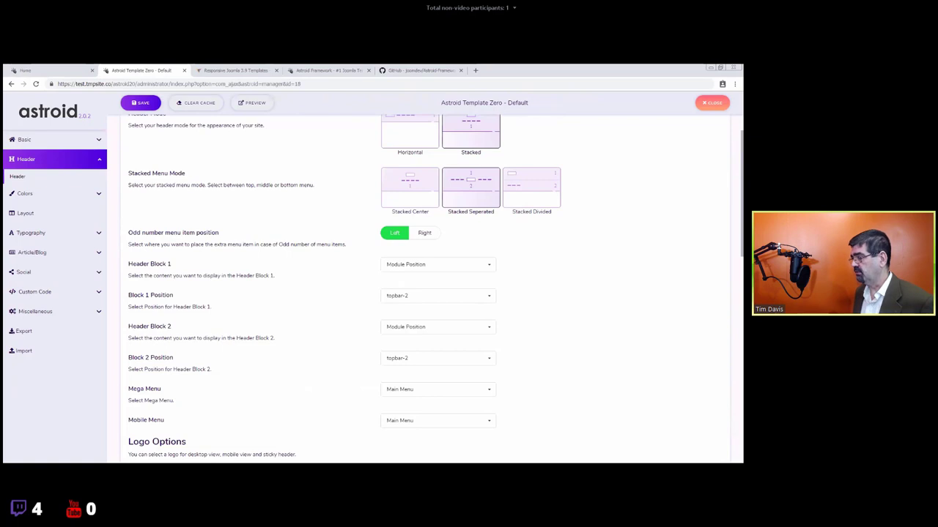
- Reload the home page and check both header blocks in the Stacked Seperated layout
{"action": "left_click", "coordinate": [72, 71]}
{"action": "left_click", "coordinate": [134, 84]}
{"action": "key", "text": "Return"}
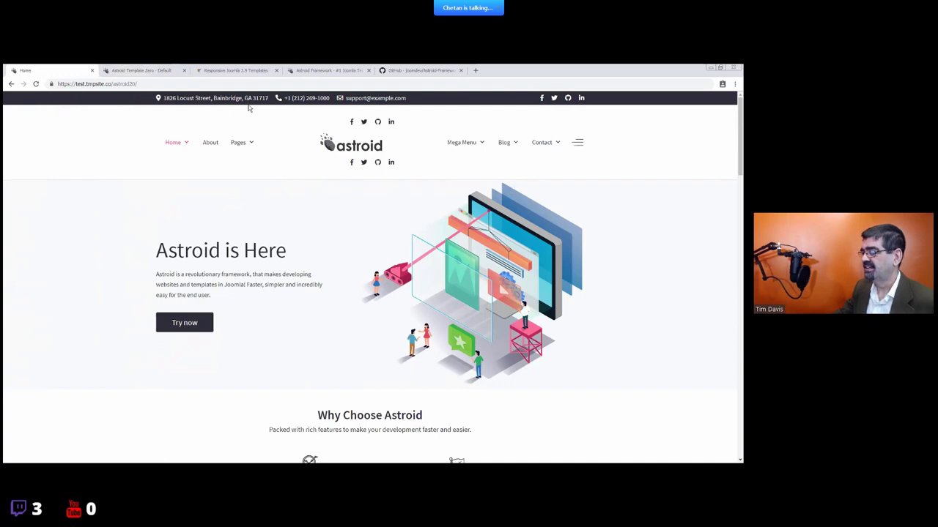
- Change the Block 2 Position to topbar-1 and save the template
{"action": "left_click", "coordinate": [158, 70]}
{"action": "left_click", "coordinate": [441, 361]}
{"action": "type", "text": "top"}
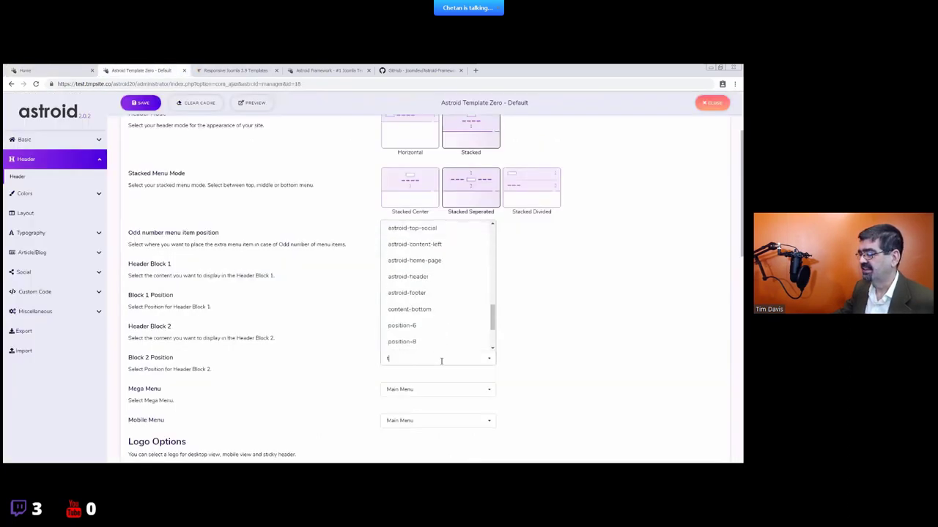
{"action": "left_click", "coordinate": [412, 278]}
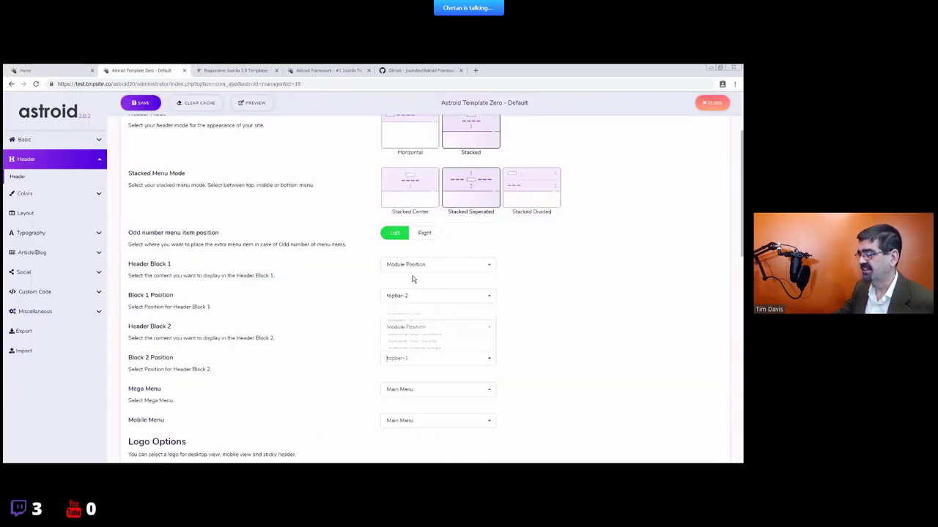
{"action": "left_click", "coordinate": [134, 104]}
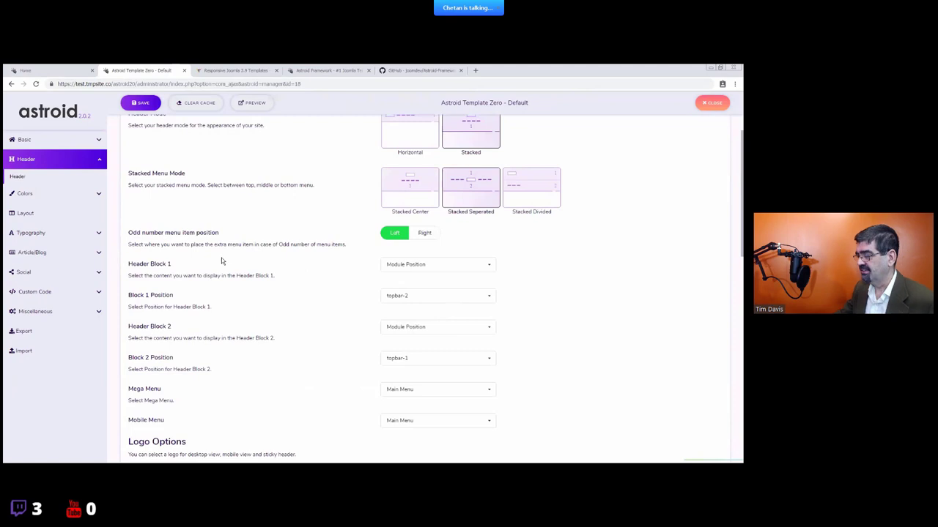
- Reload the home page and compare the blocks above and below the logo with the Stacked Seperated header settings
{"action": "left_click", "coordinate": [61, 69]}
{"action": "key", "text": "F5"}
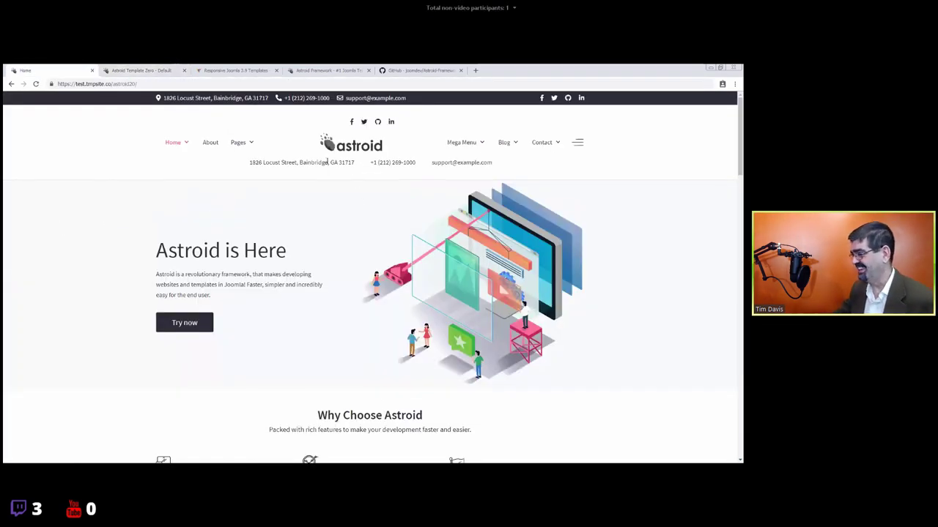
{"action": "left_click", "coordinate": [141, 69]}
{"action": "scroll", "coordinate": [474, 287], "scroll_direction": "up", "scroll_amount": 2}
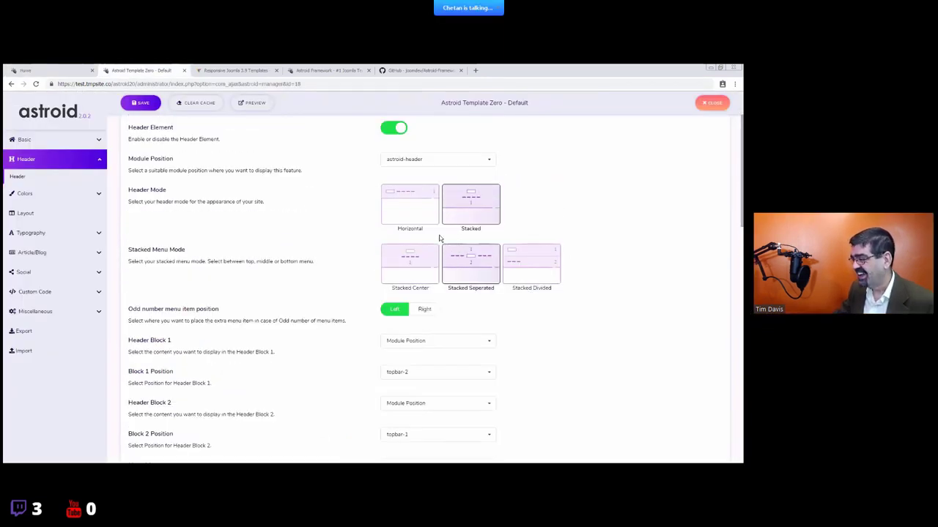
{"action": "scroll", "coordinate": [482, 293], "scroll_direction": "down", "scroll_amount": 1}
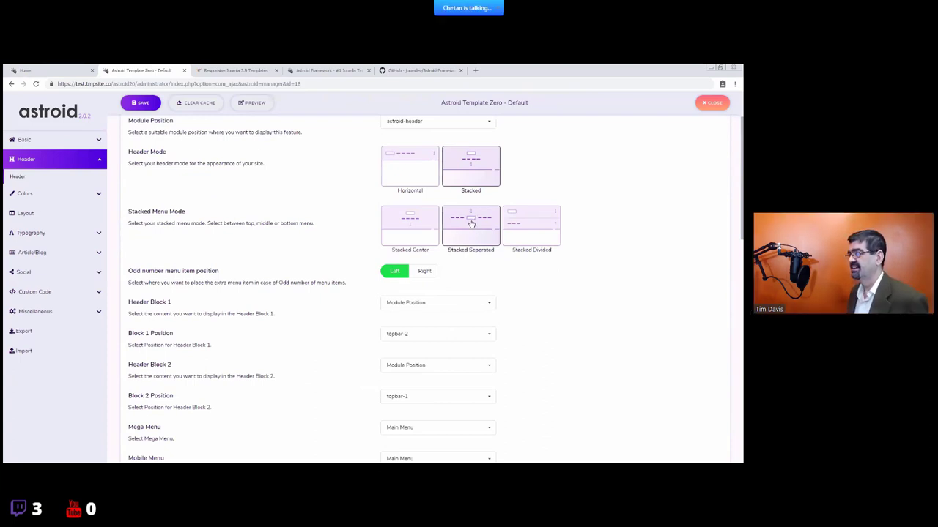
{"action": "left_click", "coordinate": [64, 68]}
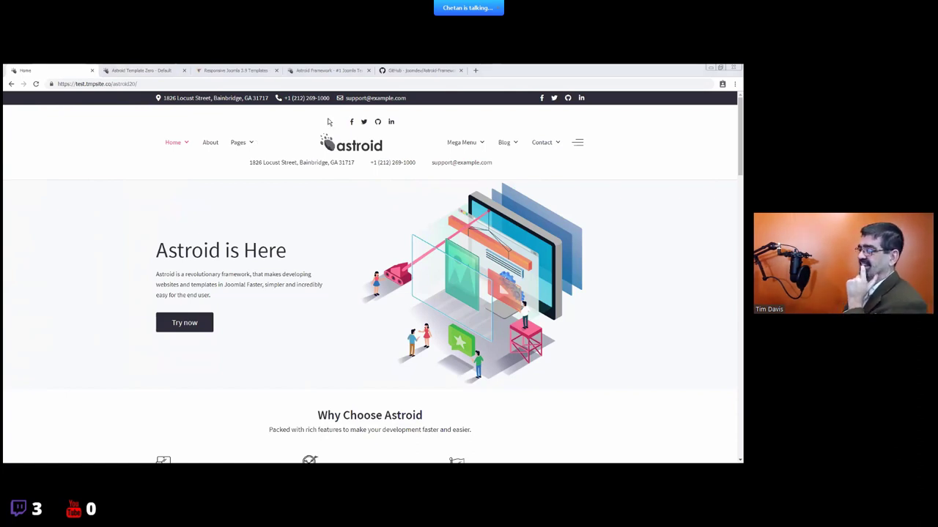
{"action": "left_click_drag", "start_coordinate": [277, 162], "coordinate": [492, 162]}
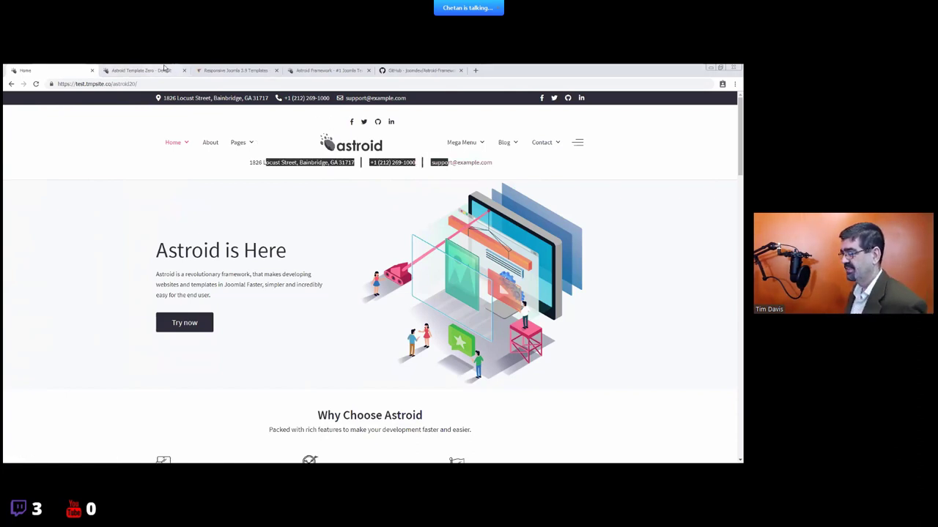
- Set the Stacked Menu Mode to Stacked Divided and browse the module positions available for Block 1
{"action": "left_click", "coordinate": [161, 71]}
{"action": "left_click", "coordinate": [423, 333]}
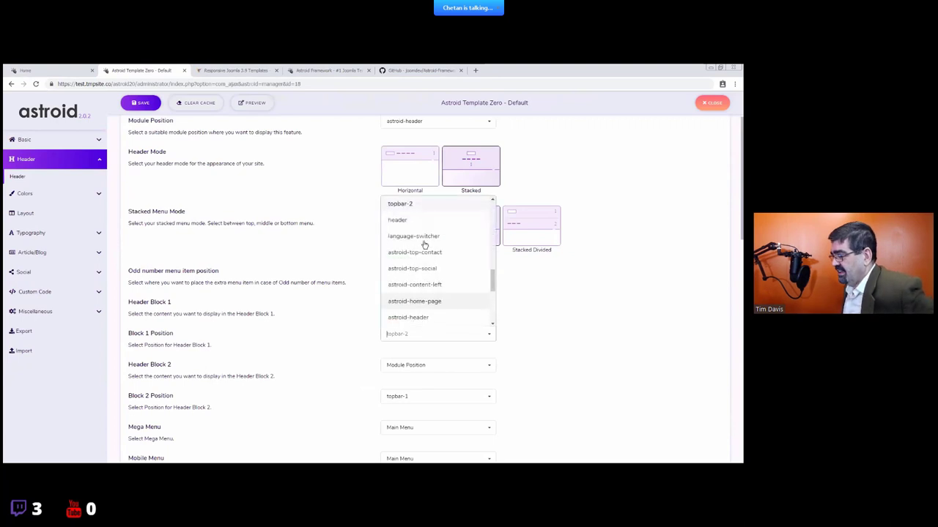
{"action": "scroll", "coordinate": [533, 310], "scroll_direction": "up", "scroll_amount": 2}
{"action": "left_click", "coordinate": [533, 311]}
{"action": "left_click", "coordinate": [440, 379]}
{"action": "scroll", "coordinate": [406, 271], "scroll_direction": "up", "scroll_amount": 10}
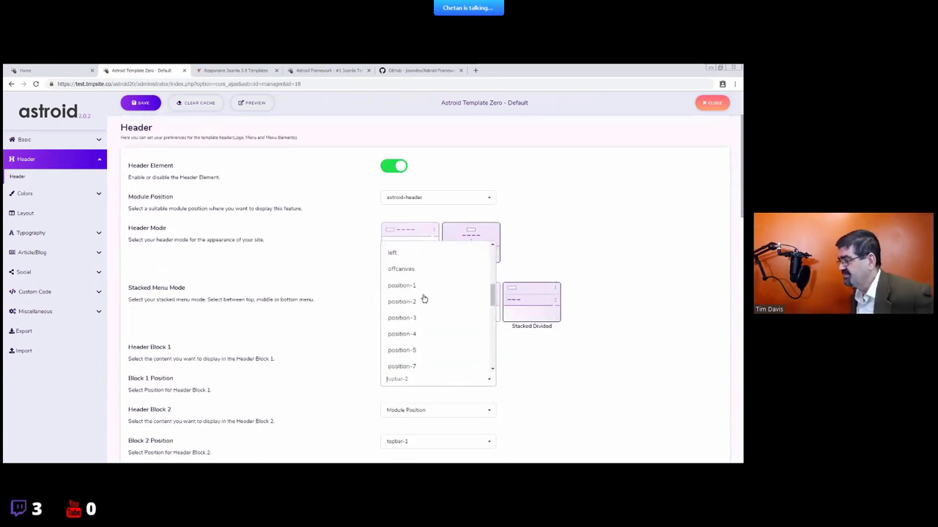
{"action": "scroll", "coordinate": [412, 257], "scroll_direction": "up", "scroll_amount": 3}
{"action": "left_click", "coordinate": [548, 383]}
- Set both Header Block 1 and Header Block 2 to Blank
{"action": "scroll", "coordinate": [425, 293], "scroll_direction": "down", "scroll_amount": 3}
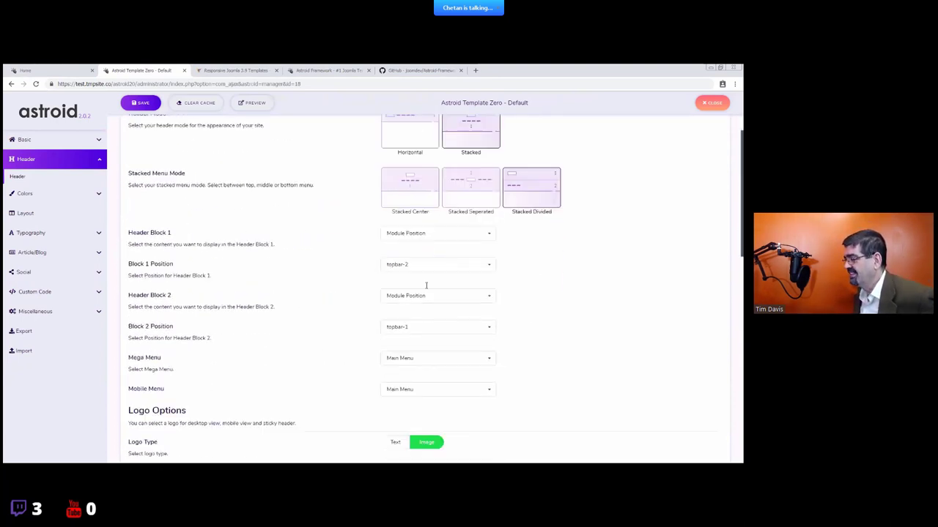
{"action": "left_click", "coordinate": [425, 232]}
{"action": "left_click", "coordinate": [399, 244]}
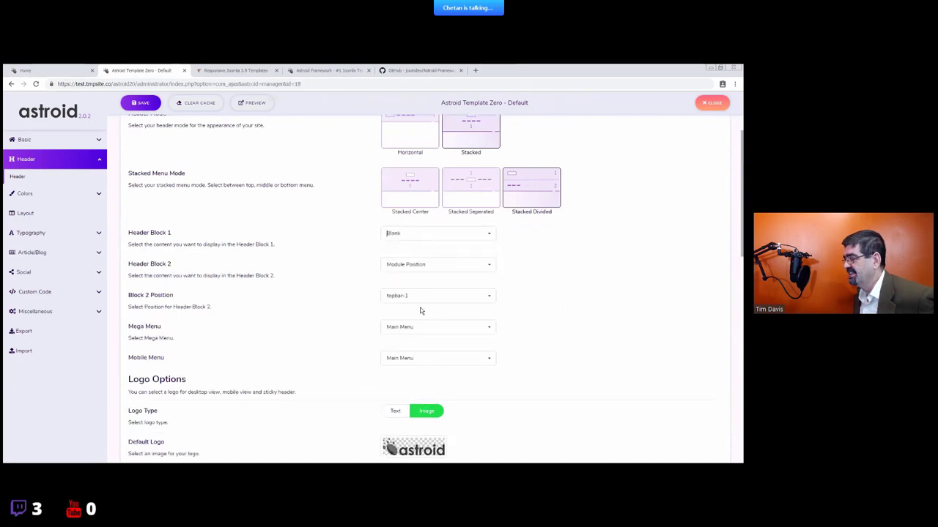
{"action": "left_click", "coordinate": [423, 265]}
{"action": "left_click", "coordinate": [411, 279]}
{"action": "scroll", "coordinate": [444, 268], "scroll_direction": "up", "scroll_amount": 2}
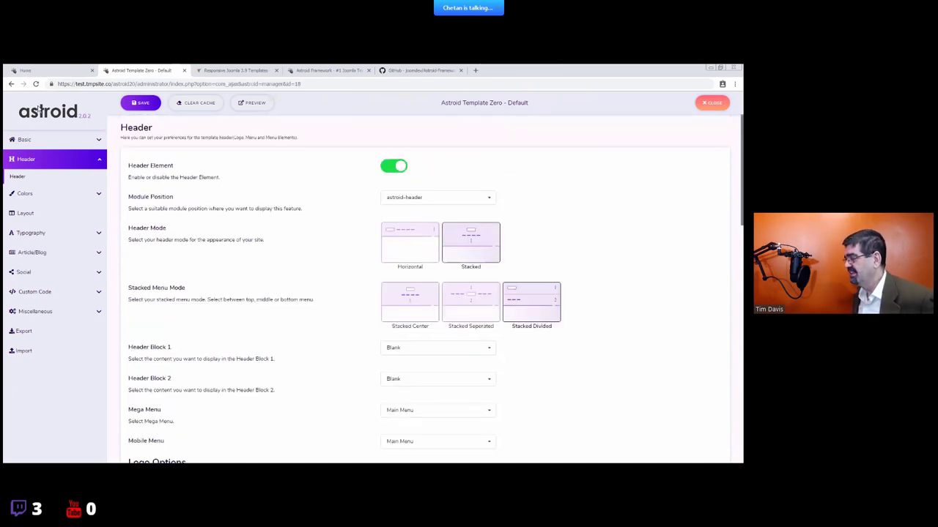
- Save the template and compare the home page header with the Stacked Divided settings
{"action": "left_click", "coordinate": [141, 102]}
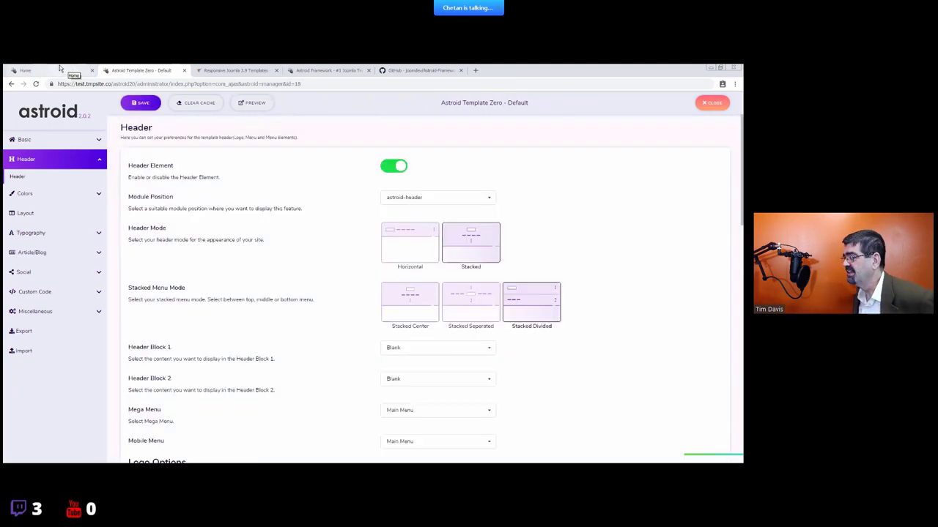
{"action": "left_click", "coordinate": [62, 69]}
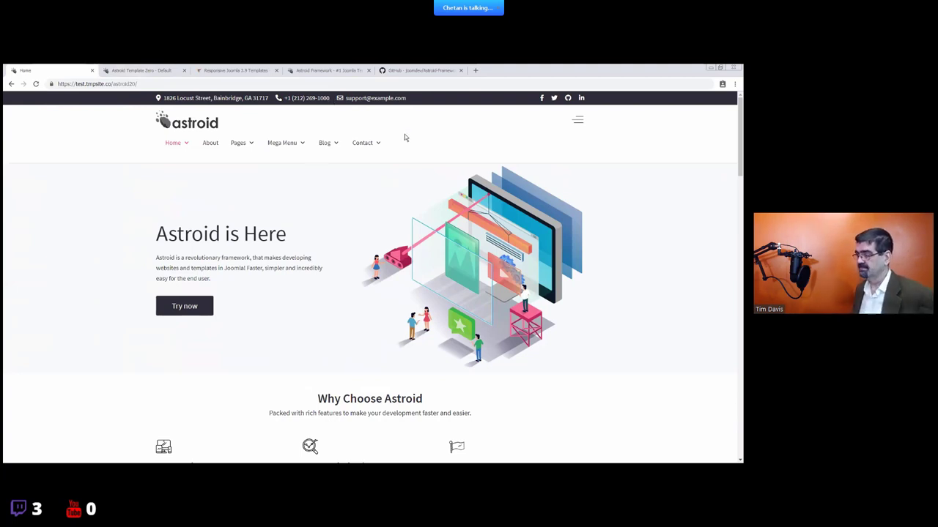
{"action": "left_click", "coordinate": [140, 71]}
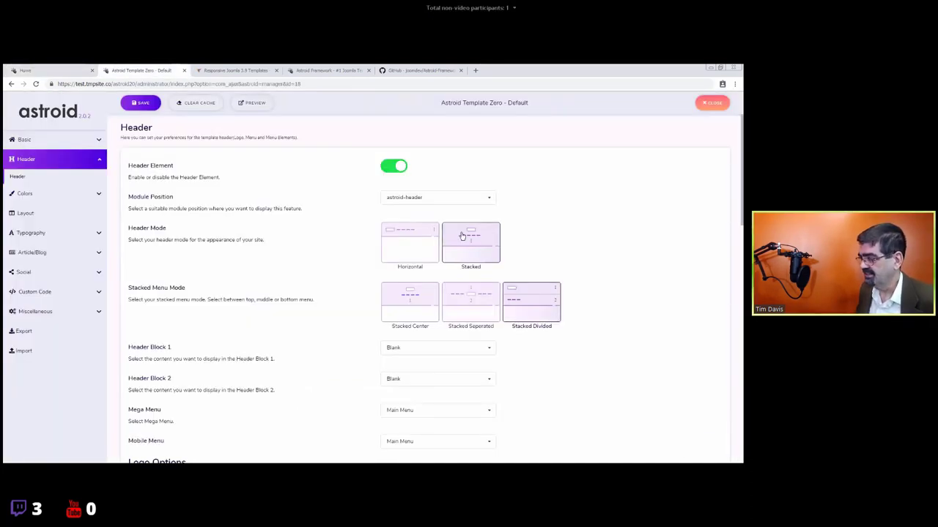
{"action": "scroll", "coordinate": [523, 264], "scroll_direction": "down", "scroll_amount": 1}
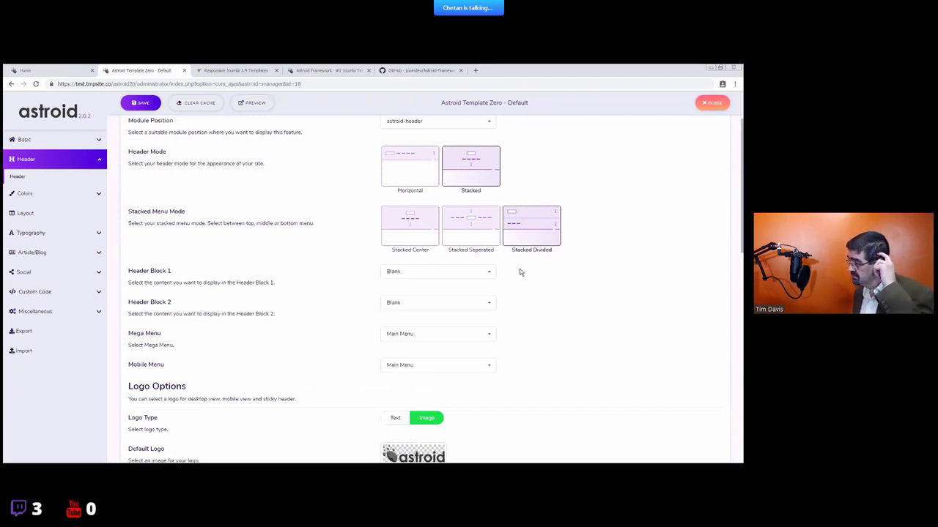
{"action": "left_click", "coordinate": [87, 71]}
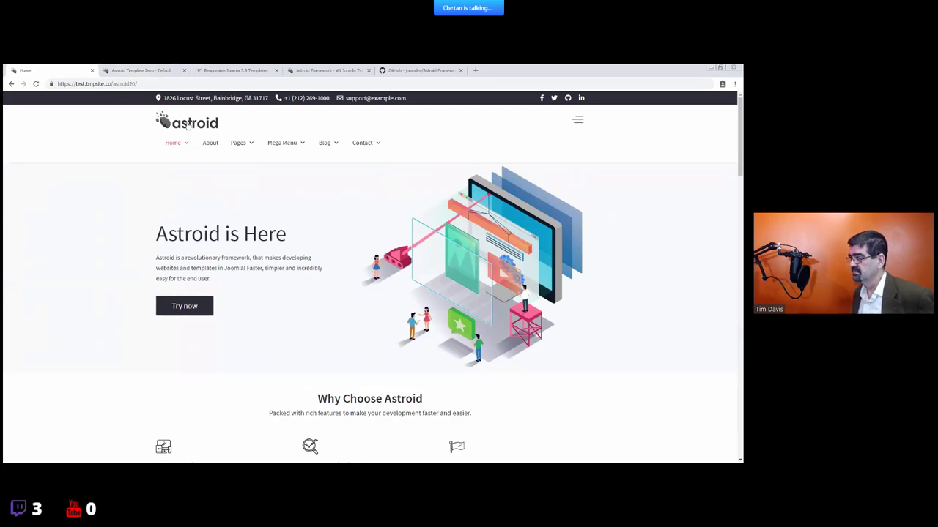
{"action": "key", "text": "ctrl+Tab"}
{"action": "left_click", "coordinate": [88, 69]}
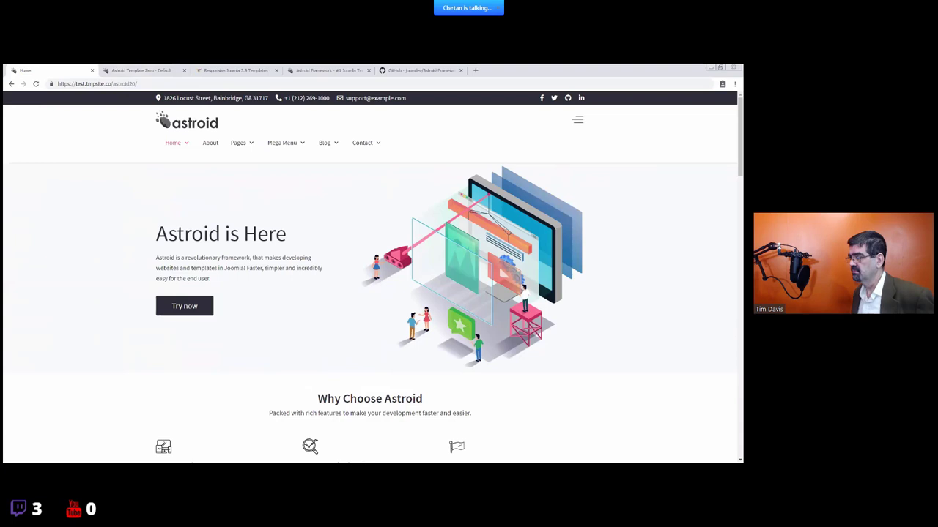
- Preview the home page's Mega Menu dropdown, set the header's Mega Menu to About, and save the template
{"action": "left_click", "coordinate": [134, 68]}
{"action": "scroll", "coordinate": [335, 222], "scroll_direction": "down", "scroll_amount": 2}
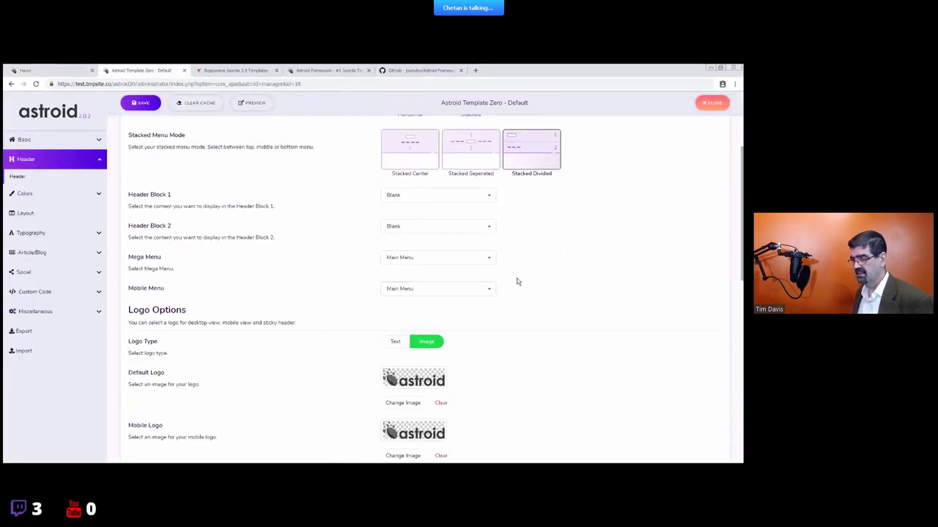
{"action": "left_click", "coordinate": [44, 70]}
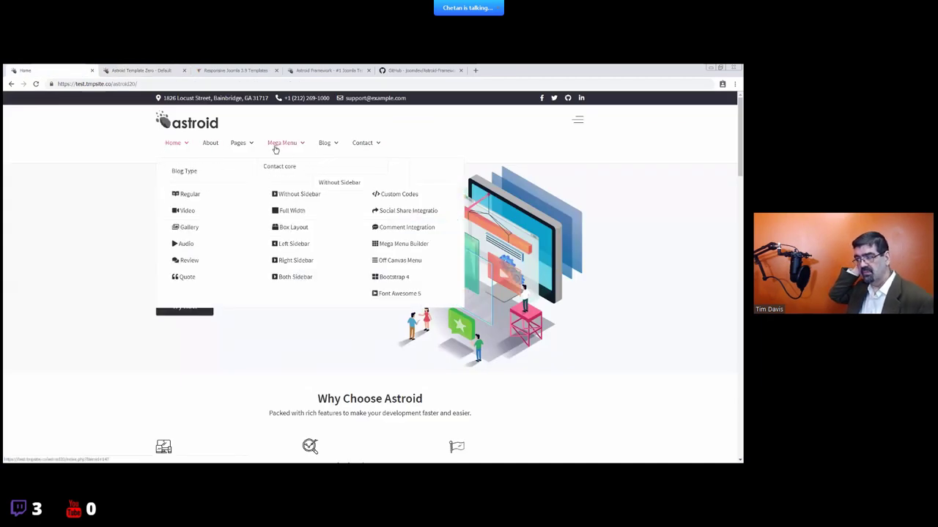
{"action": "left_click", "coordinate": [140, 70]}
{"action": "left_click", "coordinate": [420, 257]}
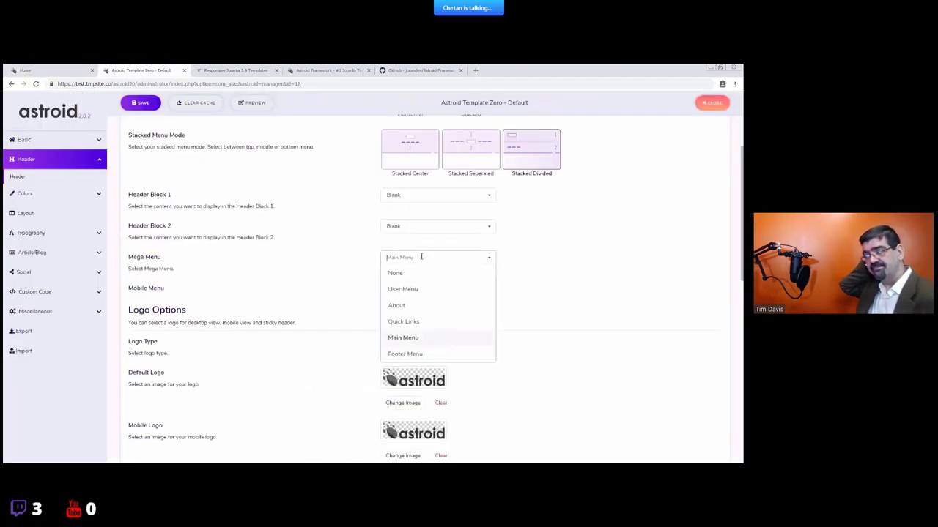
{"action": "left_click", "coordinate": [412, 307]}
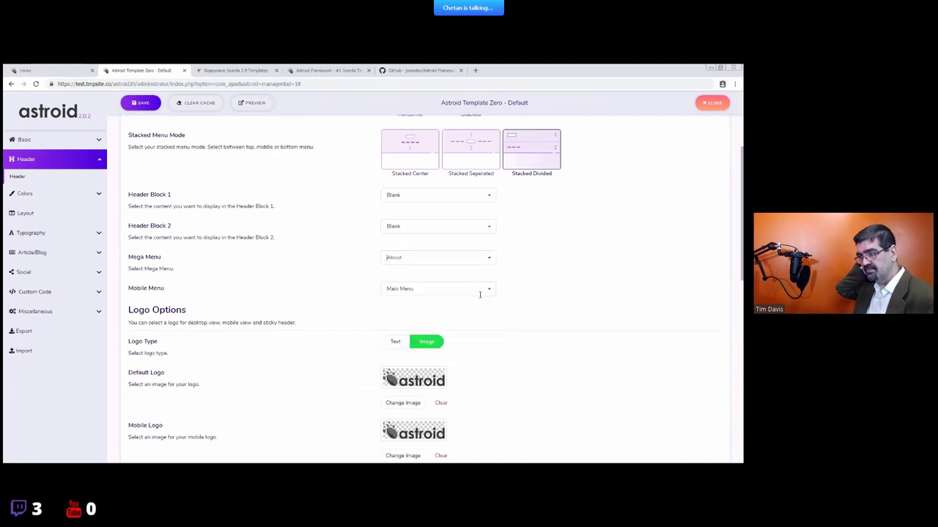
{"action": "left_click", "coordinate": [131, 104]}
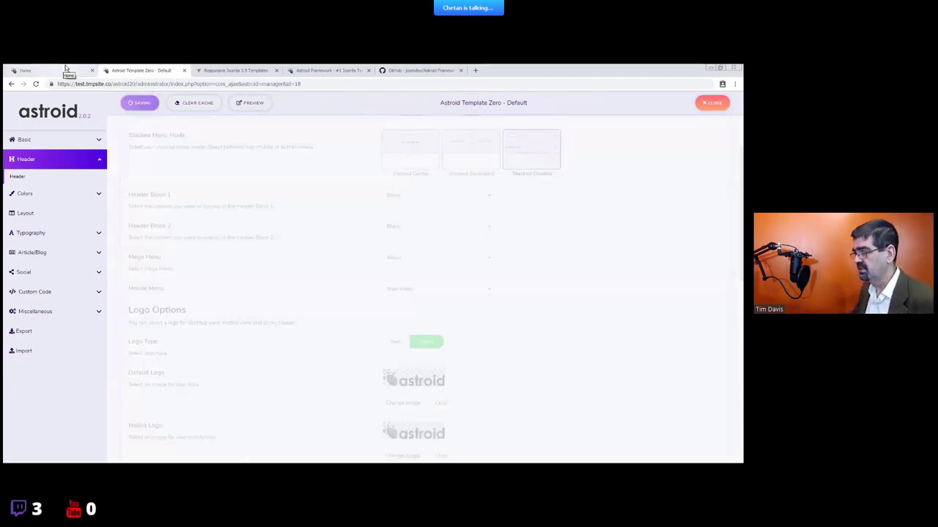
- Reload the home page to check the header navigation with the About menu assigned
{"action": "left_click", "coordinate": [64, 69]}
{"action": "left_click", "coordinate": [95, 83]}
{"action": "key", "text": "Return"}
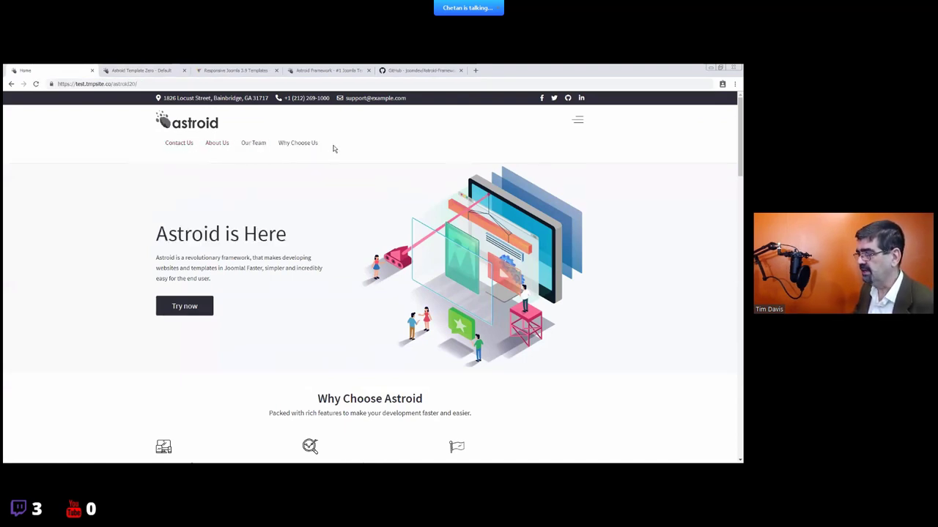
- Browse the menus available for the Mobile Menu setting and save the template
{"action": "key", "text": "ctrl+Tab"}
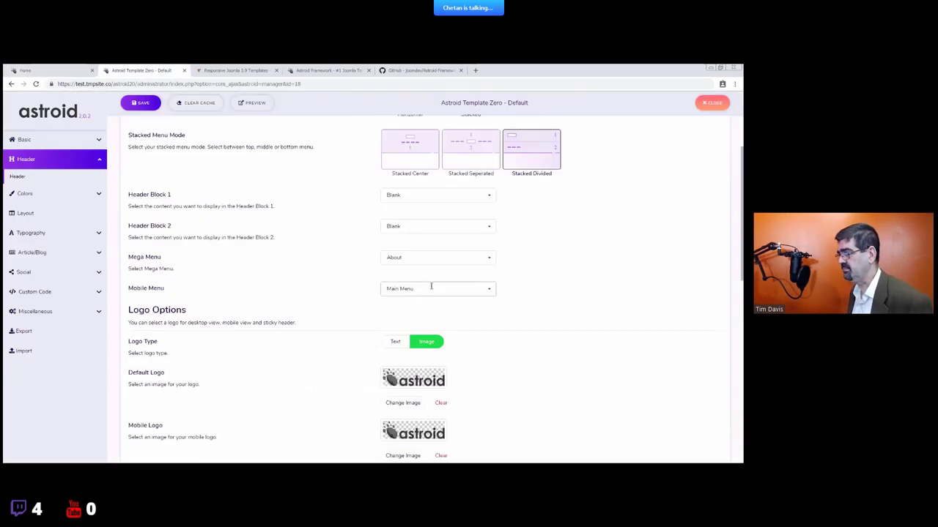
{"action": "left_click", "coordinate": [428, 289]}
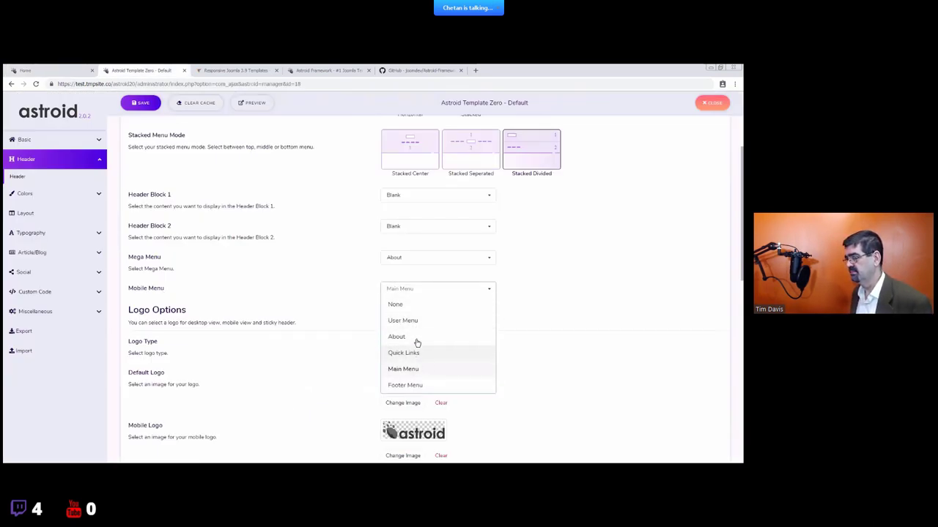
{"action": "left_click", "coordinate": [529, 297]}
{"action": "left_click", "coordinate": [440, 290]}
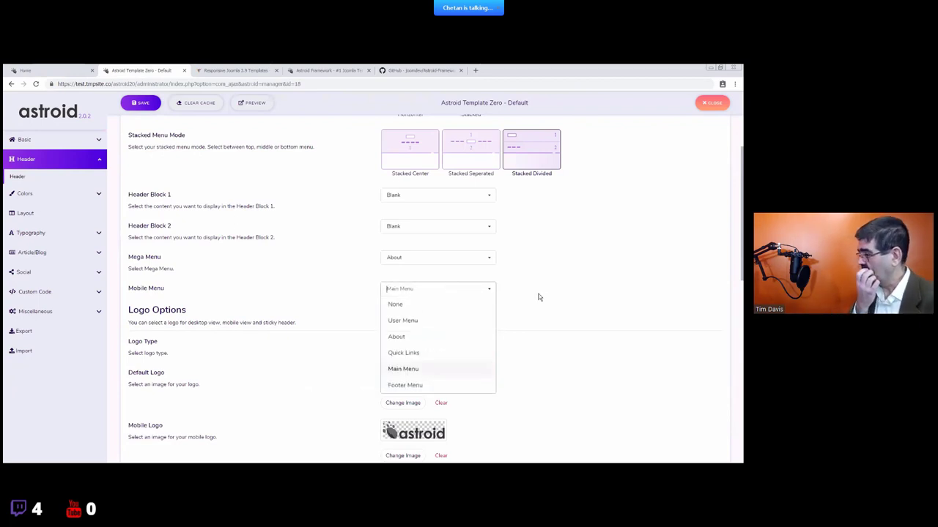
{"action": "left_click", "coordinate": [539, 297]}
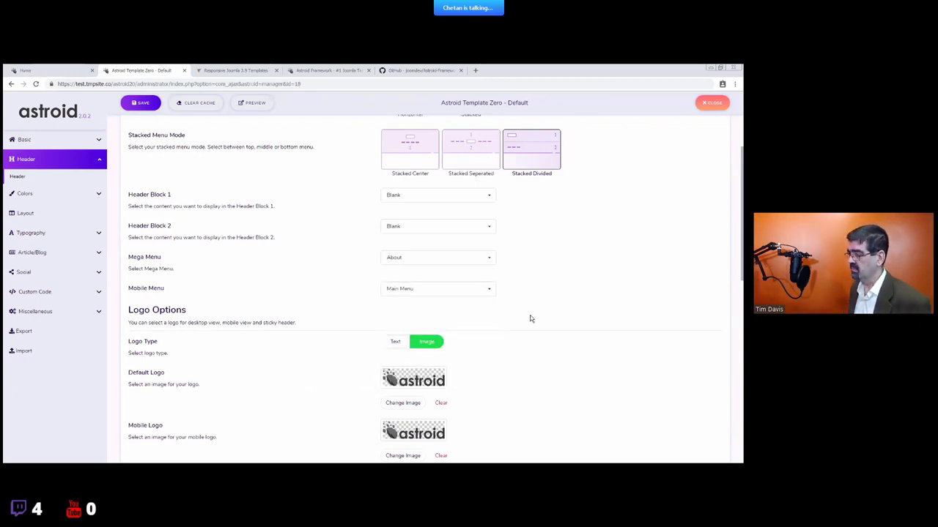
{"action": "left_click", "coordinate": [62, 69]}
{"action": "left_click", "coordinate": [136, 70]}
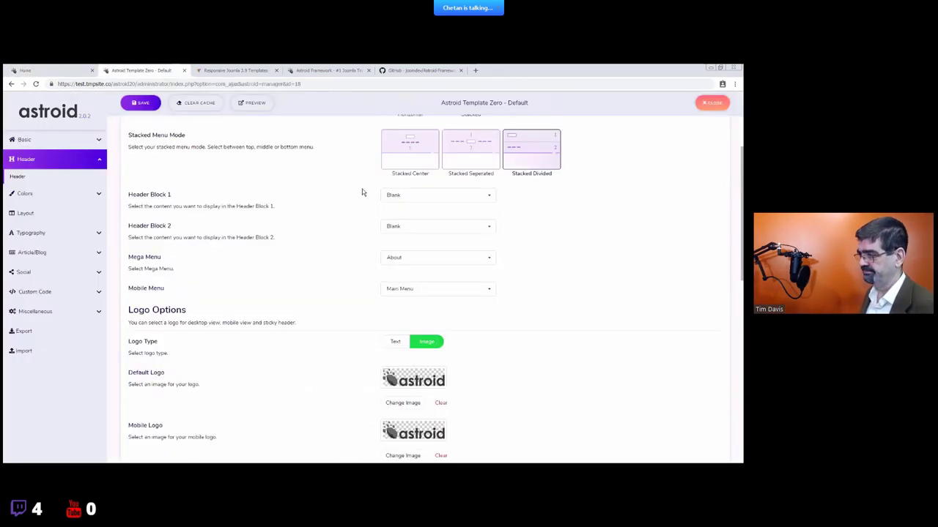
{"action": "left_click", "coordinate": [151, 107]}
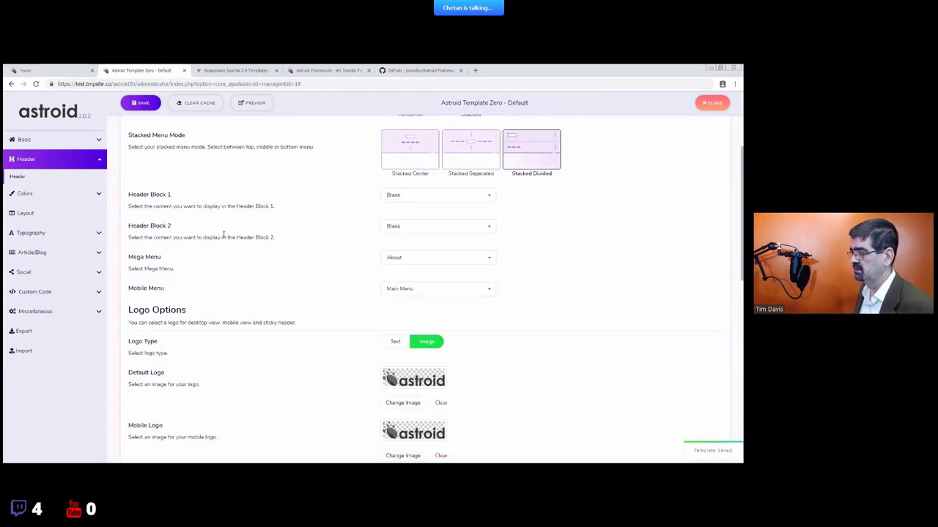
- Display the home page in the browser's iPhone 5/SE device emulation and examine the mobile header
{"action": "left_click", "coordinate": [62, 70]}
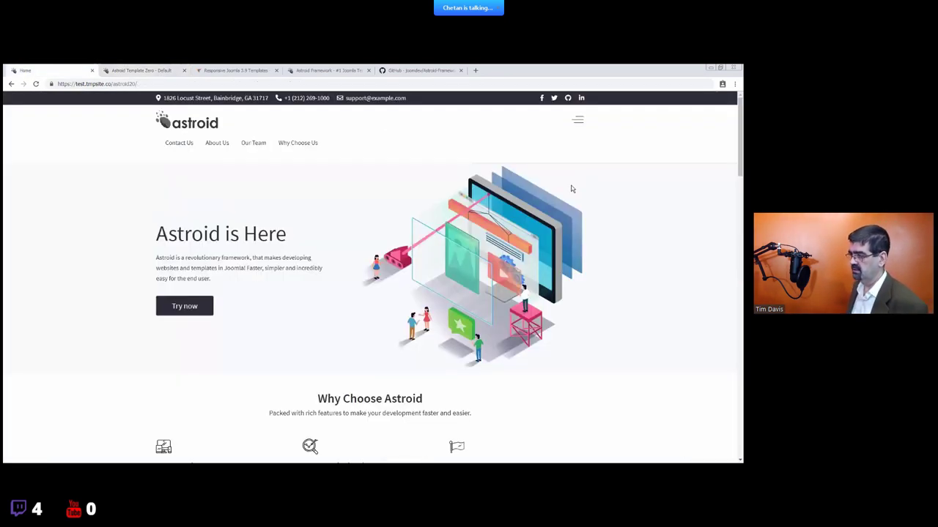
{"action": "key", "text": "F12"}
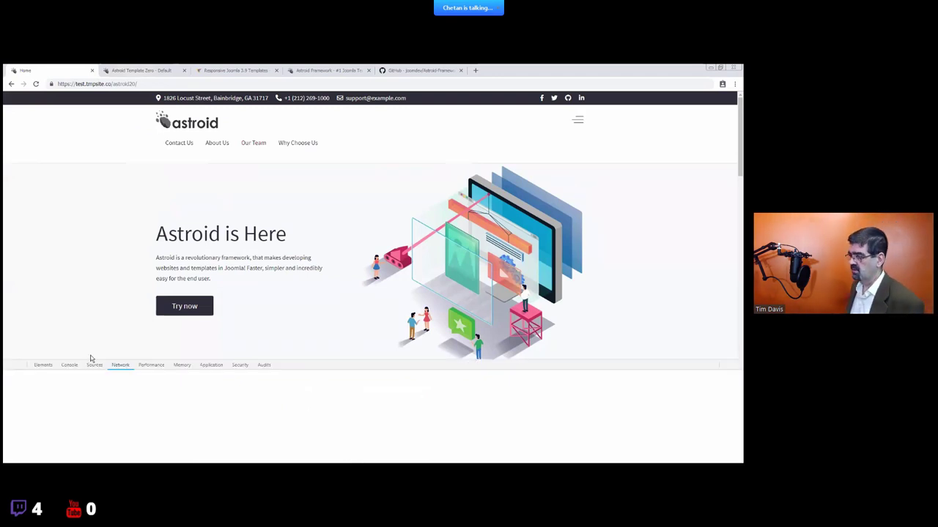
{"action": "left_click", "coordinate": [21, 364]}
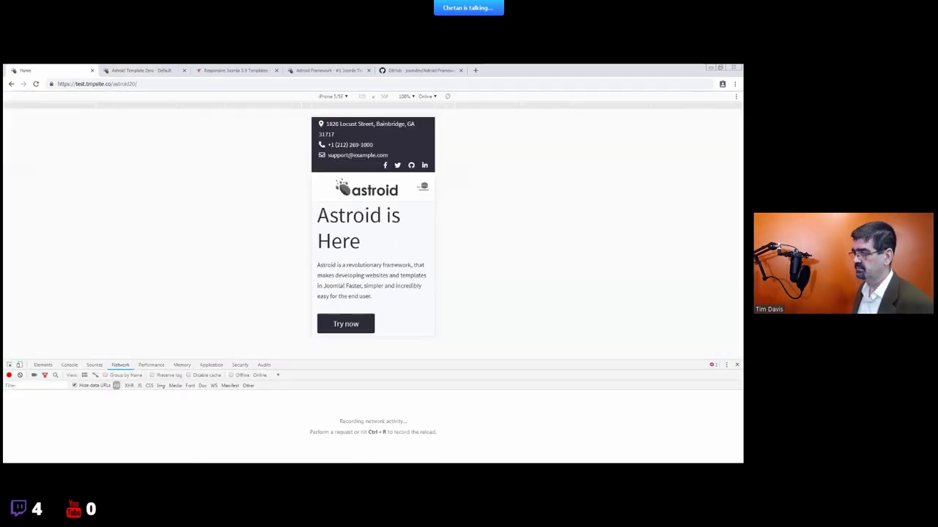
{"action": "scroll", "coordinate": [359, 212], "scroll_direction": "down", "scroll_amount": 3}
{"action": "scroll", "coordinate": [371, 232], "scroll_direction": "up", "scroll_amount": 3}
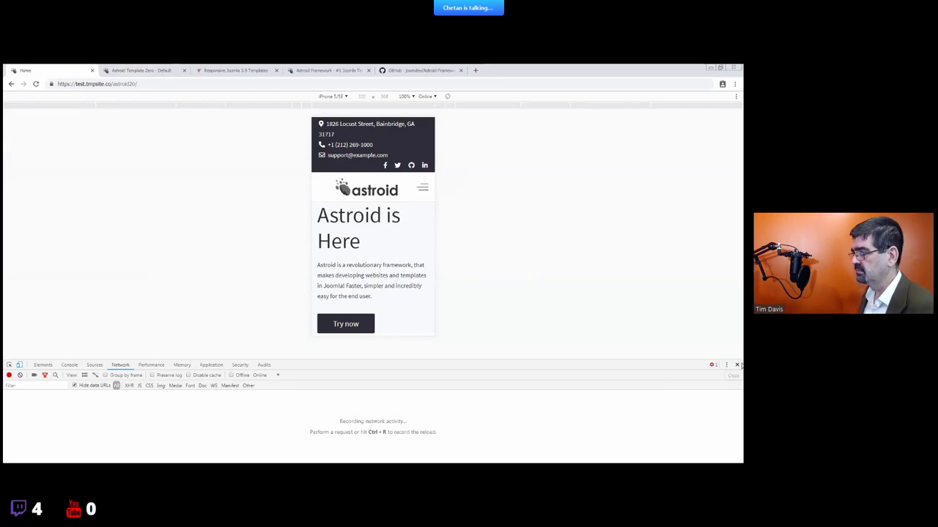
{"action": "scroll", "coordinate": [383, 233], "scroll_direction": "down", "scroll_amount": 3}
{"action": "scroll", "coordinate": [408, 247], "scroll_direction": "up", "scroll_amount": 3}
- Open the mobile menu to inspect its entries, and return the home page to the normal desktop view
{"action": "left_click", "coordinate": [425, 189]}
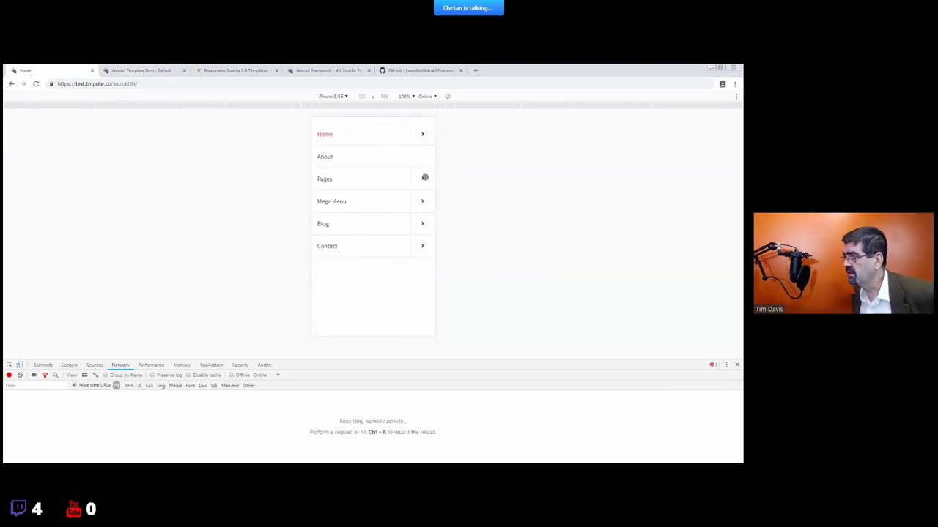
{"action": "left_click", "coordinate": [425, 178]}
{"action": "left_click", "coordinate": [364, 127]}
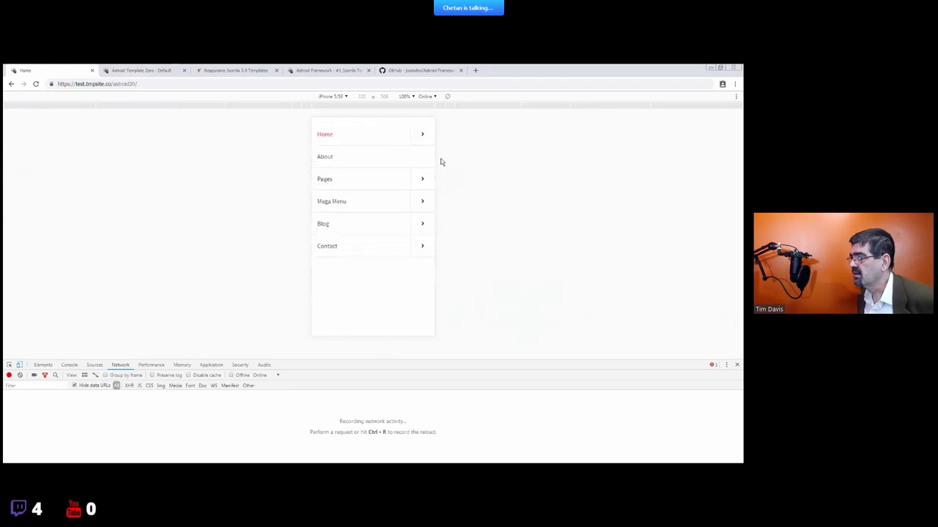
{"action": "left_click", "coordinate": [19, 364]}
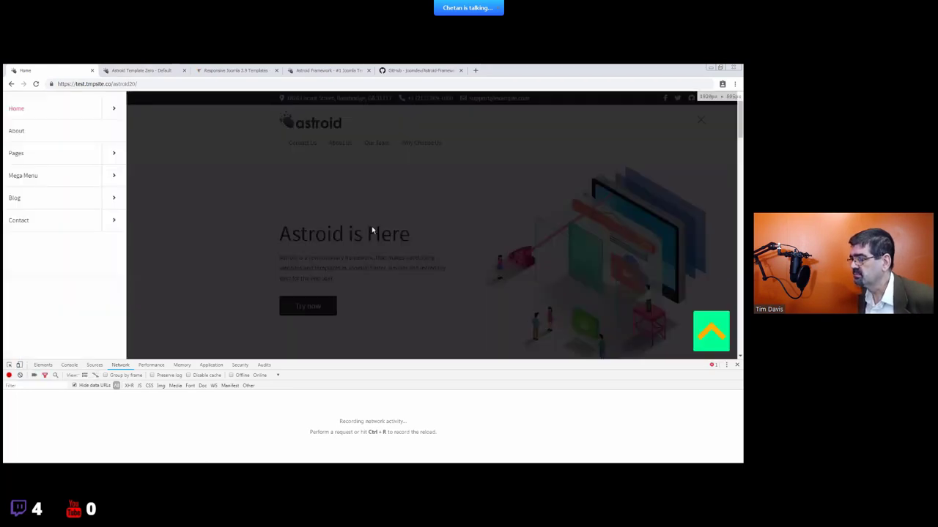
{"action": "left_click", "coordinate": [371, 226]}
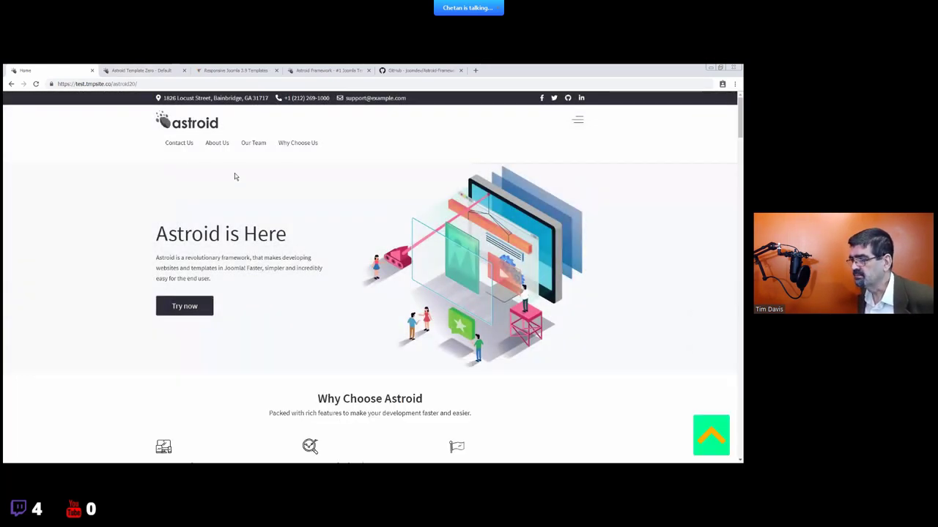
- Switch the Logo Type to Text to examine its Logo Text and Tag Line fields, and return it to Image
{"action": "left_click", "coordinate": [139, 70]}
{"action": "scroll", "coordinate": [290, 279], "scroll_direction": "down", "scroll_amount": 2}
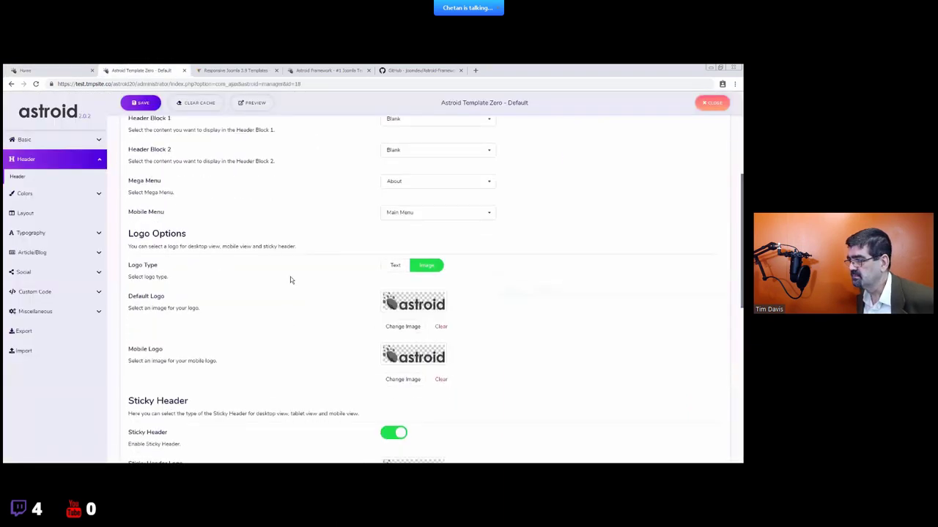
{"action": "scroll", "coordinate": [352, 278], "scroll_direction": "down", "scroll_amount": 1}
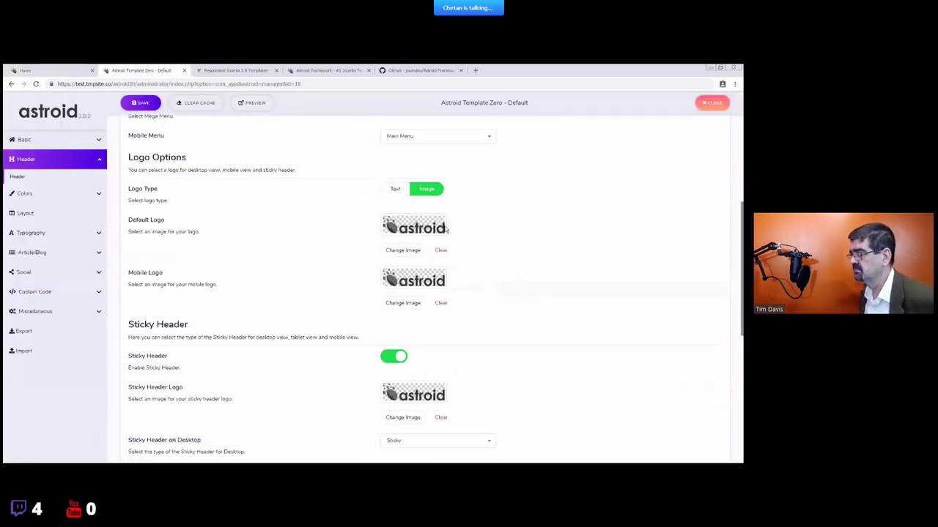
{"action": "left_click", "coordinate": [394, 189]}
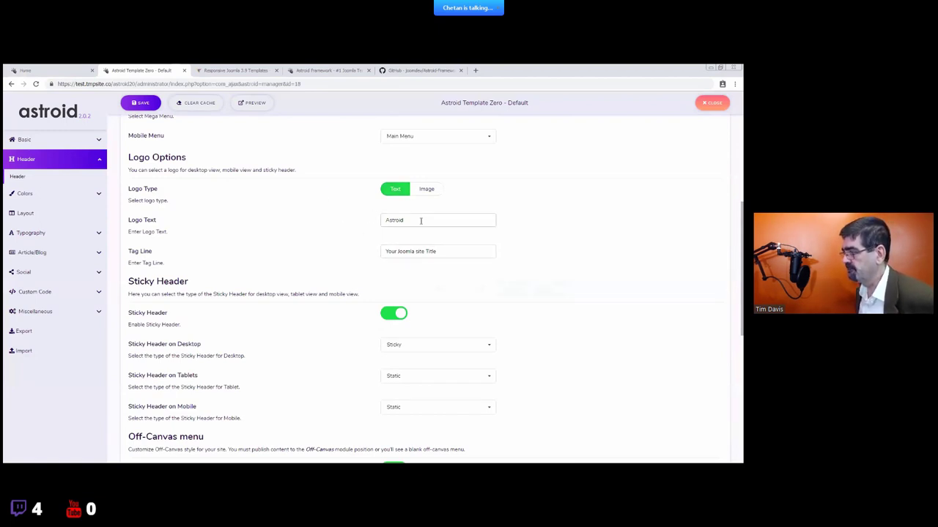
{"action": "left_click_drag", "start_coordinate": [439, 220], "coordinate": [365, 224]}
{"action": "left_click_drag", "start_coordinate": [445, 252], "coordinate": [387, 251]}
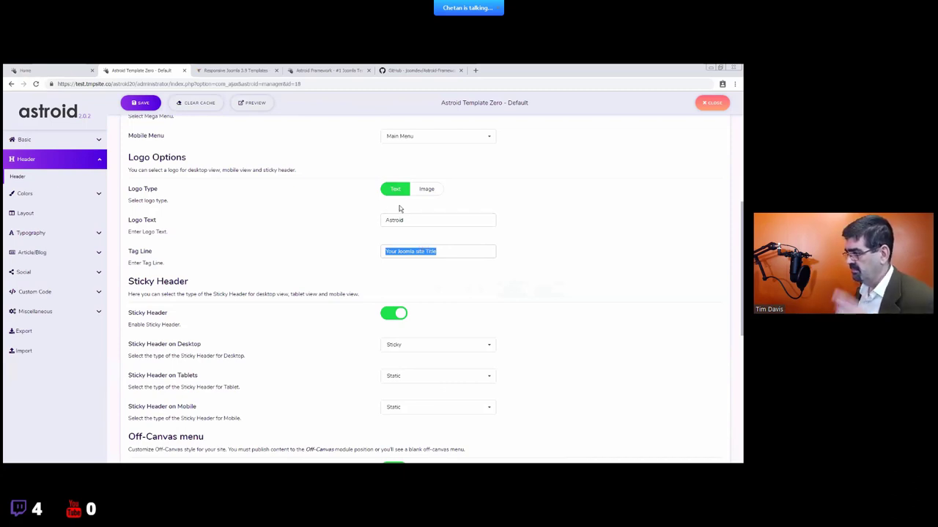
{"action": "left_click", "coordinate": [428, 189]}
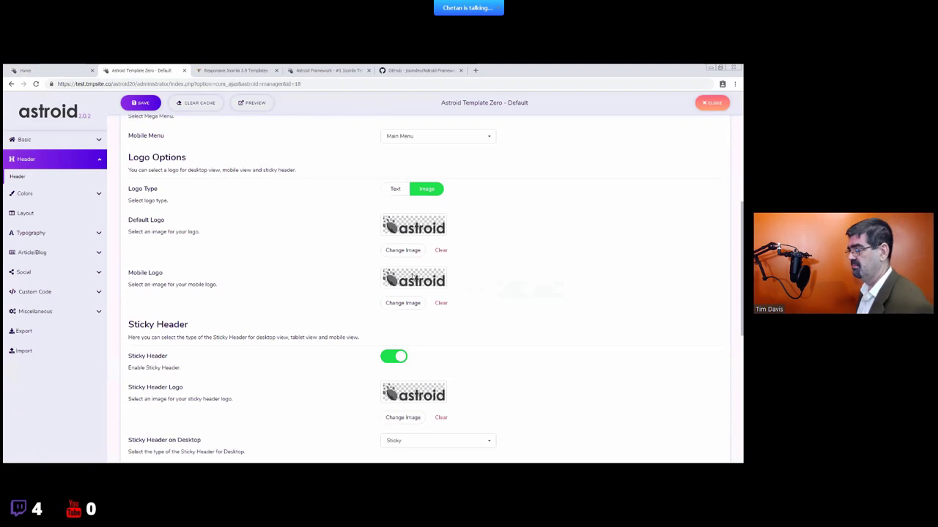
- Examine the Default Logo and Mobile Logo options and the Sticky Header settings below them
{"action": "scroll", "coordinate": [392, 276], "scroll_direction": "down", "scroll_amount": 1}
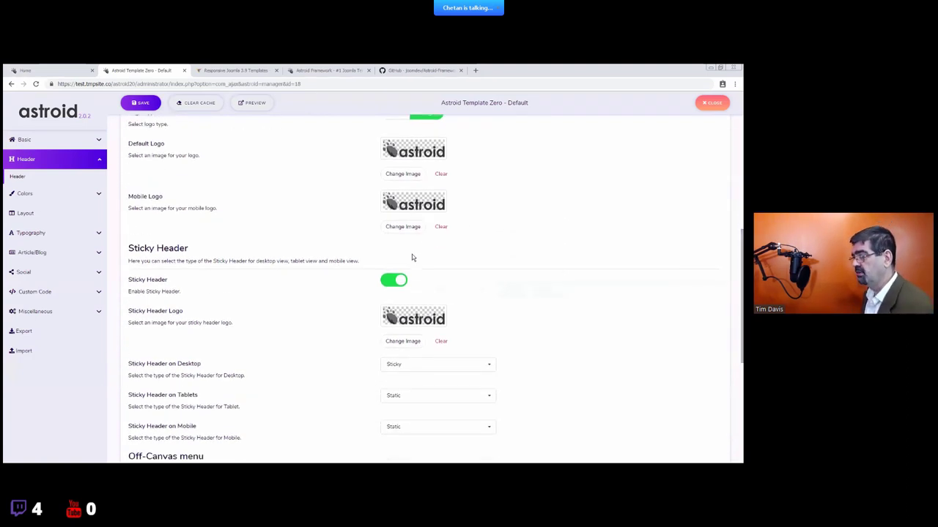
{"action": "scroll", "coordinate": [410, 254], "scroll_direction": "up", "scroll_amount": 1}
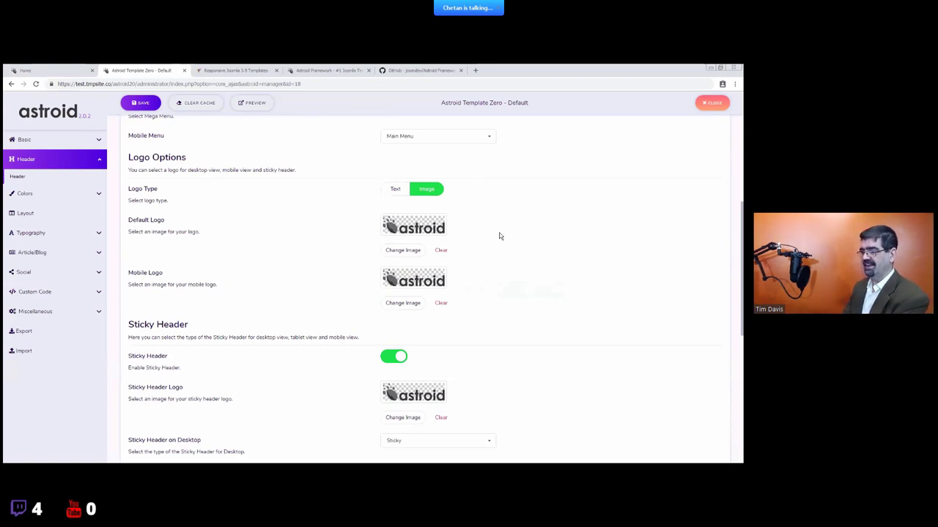
{"action": "scroll", "coordinate": [521, 268], "scroll_direction": "down", "scroll_amount": 3}
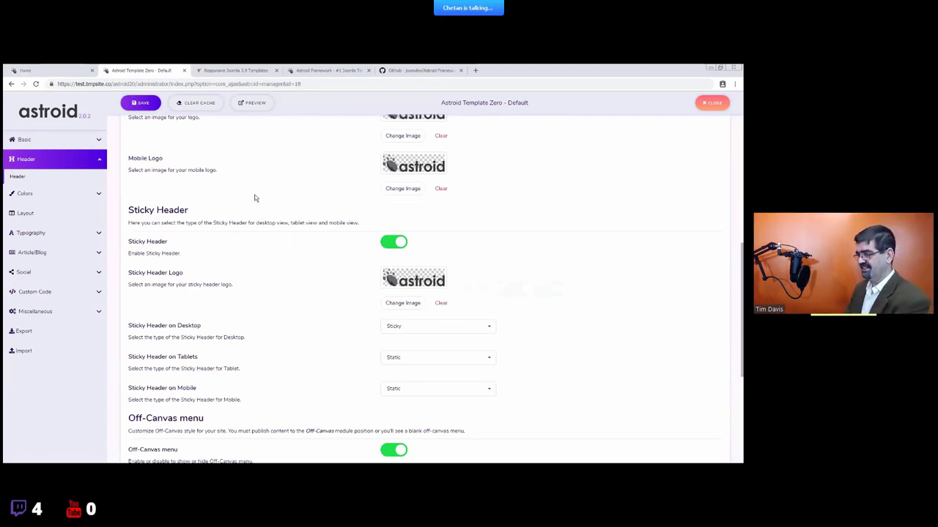
{"action": "scroll", "coordinate": [314, 232], "scroll_direction": "down", "scroll_amount": 1}
{"action": "scroll", "coordinate": [230, 168], "scroll_direction": "up", "scroll_amount": 2}
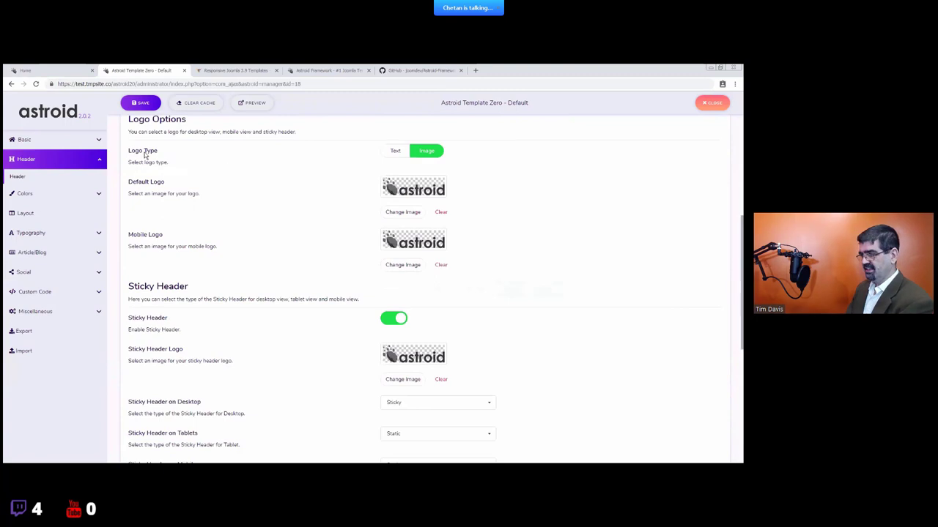
- Examine the Sticky Header settings, then reload and scroll the home page to compare its normal and sticky headers
{"action": "scroll", "coordinate": [507, 294], "scroll_direction": "down", "scroll_amount": 3}
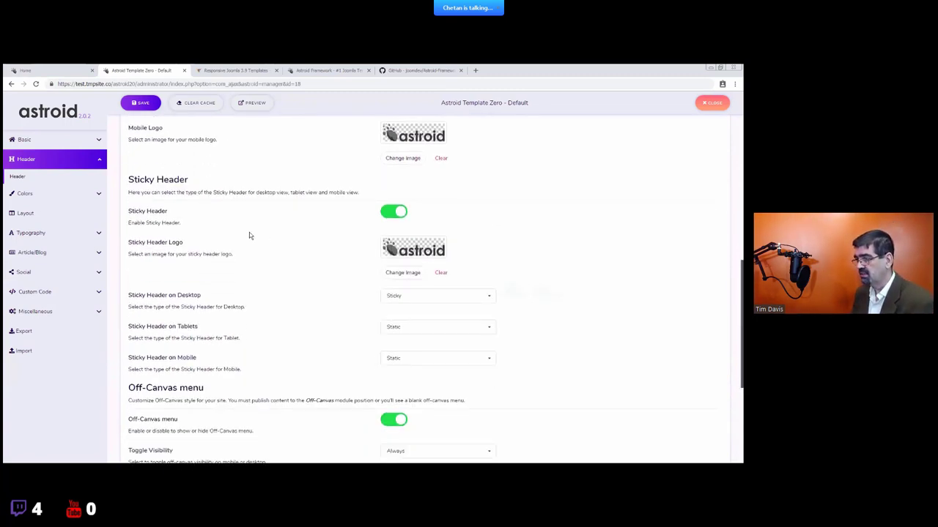
{"action": "scroll", "coordinate": [212, 180], "scroll_direction": "up", "scroll_amount": 1}
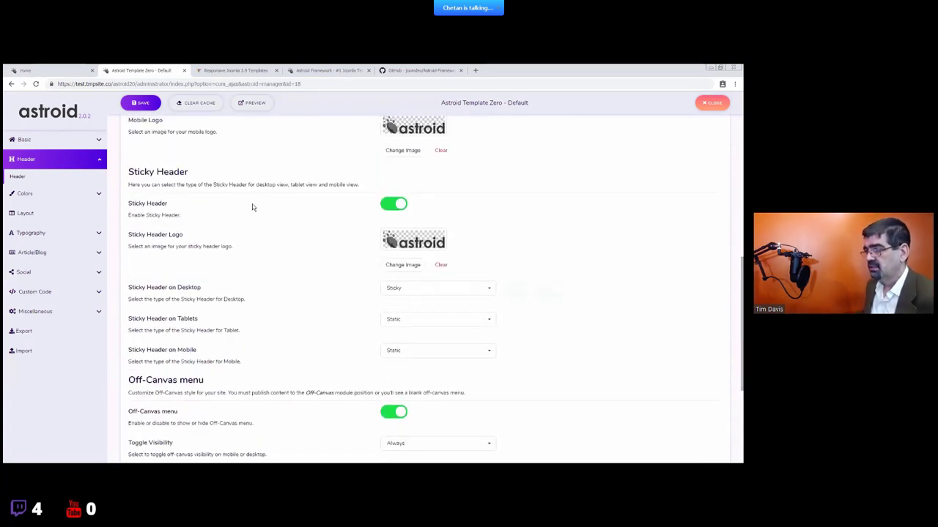
{"action": "left_click", "coordinate": [32, 68]}
{"action": "scroll", "coordinate": [317, 253], "scroll_direction": "down", "scroll_amount": 4}
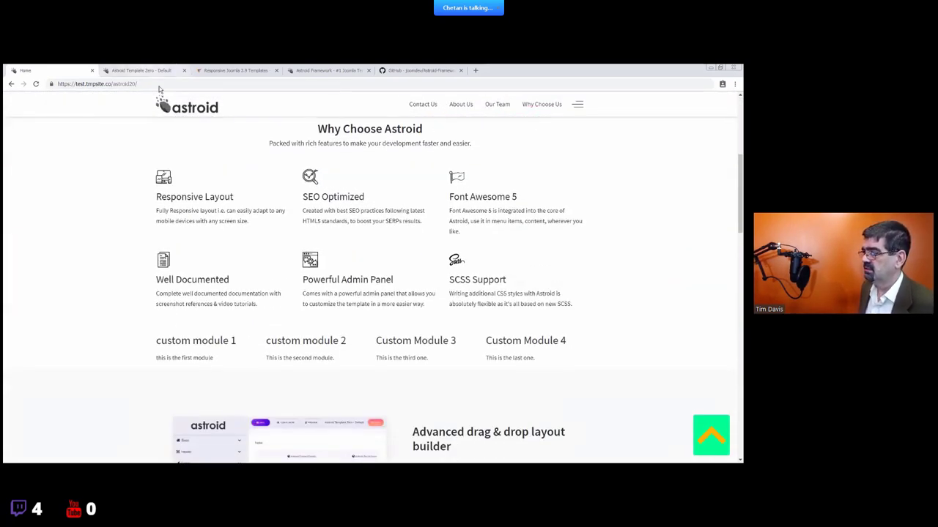
{"action": "left_click", "coordinate": [128, 69]}
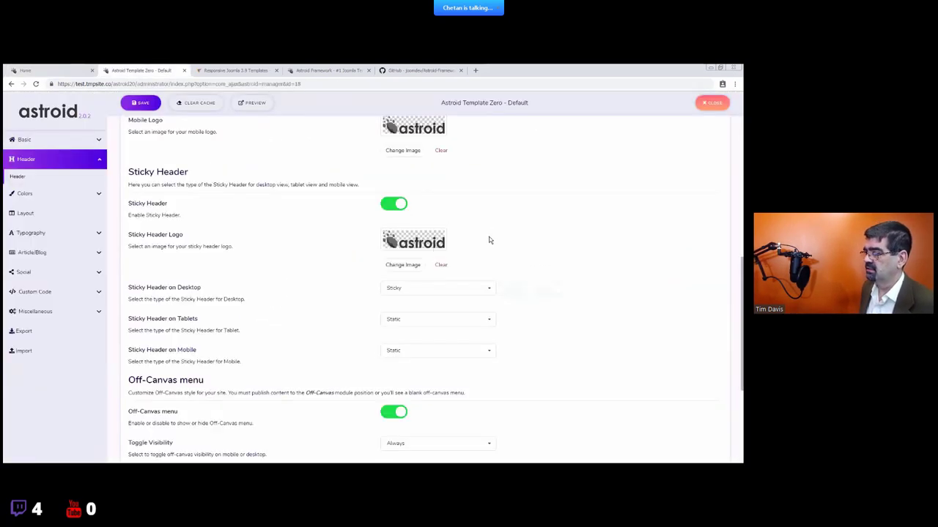
{"action": "left_click", "coordinate": [61, 69]}
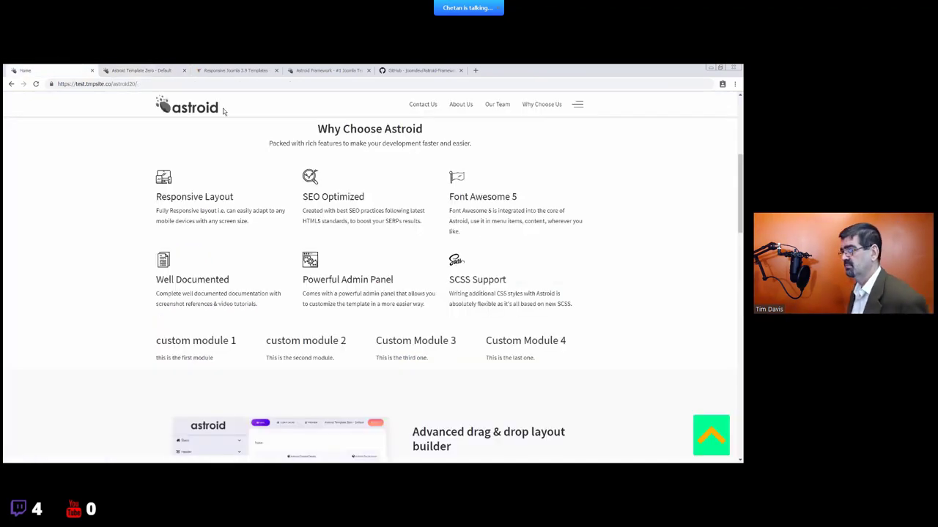
{"action": "key", "text": "F5"}
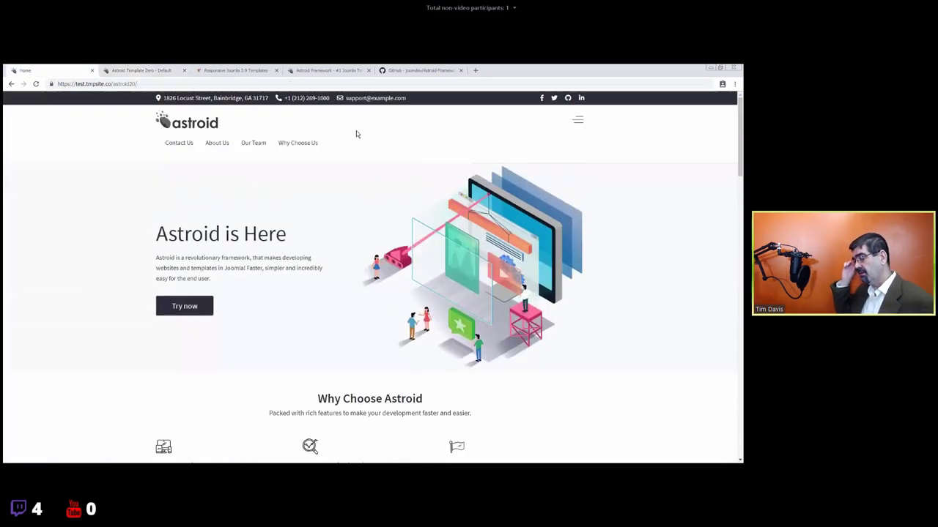
{"action": "scroll", "coordinate": [246, 207], "scroll_direction": "down", "scroll_amount": 2}
{"action": "scroll", "coordinate": [247, 207], "scroll_direction": "up", "scroll_amount": 2}
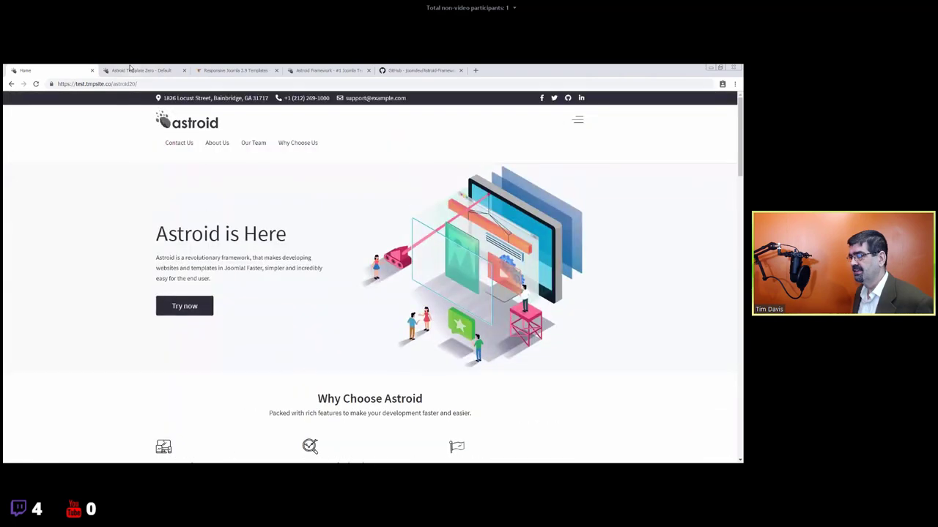
- Compare the Default, Mobile and Sticky Header logo options with the header on the home page
{"action": "left_click", "coordinate": [127, 70]}
{"action": "key", "text": "ctrl+shift+Tab"}
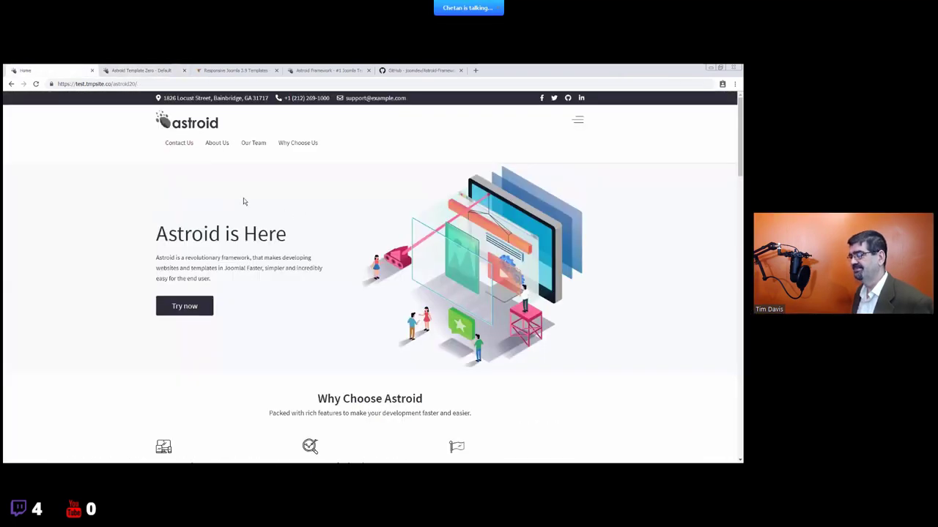
{"action": "key", "text": "ctrl+Tab"}
{"action": "scroll", "coordinate": [293, 266], "scroll_direction": "up", "scroll_amount": 3}
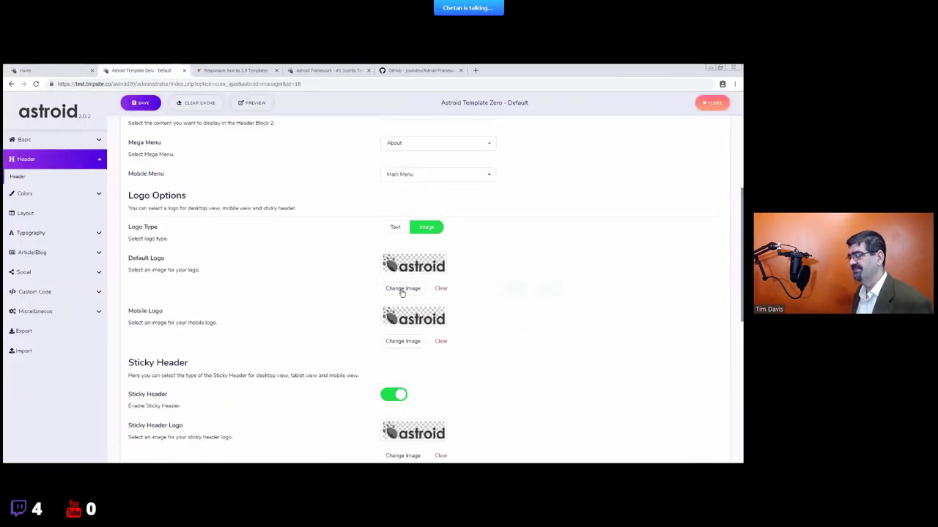
{"action": "left_click", "coordinate": [68, 70]}
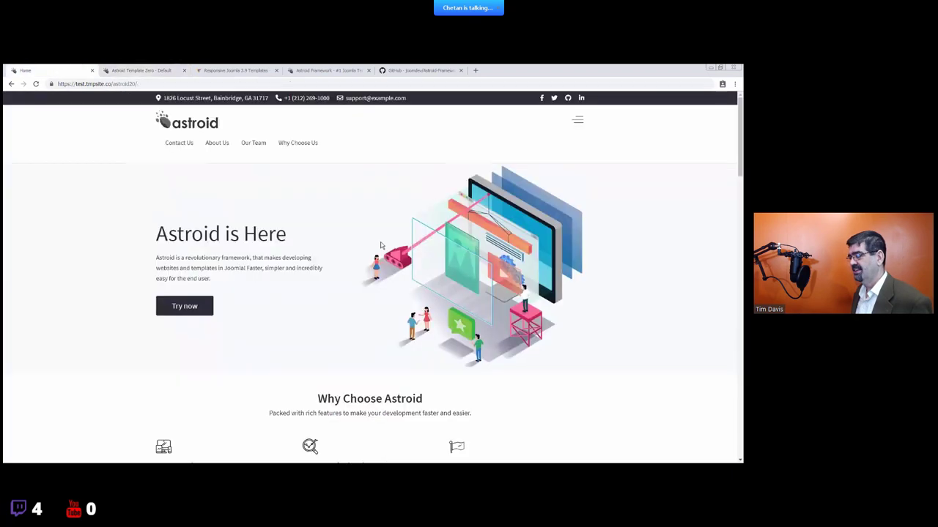
{"action": "left_click", "coordinate": [130, 70]}
{"action": "scroll", "coordinate": [300, 262], "scroll_direction": "down", "scroll_amount": 1}
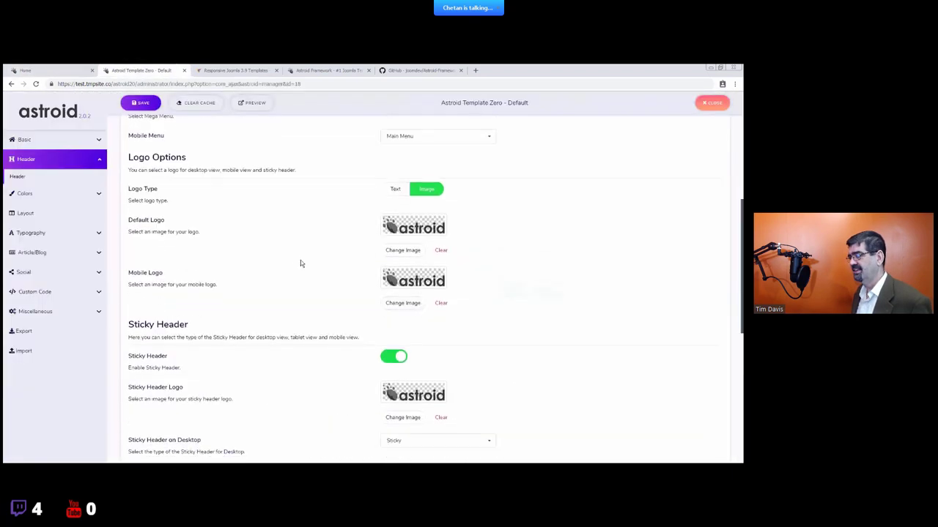
{"action": "scroll", "coordinate": [427, 285], "scroll_direction": "down", "scroll_amount": 2}
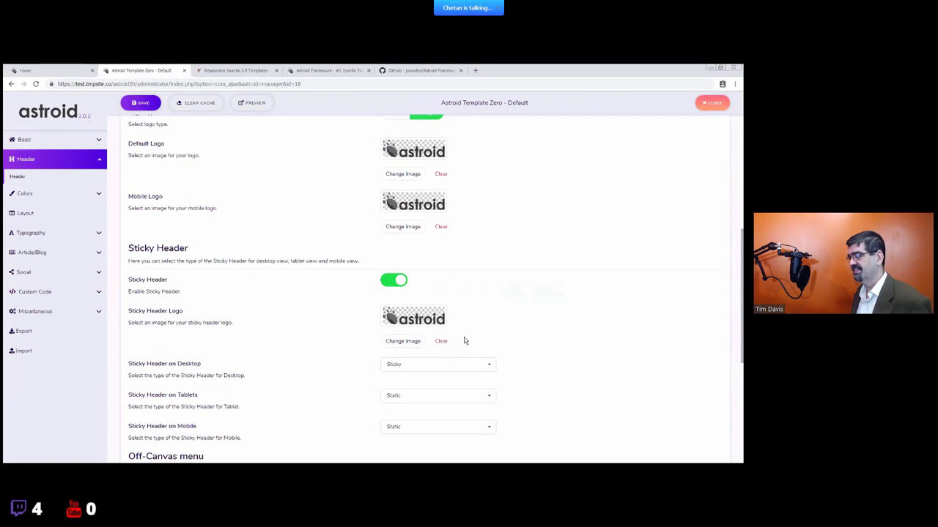
{"action": "scroll", "coordinate": [461, 341], "scroll_direction": "up", "scroll_amount": 1}
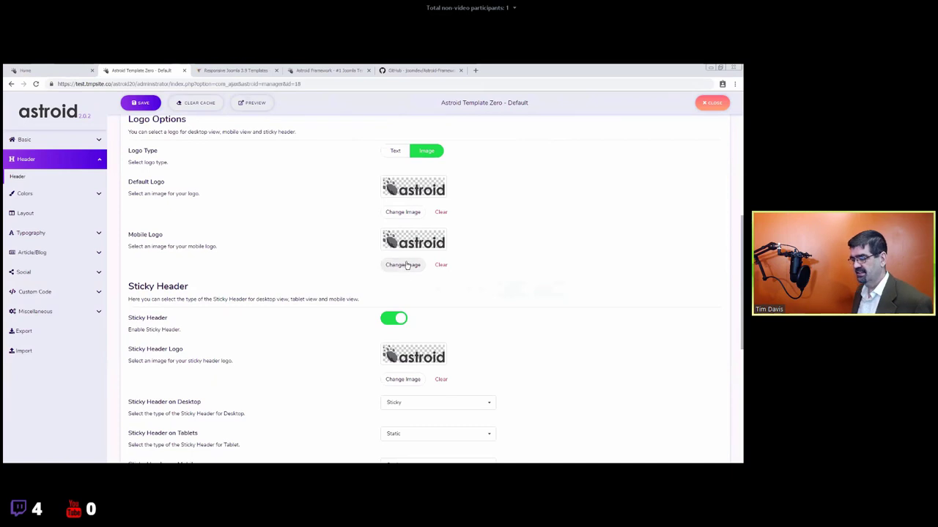
{"action": "scroll", "coordinate": [311, 249], "scroll_direction": "down", "scroll_amount": 4}
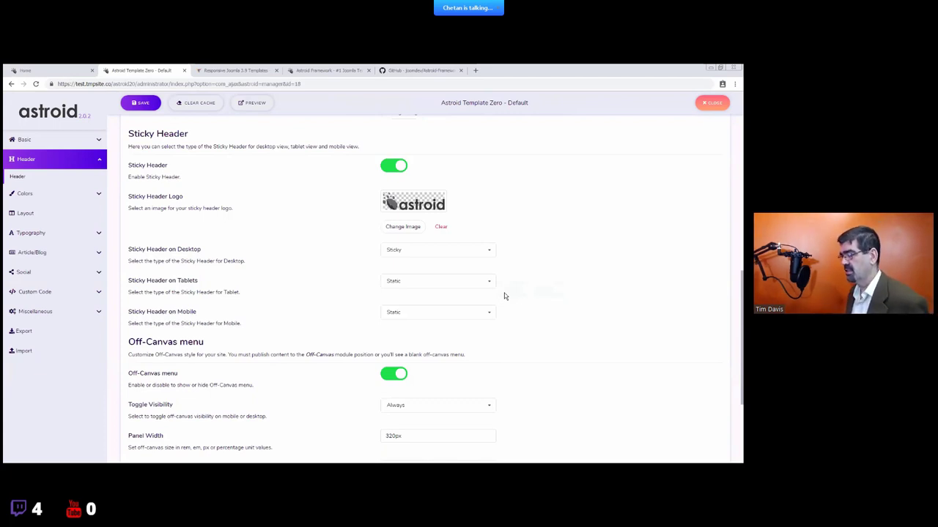
- Set Sticky Header on Desktop to Sticky On Scroll Up and check how the home page's header behaves while scrolling
{"action": "left_click", "coordinate": [400, 253]}
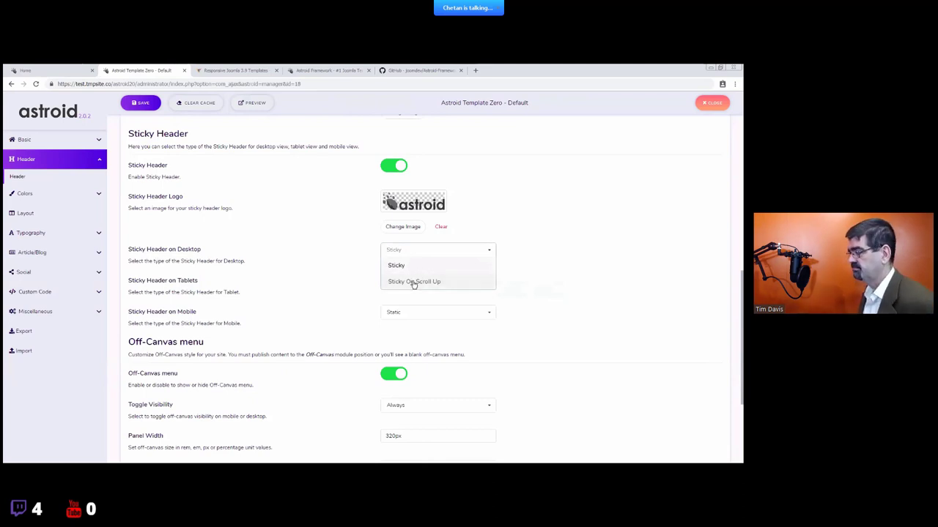
{"action": "left_click", "coordinate": [414, 282]}
{"action": "key", "text": "ctrl+shift+Tab"}
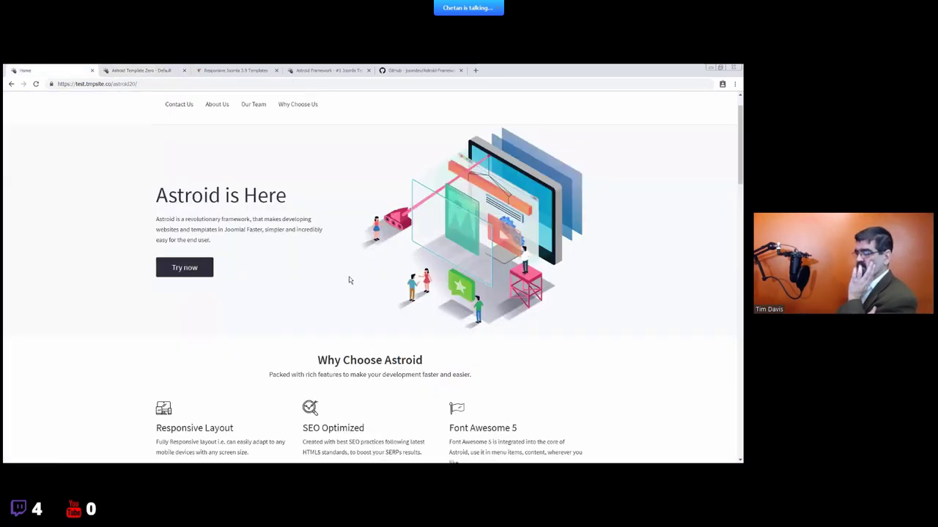
{"action": "scroll", "coordinate": [349, 280], "scroll_direction": "down", "scroll_amount": 10}
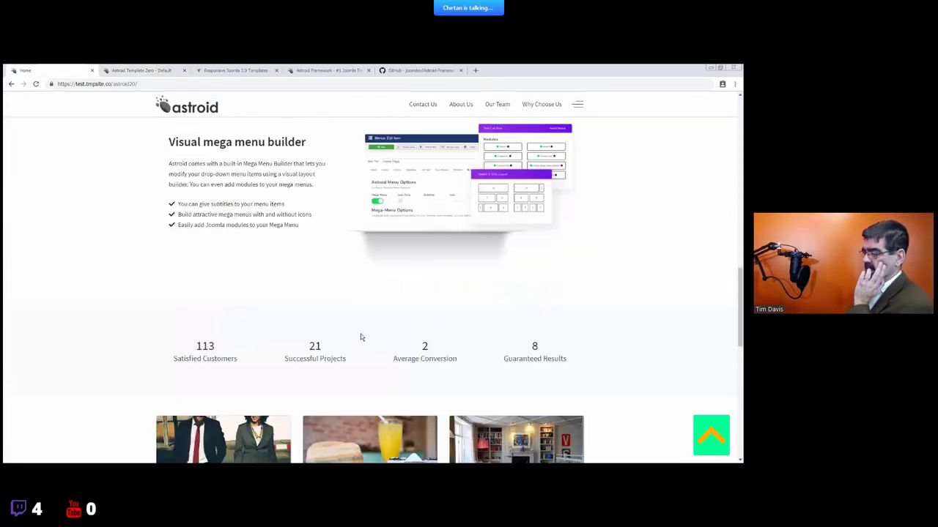
{"action": "scroll", "coordinate": [344, 351], "scroll_direction": "up", "scroll_amount": 3}
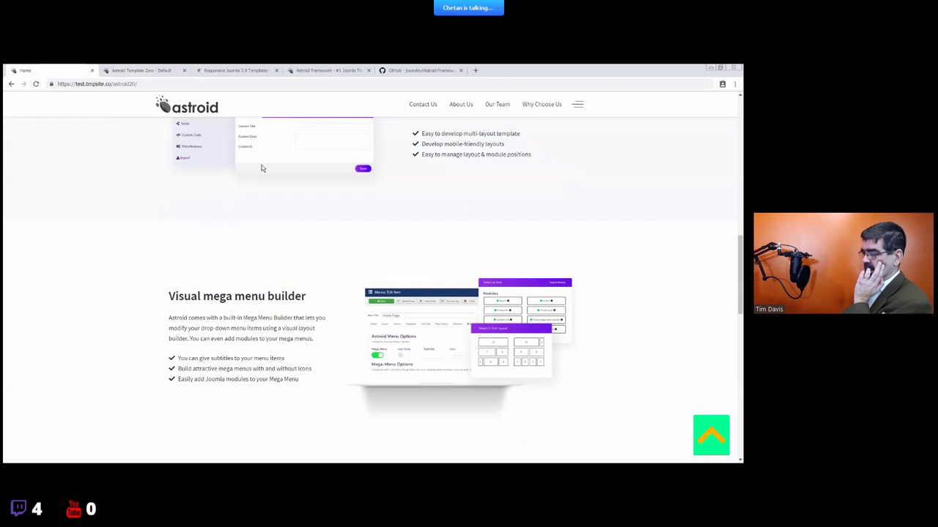
{"action": "left_click", "coordinate": [138, 70]}
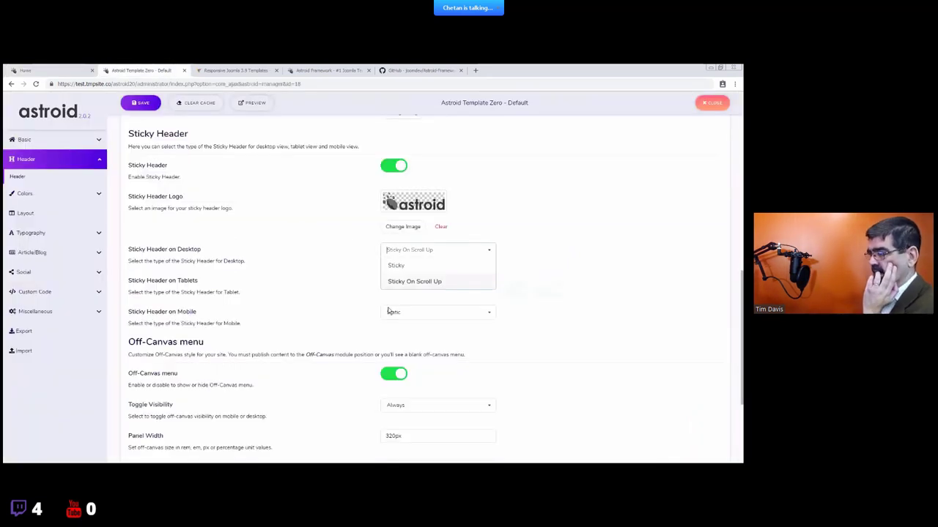
- Review the Sticky Header choices for Tablets and Mobile, keep both on Static, and save the template
{"action": "left_click", "coordinate": [419, 281]}
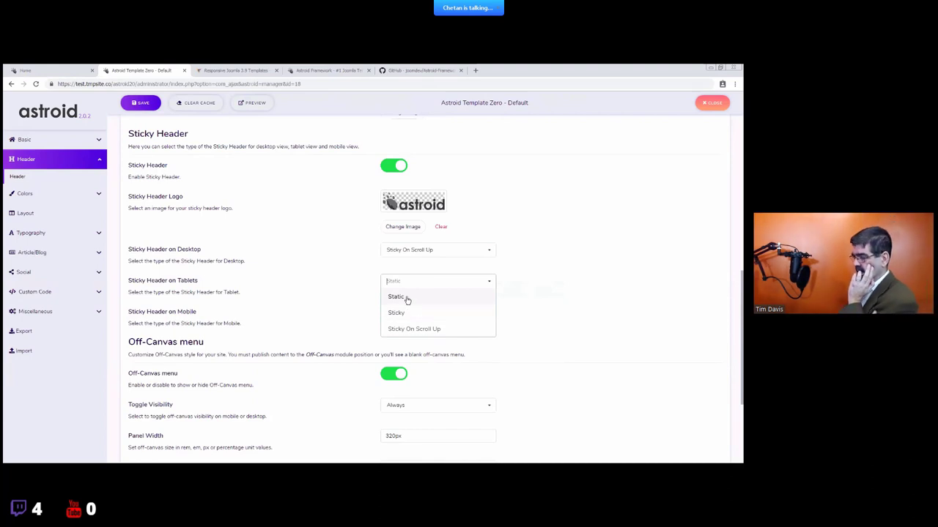
{"action": "left_click", "coordinate": [407, 300]}
{"action": "left_click", "coordinate": [415, 311]}
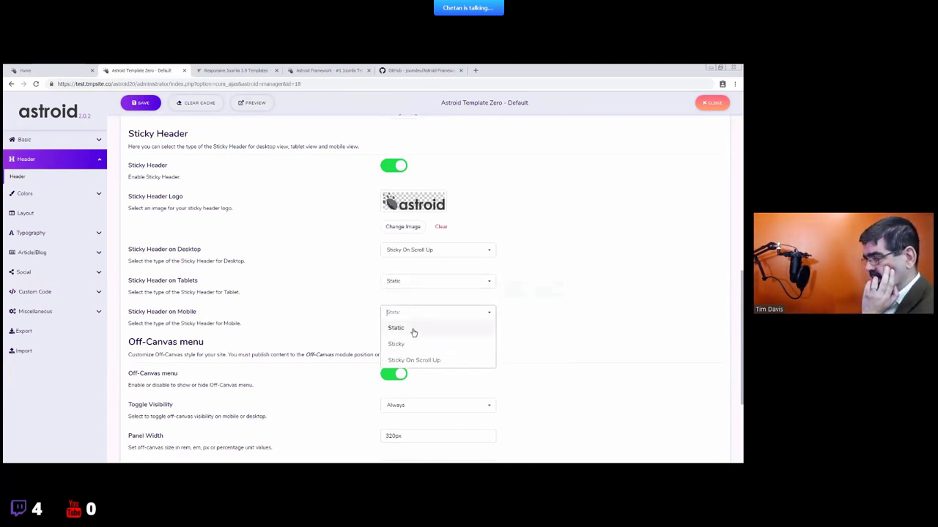
{"action": "left_click", "coordinate": [502, 329]}
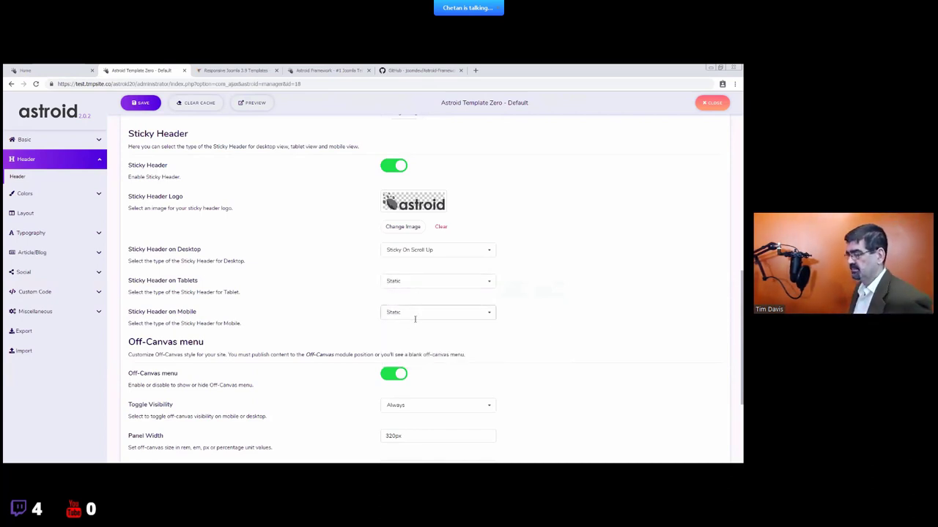
{"action": "left_click", "coordinate": [141, 103]}
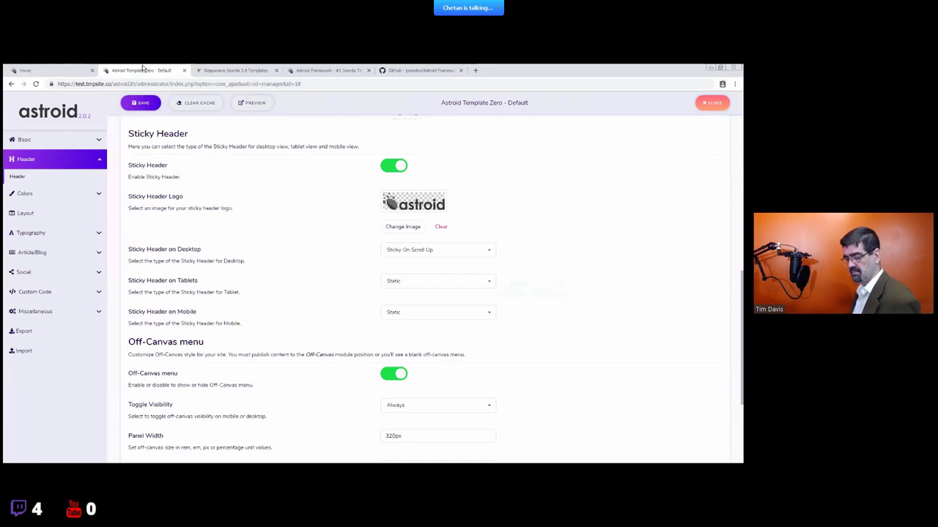
- Reload the home page and scroll it in both directions to test the desktop header's Sticky On Scroll Up behaviour
{"action": "left_click", "coordinate": [44, 70]}
{"action": "left_click", "coordinate": [149, 84]}
{"action": "key", "text": "Return"}
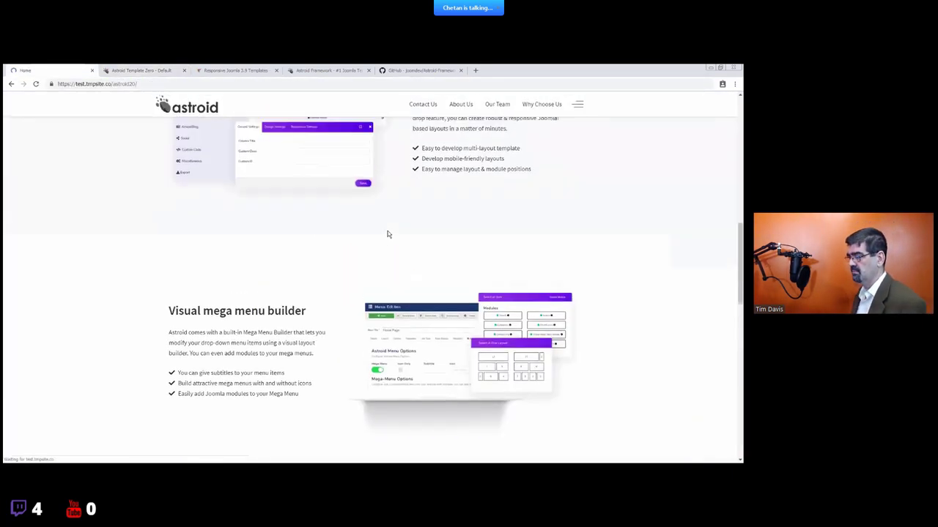
{"action": "scroll", "coordinate": [389, 237], "scroll_direction": "down", "scroll_amount": 2}
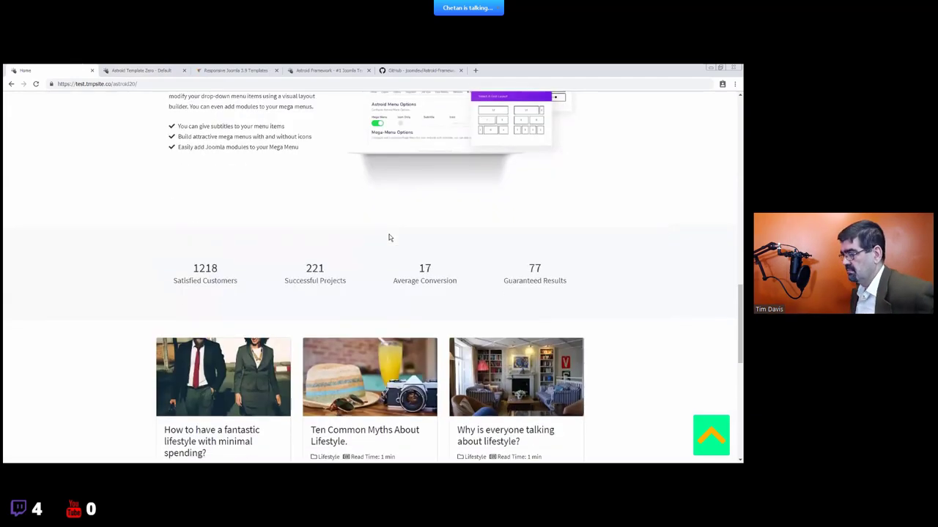
{"action": "scroll", "coordinate": [389, 237], "scroll_direction": "down", "scroll_amount": 1}
{"action": "scroll", "coordinate": [389, 238], "scroll_direction": "up", "scroll_amount": 3}
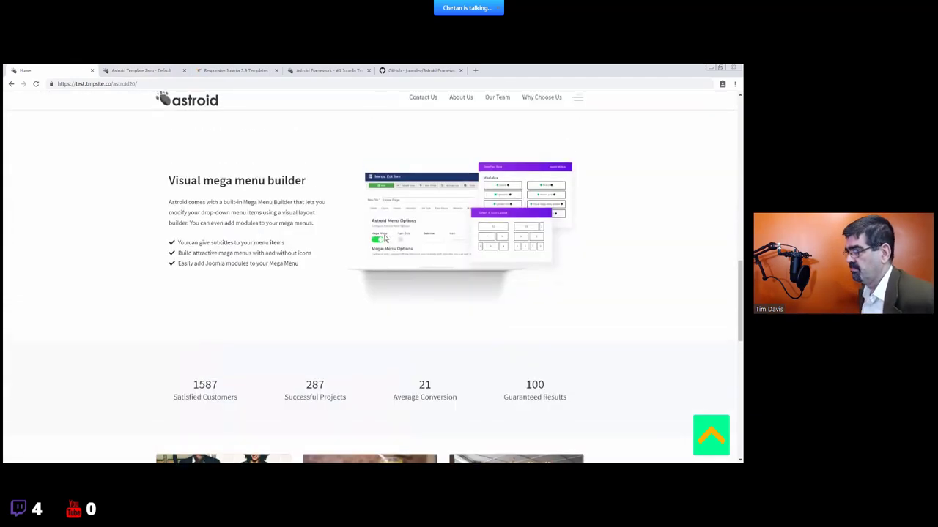
{"action": "scroll", "coordinate": [384, 233], "scroll_direction": "up", "scroll_amount": 3}
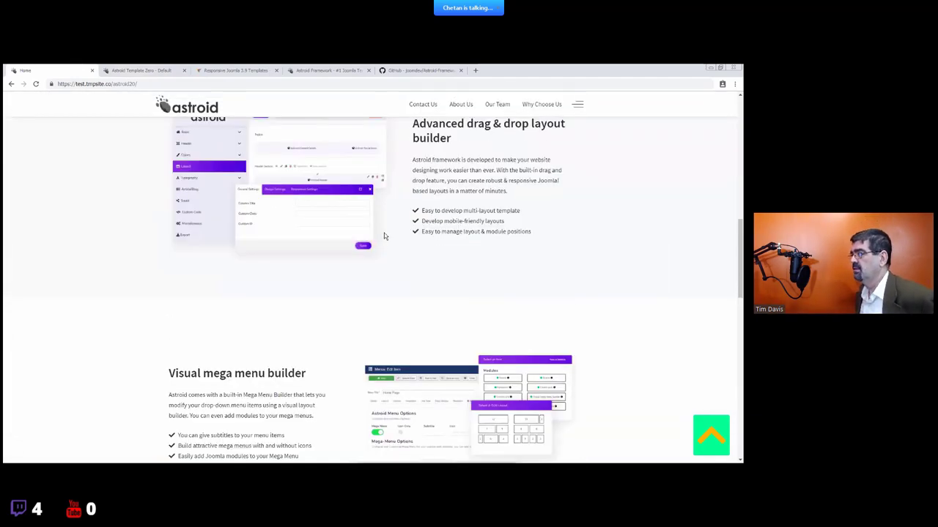
{"action": "scroll", "coordinate": [384, 233], "scroll_direction": "down", "scroll_amount": 6}
{"action": "scroll", "coordinate": [384, 236], "scroll_direction": "down", "scroll_amount": 2}
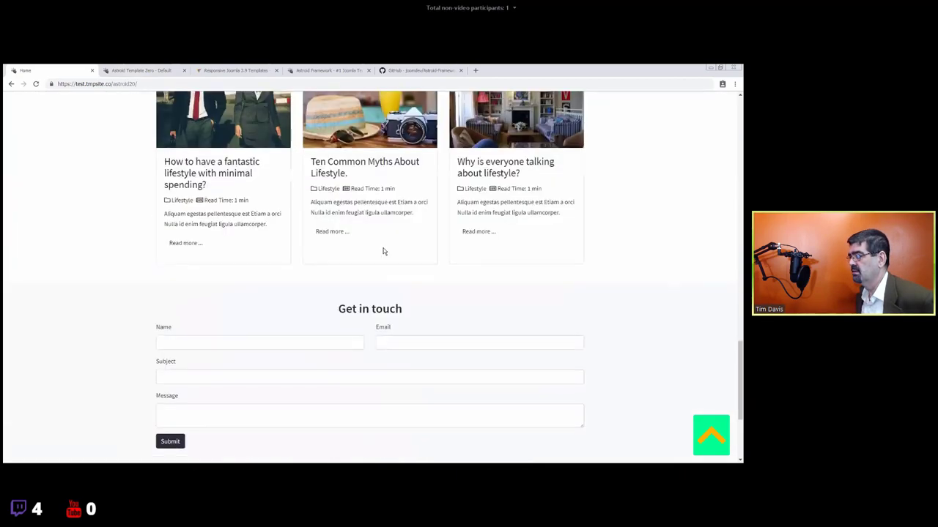
{"action": "scroll", "coordinate": [383, 249], "scroll_direction": "up", "scroll_amount": 4}
{"action": "scroll", "coordinate": [377, 239], "scroll_direction": "up", "scroll_amount": 3}
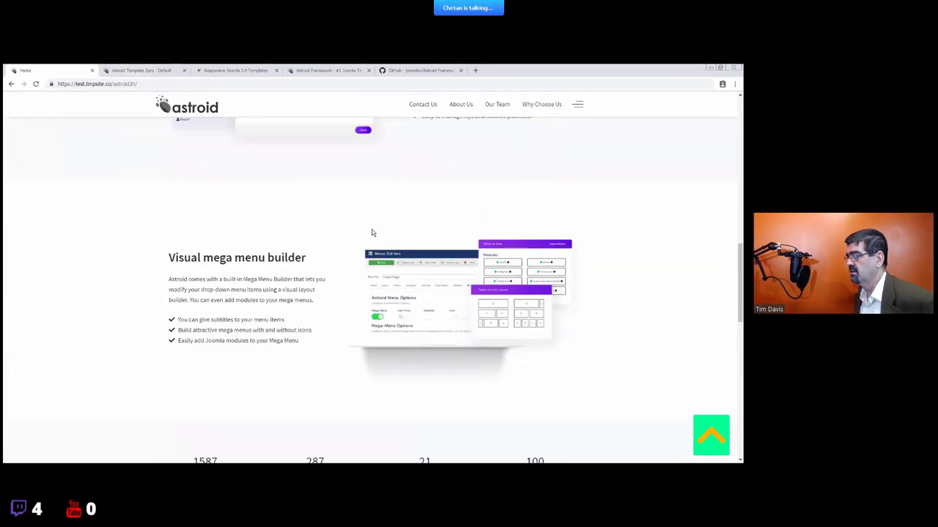
- Display the home page in the browser's iPhone 5/SE device emulation and scroll through it
{"action": "key", "text": "F12"}
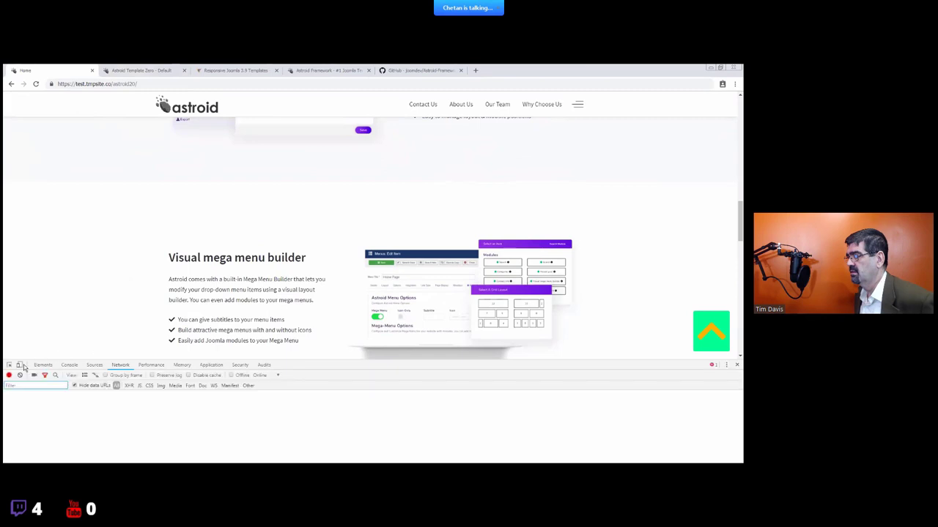
{"action": "left_click", "coordinate": [19, 364]}
{"action": "scroll", "coordinate": [383, 239], "scroll_direction": "down", "scroll_amount": 5}
{"action": "scroll", "coordinate": [383, 240], "scroll_direction": "up", "scroll_amount": 1}
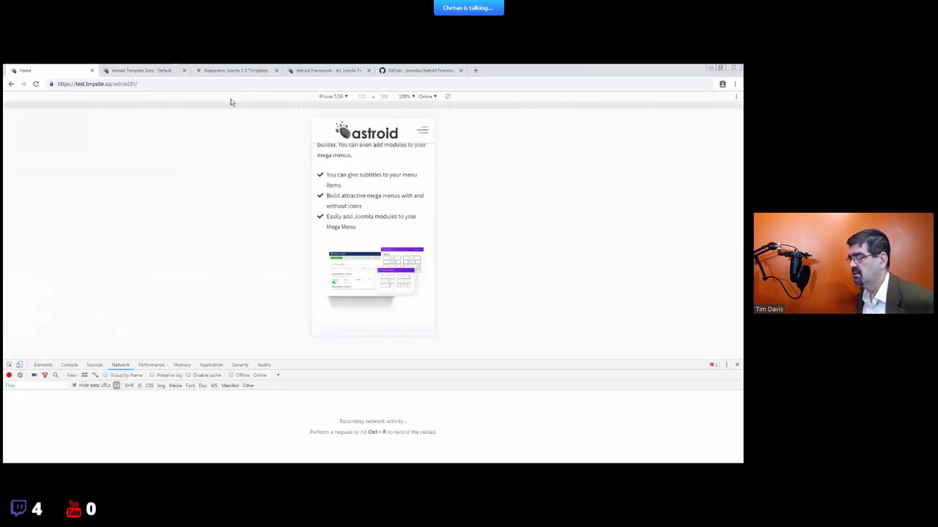
- Reload the emulated mobile page and scroll it in both directions to test the Static mobile header
{"action": "left_click", "coordinate": [185, 83]}
{"action": "key", "text": "Return"}
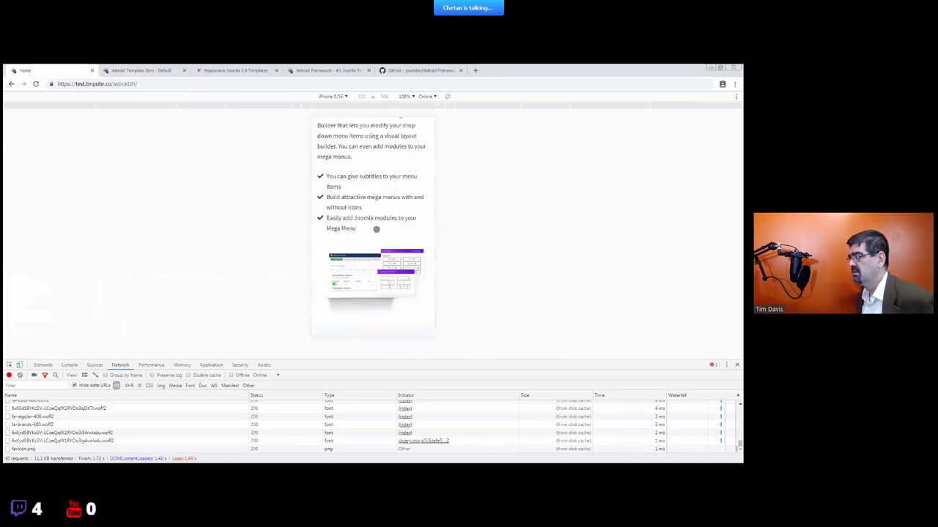
{"action": "scroll", "coordinate": [376, 228], "scroll_direction": "up", "scroll_amount": 5}
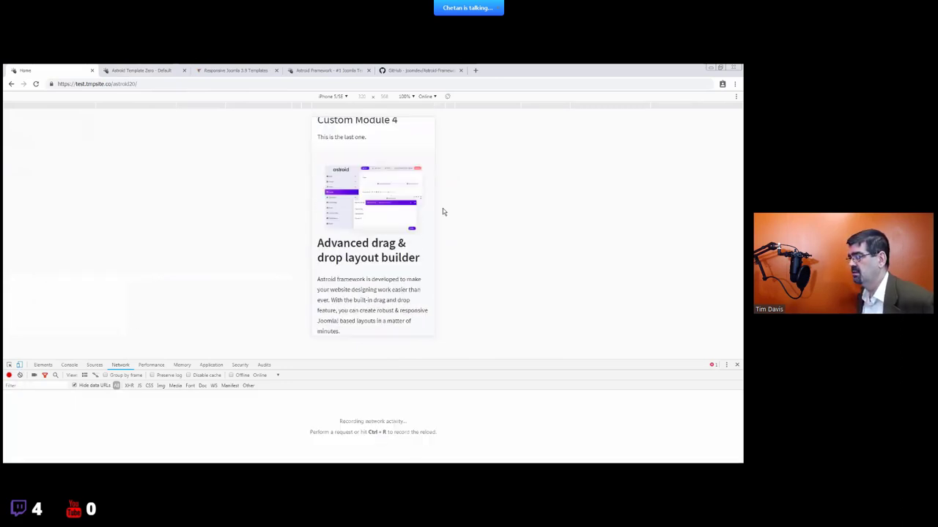
{"action": "scroll", "coordinate": [392, 215], "scroll_direction": "up", "scroll_amount": 10}
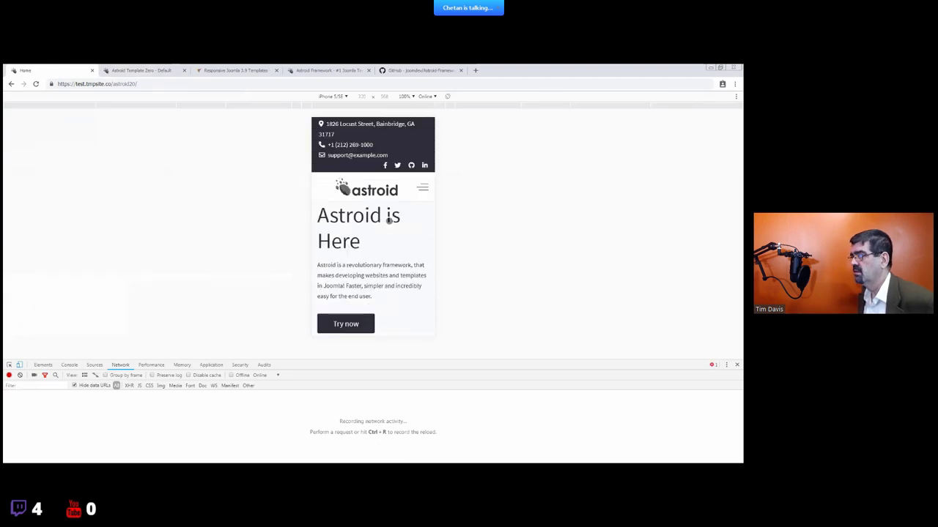
{"action": "scroll", "coordinate": [389, 221], "scroll_direction": "down", "scroll_amount": 5}
{"action": "scroll", "coordinate": [389, 221], "scroll_direction": "up", "scroll_amount": 5}
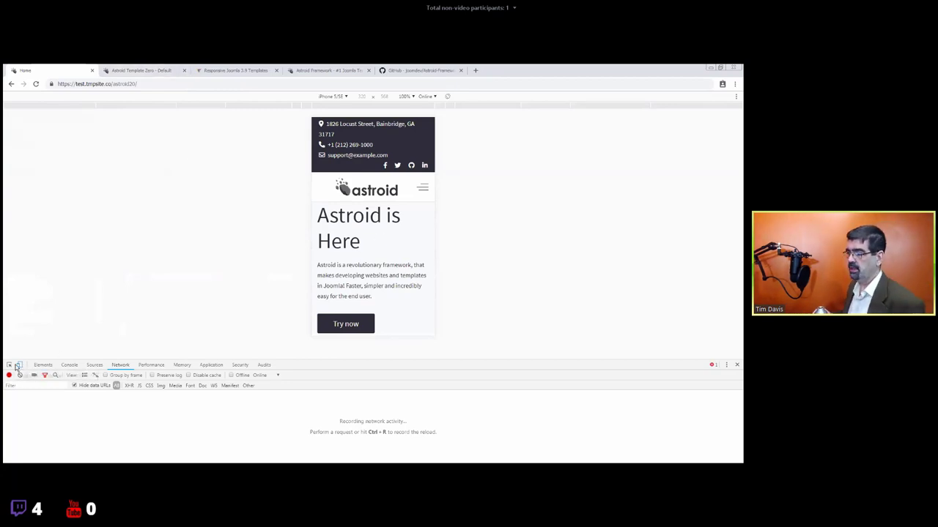
- Set Sticky Header on Tablets and on Mobile to Sticky On Scroll Up in the template's Header settings and save
{"action": "scroll", "coordinate": [406, 209], "scroll_direction": "down", "scroll_amount": 4}
{"action": "scroll", "coordinate": [409, 209], "scroll_direction": "up", "scroll_amount": 4}
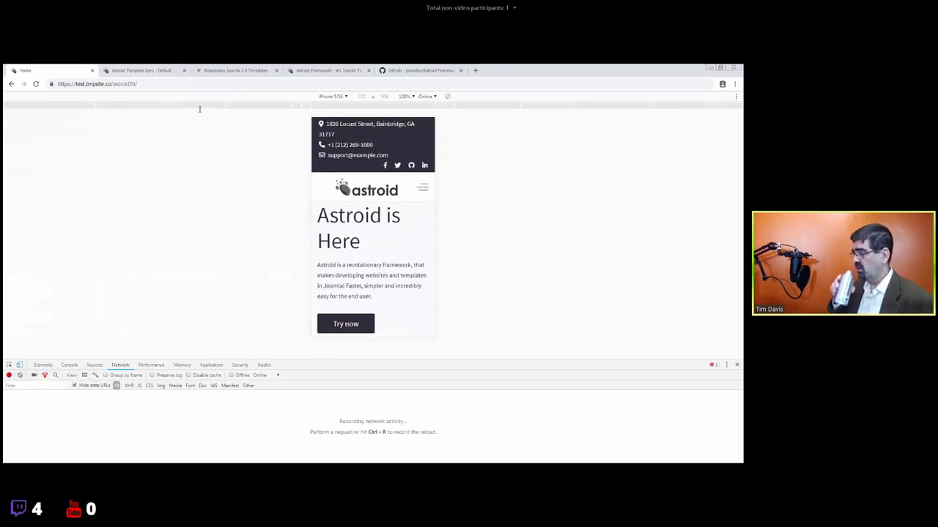
{"action": "left_click", "coordinate": [141, 70]}
{"action": "scroll", "coordinate": [425, 302], "scroll_direction": "down", "scroll_amount": 5}
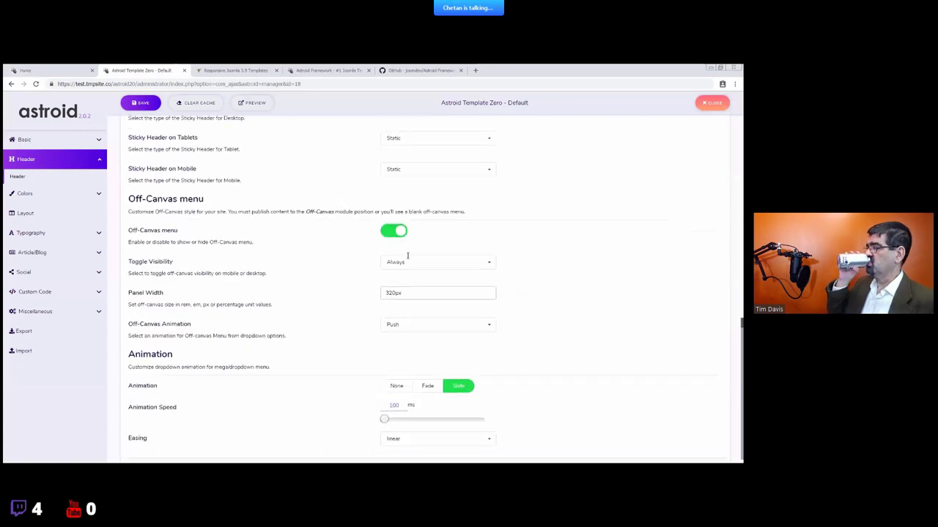
{"action": "scroll", "coordinate": [407, 256], "scroll_direction": "up", "scroll_amount": 2}
{"action": "left_click", "coordinate": [414, 204]}
{"action": "left_click", "coordinate": [412, 251]}
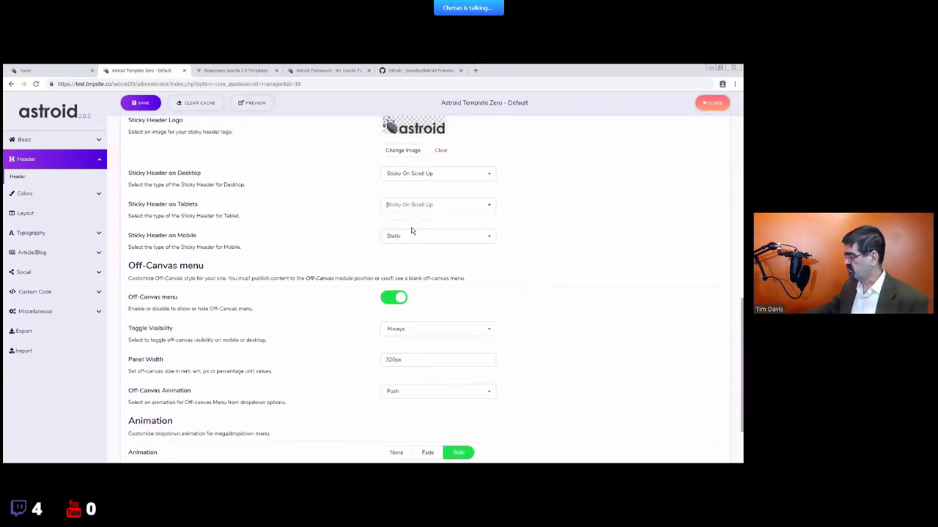
{"action": "left_click", "coordinate": [410, 236]}
{"action": "left_click", "coordinate": [410, 283]}
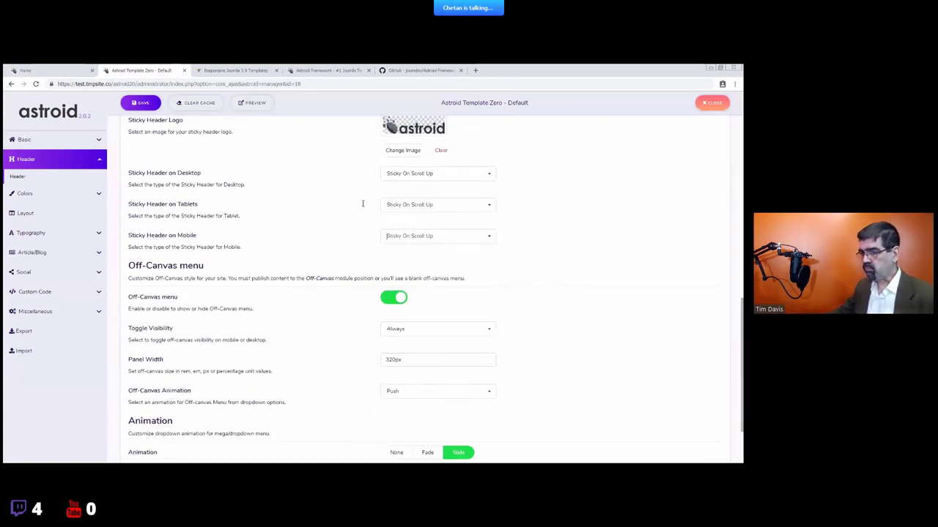
{"action": "left_click", "coordinate": [138, 102]}
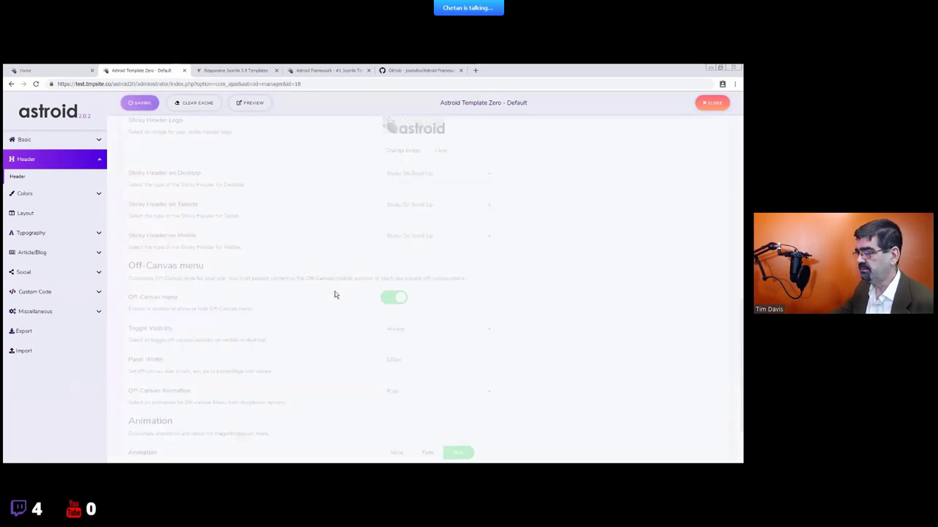
- Reload the emulated mobile home page, scroll it both ways to test the Sticky On Scroll Up header, and turn off device emulation
{"action": "left_click", "coordinate": [72, 69]}
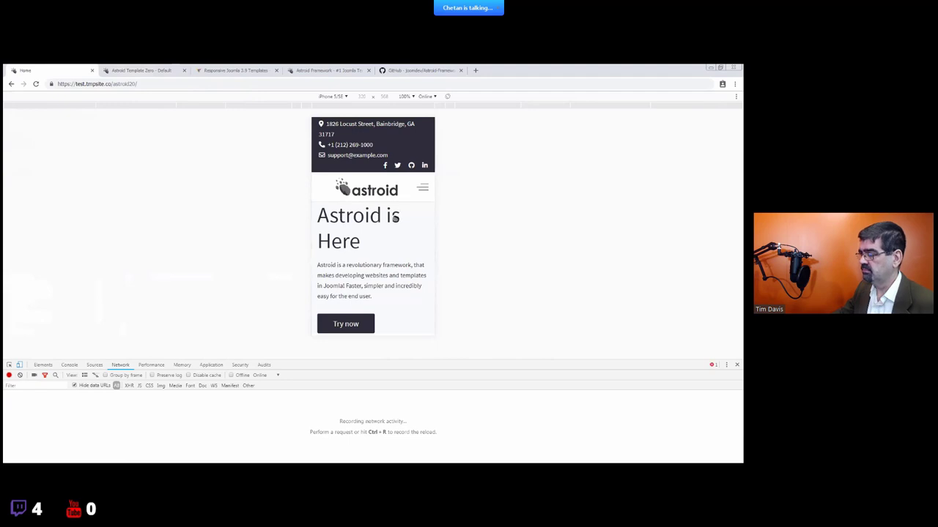
{"action": "key", "text": "ctrl+r"}
{"action": "left_click", "coordinate": [371, 221]}
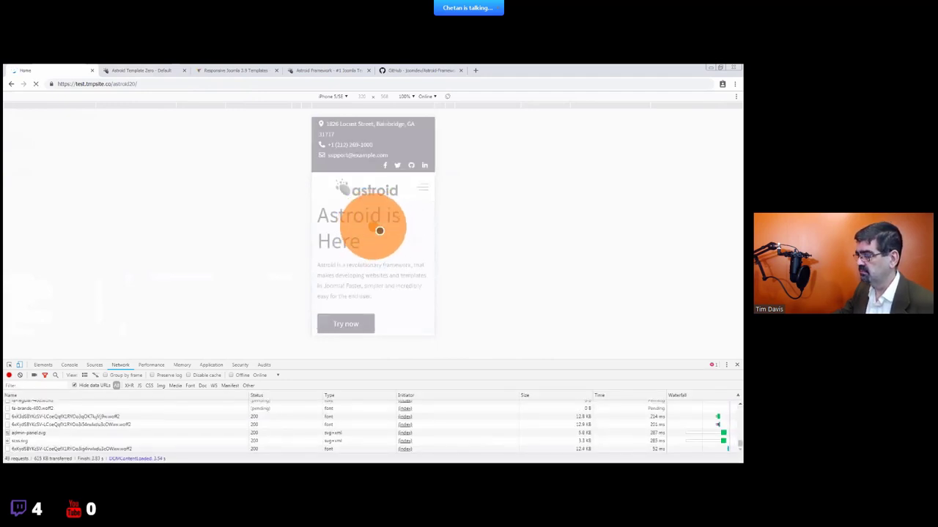
{"action": "left_click_drag", "start_coordinate": [379, 230], "coordinate": [382, 231]}
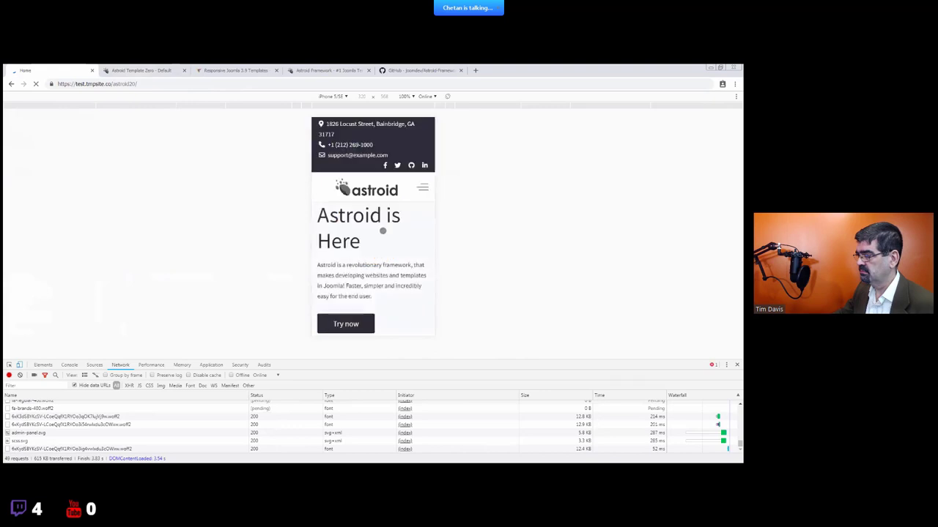
{"action": "scroll", "coordinate": [383, 231], "scroll_direction": "down", "scroll_amount": 5}
{"action": "scroll", "coordinate": [387, 236], "scroll_direction": "up", "scroll_amount": 3}
{"action": "scroll", "coordinate": [389, 241], "scroll_direction": "down", "scroll_amount": 4}
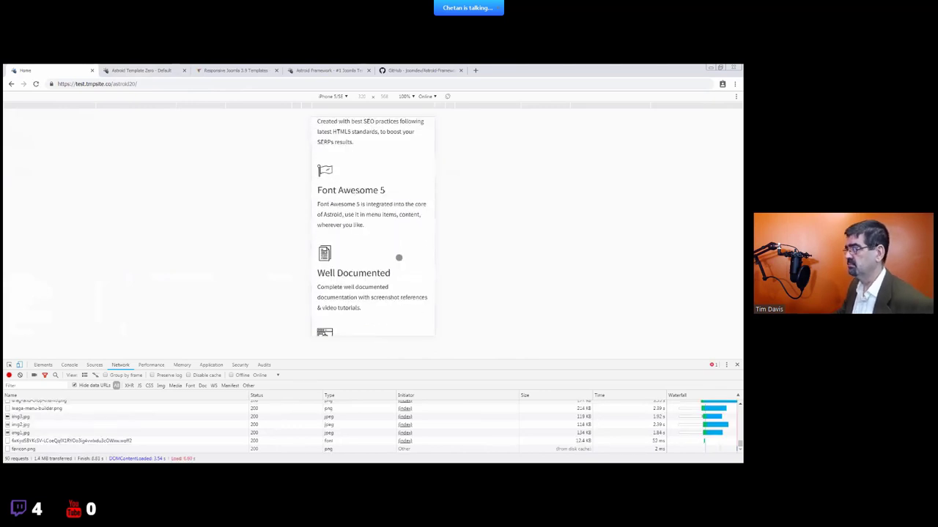
{"action": "scroll", "coordinate": [398, 257], "scroll_direction": "down", "scroll_amount": 3}
{"action": "scroll", "coordinate": [388, 261], "scroll_direction": "up", "scroll_amount": 3}
{"action": "scroll", "coordinate": [387, 264], "scroll_direction": "down", "scroll_amount": 3}
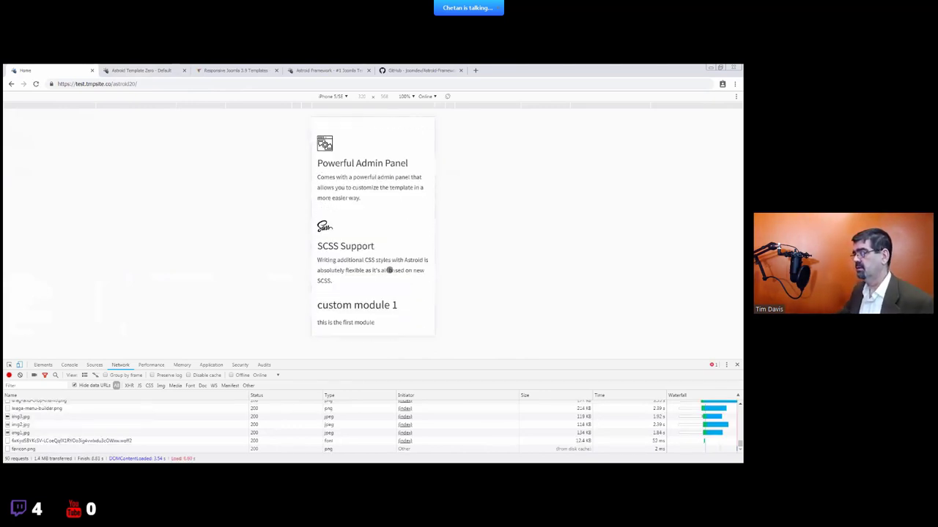
{"action": "scroll", "coordinate": [390, 270], "scroll_direction": "up", "scroll_amount": 4}
{"action": "scroll", "coordinate": [388, 272], "scroll_direction": "down", "scroll_amount": 2}
{"action": "scroll", "coordinate": [373, 272], "scroll_direction": "up", "scroll_amount": 2}
{"action": "scroll", "coordinate": [357, 271], "scroll_direction": "up", "scroll_amount": 1}
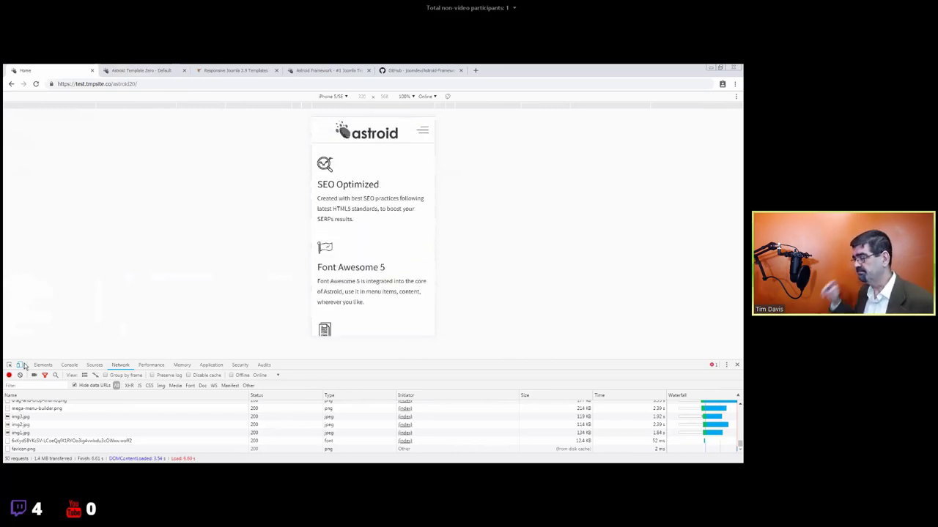
{"action": "left_click", "coordinate": [23, 365]}
- Review the template's Off-Canvas menu settings and locate the off-canvas toggle in the home page's desktop header
{"action": "left_click", "coordinate": [123, 70]}
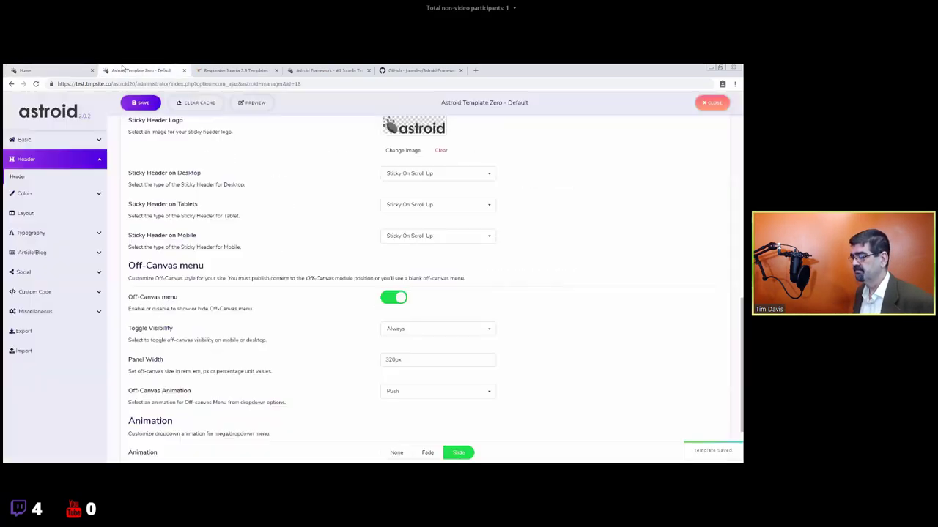
{"action": "scroll", "coordinate": [356, 314], "scroll_direction": "down", "scroll_amount": 2}
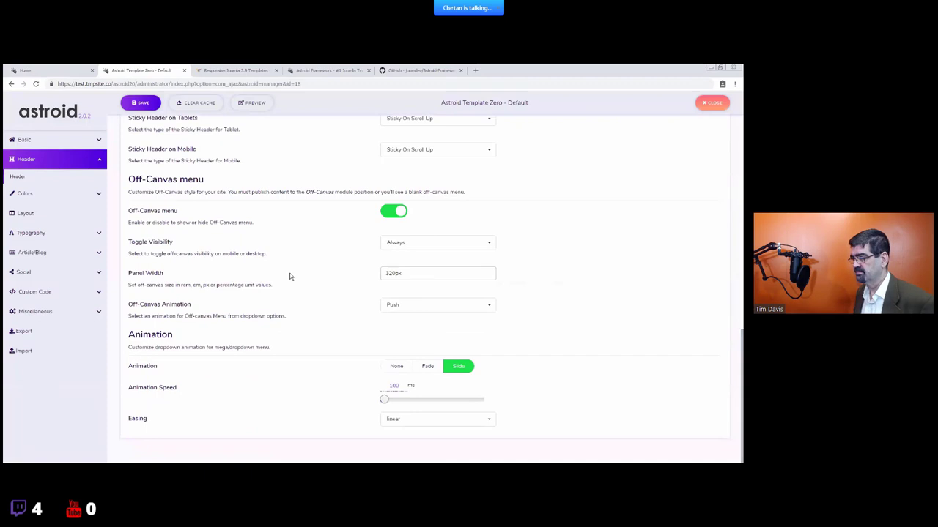
{"action": "scroll", "coordinate": [219, 255], "scroll_direction": "up", "scroll_amount": 2}
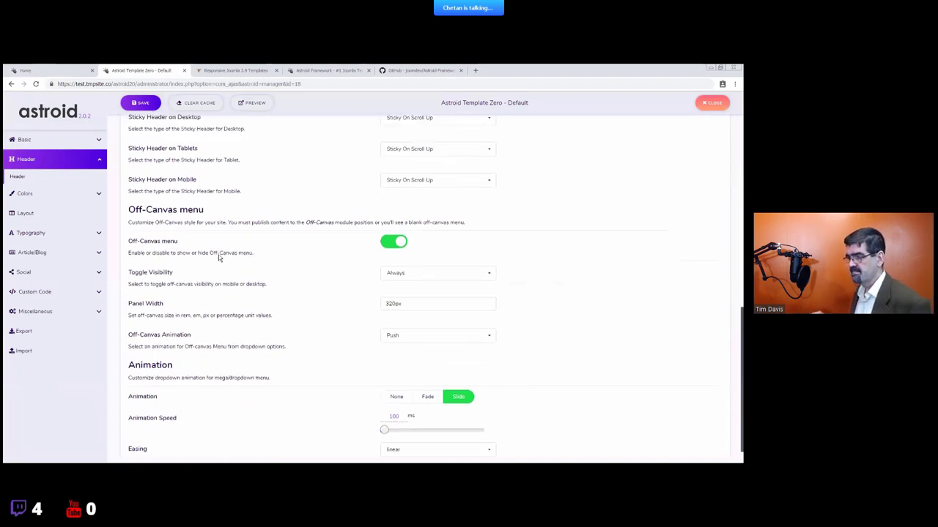
{"action": "scroll", "coordinate": [202, 189], "scroll_direction": "down", "scroll_amount": 2}
{"action": "scroll", "coordinate": [286, 214], "scroll_direction": "up", "scroll_amount": 2}
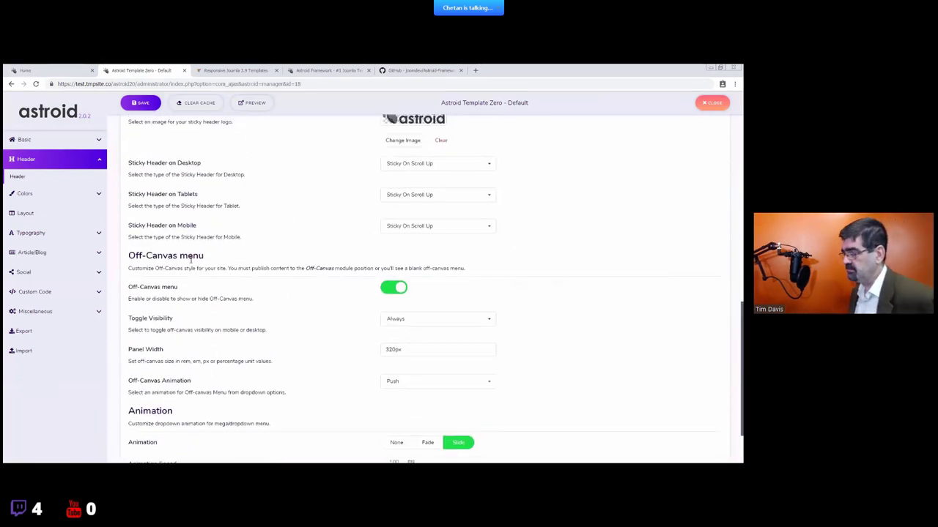
{"action": "left_click", "coordinate": [25, 70]}
{"action": "scroll", "coordinate": [531, 213], "scroll_direction": "up", "scroll_amount": 10}
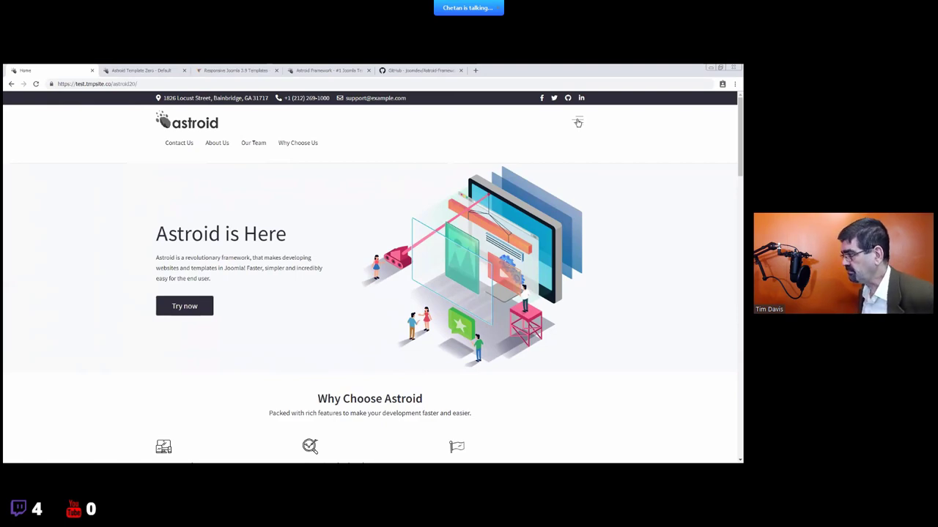
- Switch the Header Mode to Horizontal with the Left menu mode and save the template
{"action": "left_click", "coordinate": [143, 70]}
{"action": "scroll", "coordinate": [415, 250], "scroll_direction": "up", "scroll_amount": 10}
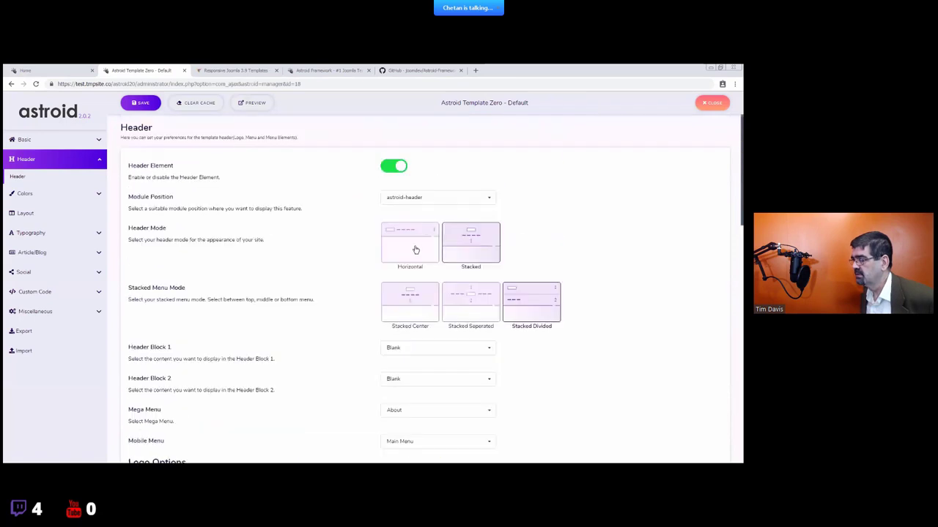
{"action": "left_click", "coordinate": [416, 249]}
{"action": "left_click", "coordinate": [410, 301]}
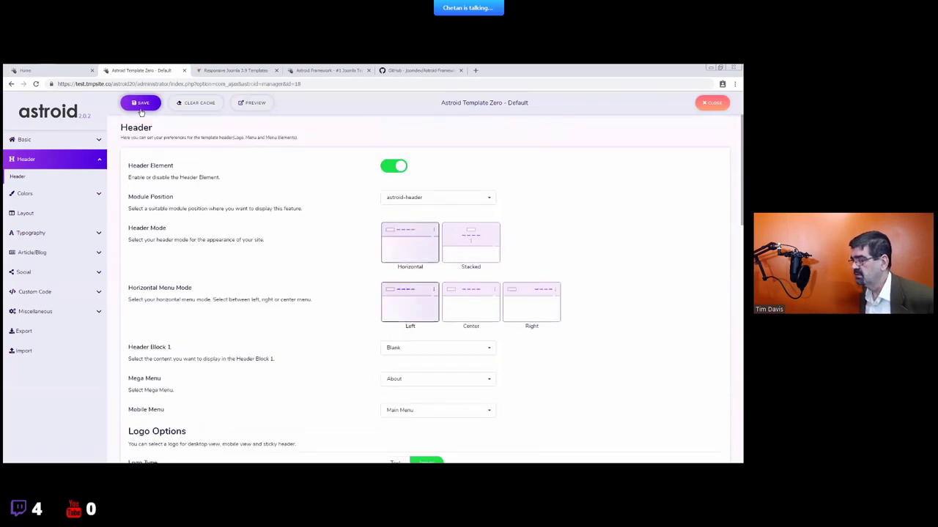
{"action": "left_click", "coordinate": [142, 106]}
{"action": "scroll", "coordinate": [330, 264], "scroll_direction": "down", "scroll_amount": 5}
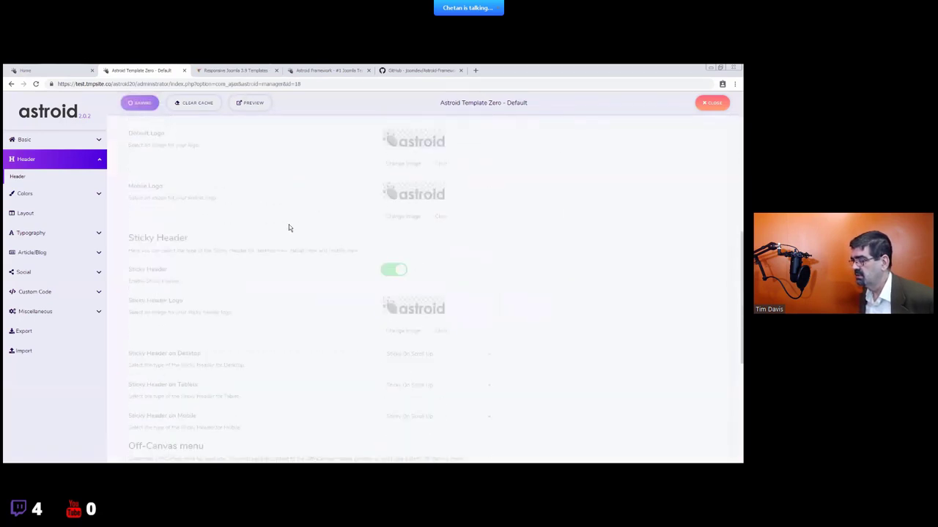
- Reload the home page to check the horizontal header, and open and close its off-canvas menu
{"action": "left_click", "coordinate": [26, 70]}
{"action": "left_click", "coordinate": [149, 85]}
{"action": "key", "text": "Return"}
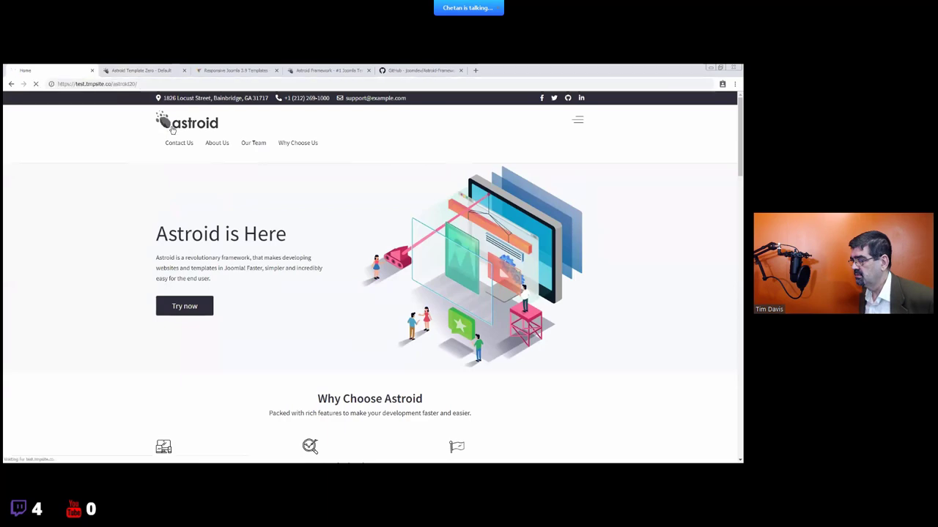
{"action": "left_click", "coordinate": [139, 70]}
{"action": "key", "text": "ctrl+1"}
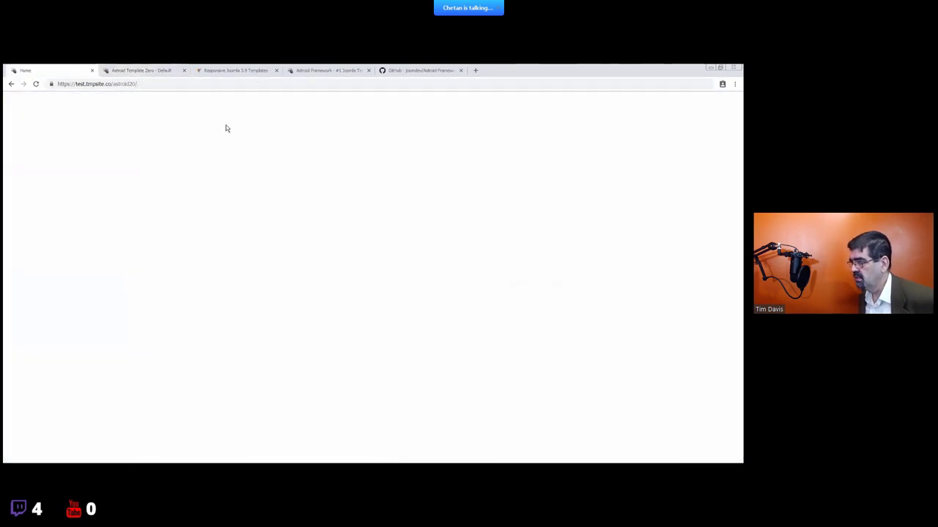
{"action": "left_click", "coordinate": [576, 123]}
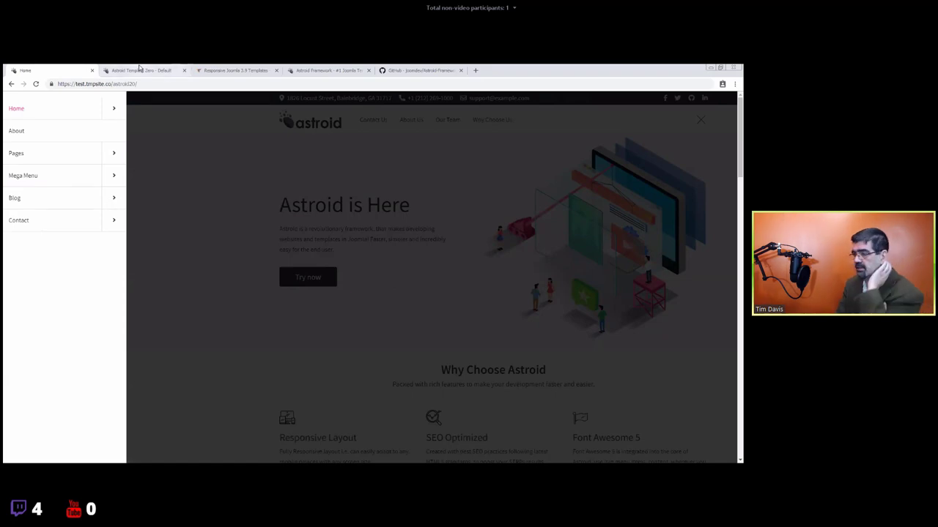
{"action": "left_click", "coordinate": [188, 147]}
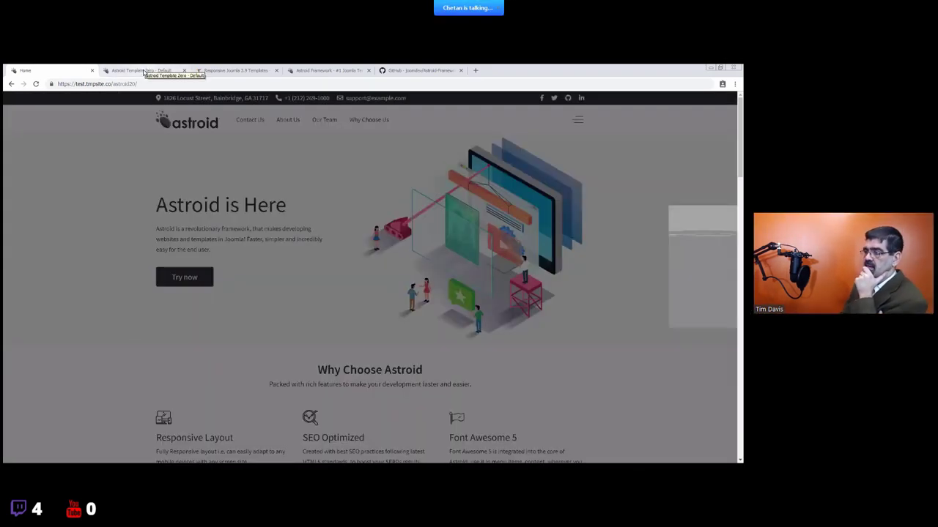
- Test the home page's off-canvas toggle and review the Toggle Visibility choices in the template, keeping Always
{"action": "left_click", "coordinate": [141, 70]}
{"action": "scroll", "coordinate": [377, 350], "scroll_direction": "down", "scroll_amount": 1}
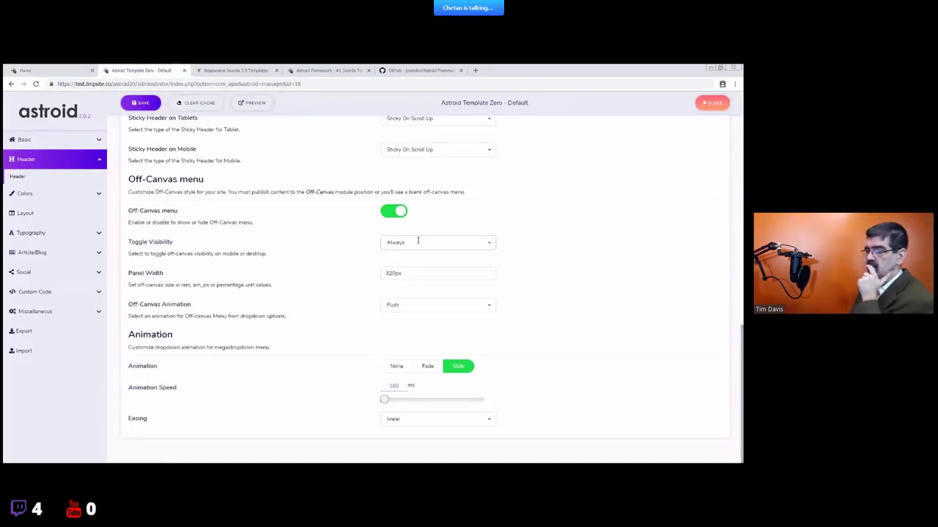
{"action": "left_click", "coordinate": [37, 70]}
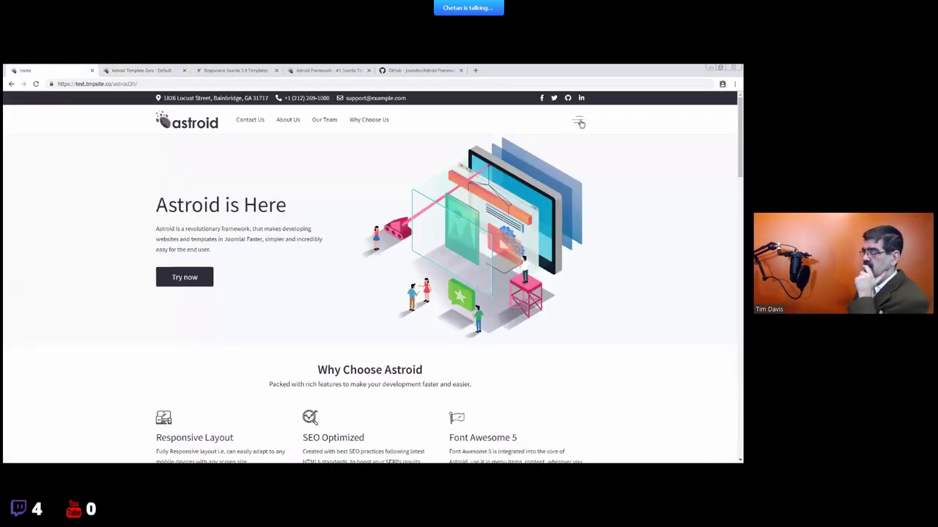
{"action": "left_click", "coordinate": [579, 123]}
{"action": "key", "text": "ctrl+Tab"}
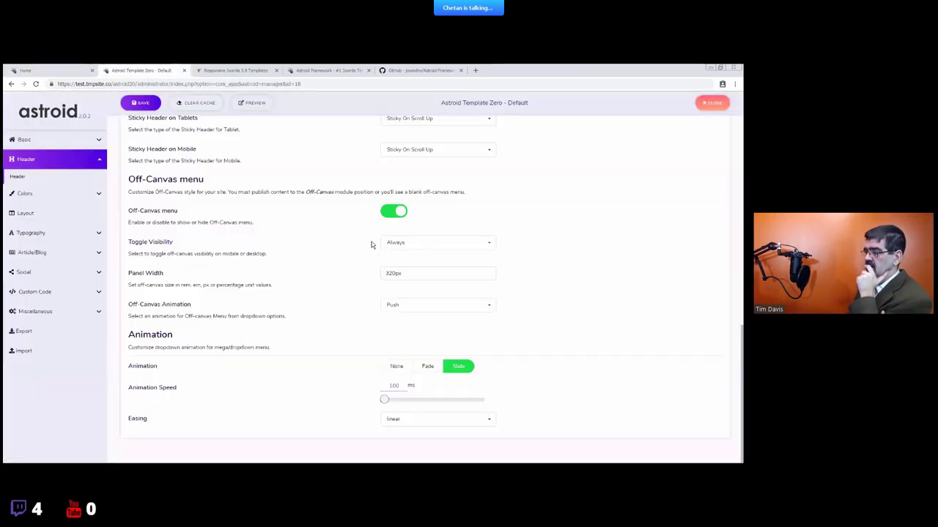
{"action": "left_click", "coordinate": [415, 242]}
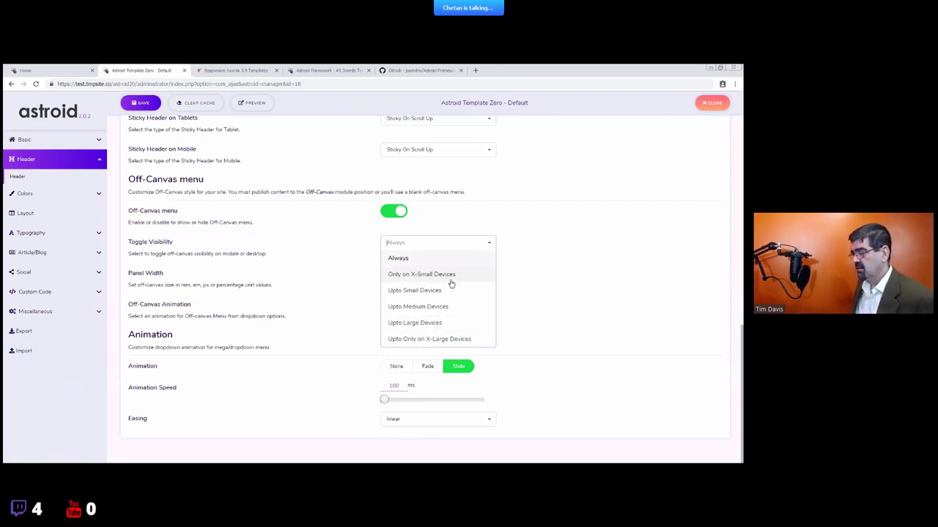
{"action": "left_click", "coordinate": [556, 274]}
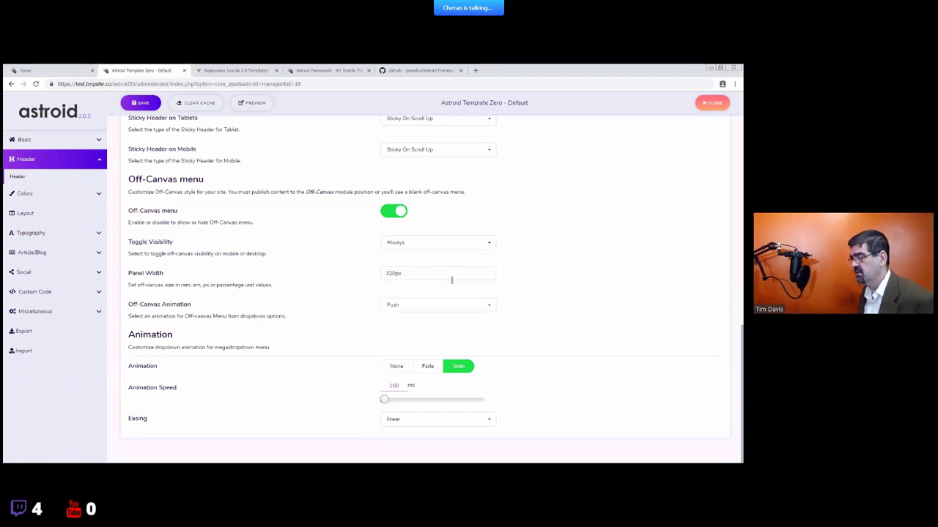
- Check the off-canvas panel on the home page, set its Panel Width to 500px, and save the template
{"action": "left_click", "coordinate": [77, 71]}
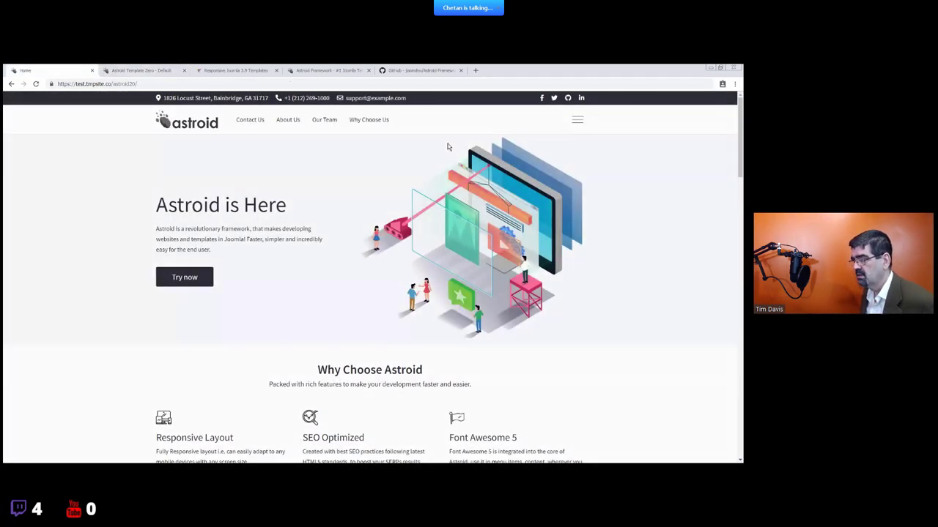
{"action": "left_click", "coordinate": [578, 119]}
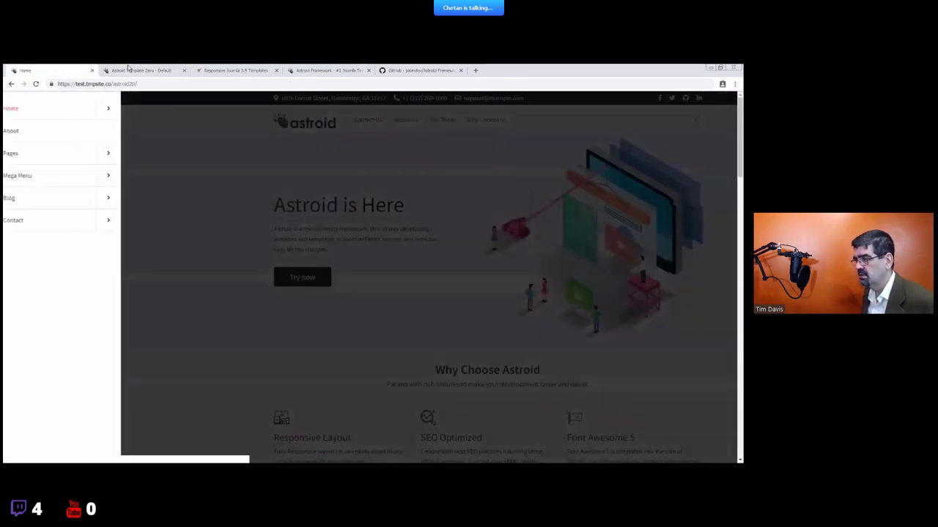
{"action": "left_click", "coordinate": [141, 71]}
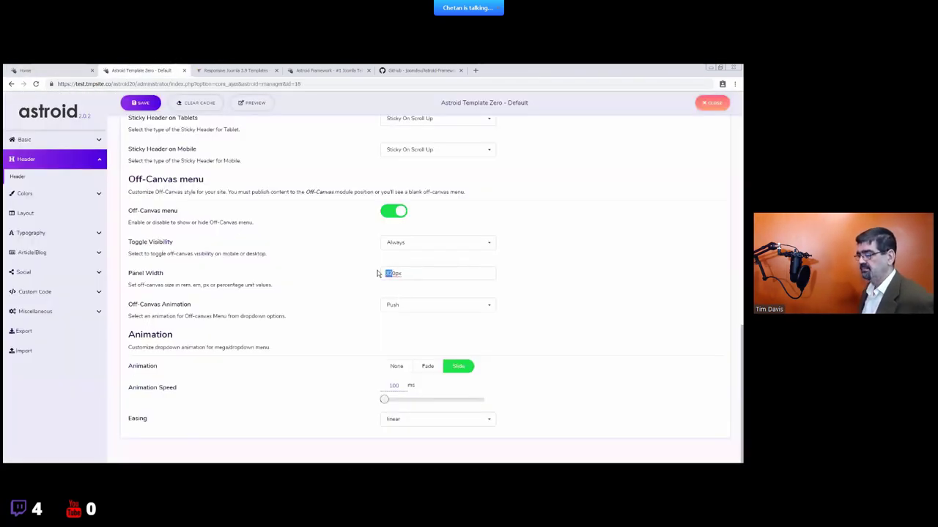
{"action": "type", "text": "500"}
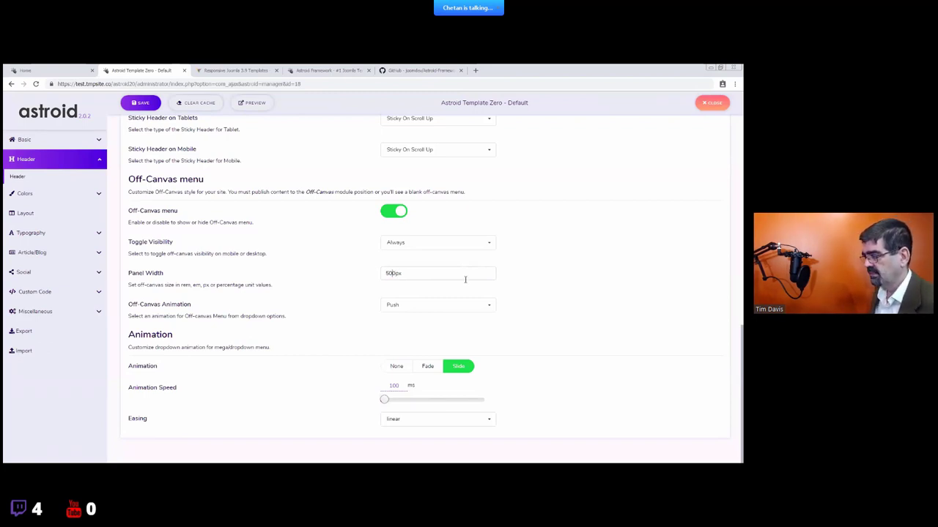
{"action": "left_click", "coordinate": [144, 102]}
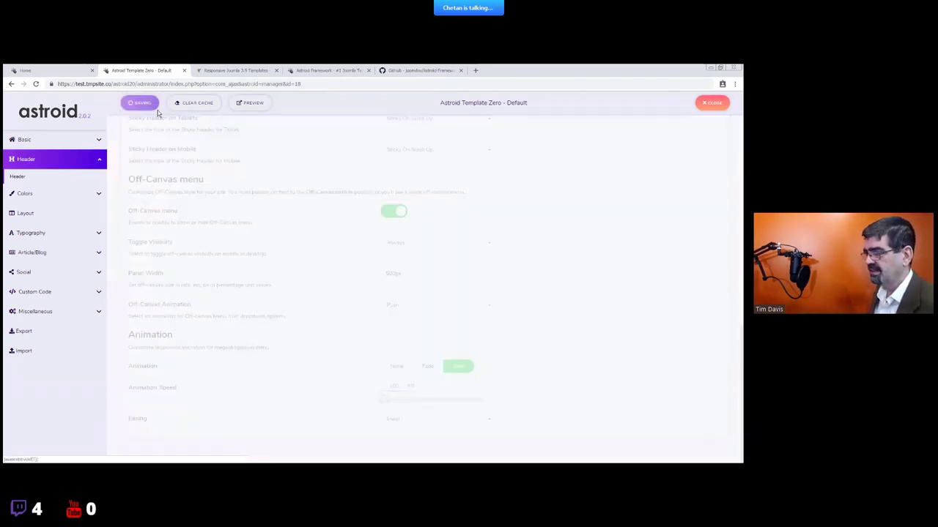
- Reload the home page and open the off-canvas menu to test the new panel width
{"action": "left_click", "coordinate": [70, 72]}
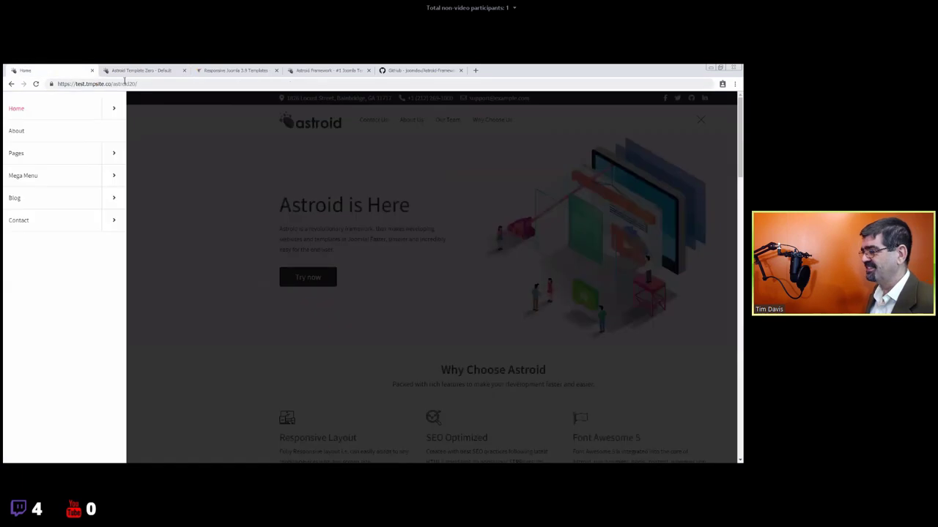
{"action": "left_click", "coordinate": [125, 82]}
{"action": "key", "text": "Return"}
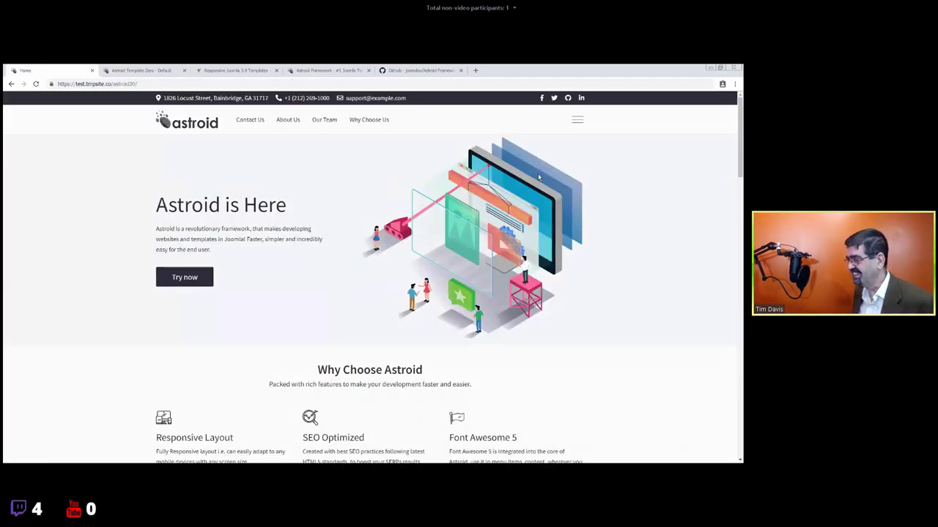
{"action": "left_click", "coordinate": [582, 119]}
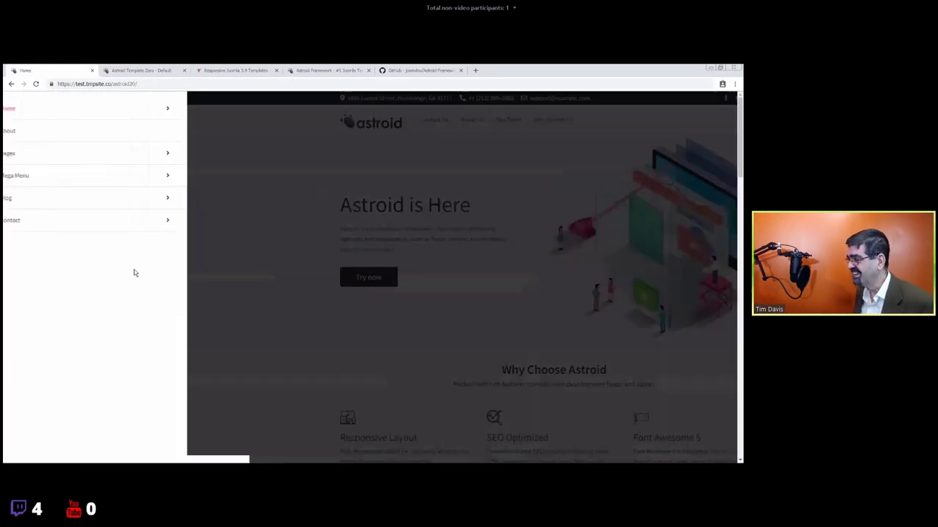
- Review the Off-Canvas Animation choices against the current effect on the home page, and set the animation to Slide in On Top
{"action": "left_click", "coordinate": [130, 70]}
{"action": "left_click", "coordinate": [412, 305]}
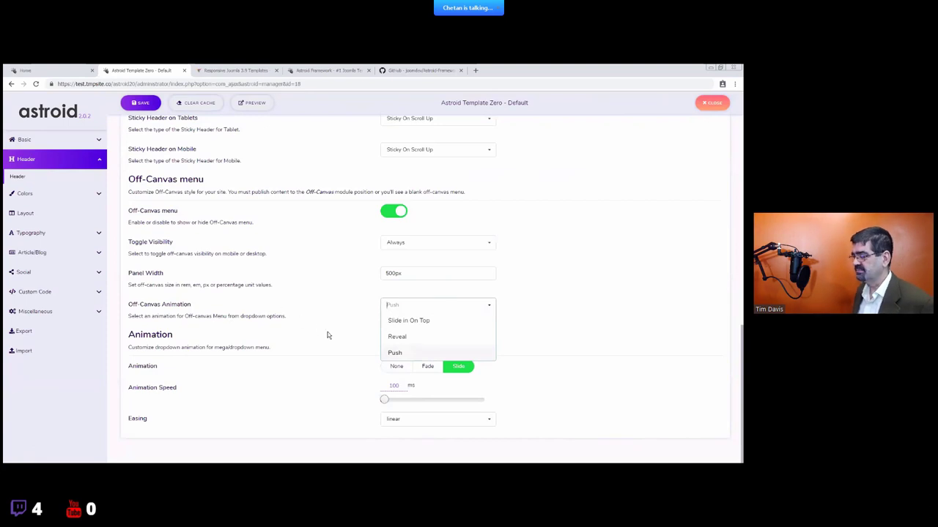
{"action": "left_click", "coordinate": [79, 68]}
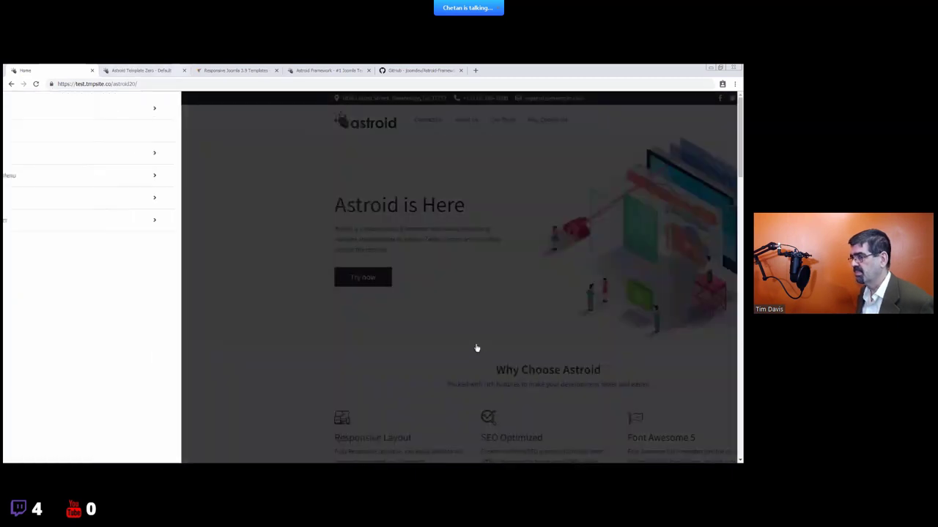
{"action": "left_click", "coordinate": [122, 70]}
{"action": "left_click", "coordinate": [419, 321]}
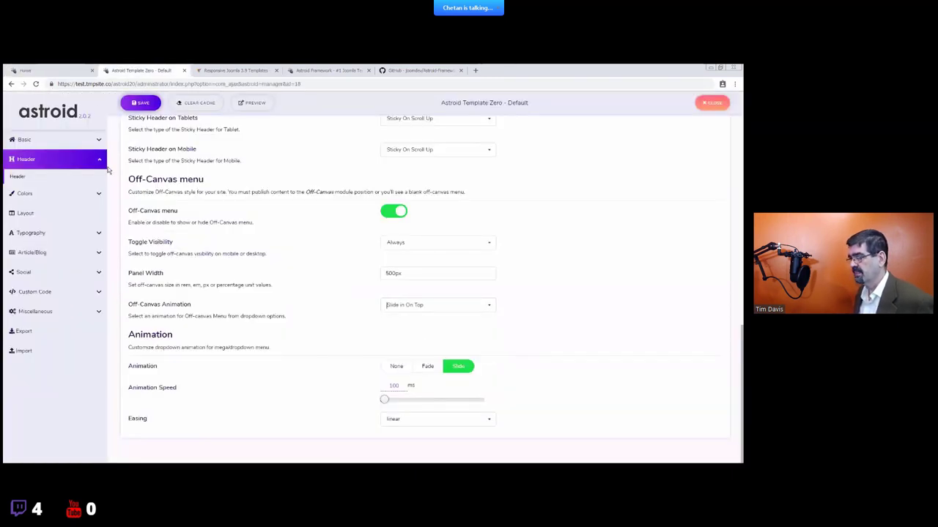
- Save the off-canvas menu settings and test opening and closing the off-canvas menu on the reloaded home page
{"action": "key", "text": "ctrl+s"}
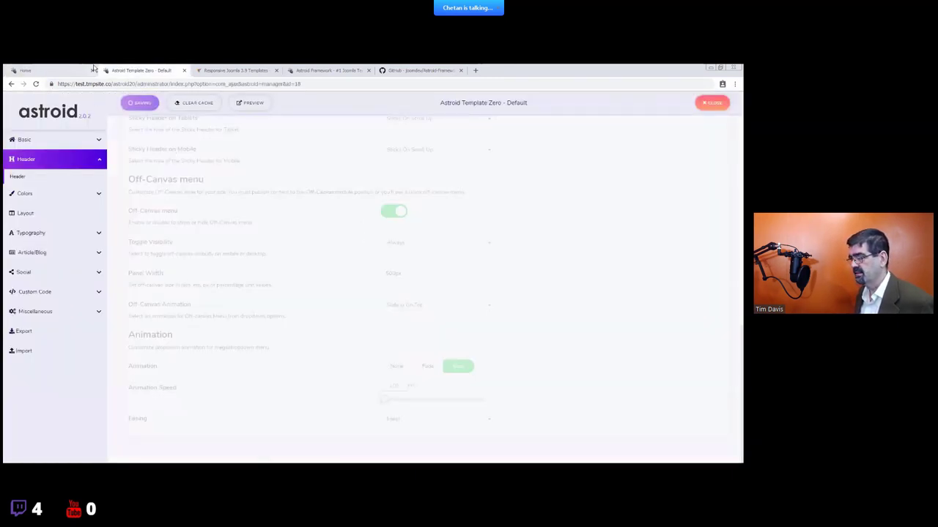
{"action": "left_click", "coordinate": [74, 69]}
{"action": "left_click", "coordinate": [150, 85]}
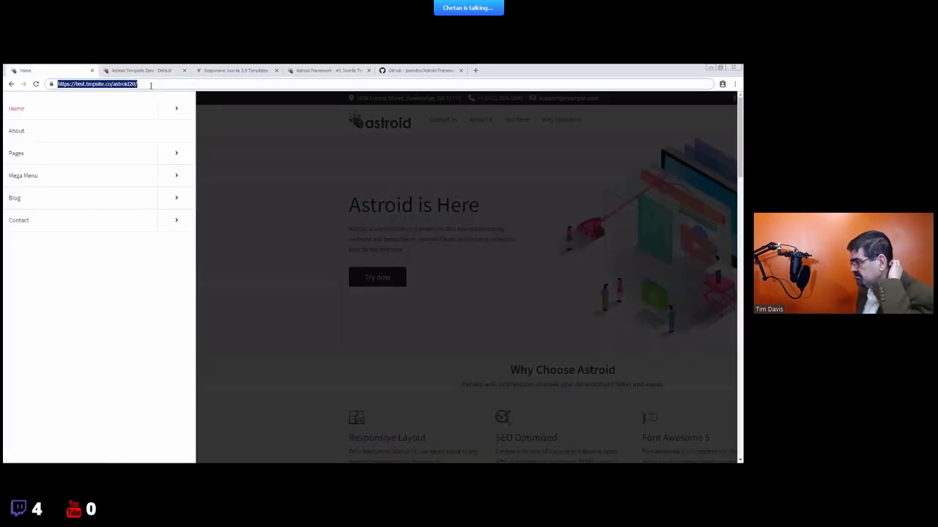
{"action": "key", "text": "Return"}
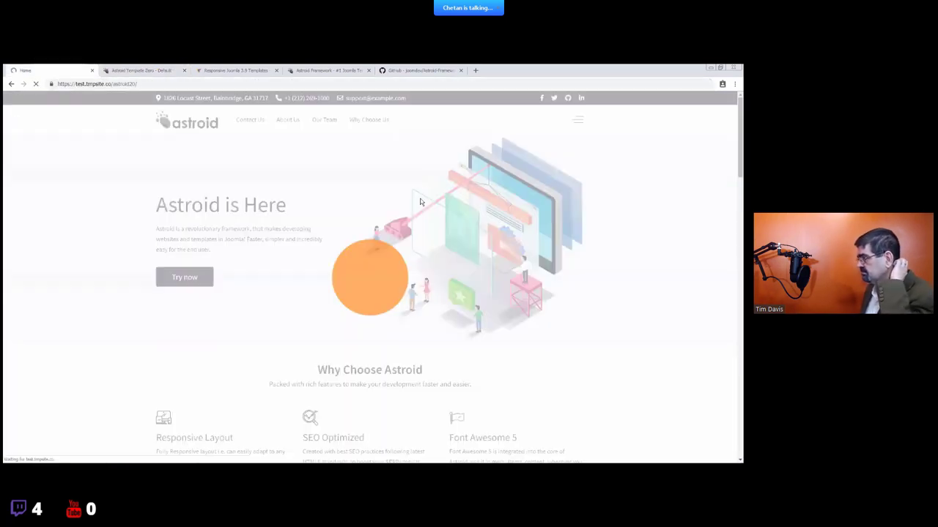
{"action": "left_click", "coordinate": [577, 120]}
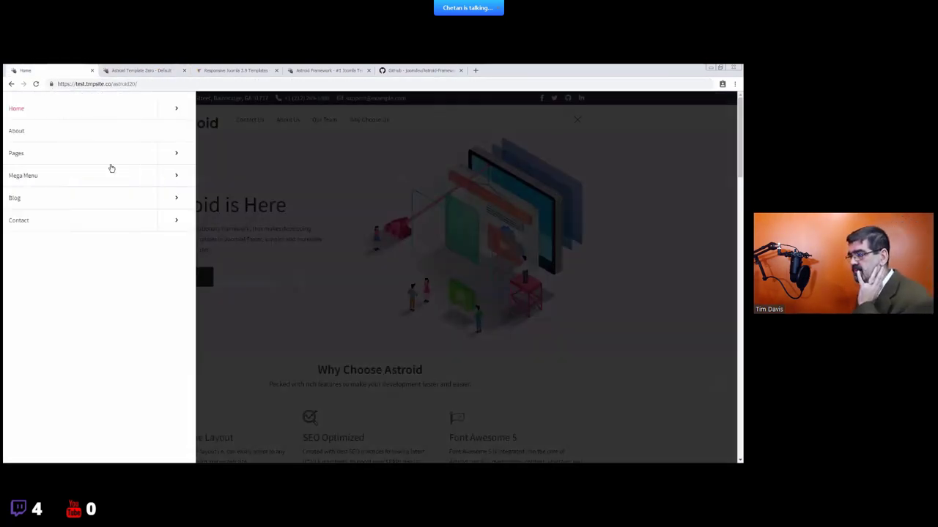
{"action": "left_click", "coordinate": [578, 120]}
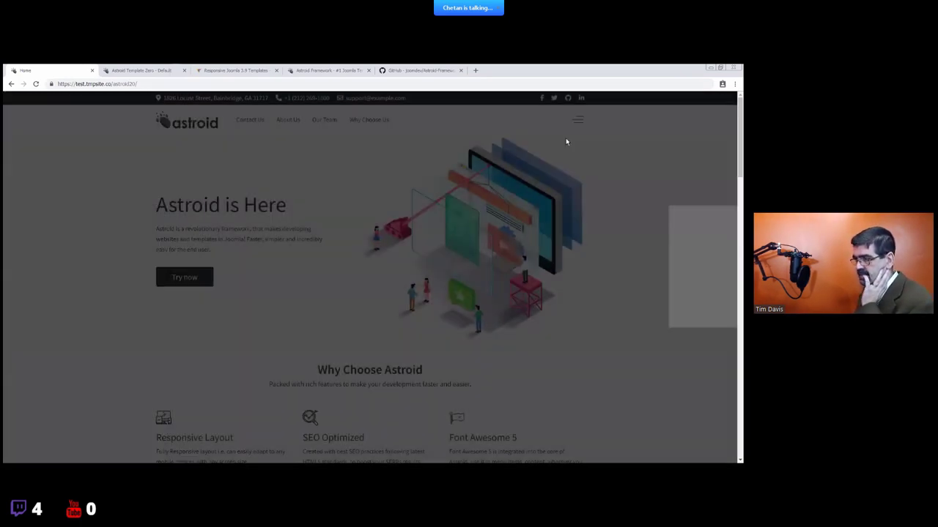
{"action": "left_click", "coordinate": [578, 120]}
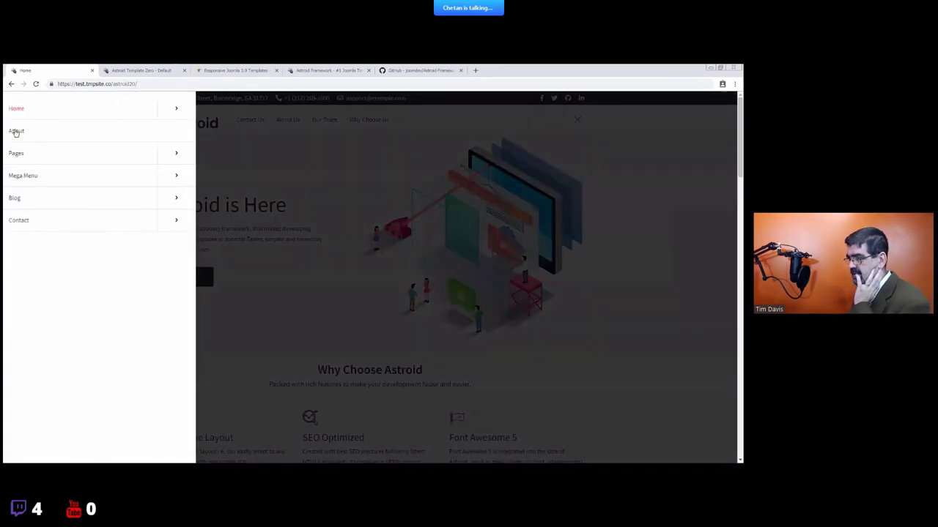
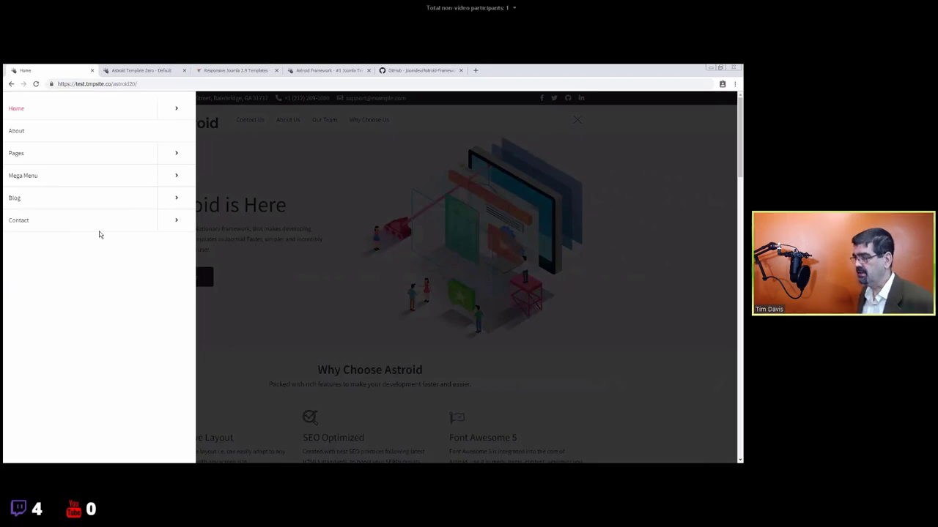
{"action": "left_click", "coordinate": [276, 271]}
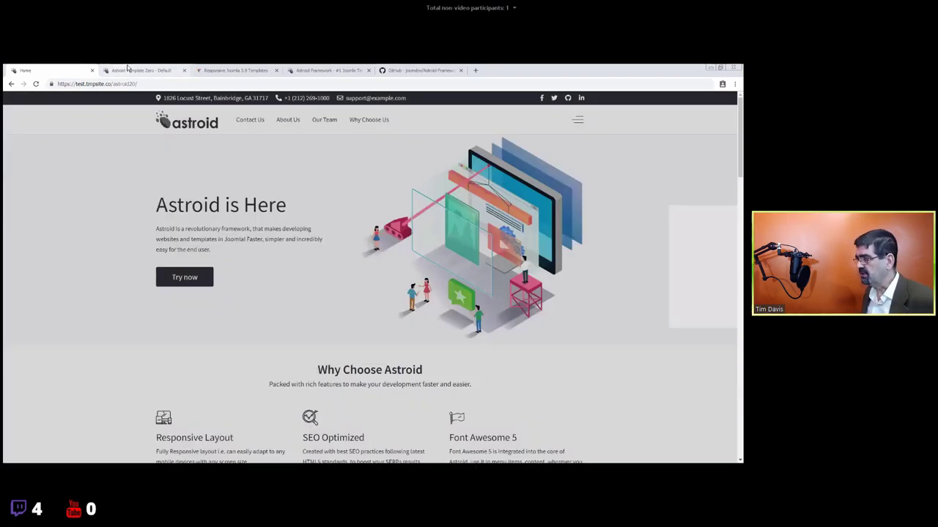
- Review the template's header settings, from the logo and sticky header options down to the off-canvas menu and dropdown animation
{"action": "left_click", "coordinate": [126, 69]}
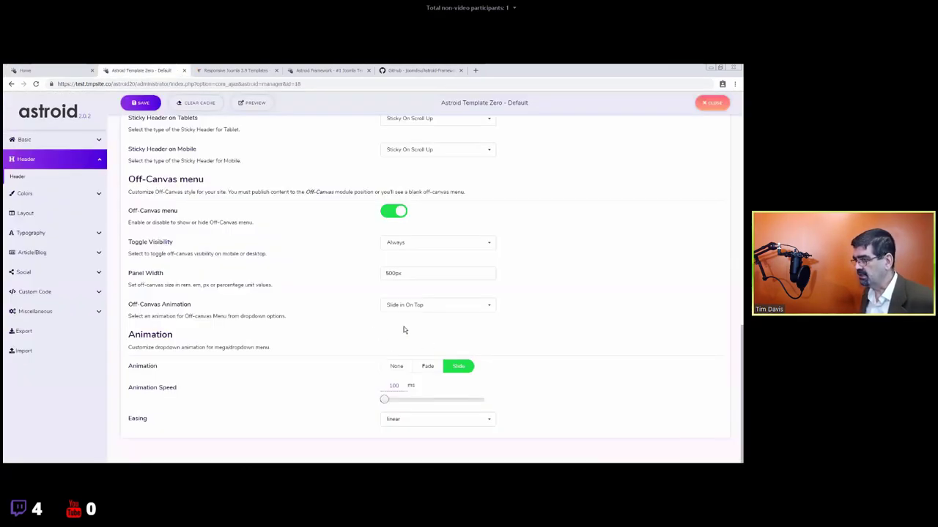
{"action": "scroll", "coordinate": [280, 245], "scroll_direction": "up", "scroll_amount": 10}
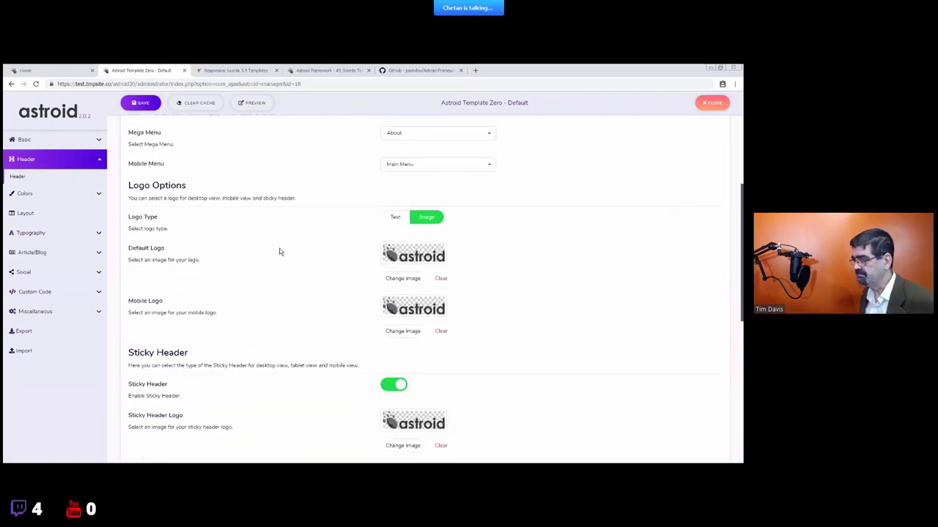
{"action": "scroll", "coordinate": [279, 252], "scroll_direction": "down", "scroll_amount": 2}
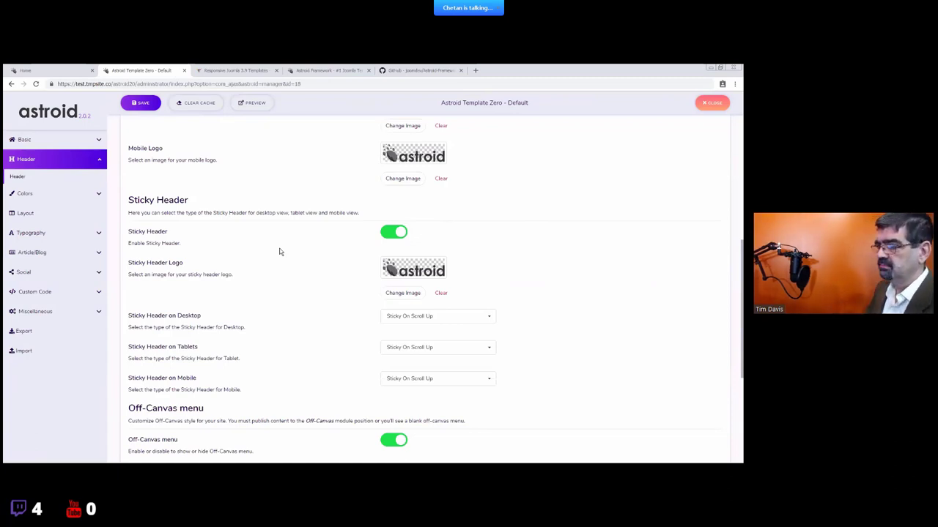
{"action": "scroll", "coordinate": [280, 252], "scroll_direction": "down", "scroll_amount": 3}
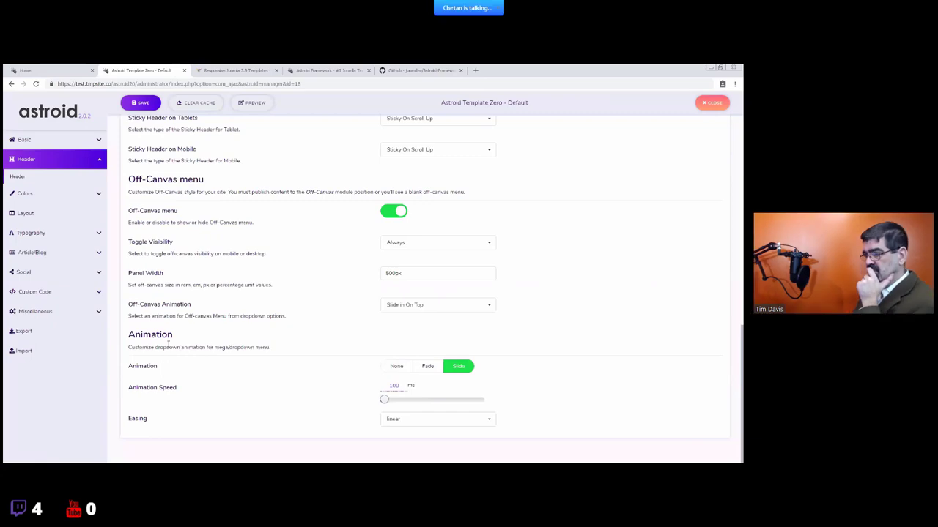
{"action": "scroll", "coordinate": [252, 337], "scroll_direction": "up", "scroll_amount": 3}
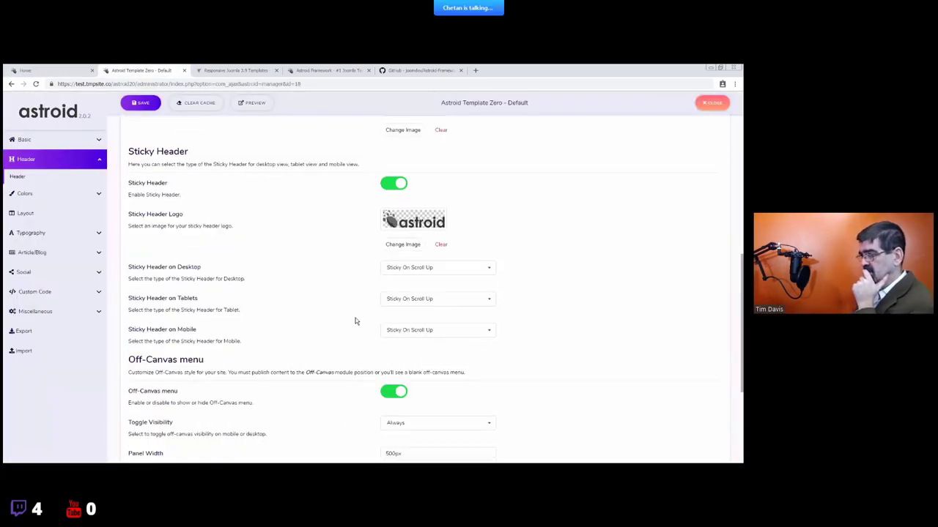
{"action": "scroll", "coordinate": [354, 321], "scroll_direction": "down", "scroll_amount": 3}
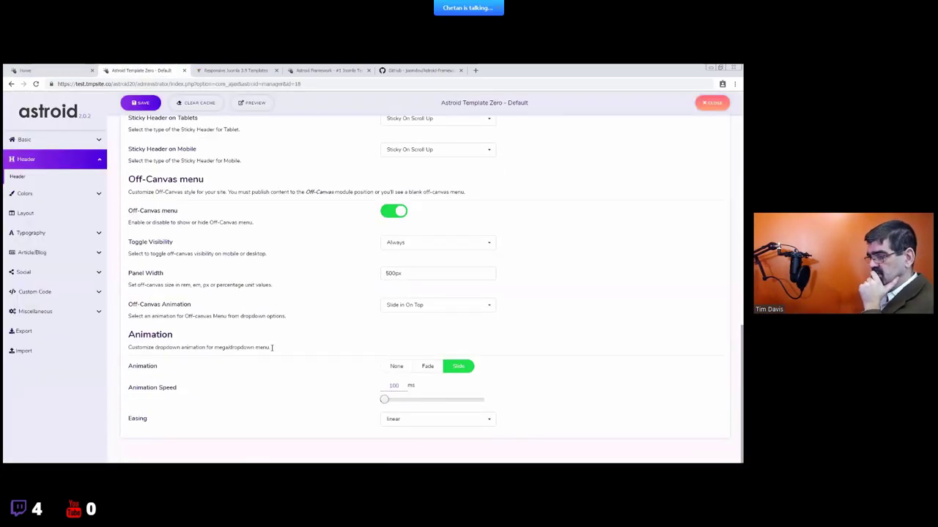
{"action": "key", "text": "ctrl+shift+Tab"}
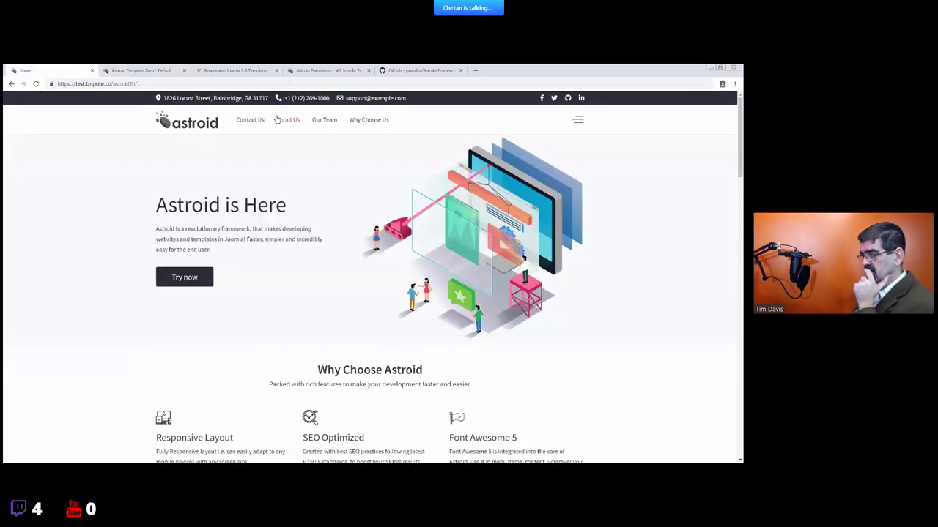
{"action": "key", "text": "ctrl+Tab"}
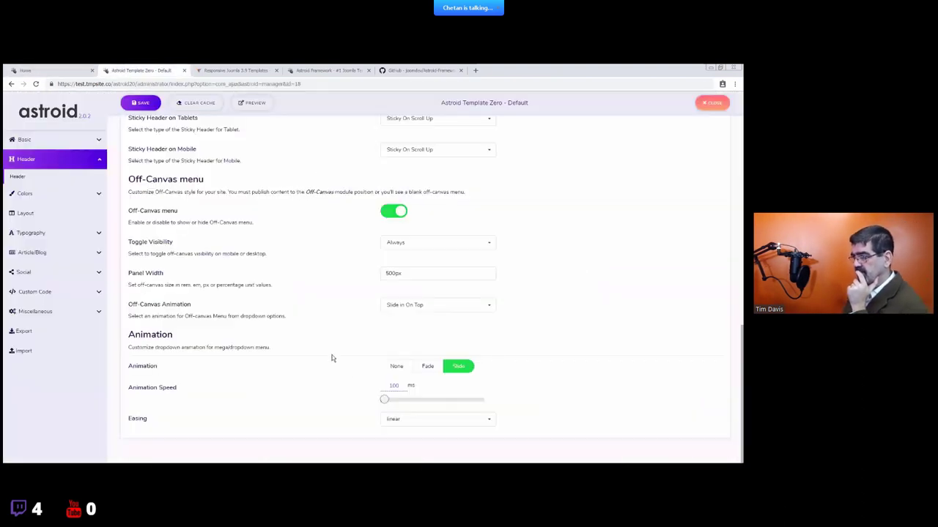
{"action": "left_click", "coordinate": [426, 370]}
{"action": "left_click", "coordinate": [456, 366]}
{"action": "left_click", "coordinate": [431, 420]}
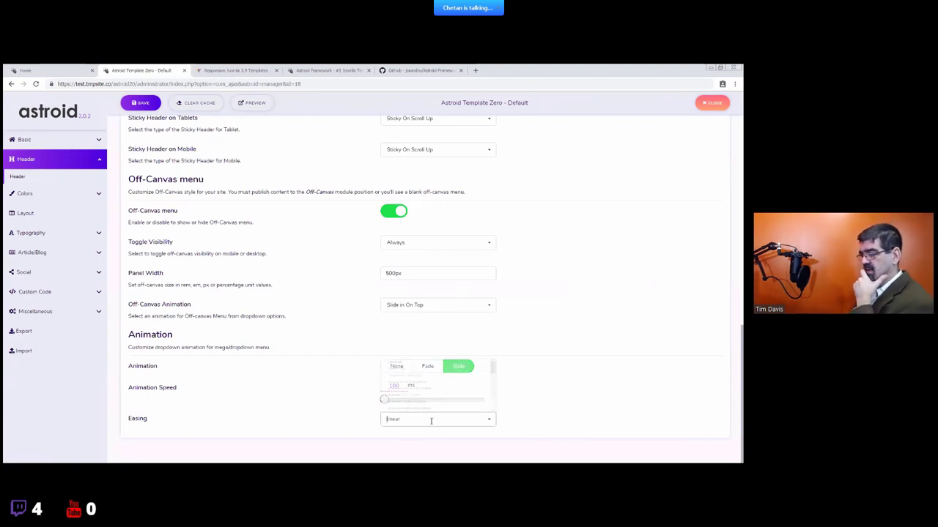
{"action": "scroll", "coordinate": [440, 377], "scroll_direction": "down", "scroll_amount": 10}
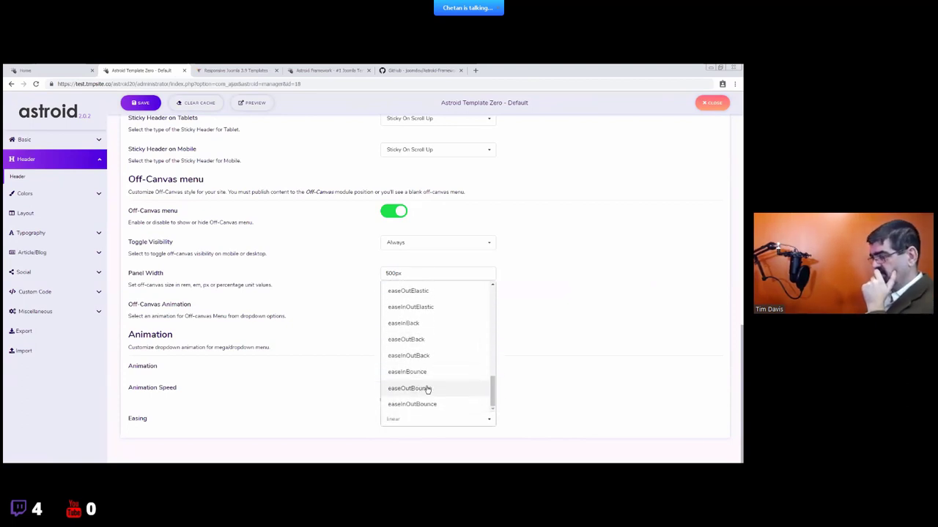
{"action": "left_click", "coordinate": [450, 376]}
- Set the header's Mega Menu to Main Menu
{"action": "scroll", "coordinate": [477, 352], "scroll_direction": "up", "scroll_amount": 5}
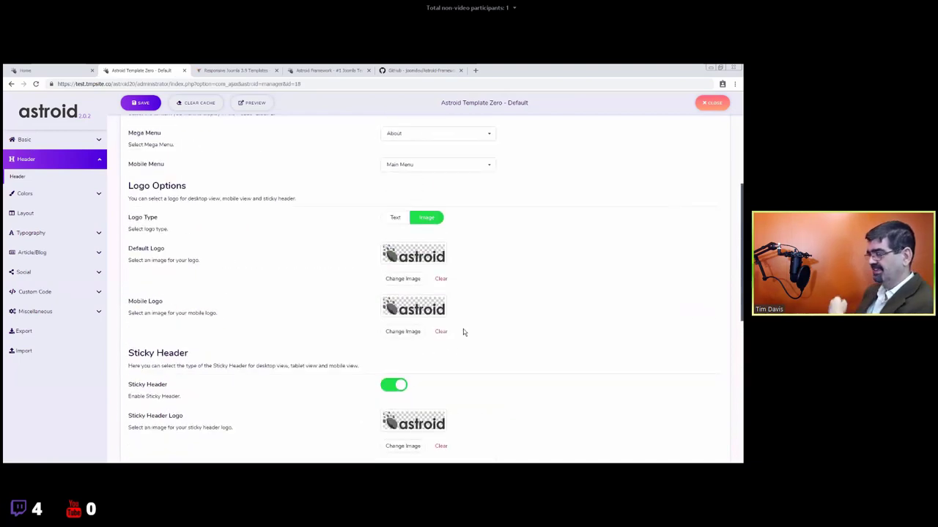
{"action": "scroll", "coordinate": [463, 332], "scroll_direction": "up", "scroll_amount": 4}
{"action": "scroll", "coordinate": [445, 342], "scroll_direction": "down", "scroll_amount": 2}
{"action": "left_click", "coordinate": [414, 266]}
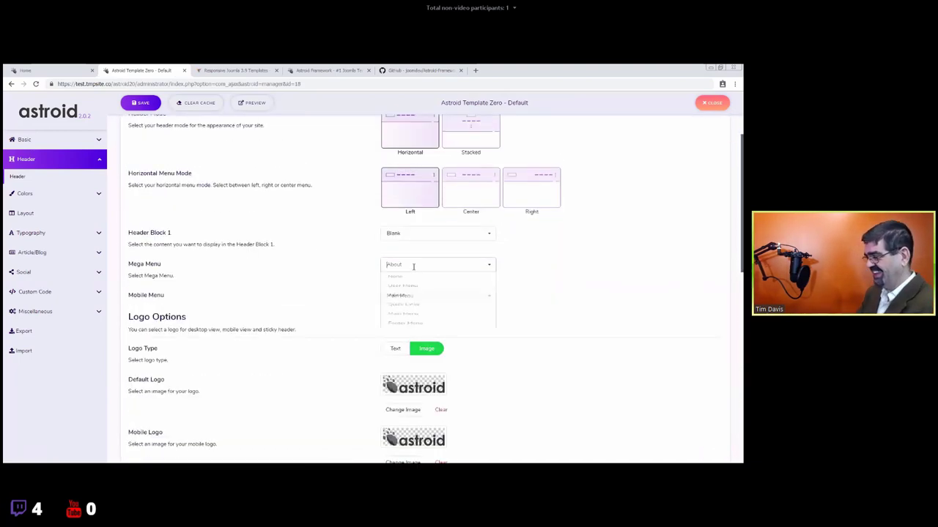
{"action": "left_click", "coordinate": [443, 325]}
- Set the dropdown animation's easing to easeOutBack and its speed to 150 ms
{"action": "scroll", "coordinate": [513, 371], "scroll_direction": "down", "scroll_amount": 10}
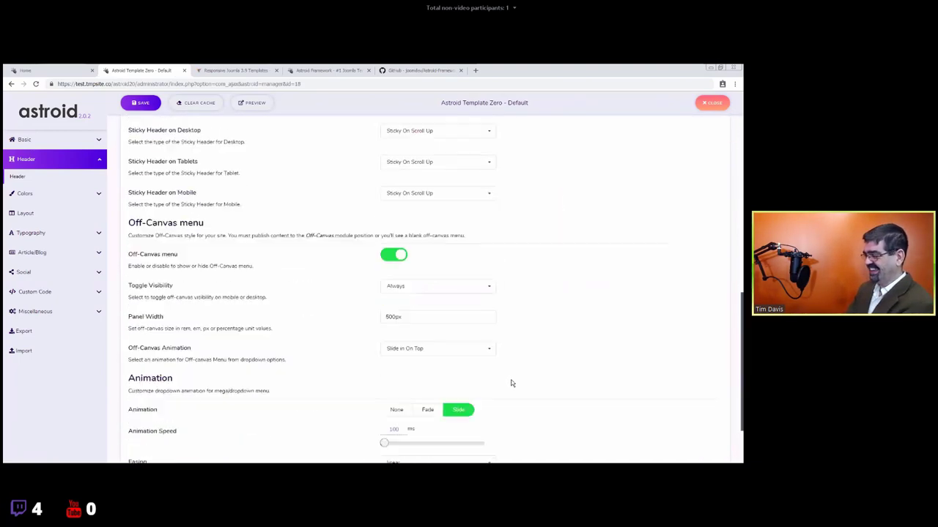
{"action": "scroll", "coordinate": [484, 395], "scroll_direction": "down", "scroll_amount": 2}
{"action": "left_click", "coordinate": [450, 418]}
{"action": "scroll", "coordinate": [447, 337], "scroll_direction": "down", "scroll_amount": 3}
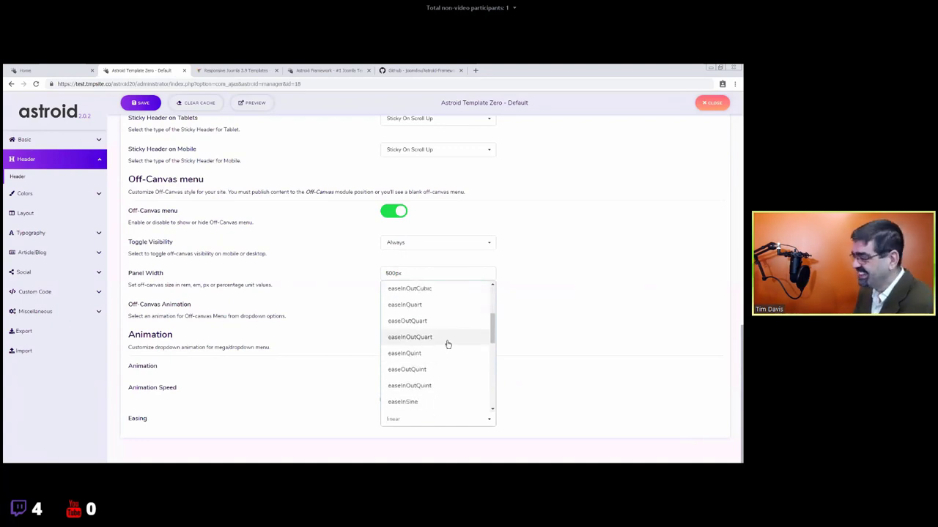
{"action": "scroll", "coordinate": [447, 344], "scroll_direction": "down", "scroll_amount": 4}
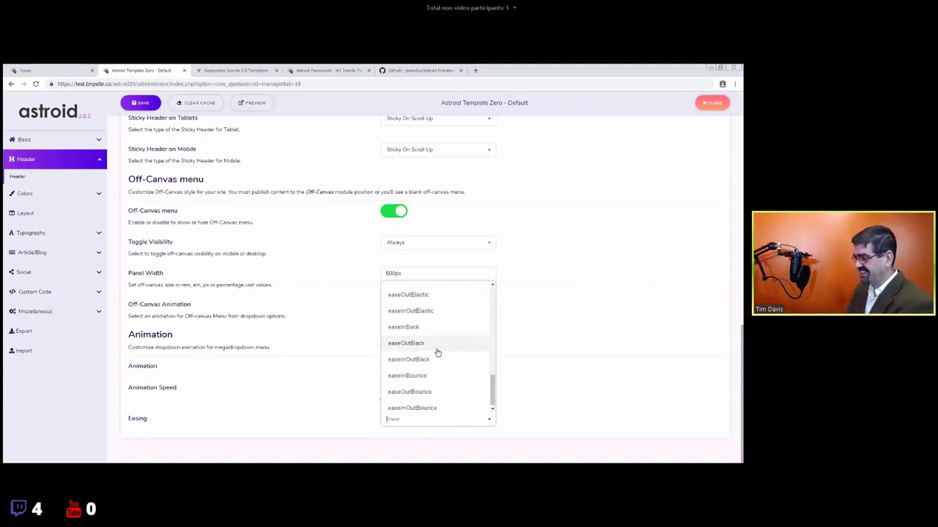
{"action": "left_click", "coordinate": [429, 342]}
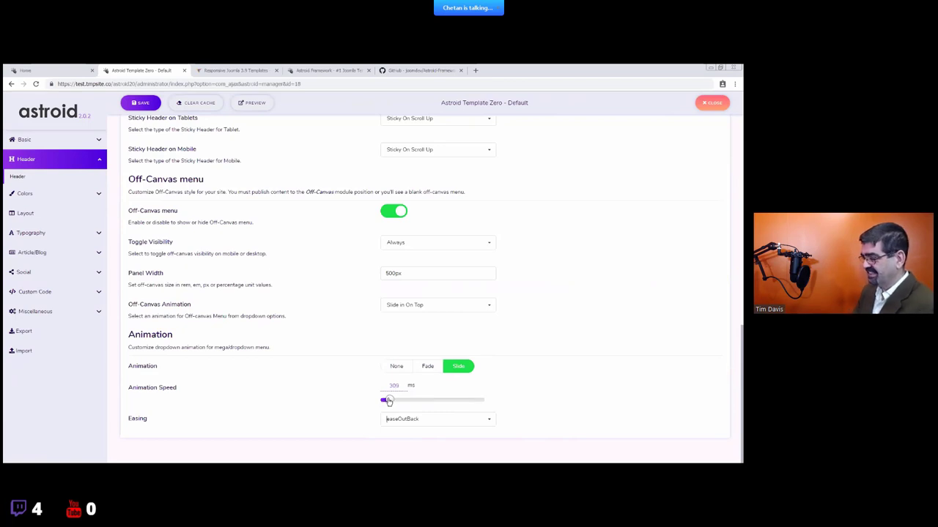
{"action": "left_click_drag", "start_coordinate": [403, 386], "coordinate": [382, 386]}
{"action": "key", "text": "BackSpace"}
{"action": "type", "text": "150"}
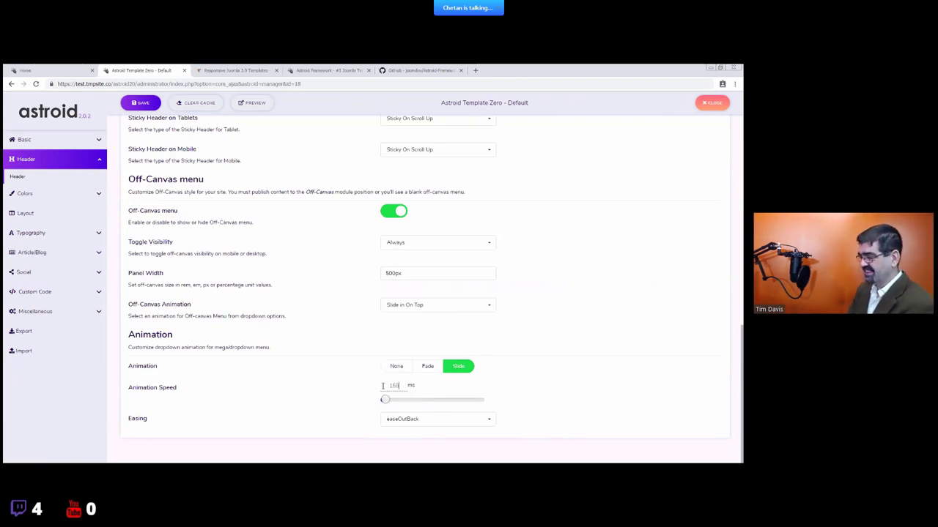
- Save the header settings and test the main menu's dropdowns on the reloaded home page
{"action": "left_click", "coordinate": [142, 104]}
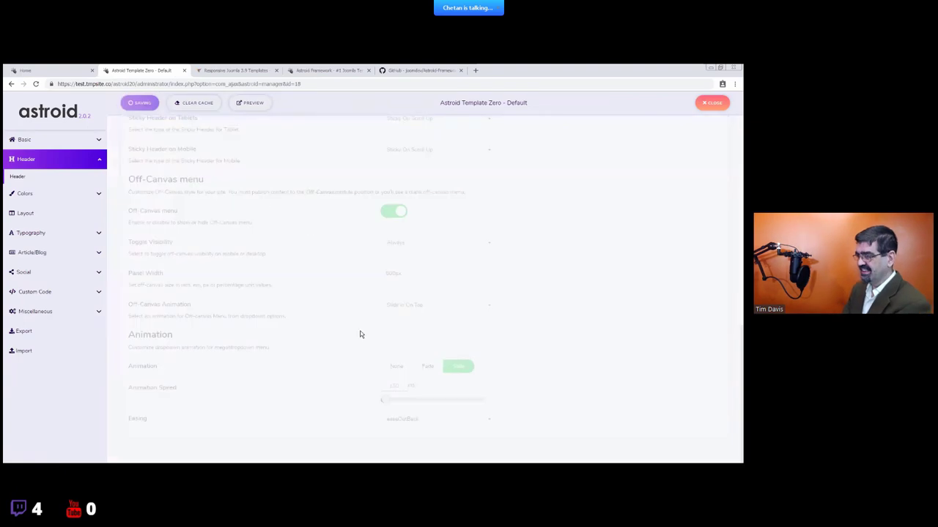
{"action": "left_click", "coordinate": [58, 70]}
{"action": "left_click", "coordinate": [136, 84]}
{"action": "key", "text": "Return"}
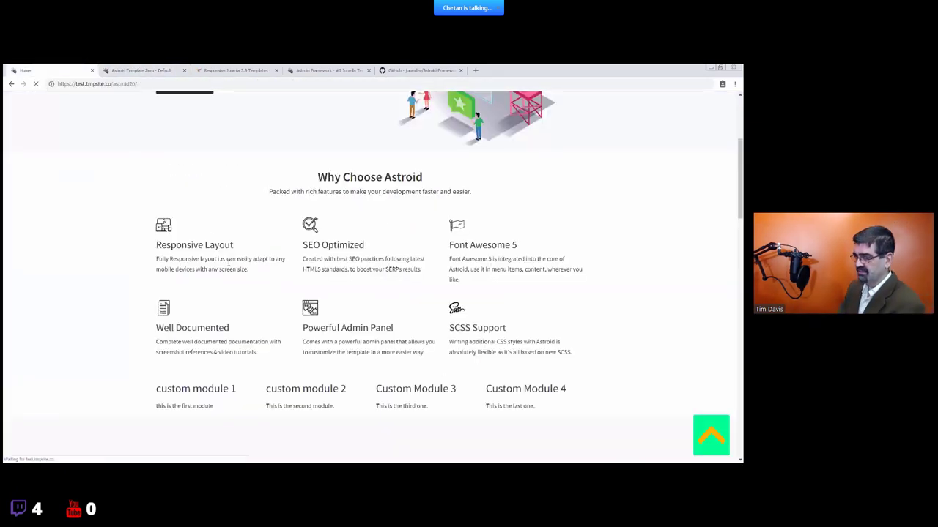
{"action": "scroll", "coordinate": [230, 271], "scroll_direction": "up", "scroll_amount": 2}
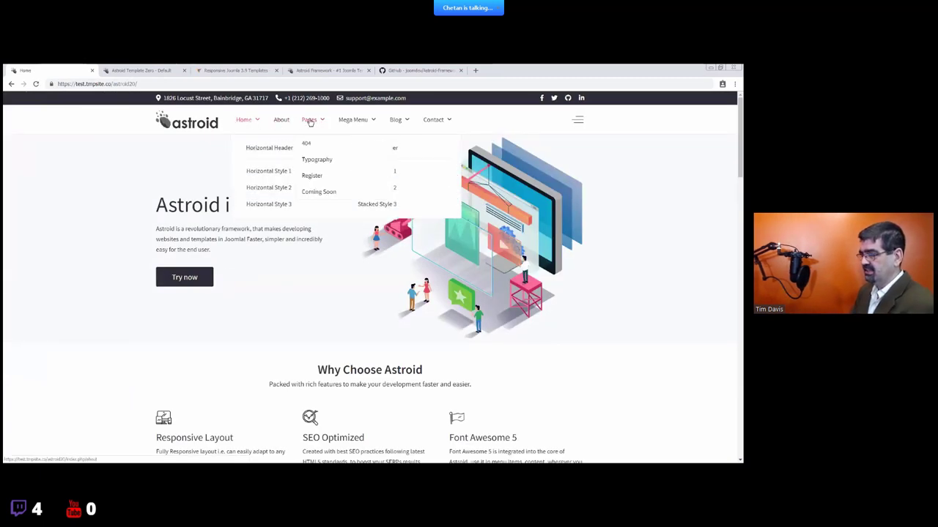
- Change the dropdown animation to Fade with easeInOutBounce easing and a speed of 1000 ms
{"action": "key", "text": "ctrl+Tab"}
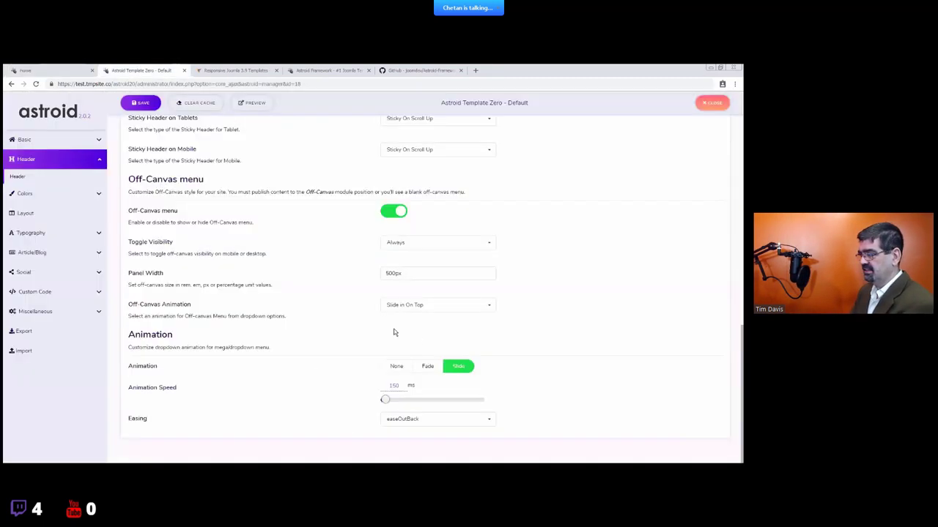
{"action": "left_click", "coordinate": [437, 364]}
{"action": "left_click", "coordinate": [463, 419]}
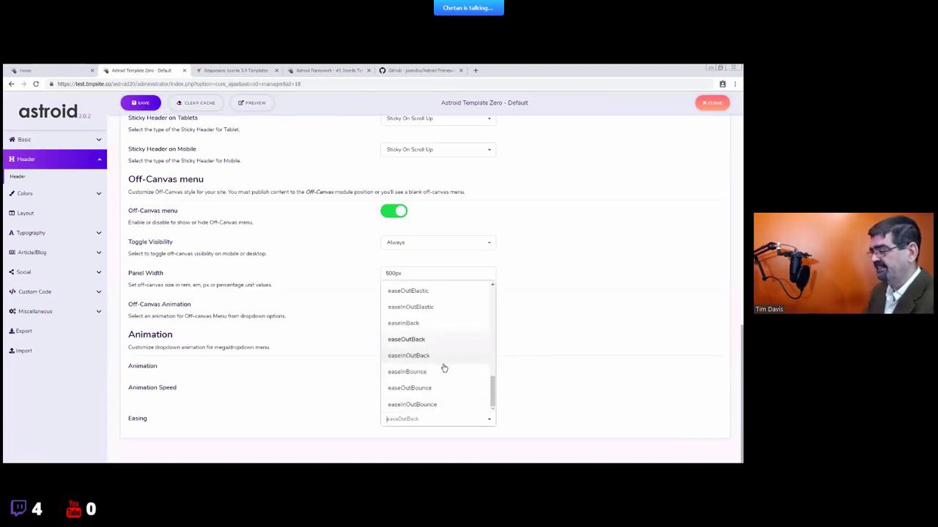
{"action": "left_click", "coordinate": [425, 404]}
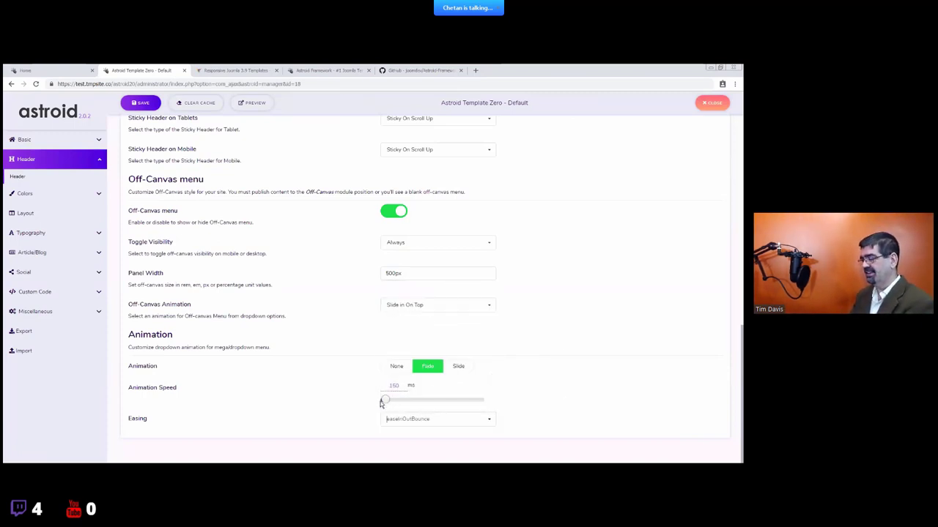
{"action": "left_click_drag", "start_coordinate": [382, 402], "coordinate": [410, 401]}
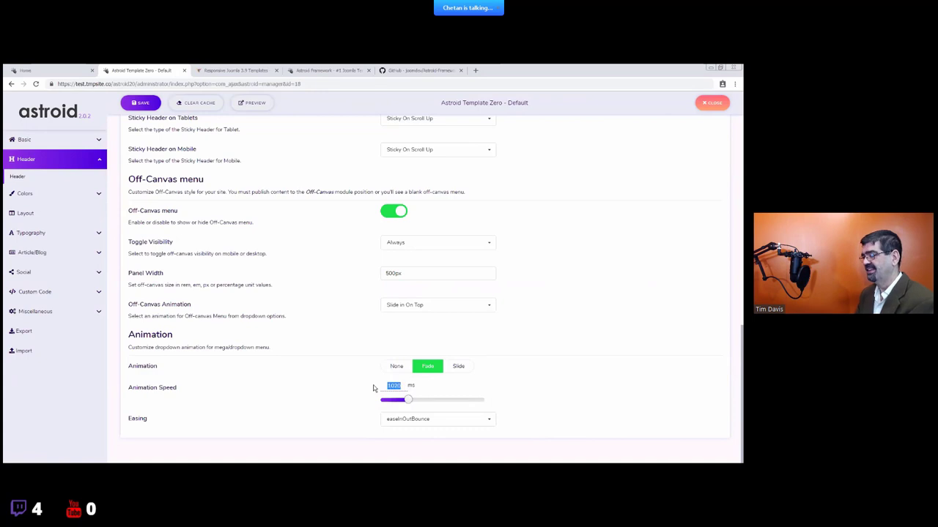
{"action": "type", "text": "1000"}
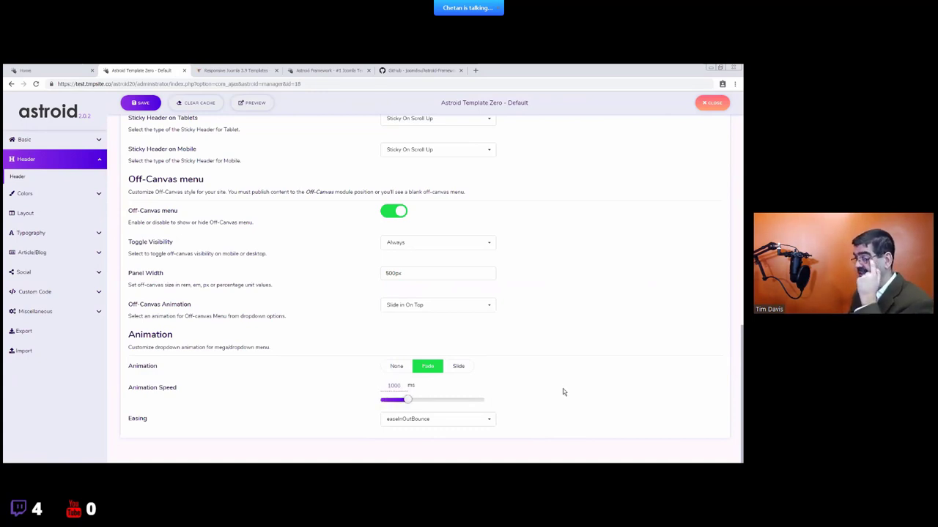
- Save the Fade animation settings and preview the Home dropdown on the site's home page
{"action": "left_click", "coordinate": [132, 102]}
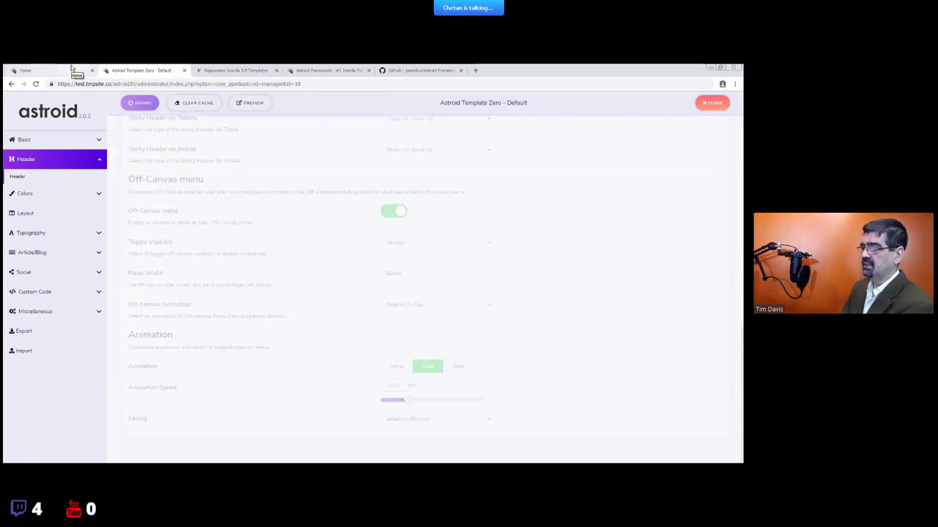
{"action": "left_click", "coordinate": [72, 70]}
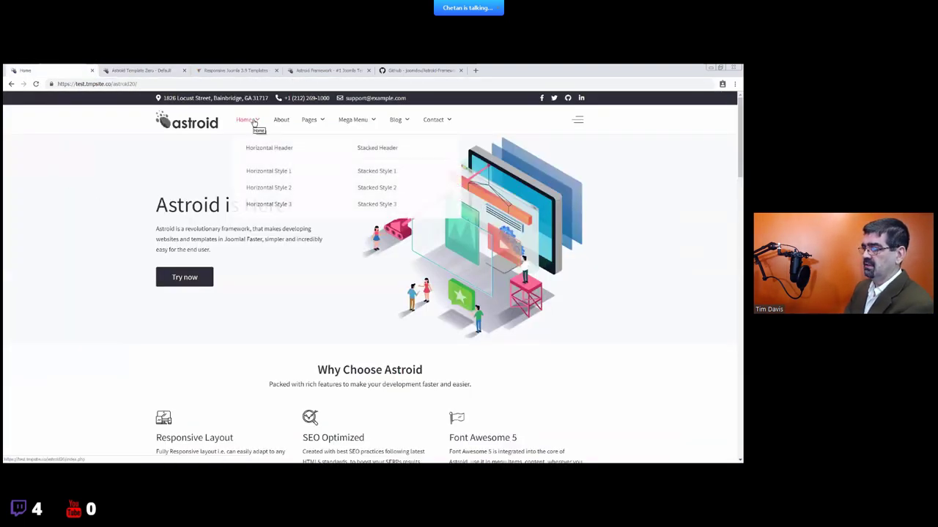
- Reduce the speed of the Fade dropdown animation in the header settings and save the template
{"action": "mouse_move", "coordinate": [306, 122]}
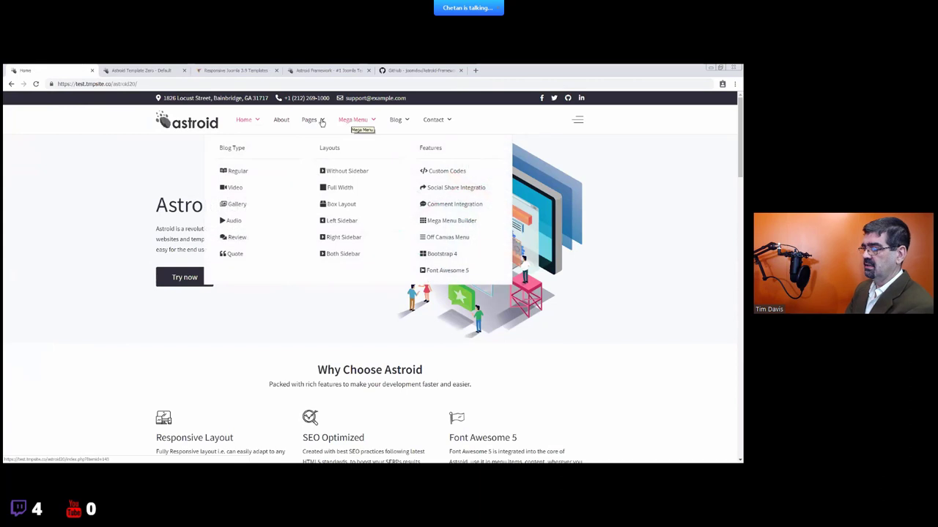
{"action": "key", "text": "ctrl+Tab"}
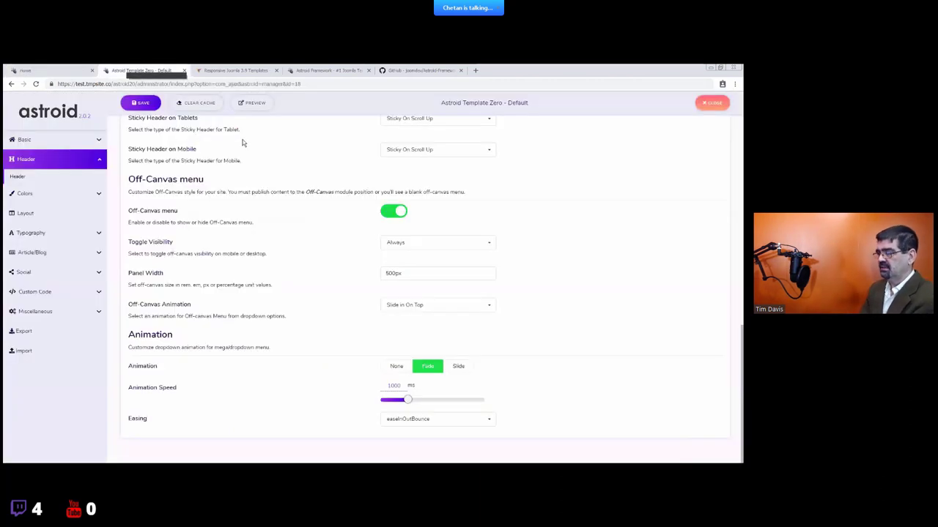
{"action": "left_click_drag", "start_coordinate": [407, 399], "coordinate": [393, 399]}
{"action": "scroll", "coordinate": [318, 335], "scroll_direction": "up", "scroll_amount": 10}
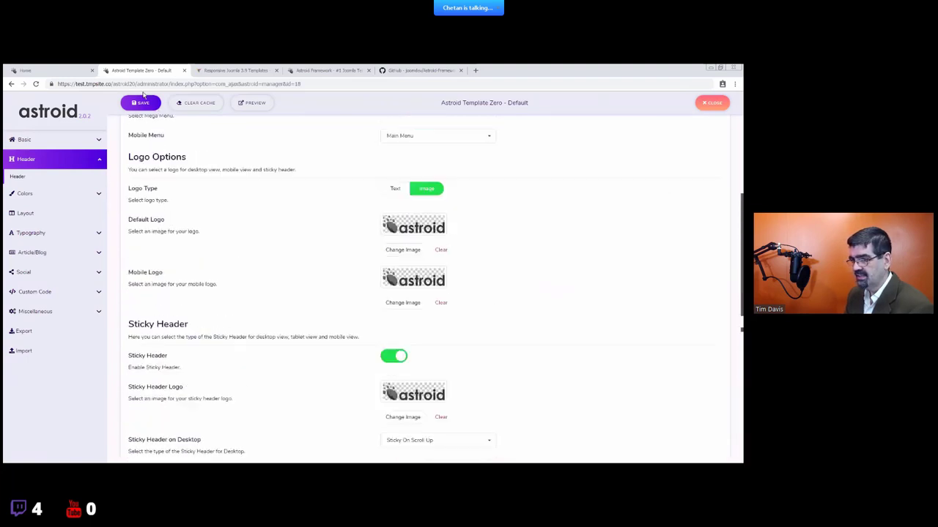
{"action": "left_click", "coordinate": [139, 103]}
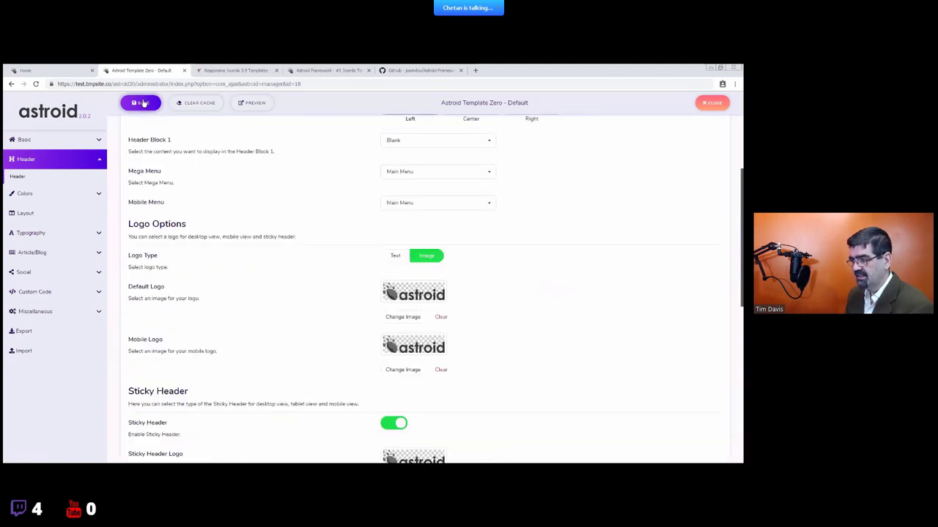
- Open the template's color settings and examine the Body and Header options, including the logo text, tag line and sticky header background colors
{"action": "left_click", "coordinate": [33, 195]}
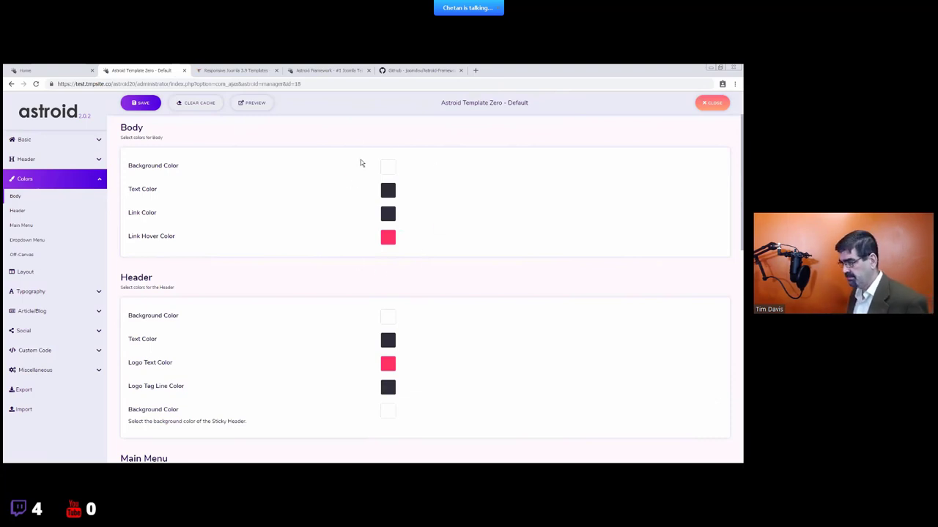
{"action": "scroll", "coordinate": [344, 213], "scroll_direction": "down", "scroll_amount": 2}
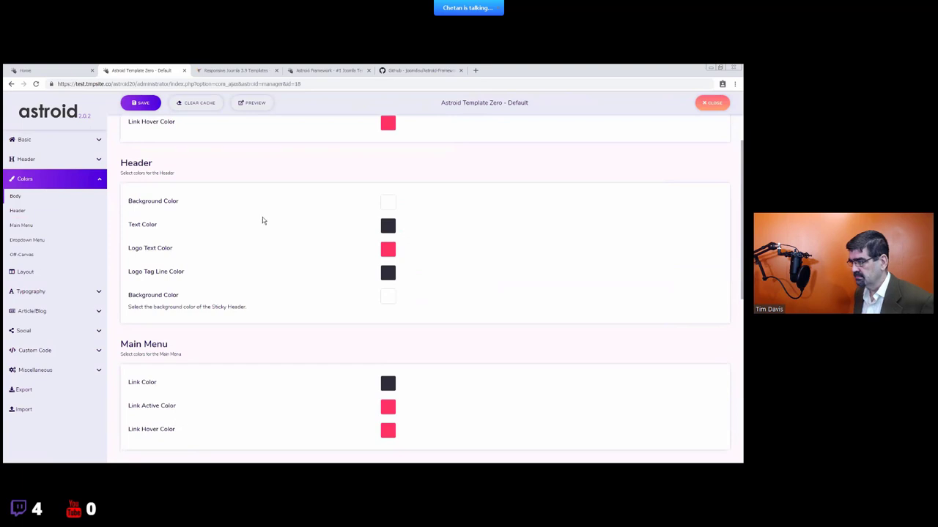
{"action": "left_click_drag", "start_coordinate": [173, 205], "coordinate": [329, 213]}
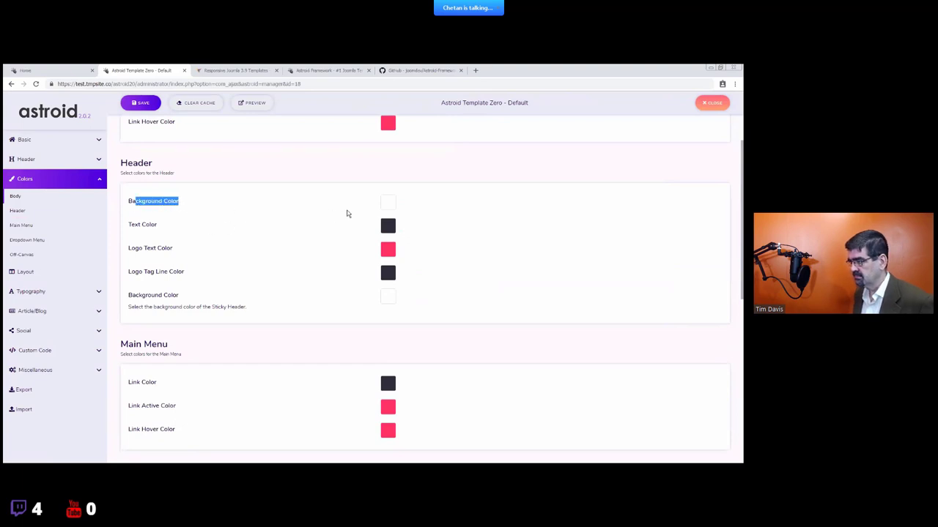
{"action": "left_click_drag", "start_coordinate": [135, 228], "coordinate": [198, 230]}
{"action": "left_click", "coordinate": [136, 253]}
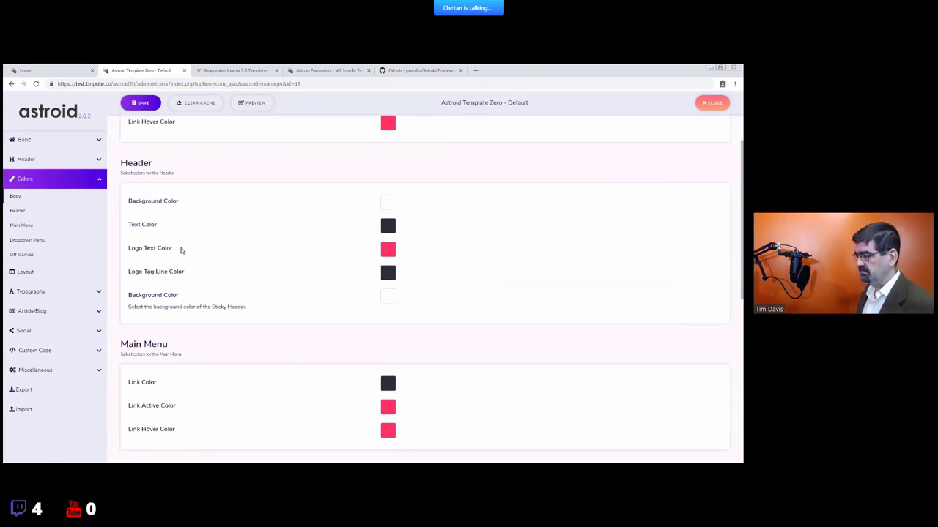
{"action": "left_click_drag", "start_coordinate": [134, 249], "coordinate": [241, 242]}
{"action": "left_click_drag", "start_coordinate": [131, 274], "coordinate": [194, 276]}
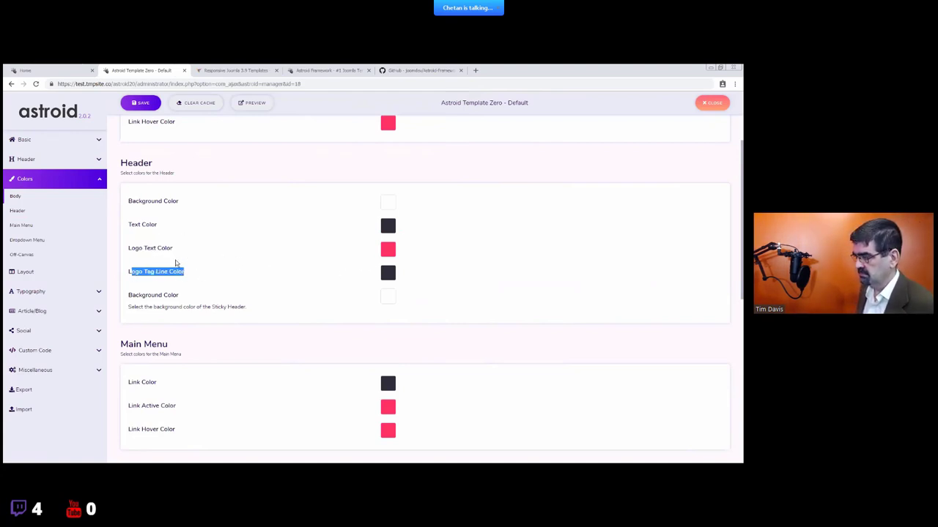
{"action": "left_click_drag", "start_coordinate": [138, 249], "coordinate": [176, 249]}
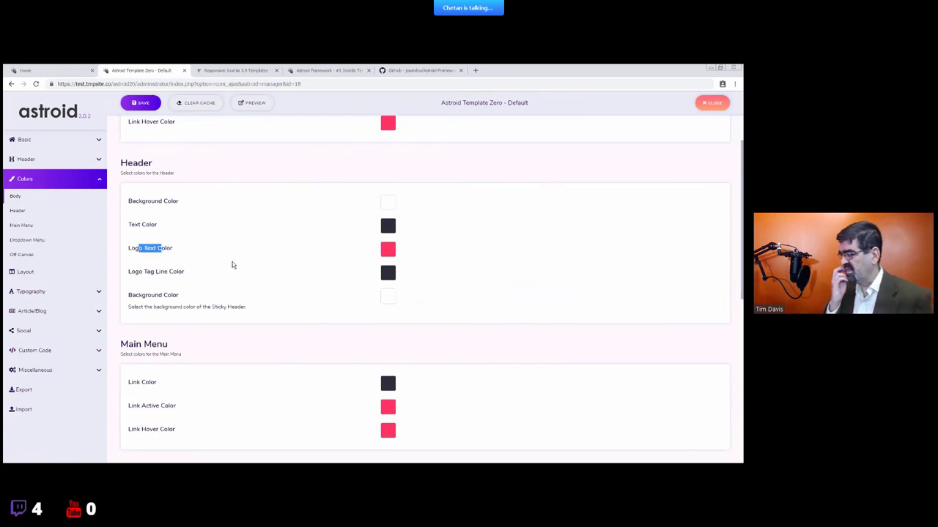
{"action": "scroll", "coordinate": [332, 261], "scroll_direction": "down", "scroll_amount": 1}
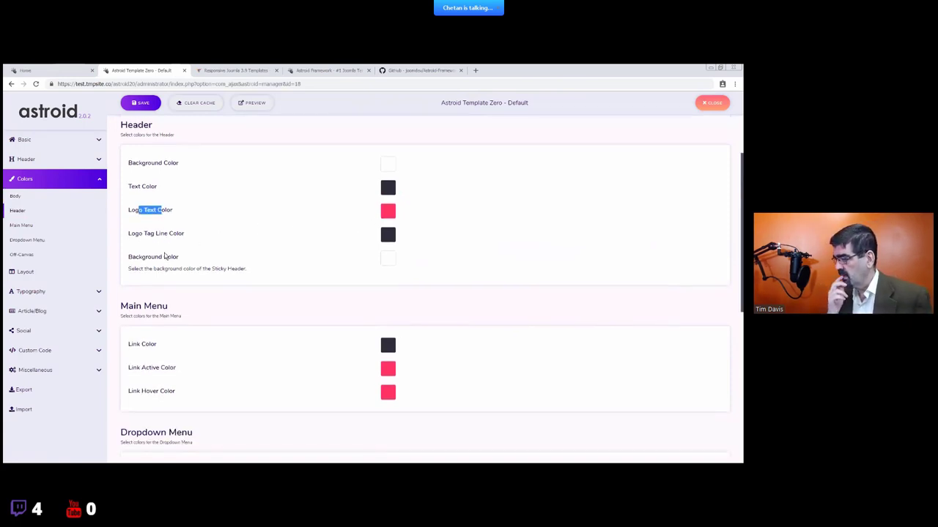
{"action": "left_click_drag", "start_coordinate": [138, 257], "coordinate": [248, 276]}
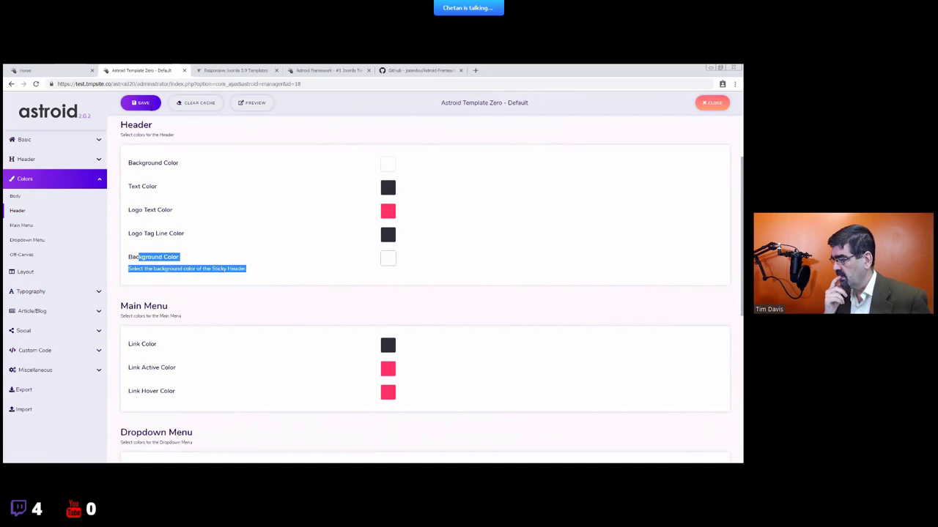
- Check how the sticky header looks on the scrolled home page and return to the template's color settings
{"action": "left_click", "coordinate": [51, 70]}
{"action": "scroll", "coordinate": [353, 255], "scroll_direction": "down", "scroll_amount": 5}
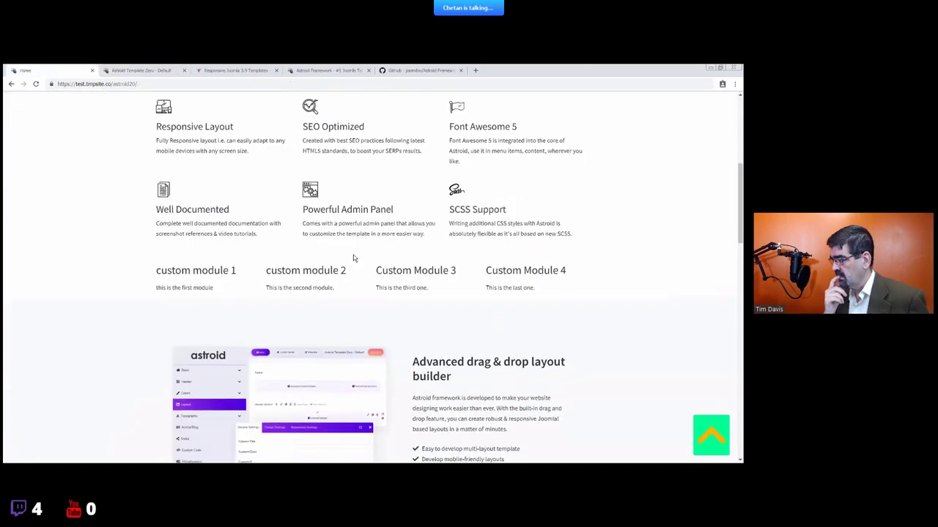
{"action": "scroll", "coordinate": [308, 205], "scroll_direction": "up", "scroll_amount": 1}
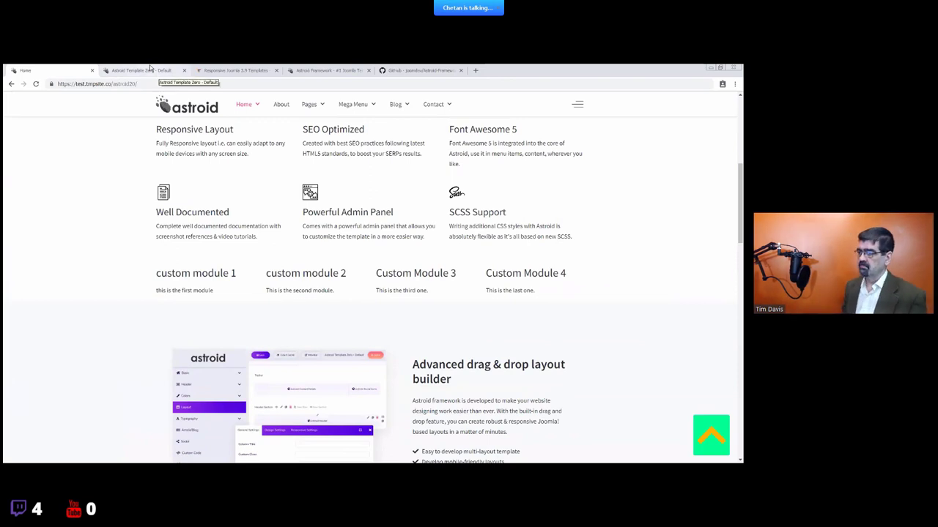
{"action": "left_click", "coordinate": [150, 68]}
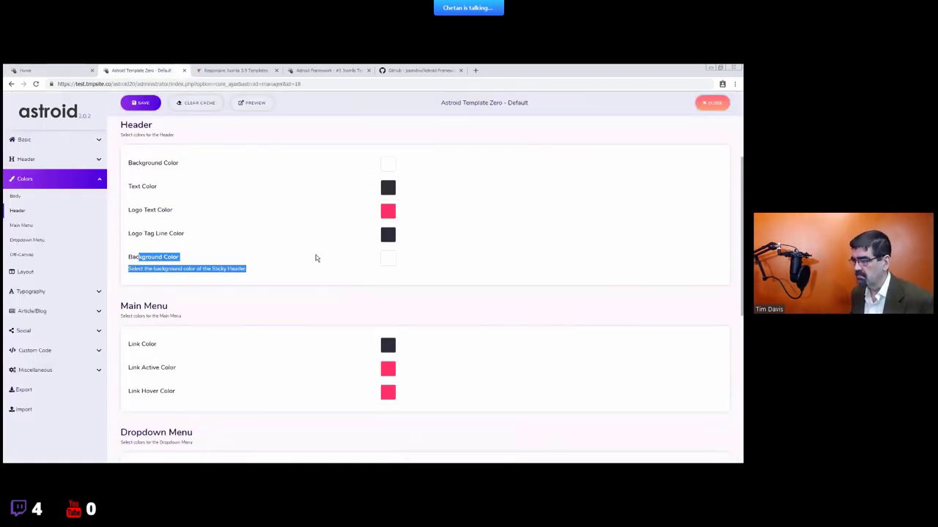
- Examine the color options for the Main Menu, Dropdown Menu and Off-Canvas sections
{"action": "scroll", "coordinate": [326, 256], "scroll_direction": "down", "scroll_amount": 3}
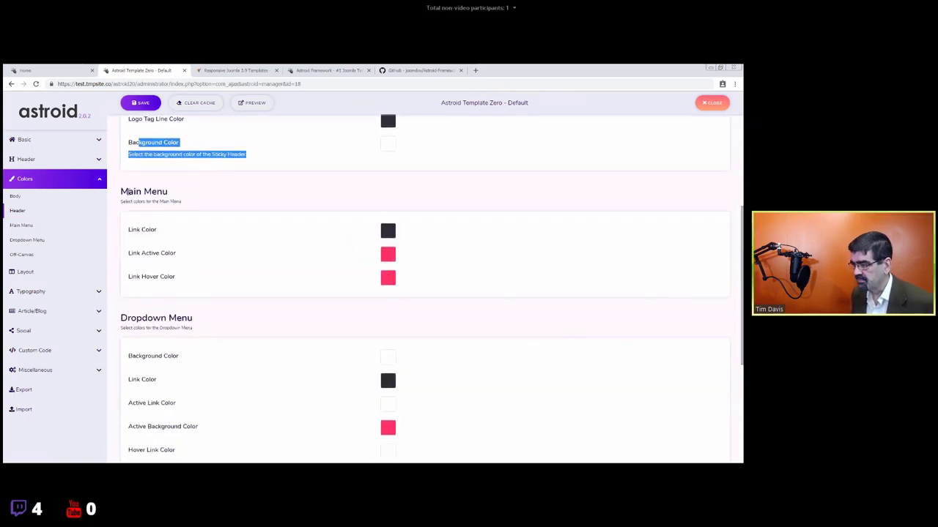
{"action": "left_click_drag", "start_coordinate": [128, 192], "coordinate": [262, 212]}
{"action": "scroll", "coordinate": [315, 220], "scroll_direction": "down", "scroll_amount": 1}
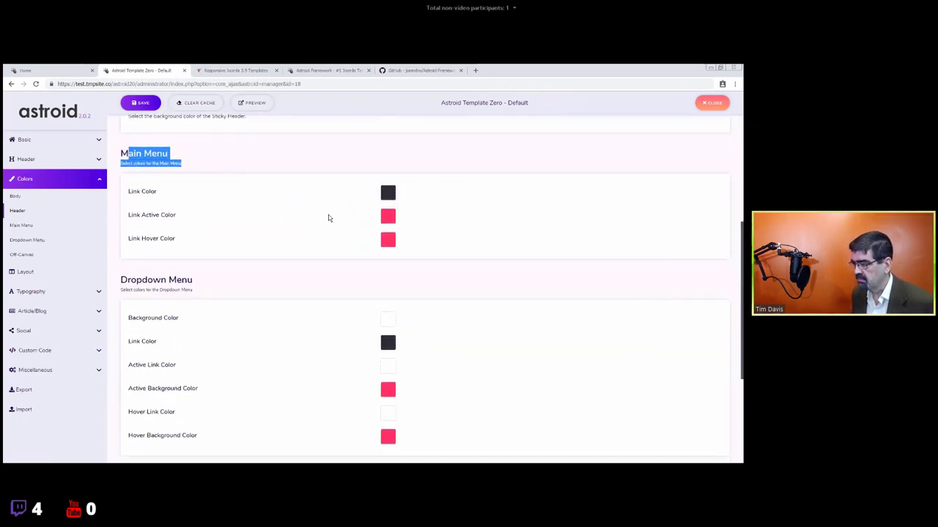
{"action": "scroll", "coordinate": [190, 187], "scroll_direction": "down", "scroll_amount": 2}
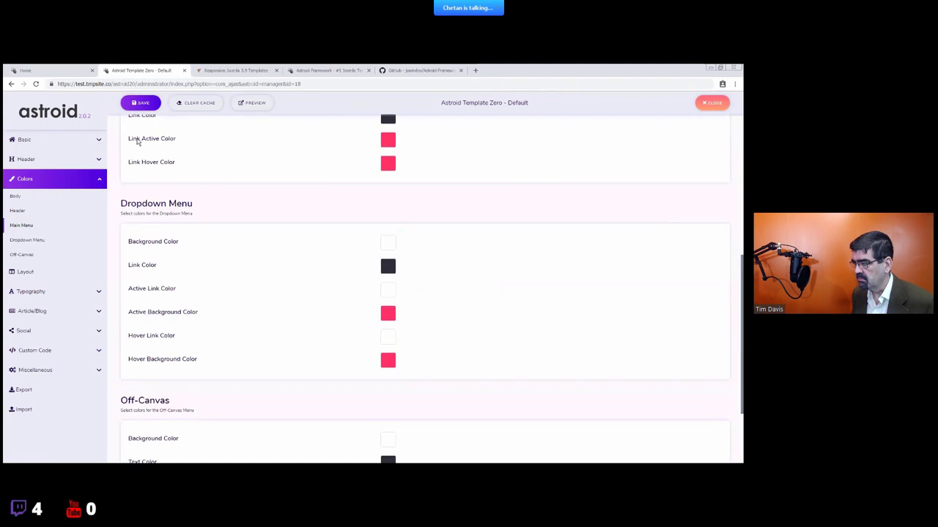
{"action": "scroll", "coordinate": [274, 167], "scroll_direction": "up", "scroll_amount": 1}
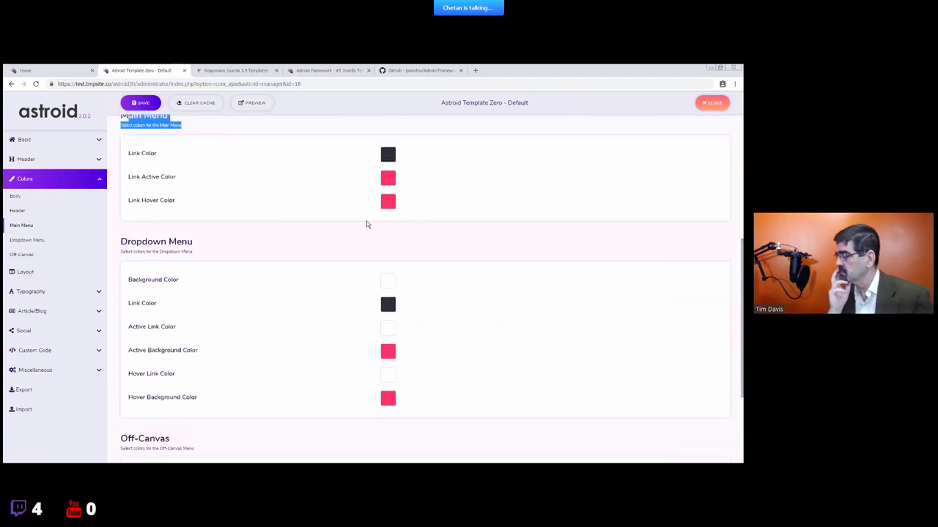
{"action": "scroll", "coordinate": [293, 244], "scroll_direction": "down", "scroll_amount": 1}
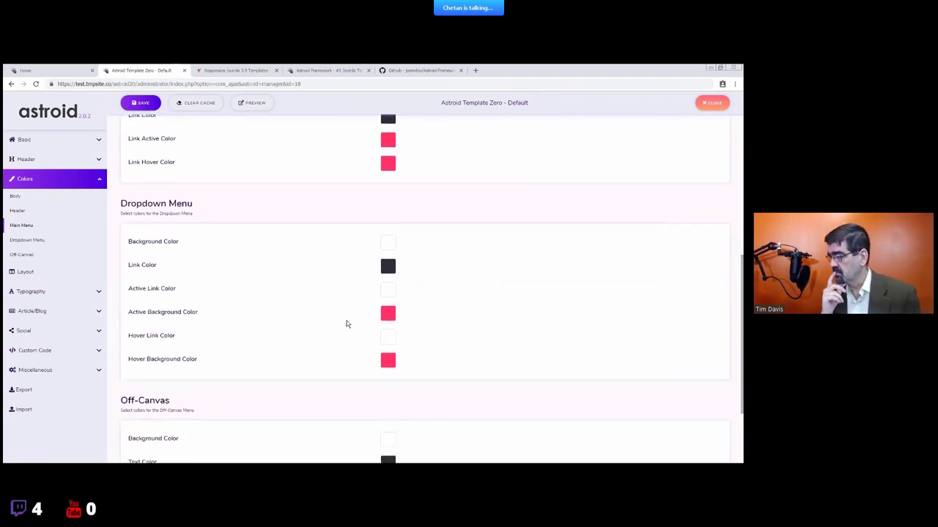
{"action": "scroll", "coordinate": [347, 324], "scroll_direction": "down", "scroll_amount": 1}
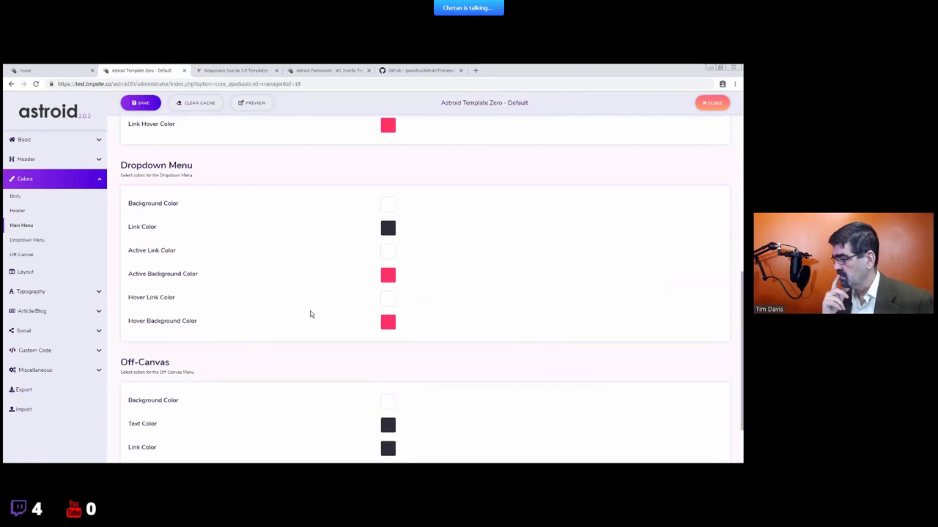
{"action": "scroll", "coordinate": [310, 313], "scroll_direction": "down", "scroll_amount": 1}
{"action": "scroll", "coordinate": [327, 306], "scroll_direction": "down", "scroll_amount": 1}
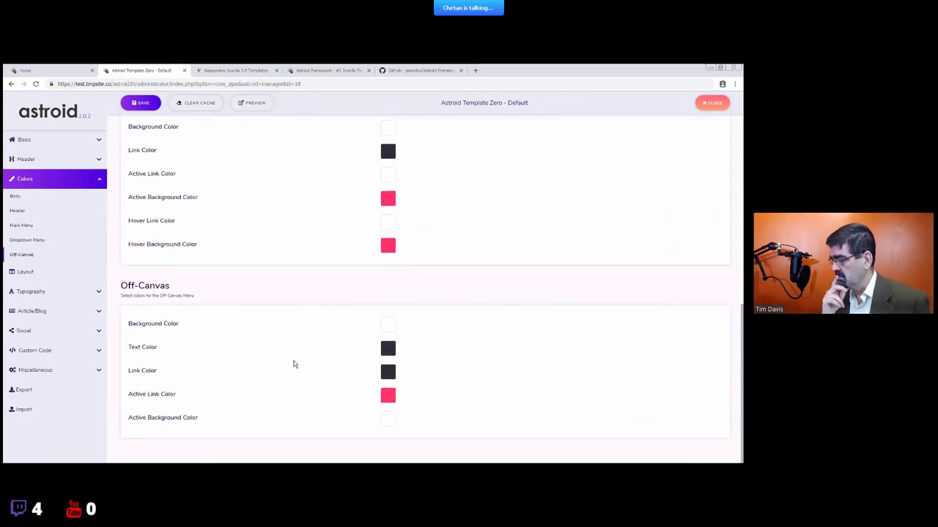
- Set the Off-Canvas background color to a bright purple and save the template
{"action": "left_click", "coordinate": [390, 325]}
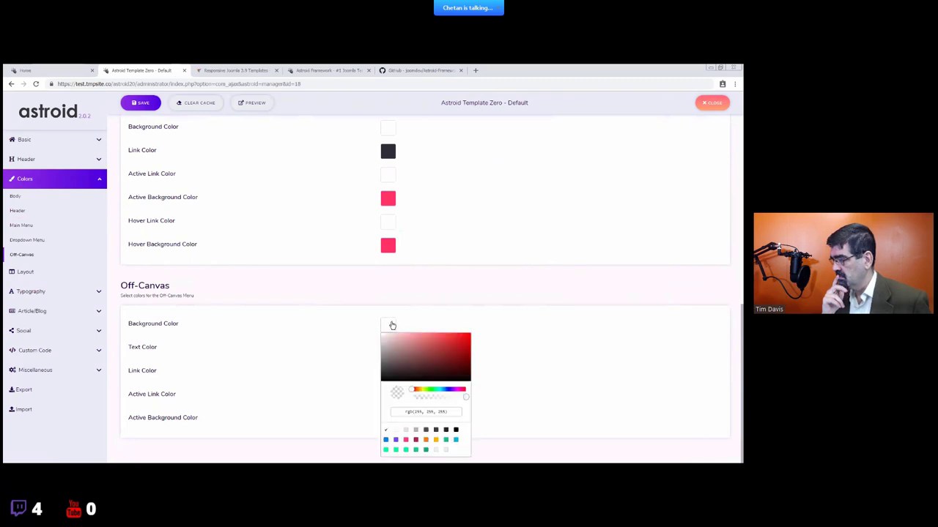
{"action": "mouse_move", "coordinate": [454, 394]}
{"action": "left_mouse_down"}
{"action": "mouse_move", "coordinate": [464, 389]}
{"action": "mouse_move", "coordinate": [456, 392]}
{"action": "left_mouse_up"}
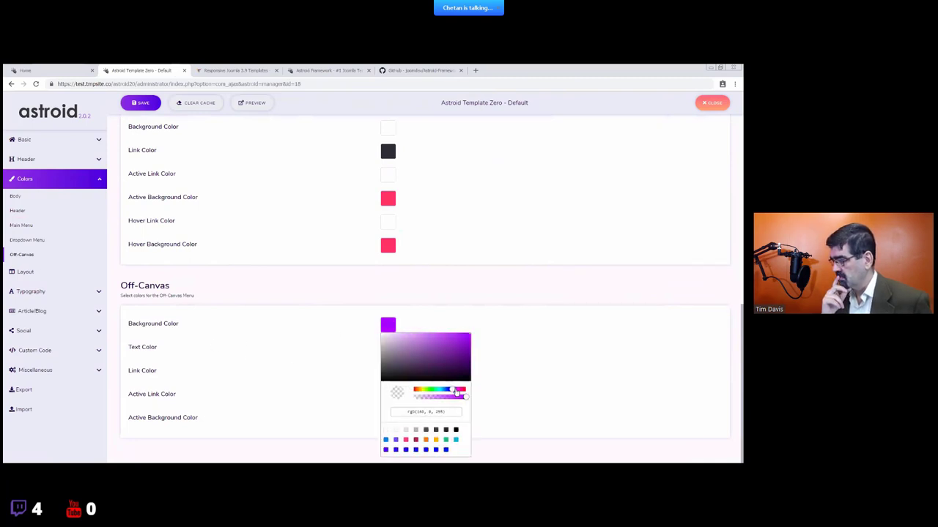
{"action": "left_click", "coordinate": [531, 337]}
{"action": "left_click", "coordinate": [136, 104]}
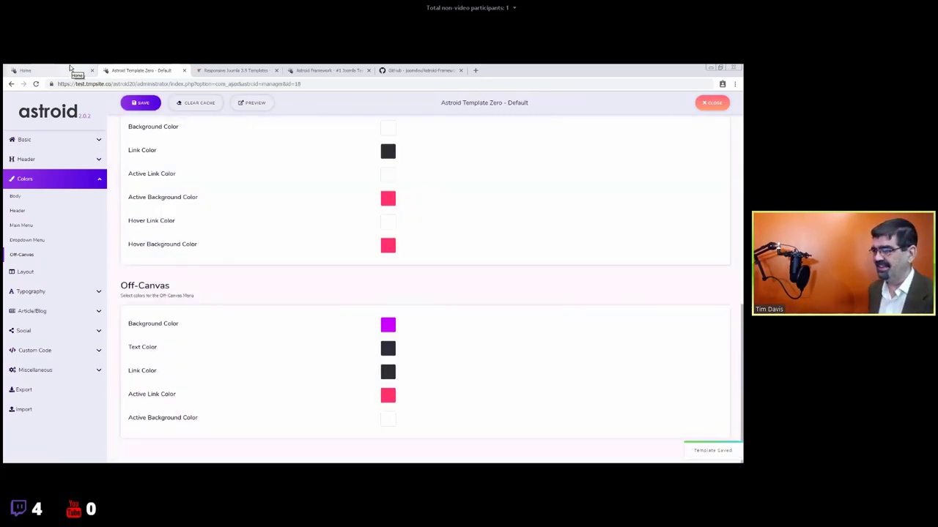
- Reload the site's home page and open the off-canvas menu to check its background color
{"action": "left_click", "coordinate": [71, 69]}
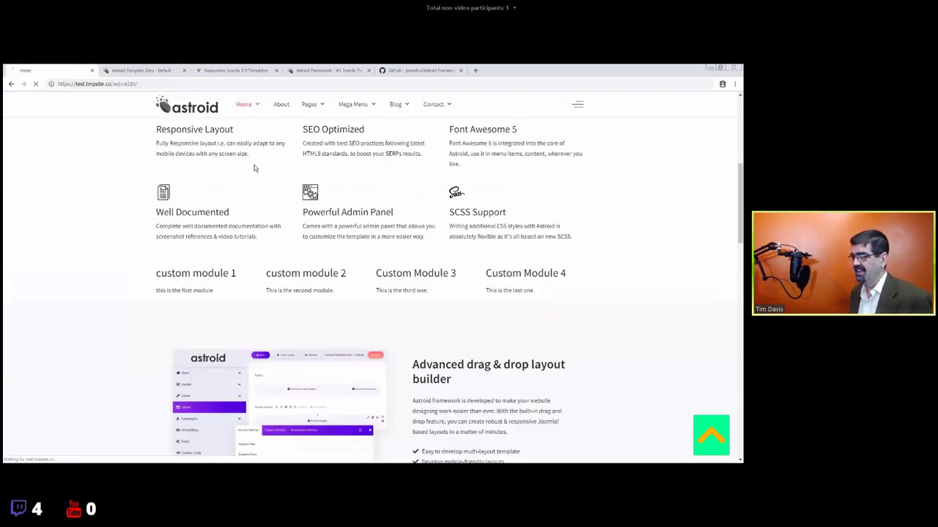
{"action": "key", "text": "F5"}
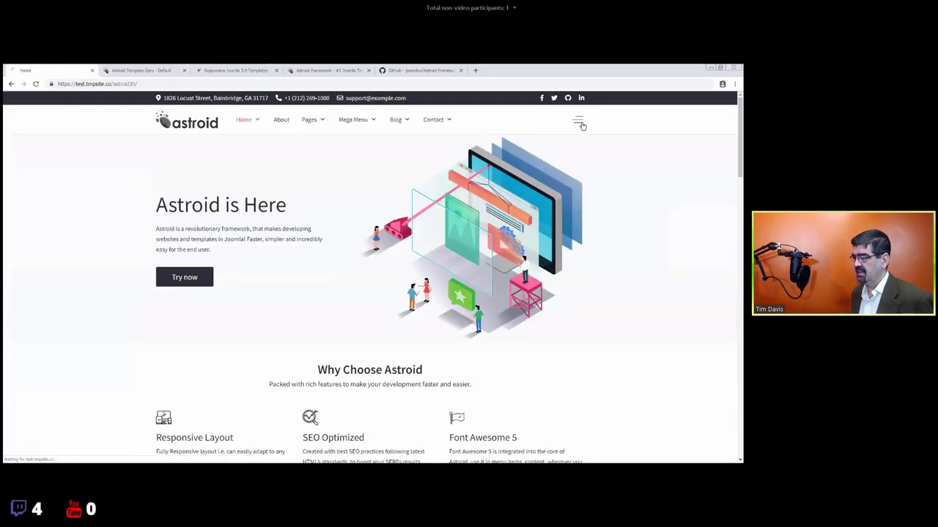
{"action": "left_click", "coordinate": [579, 126]}
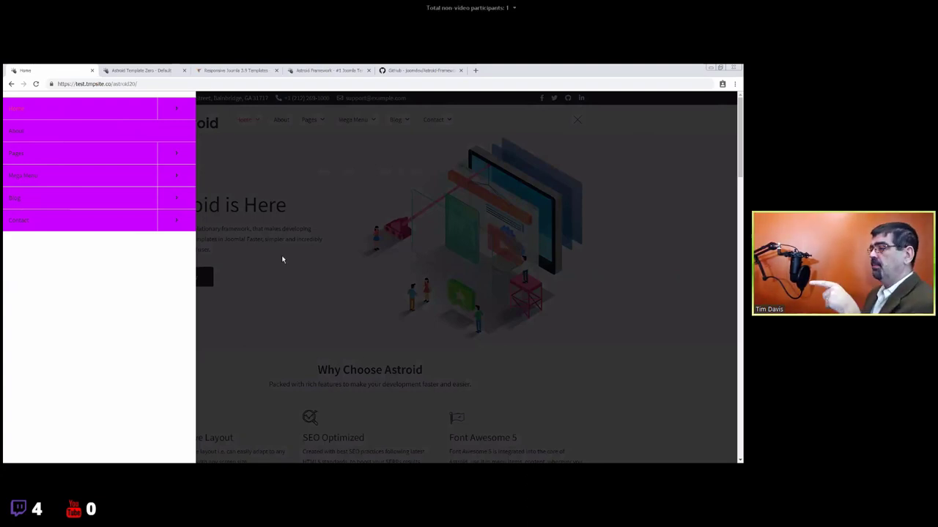
- Return to the template settings and review all color sections from Body to Off-Canvas
{"action": "key", "text": "ctrl+Tab"}
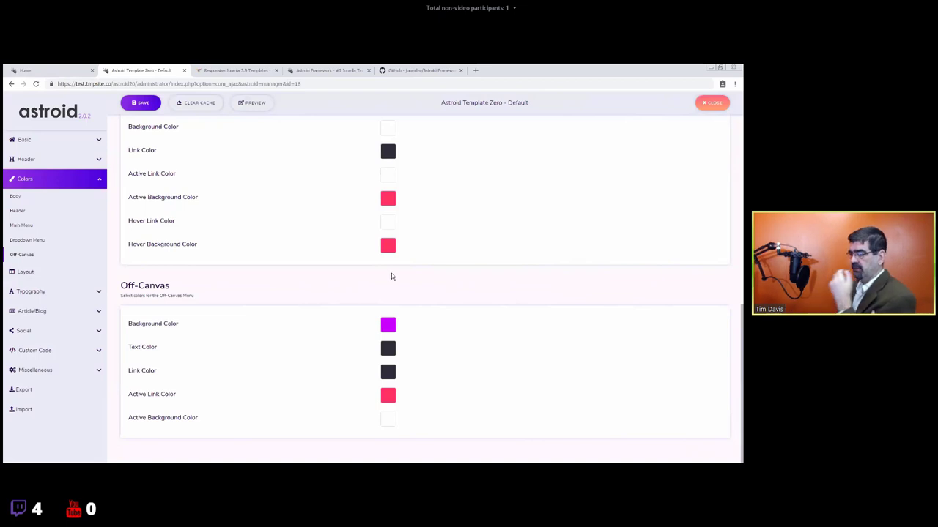
{"action": "scroll", "coordinate": [399, 286], "scroll_direction": "up", "scroll_amount": 5}
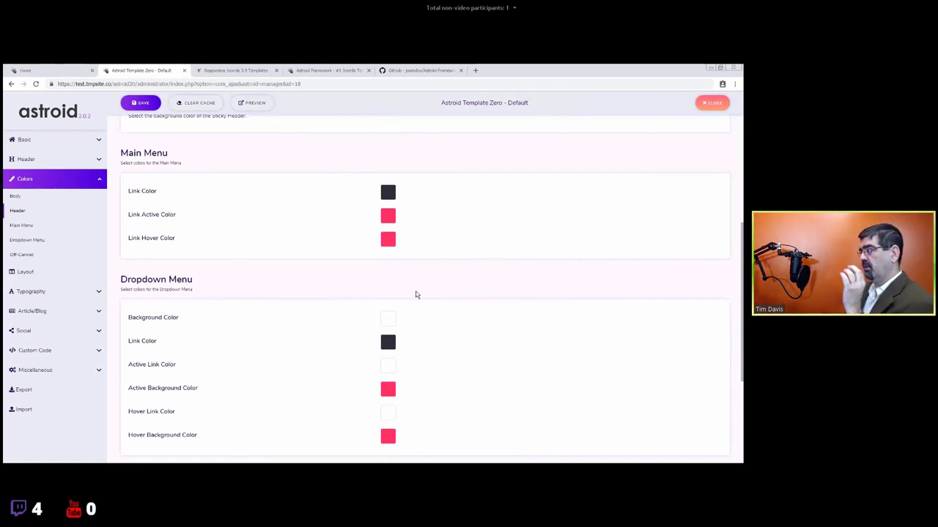
{"action": "scroll", "coordinate": [415, 295], "scroll_direction": "up", "scroll_amount": 3}
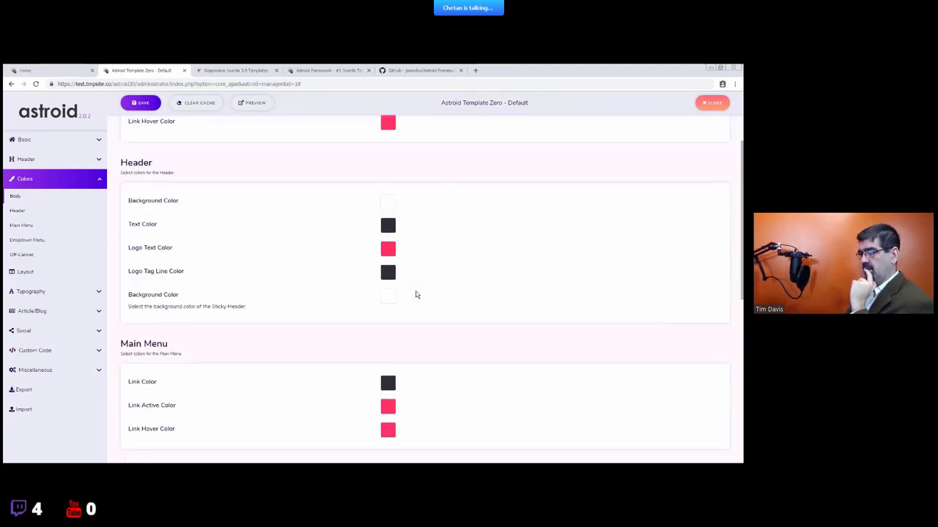
{"action": "scroll", "coordinate": [415, 294], "scroll_direction": "up", "scroll_amount": 2}
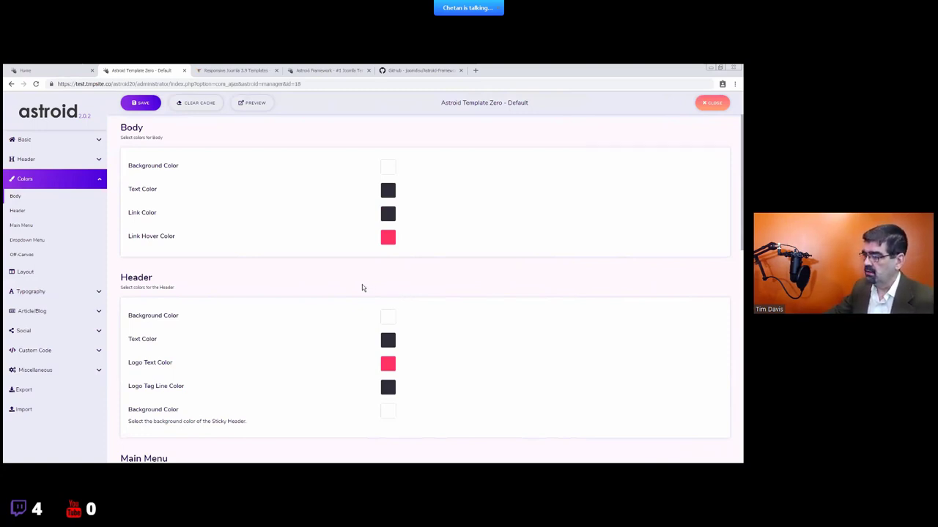
{"action": "scroll", "coordinate": [402, 288], "scroll_direction": "down", "scroll_amount": 4}
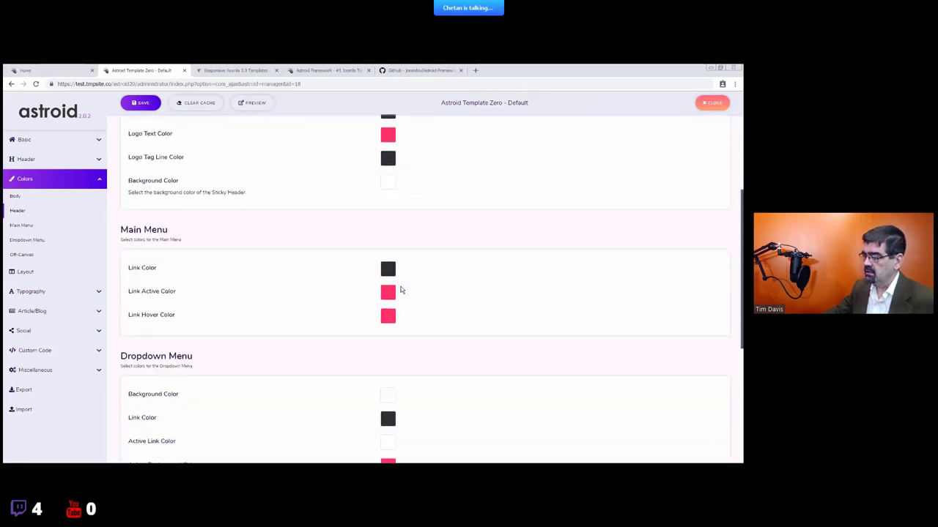
{"action": "scroll", "coordinate": [402, 293], "scroll_direction": "down", "scroll_amount": 5}
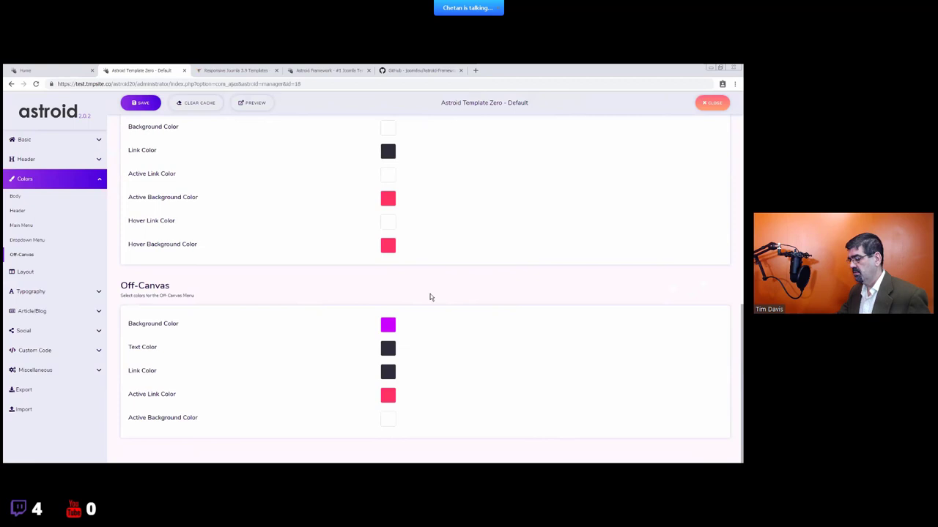
{"action": "scroll", "coordinate": [421, 298], "scroll_direction": "up", "scroll_amount": 1}
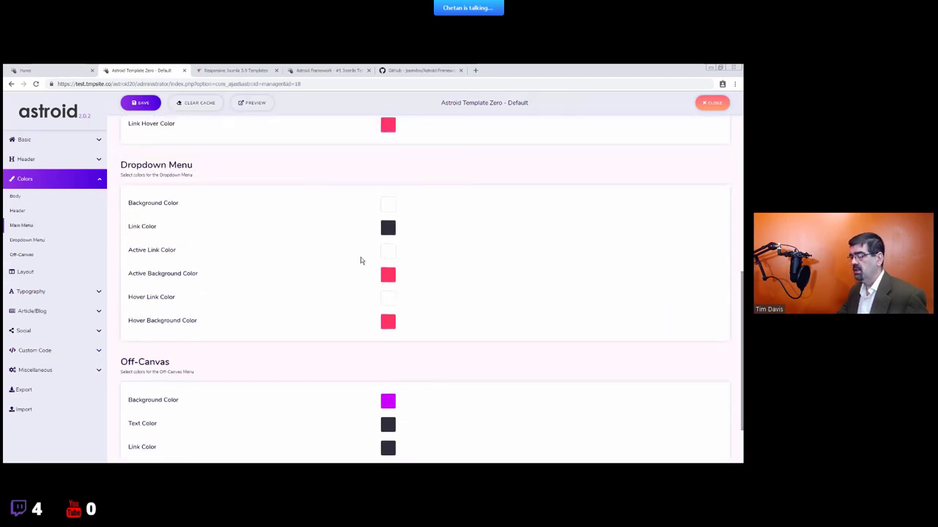
- Close the off-canvas menu on the site's home page and return to the template's color settings
{"action": "left_click", "coordinate": [77, 70]}
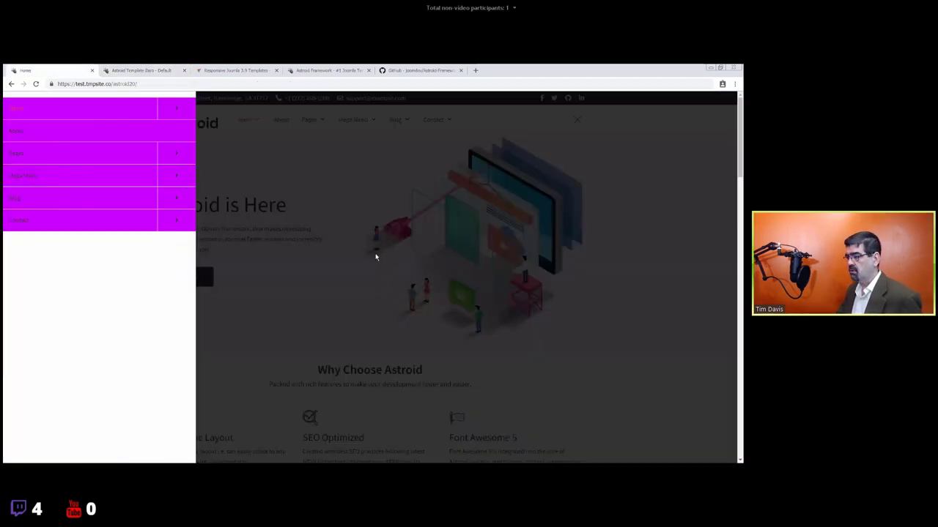
{"action": "left_click", "coordinate": [315, 251]}
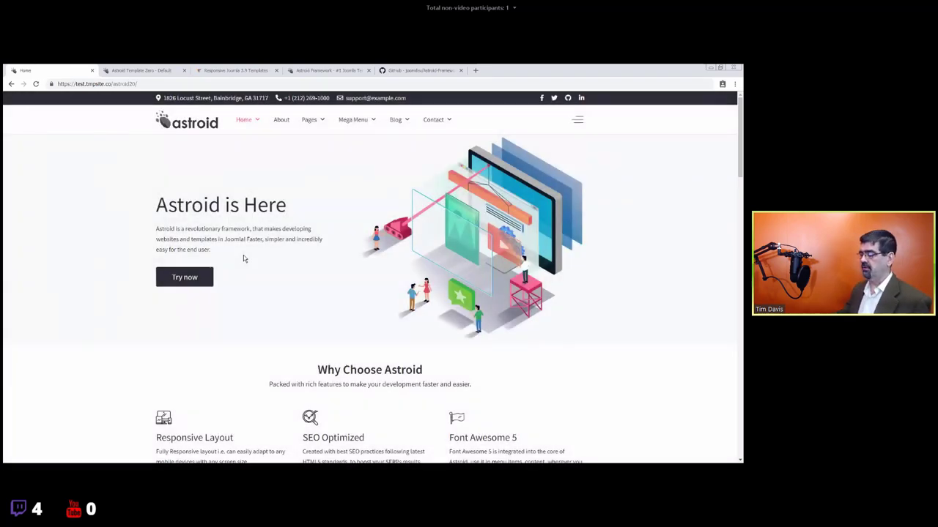
{"action": "left_click", "coordinate": [139, 70]}
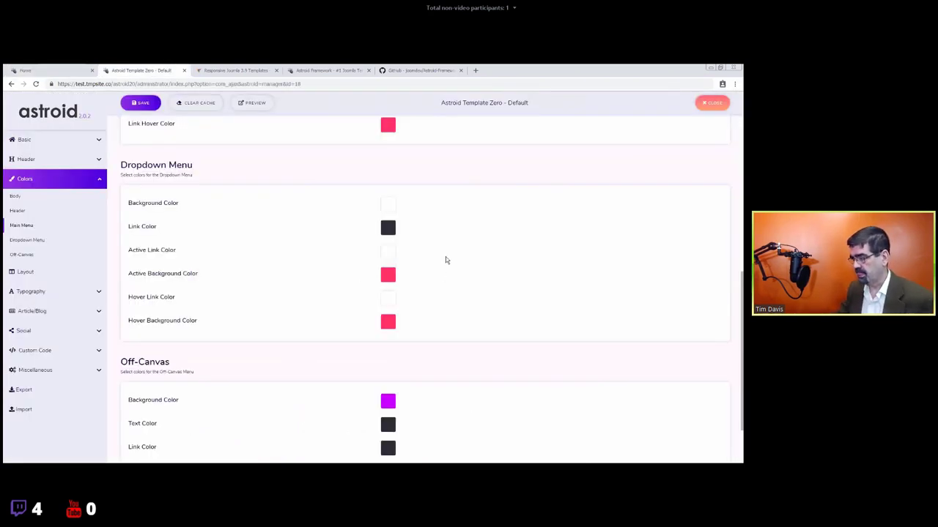
- Set the Header's Logo Text Color to a bright cyan and copy its RGBA value
{"action": "scroll", "coordinate": [443, 260], "scroll_direction": "up", "scroll_amount": 1}
{"action": "scroll", "coordinate": [435, 270], "scroll_direction": "up", "scroll_amount": 1}
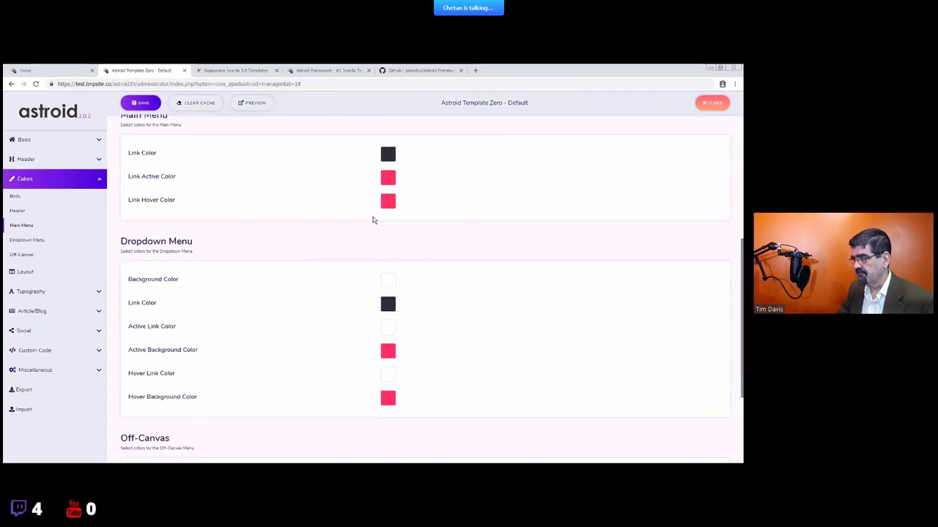
{"action": "scroll", "coordinate": [372, 220], "scroll_direction": "up", "scroll_amount": 3}
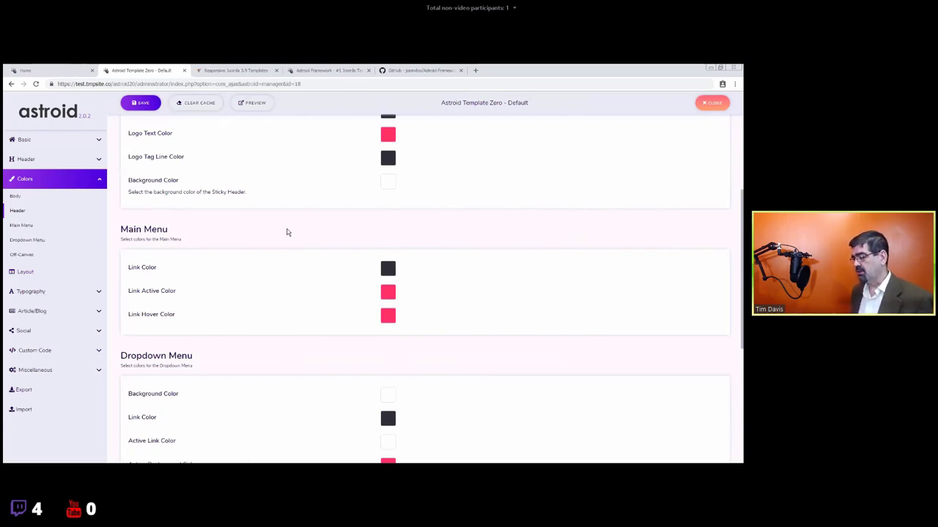
{"action": "left_click", "coordinate": [388, 135]}
{"action": "left_click_drag", "start_coordinate": [463, 200], "coordinate": [404, 221]}
{"action": "left_click_drag", "start_coordinate": [466, 207], "coordinate": [381, 222]}
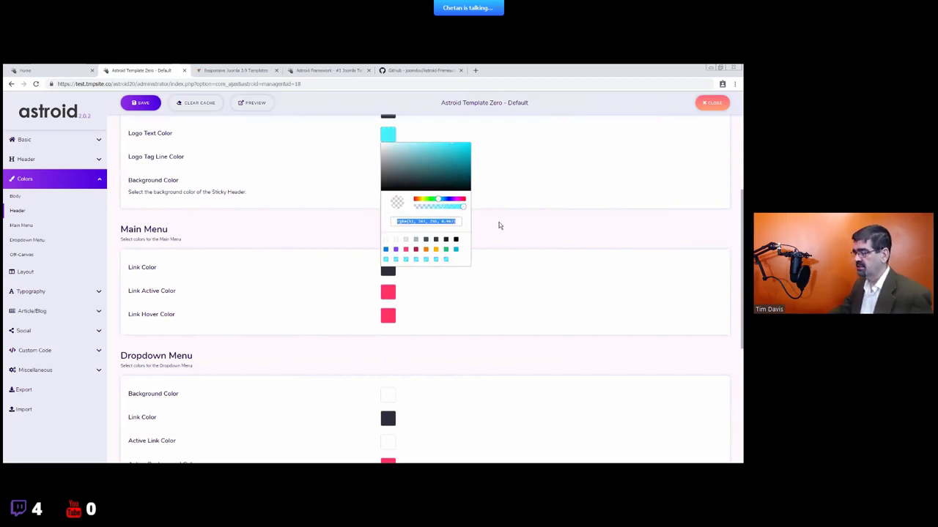
{"action": "left_click", "coordinate": [498, 225]}
- Apply the copied cyan color to the Main Menu's Link Color and Link Active Color
{"action": "left_click", "coordinate": [388, 269]}
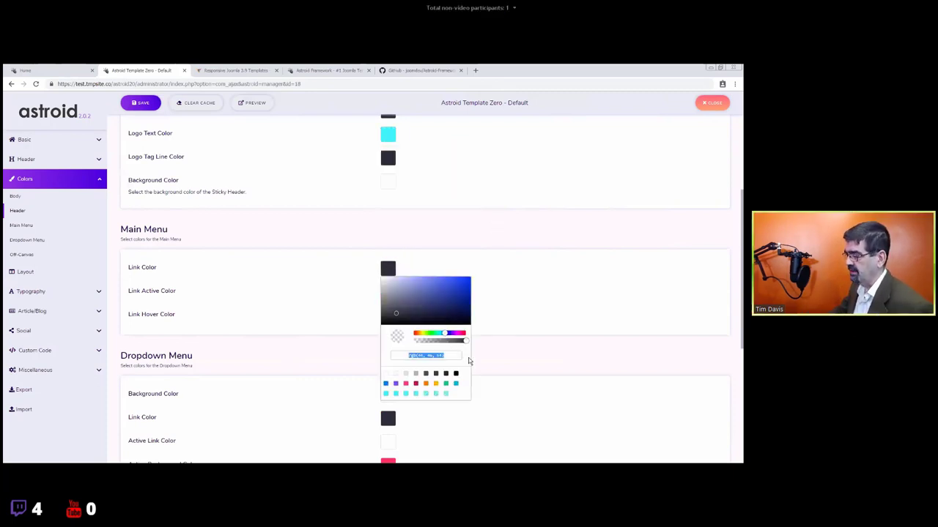
{"action": "type", "text": "rgba(61, 243, 255, 1)"}
{"action": "left_click", "coordinate": [503, 301]}
{"action": "left_click", "coordinate": [388, 292]}
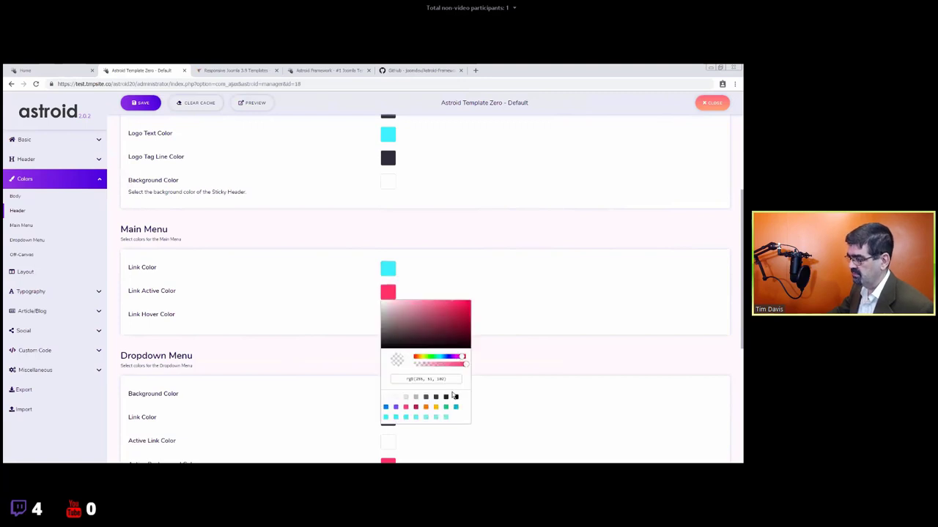
{"action": "key", "text": "ctrl+v"}
{"action": "left_click", "coordinate": [450, 323]}
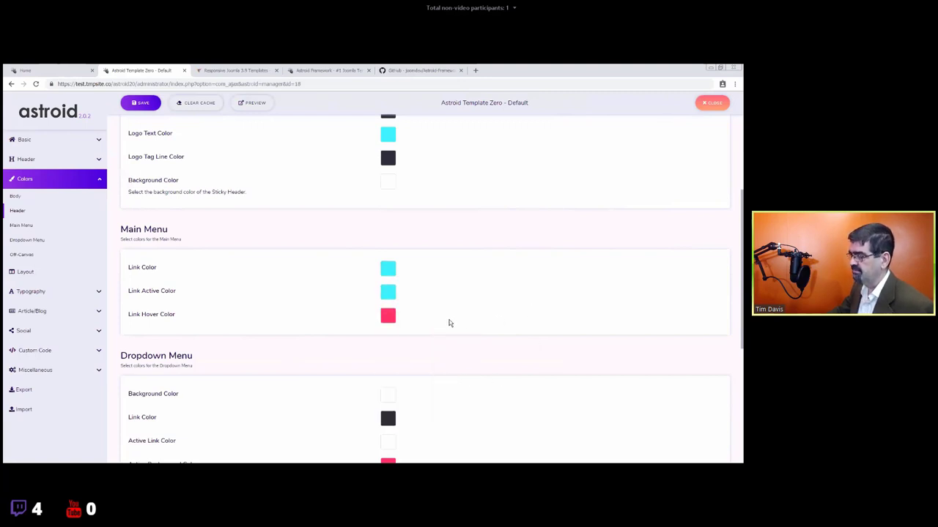
- Reload the template settings to discard the unsaved color changes, and open the Layout settings
{"action": "key", "text": "F5"}
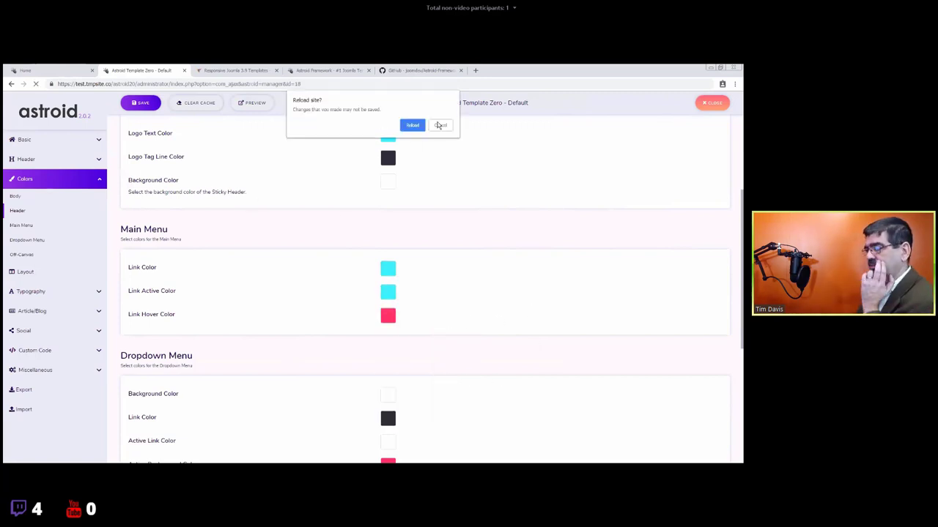
{"action": "left_click", "coordinate": [412, 125]}
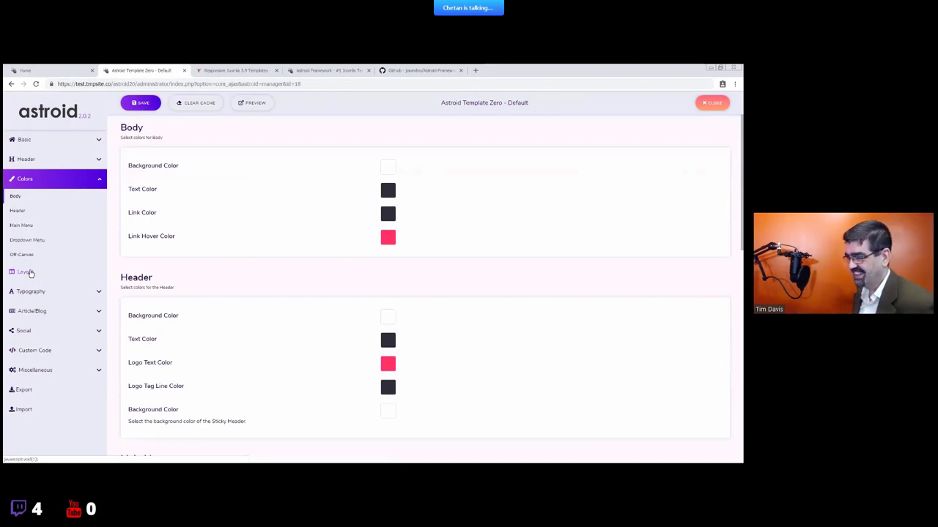
{"action": "left_click", "coordinate": [26, 271]}
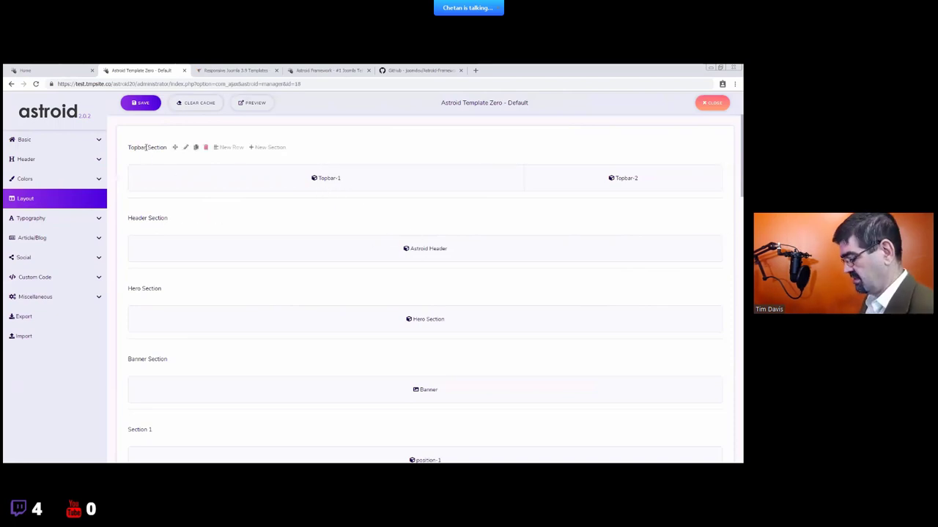
- Add two new sections at the end of the layout, closing the grid layout selection without choosing a grid
{"action": "scroll", "coordinate": [344, 344], "scroll_direction": "down", "scroll_amount": 3}
{"action": "scroll", "coordinate": [340, 352], "scroll_direction": "down", "scroll_amount": 15}
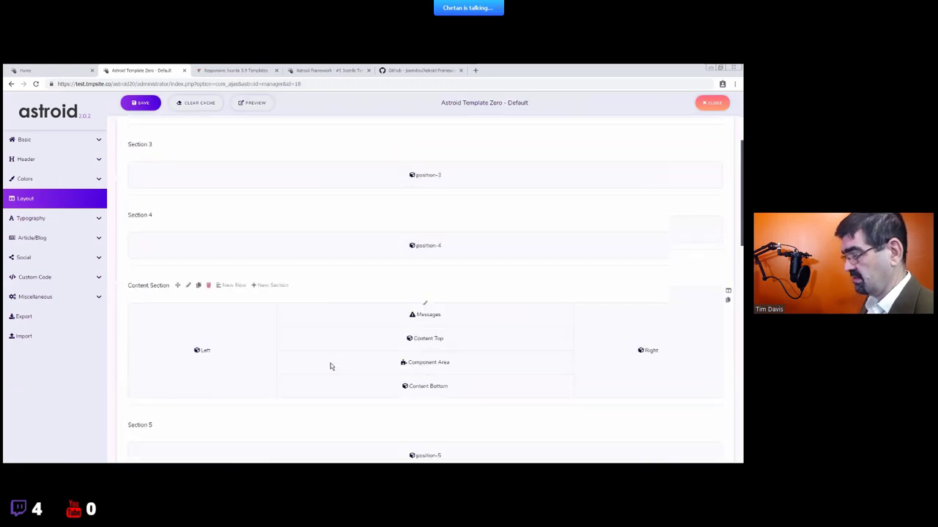
{"action": "left_click", "coordinate": [415, 413]}
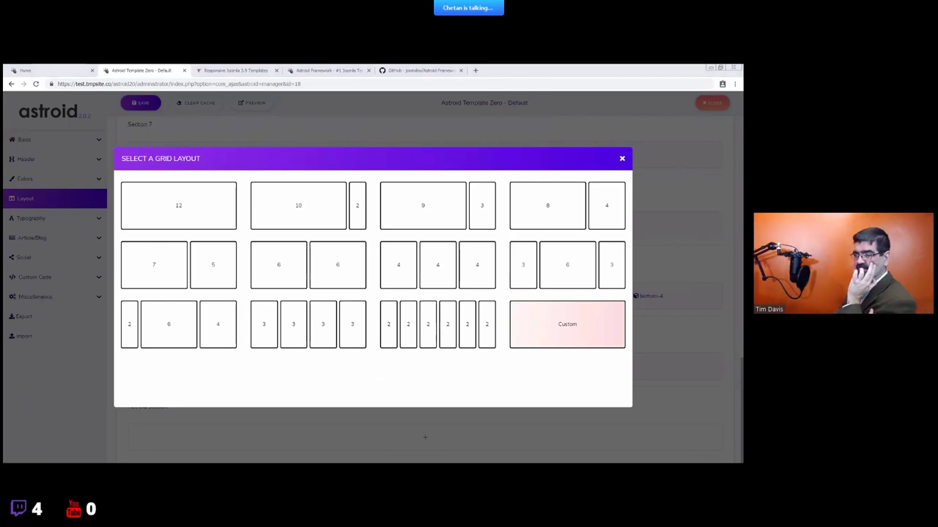
{"action": "left_click", "coordinate": [622, 159]}
{"action": "left_click", "coordinate": [428, 414]}
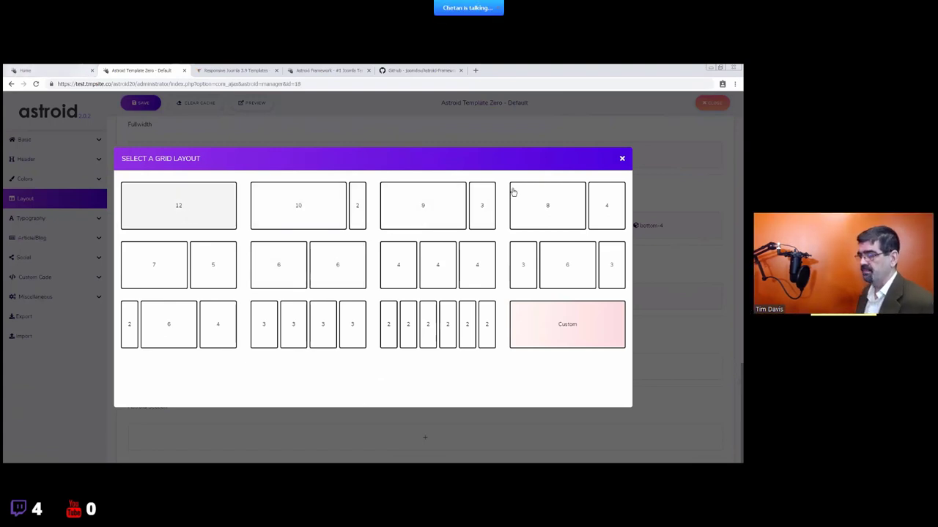
{"action": "left_click", "coordinate": [622, 160]}
- View the elements available for the last empty Astroid Section and close the selection without adding one
{"action": "scroll", "coordinate": [381, 379], "scroll_direction": "down", "scroll_amount": 3}
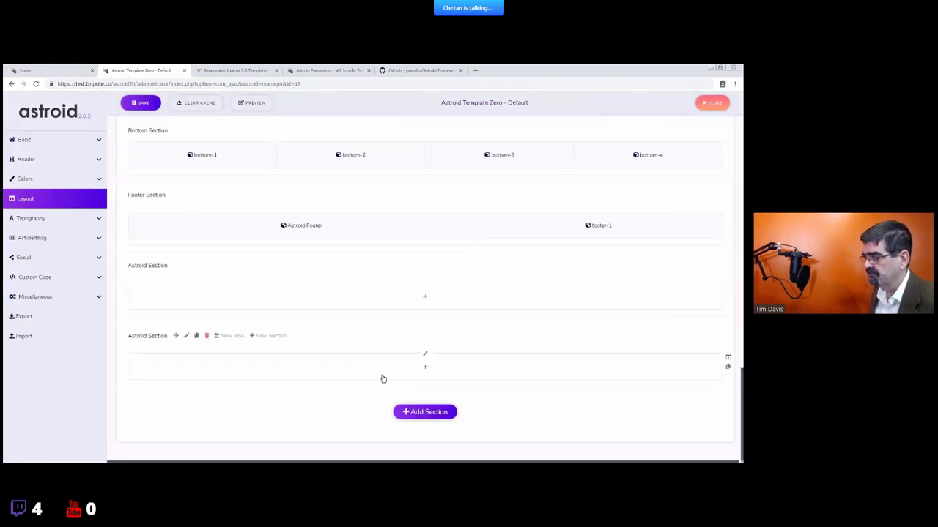
{"action": "left_click", "coordinate": [424, 369]}
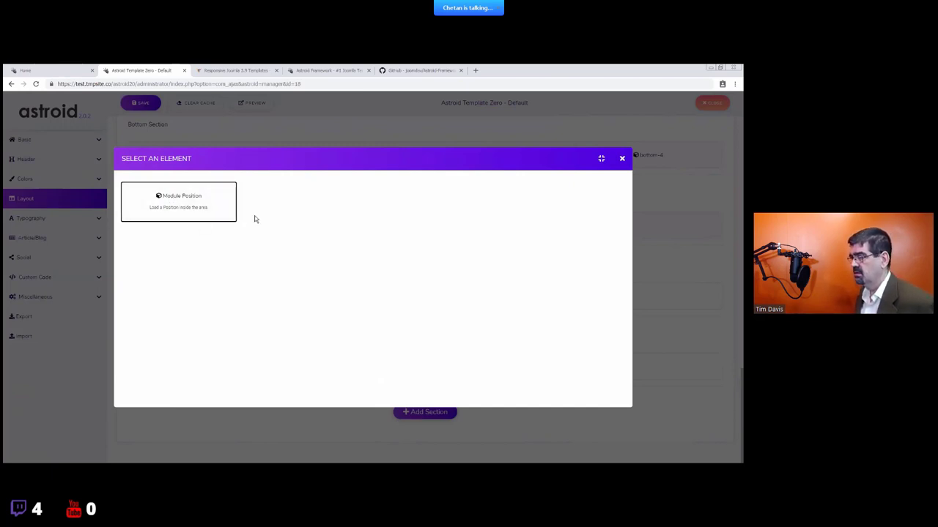
{"action": "left_click", "coordinate": [623, 160]}
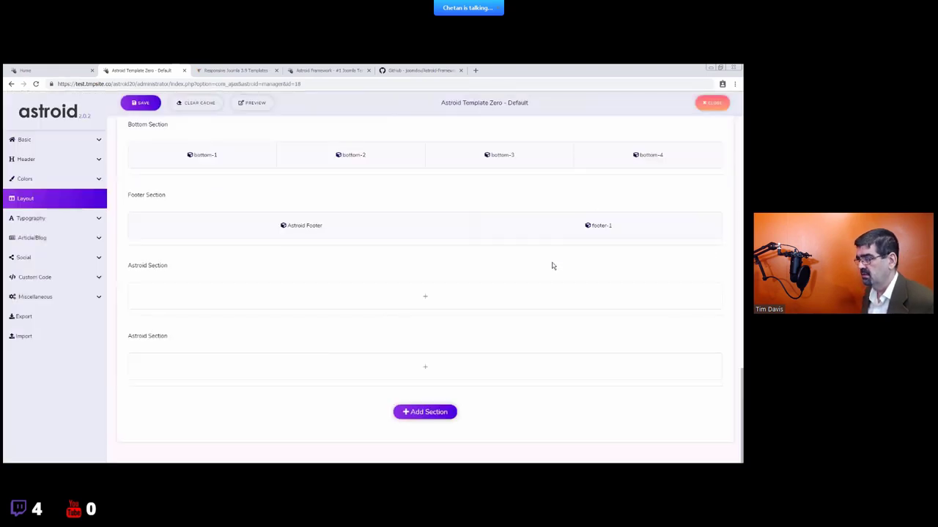
- Remove the Banner Section from the layout, keeping the Topbar Section
{"action": "scroll", "coordinate": [552, 267], "scroll_direction": "up", "scroll_amount": 15}
{"action": "scroll", "coordinate": [551, 272], "scroll_direction": "up", "scroll_amount": 2}
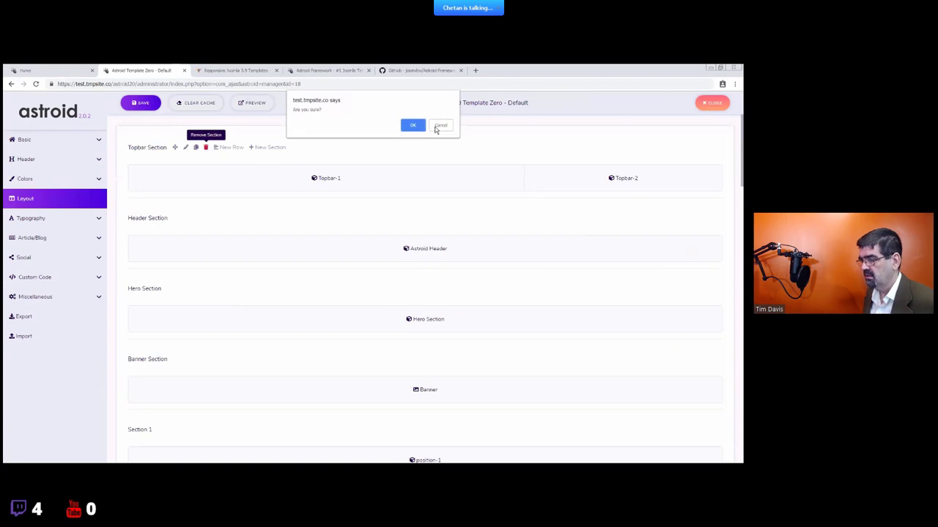
{"action": "left_click", "coordinate": [439, 122]}
{"action": "scroll", "coordinate": [243, 274], "scroll_direction": "down", "scroll_amount": 3}
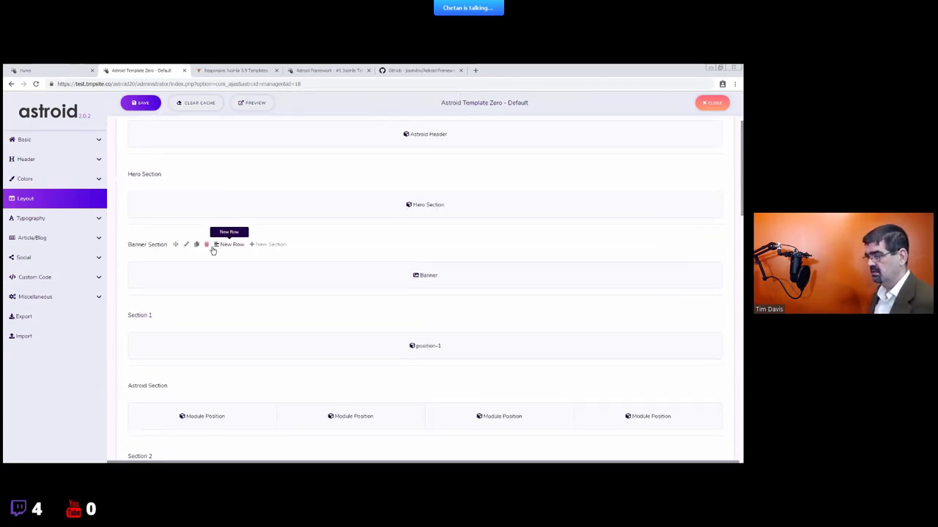
{"action": "left_click", "coordinate": [207, 245]}
{"action": "key", "text": "Return"}
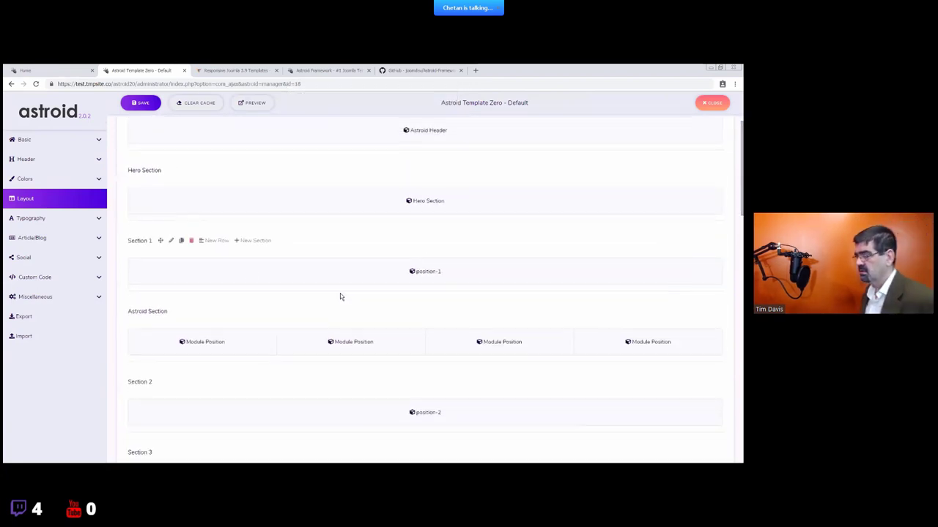
- Remove the Content Section from the layout and view the elements available for insertion
{"action": "scroll", "coordinate": [340, 293], "scroll_direction": "down", "scroll_amount": 5}
{"action": "scroll", "coordinate": [463, 288], "scroll_direction": "down", "scroll_amount": 2}
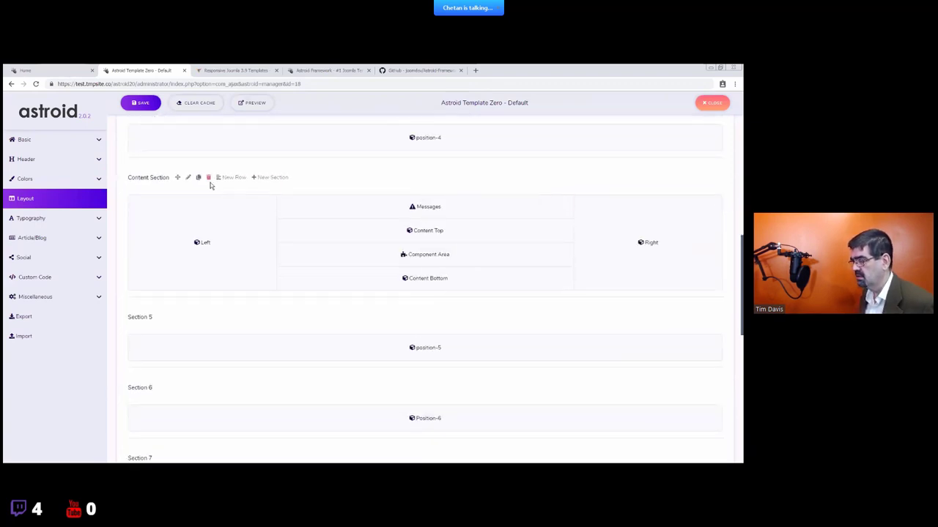
{"action": "left_click", "coordinate": [208, 177]}
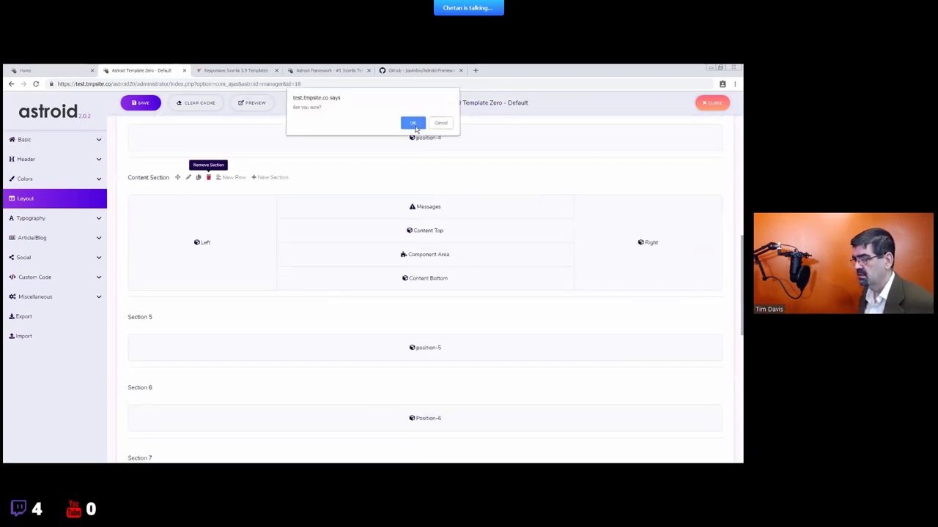
{"action": "left_click", "coordinate": [412, 125]}
{"action": "left_click", "coordinate": [425, 224]}
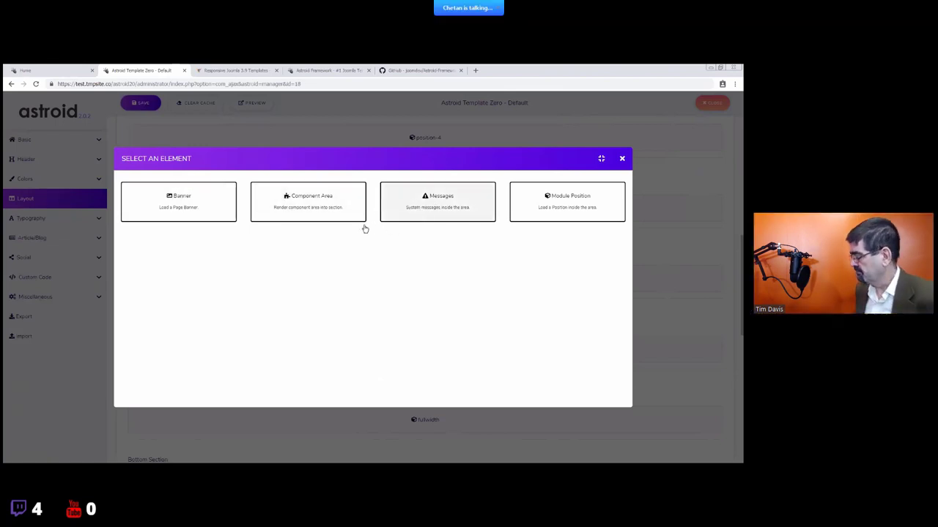
{"action": "left_click", "coordinate": [622, 159]}
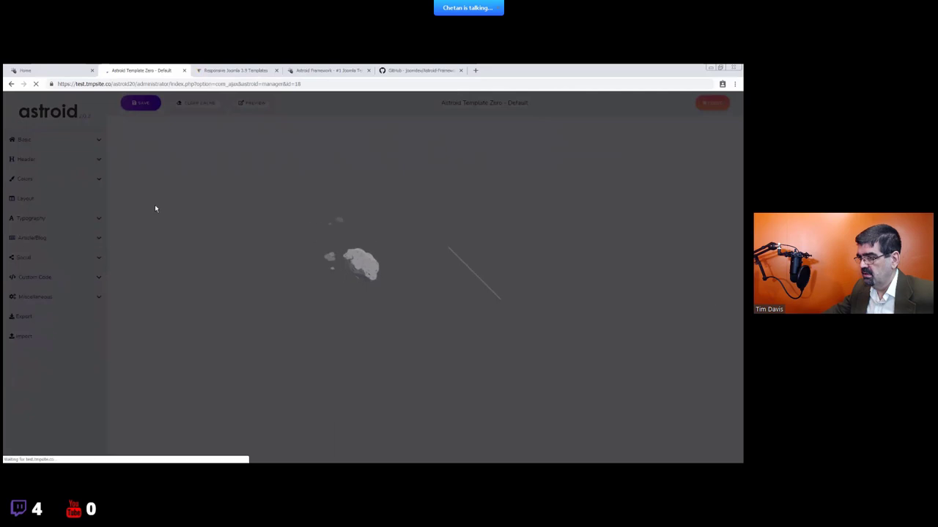
- Open the settings of the Topbar-1 element in the Topbar Section
{"action": "scroll", "coordinate": [466, 302], "scroll_direction": "down", "scroll_amount": 4}
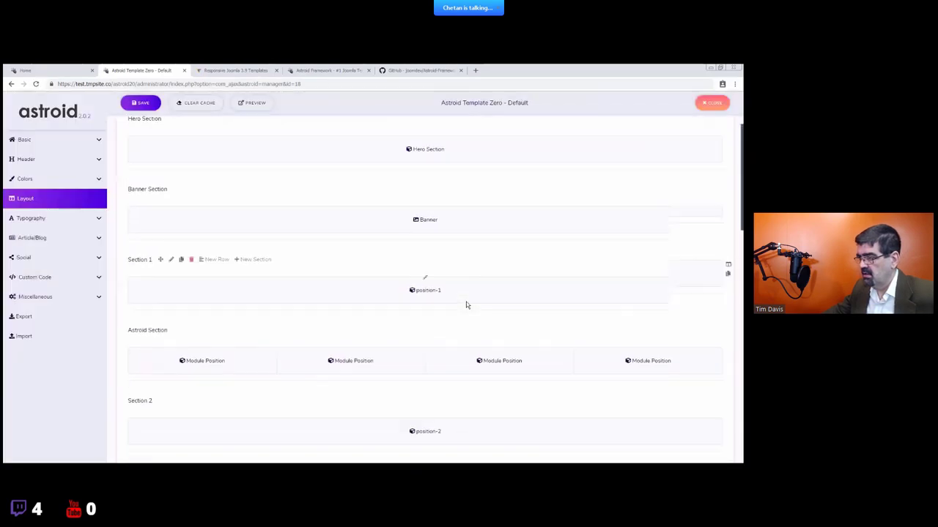
{"action": "scroll", "coordinate": [465, 302], "scroll_direction": "up", "scroll_amount": 4}
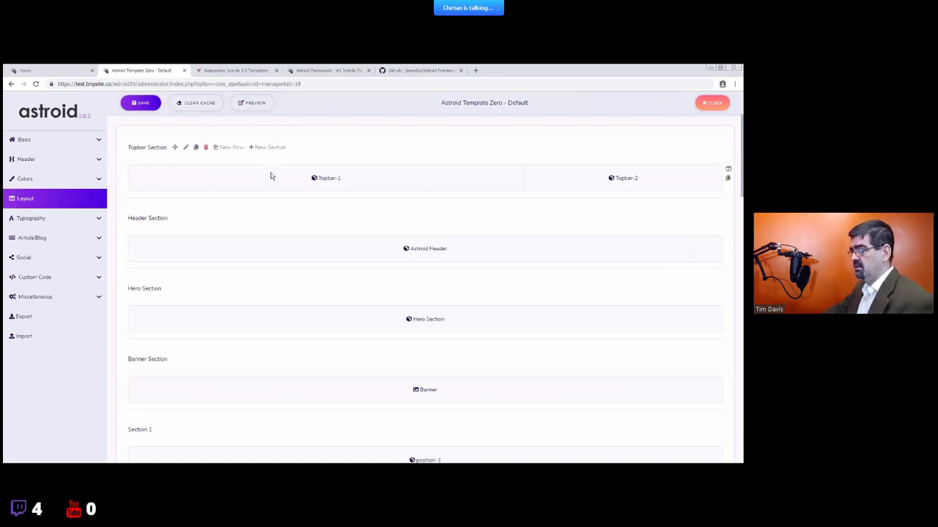
{"action": "scroll", "coordinate": [448, 315], "scroll_direction": "down", "scroll_amount": 3}
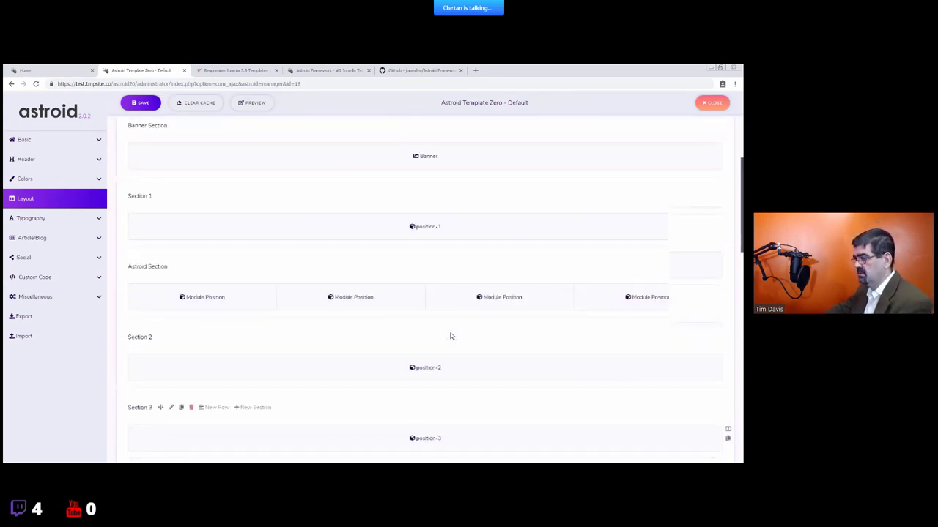
{"action": "scroll", "coordinate": [450, 335], "scroll_direction": "up", "scroll_amount": 3}
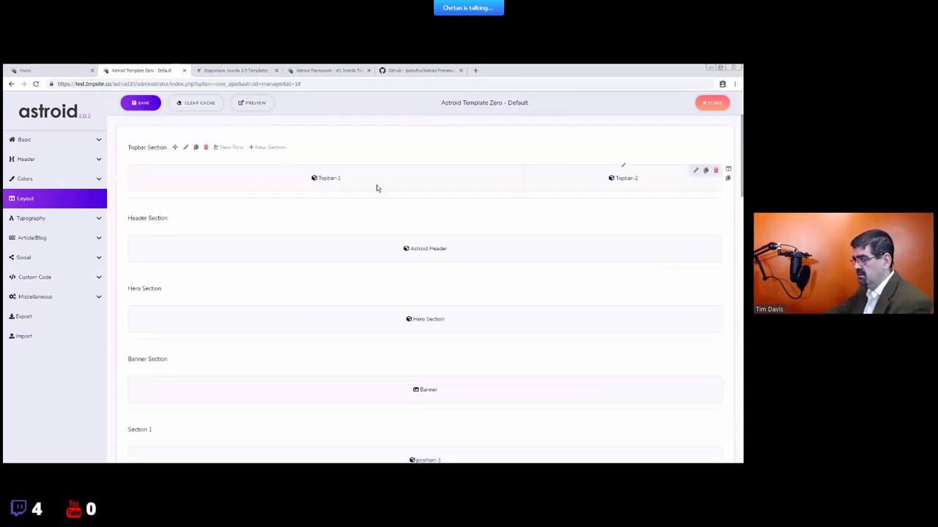
{"action": "left_click", "coordinate": [498, 170]}
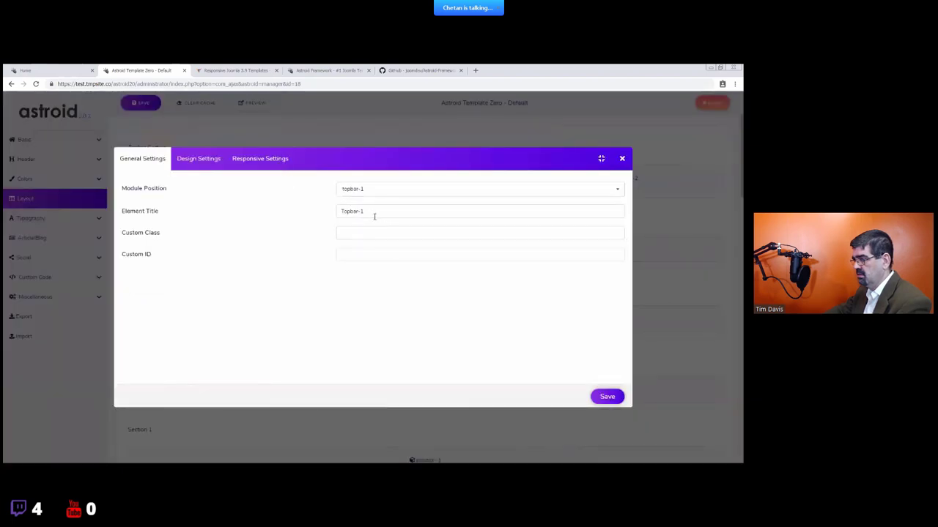
- Examine the Topbar-1 element's general settings, choosing topbar-1 as its module position, and view its design settings
{"action": "left_click_drag", "start_coordinate": [406, 210], "coordinate": [283, 212]}
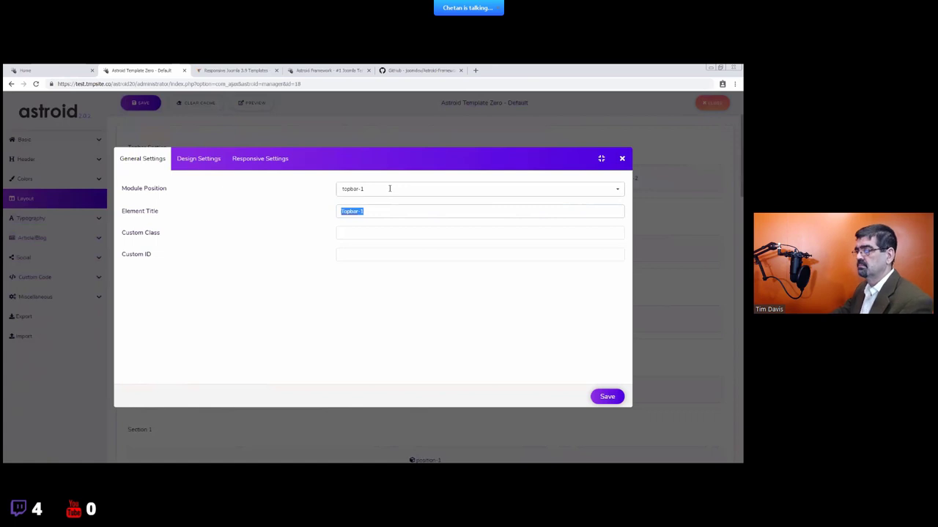
{"action": "left_click", "coordinate": [389, 189]}
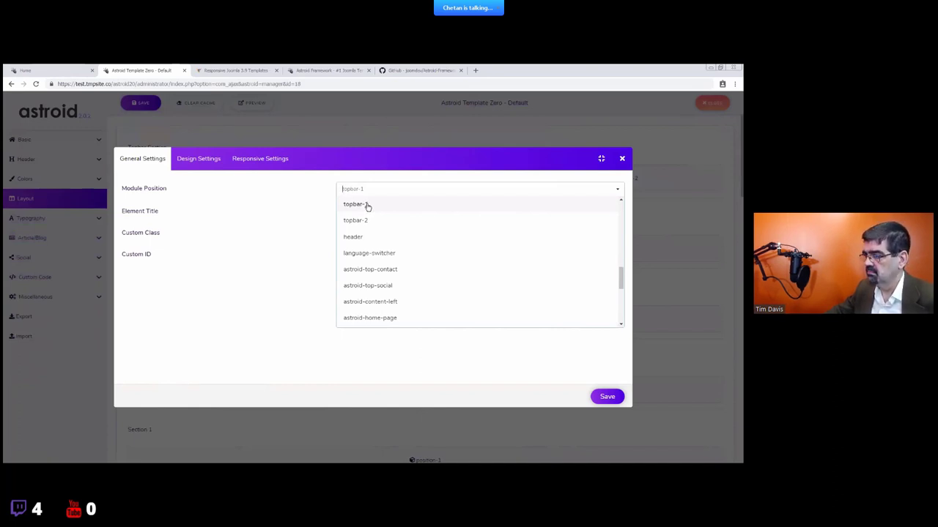
{"action": "left_click", "coordinate": [357, 204]}
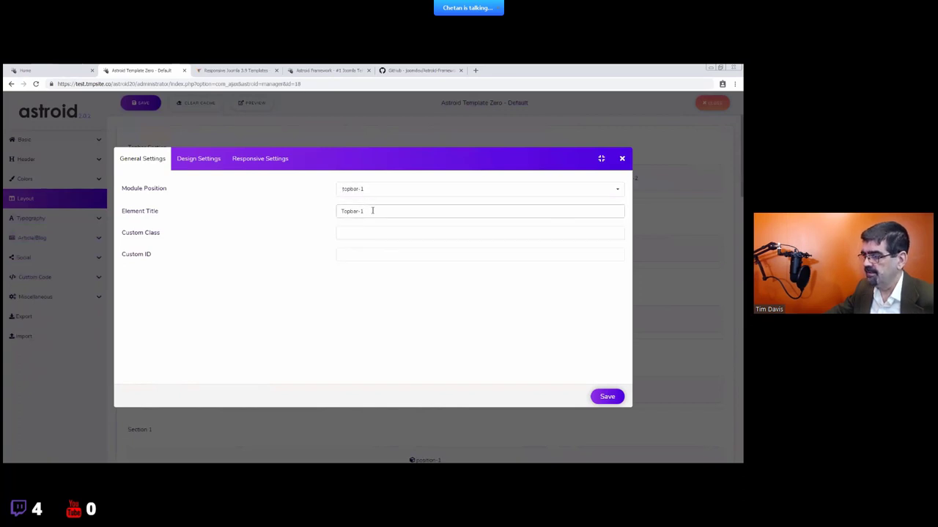
{"action": "left_click", "coordinate": [388, 230]}
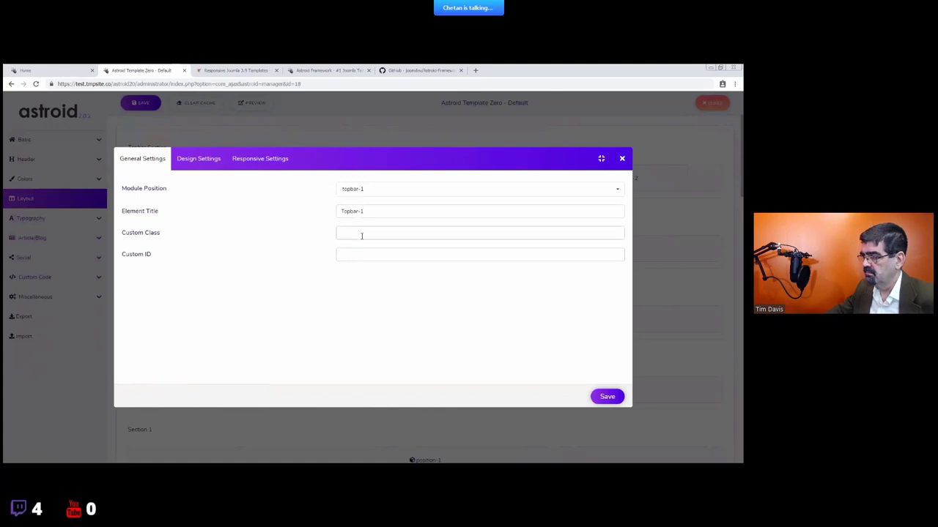
{"action": "left_click", "coordinate": [192, 160]}
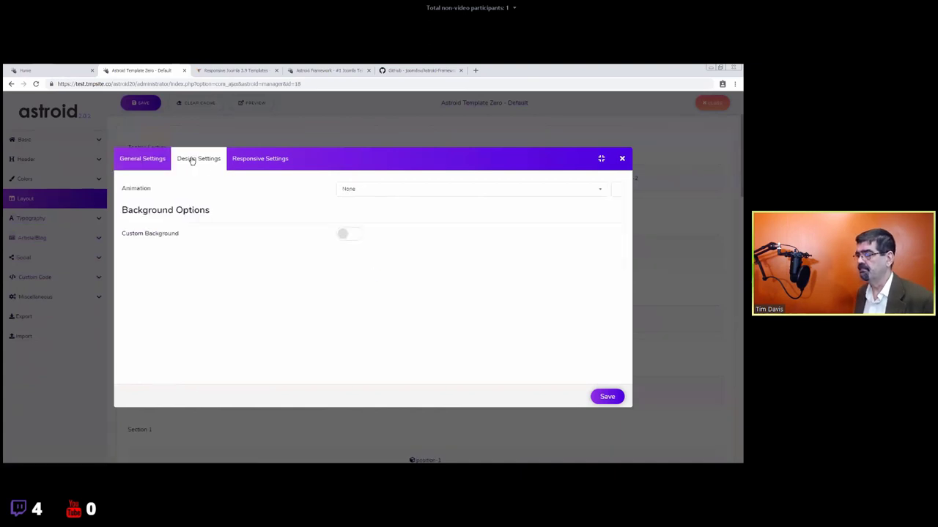
- View the animation choices available for the Topbar-1 element and close its settings
{"action": "left_click", "coordinate": [386, 189]}
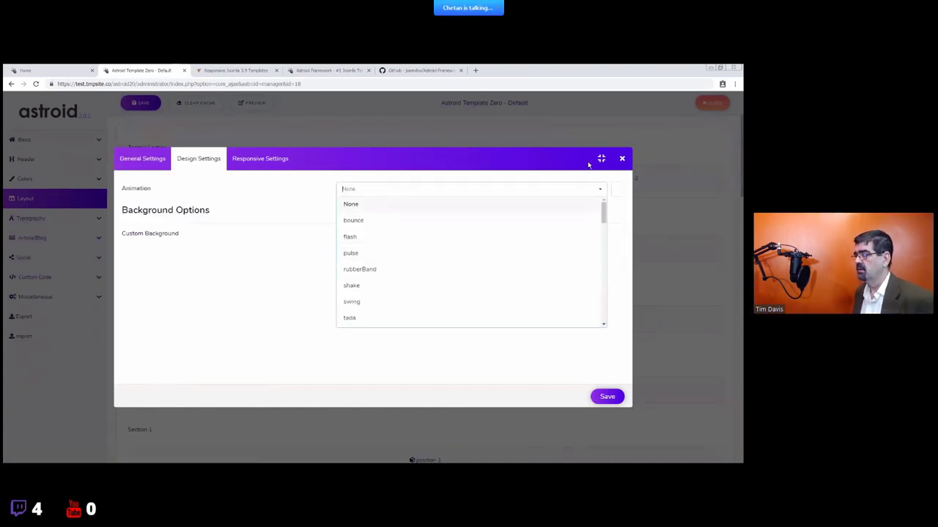
{"action": "scroll", "coordinate": [396, 257], "scroll_direction": "down", "scroll_amount": 3}
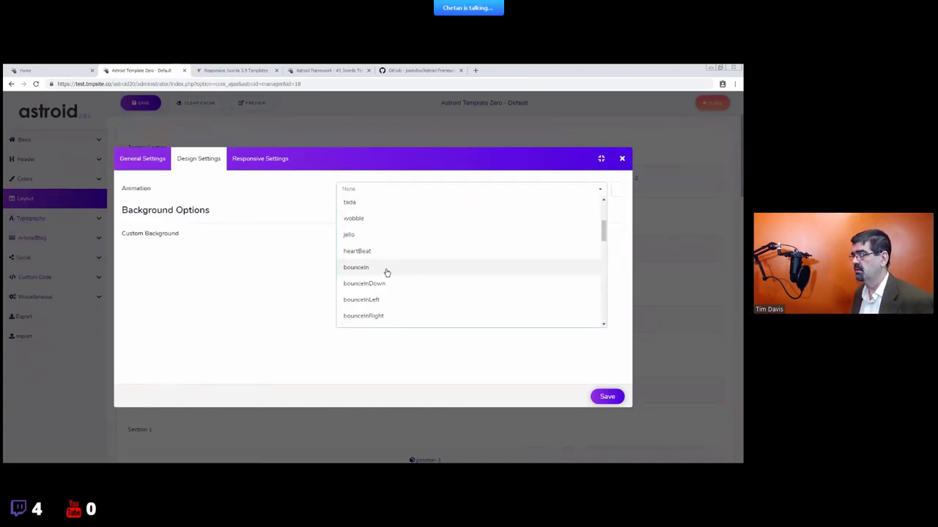
{"action": "left_click", "coordinate": [622, 158]}
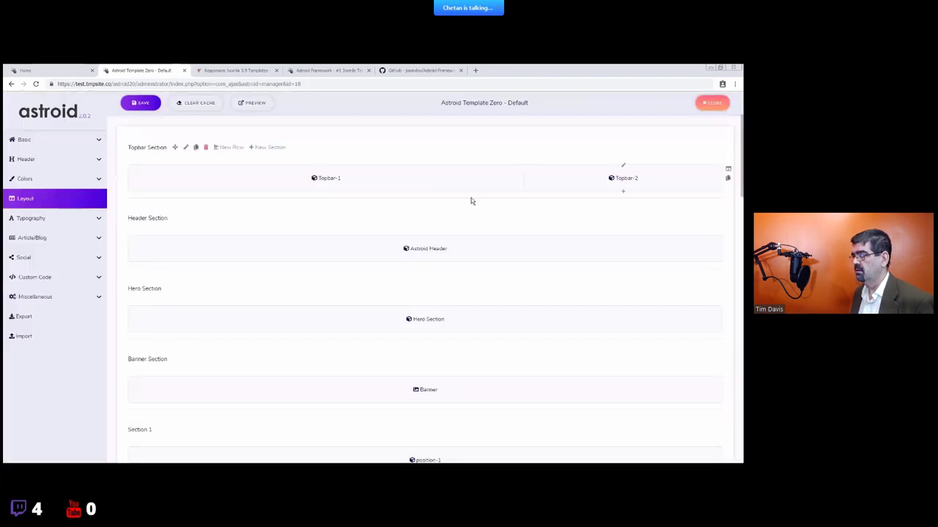
- Set the Topbar-1 element's animation to bounceInLeft in its design settings
{"action": "left_click", "coordinate": [496, 170]}
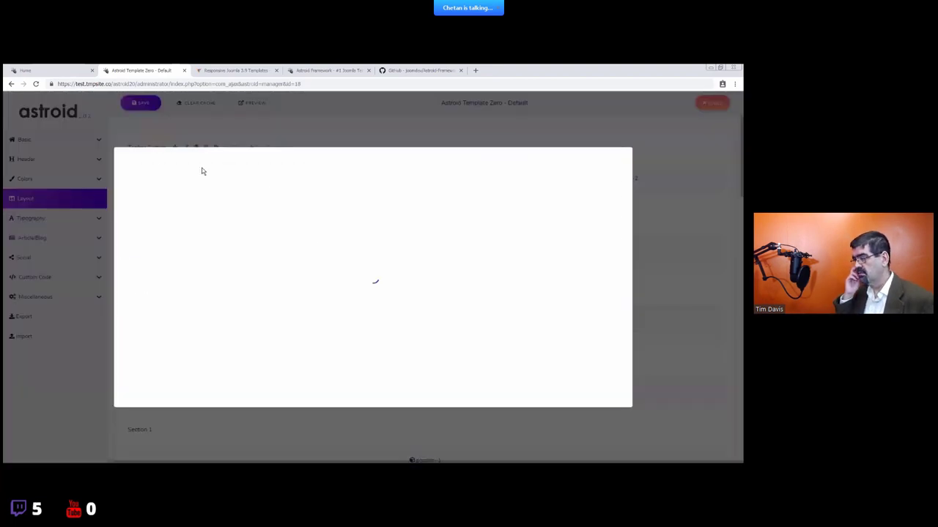
{"action": "left_click", "coordinate": [367, 189]}
{"action": "scroll", "coordinate": [394, 264], "scroll_direction": "down", "scroll_amount": 4}
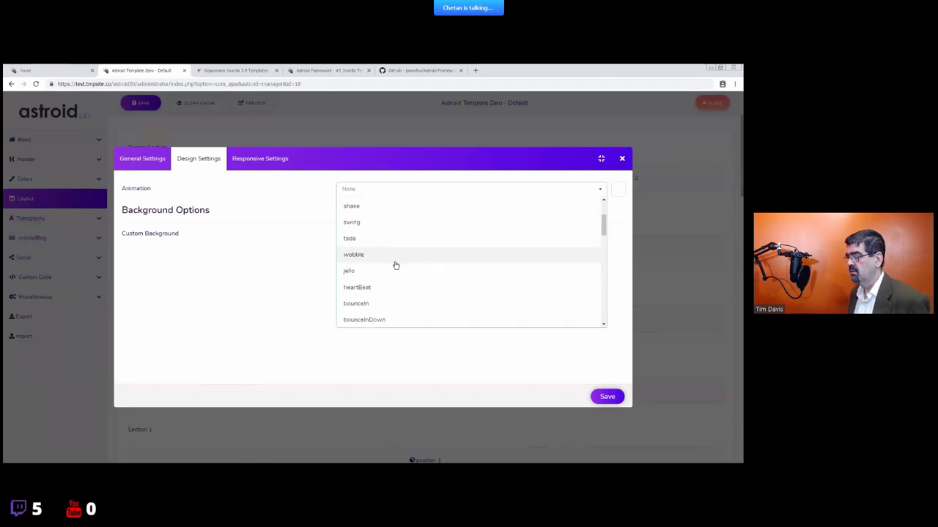
{"action": "left_click", "coordinate": [384, 263]}
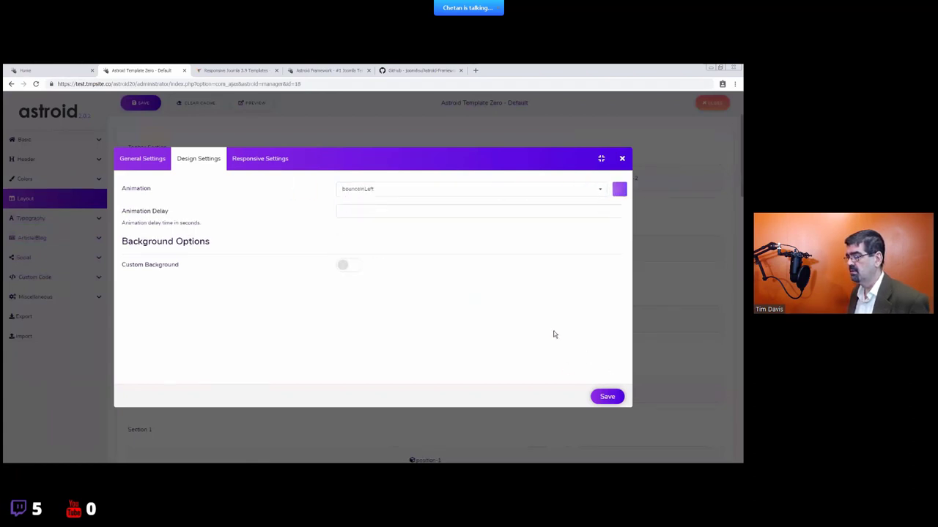
- Try the bounceInRight animation on the Topbar-1 element, restore bounceInLeft, and save the element's settings with no animation delay
{"action": "left_click", "coordinate": [589, 189]}
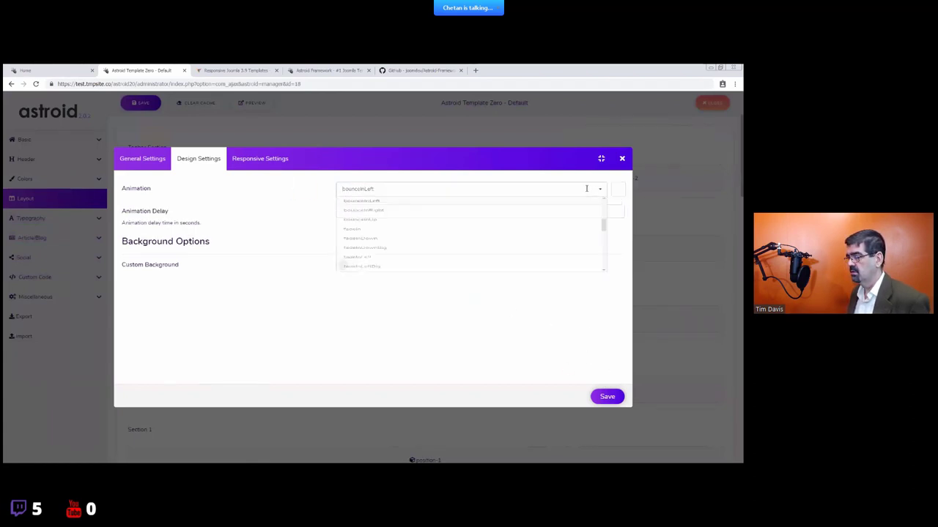
{"action": "left_click", "coordinate": [374, 205]}
{"action": "left_click", "coordinate": [386, 190]}
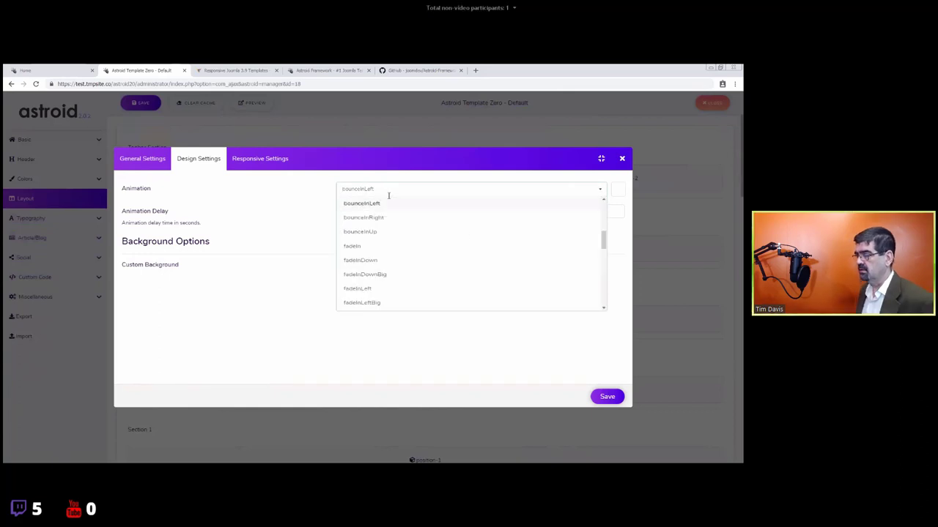
{"action": "left_click", "coordinate": [377, 221]}
{"action": "left_click", "coordinate": [410, 189]}
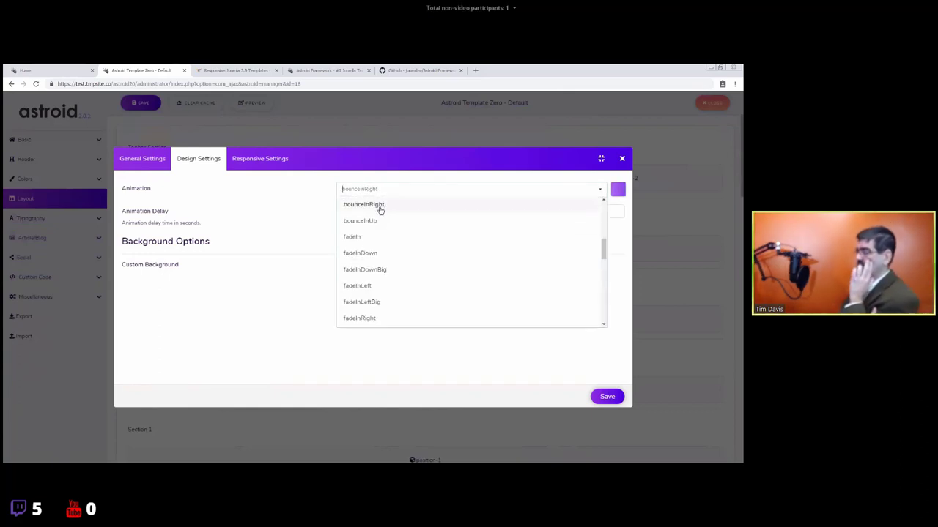
{"action": "left_click", "coordinate": [381, 230]}
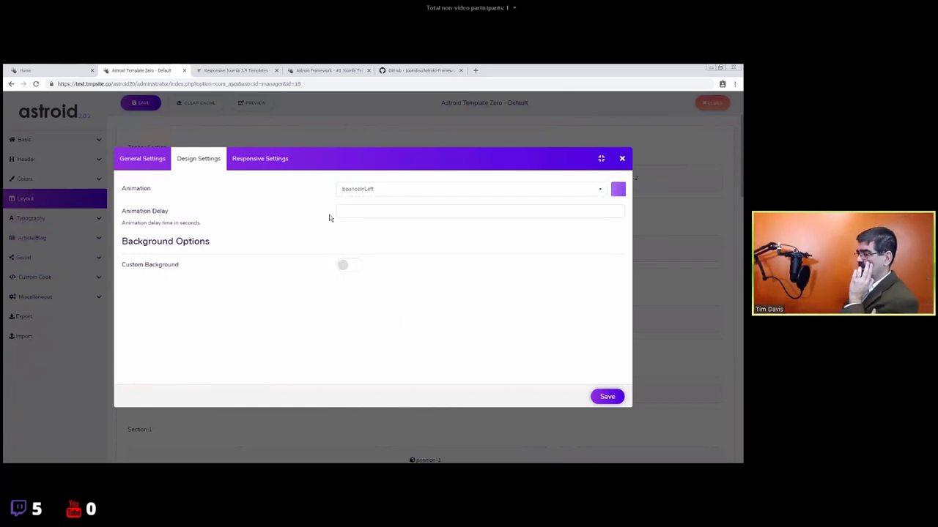
{"action": "left_click", "coordinate": [369, 210]}
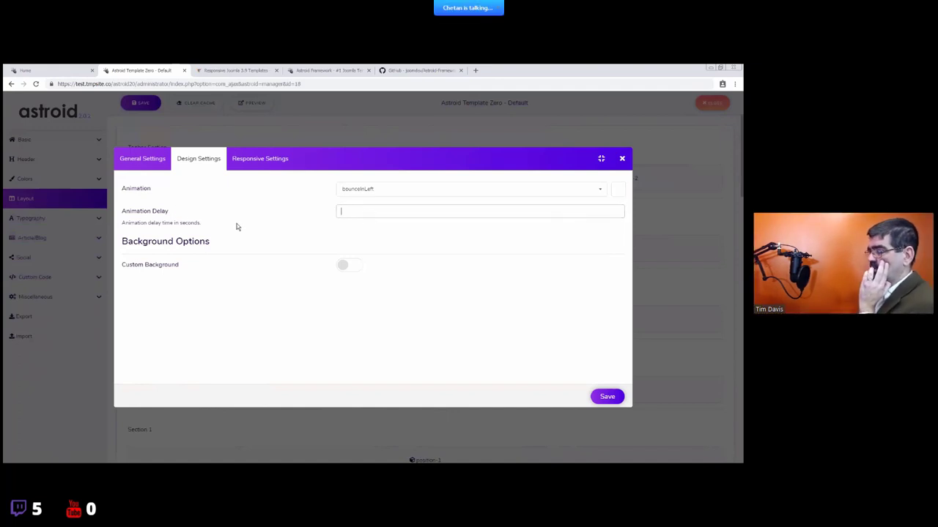
{"action": "left_click", "coordinate": [603, 393]}
- Set the Topbar-2 element's animation to bounceInRight and save its settings
{"action": "left_click", "coordinate": [695, 175]}
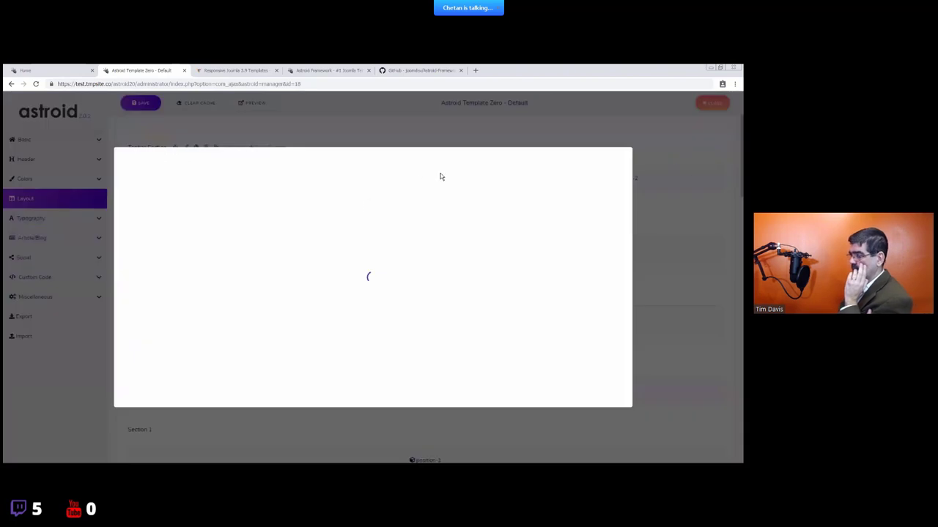
{"action": "left_click", "coordinate": [220, 159]}
{"action": "left_click", "coordinate": [374, 190]}
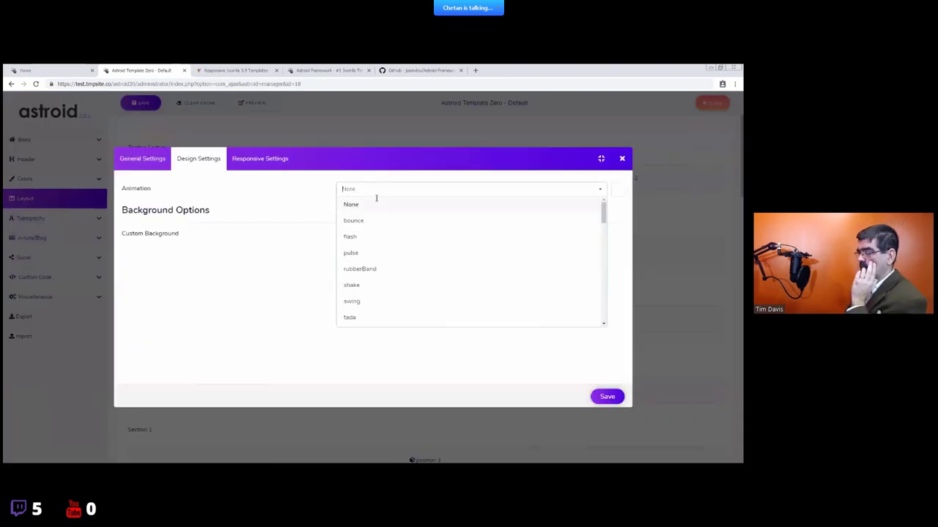
{"action": "scroll", "coordinate": [384, 264], "scroll_direction": "down", "scroll_amount": 5}
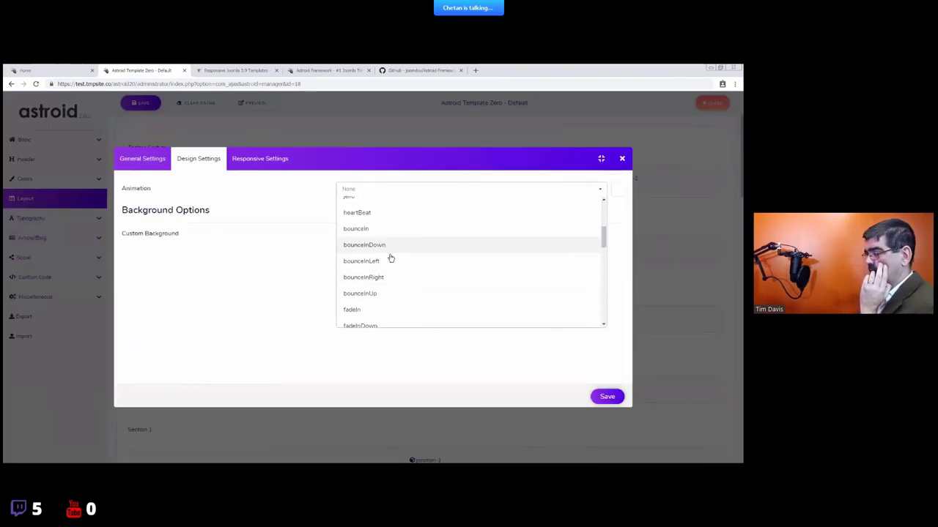
{"action": "left_click", "coordinate": [366, 277]}
{"action": "left_click", "coordinate": [606, 396]}
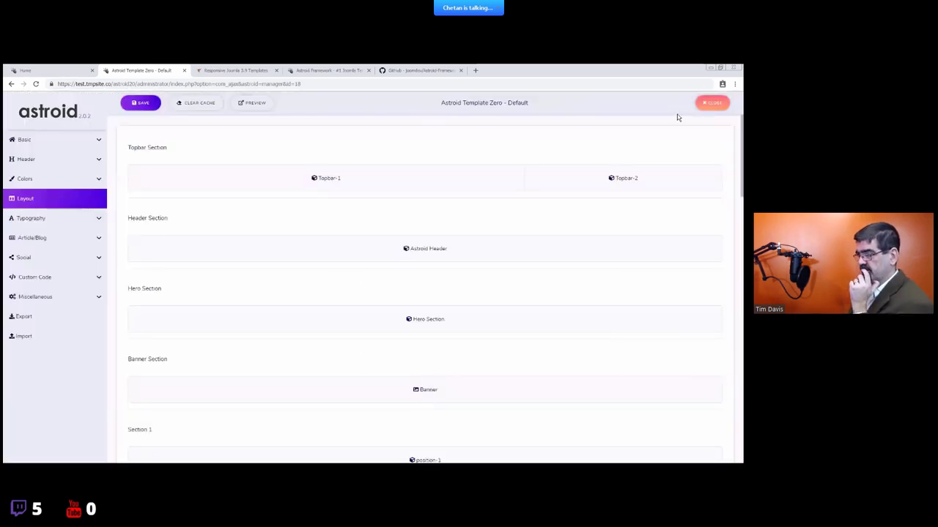
- Save the template and reload the site's home page to check the topbar element animations
{"action": "left_click", "coordinate": [138, 104]}
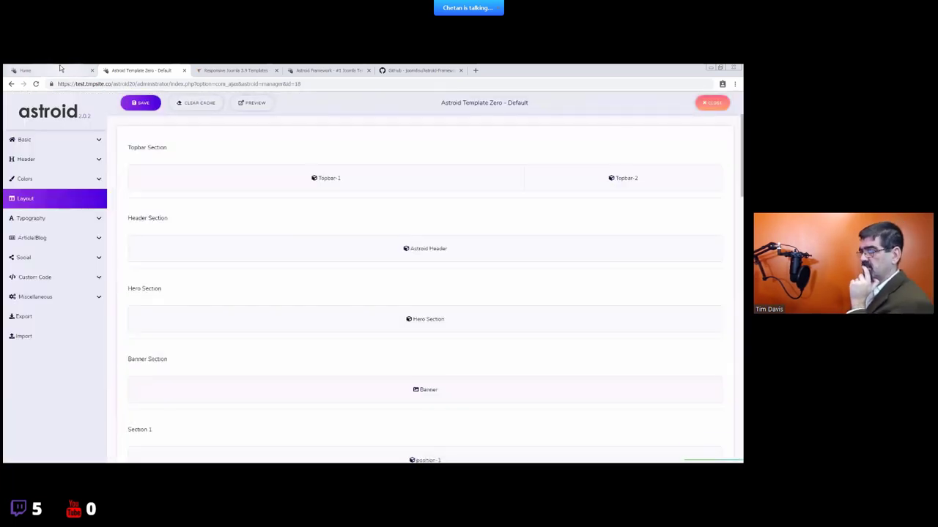
{"action": "left_click", "coordinate": [61, 70]}
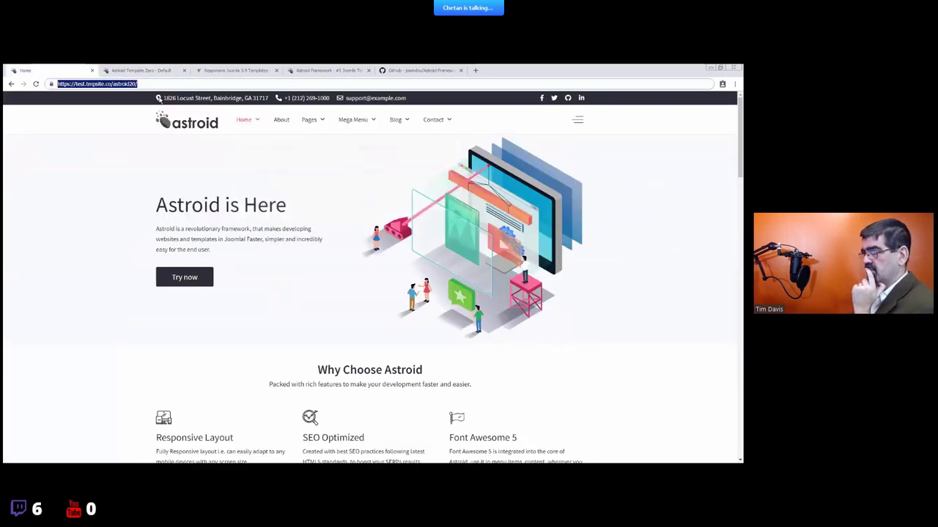
{"action": "left_click", "coordinate": [220, 100]}
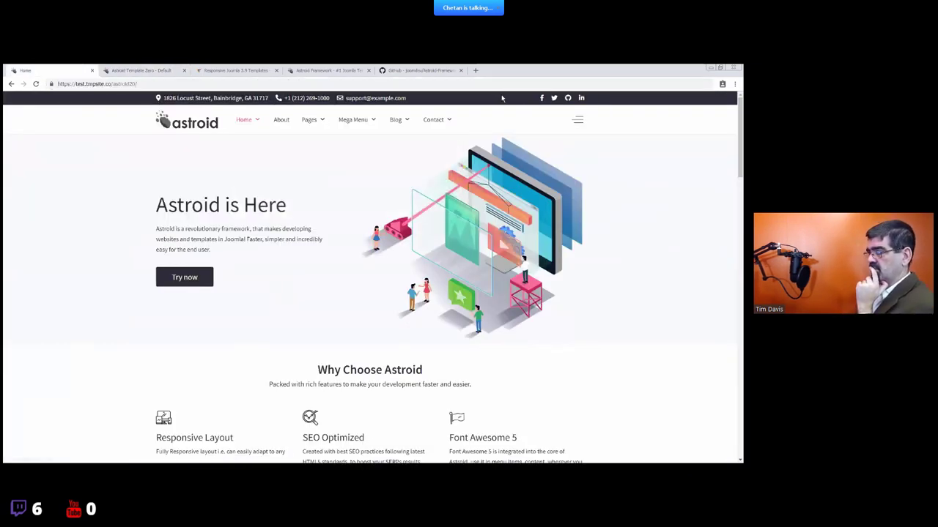
{"action": "left_click", "coordinate": [383, 84]}
{"action": "key", "text": "Return"}
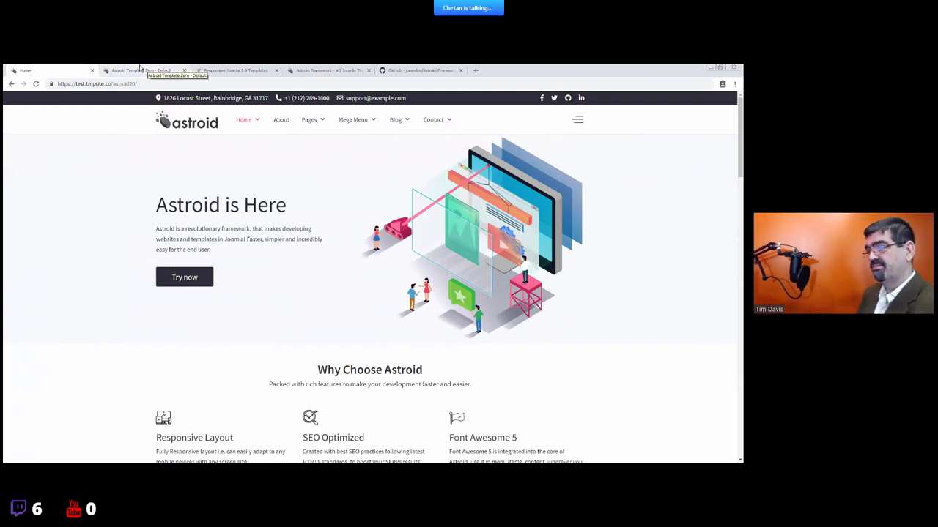
- Return to the template layout and review the Topbar-1 element's animation choice and the other available options, leaving it as is
{"action": "left_click", "coordinate": [140, 70]}
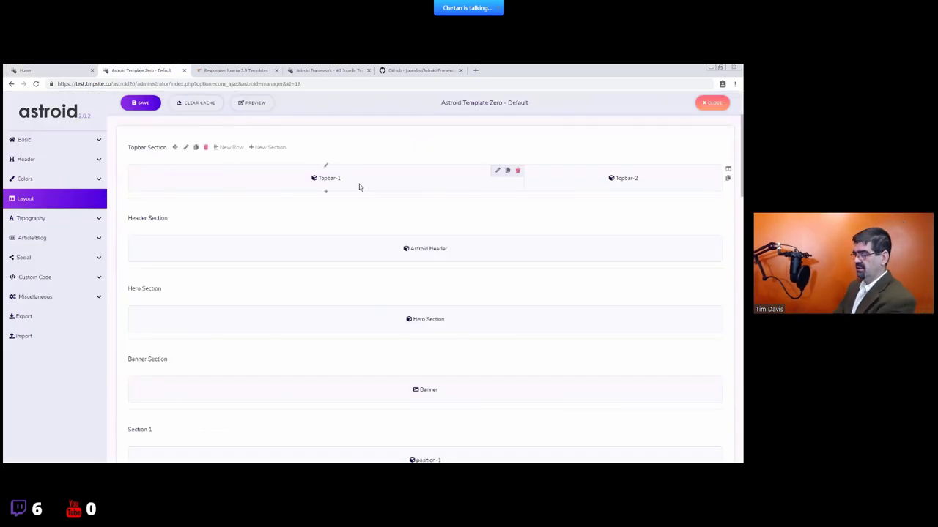
{"action": "left_click", "coordinate": [497, 170]}
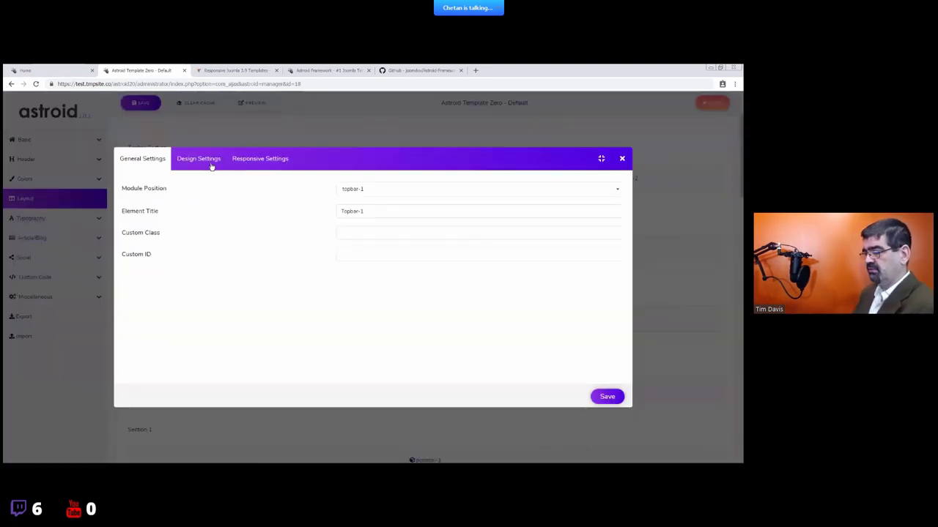
{"action": "left_click", "coordinate": [211, 162]}
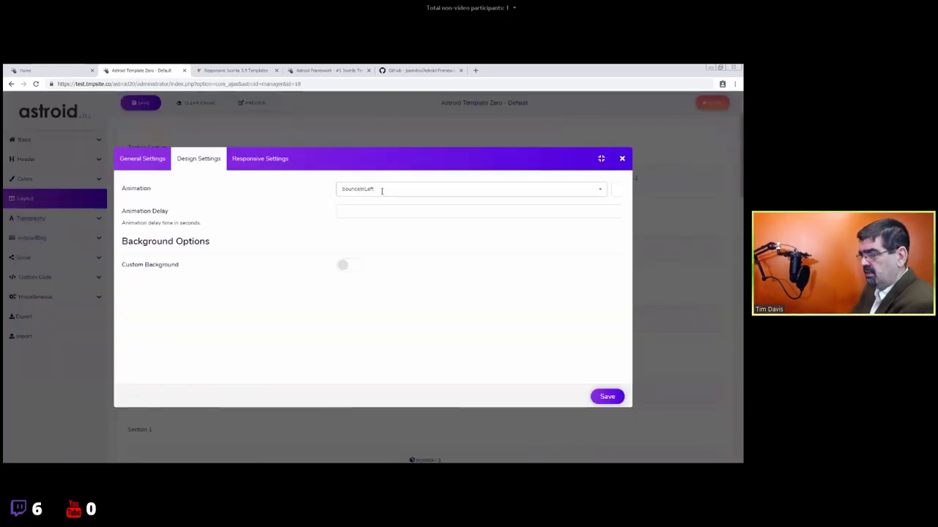
{"action": "left_click", "coordinate": [381, 191]}
{"action": "scroll", "coordinate": [414, 267], "scroll_direction": "down", "scroll_amount": 3}
{"action": "scroll", "coordinate": [420, 270], "scroll_direction": "down", "scroll_amount": 2}
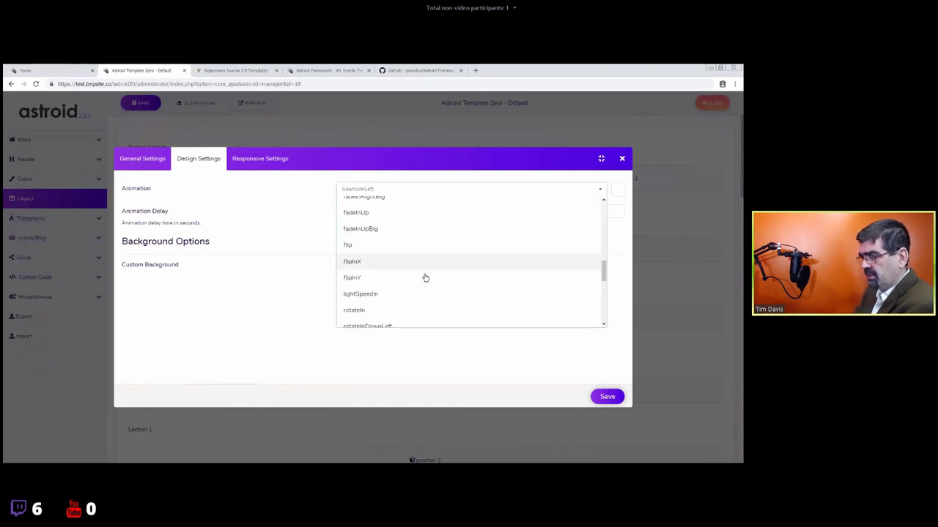
{"action": "left_click", "coordinate": [622, 158]}
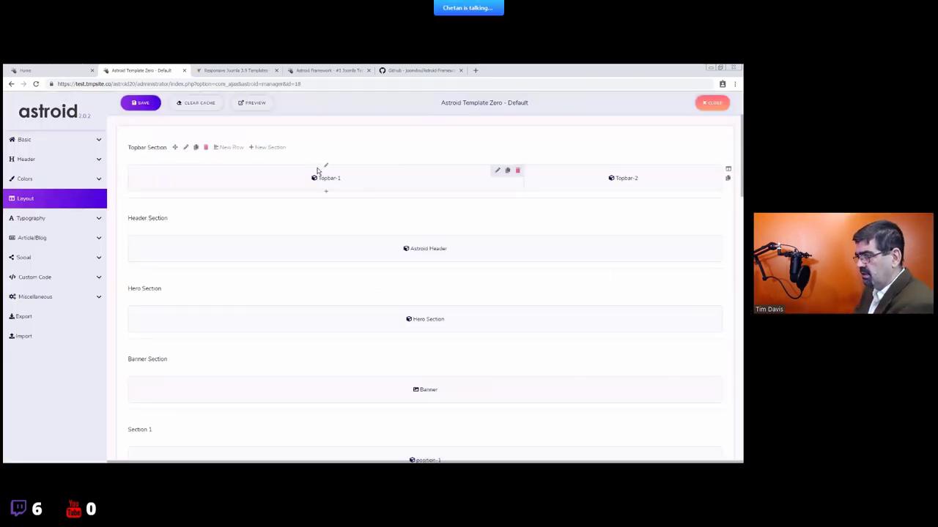
- Set the Topbar Section's animation to bounceInDown in its design settings and save the section
{"action": "left_click", "coordinate": [185, 147]}
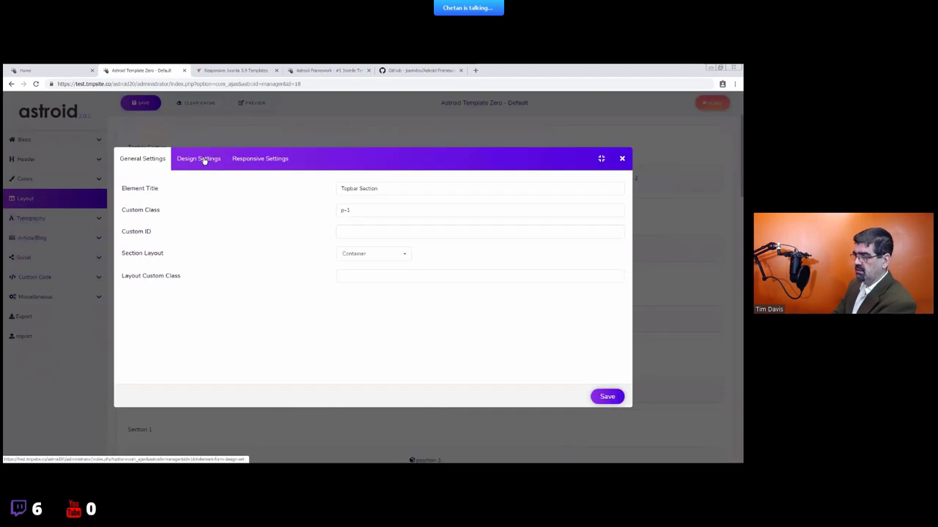
{"action": "left_click", "coordinate": [199, 158]}
{"action": "left_click", "coordinate": [381, 188]}
{"action": "scroll", "coordinate": [382, 264], "scroll_direction": "down", "scroll_amount": 5}
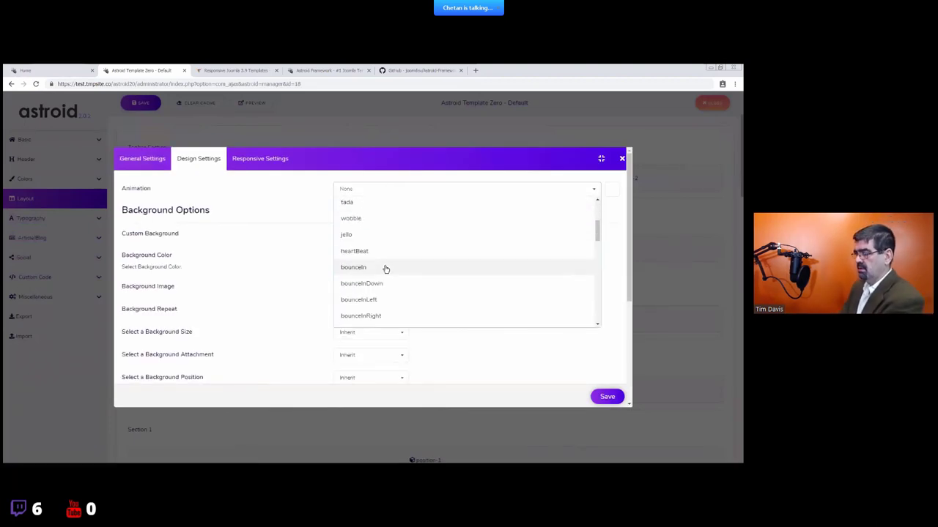
{"action": "scroll", "coordinate": [386, 253], "scroll_direction": "up", "scroll_amount": 3}
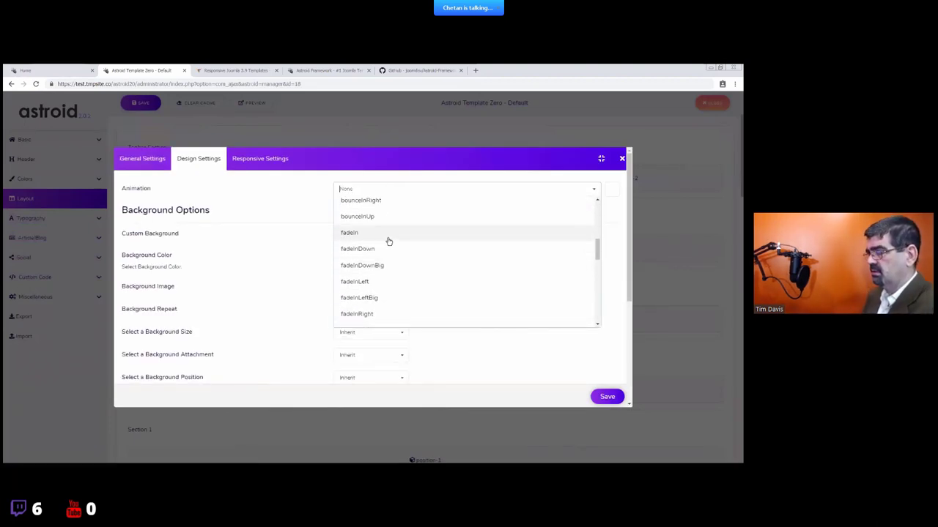
{"action": "scroll", "coordinate": [381, 248], "scroll_direction": "up", "scroll_amount": 2}
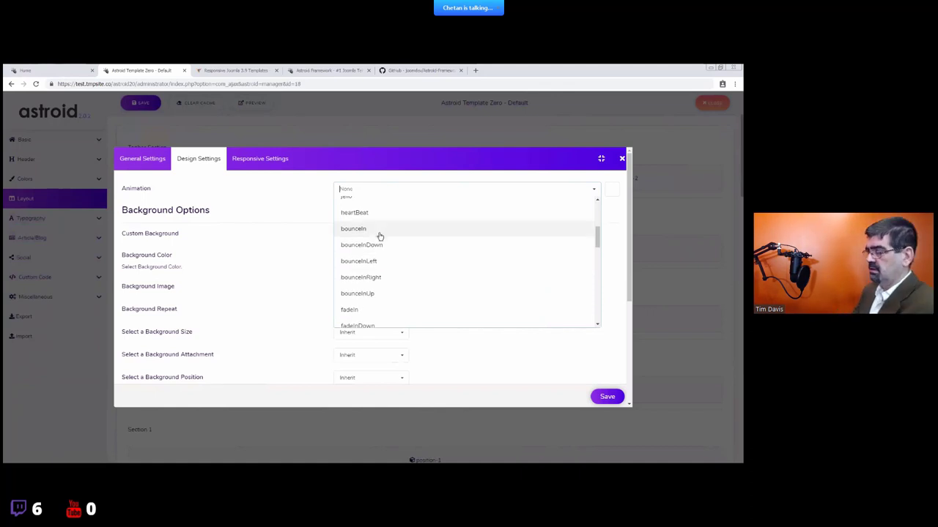
{"action": "left_click", "coordinate": [512, 246]}
{"action": "left_click", "coordinate": [606, 395]}
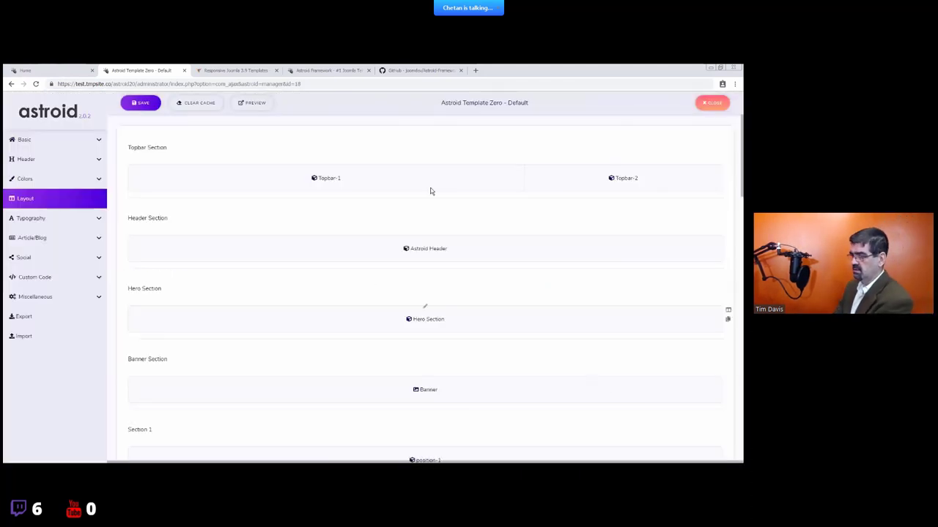
- Save the template and reload the site's home page to check the Topbar Section animation
{"action": "left_click", "coordinate": [133, 103]}
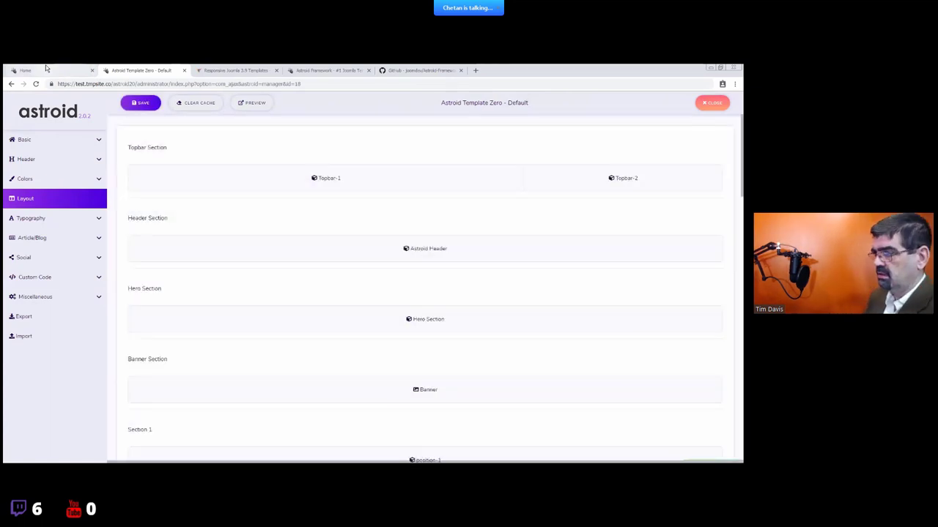
{"action": "left_click", "coordinate": [46, 69]}
{"action": "left_click", "coordinate": [180, 84]}
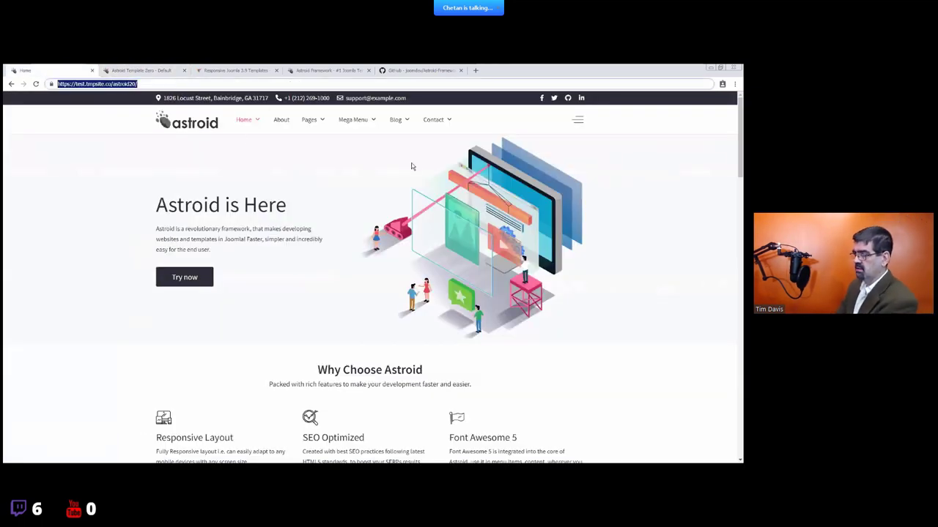
{"action": "key", "text": "Return"}
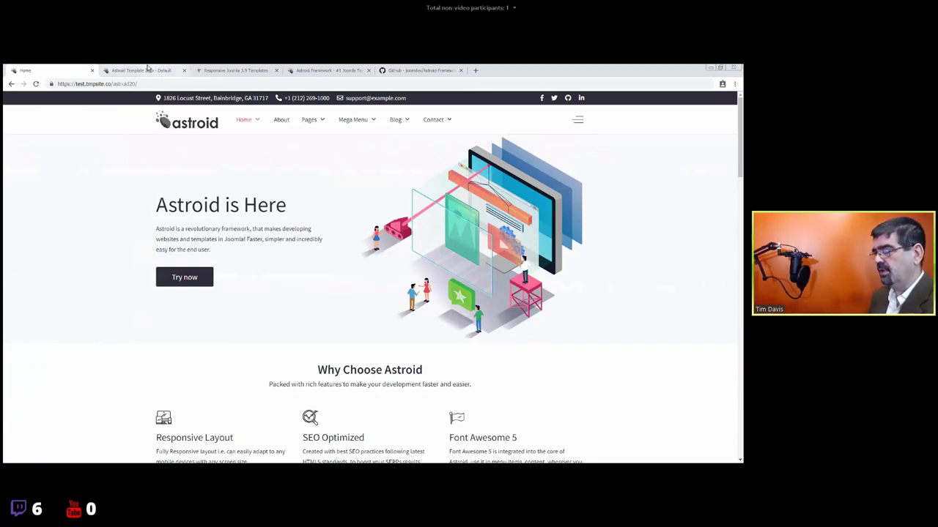
- Set the Header Section's animation to shake in its design settings and save the section
{"action": "left_click", "coordinate": [147, 69]}
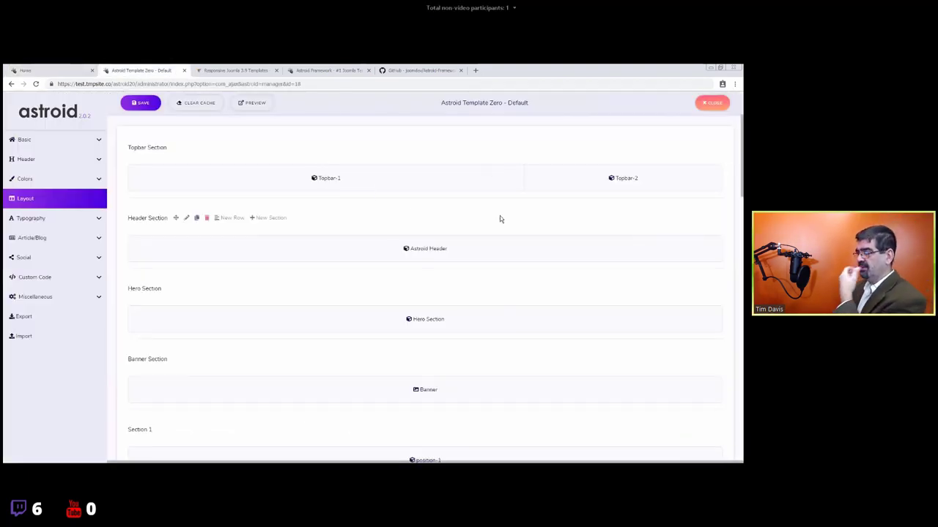
{"action": "left_click", "coordinate": [187, 218]}
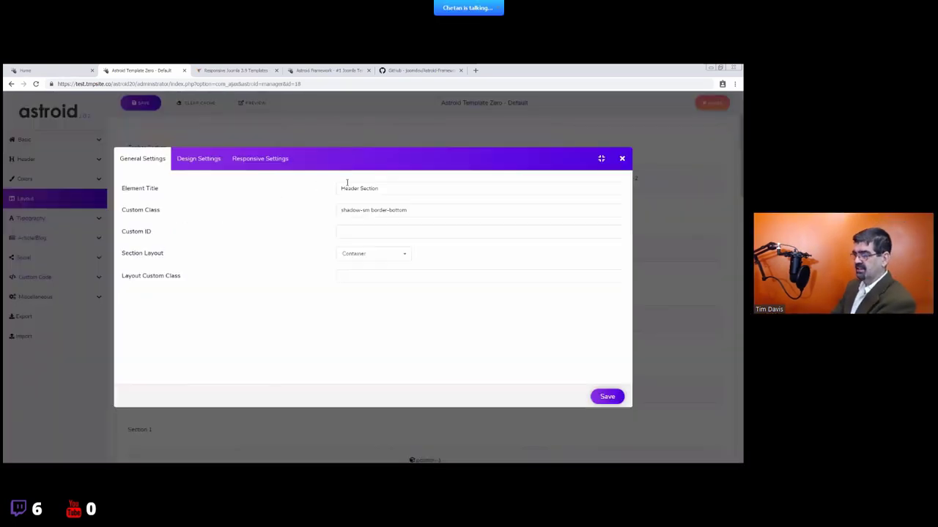
{"action": "left_click", "coordinate": [211, 159]}
{"action": "left_click", "coordinate": [373, 188]}
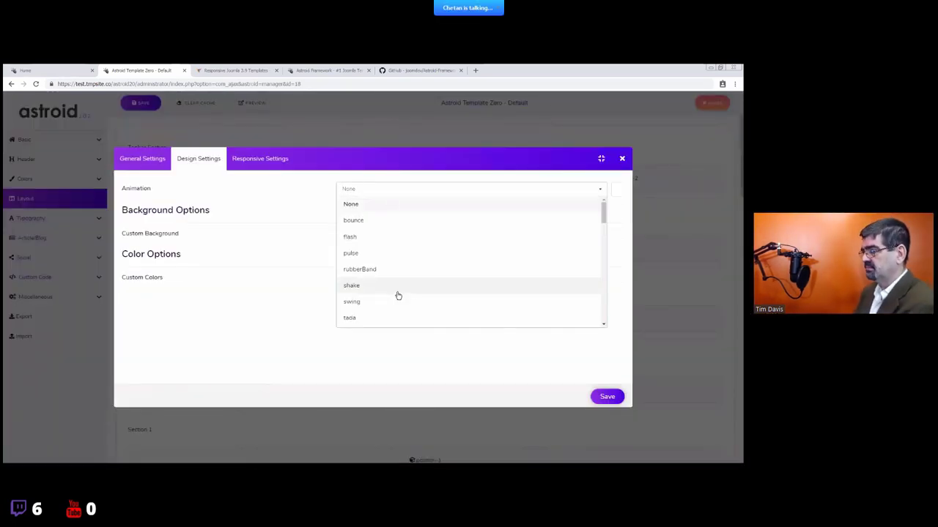
{"action": "scroll", "coordinate": [398, 295], "scroll_direction": "down", "scroll_amount": 2}
{"action": "left_click", "coordinate": [364, 209]}
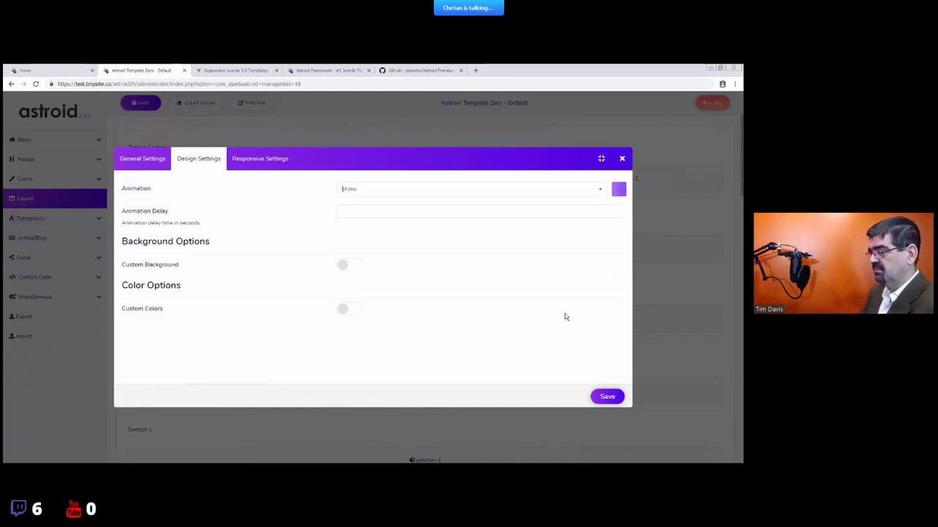
{"action": "left_click", "coordinate": [606, 397]}
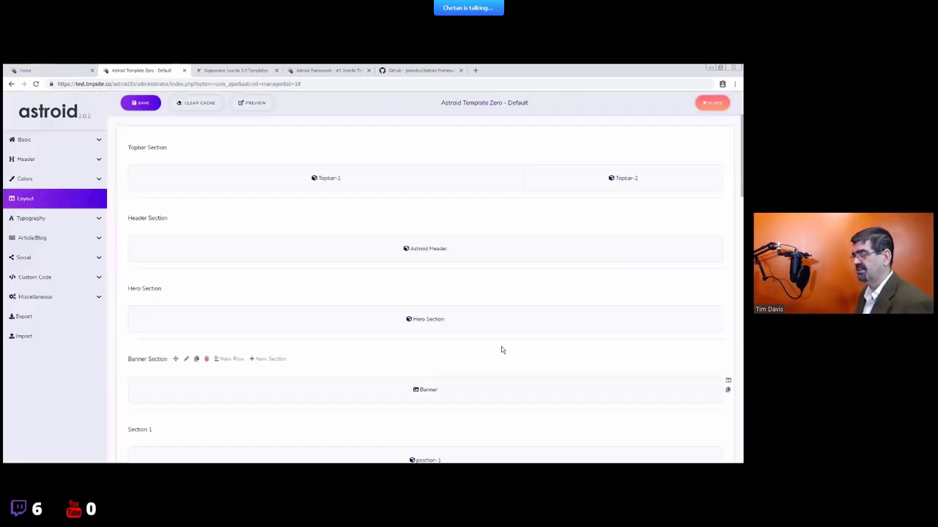
- Save the template and reload the site's home page twice to check the Header Section animation
{"action": "left_click", "coordinate": [140, 103]}
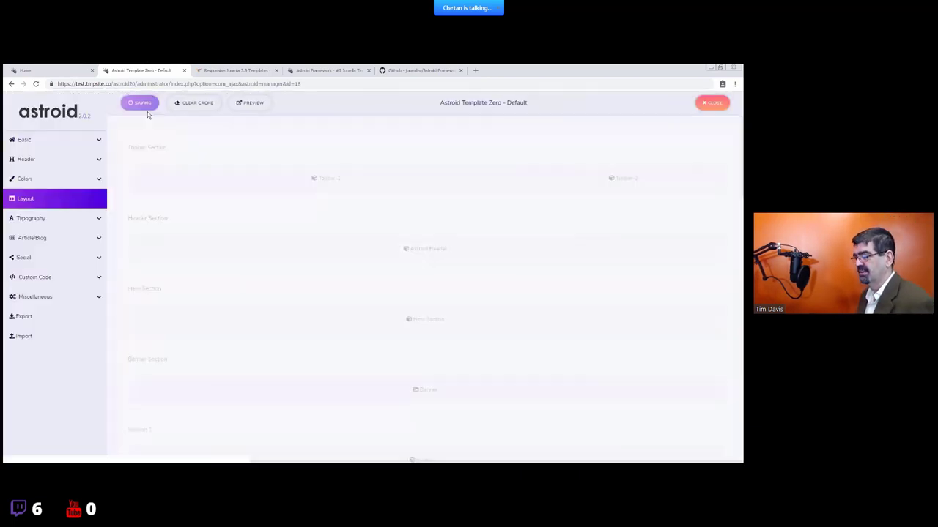
{"action": "left_click", "coordinate": [59, 70]}
{"action": "left_click", "coordinate": [162, 84]}
{"action": "key", "text": "Return"}
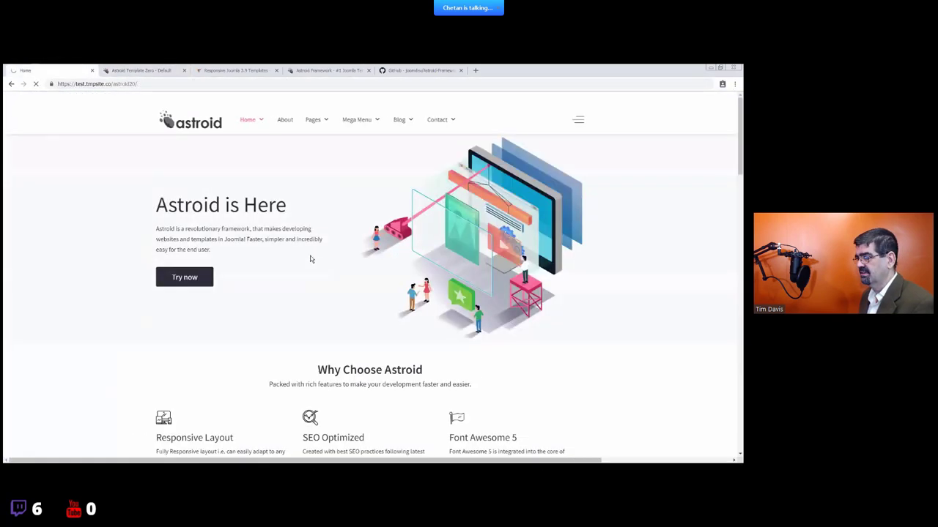
{"action": "key", "text": "ctrl+l"}
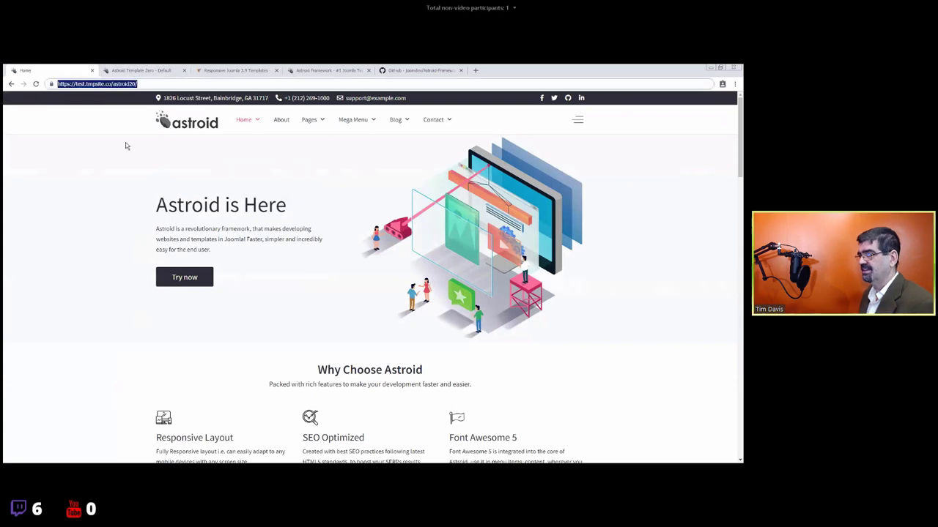
{"action": "key", "text": "Return"}
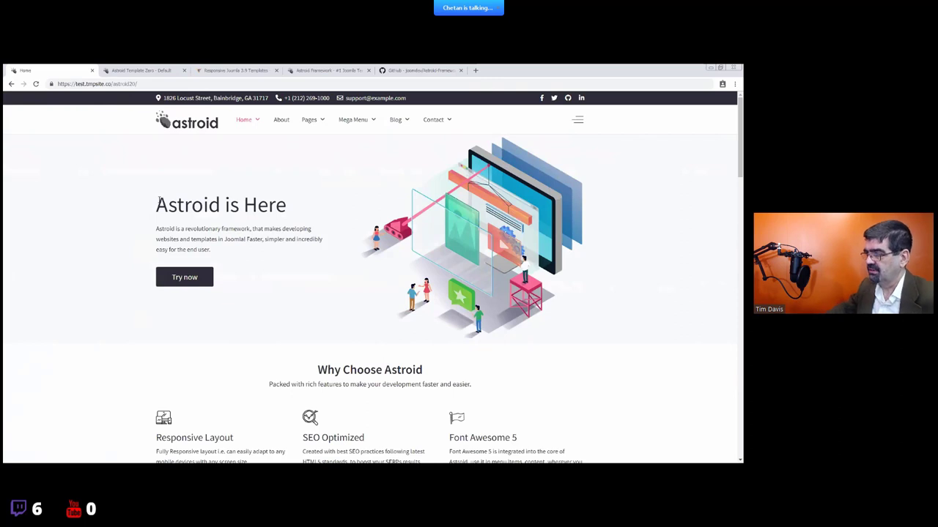
{"action": "left_click", "coordinate": [133, 70]}
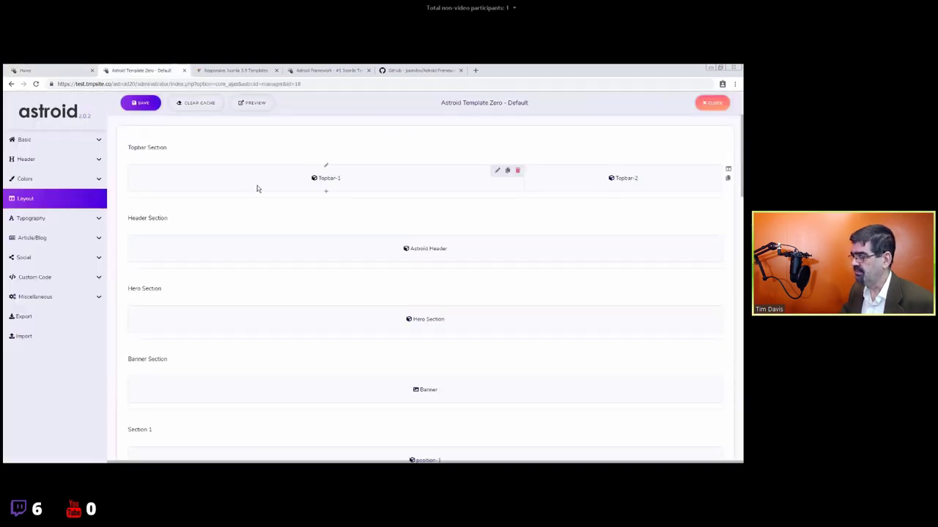
{"action": "key", "text": "ctrl+shift+Tab"}
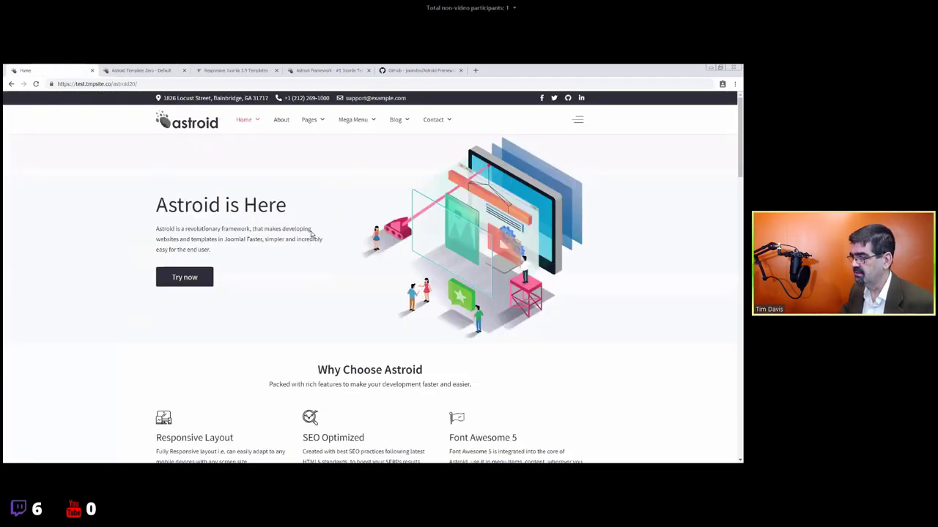
{"action": "scroll", "coordinate": [311, 235], "scroll_direction": "down", "scroll_amount": 1}
{"action": "scroll", "coordinate": [311, 234], "scroll_direction": "up", "scroll_amount": 1}
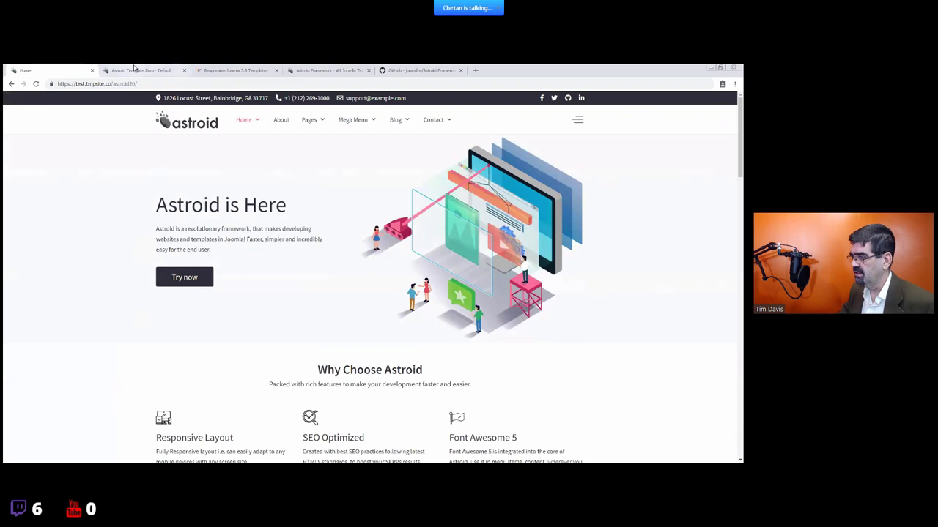
{"action": "key", "text": "ctrl+Tab"}
{"action": "key", "text": "ctrl+shift+Tab"}
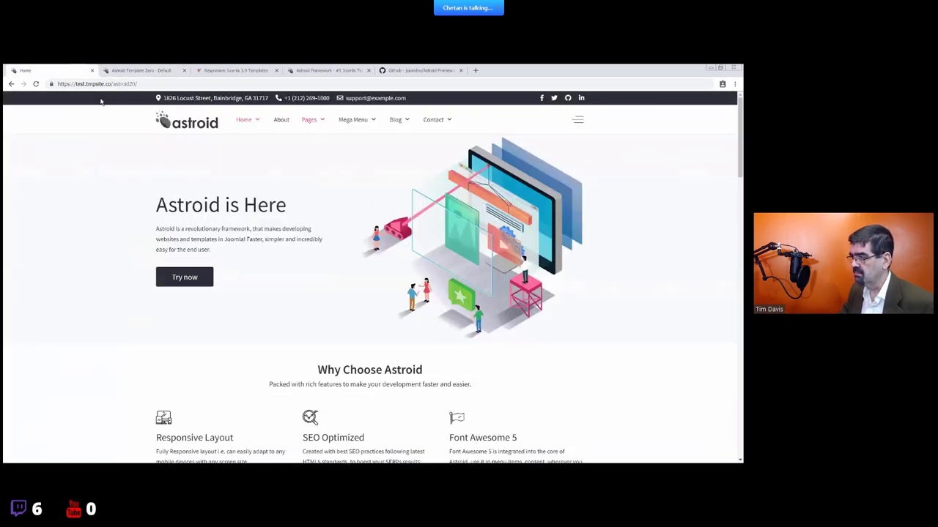
- Review the Topbar Section's general and design settings in the template layout, leaving them as they are
{"action": "key", "text": "ctrl+Tab"}
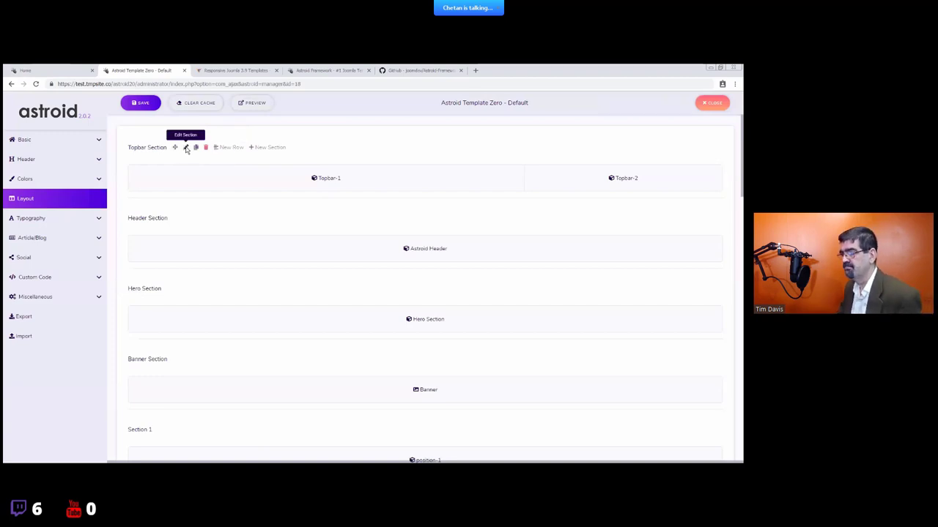
{"action": "left_click", "coordinate": [184, 148]}
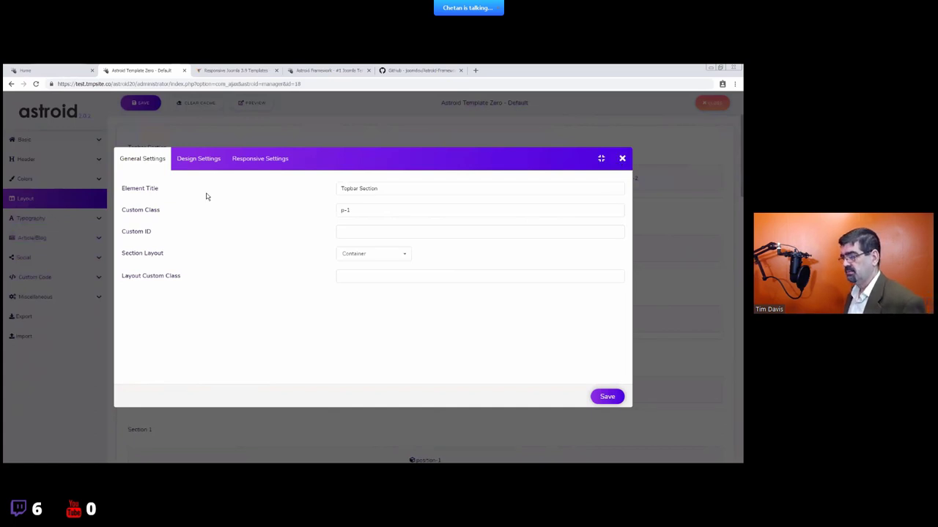
{"action": "left_click", "coordinate": [189, 158]}
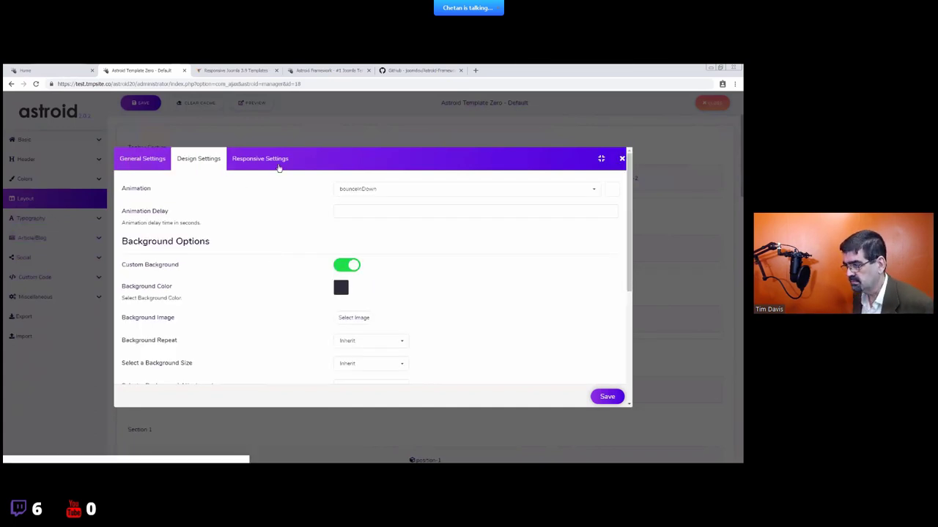
{"action": "left_click", "coordinate": [622, 158]}
{"action": "left_click", "coordinate": [188, 148]}
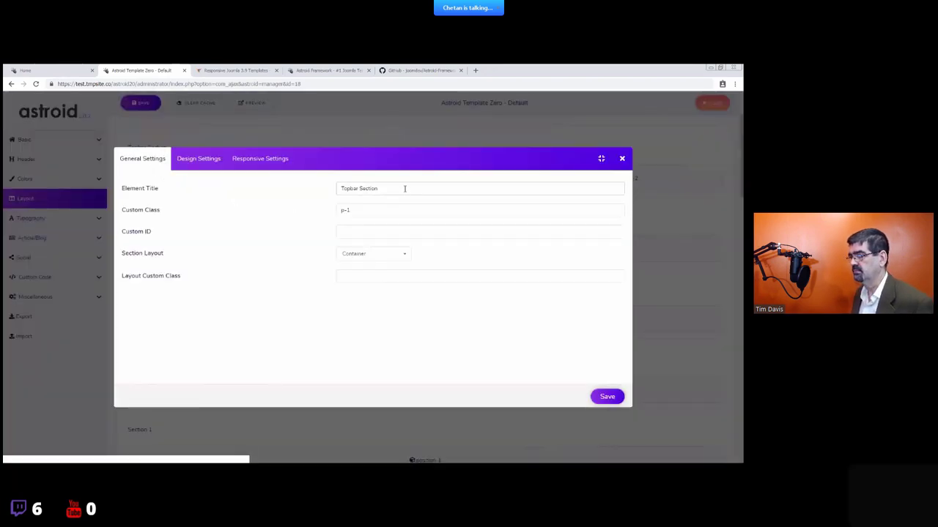
{"action": "left_click", "coordinate": [374, 253]}
{"action": "left_click", "coordinate": [621, 158]}
{"action": "left_click", "coordinate": [622, 158]}
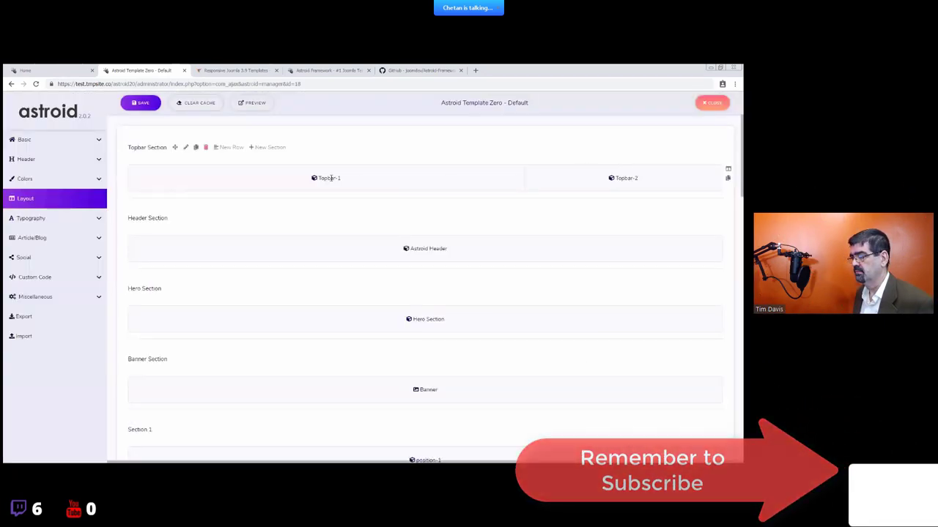
- Review the general settings of the Topbar-1 column, plus the Topbar-1 element's module position and design settings
{"action": "left_click", "coordinate": [327, 165]}
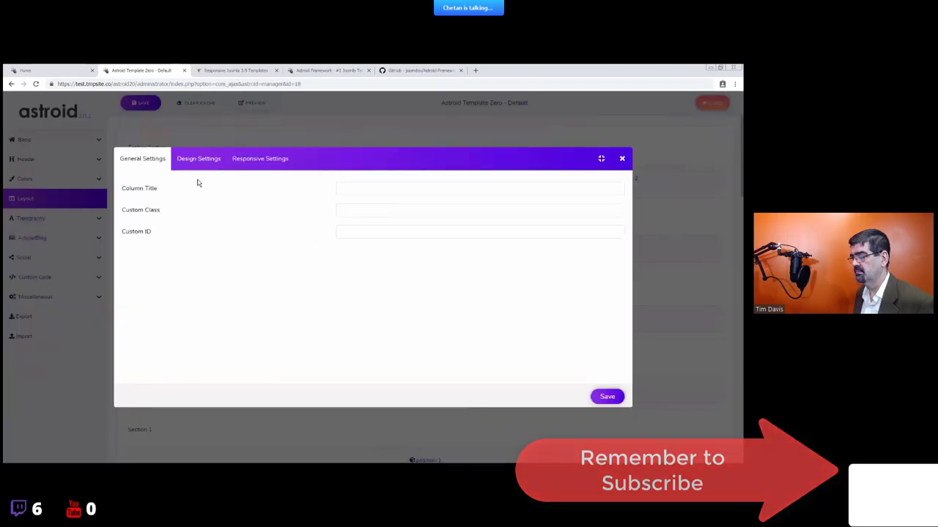
{"action": "left_click", "coordinate": [622, 158]}
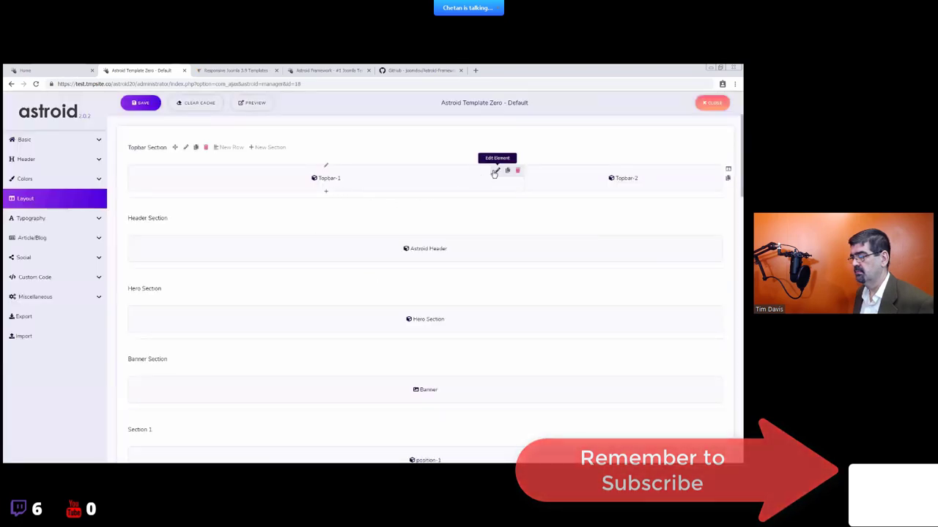
{"action": "left_click", "coordinate": [495, 171]}
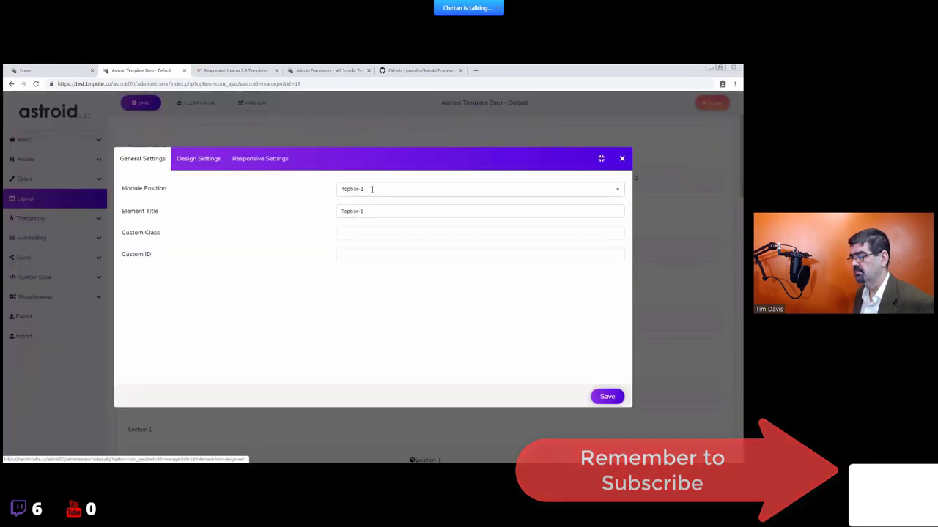
{"action": "left_click", "coordinate": [372, 189]}
{"action": "left_click", "coordinate": [386, 223]}
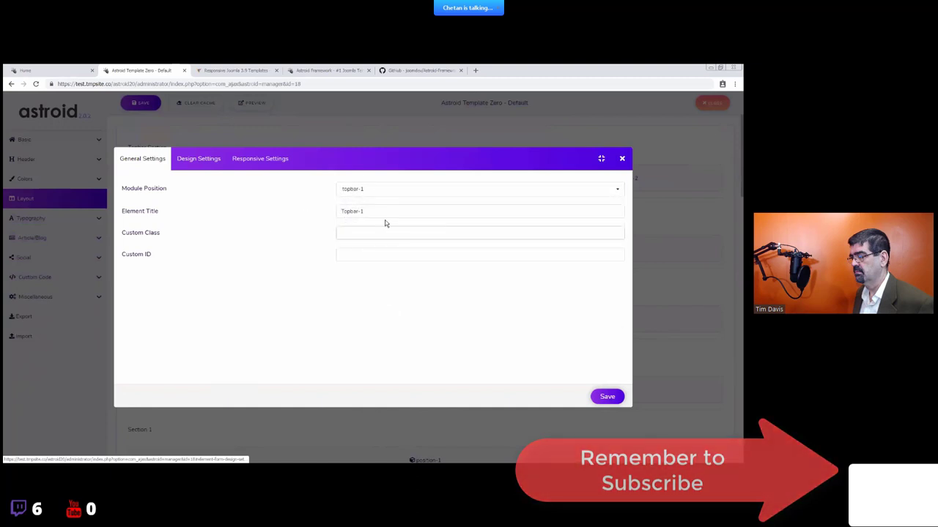
{"action": "left_click", "coordinate": [199, 158]}
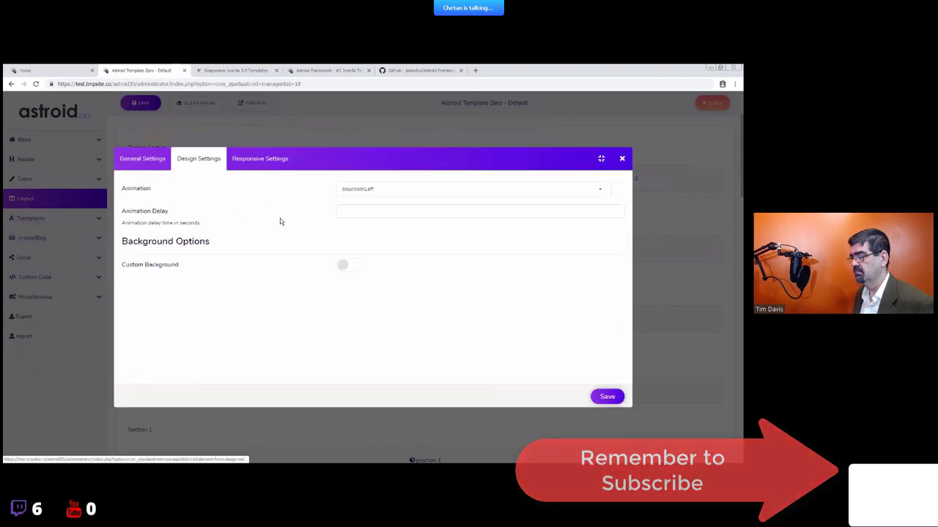
- Enable a custom background for the Topbar-1 element, set its background color to red, and save the element
{"action": "left_click", "coordinate": [355, 269]}
{"action": "scroll", "coordinate": [422, 244], "scroll_direction": "down", "scroll_amount": 1}
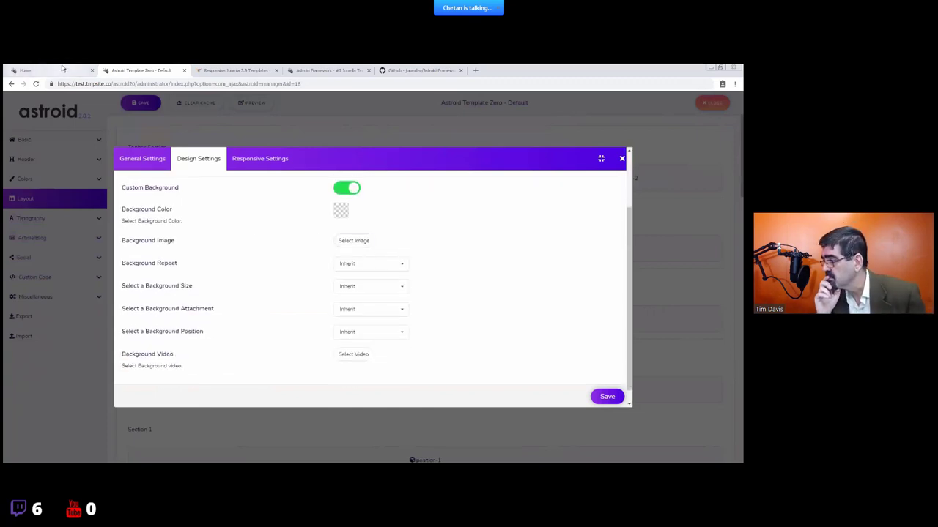
{"action": "scroll", "coordinate": [280, 243], "scroll_direction": "up", "scroll_amount": 1}
{"action": "left_click", "coordinate": [143, 158]}
{"action": "left_click", "coordinate": [195, 159]}
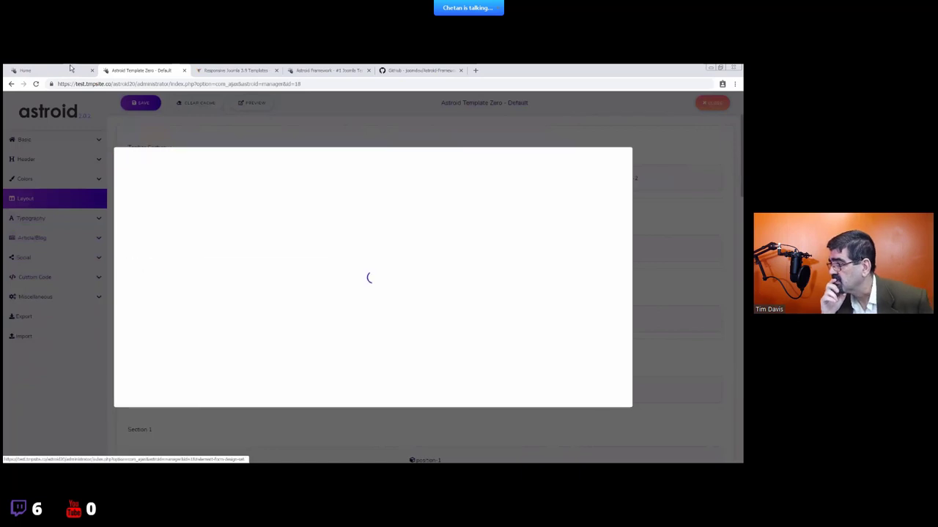
{"action": "left_click", "coordinate": [71, 68]}
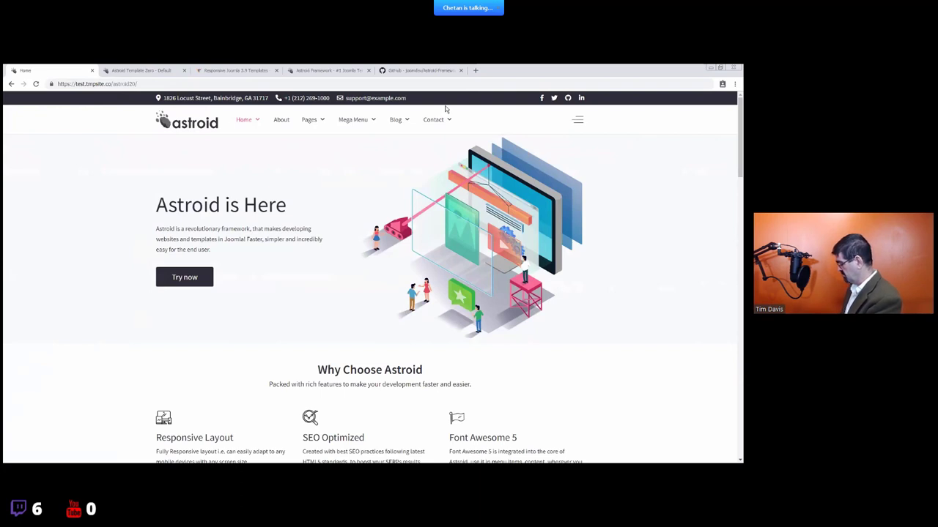
{"action": "key", "text": "ctrl+Tab"}
{"action": "left_click", "coordinate": [418, 300]}
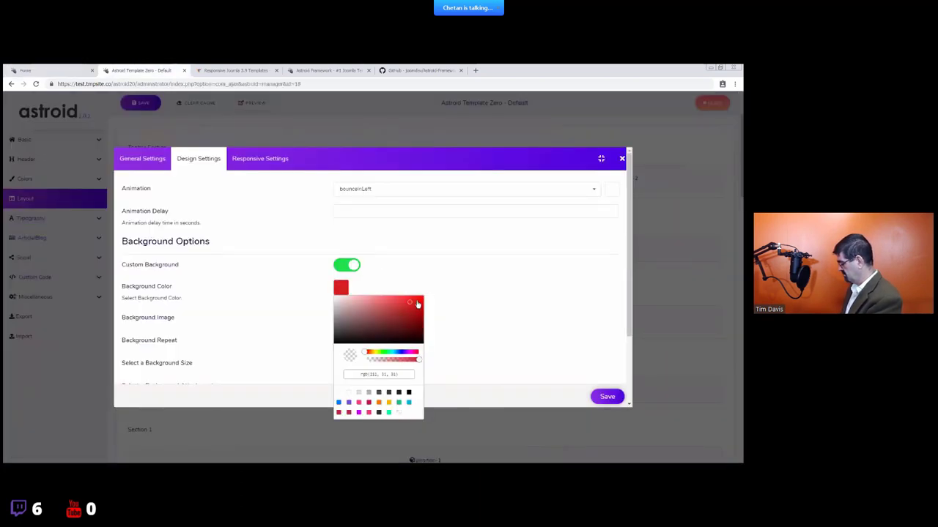
{"action": "left_click", "coordinate": [455, 304]}
{"action": "scroll", "coordinate": [425, 276], "scroll_direction": "down", "scroll_amount": 3}
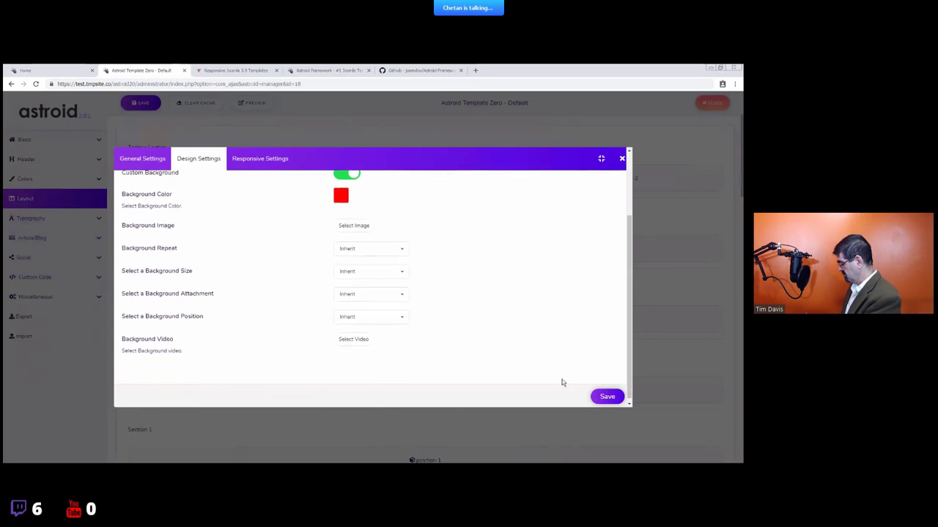
{"action": "left_click", "coordinate": [607, 397]}
- Save the template and check the Topbar-1 element's background color on the site's home page
{"action": "left_click", "coordinate": [143, 103]}
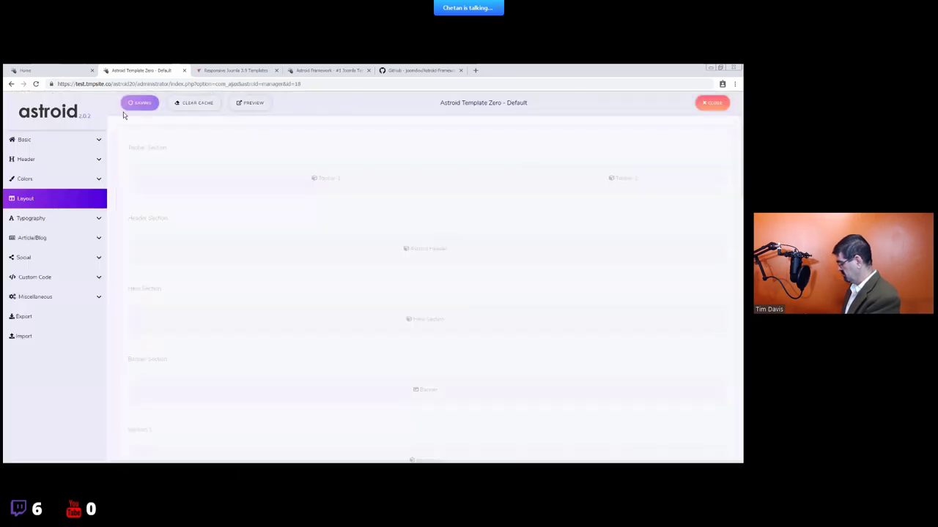
{"action": "left_click", "coordinate": [61, 70]}
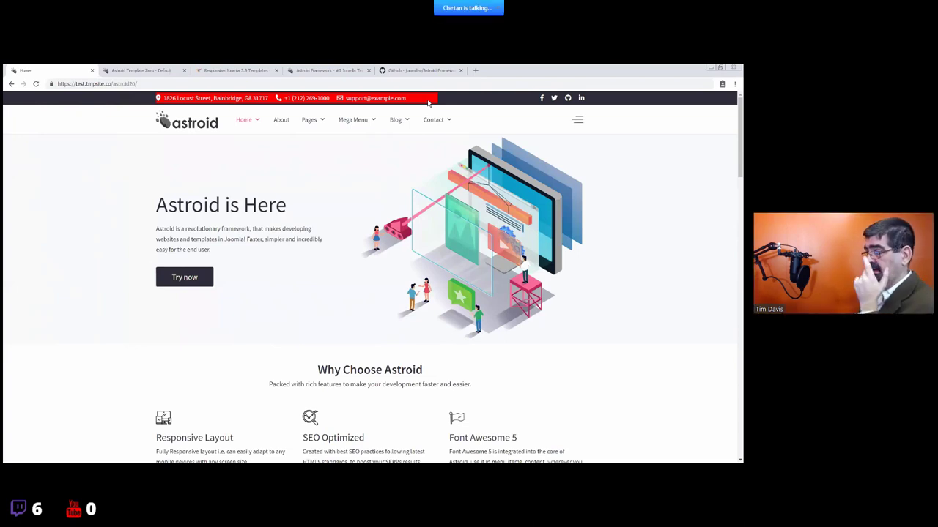
{"action": "mouse_move", "coordinate": [242, 129]}
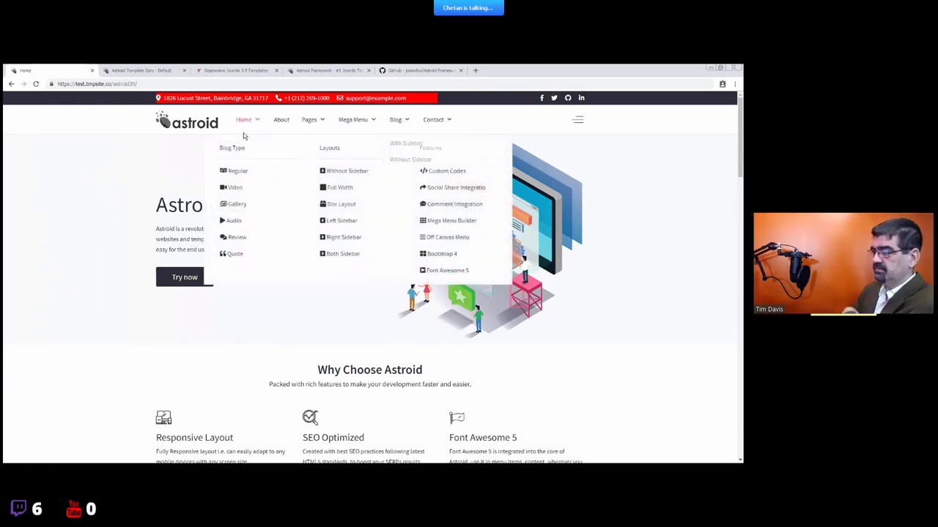
- Return to the Topbar-1 element's design settings and review the background repeat and size options without changing them
{"action": "left_click", "coordinate": [132, 70]}
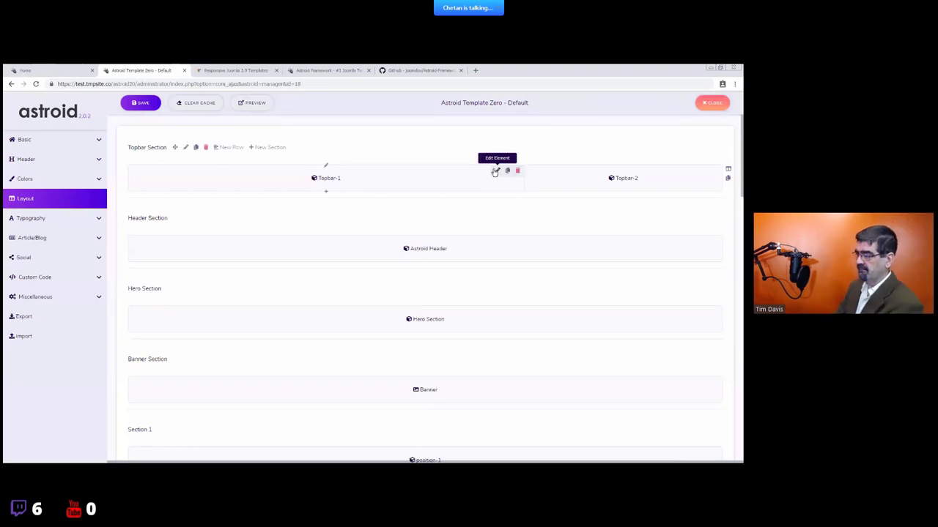
{"action": "left_click", "coordinate": [495, 171]}
{"action": "left_click", "coordinate": [199, 159]}
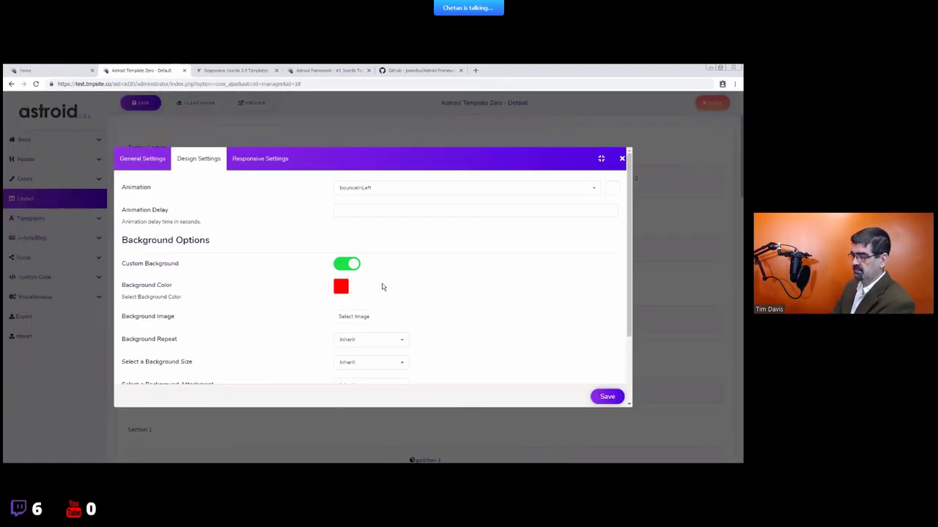
{"action": "scroll", "coordinate": [378, 308], "scroll_direction": "down", "scroll_amount": 2}
{"action": "left_click", "coordinate": [369, 249]}
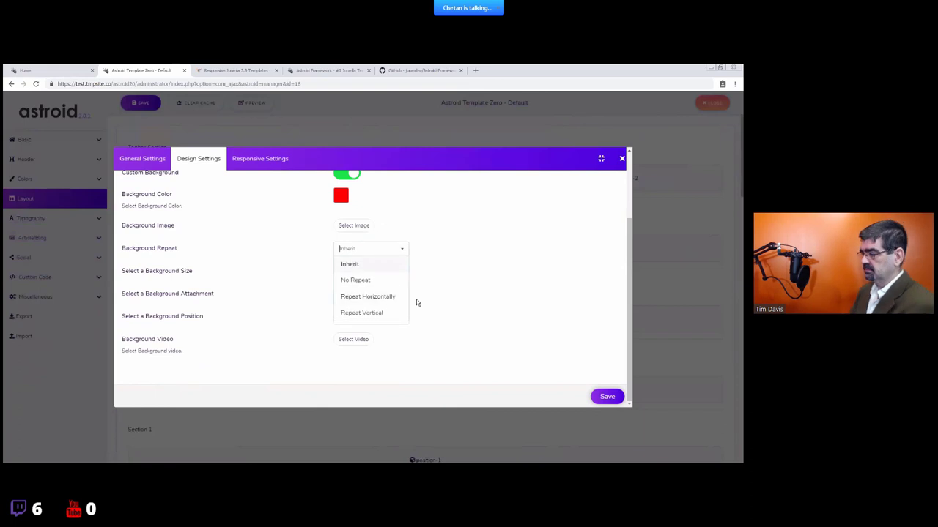
{"action": "left_click", "coordinate": [464, 293]}
{"action": "left_click", "coordinate": [387, 272]}
{"action": "left_click", "coordinate": [320, 266]}
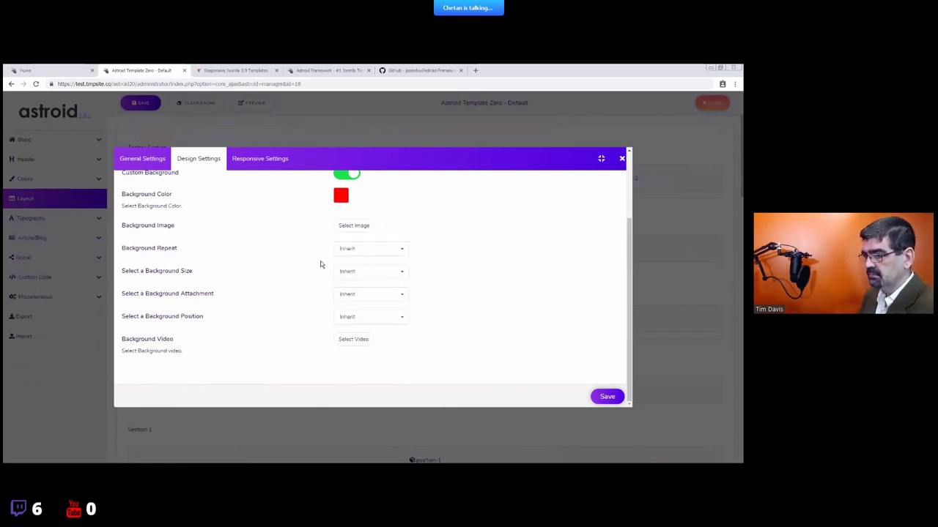
- Check the Topbar-1 element on the site's home page, review the element's responsive visibility settings, and close them unchanged
{"action": "left_click", "coordinate": [44, 71]}
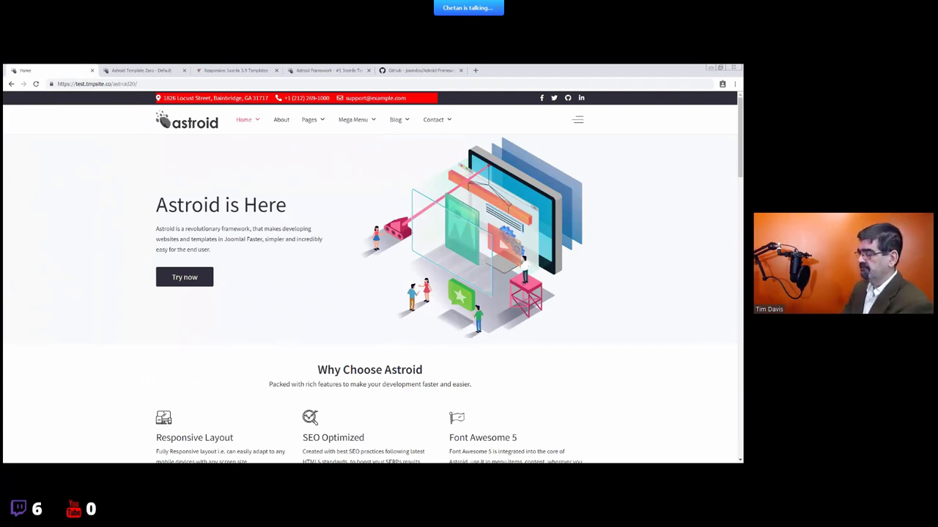
{"action": "left_click", "coordinate": [139, 71]}
{"action": "scroll", "coordinate": [452, 295], "scroll_direction": "up", "scroll_amount": 2}
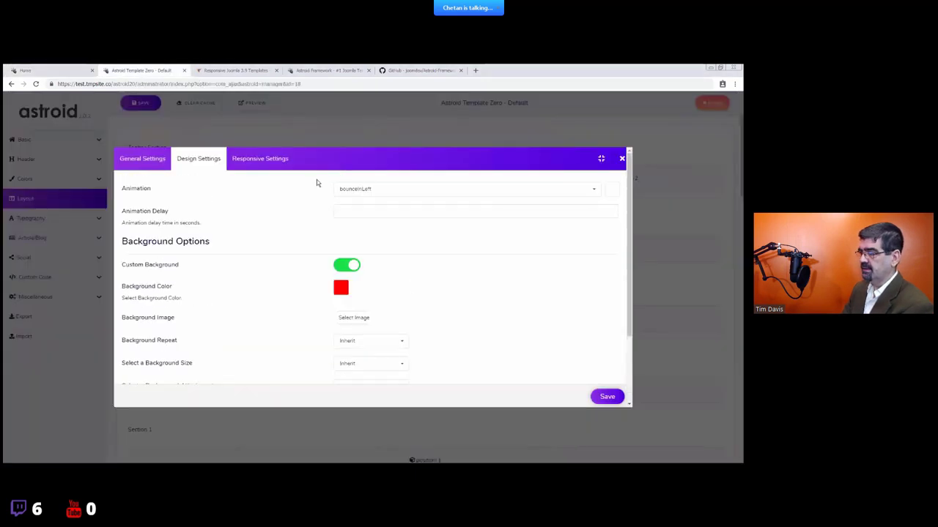
{"action": "left_click", "coordinate": [268, 162]}
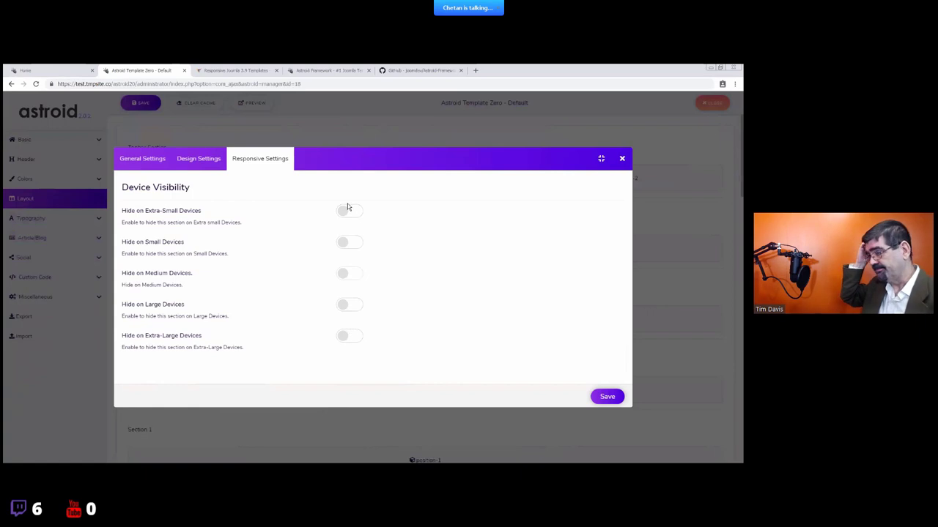
{"action": "left_click", "coordinate": [622, 158]}
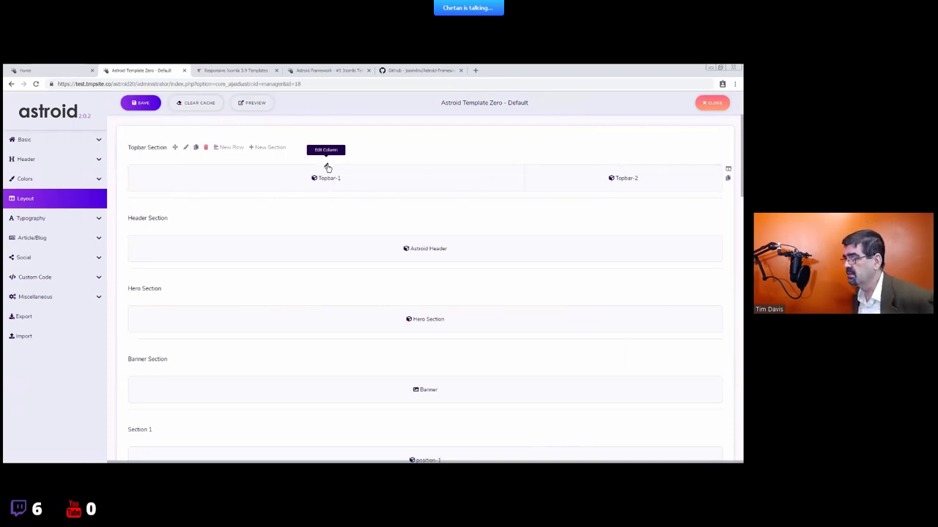
- Review the Topbar-1 column's general and design settings, including the available animations, and close them without changes
{"action": "left_click", "coordinate": [327, 167]}
{"action": "left_click", "coordinate": [340, 228]}
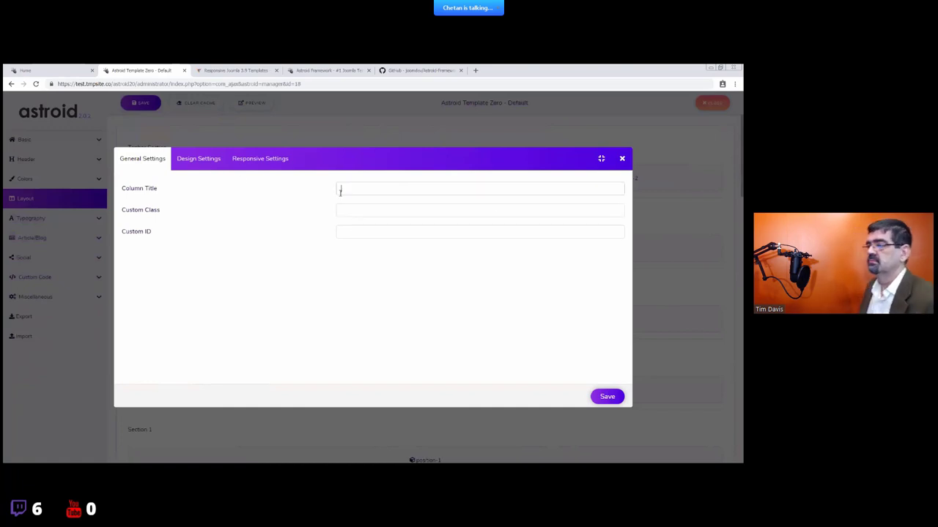
{"action": "left_click", "coordinate": [200, 163]}
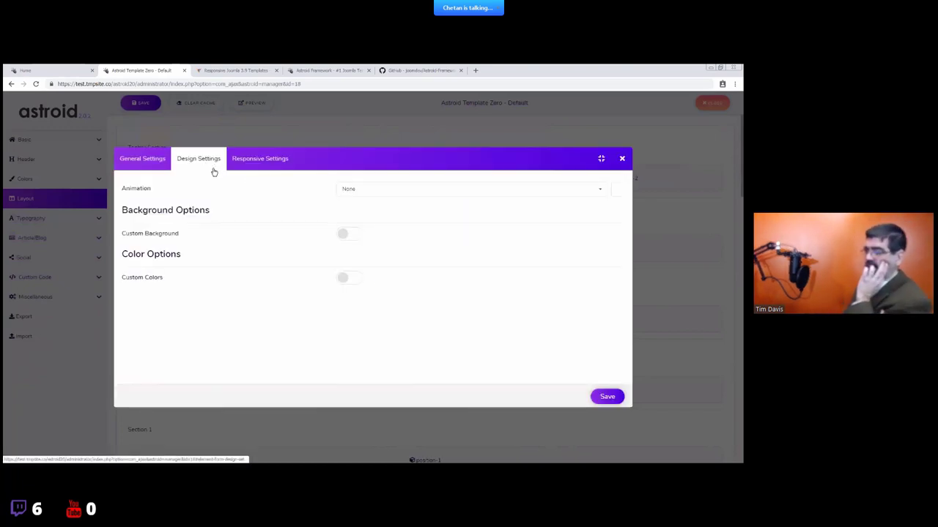
{"action": "left_click", "coordinate": [372, 188]}
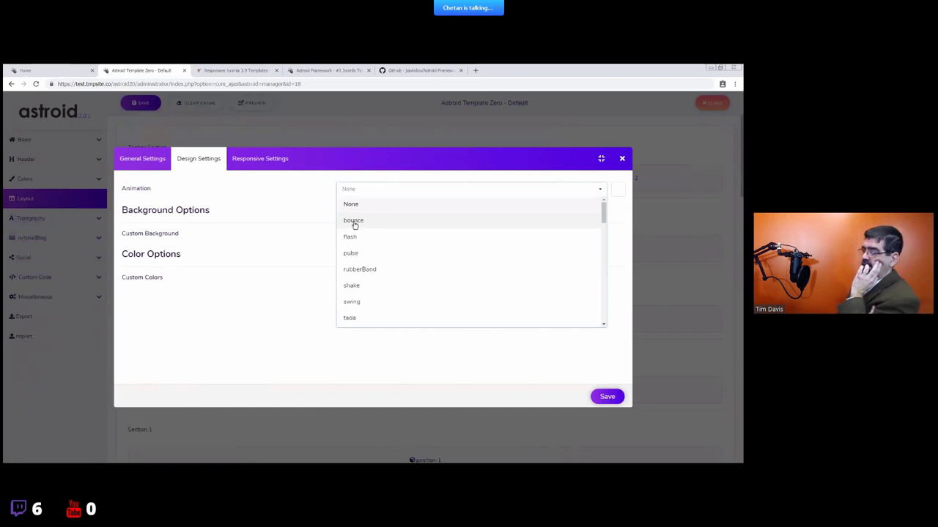
{"action": "left_click", "coordinate": [253, 211]}
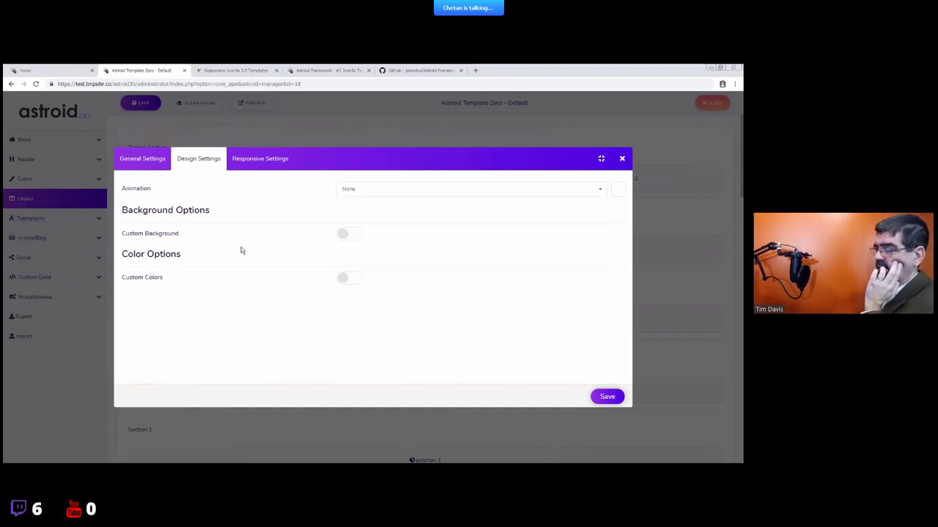
{"action": "scroll", "coordinate": [249, 249], "scroll_direction": "down", "scroll_amount": 3}
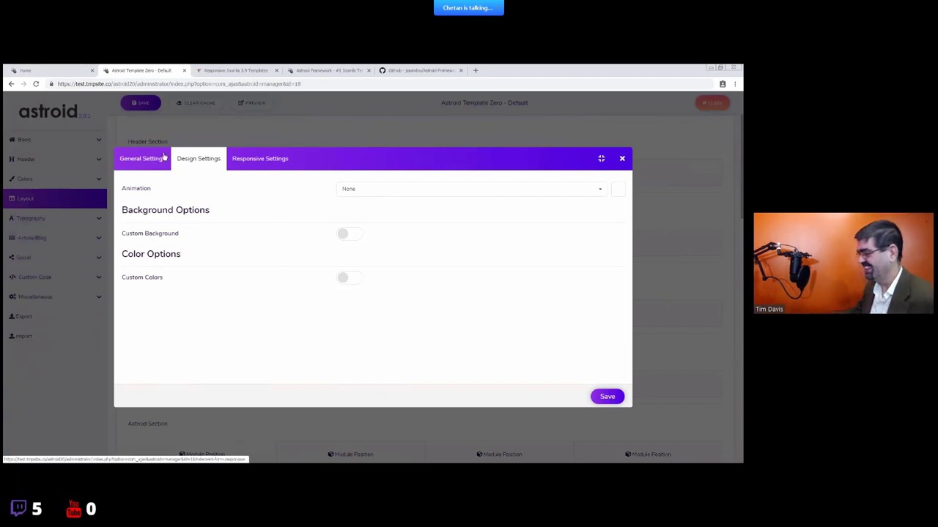
{"action": "left_click", "coordinate": [384, 186]}
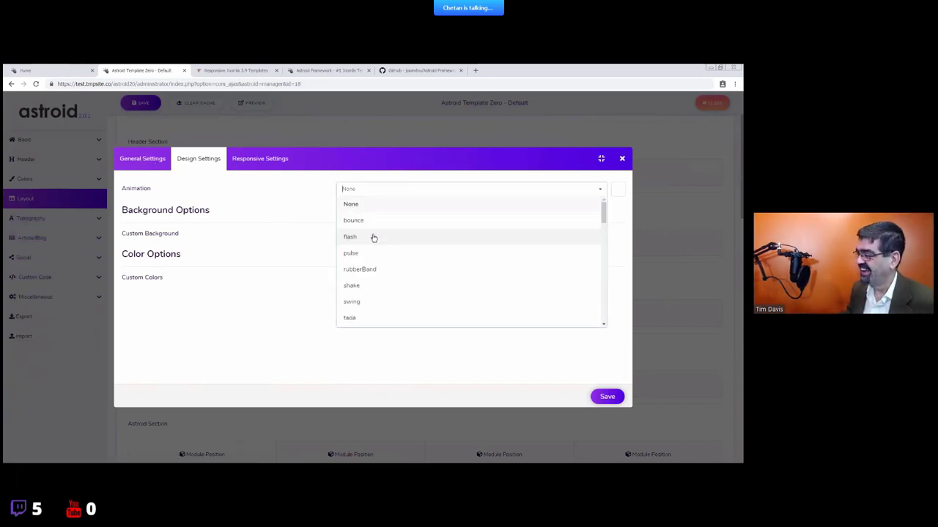
{"action": "scroll", "coordinate": [373, 276], "scroll_direction": "down", "scroll_amount": 5}
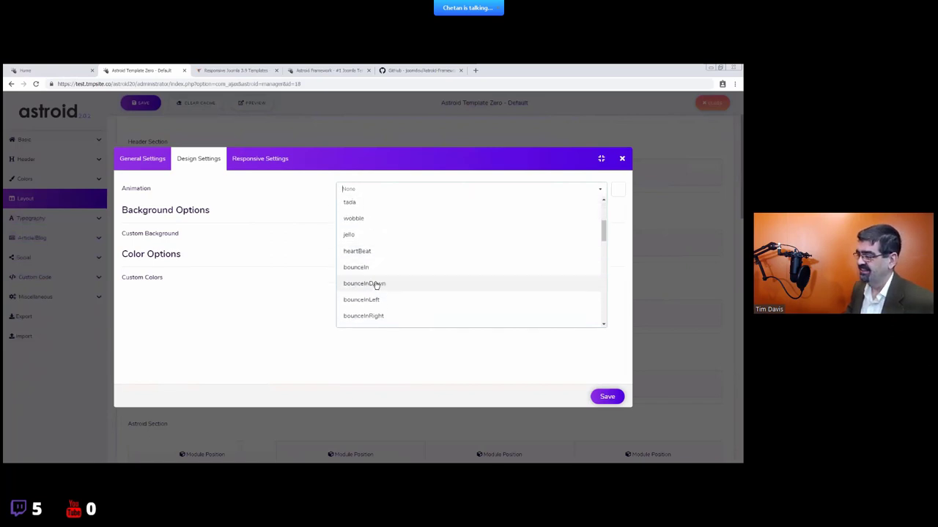
{"action": "left_click", "coordinate": [233, 211]}
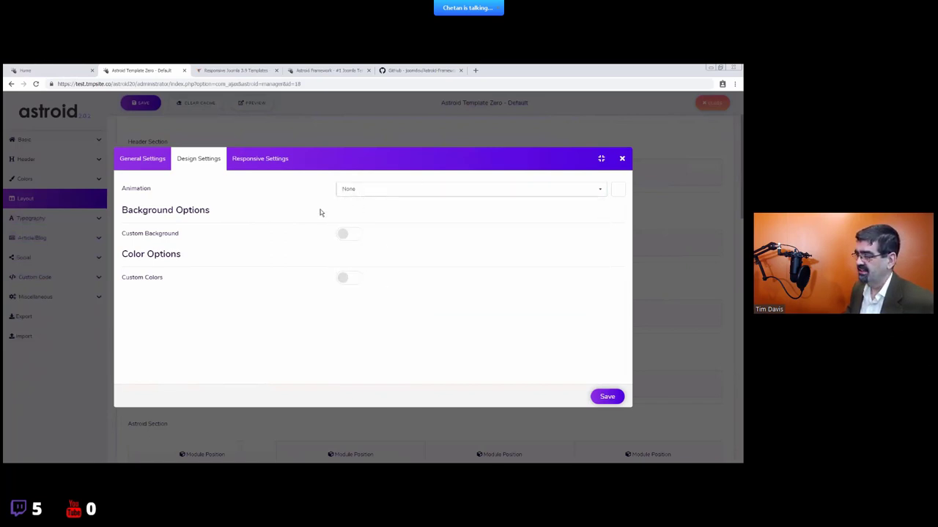
{"action": "left_click", "coordinate": [622, 158]}
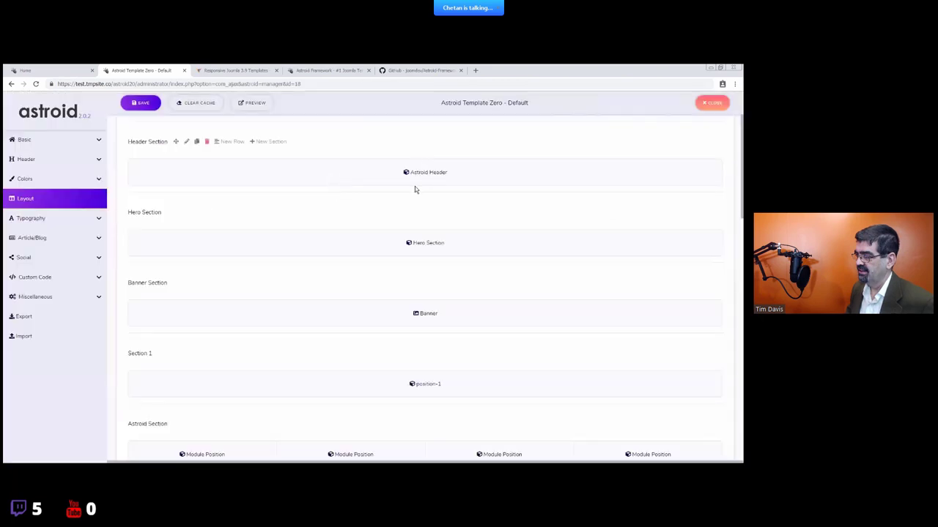
- Review the animation options in the Astroid Header column's design settings and close them without choosing one
{"action": "left_click", "coordinate": [423, 162]}
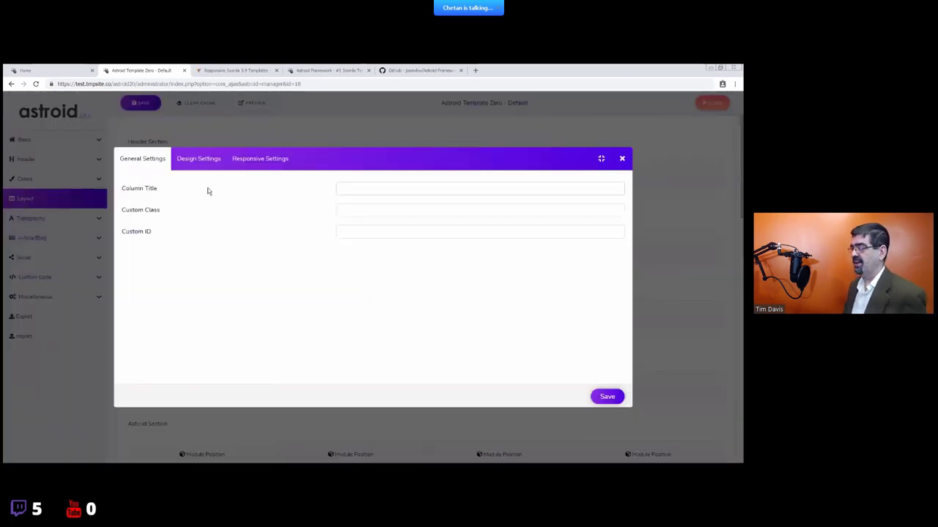
{"action": "left_click", "coordinate": [195, 160]}
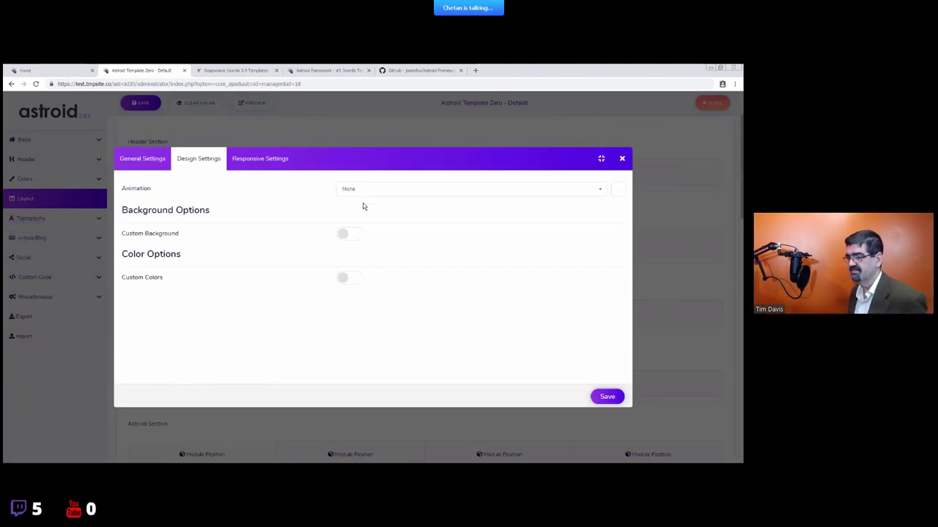
{"action": "left_click", "coordinate": [360, 189]}
{"action": "scroll", "coordinate": [391, 261], "scroll_direction": "down", "scroll_amount": 6}
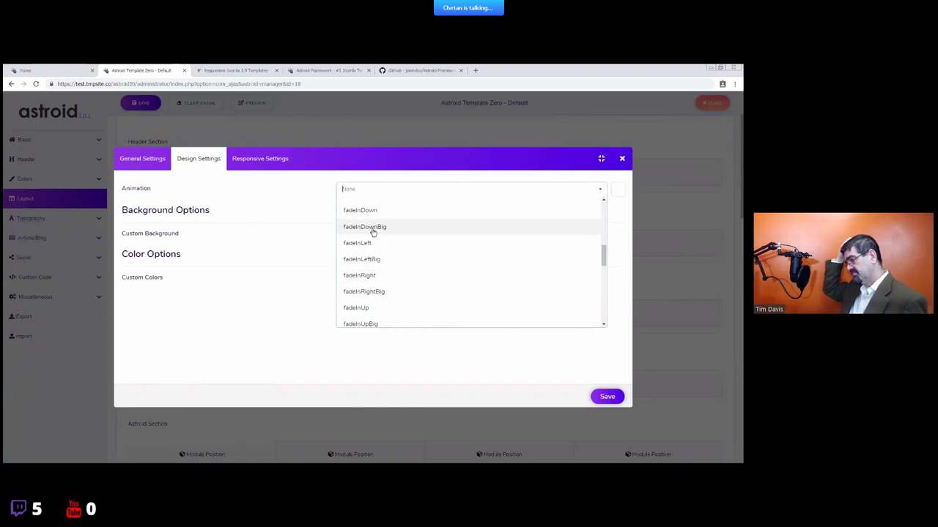
{"action": "left_click", "coordinate": [234, 205]}
{"action": "left_click", "coordinate": [389, 188]}
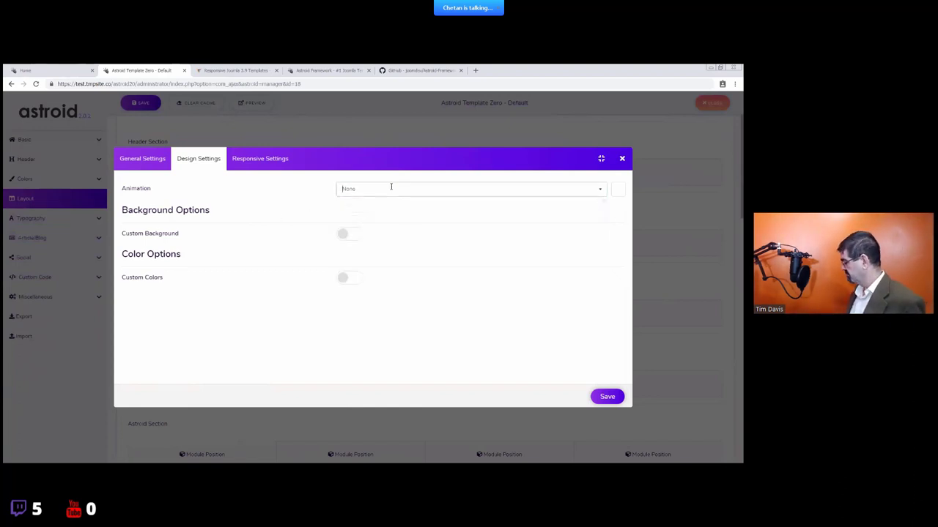
{"action": "scroll", "coordinate": [393, 262], "scroll_direction": "down", "scroll_amount": 5}
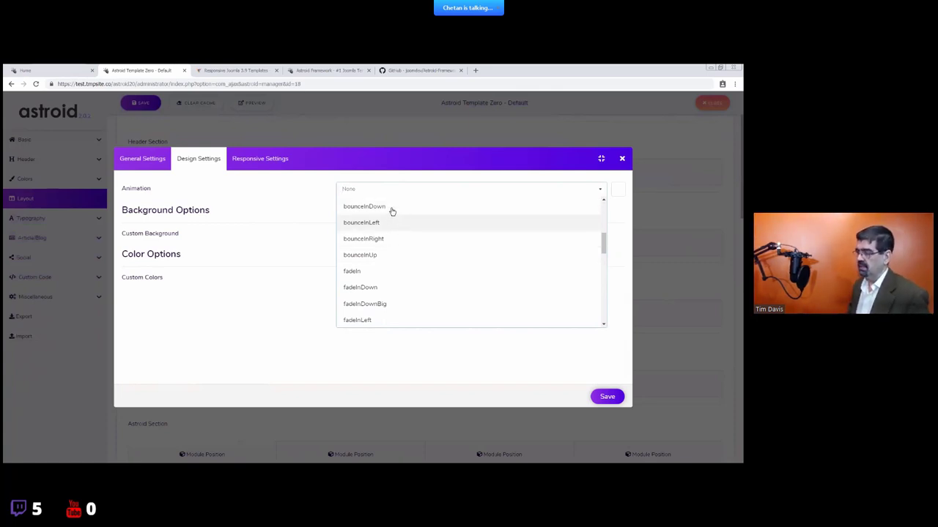
{"action": "left_click", "coordinate": [283, 312]}
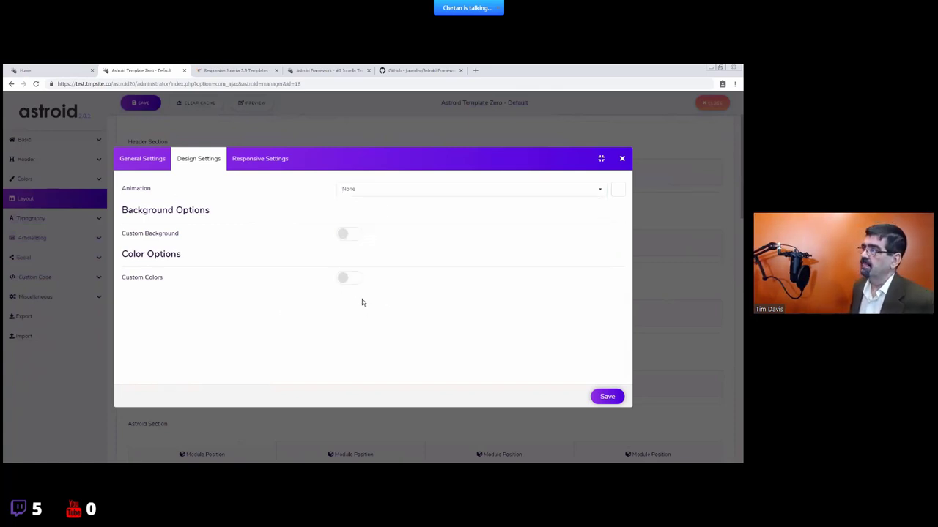
{"action": "left_click", "coordinate": [622, 158]}
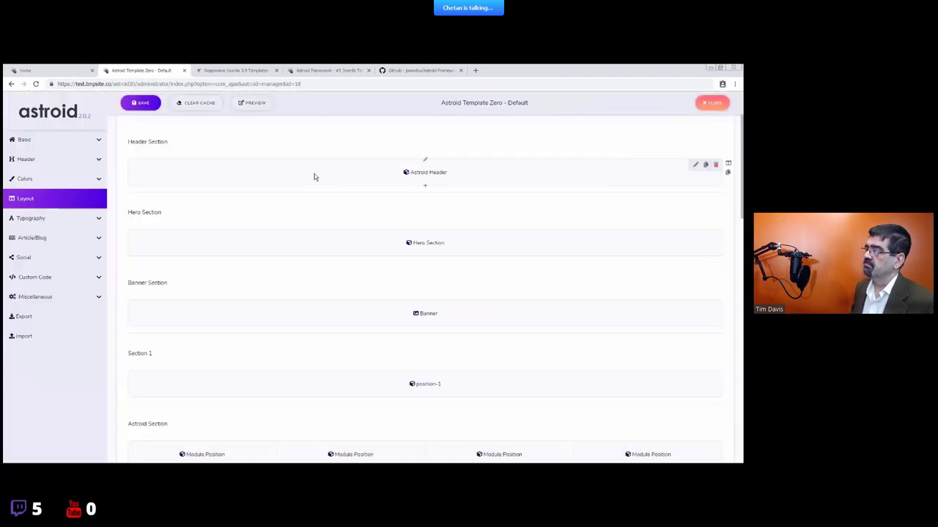
- Enable custom colors for the Astroid Header column to review the text, link and link hover color options, and close without saving
{"action": "left_click", "coordinate": [425, 157]}
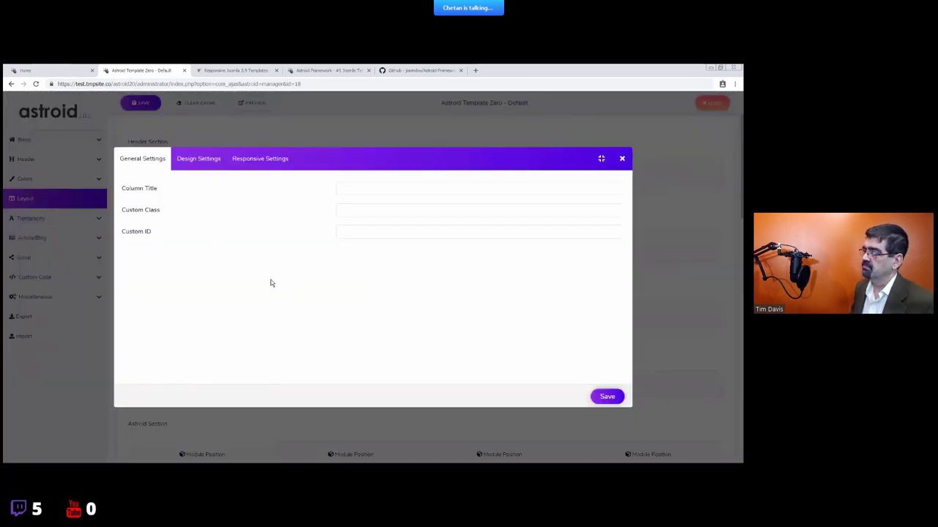
{"action": "left_click", "coordinate": [199, 157]}
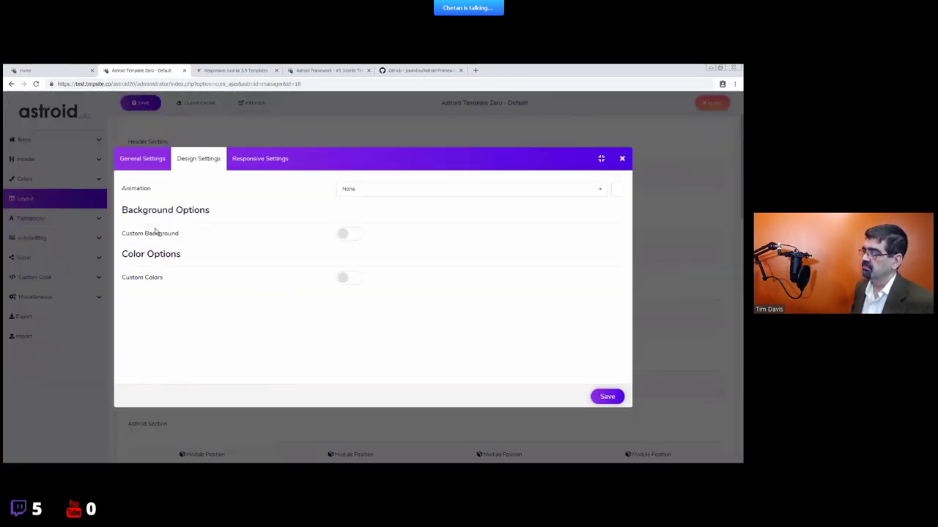
{"action": "left_click", "coordinate": [351, 278]}
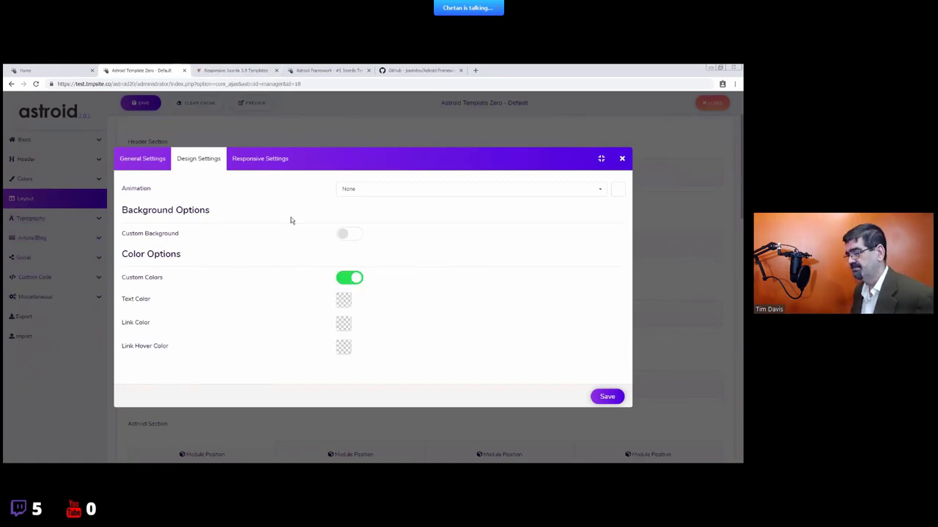
{"action": "scroll", "coordinate": [280, 272], "scroll_direction": "down", "scroll_amount": 3}
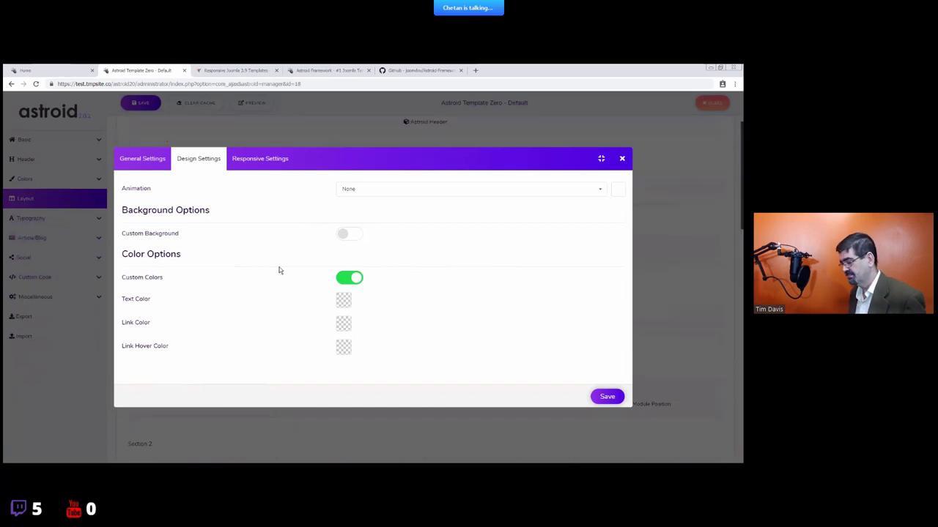
{"action": "scroll", "coordinate": [281, 277], "scroll_direction": "up", "scroll_amount": 3}
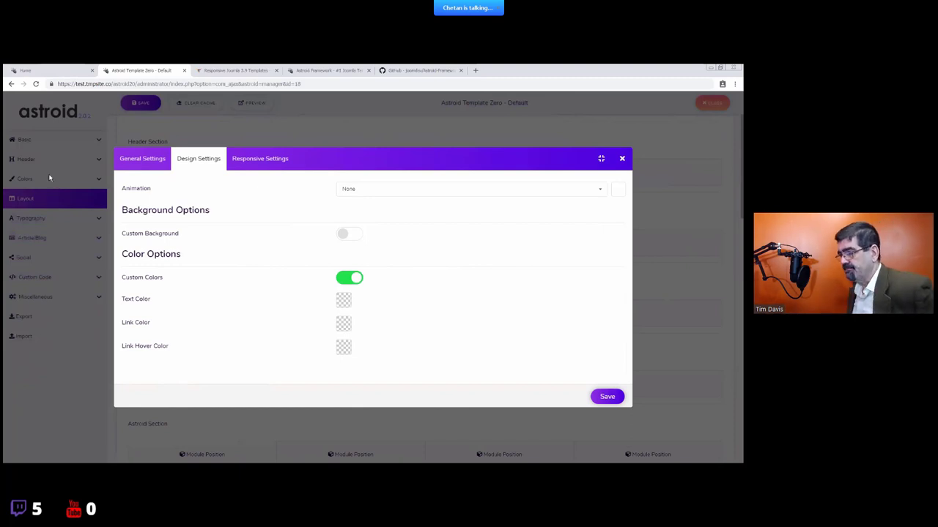
{"action": "left_click", "coordinate": [622, 158]}
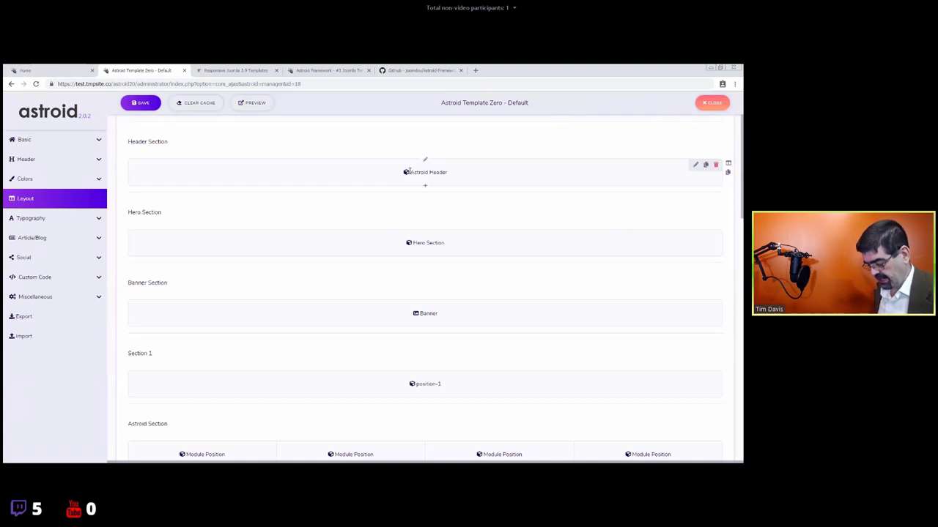
- Review the Topbar Section's general settings and close them without changes
{"action": "mouse_move", "coordinate": [410, 171]}
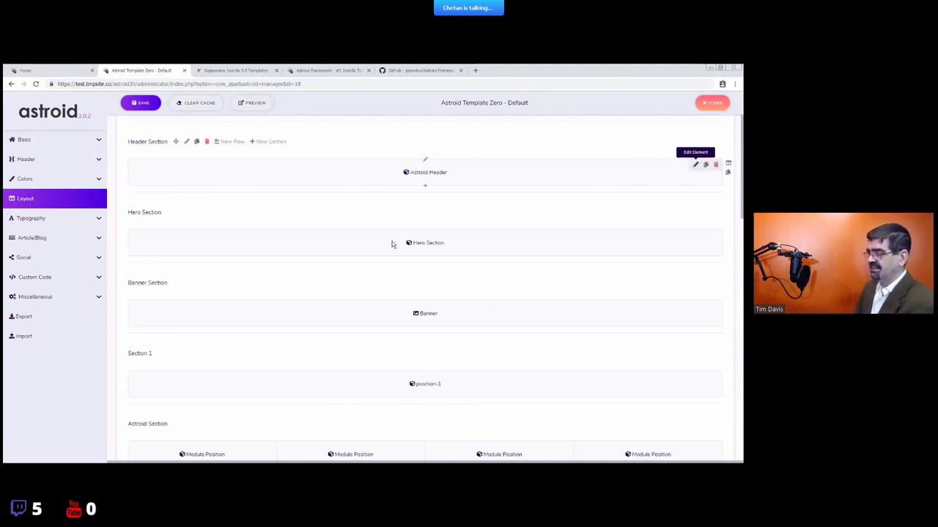
{"action": "scroll", "coordinate": [388, 308], "scroll_direction": "down", "scroll_amount": 2}
{"action": "scroll", "coordinate": [370, 264], "scroll_direction": "up", "scroll_amount": 3}
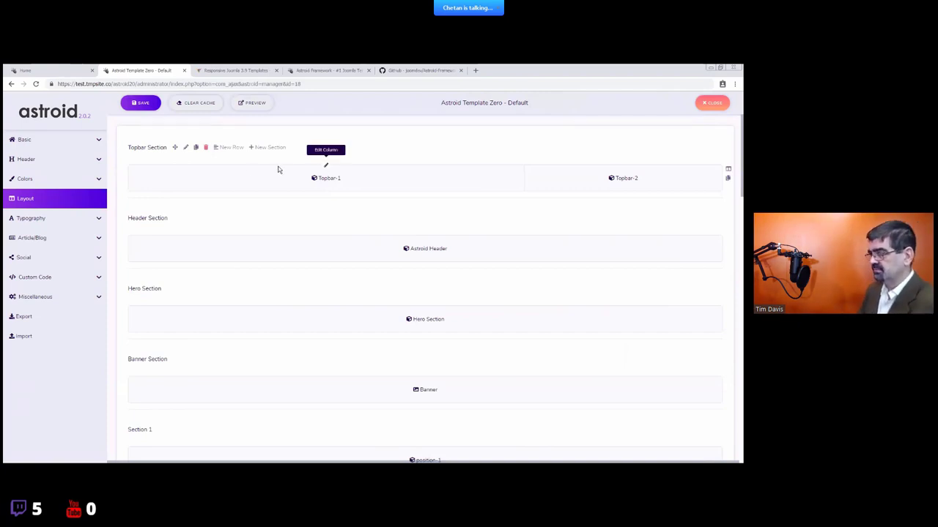
{"action": "left_click", "coordinate": [187, 148]}
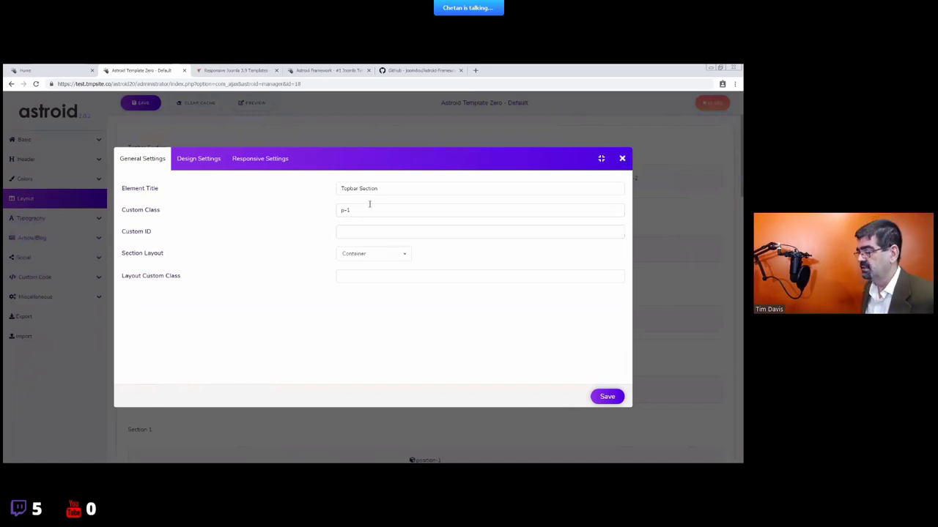
{"action": "left_click", "coordinate": [622, 159]}
- Open the About page on the site and examine its banner title, subtitle and background image
{"action": "left_click", "coordinate": [81, 70]}
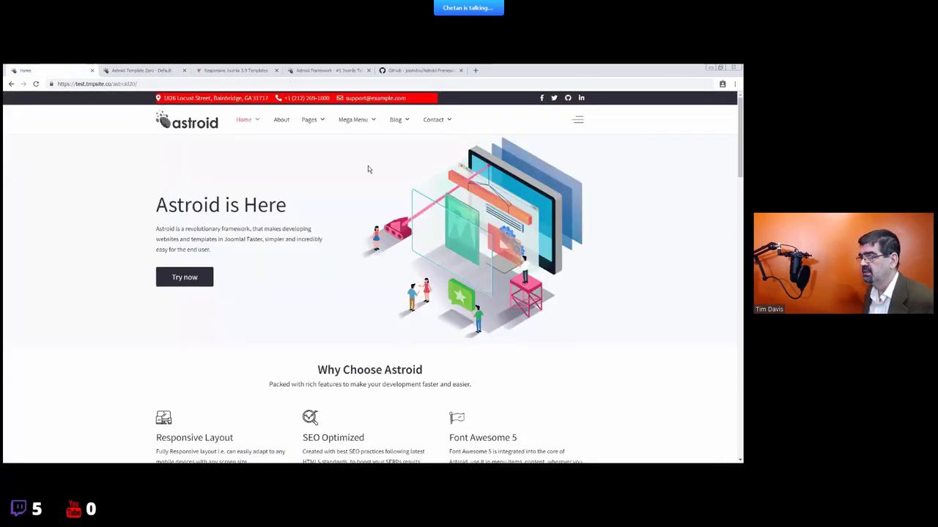
{"action": "left_click", "coordinate": [288, 126]}
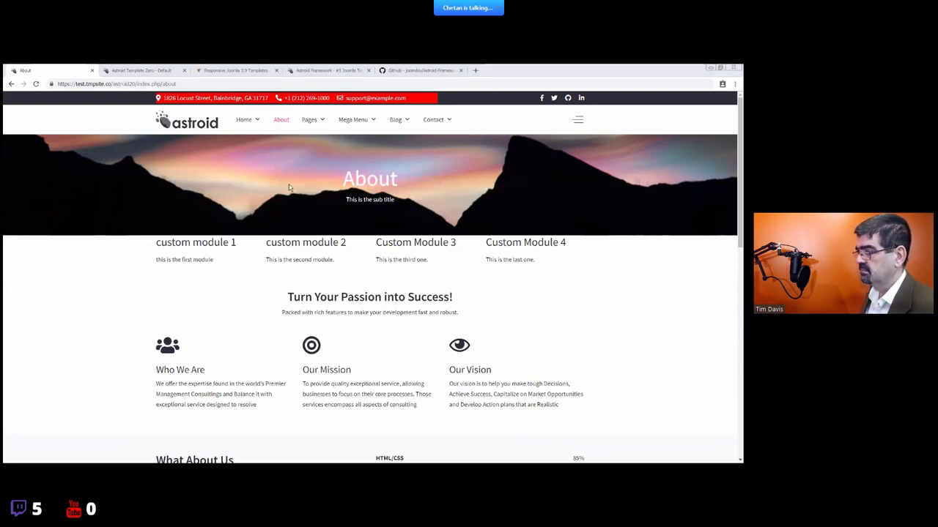
{"action": "left_click_drag", "start_coordinate": [289, 184], "coordinate": [341, 212]}
{"action": "left_click", "coordinate": [341, 211]}
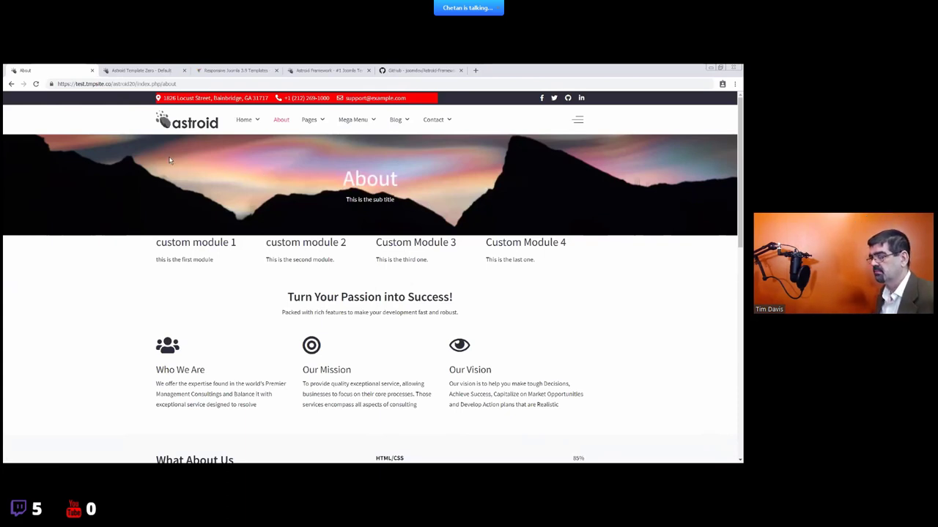
- Return to the template layout and review the Banner column and Banner element's general settings, closing them without changes
{"action": "left_click", "coordinate": [123, 69]}
{"action": "scroll", "coordinate": [425, 278], "scroll_direction": "down", "scroll_amount": 2}
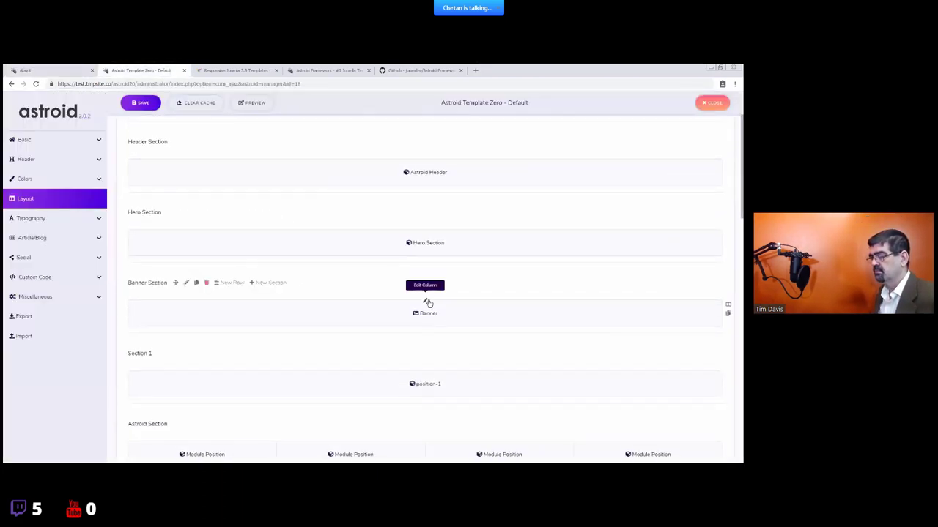
{"action": "left_click", "coordinate": [427, 302]}
{"action": "left_click", "coordinate": [622, 159]}
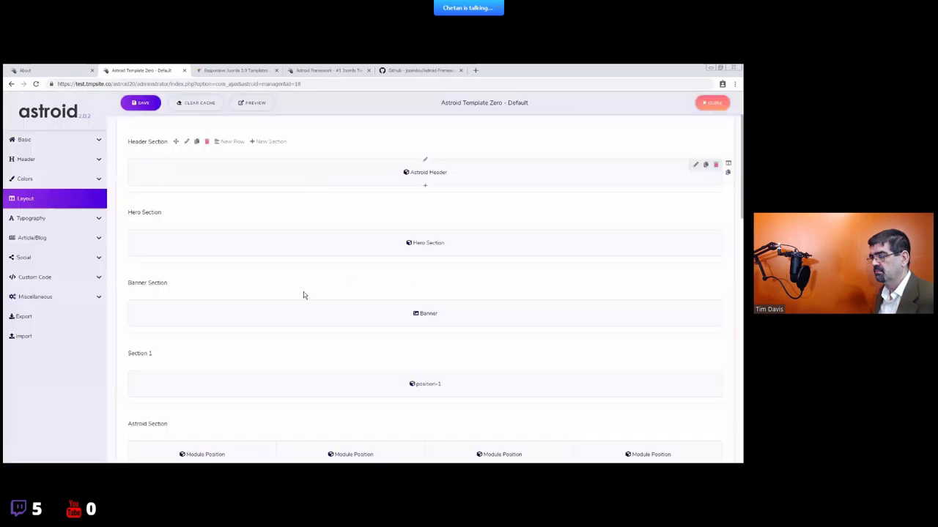
{"action": "left_click", "coordinate": [705, 306]}
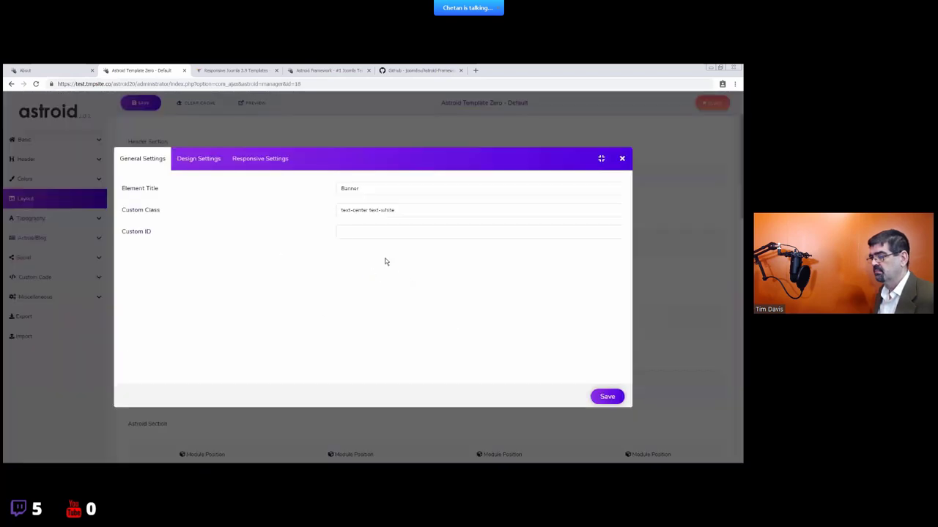
{"action": "left_click", "coordinate": [622, 159]}
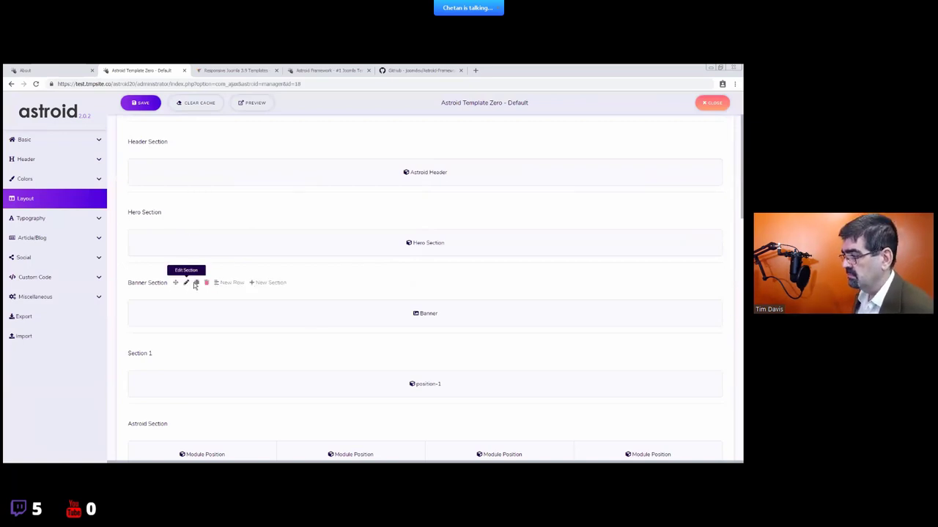
- Open the Banner Section's general settings and review its title, custom class, custom ID and section layout choices
{"action": "left_click", "coordinate": [186, 283]}
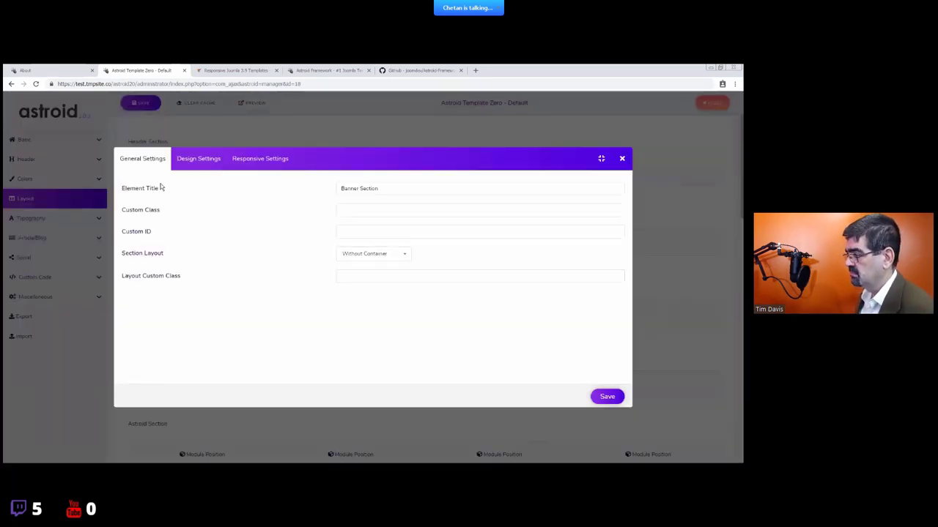
{"action": "left_click_drag", "start_coordinate": [421, 188], "coordinate": [276, 181]}
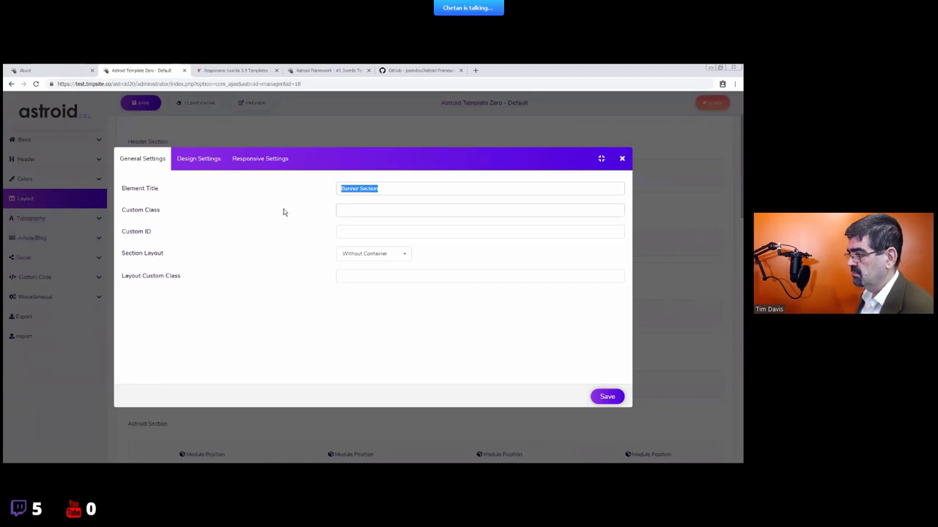
{"action": "left_click", "coordinate": [378, 209]}
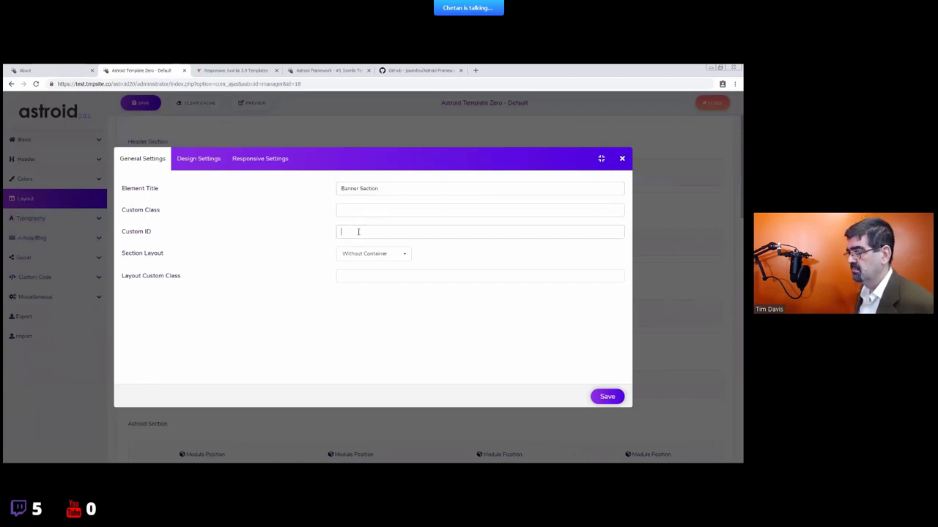
{"action": "left_click", "coordinate": [367, 254]}
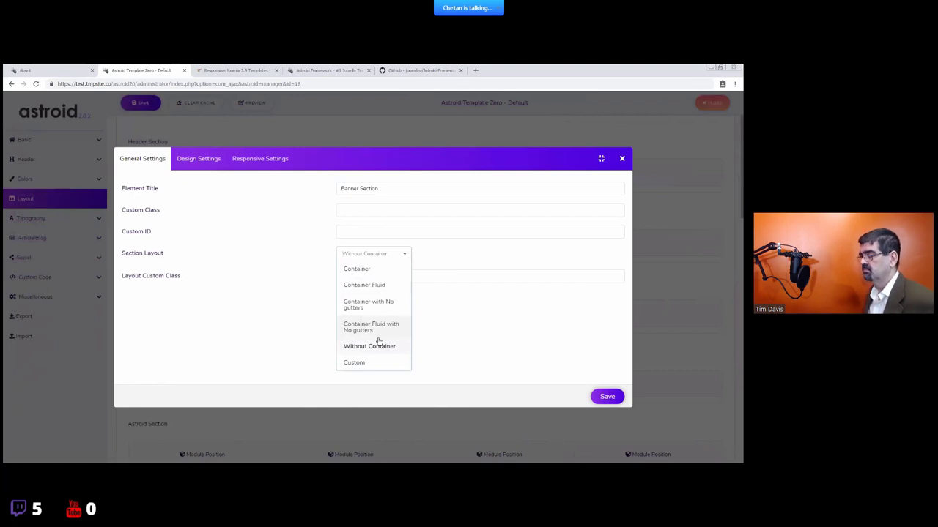
- Compare the Banner Section's section layout choices with how the banner displays on the site's About page
{"action": "left_click", "coordinate": [73, 70]}
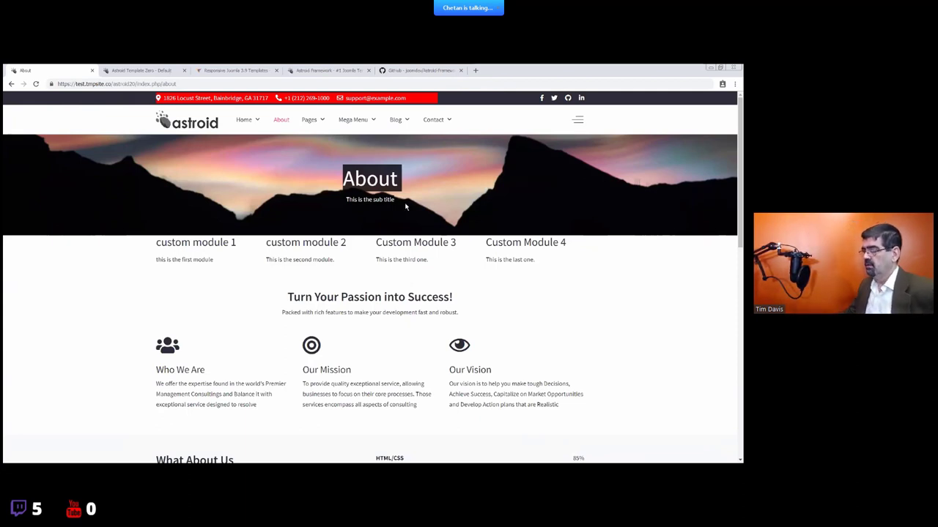
{"action": "left_click", "coordinate": [142, 70]}
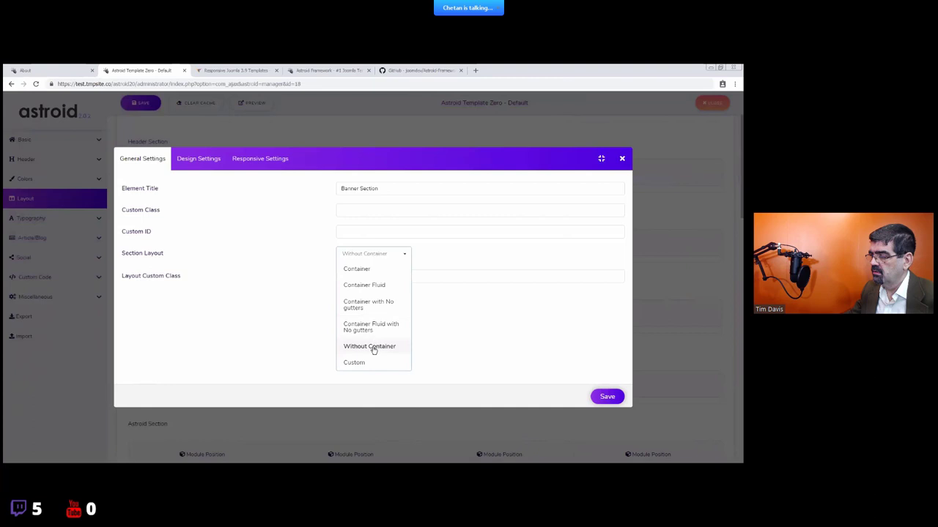
{"action": "key", "text": "ctrl+Page_Up"}
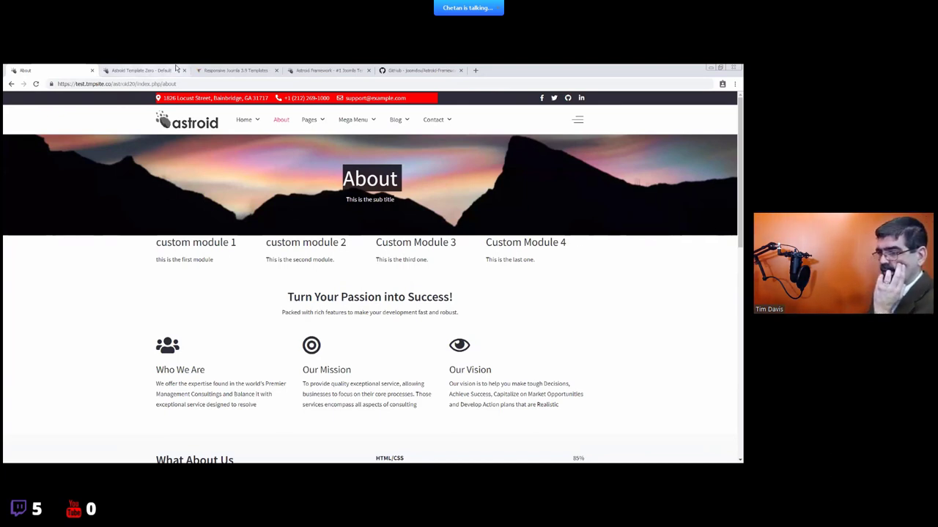
{"action": "left_click", "coordinate": [131, 69]}
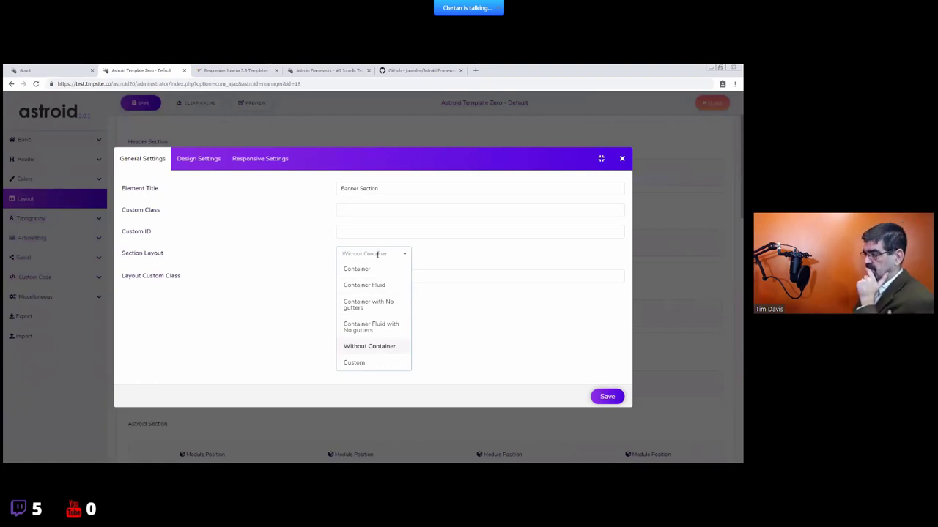
{"action": "left_click", "coordinate": [128, 71]}
{"action": "left_click", "coordinate": [66, 70]}
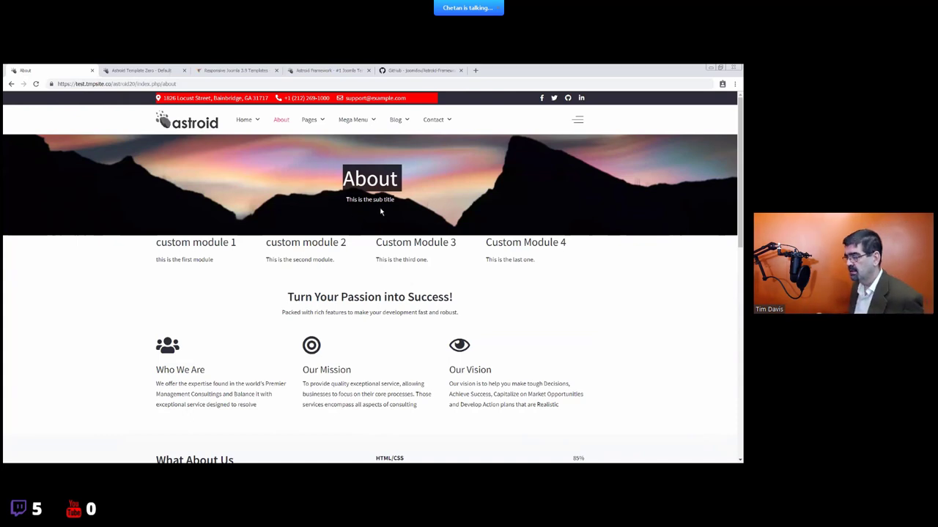
{"action": "left_click", "coordinate": [190, 146]}
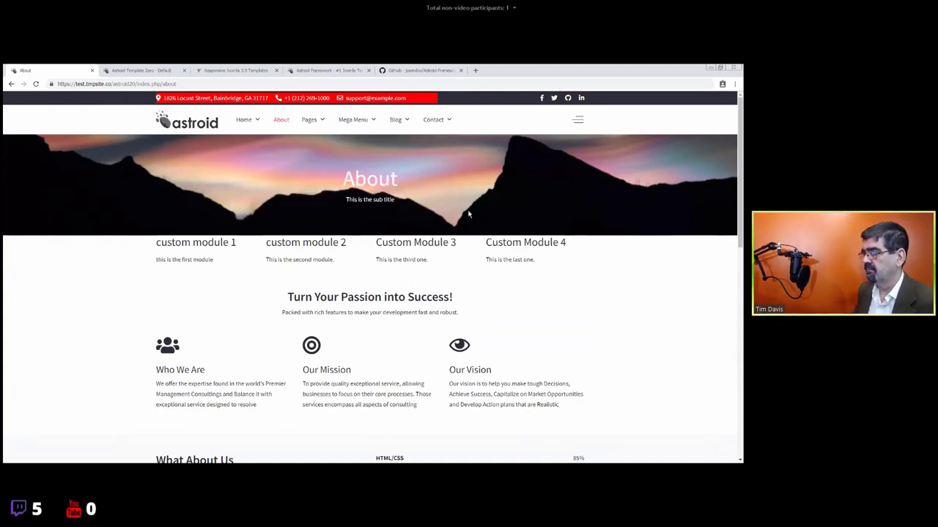
- Copy the site's administrator address from the template settings page and load it in a new browser tab
{"action": "left_click", "coordinate": [150, 68]}
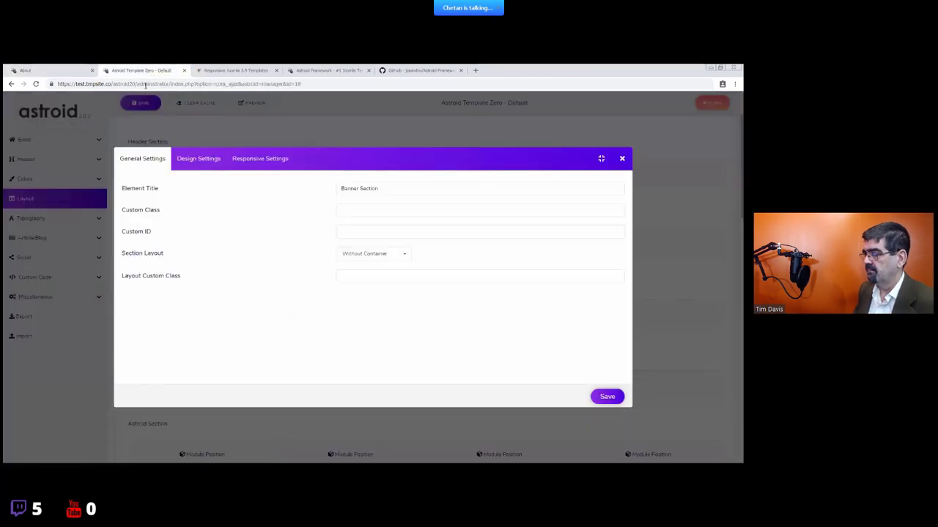
{"action": "left_click_drag", "start_coordinate": [169, 83], "coordinate": [57, 83]}
{"action": "key", "text": "ctrl+c"}
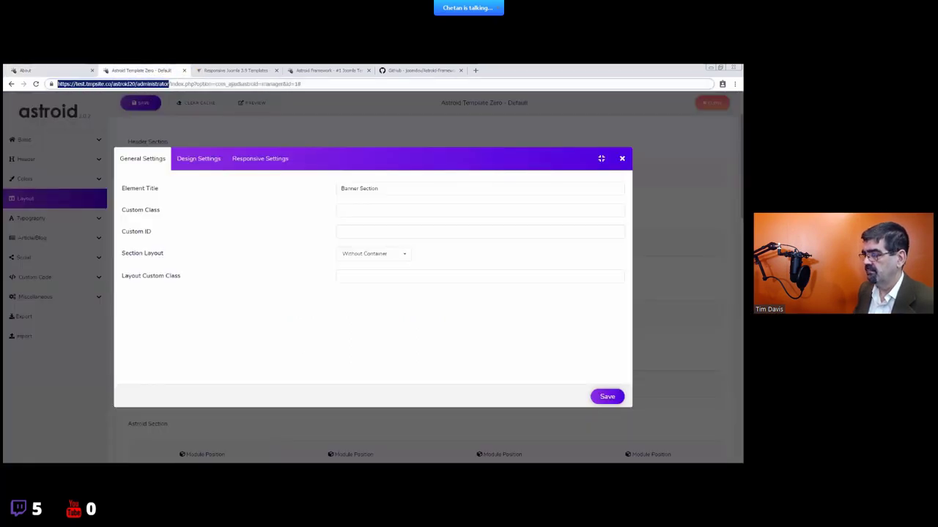
{"action": "key", "text": "ctrl+t"}
{"action": "key", "text": "ctrl+v"}
{"action": "key", "text": "Return"}
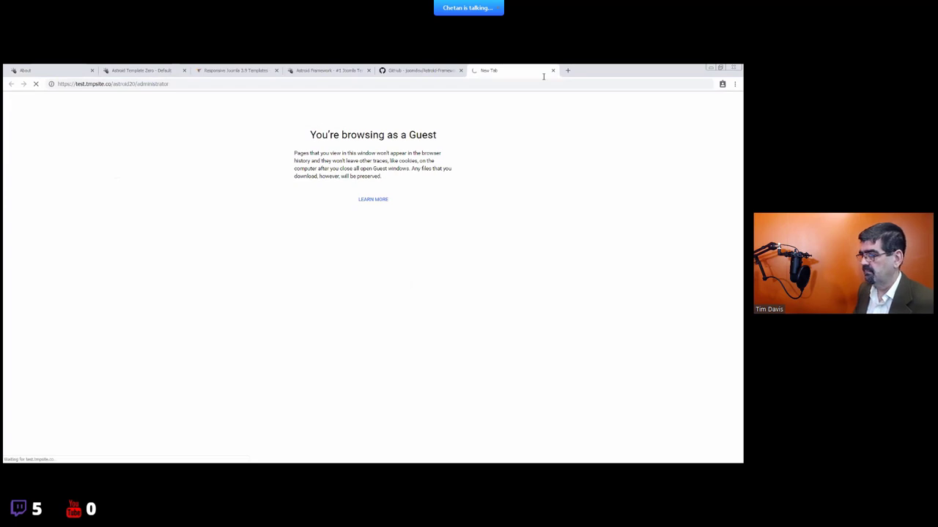
- Open the About item of the Main Menu for editing and read the note in its banner options
{"action": "left_click", "coordinate": [98, 97]}
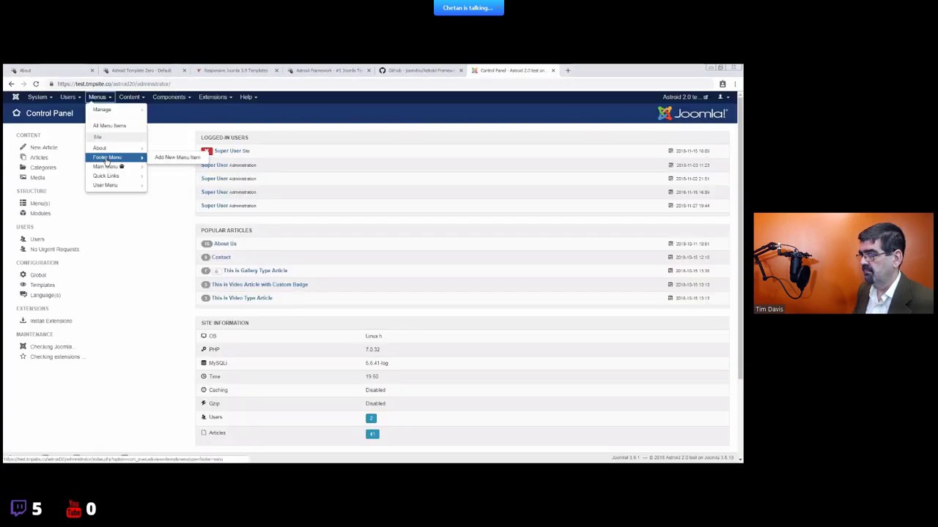
{"action": "left_click", "coordinate": [104, 167]}
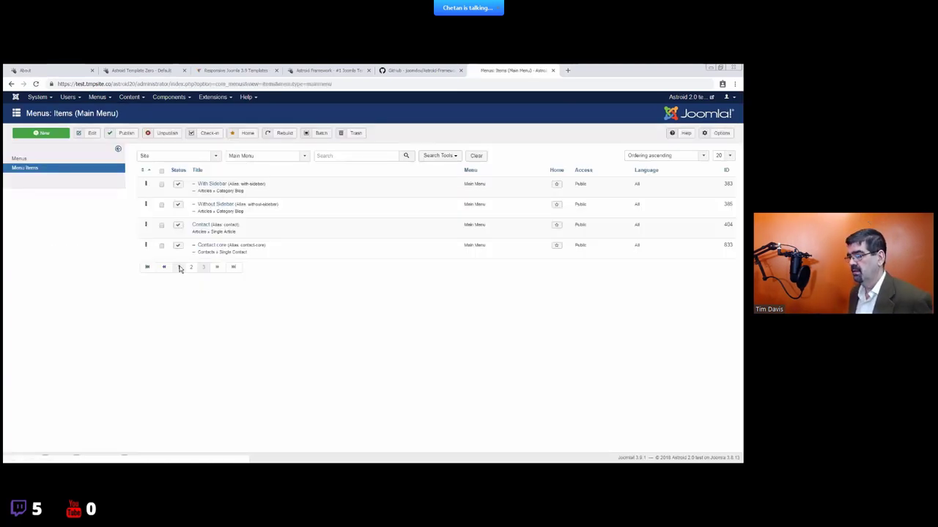
{"action": "left_click", "coordinate": [180, 268]}
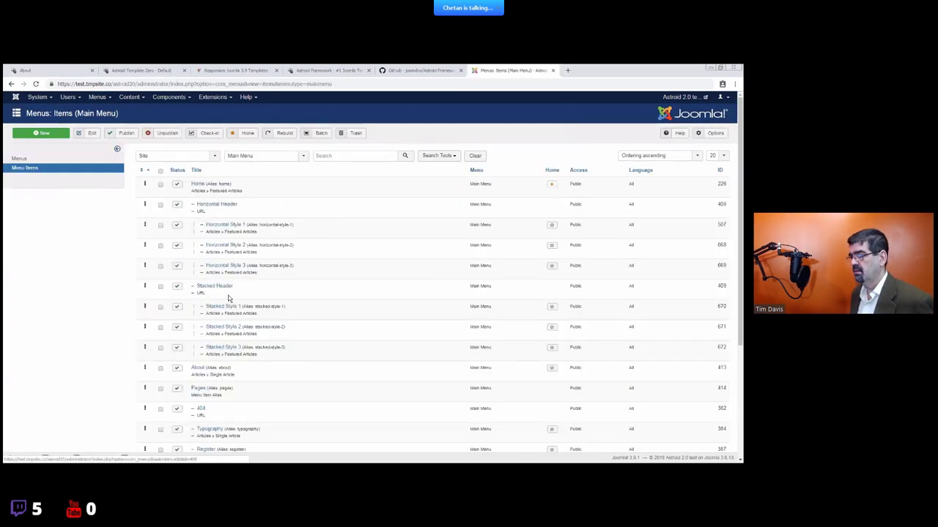
{"action": "scroll", "coordinate": [228, 299], "scroll_direction": "down", "scroll_amount": 2}
{"action": "left_click", "coordinate": [198, 253]}
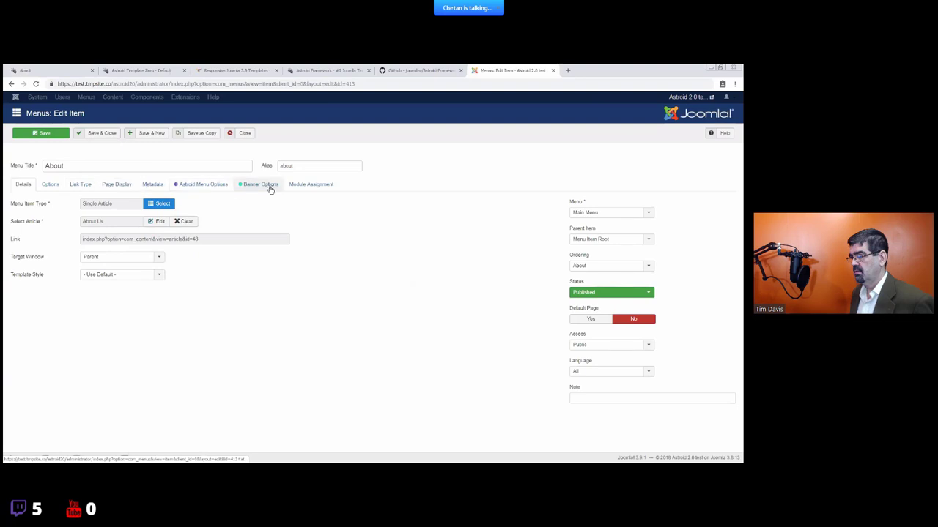
{"action": "left_click", "coordinate": [271, 186]}
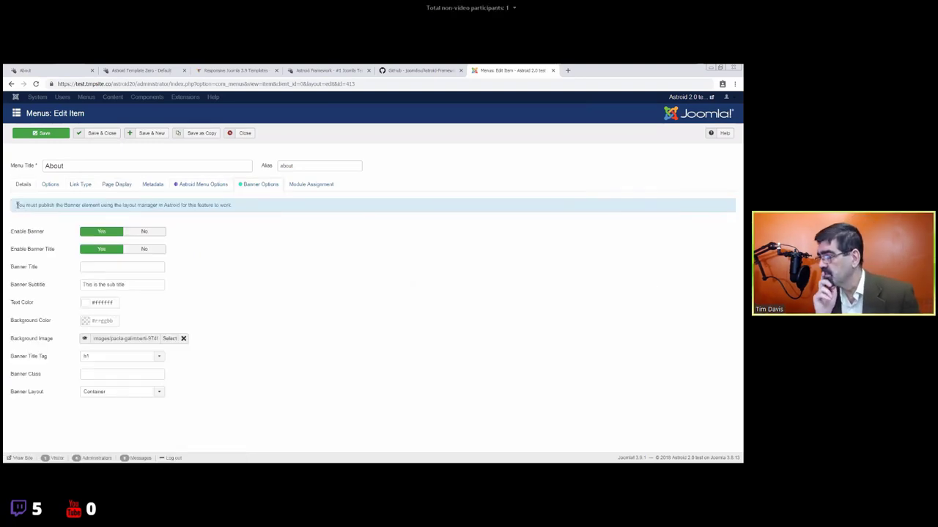
{"action": "left_click_drag", "start_coordinate": [17, 205], "coordinate": [242, 206]}
{"action": "left_click", "coordinate": [241, 216]}
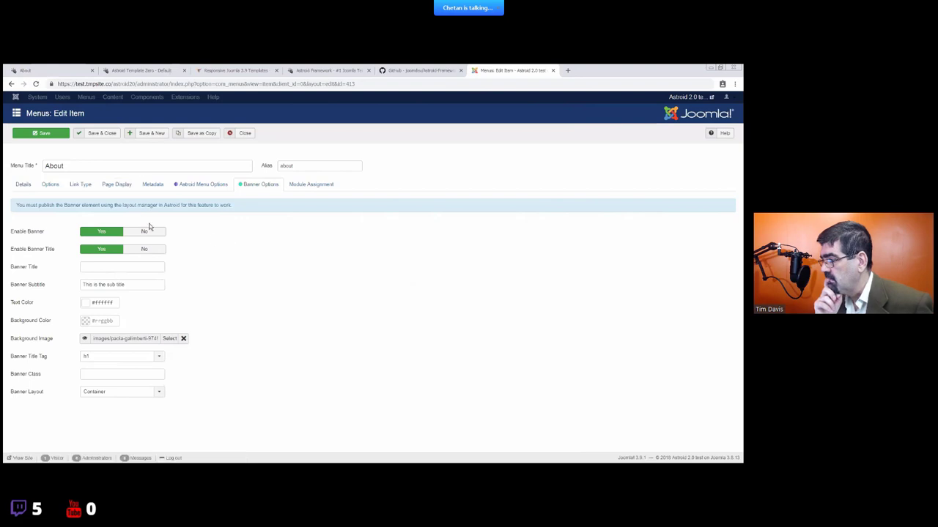
- Compare the site's Home and About pages and check the About banner against the menu item's banner options
{"action": "left_click", "coordinate": [51, 70]}
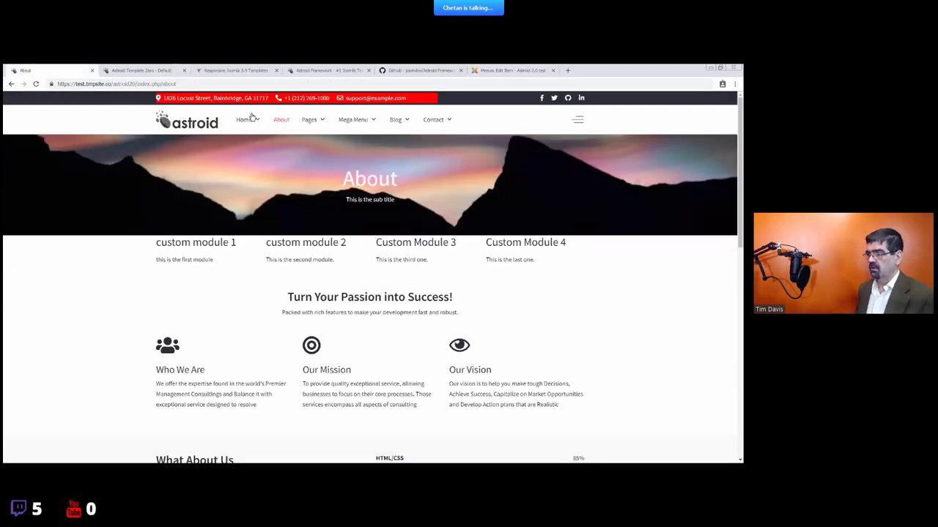
{"action": "key", "text": "F5"}
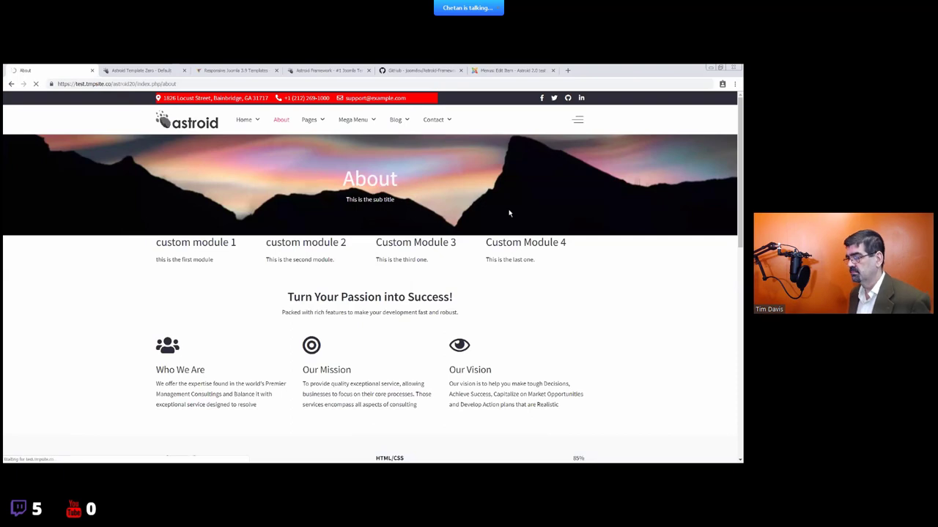
{"action": "scroll", "coordinate": [395, 279], "scroll_direction": "down", "scroll_amount": 1}
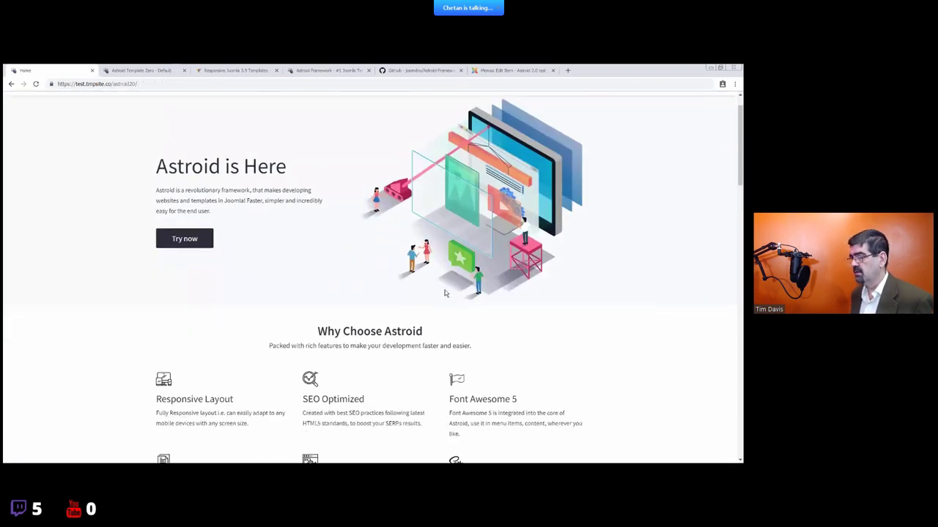
{"action": "scroll", "coordinate": [444, 293], "scroll_direction": "down", "scroll_amount": 4}
{"action": "scroll", "coordinate": [444, 293], "scroll_direction": "up", "scroll_amount": 5}
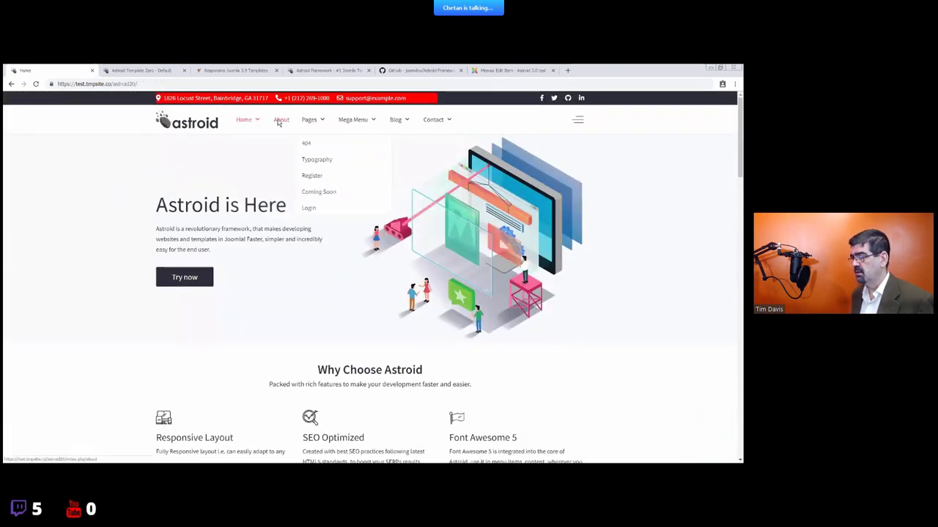
{"action": "left_click", "coordinate": [280, 120]}
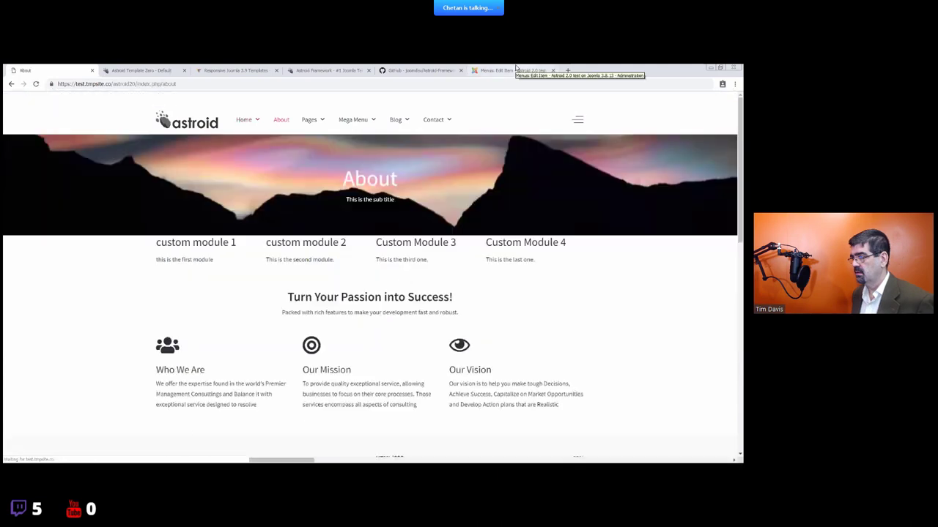
{"action": "left_click", "coordinate": [512, 70]}
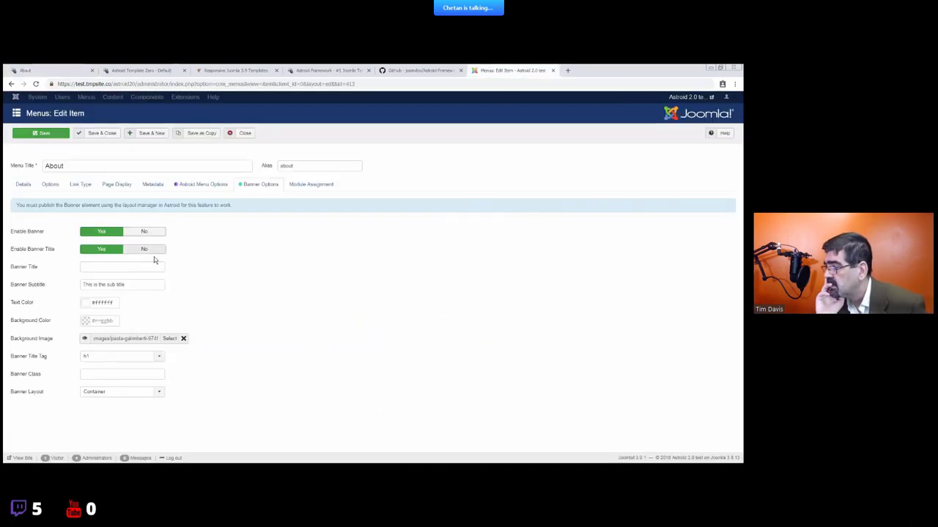
{"action": "left_click", "coordinate": [59, 70]}
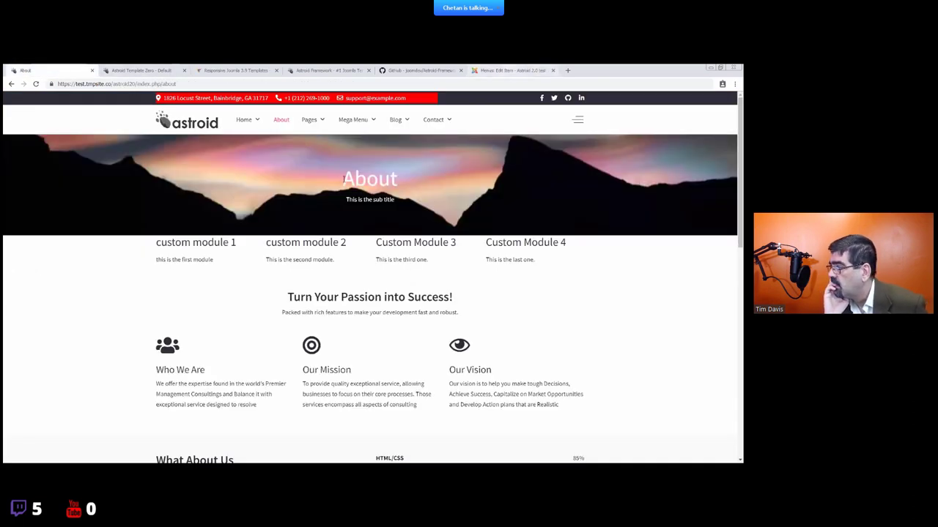
- Disable the banner title for the About menu item, save it, and reload the About page to check the banner
{"action": "left_click", "coordinate": [511, 70]}
{"action": "left_click", "coordinate": [144, 250]}
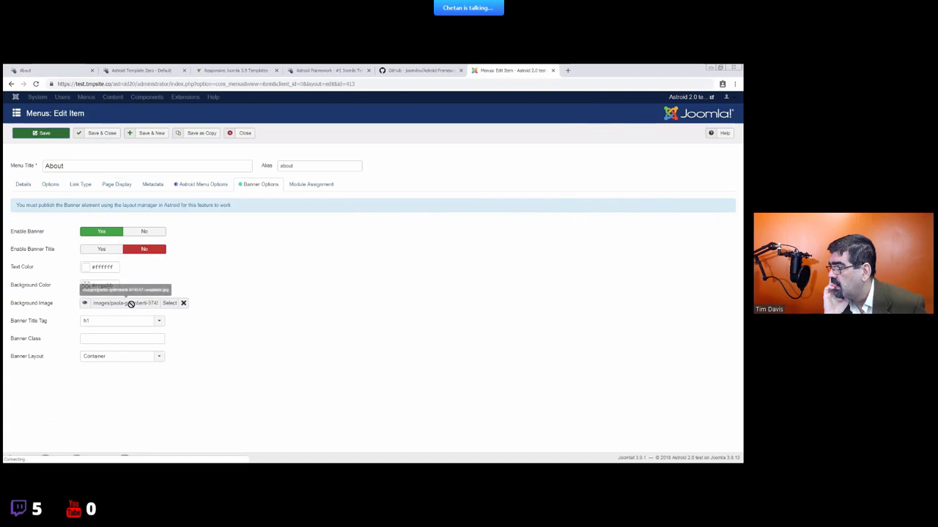
{"action": "left_click", "coordinate": [73, 70]}
{"action": "left_click", "coordinate": [134, 84]}
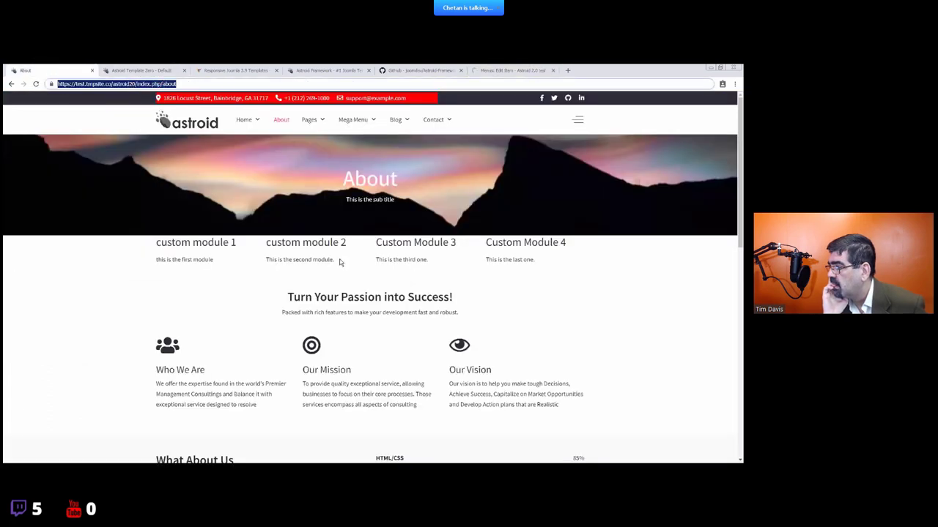
{"action": "key", "text": "Return"}
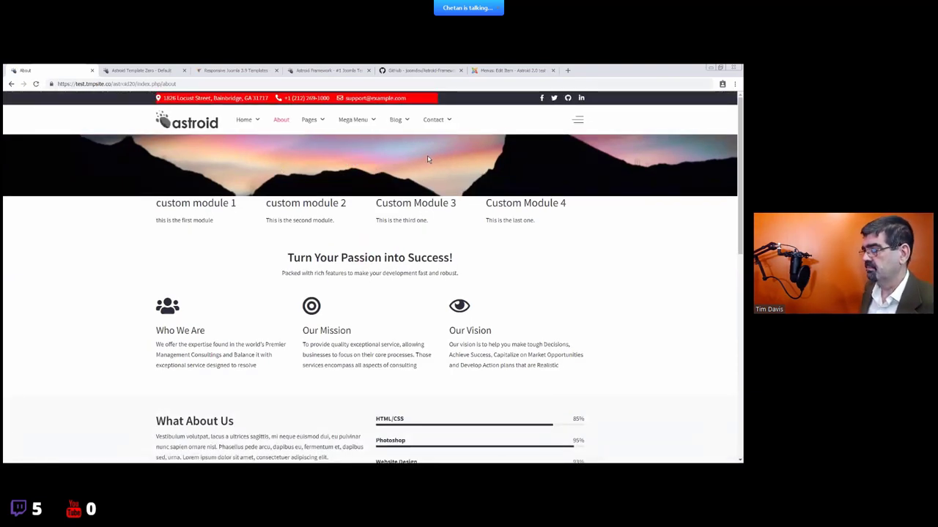
- Enable the About item's banner title, set it to "This is a title", and extend the banner subtitle with the presenter's first name
{"action": "left_click", "coordinate": [513, 71]}
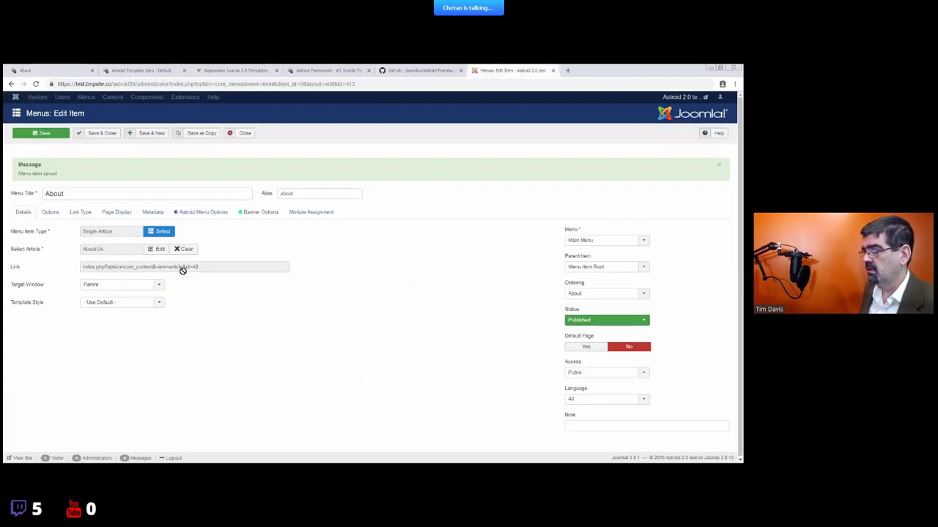
{"action": "left_click", "coordinate": [258, 213]}
{"action": "left_click", "coordinate": [101, 277]}
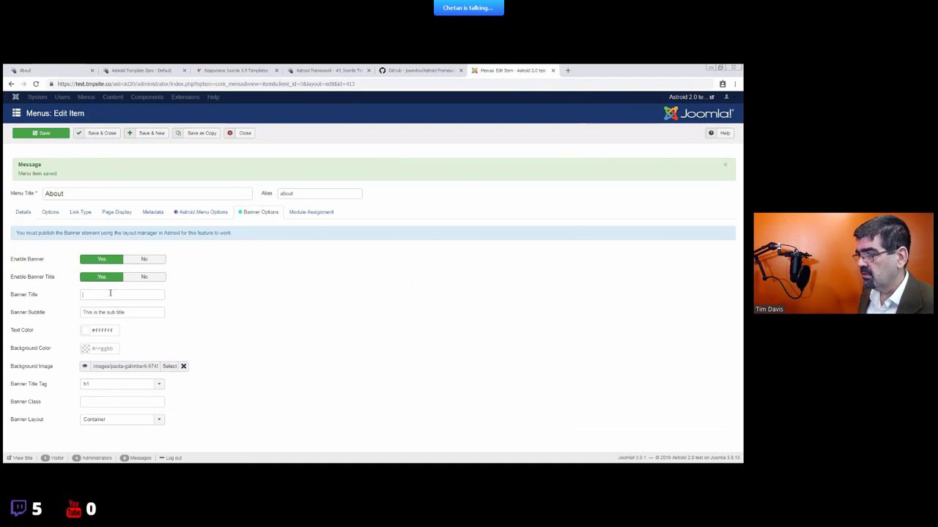
{"action": "type", "text": "This is"}
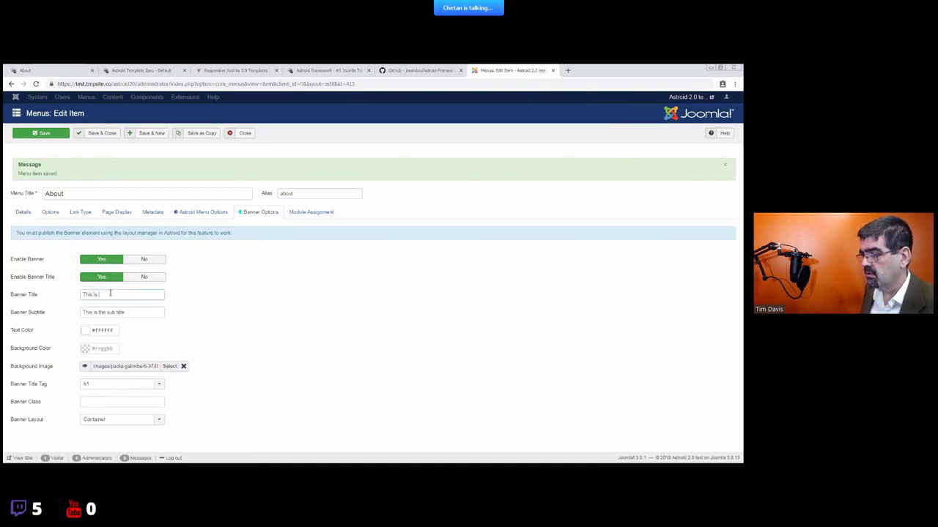
{"action": "type", "text": " a title"}
{"action": "key", "text": "Tab"}
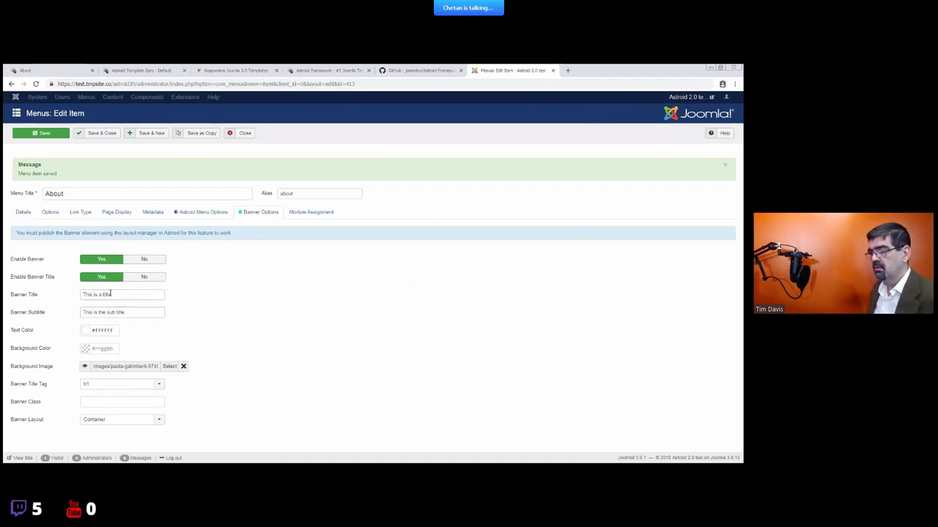
{"action": "type", "text": "This is the sub title with Tim"}
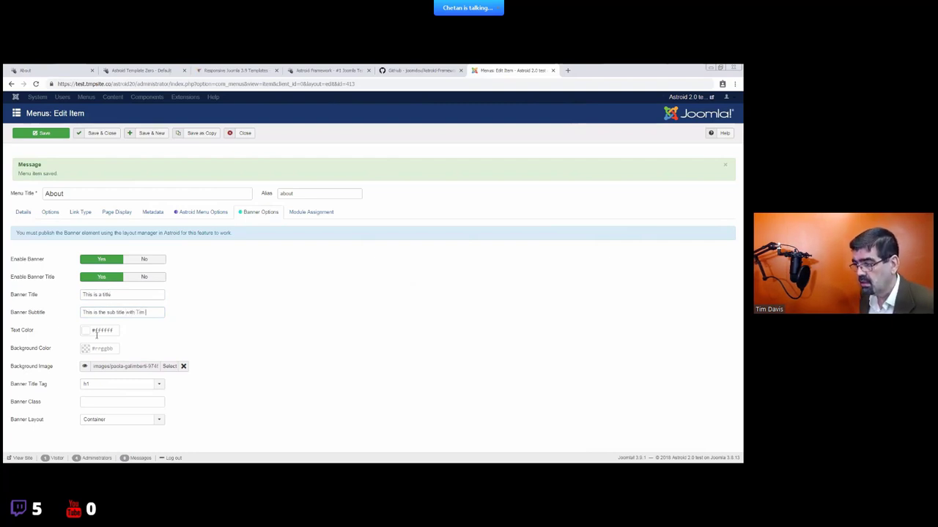
- Set the About banner's text color to bright green #00ff40
{"action": "left_click", "coordinate": [102, 332]}
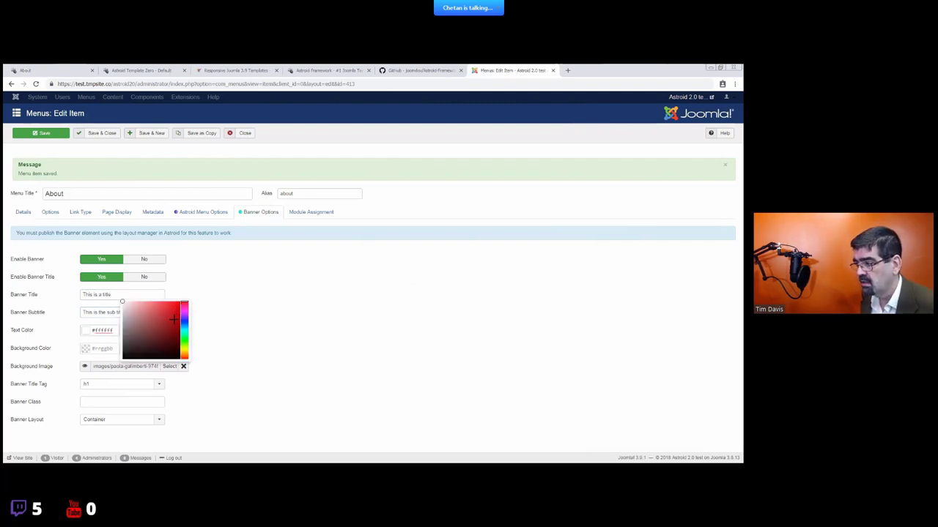
{"action": "left_click", "coordinate": [66, 70]}
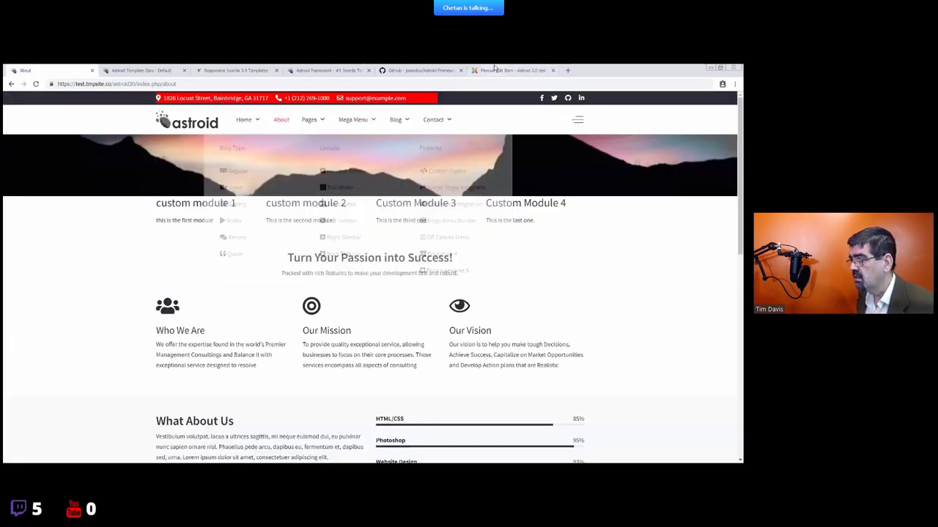
{"action": "left_click", "coordinate": [497, 69]}
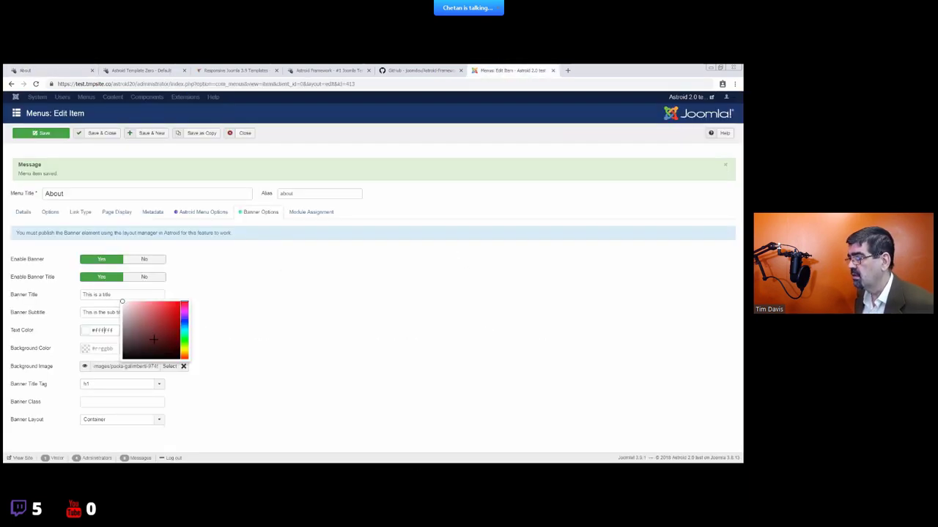
{"action": "left_click", "coordinate": [175, 300]}
{"action": "left_click", "coordinate": [194, 364]}
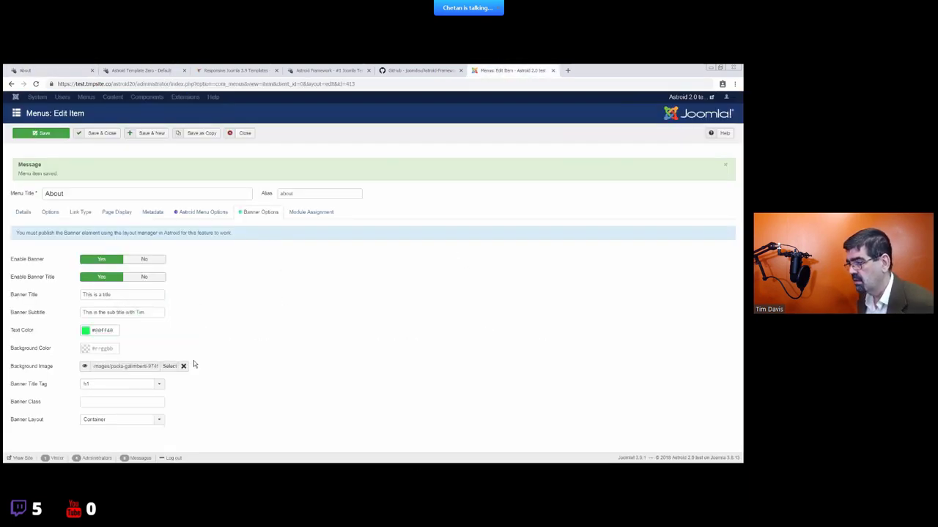
- Keep h1 as the banner title tag, save the About menu item, and reload the About page to check the banner
{"action": "left_click", "coordinate": [104, 386]}
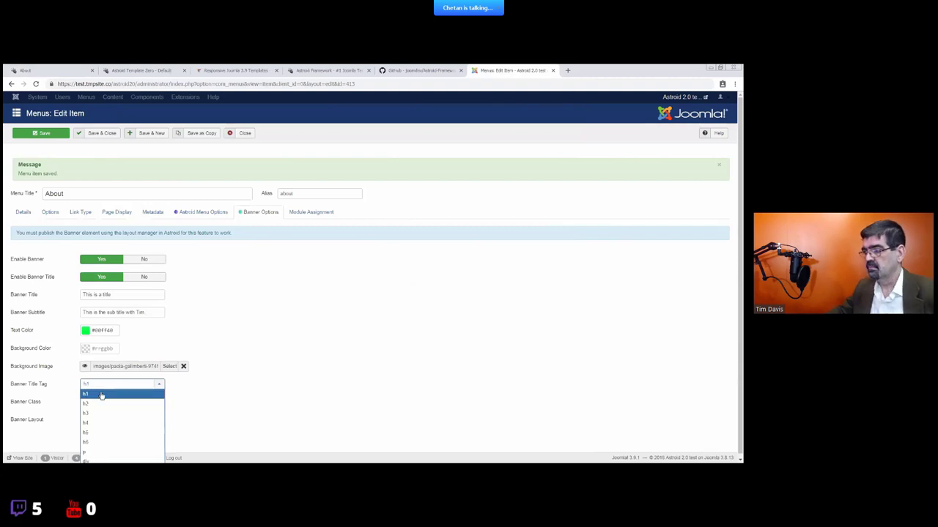
{"action": "left_click", "coordinate": [89, 178]}
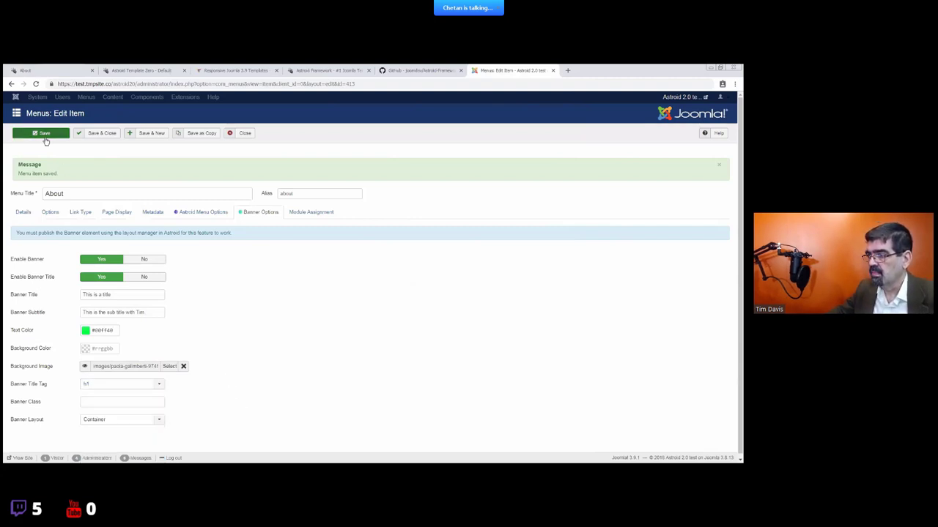
{"action": "left_click", "coordinate": [49, 68]}
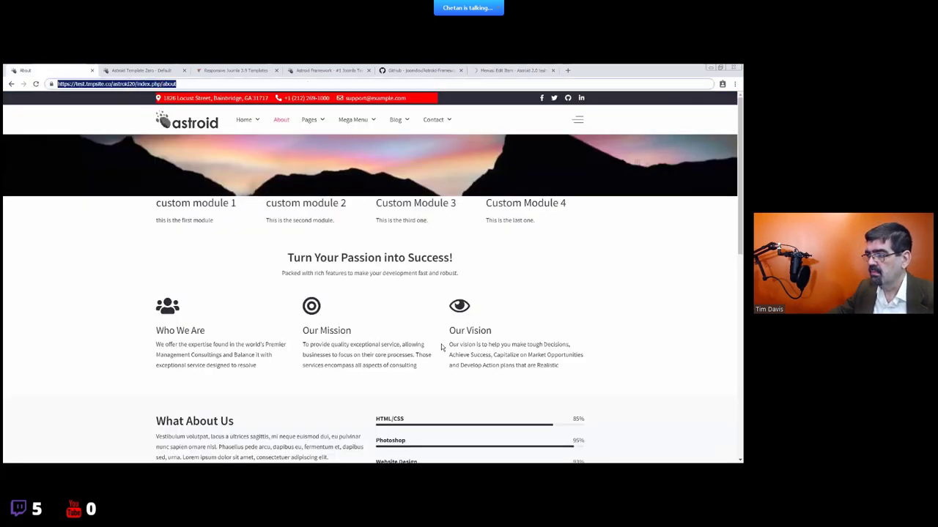
{"action": "key", "text": "F5"}
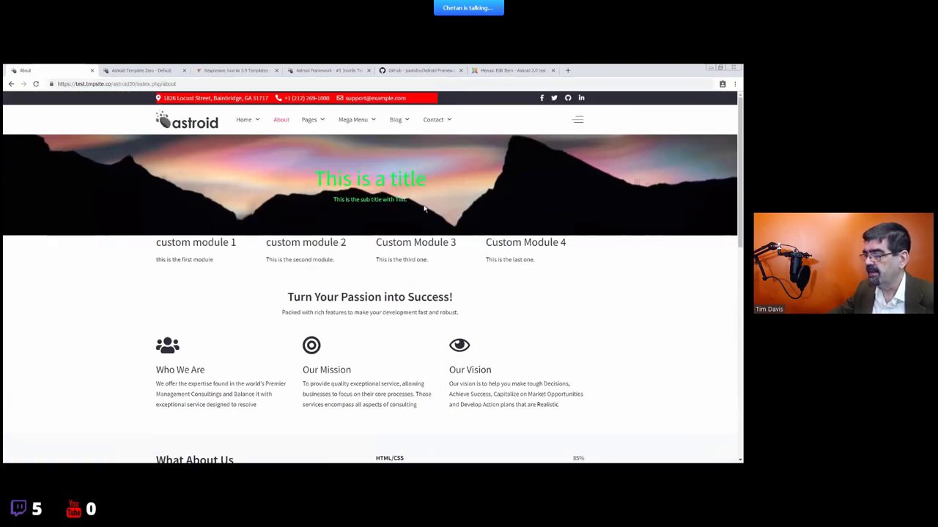
- Reopen the About item's banner options and review the banner layout choices, keeping Container
{"action": "left_click", "coordinate": [513, 70]}
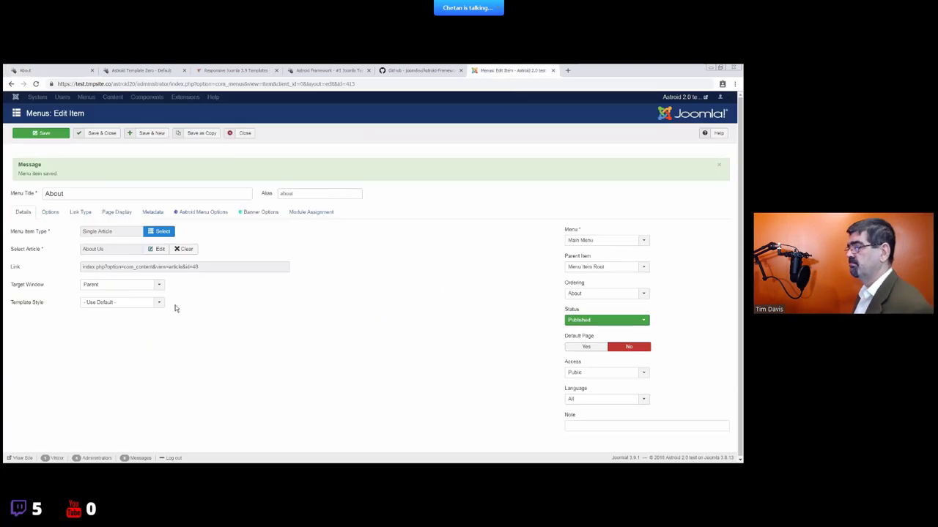
{"action": "left_click", "coordinate": [260, 211]}
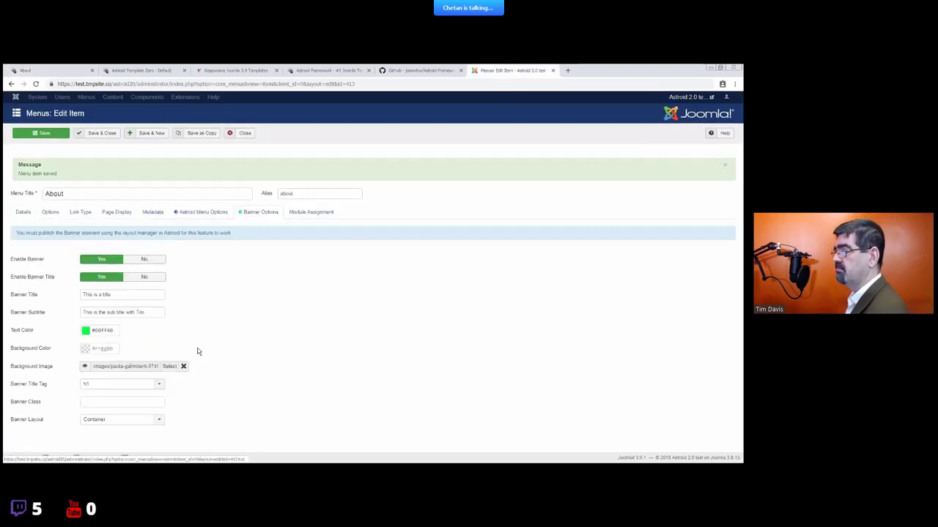
{"action": "left_click", "coordinate": [115, 420]}
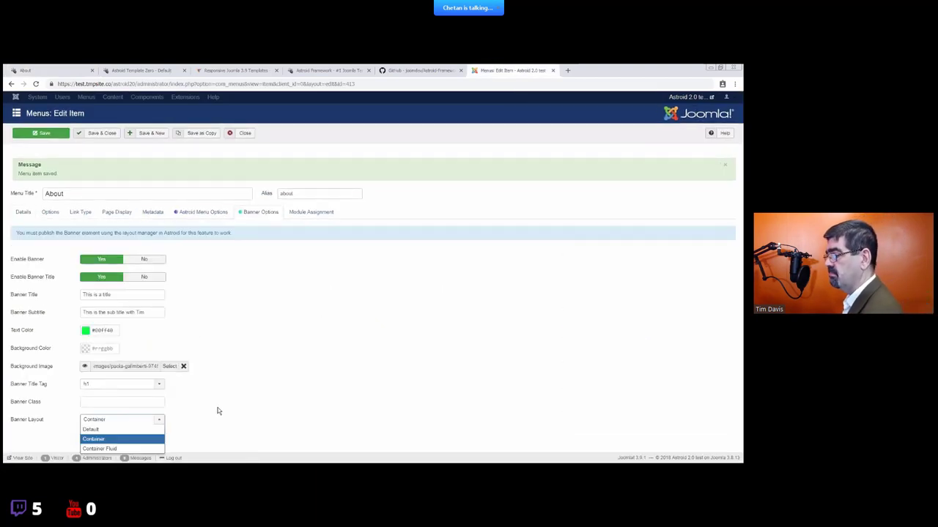
{"action": "left_click", "coordinate": [99, 439]}
{"action": "left_click", "coordinate": [117, 420]}
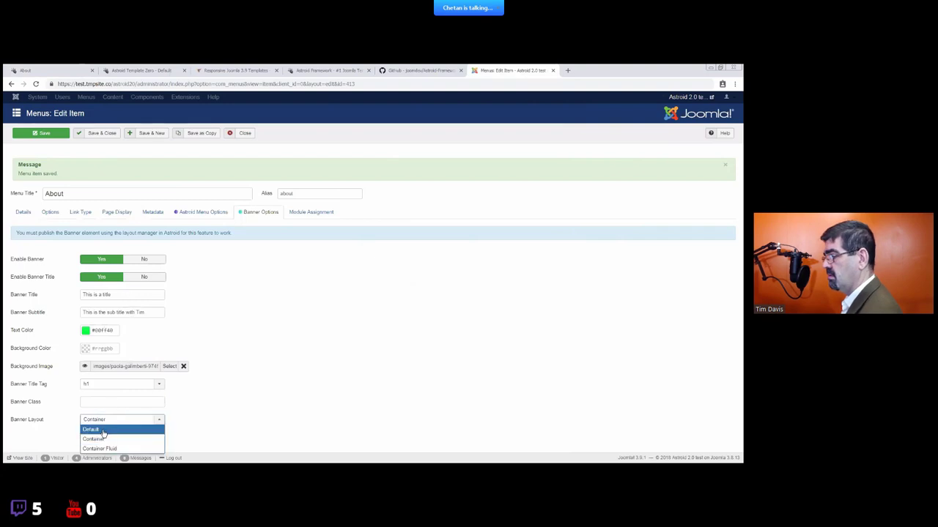
{"action": "left_click", "coordinate": [96, 439]}
- Lengthen the banner subtitle by repeating its sentence many times, save the About item, and check the text wrapping on the reloaded About page
{"action": "triple_click", "coordinate": [121, 294]}
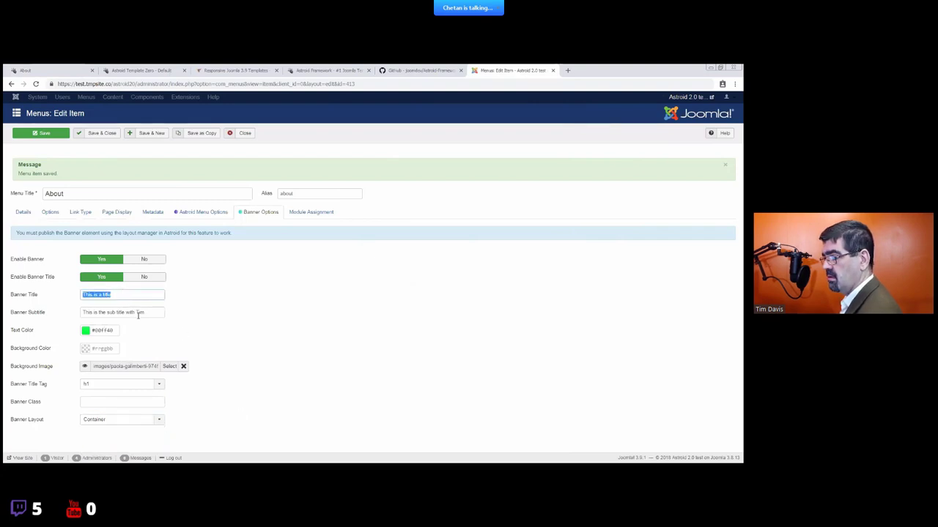
{"action": "left_click", "coordinate": [137, 315]}
{"action": "type", "text": "This is the sub title with Tim"}
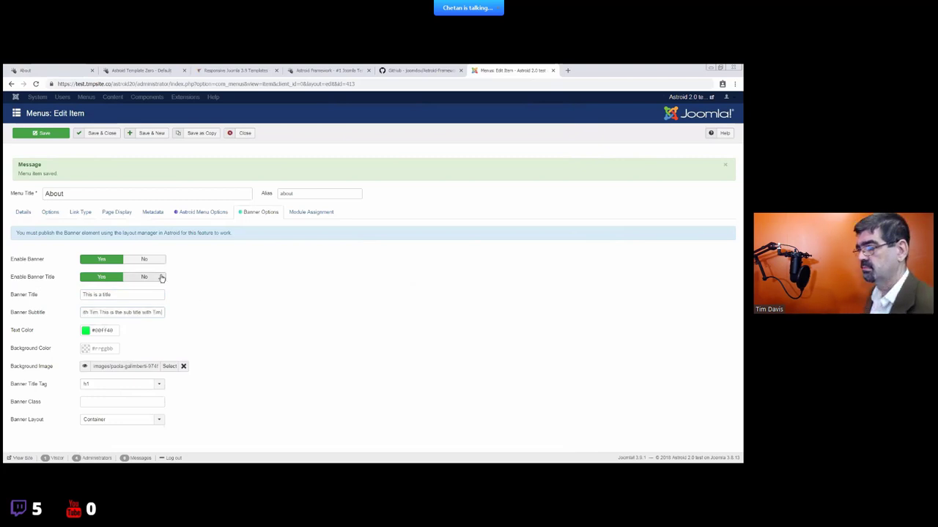
{"action": "left_click", "coordinate": [45, 134]}
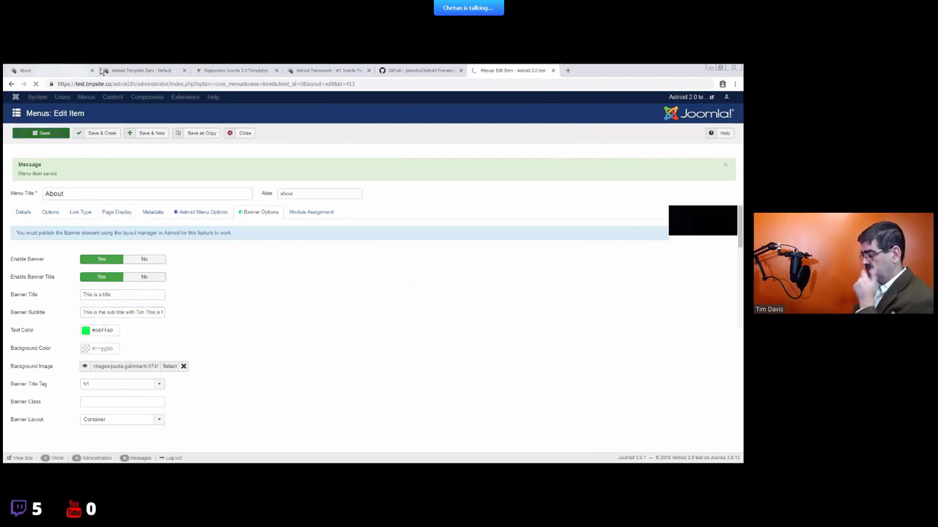
{"action": "left_click", "coordinate": [73, 70]}
{"action": "key", "text": "F5"}
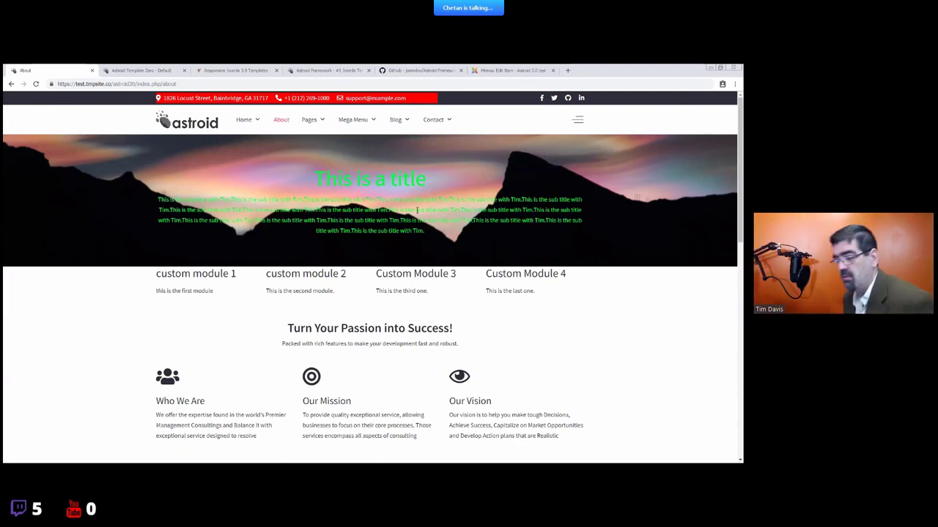
{"action": "left_click_drag", "start_coordinate": [154, 201], "coordinate": [402, 241]}
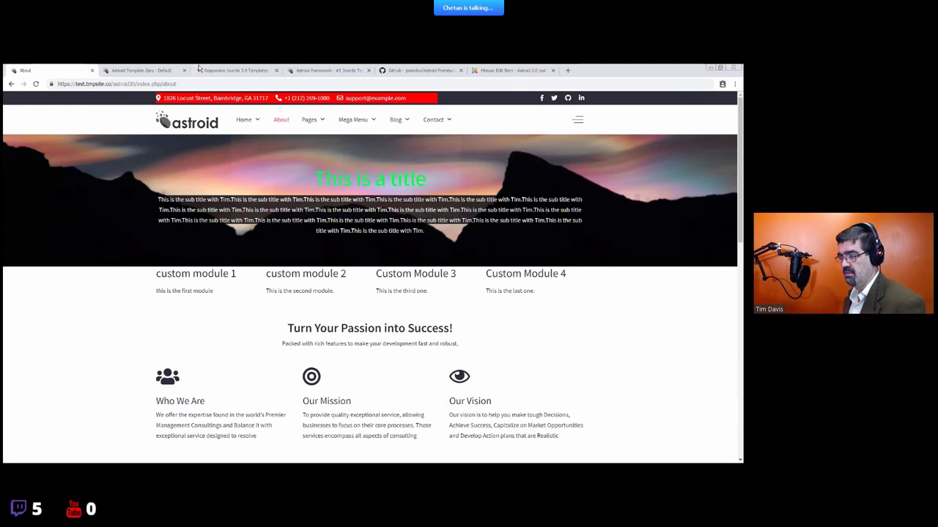
- Review the section layout choices for the template's Banner Section against the About page, and save the section settings with Without Container
{"action": "left_click", "coordinate": [139, 70]}
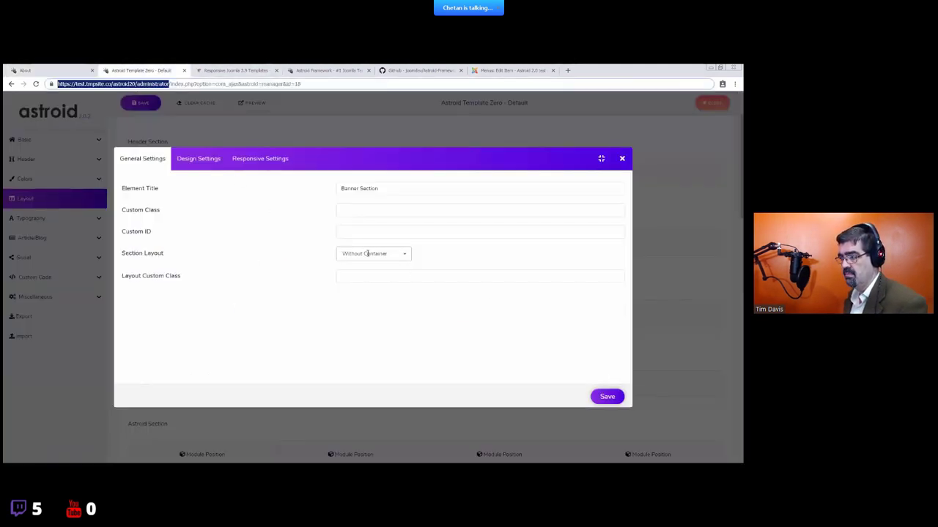
{"action": "left_click", "coordinate": [368, 254]}
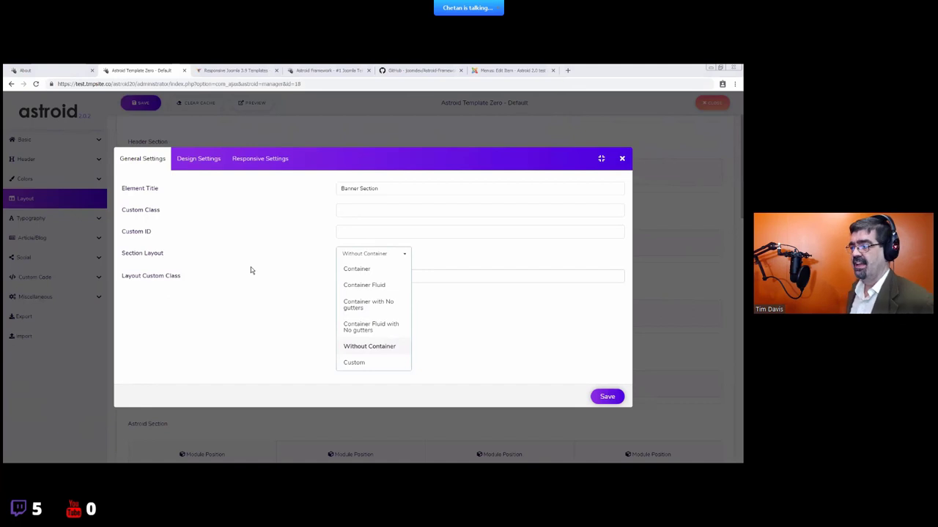
{"action": "left_click", "coordinate": [29, 70]}
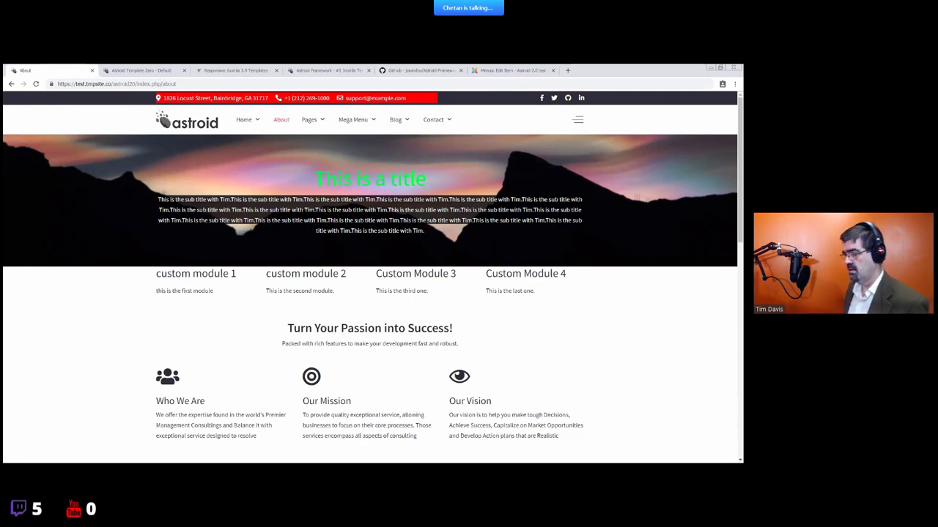
{"action": "left_click", "coordinate": [140, 71]}
{"action": "left_click", "coordinate": [379, 253]}
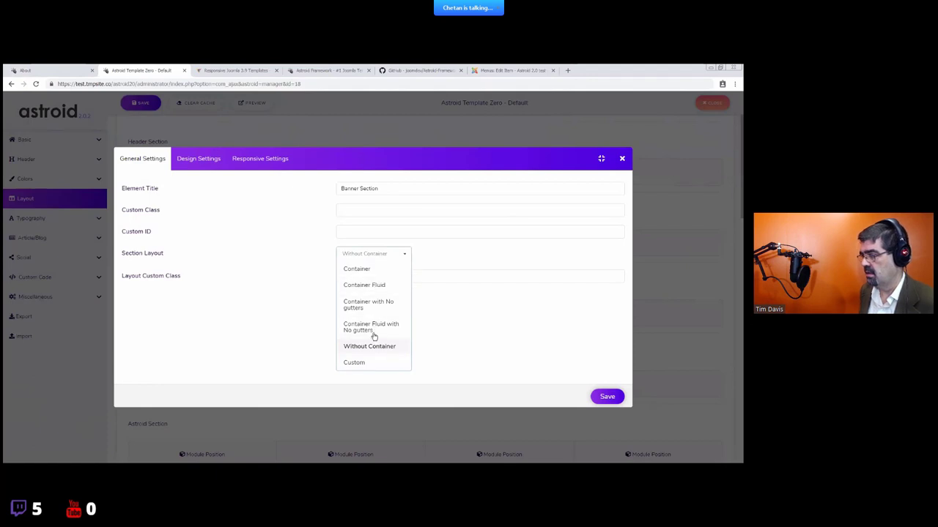
{"action": "left_click", "coordinate": [607, 397]}
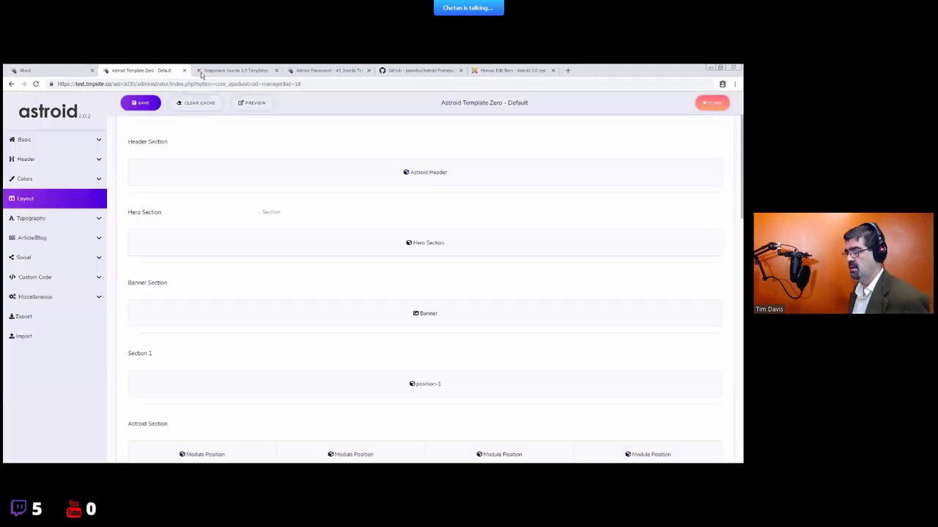
- Set the About menu item's banner layout to Default and save the item
{"action": "left_click", "coordinate": [82, 70]}
{"action": "key", "text": "ctrl+Tab"}
{"action": "key", "text": "ctrl+Tab"}
{"action": "key", "text": "ctrl+Tab"}
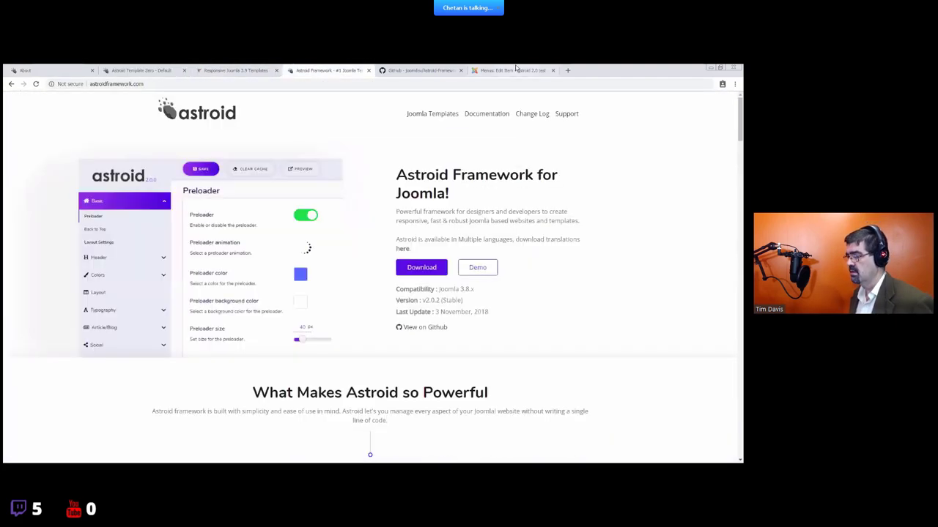
{"action": "key", "text": "ctrl+Tab"}
{"action": "key", "text": "ctrl+Tab"}
{"action": "left_click", "coordinate": [258, 212]}
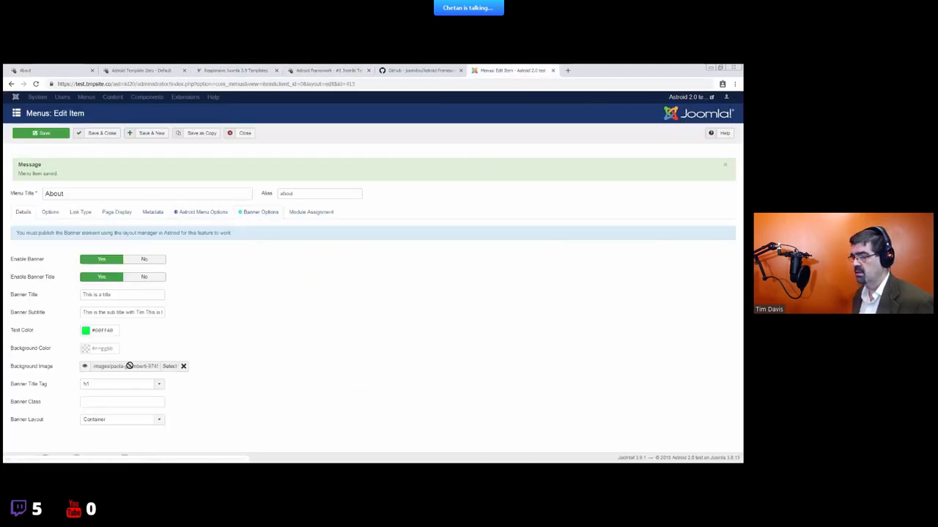
{"action": "left_click", "coordinate": [121, 419]}
{"action": "left_click", "coordinate": [115, 429]}
{"action": "left_click", "coordinate": [118, 420]}
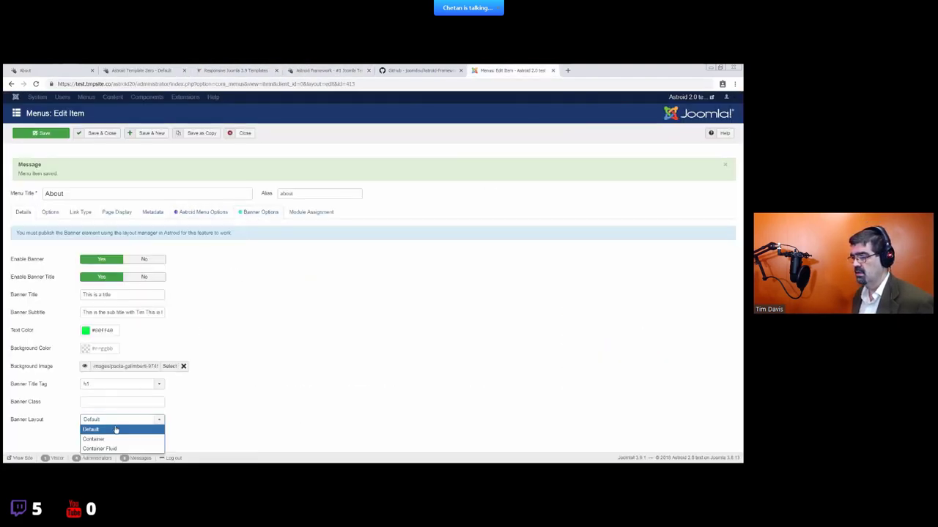
{"action": "left_click", "coordinate": [103, 430]}
{"action": "left_click", "coordinate": [42, 134]}
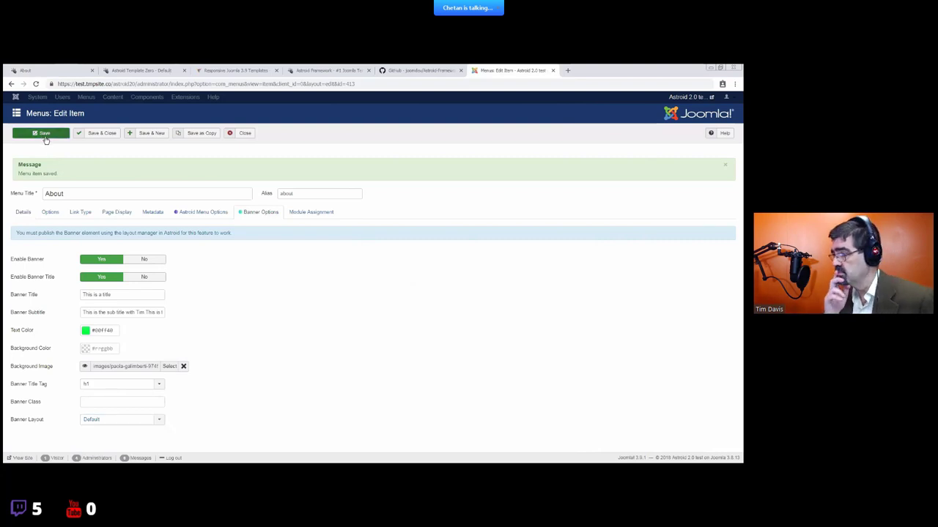
- Reload the site's About page to check how wide the banner subtitle runs
{"action": "left_click", "coordinate": [25, 71]}
{"action": "left_click", "coordinate": [176, 85]}
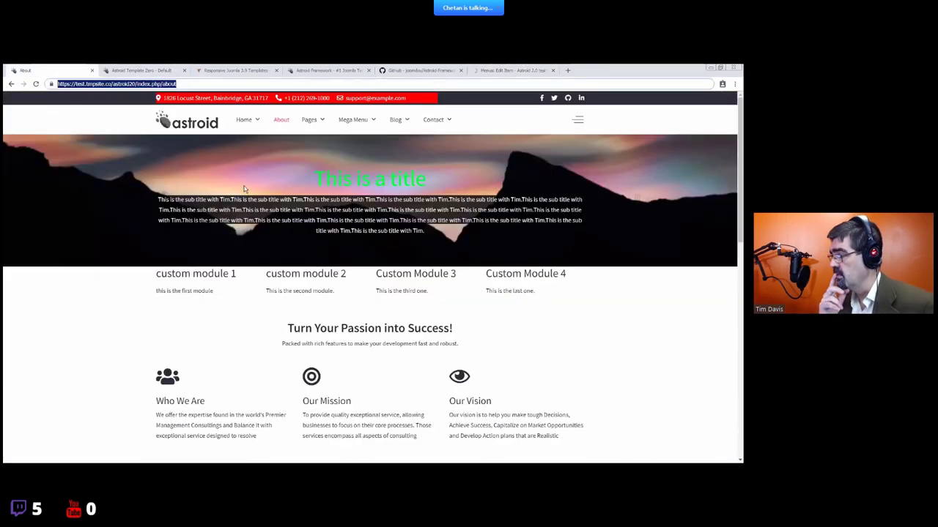
{"action": "key", "text": "Return"}
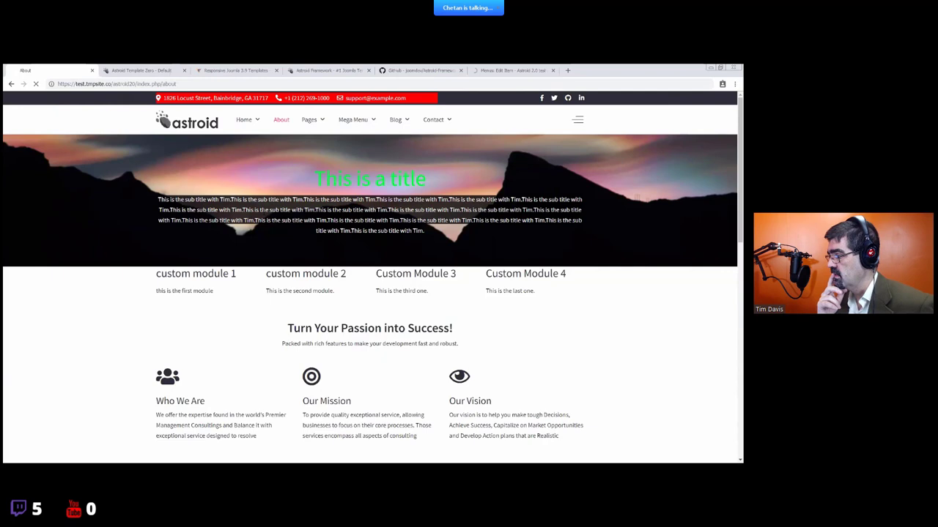
{"action": "left_click", "coordinate": [369, 275]}
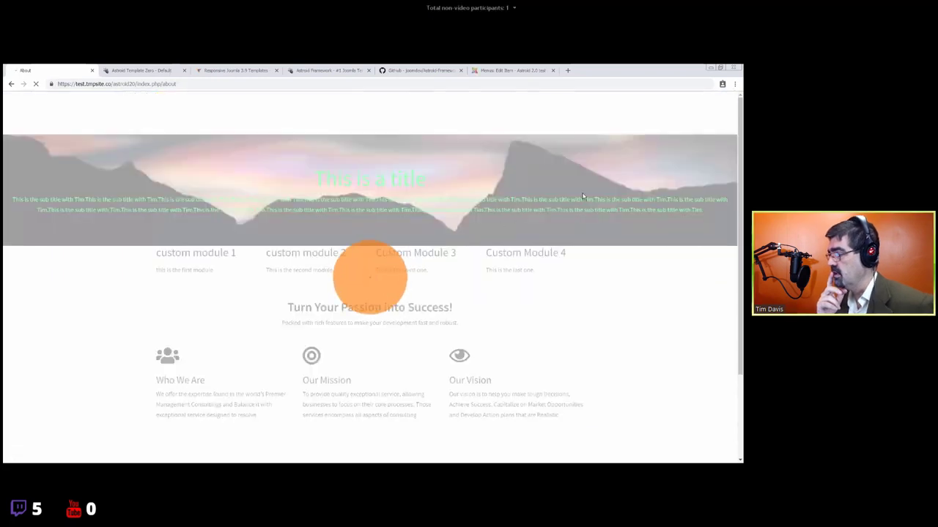
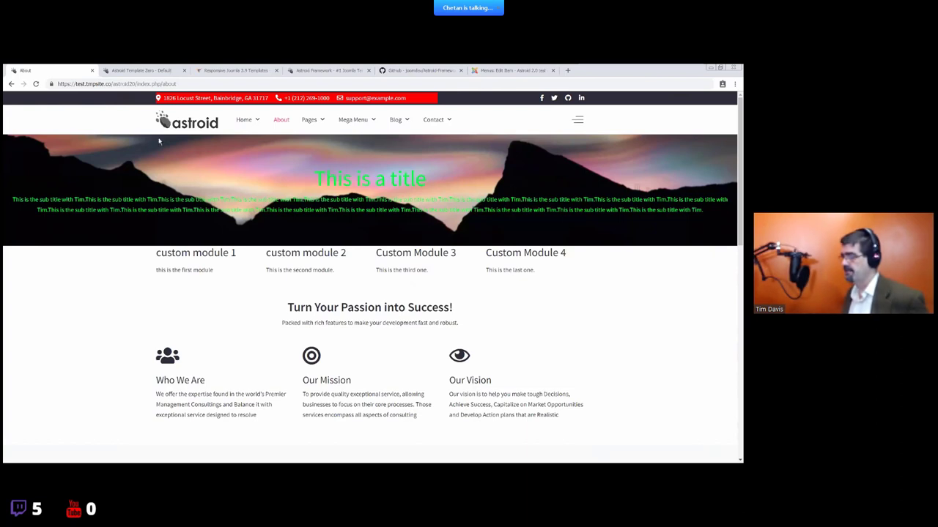
- Examine the banner title and subtitle on the About page, and open the Contact page for comparison
{"action": "left_click_drag", "start_coordinate": [313, 180], "coordinate": [426, 180]}
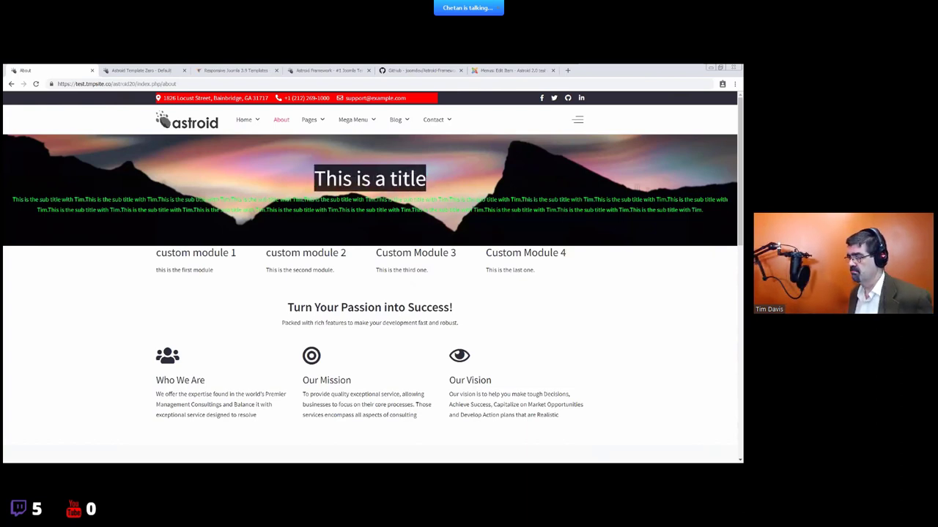
{"action": "left_click", "coordinate": [444, 184]}
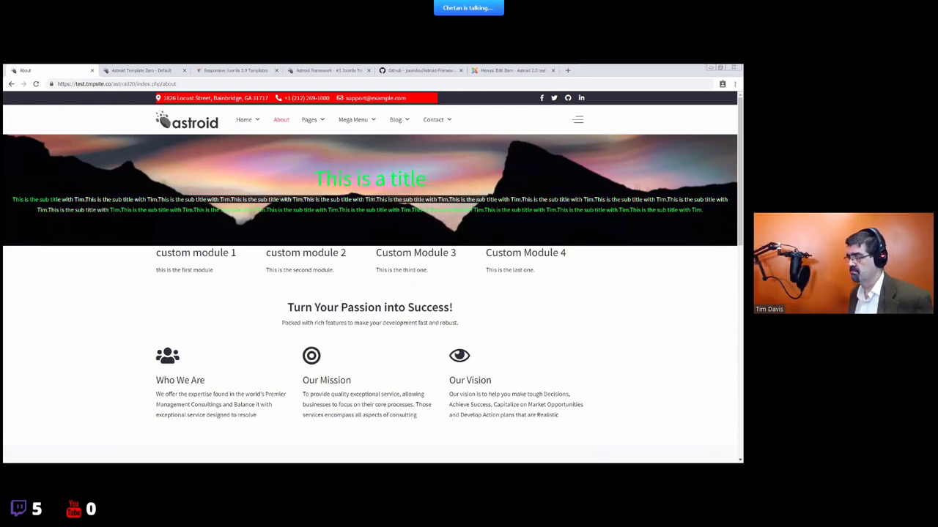
{"action": "left_click", "coordinate": [433, 121]}
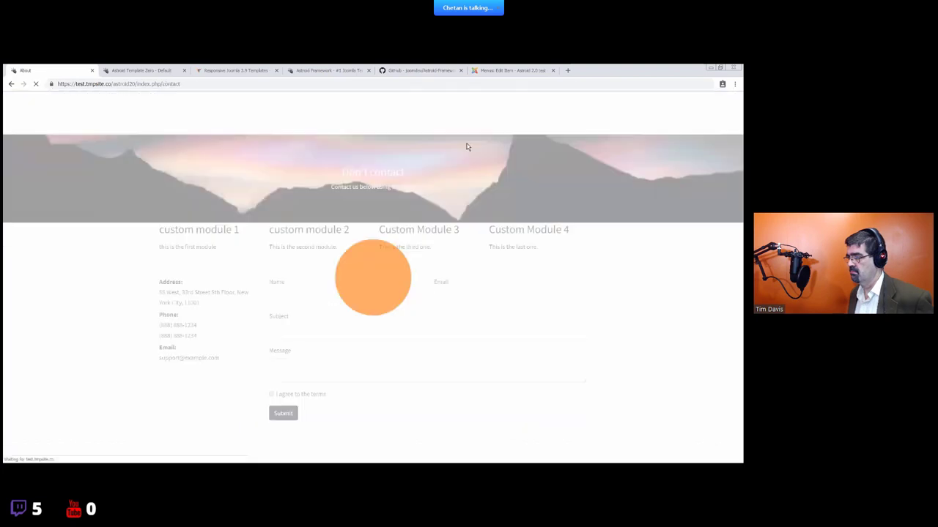
- Close the About menu item and open the Contact item from the Main Menu items, filtering the list by maximum level
{"action": "left_click", "coordinate": [513, 70]}
{"action": "left_click", "coordinate": [243, 133]}
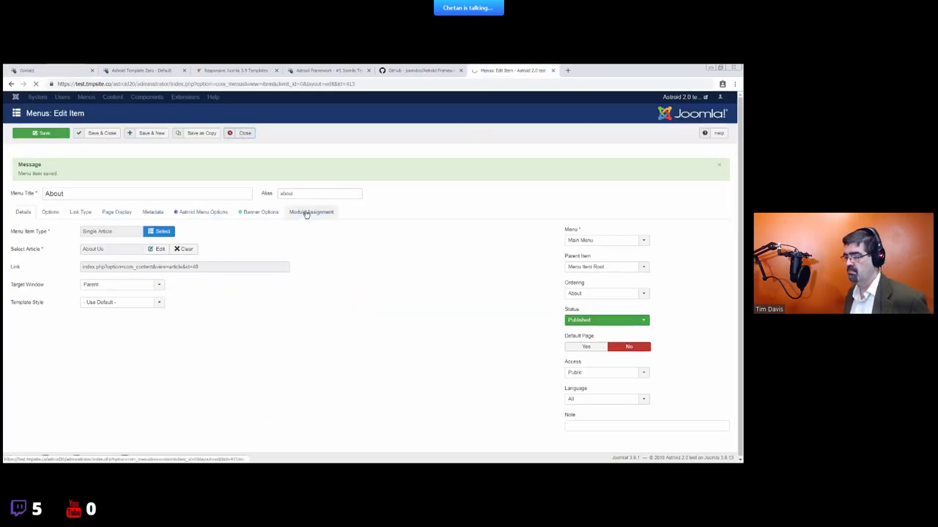
{"action": "scroll", "coordinate": [440, 208], "scroll_direction": "down", "scroll_amount": 10}
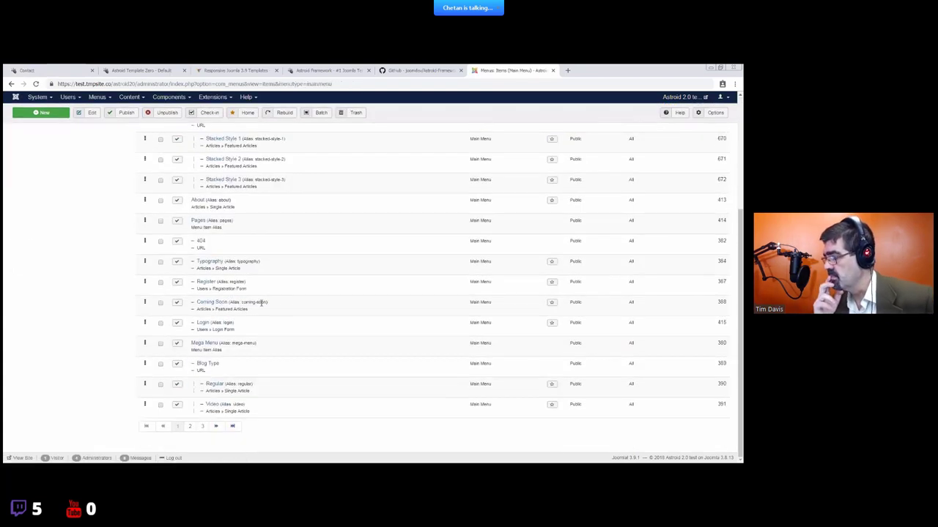
{"action": "scroll", "coordinate": [440, 207], "scroll_direction": "up", "scroll_amount": 10}
{"action": "left_click", "coordinate": [439, 156]}
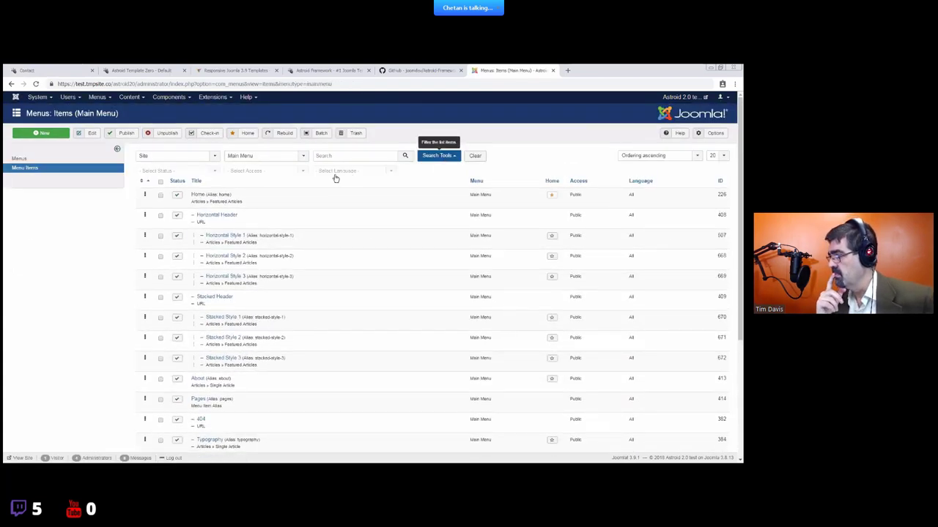
{"action": "left_click", "coordinate": [341, 173]}
{"action": "left_click", "coordinate": [277, 173]}
{"action": "left_click", "coordinate": [435, 174]}
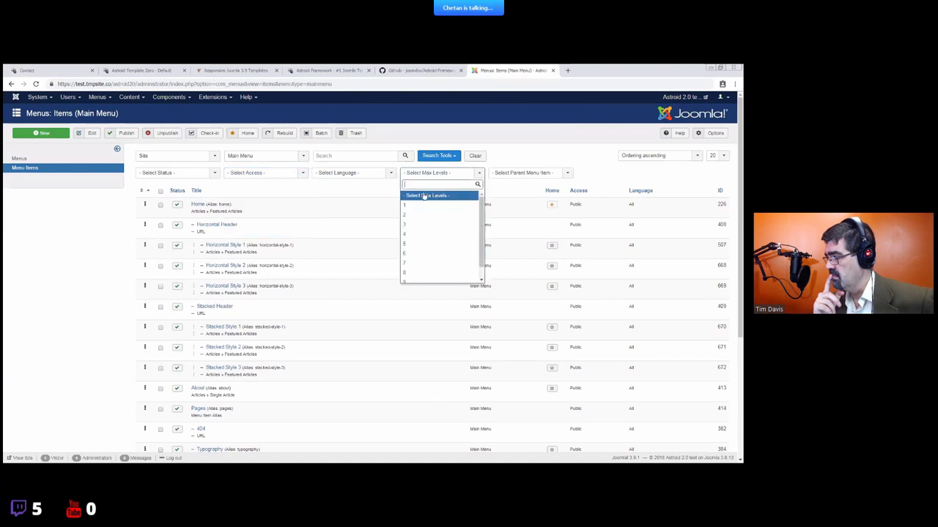
{"action": "left_click", "coordinate": [425, 192]}
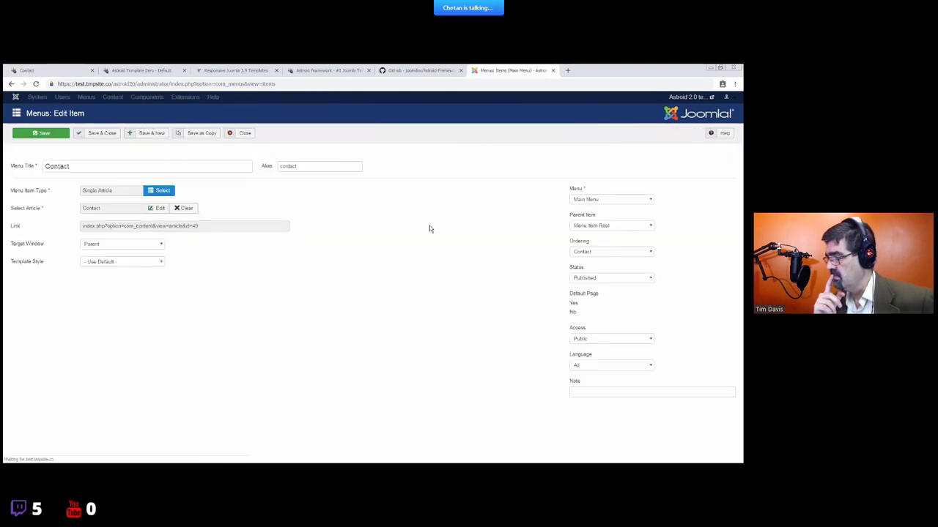
- Set the Contact item's banner background image to the menu-thumb picture from the sampleimages folder and save the item
{"action": "left_click", "coordinate": [253, 185]}
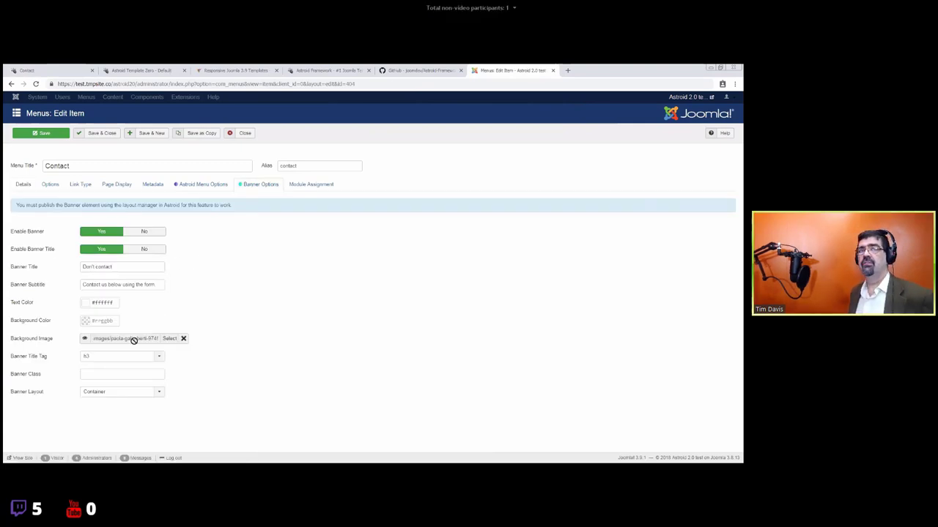
{"action": "left_click", "coordinate": [170, 338]}
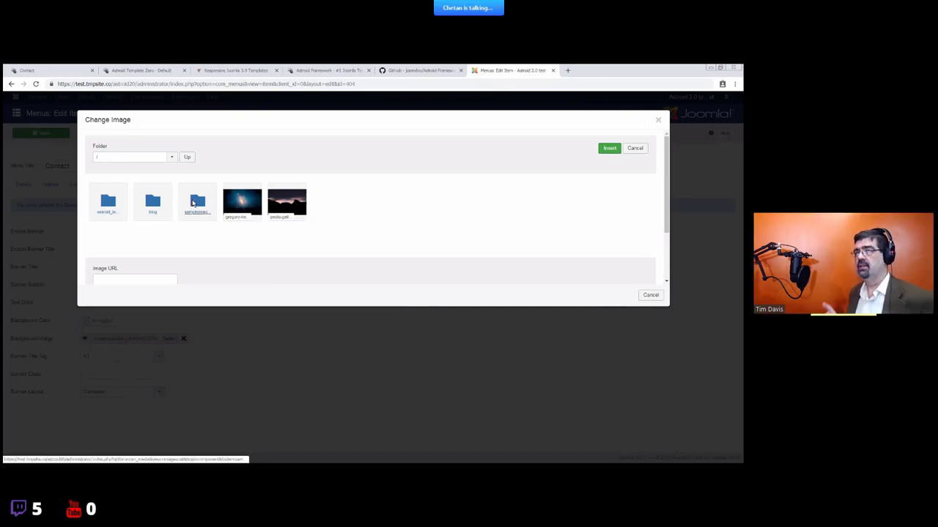
{"action": "left_click", "coordinate": [192, 204]}
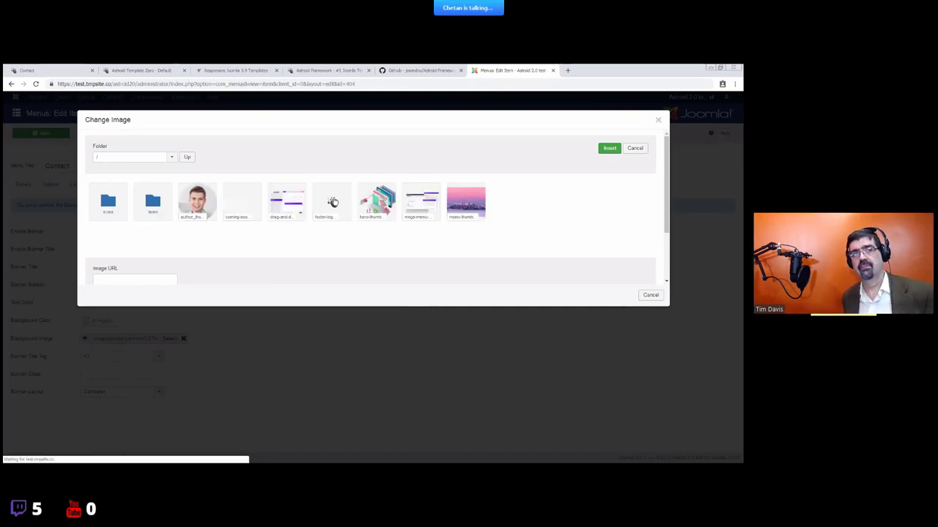
{"action": "left_click", "coordinate": [466, 201]}
{"action": "left_click", "coordinate": [610, 148]}
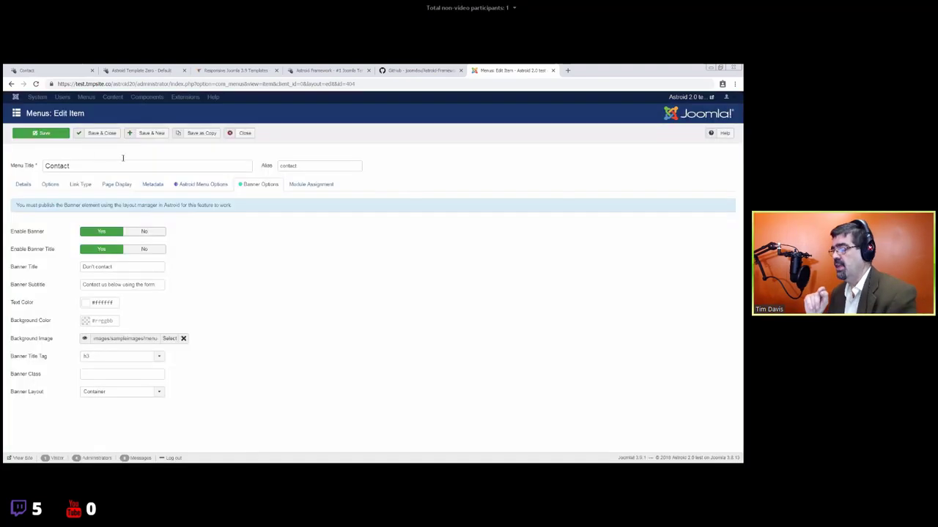
{"action": "left_click", "coordinate": [49, 139]}
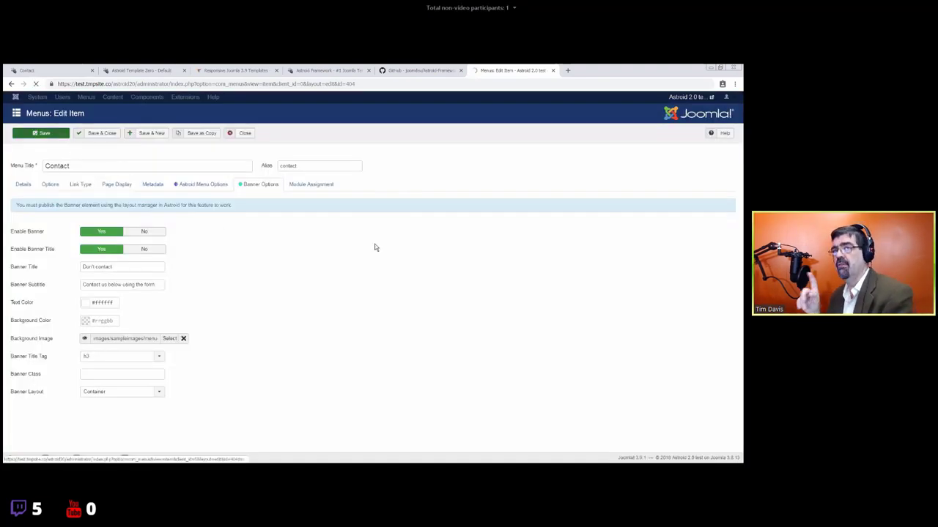
- Reload the site's Contact page to check the banner's image, title and subtitle, and compare it with the About page
{"action": "left_click", "coordinate": [61, 69]}
{"action": "key", "text": "Return"}
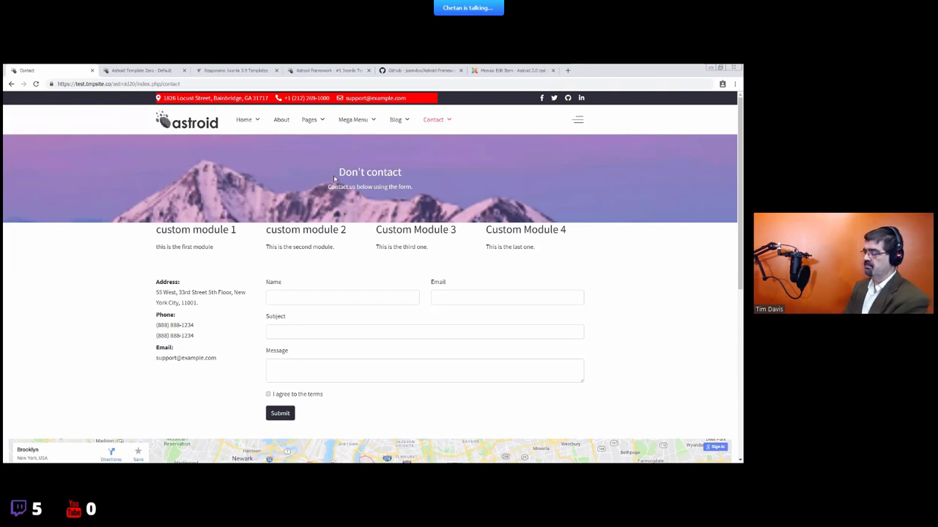
{"action": "left_click_drag", "start_coordinate": [337, 172], "coordinate": [421, 180]}
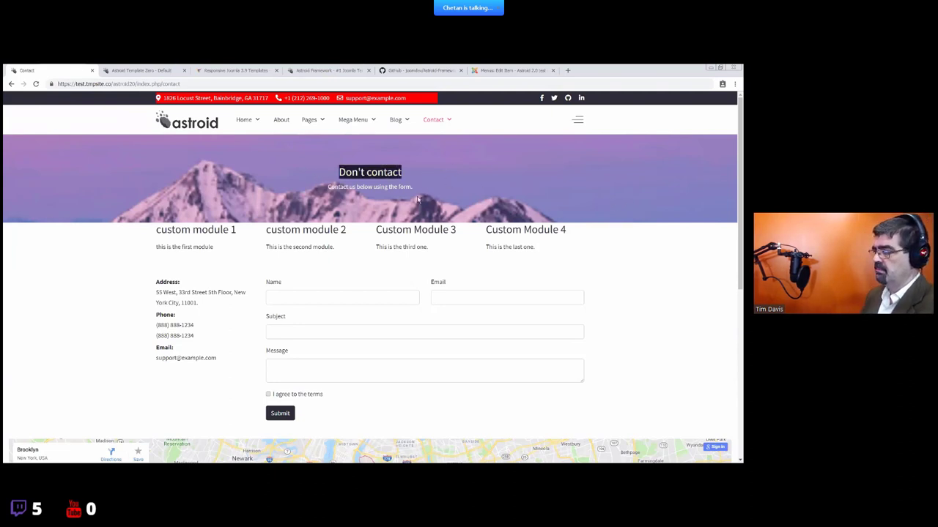
{"action": "left_click_drag", "start_coordinate": [327, 186], "coordinate": [439, 192]}
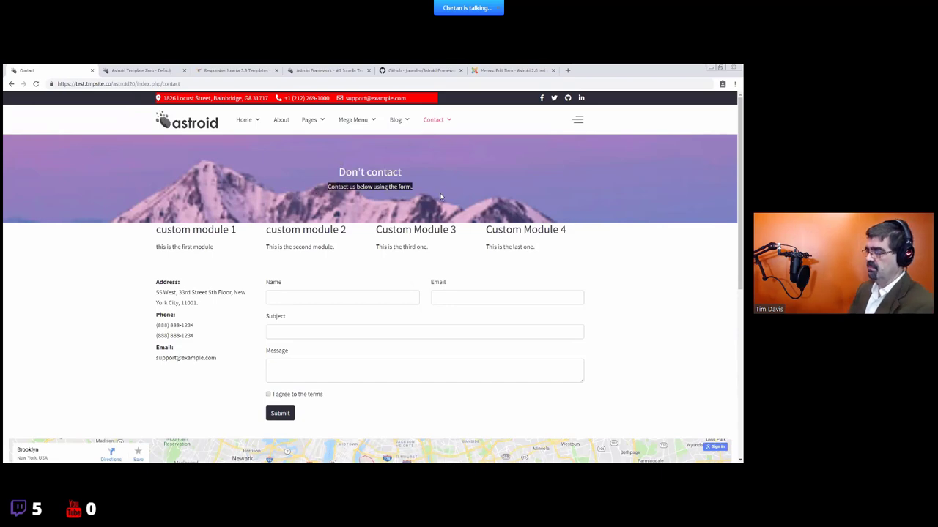
{"action": "left_click", "coordinate": [279, 122]}
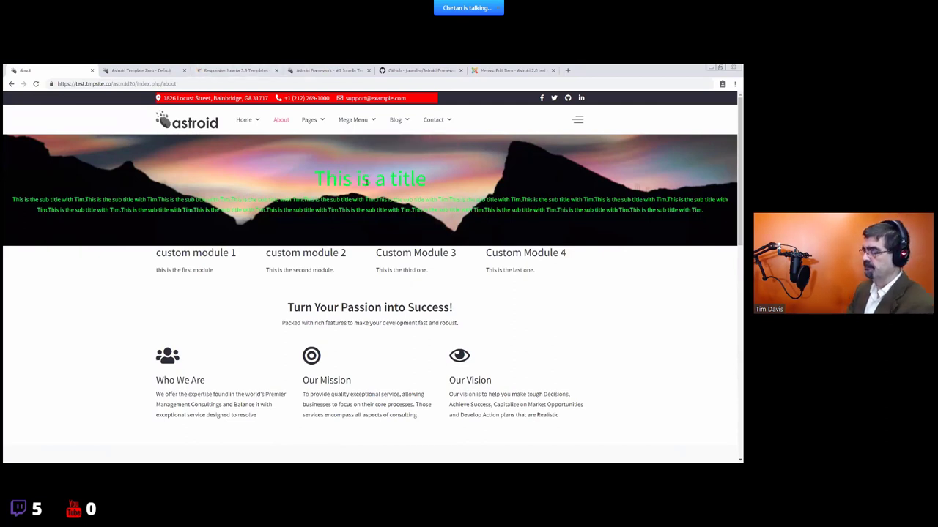
- Move the Banner Section directly below the Content Section in the Astroid template layout and save the template
{"action": "left_click", "coordinate": [169, 70]}
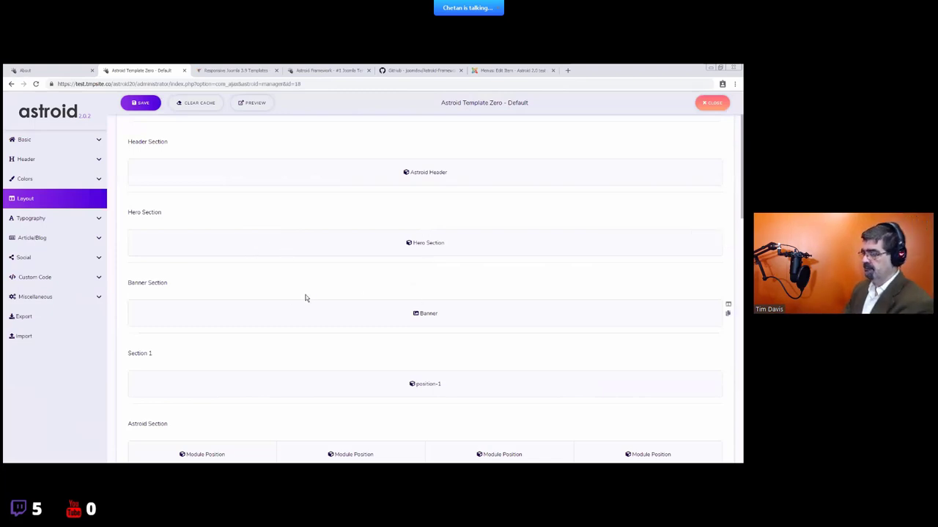
{"action": "left_click_drag", "start_coordinate": [179, 336], "coordinate": [225, 461]}
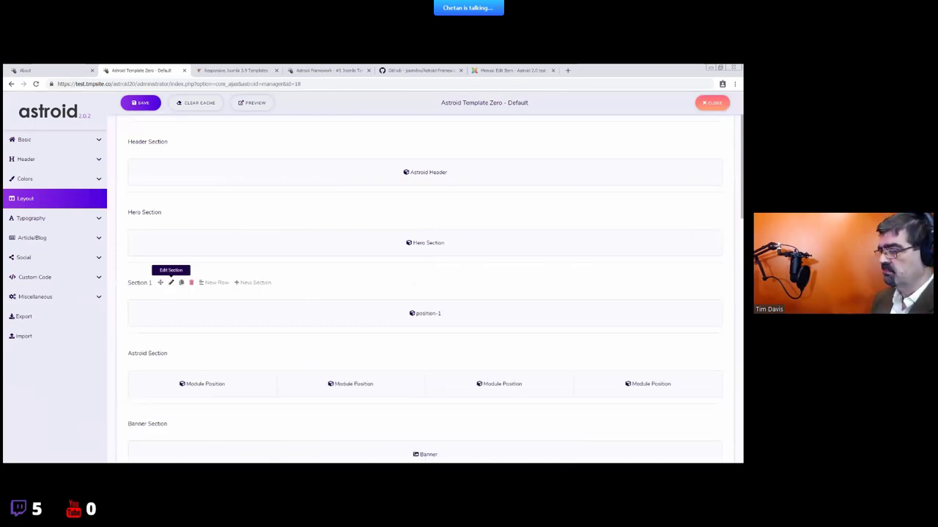
{"action": "scroll", "coordinate": [236, 413], "scroll_direction": "down", "scroll_amount": 4}
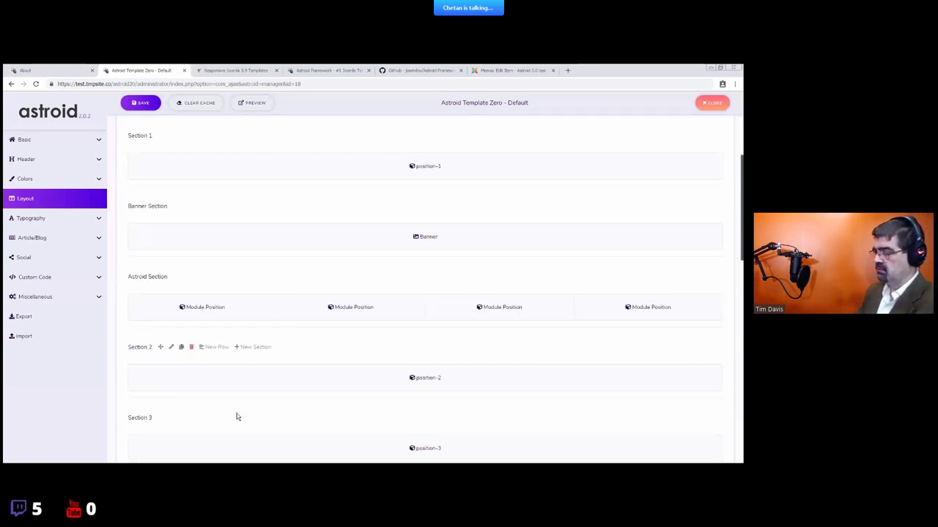
{"action": "scroll", "coordinate": [208, 329], "scroll_direction": "up", "scroll_amount": 2}
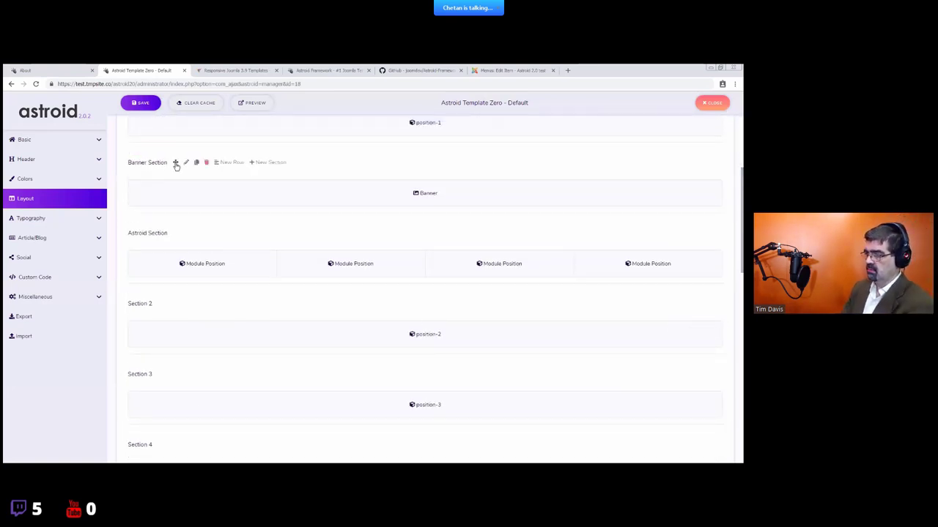
{"action": "left_click_drag", "start_coordinate": [176, 161], "coordinate": [200, 386]}
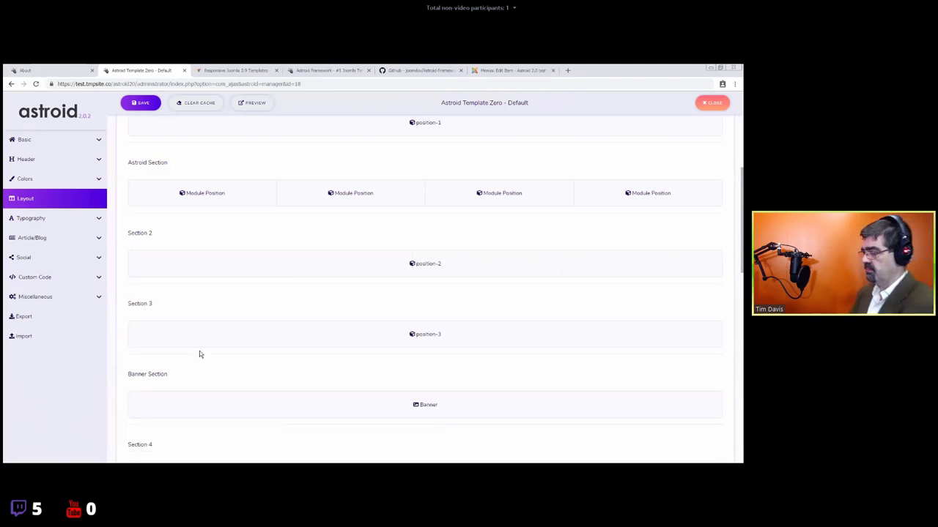
{"action": "scroll", "coordinate": [219, 293], "scroll_direction": "down", "scroll_amount": 3}
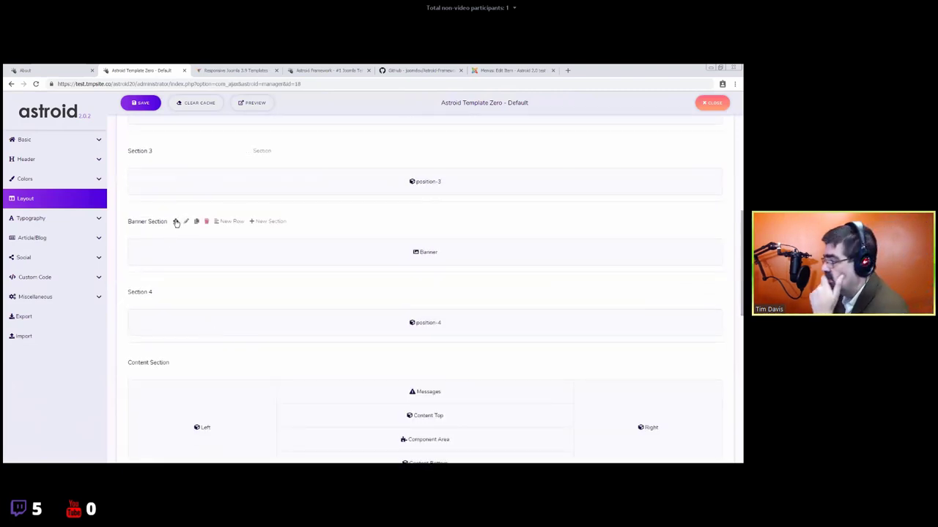
{"action": "left_click_drag", "start_coordinate": [176, 221], "coordinate": [199, 404]}
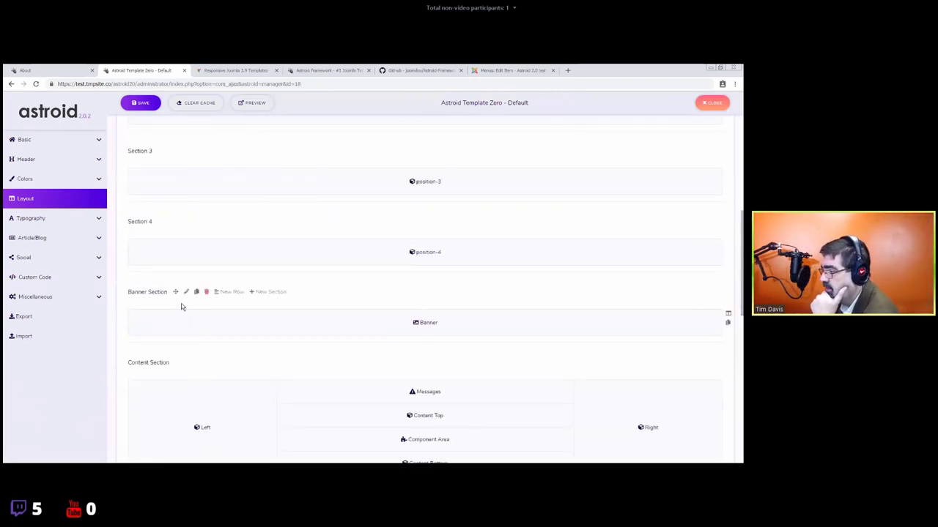
{"action": "scroll", "coordinate": [179, 293], "scroll_direction": "down", "scroll_amount": 1}
{"action": "scroll", "coordinate": [175, 208], "scroll_direction": "down", "scroll_amount": 2}
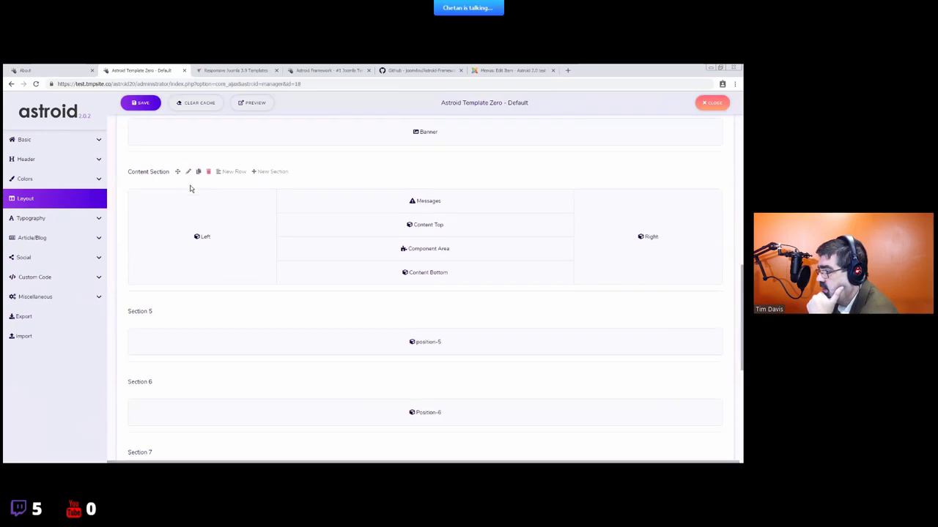
{"action": "scroll", "coordinate": [188, 188], "scroll_direction": "up", "scroll_amount": 1}
{"action": "left_click_drag", "start_coordinate": [177, 209], "coordinate": [175, 147]}
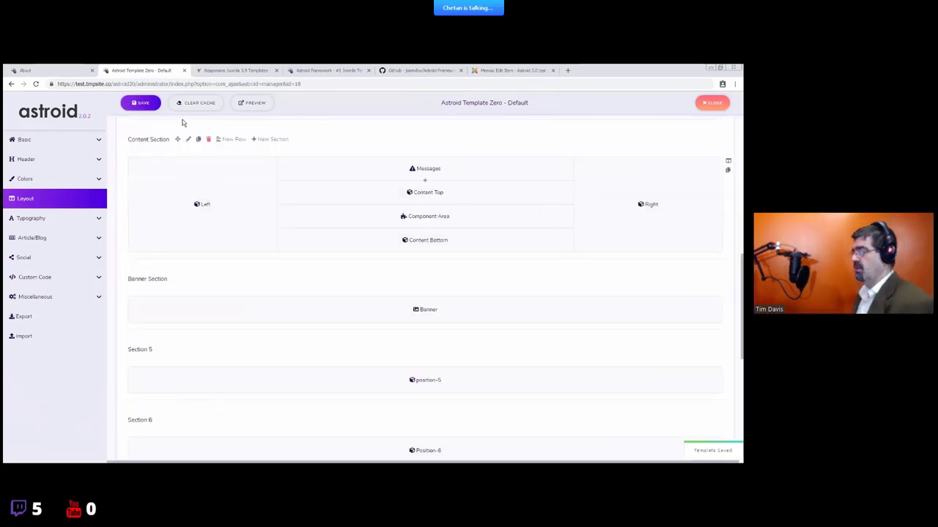
- Reload the site's About page and check where the banner sits relative to the page content
{"action": "left_click", "coordinate": [99, 71]}
{"action": "left_click", "coordinate": [115, 84]}
{"action": "key", "text": "Return"}
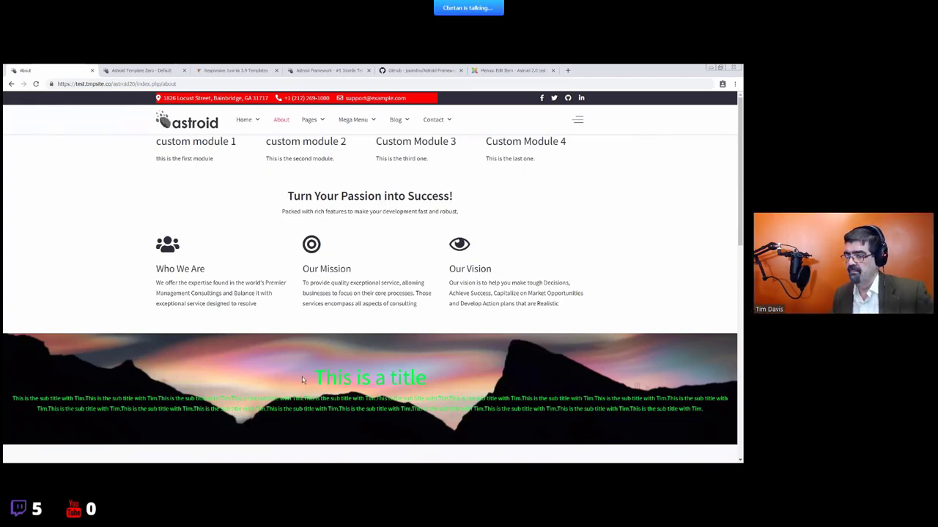
{"action": "left_click_drag", "start_coordinate": [302, 379], "coordinate": [648, 419]}
{"action": "left_click", "coordinate": [329, 307]}
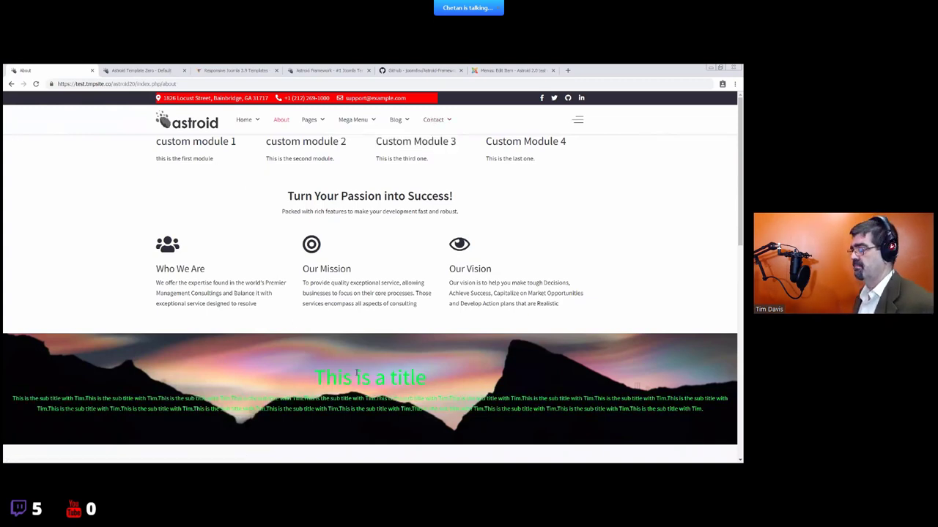
- Move the Header Section between the Content Section and the Banner Section in the template layout and save the template
{"action": "left_click", "coordinate": [139, 70]}
{"action": "scroll", "coordinate": [292, 225], "scroll_direction": "up", "scroll_amount": 8}
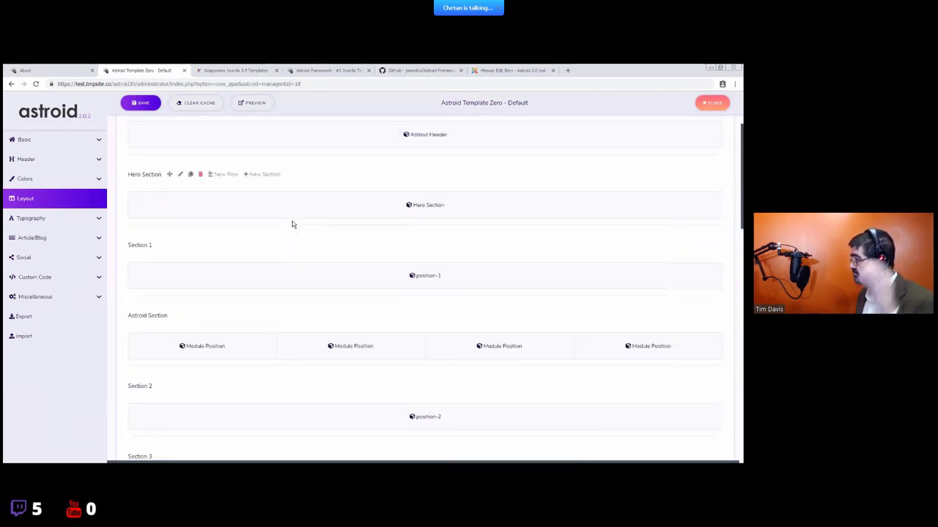
{"action": "scroll", "coordinate": [291, 224], "scroll_direction": "up", "scroll_amount": 3}
{"action": "scroll", "coordinate": [234, 227], "scroll_direction": "down", "scroll_amount": 2}
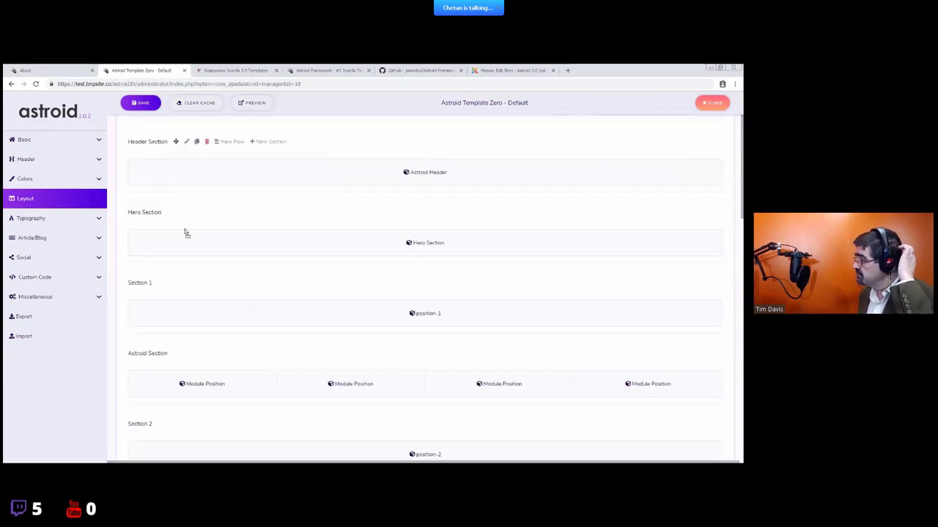
{"action": "left_click_drag", "start_coordinate": [187, 233], "coordinate": [220, 385]}
{"action": "scroll", "coordinate": [288, 301], "scroll_direction": "down", "scroll_amount": 2}
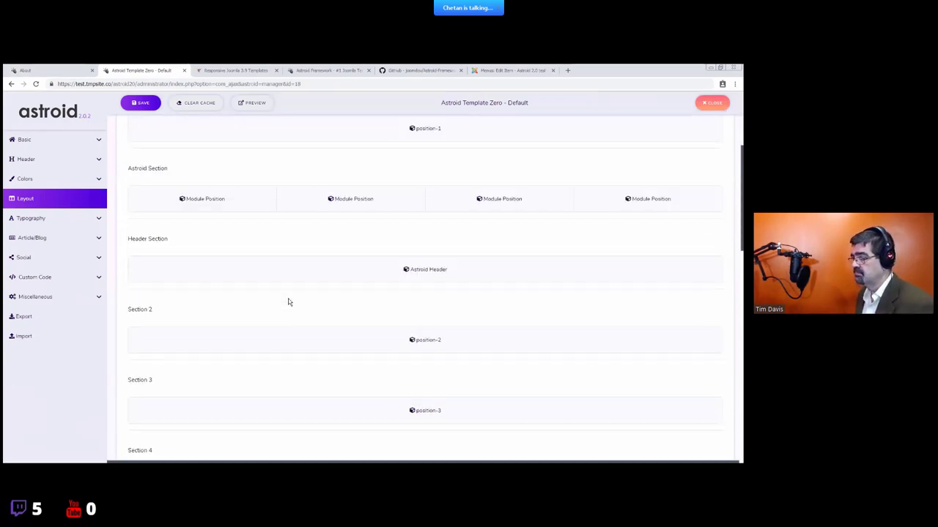
{"action": "scroll", "coordinate": [288, 302], "scroll_direction": "down", "scroll_amount": 1}
{"action": "left_click_drag", "start_coordinate": [262, 245], "coordinate": [206, 415]}
{"action": "scroll", "coordinate": [247, 348], "scroll_direction": "down", "scroll_amount": 1}
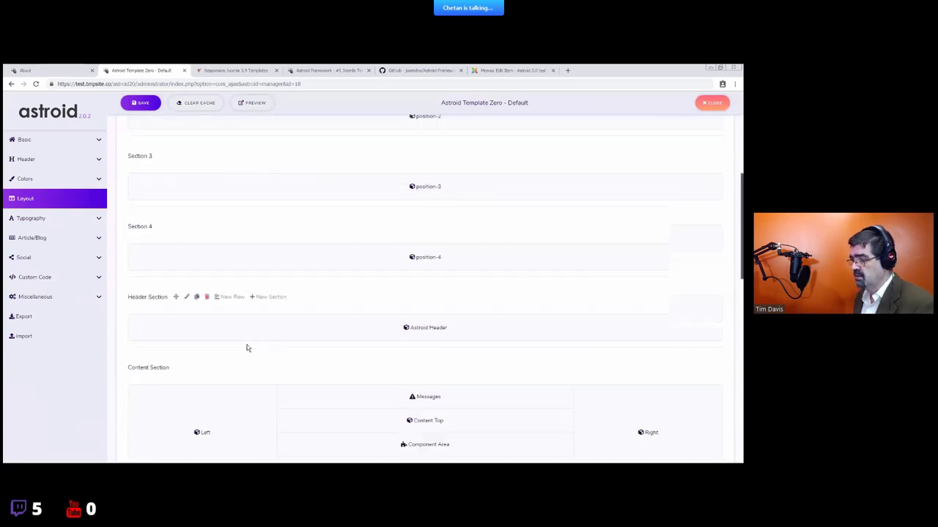
{"action": "scroll", "coordinate": [247, 348], "scroll_direction": "down", "scroll_amount": 2}
{"action": "left_click_drag", "start_coordinate": [175, 256], "coordinate": [183, 360]}
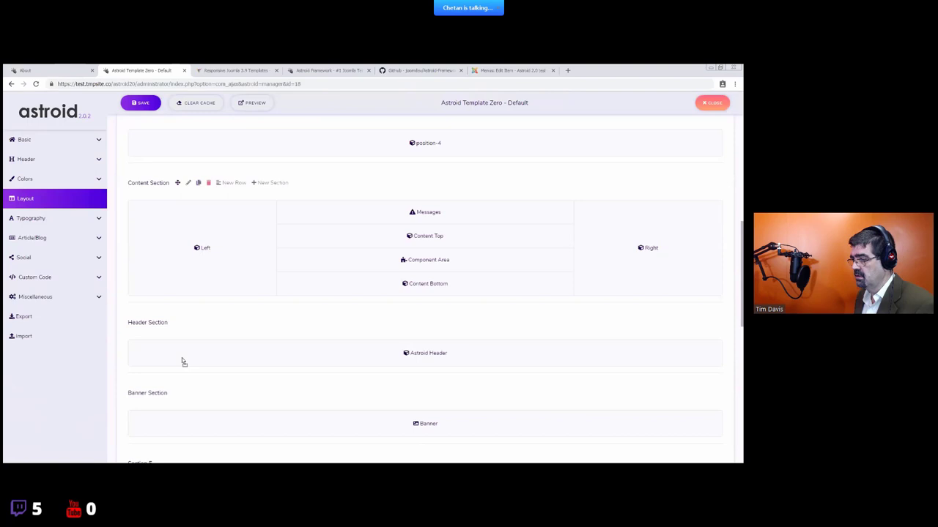
{"action": "left_click", "coordinate": [159, 103]}
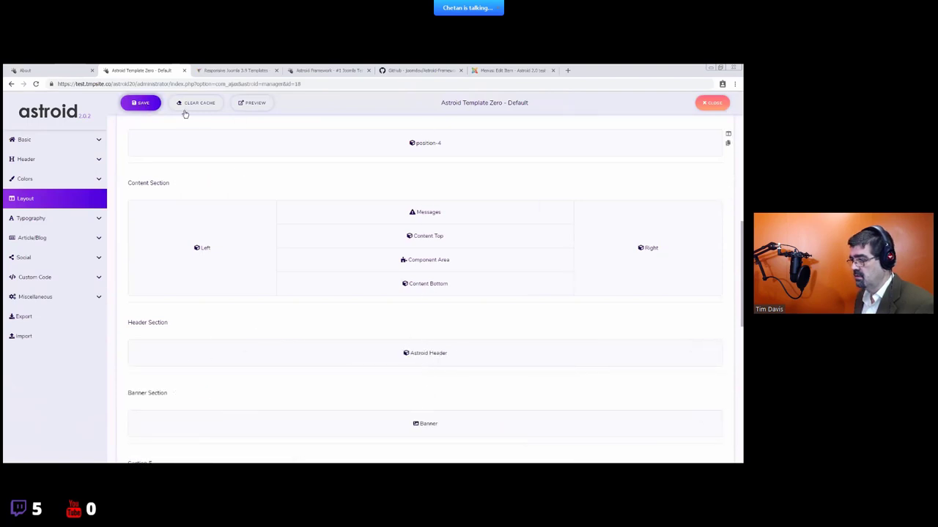
- Reload the site's About page and check where the header menu sits relative to the content and the banner
{"action": "left_click", "coordinate": [65, 67]}
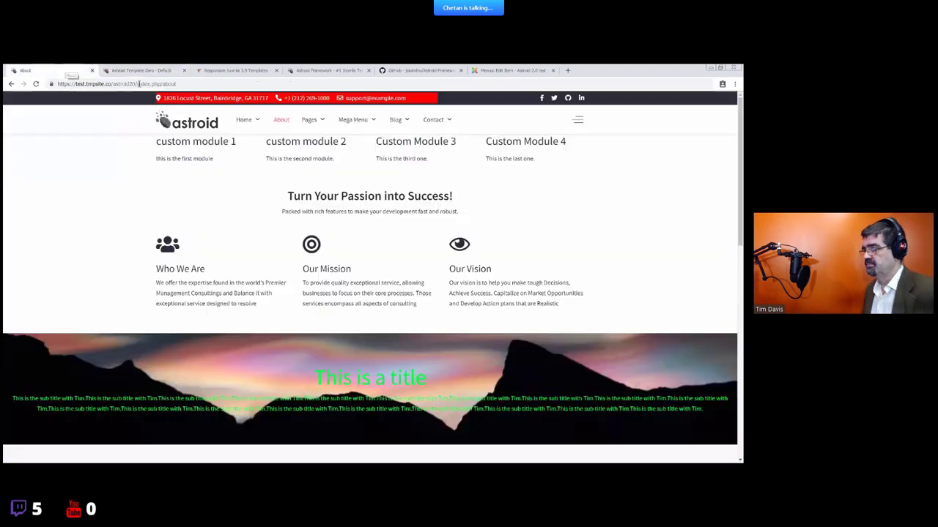
{"action": "left_click", "coordinate": [139, 84]}
{"action": "key", "text": "Return"}
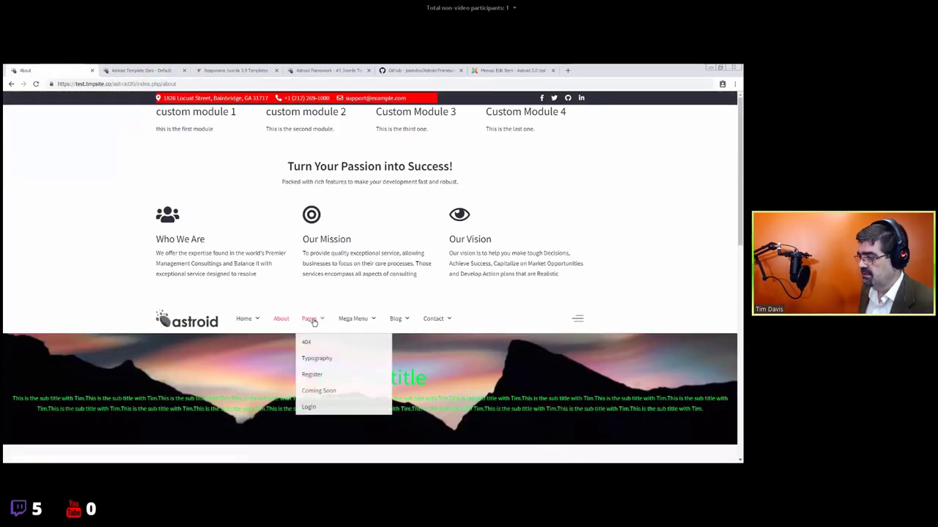
{"action": "mouse_move", "coordinate": [340, 325]}
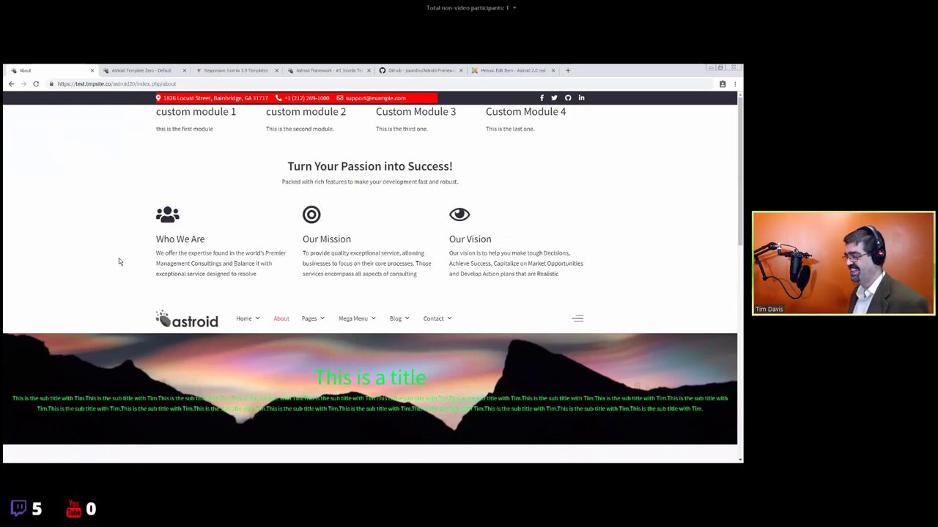
- Open demo.joomdev.com/ohio/ in a new browser tab beside the About page and examine where the demo's header sits relative to its slideshow
{"action": "key", "text": "ctrl+t"}
{"action": "type", "text": "demo.joomdev"}
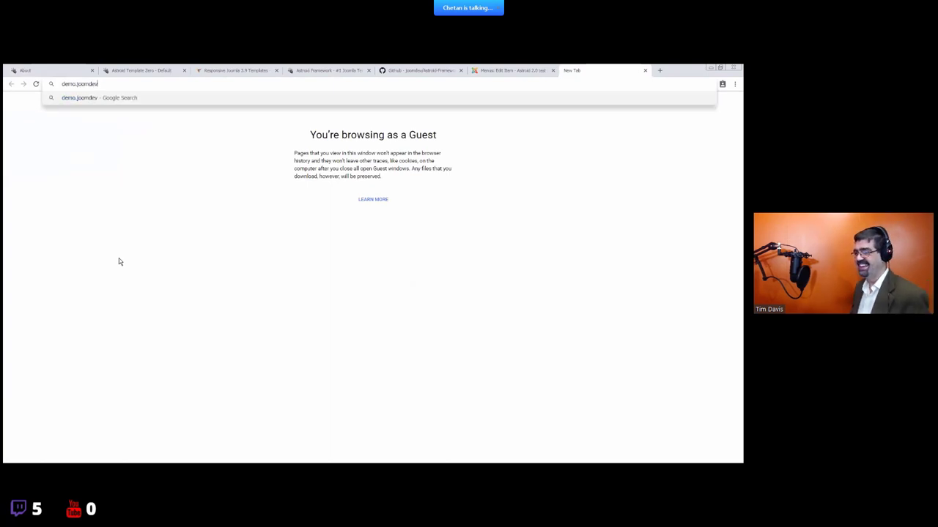
{"action": "type", "text": ".com/ohio/"}
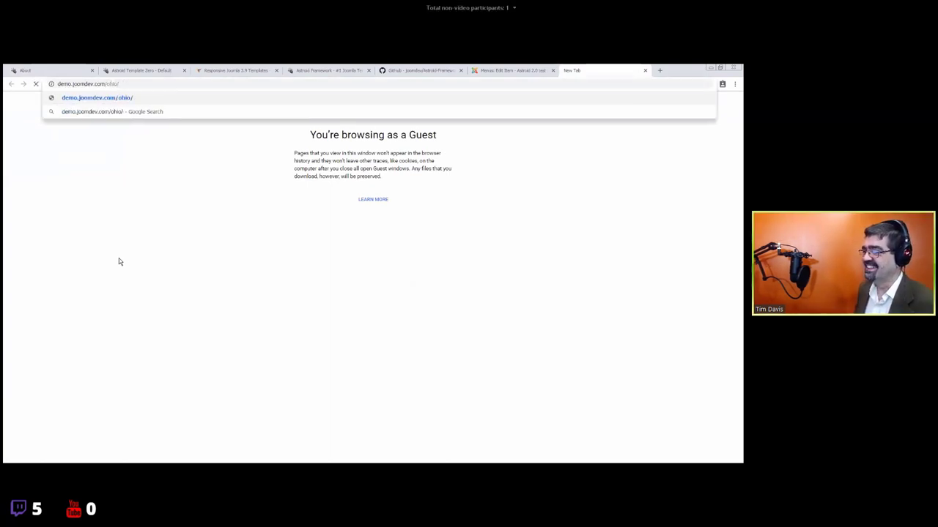
{"action": "key", "text": "Return"}
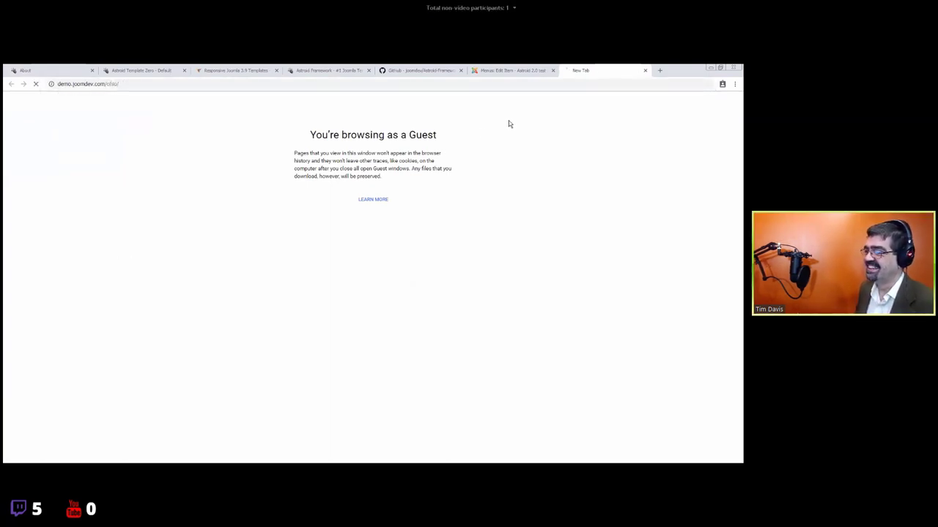
{"action": "left_click_drag", "start_coordinate": [597, 67], "coordinate": [146, 69]}
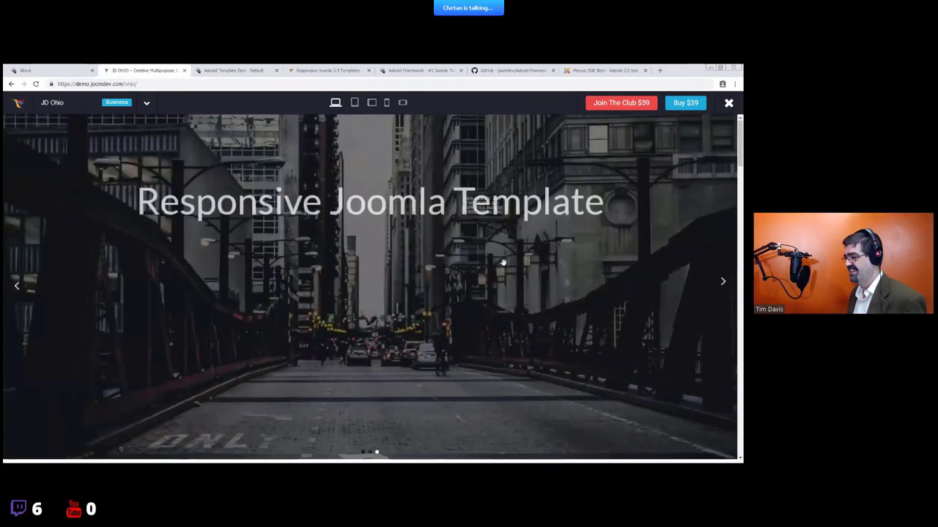
{"action": "scroll", "coordinate": [502, 262], "scroll_direction": "down", "scroll_amount": 3}
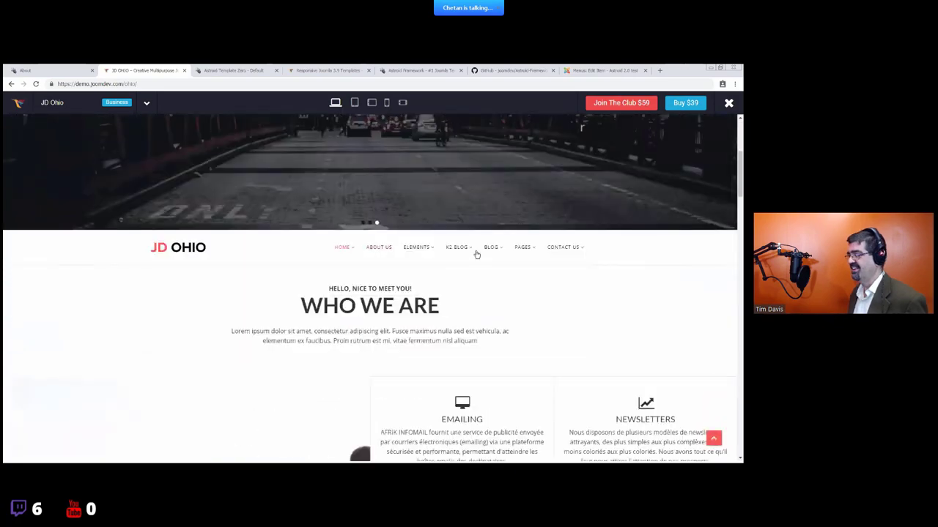
{"action": "scroll", "coordinate": [487, 253], "scroll_direction": "up", "scroll_amount": 3}
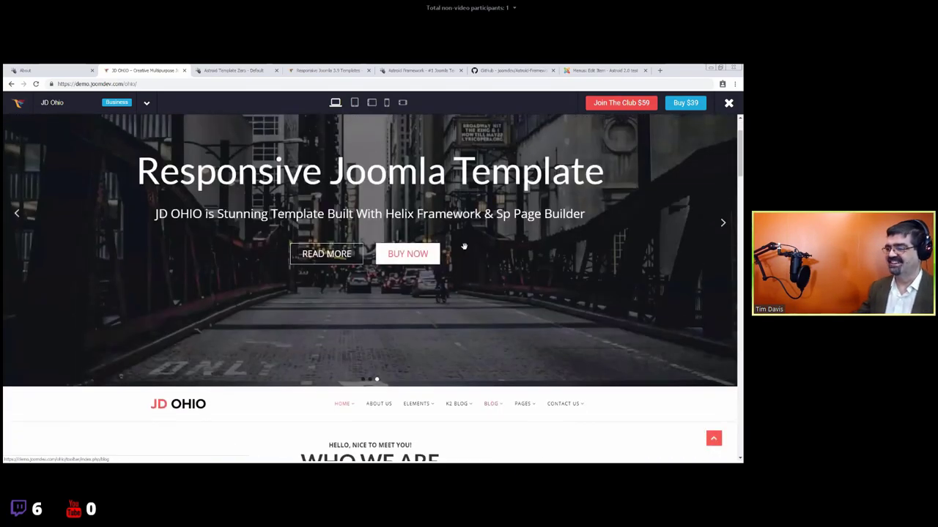
{"action": "scroll", "coordinate": [463, 247], "scroll_direction": "up", "scroll_amount": 1}
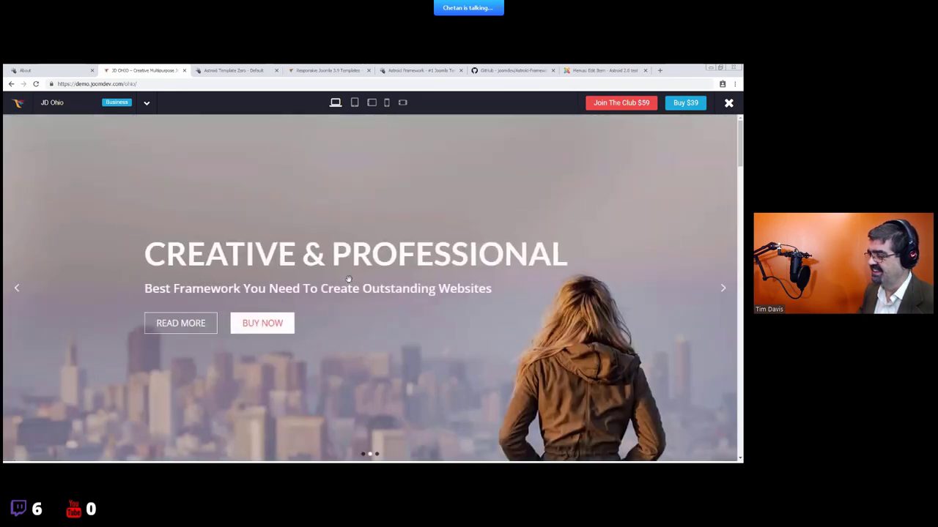
{"action": "scroll", "coordinate": [349, 279], "scroll_direction": "down", "scroll_amount": 2}
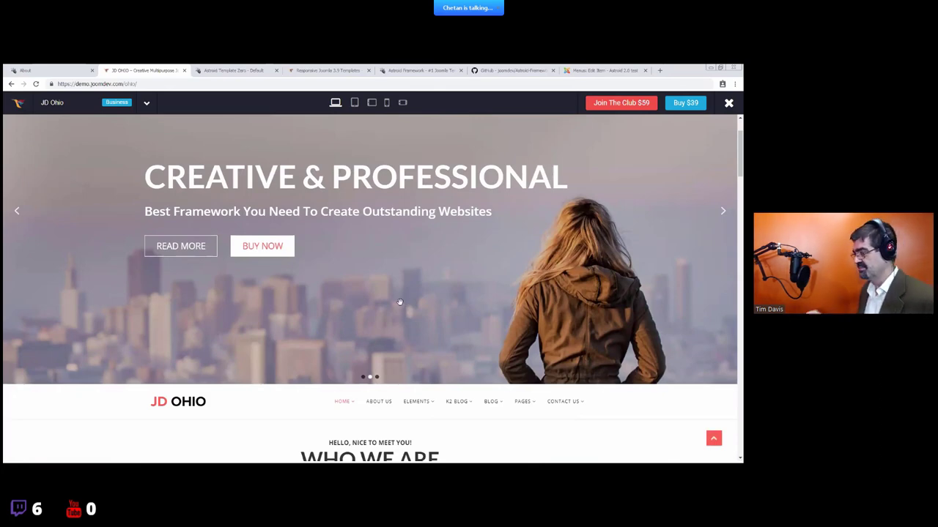
- Close the JD Ohio demo page and return to the Astroid Template Zero layout editor
{"action": "scroll", "coordinate": [399, 302], "scroll_direction": "up", "scroll_amount": 2}
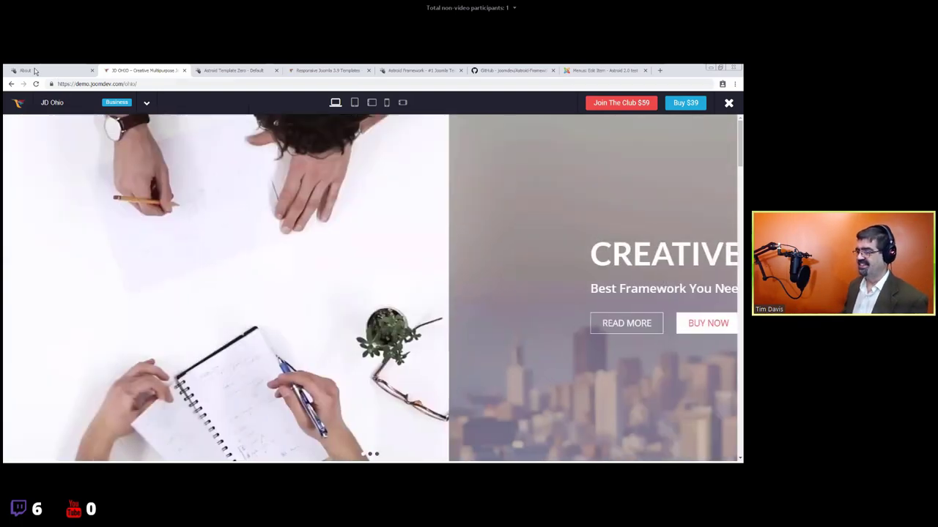
{"action": "left_click", "coordinate": [35, 71]}
{"action": "left_click", "coordinate": [184, 70]}
{"action": "left_click", "coordinate": [157, 70]}
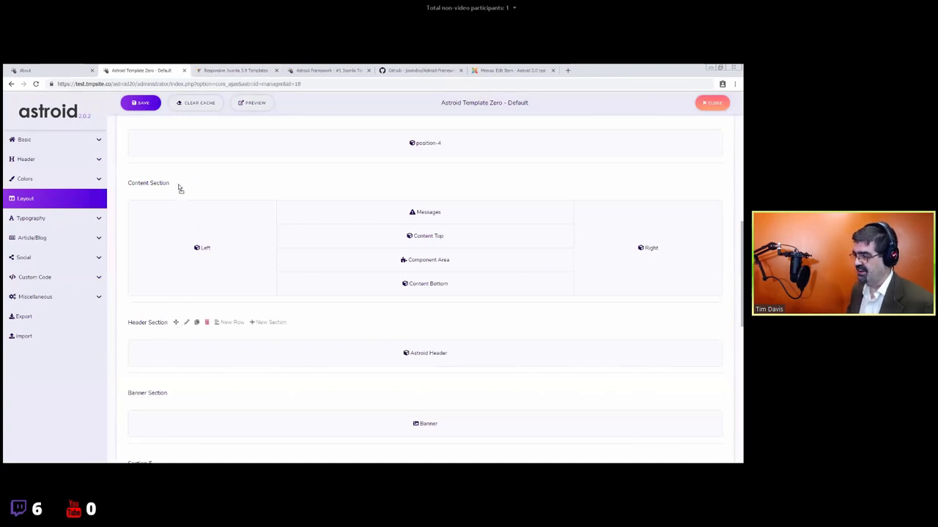
- Move the Header Section and the Banner Section above Section 3, with the Header Section first
{"action": "left_click_drag", "start_coordinate": [179, 189], "coordinate": [182, 232]}
{"action": "scroll", "coordinate": [183, 366], "scroll_direction": "up", "scroll_amount": 2}
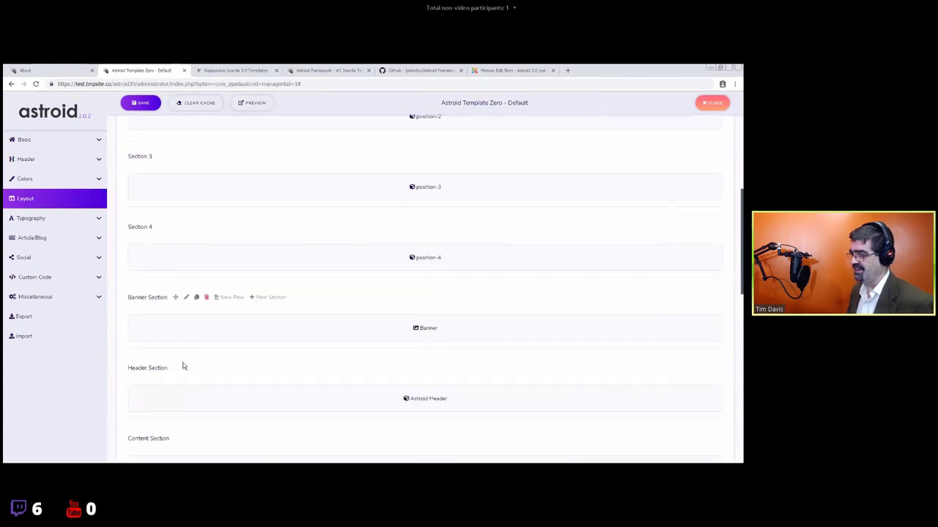
{"action": "left_click_drag", "start_coordinate": [175, 367], "coordinate": [176, 155]}
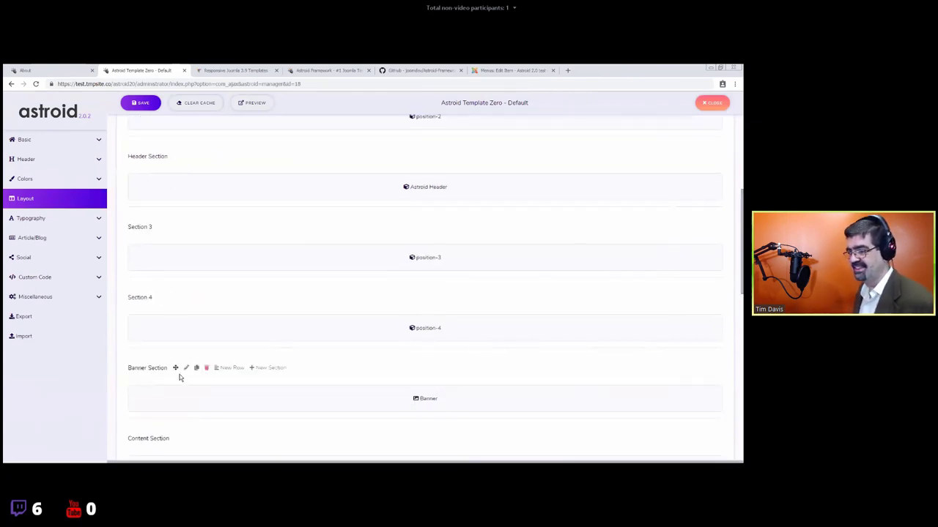
{"action": "left_click_drag", "start_coordinate": [175, 367], "coordinate": [174, 224]}
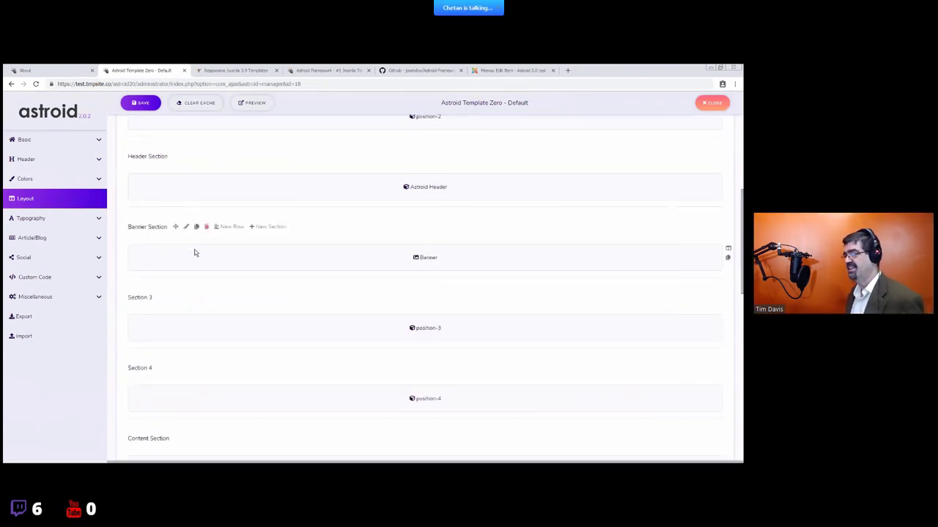
- Move the Header Section above Section 1 and place the Banner Section directly beneath it
{"action": "scroll", "coordinate": [194, 252], "scroll_direction": "up", "scroll_amount": 2}
{"action": "scroll", "coordinate": [184, 291], "scroll_direction": "up", "scroll_amount": 1}
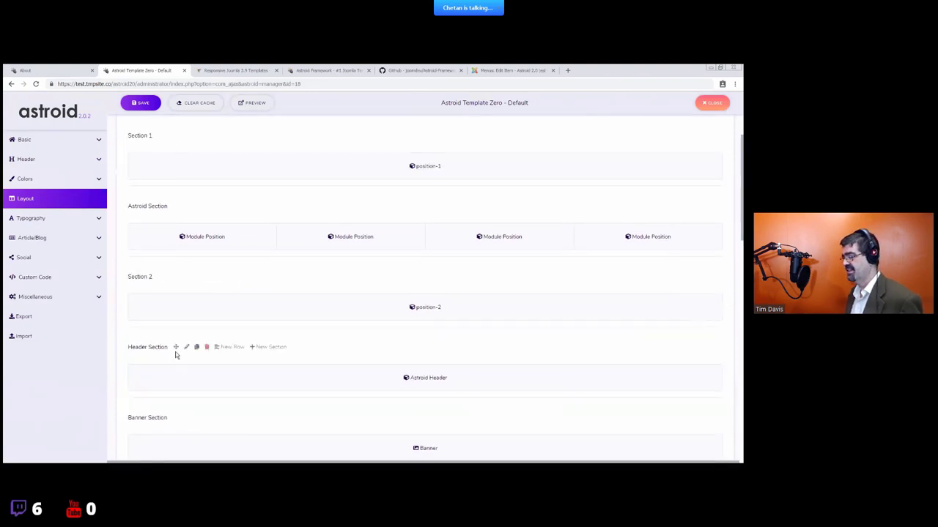
{"action": "left_click_drag", "start_coordinate": [175, 347], "coordinate": [177, 129]}
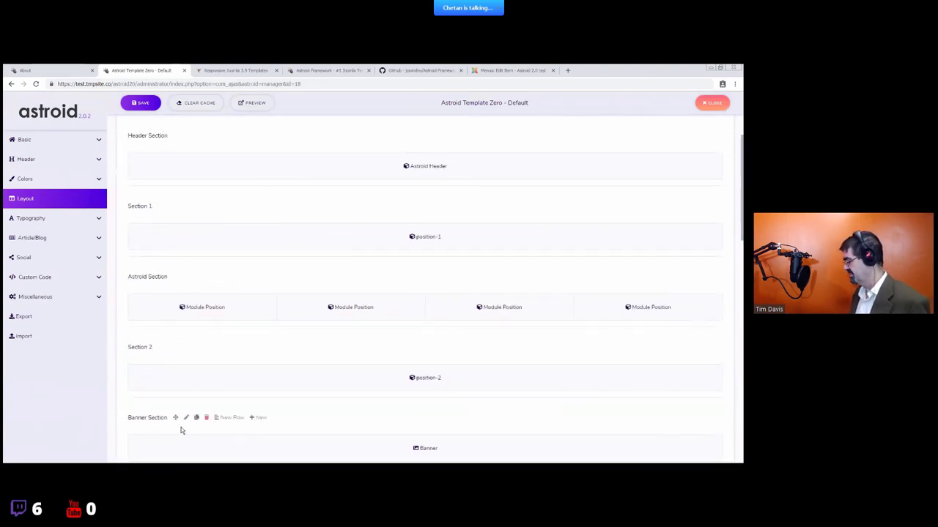
{"action": "left_click_drag", "start_coordinate": [176, 421], "coordinate": [168, 198]}
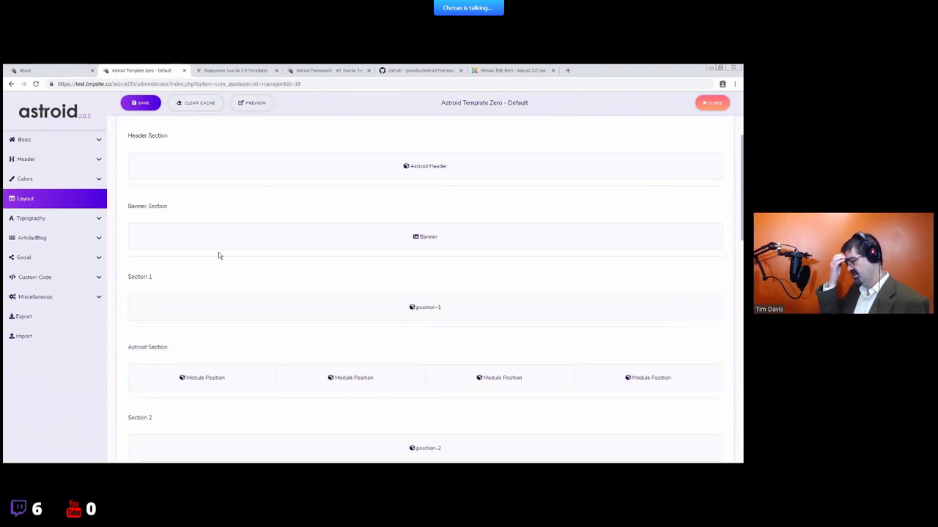
- Move the Hero Section directly below the Banner Section and save the template
{"action": "scroll", "coordinate": [209, 278], "scroll_direction": "up", "scroll_amount": 1}
{"action": "left_click_drag", "start_coordinate": [175, 119], "coordinate": [174, 288]}
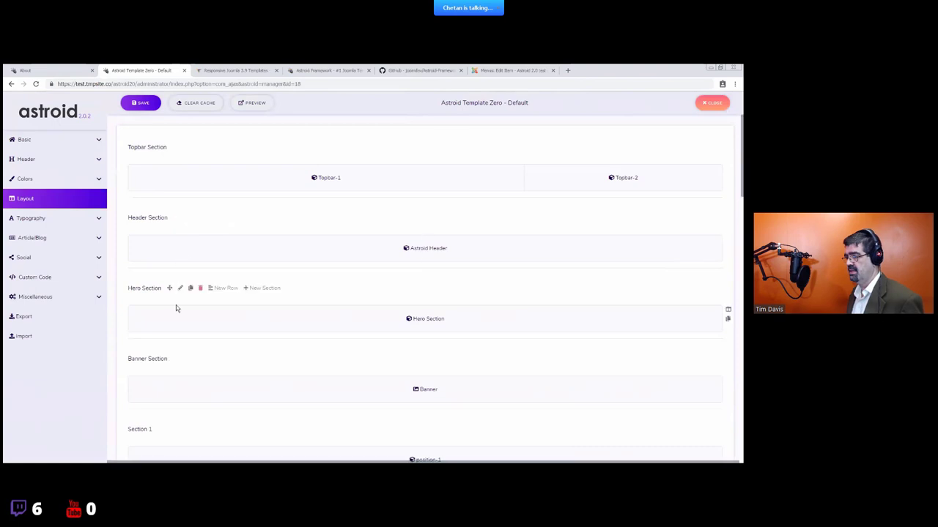
{"action": "left_click_drag", "start_coordinate": [183, 306], "coordinate": [181, 279]}
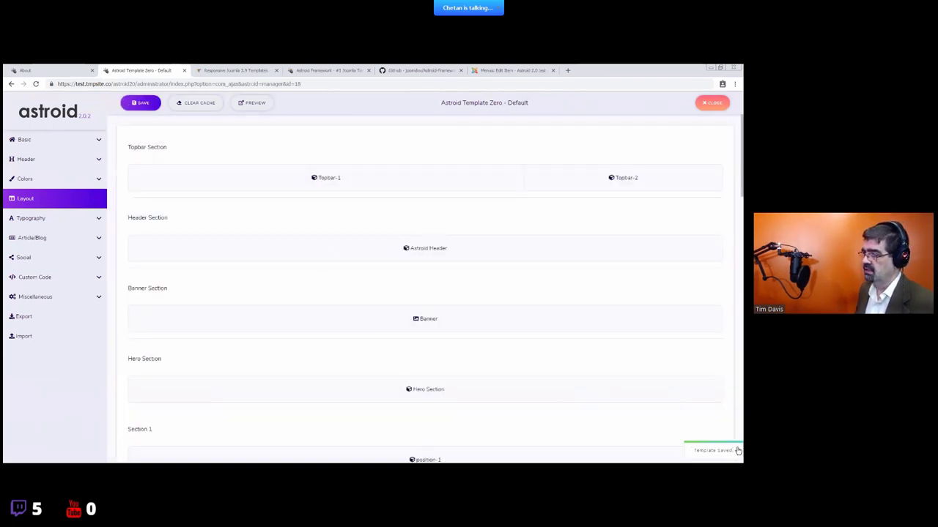
- Reload the site's About page to check the new order of the header and banner
{"action": "left_click", "coordinate": [74, 70]}
{"action": "left_click", "coordinate": [111, 84]}
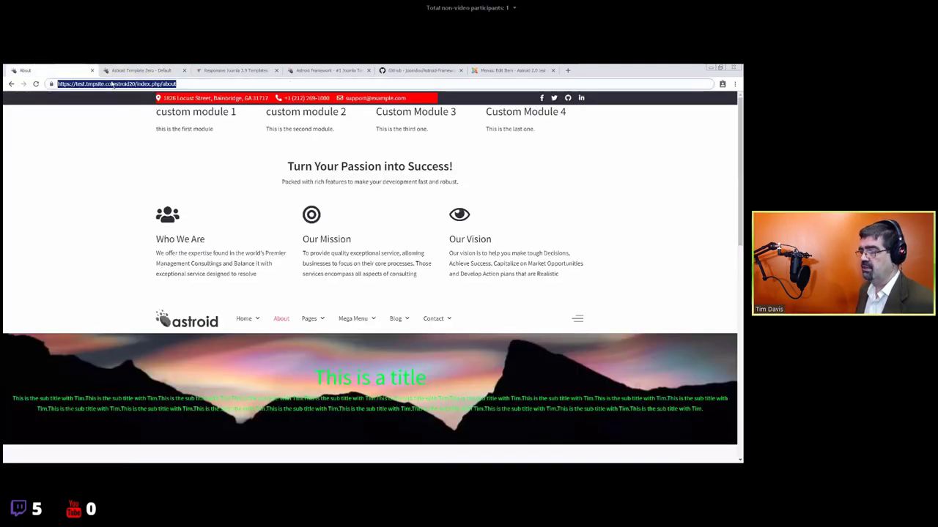
{"action": "key", "text": "Return"}
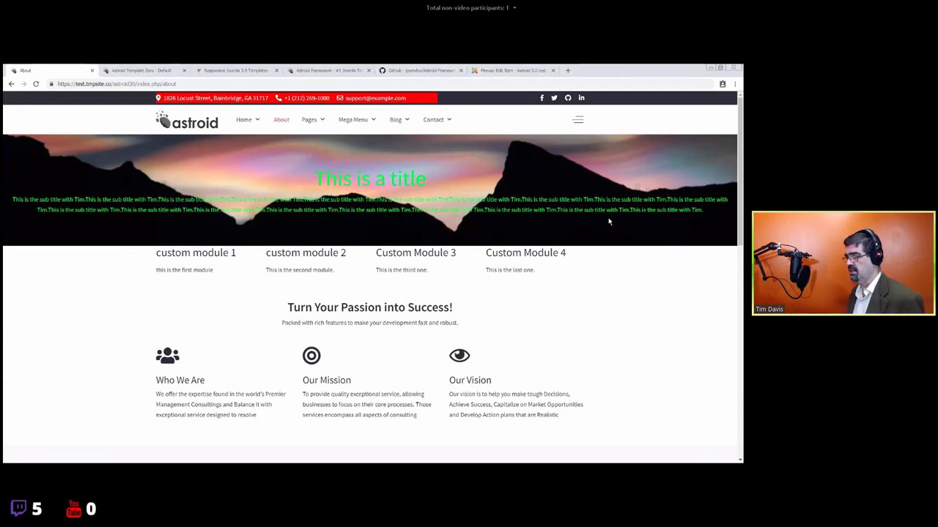
- Close the Contact menu item in the Joomla administrator to return to the Main Menu items list
{"action": "left_click", "coordinate": [510, 70]}
{"action": "left_click", "coordinate": [241, 135]}
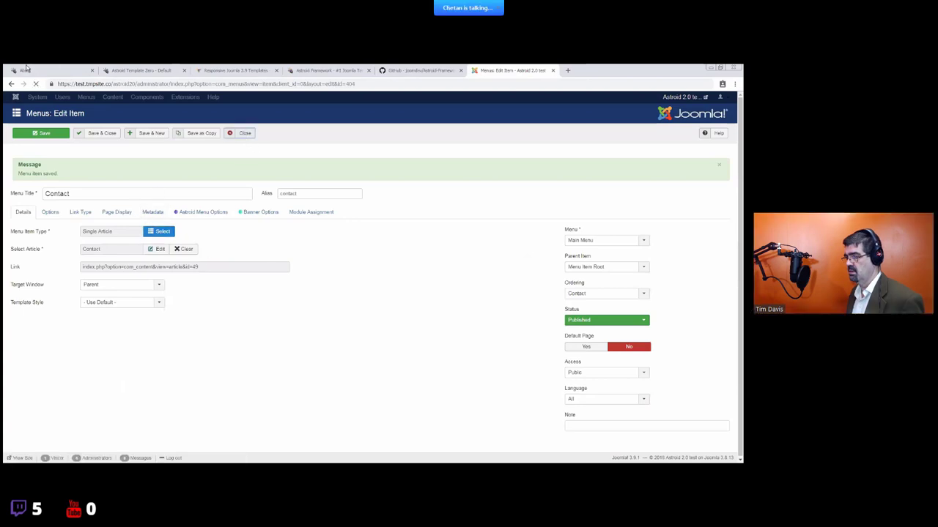
{"action": "key", "text": "ctrl+Tab"}
{"action": "left_click", "coordinate": [492, 70]}
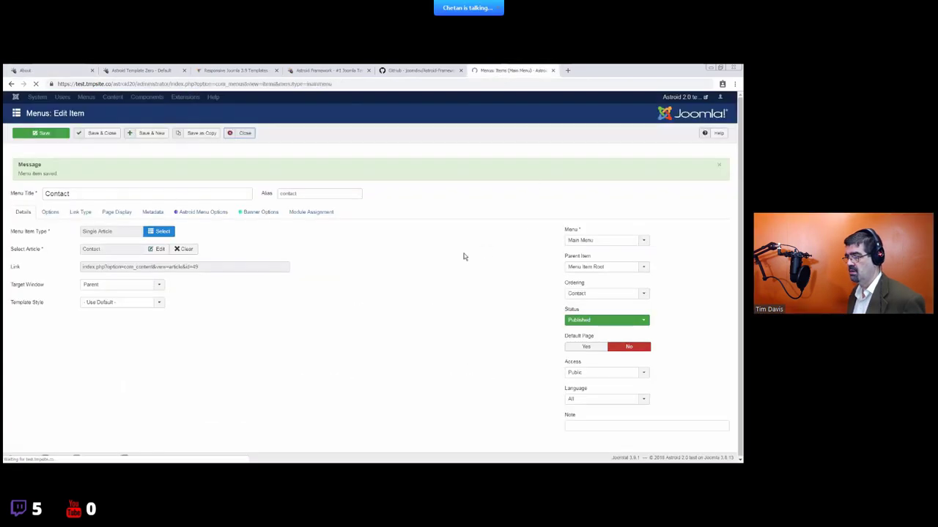
{"action": "left_click", "coordinate": [90, 70]}
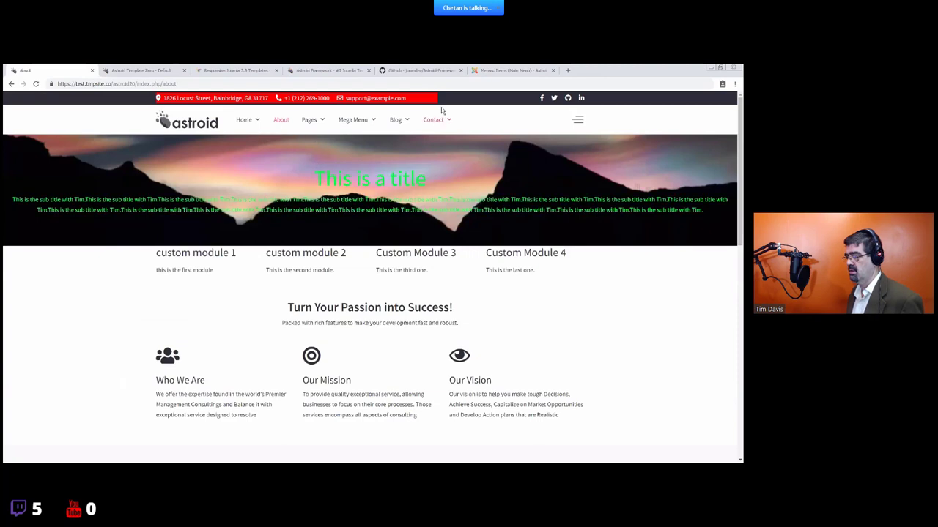
{"action": "left_click", "coordinate": [496, 70]}
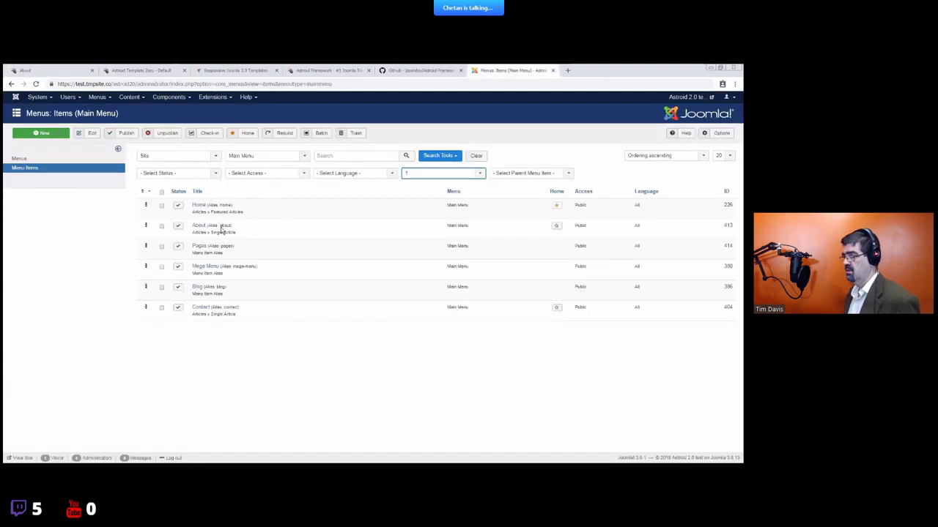
- Disable the banner in the About menu item's banner options and save the item
{"action": "left_click", "coordinate": [201, 227]}
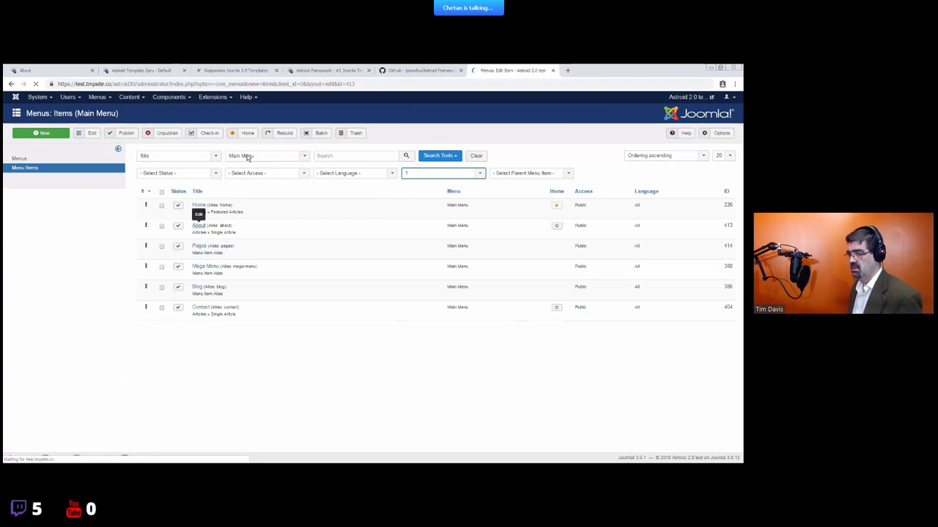
{"action": "left_click", "coordinate": [243, 185]}
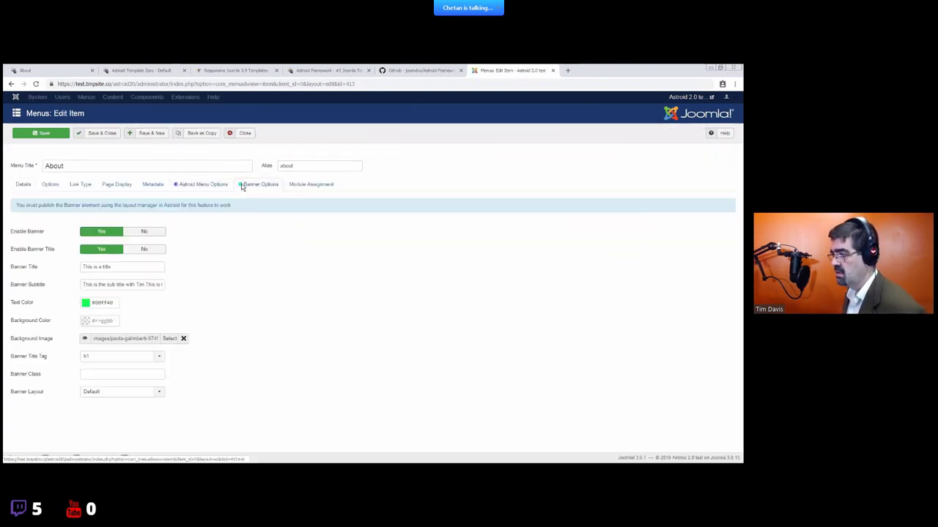
{"action": "left_click", "coordinate": [134, 230]}
{"action": "left_click", "coordinate": [40, 137]}
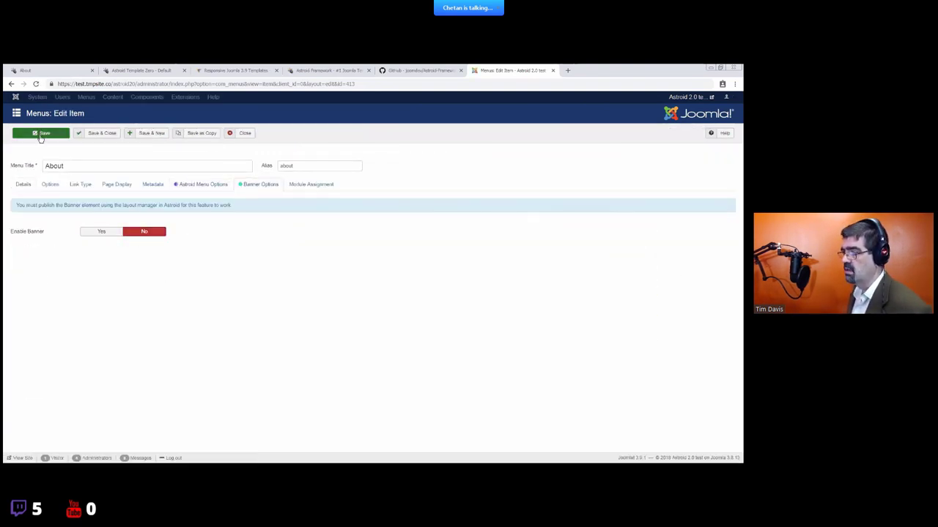
- Reload the site's About page to check the effect of disabling its banner
{"action": "left_click", "coordinate": [85, 71]}
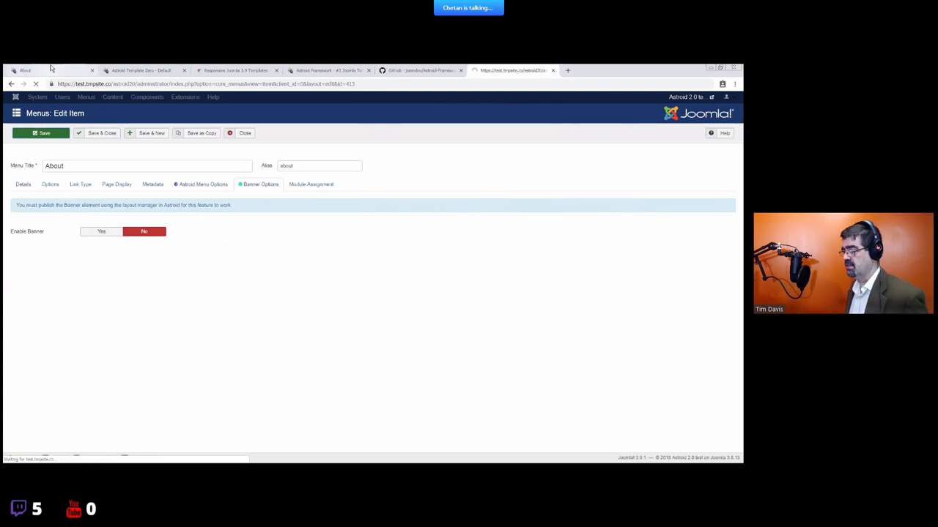
{"action": "left_click", "coordinate": [93, 83]}
{"action": "key", "text": "Return"}
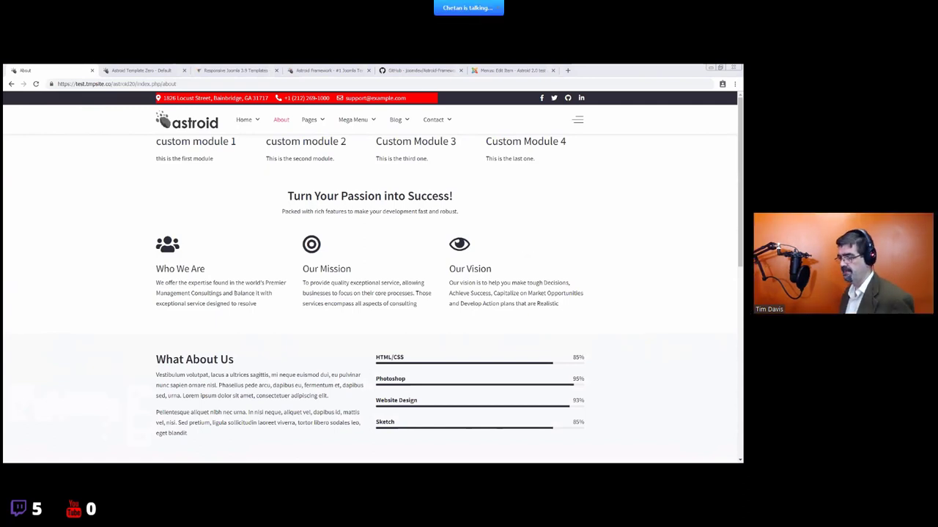
{"action": "left_click_drag", "start_coordinate": [570, 315], "coordinate": [554, 294]}
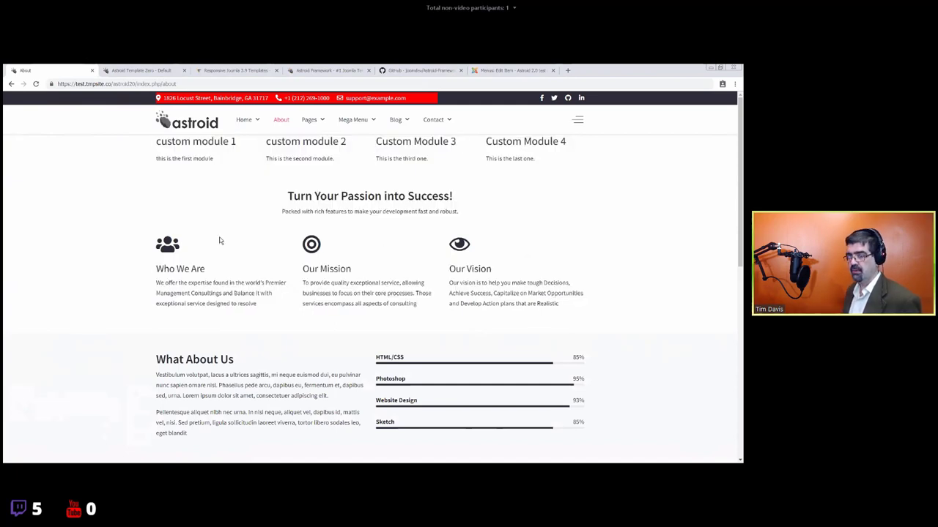
- Review the Topbar Section's design and responsive settings in the layout editor, and view the Topbar-1 element's settings
{"action": "left_click", "coordinate": [142, 70]}
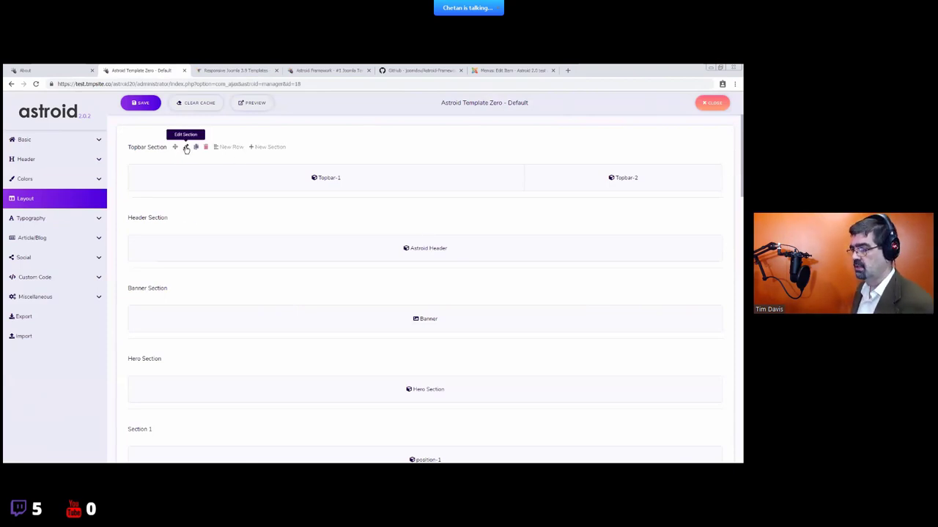
{"action": "left_click", "coordinate": [186, 147]}
{"action": "left_click", "coordinate": [201, 159]}
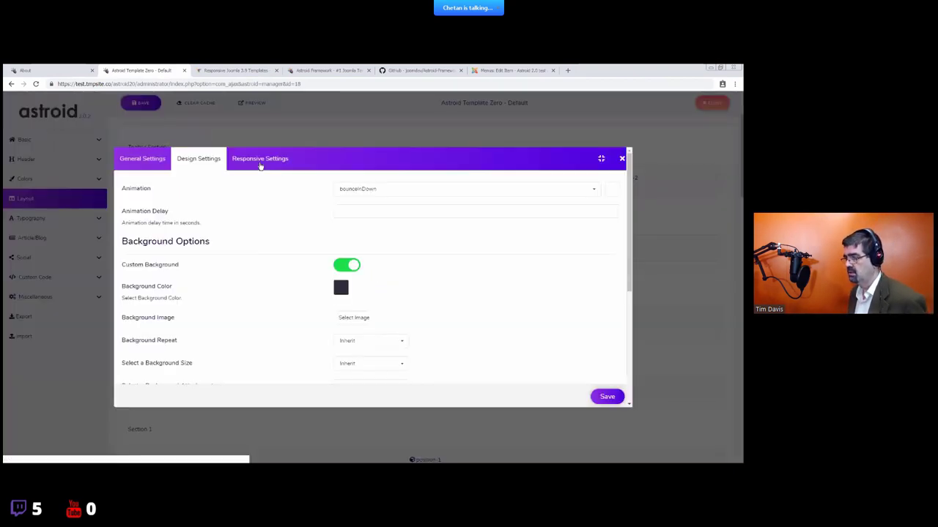
{"action": "left_click", "coordinate": [259, 162]}
{"action": "left_click", "coordinate": [622, 159]}
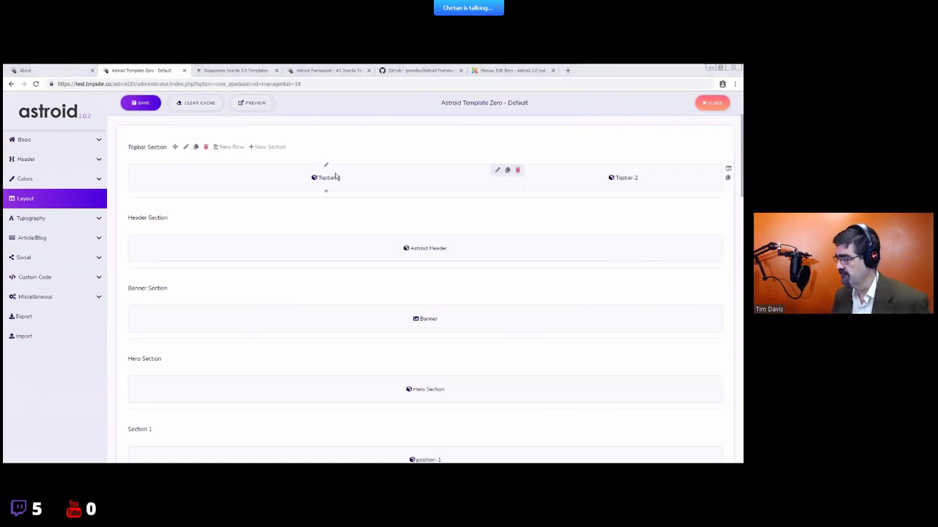
{"action": "left_click", "coordinate": [498, 170]}
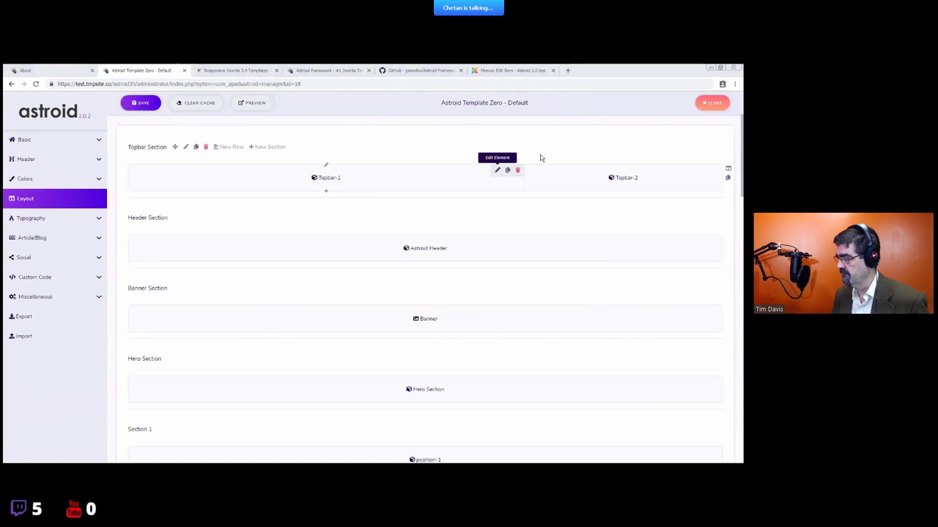
{"action": "left_click", "coordinate": [620, 157]}
- Try reordering the module position columns in the Astroid Section and moving the position-2 column out of Section 2
{"action": "scroll", "coordinate": [410, 233], "scroll_direction": "down", "scroll_amount": 2}
{"action": "scroll", "coordinate": [411, 233], "scroll_direction": "down", "scroll_amount": 2}
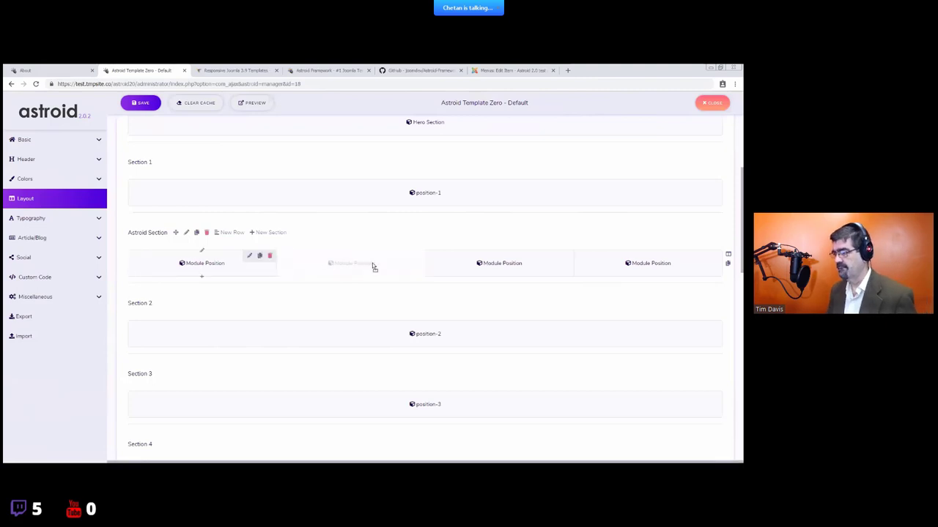
{"action": "left_click_drag", "start_coordinate": [372, 263], "coordinate": [169, 264]}
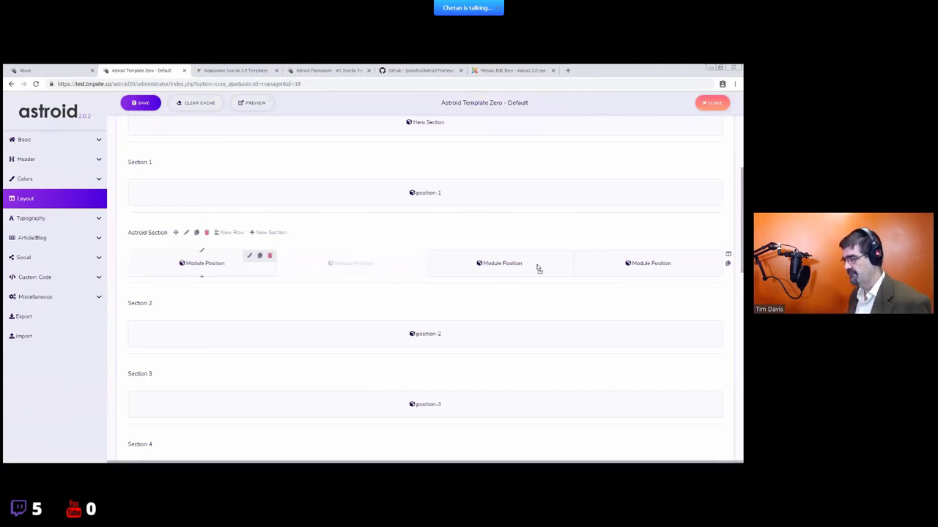
{"action": "left_click_drag", "start_coordinate": [539, 269], "coordinate": [298, 265]}
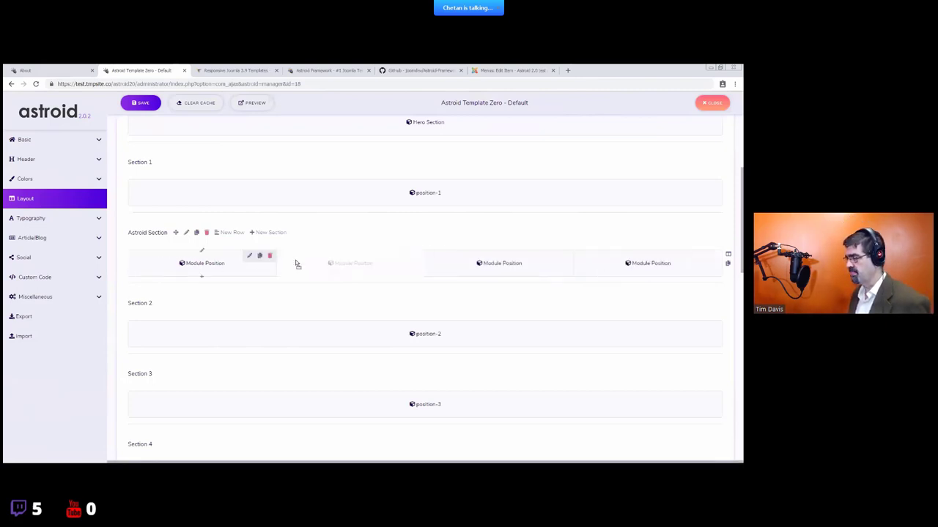
{"action": "left_click_drag", "start_coordinate": [176, 265], "coordinate": [471, 352]}
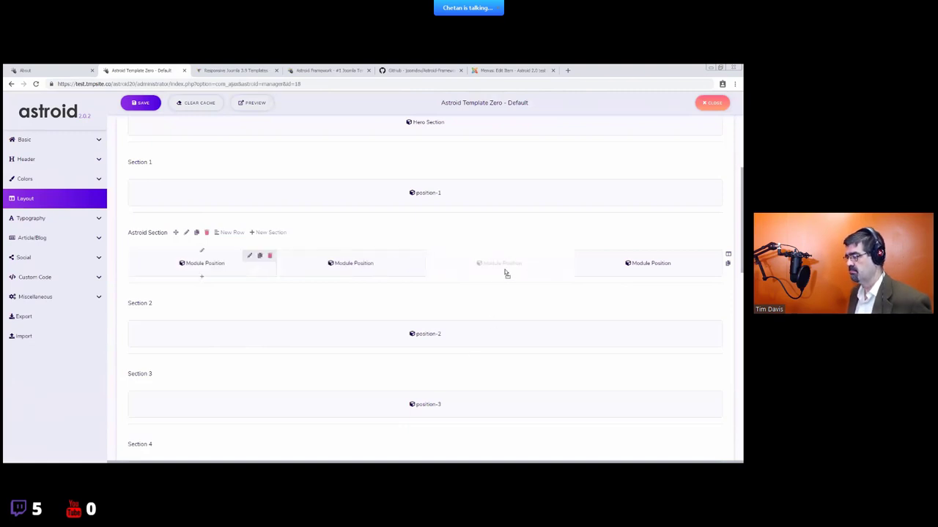
{"action": "left_click_drag", "start_coordinate": [505, 274], "coordinate": [363, 268]}
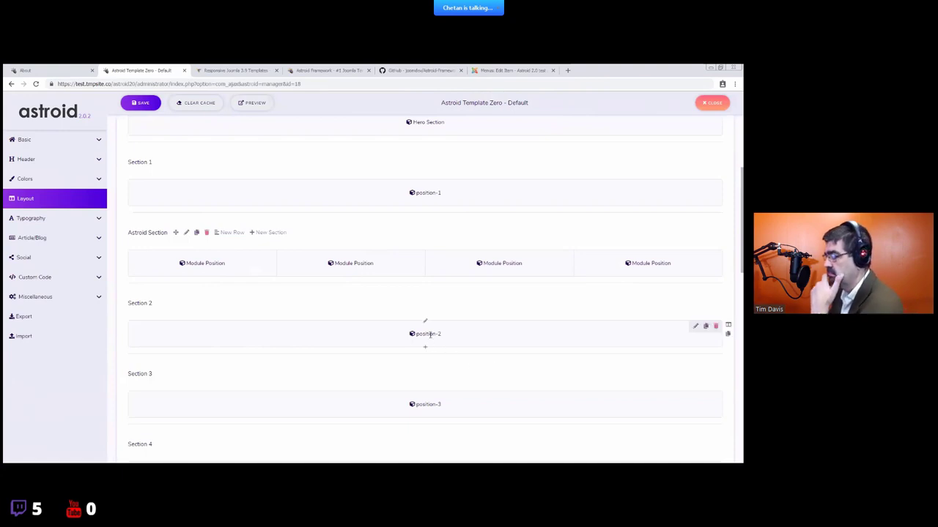
{"action": "left_click_drag", "start_coordinate": [445, 337], "coordinate": [419, 197]}
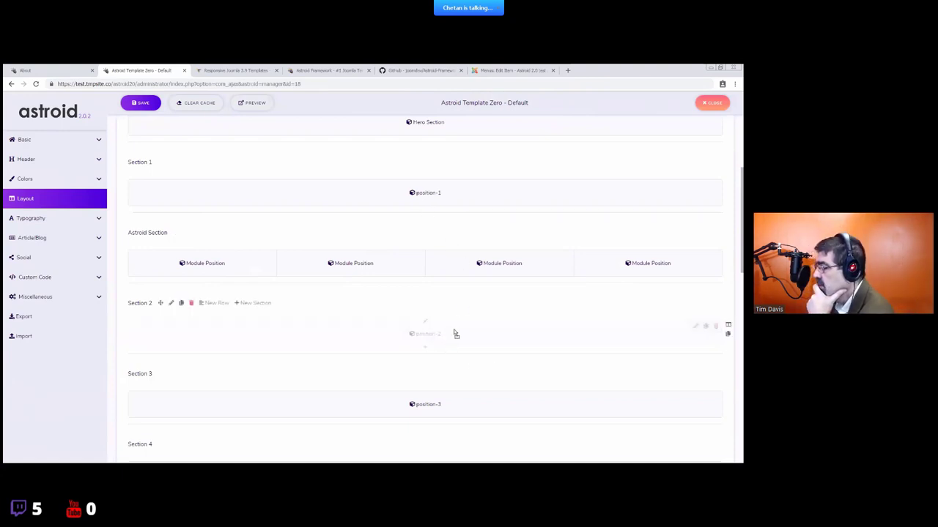
{"action": "left_click_drag", "start_coordinate": [454, 334], "coordinate": [438, 233]}
- Try moving the Content Section's central column before the Left column, and return it to the middle
{"action": "scroll", "coordinate": [448, 335], "scroll_direction": "down", "scroll_amount": 5}
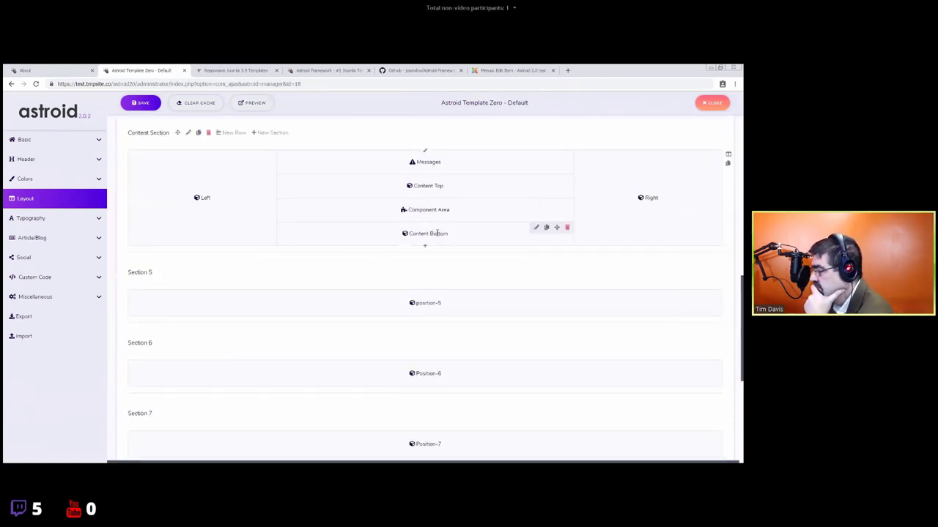
{"action": "scroll", "coordinate": [440, 249], "scroll_direction": "up", "scroll_amount": 1}
{"action": "left_click_drag", "start_coordinate": [442, 266], "coordinate": [193, 253]}
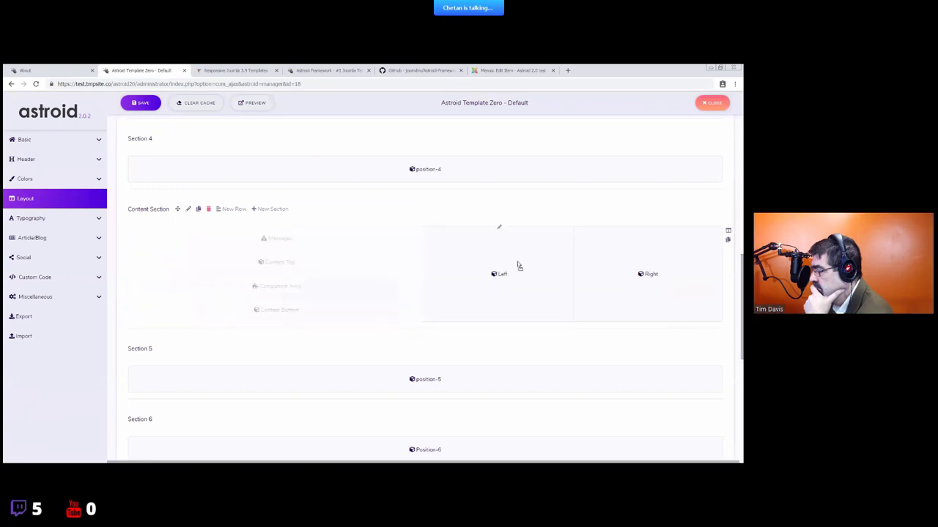
{"action": "left_click_drag", "start_coordinate": [518, 266], "coordinate": [293, 259]}
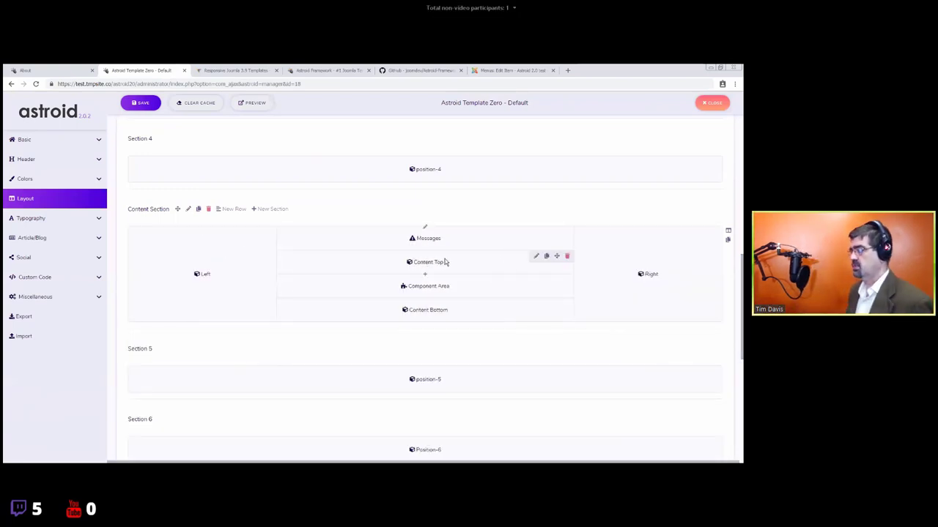
- View the grid layout options available for Section 5's row, and leave its columns as they are
{"action": "scroll", "coordinate": [471, 277], "scroll_direction": "down", "scroll_amount": 3}
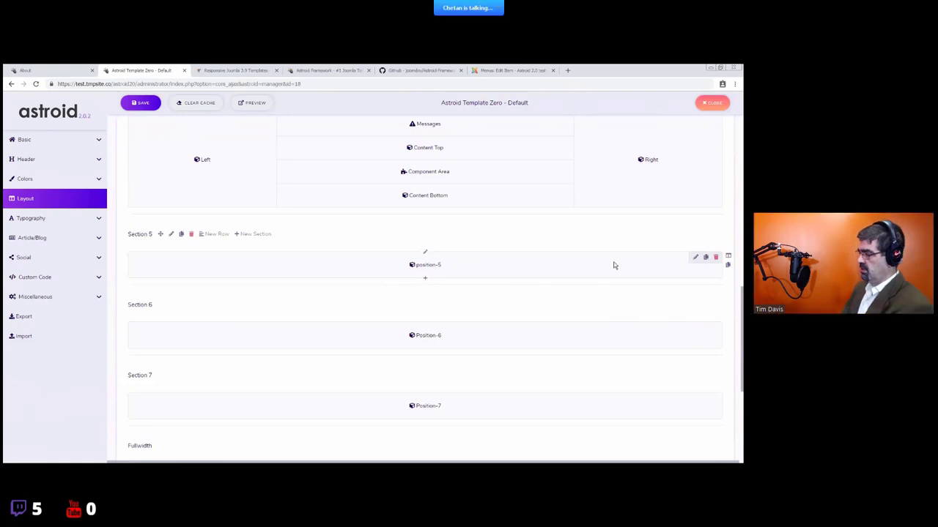
{"action": "left_click", "coordinate": [728, 256]}
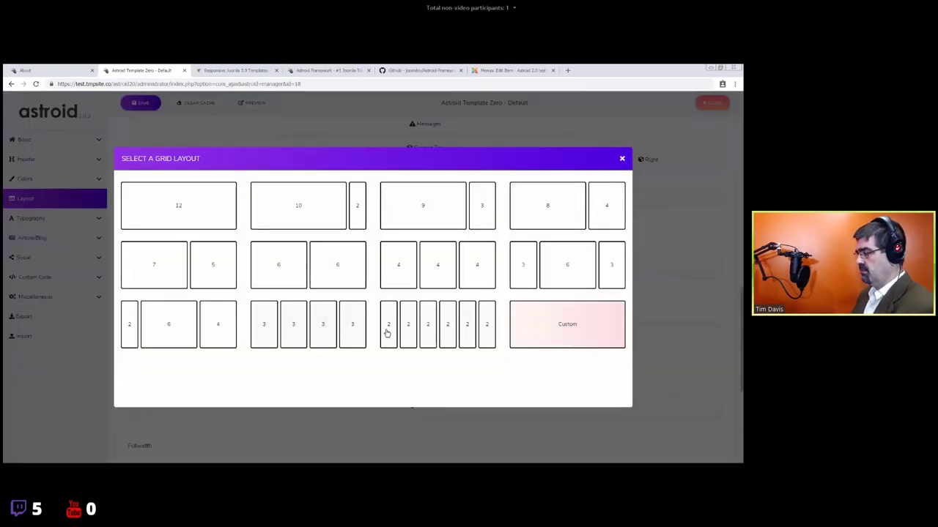
{"action": "left_click", "coordinate": [622, 160]}
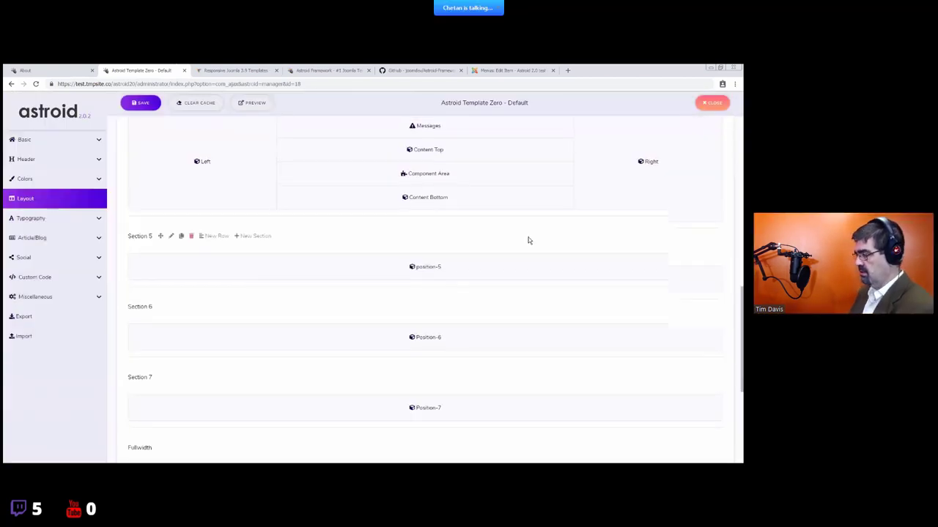
- Try the single-column 12 grid on the Content Section's row, and discard the change by reloading the layout editor
{"action": "scroll", "coordinate": [213, 211], "scroll_direction": "up", "scroll_amount": 1}
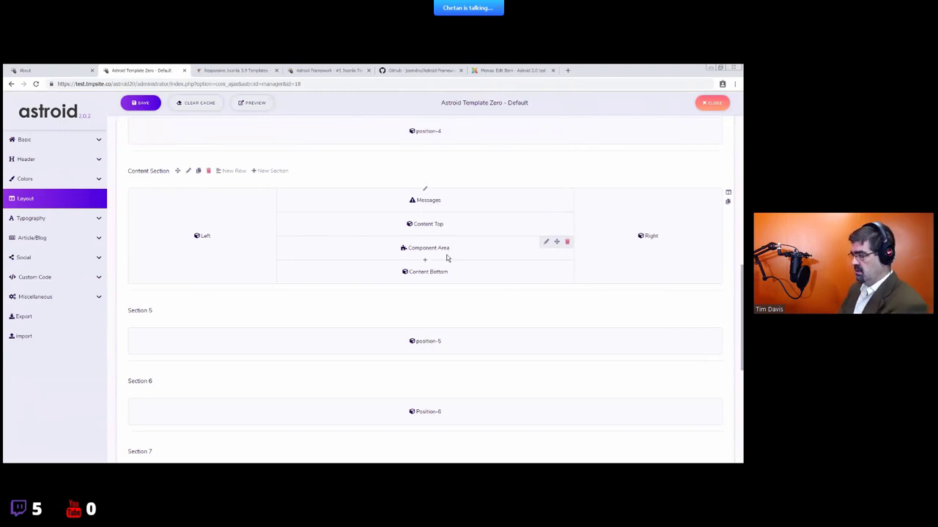
{"action": "left_click", "coordinate": [728, 194]}
{"action": "left_click", "coordinate": [168, 202]}
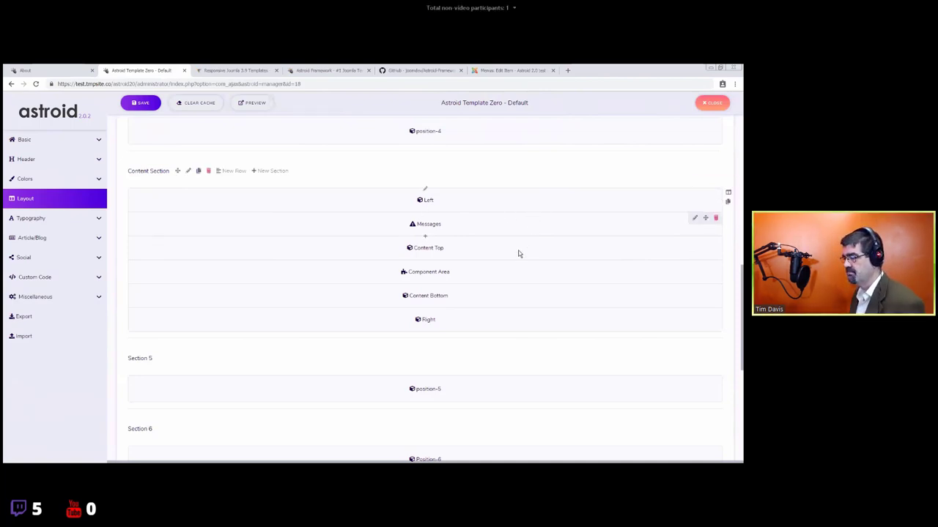
{"action": "left_click", "coordinate": [37, 85]}
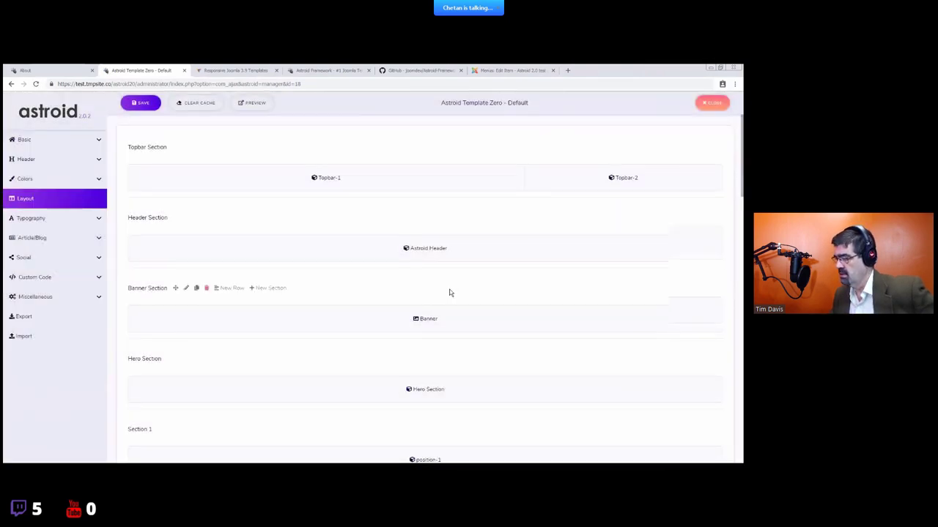
- Try the 12 grid on the Content Section again with Content Top moved above Left, and reload the editor to discard it
{"action": "scroll", "coordinate": [490, 300], "scroll_direction": "down", "scroll_amount": 5}
{"action": "scroll", "coordinate": [490, 305], "scroll_direction": "down", "scroll_amount": 3}
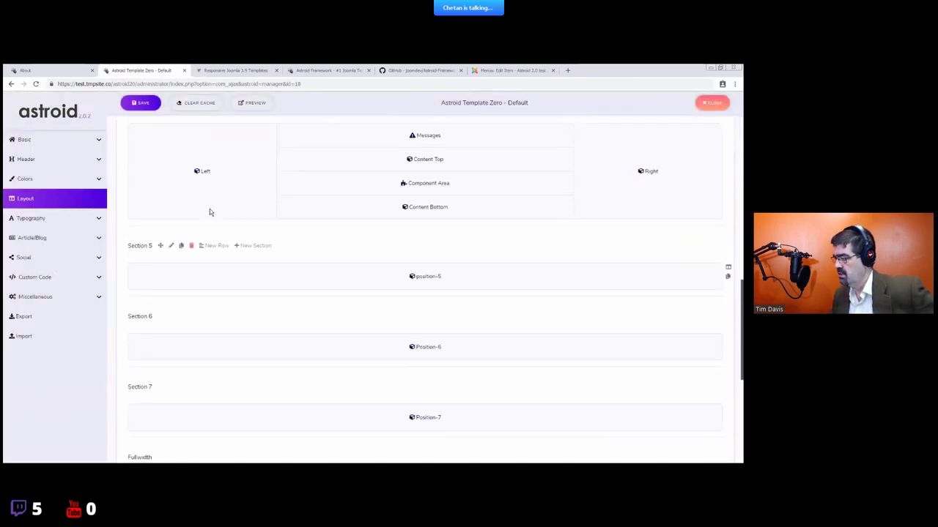
{"action": "scroll", "coordinate": [220, 213], "scroll_direction": "up", "scroll_amount": 1}
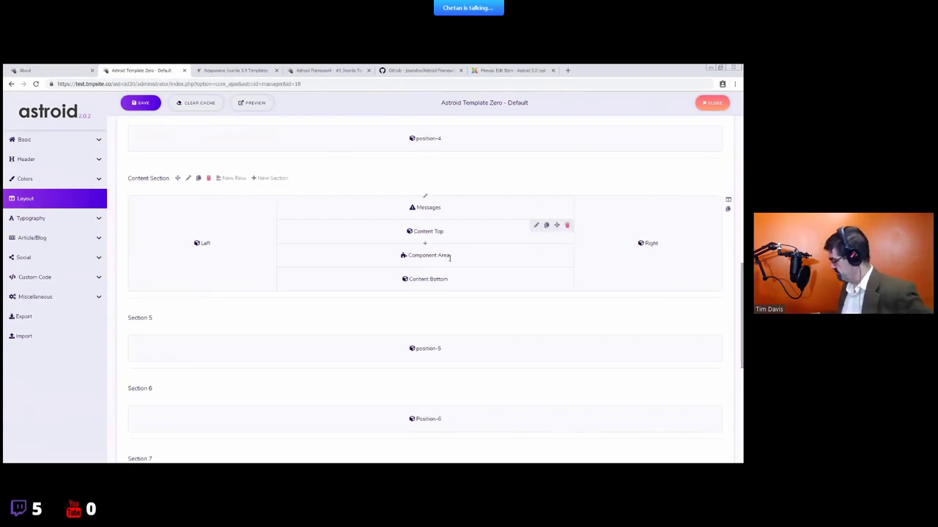
{"action": "left_click", "coordinate": [729, 203]}
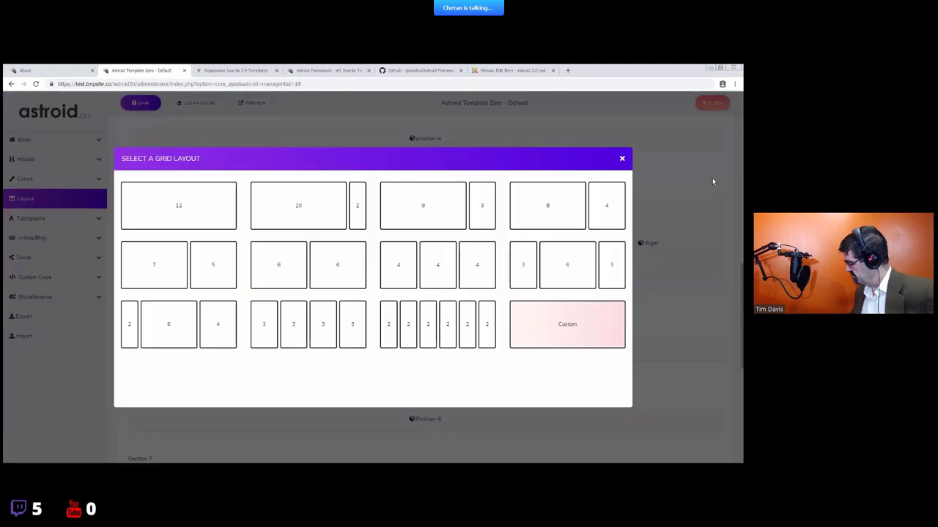
{"action": "left_click", "coordinate": [193, 209]}
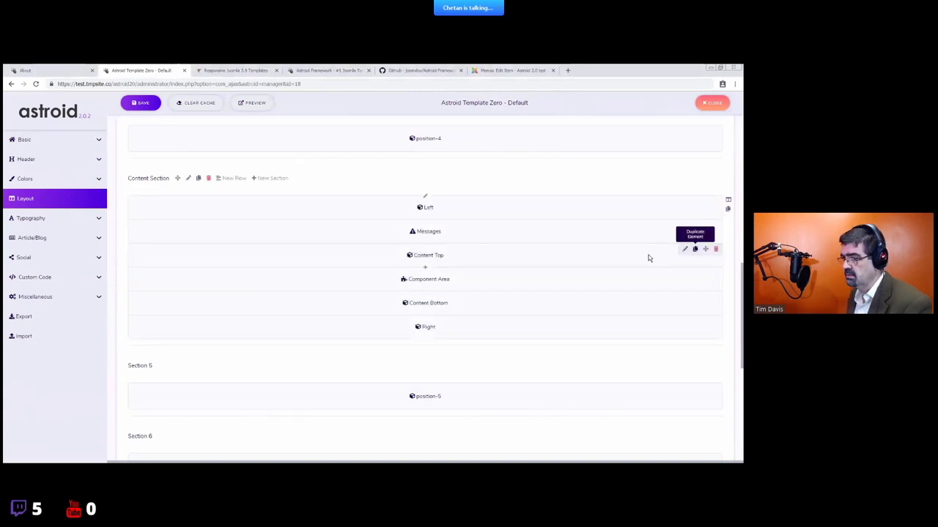
{"action": "left_click_drag", "start_coordinate": [648, 258], "coordinate": [546, 207]}
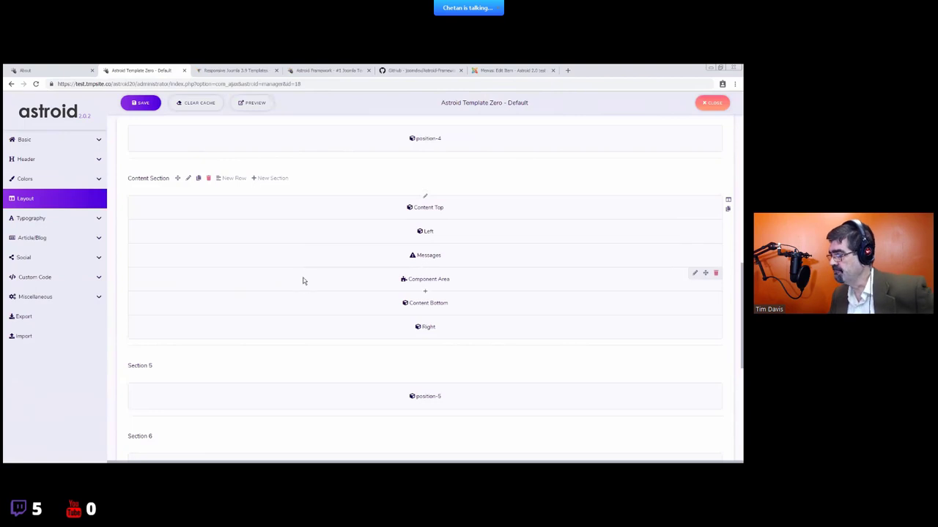
{"action": "left_click", "coordinate": [37, 85]}
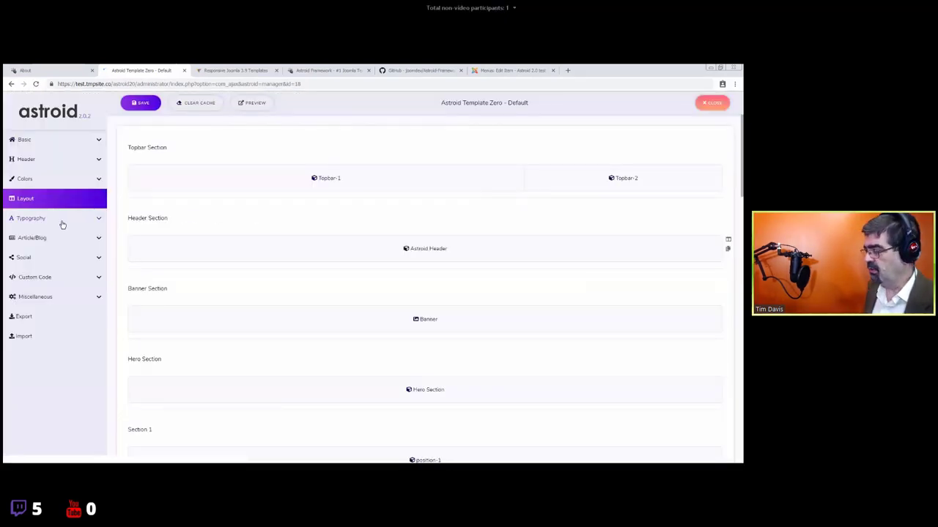
- Open the template's typography settings, and look at the text on the site's About page
{"action": "left_click", "coordinate": [62, 220]}
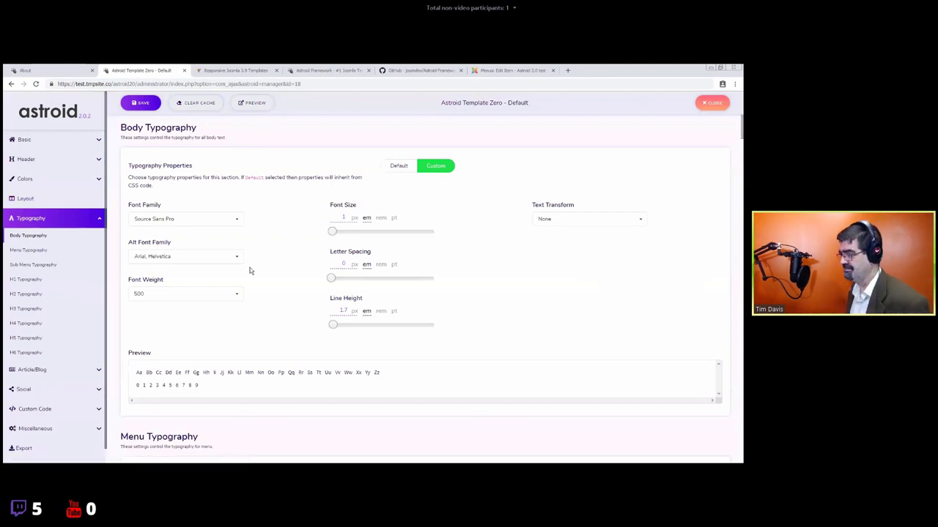
{"action": "key", "text": "ctrl+shift+Tab"}
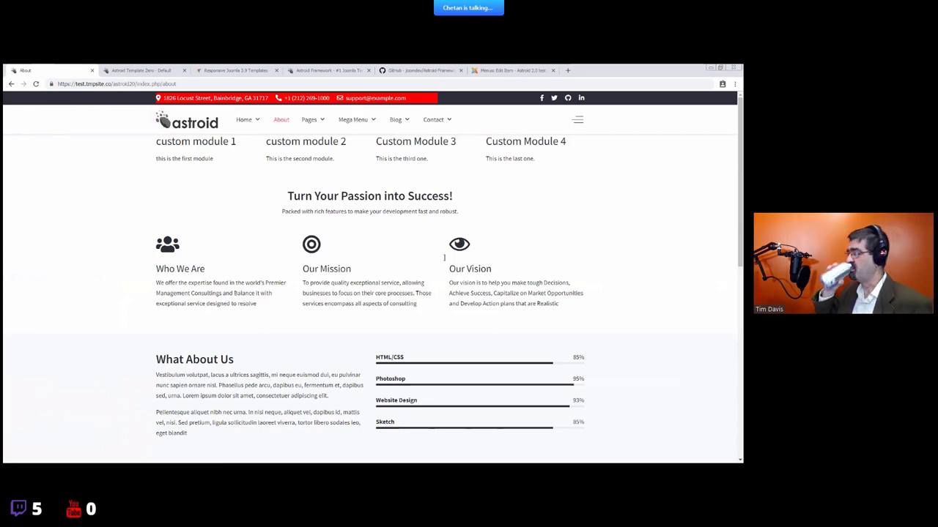
{"action": "left_click", "coordinate": [110, 70]}
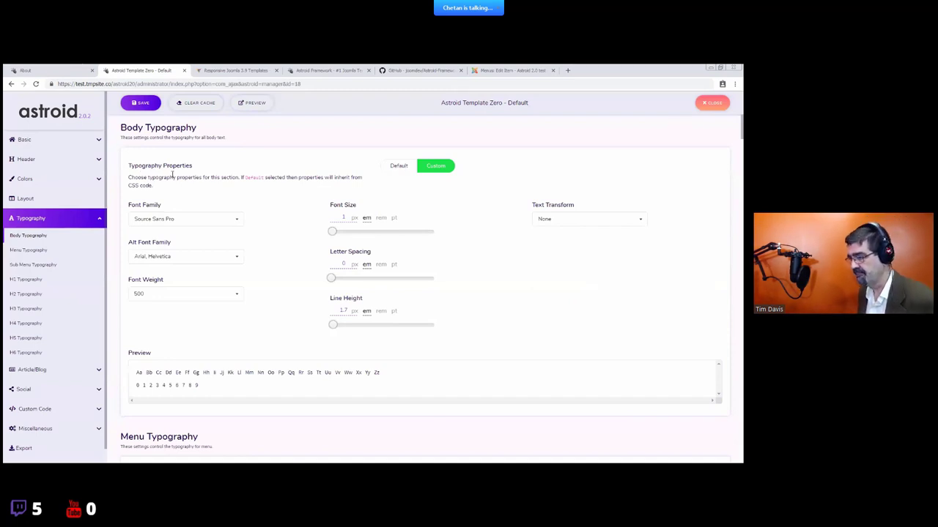
- Examine the system fonts and Google Fonts offered as the font family for Body Typography
{"action": "left_click", "coordinate": [218, 221]}
{"action": "scroll", "coordinate": [220, 281], "scroll_direction": "down", "scroll_amount": 2}
{"action": "scroll", "coordinate": [220, 278], "scroll_direction": "up", "scroll_amount": 8}
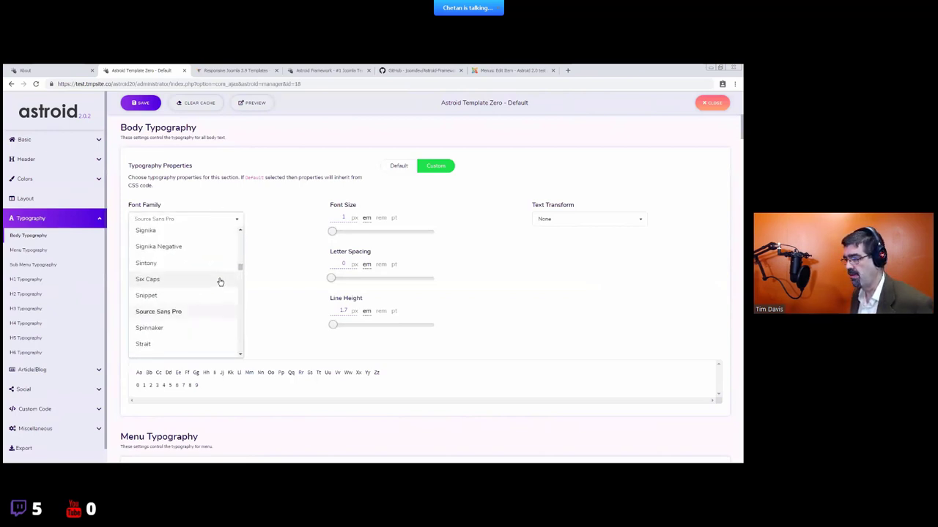
{"action": "left_click_drag", "start_coordinate": [241, 267], "coordinate": [242, 234]}
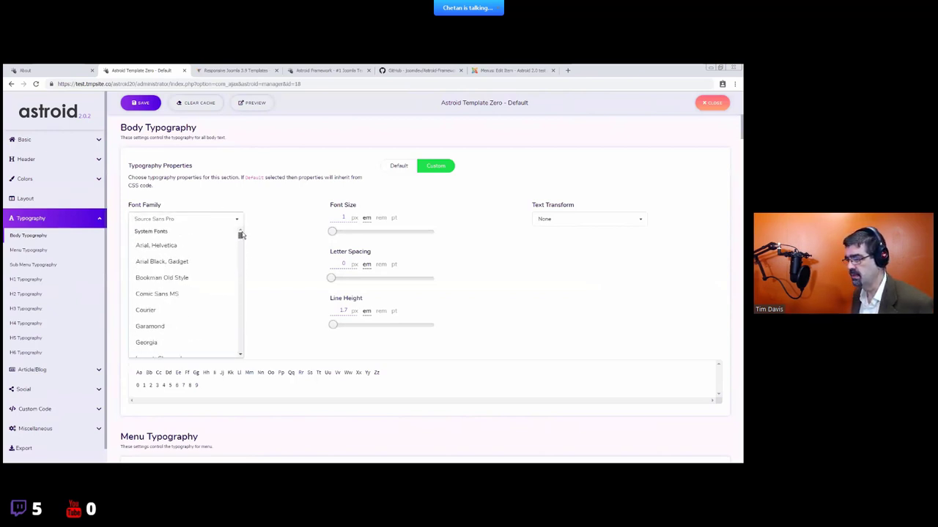
{"action": "scroll", "coordinate": [178, 307], "scroll_direction": "down", "scroll_amount": 3}
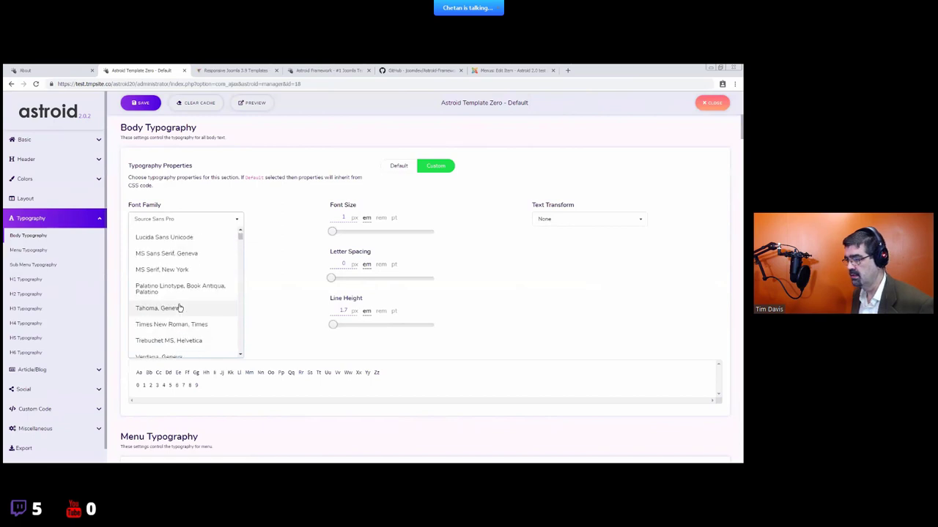
{"action": "scroll", "coordinate": [179, 293], "scroll_direction": "up", "scroll_amount": 3}
{"action": "scroll", "coordinate": [178, 301], "scroll_direction": "down", "scroll_amount": 2}
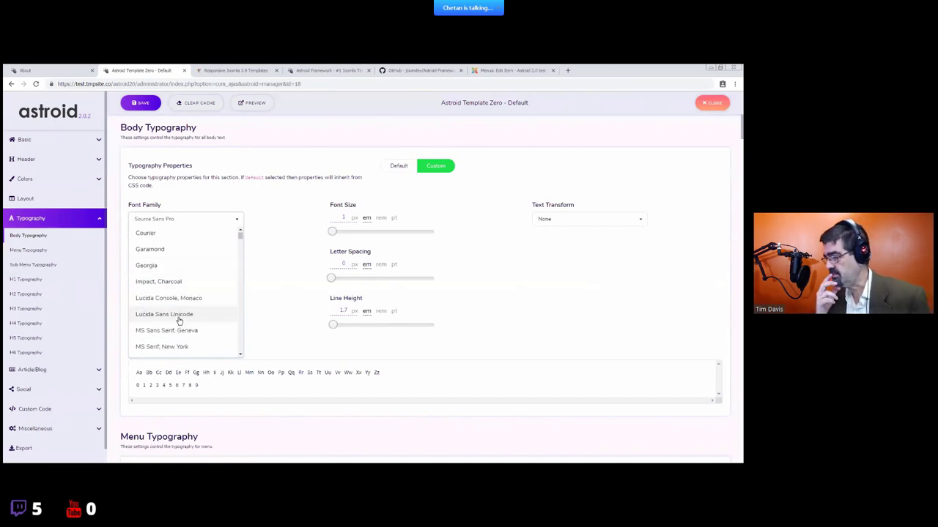
{"action": "scroll", "coordinate": [178, 318], "scroll_direction": "down", "scroll_amount": 3}
{"action": "scroll", "coordinate": [175, 313], "scroll_direction": "down", "scroll_amount": 2}
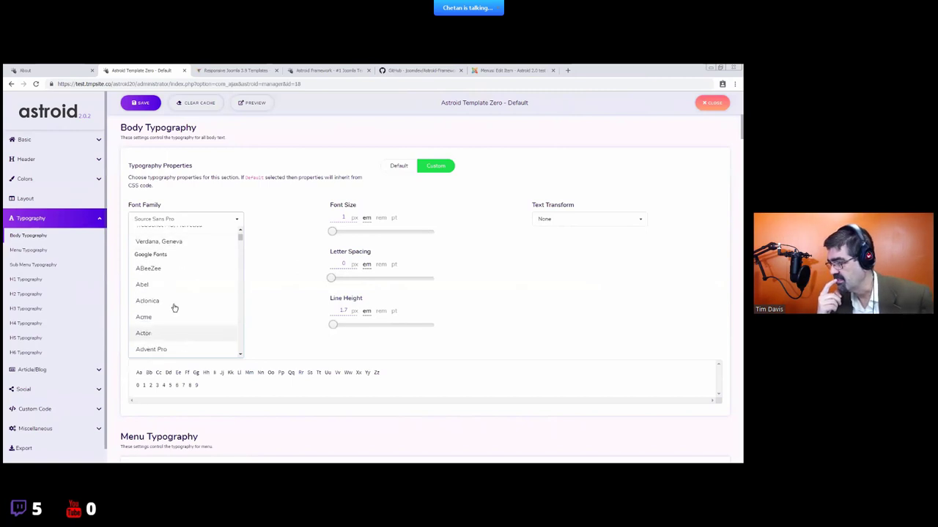
{"action": "scroll", "coordinate": [181, 324], "scroll_direction": "down", "scroll_amount": 2}
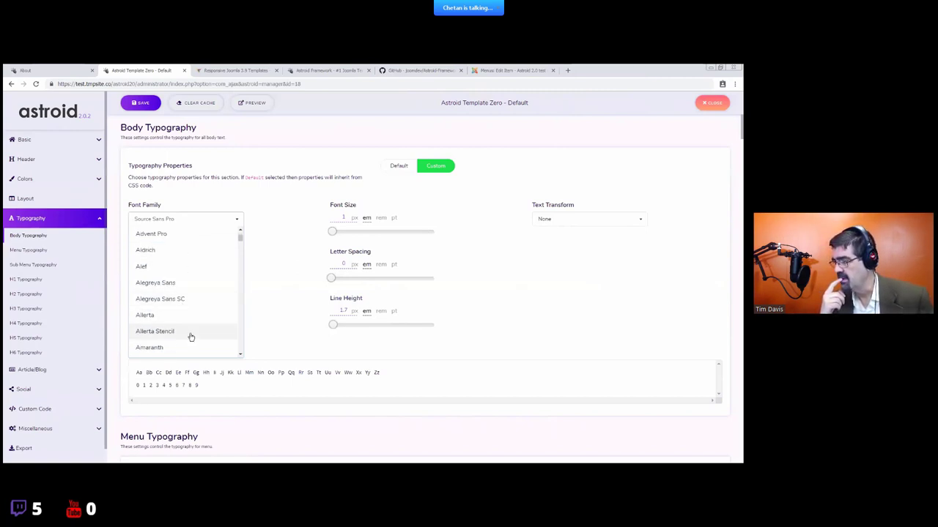
{"action": "scroll", "coordinate": [189, 322], "scroll_direction": "down", "scroll_amount": 3}
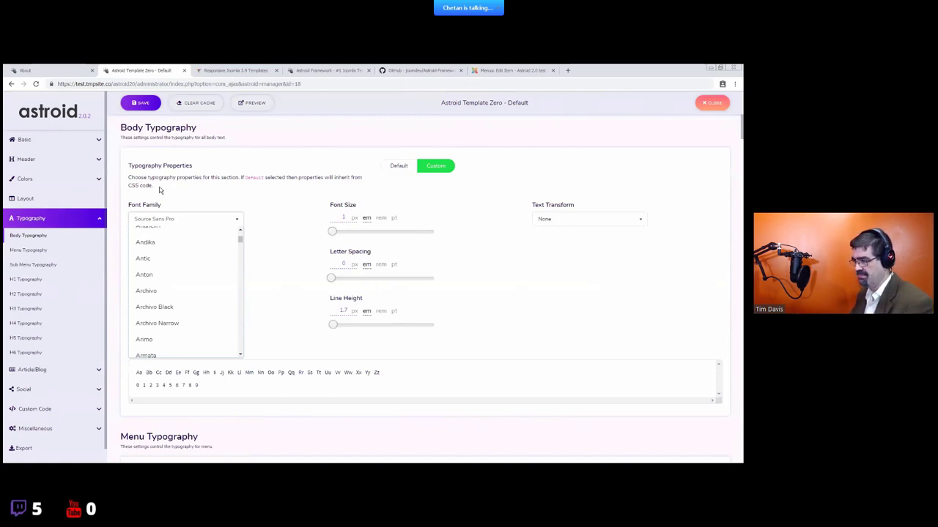
{"action": "left_click", "coordinate": [191, 200]}
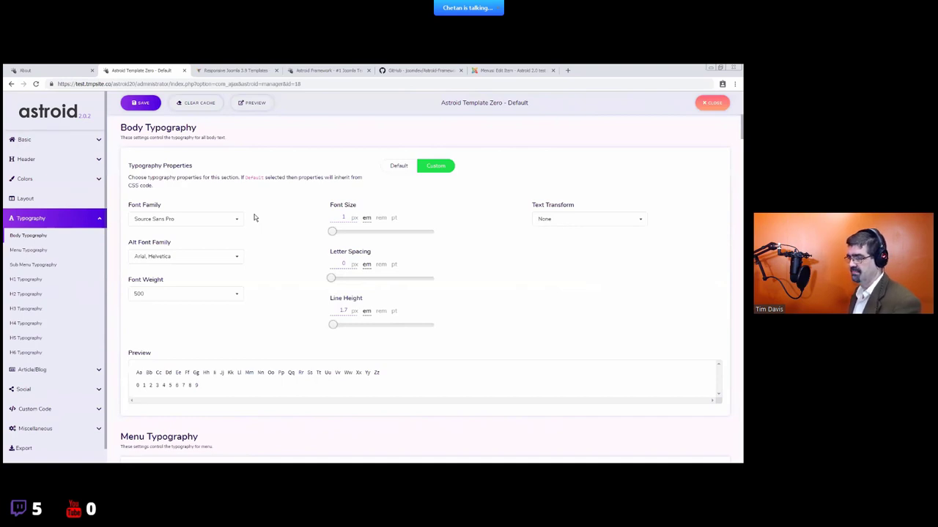
{"action": "left_click", "coordinate": [176, 218]}
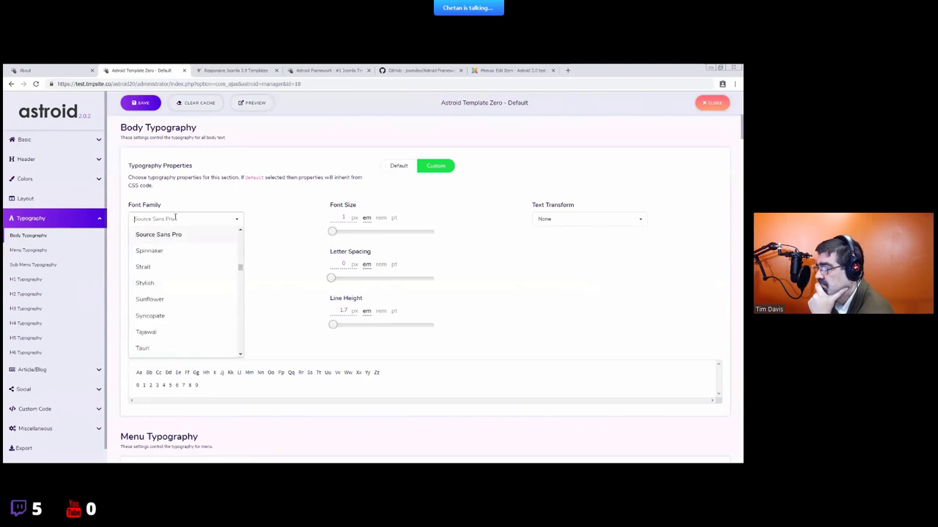
{"action": "left_click", "coordinate": [169, 189]}
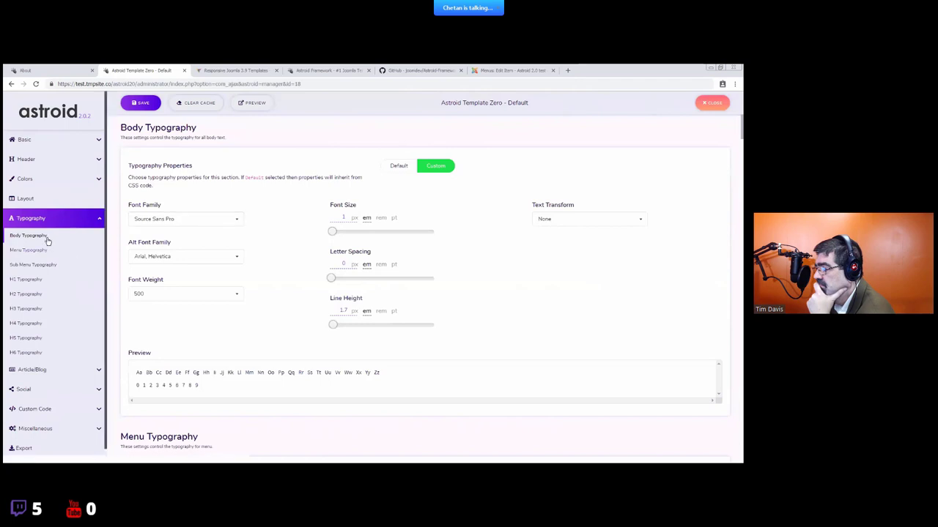
- Set Body Typography to Default, and set Menu, Sub Menu and H1 Typography to Inherit
{"action": "left_click_drag", "start_coordinate": [169, 166], "coordinate": [399, 167]}
{"action": "left_click", "coordinate": [399, 167]}
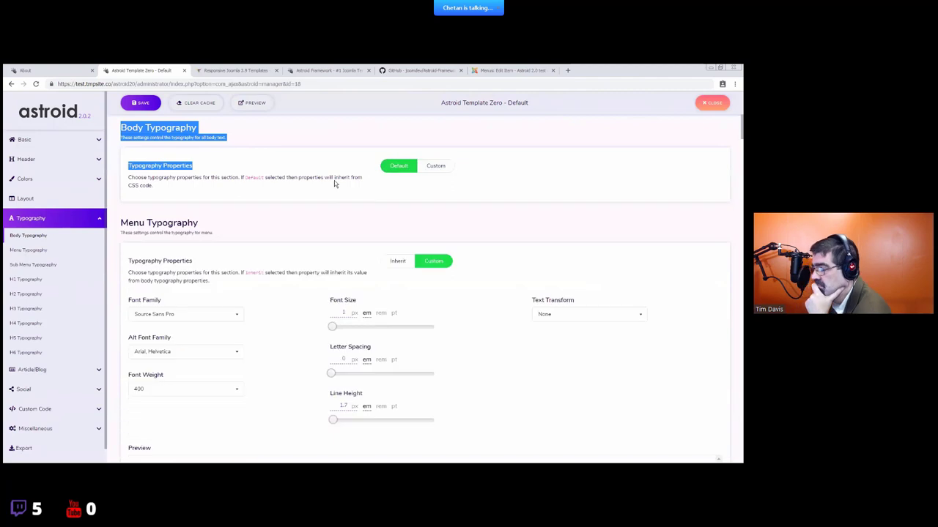
{"action": "left_click", "coordinate": [402, 265]}
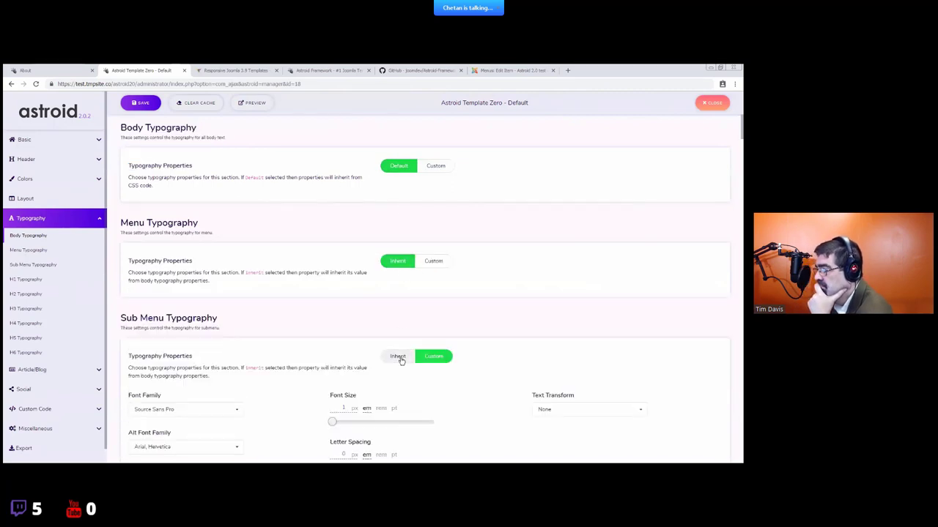
{"action": "left_click", "coordinate": [398, 357]}
{"action": "scroll", "coordinate": [412, 294], "scroll_direction": "down", "scroll_amount": 1}
{"action": "left_click", "coordinate": [398, 407]}
{"action": "scroll", "coordinate": [399, 322], "scroll_direction": "up", "scroll_amount": 1}
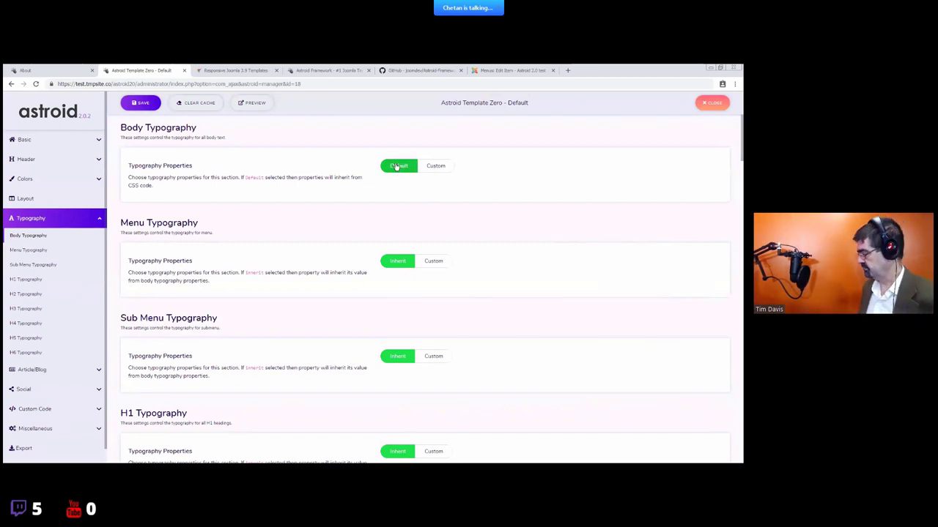
- Switch Body Typography to Custom with Scada as the font family, and view the alternative font choices
{"action": "left_click", "coordinate": [433, 166]}
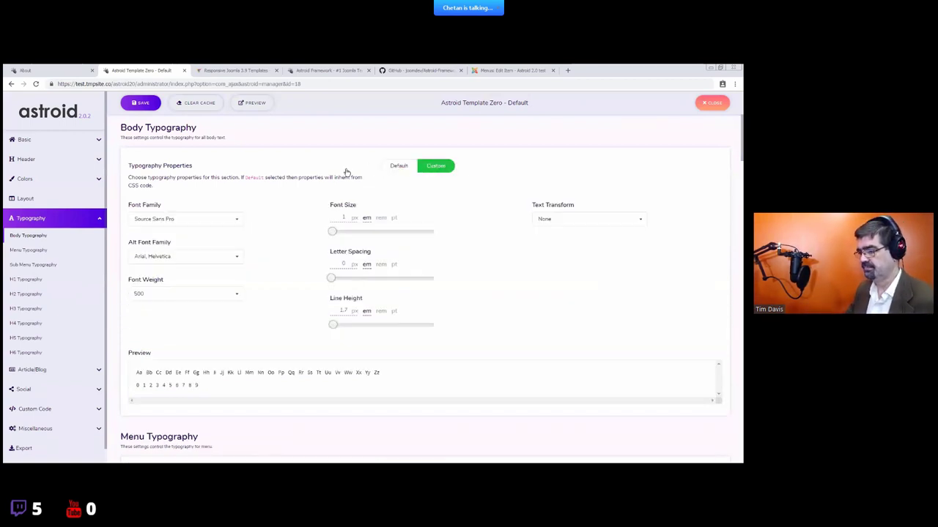
{"action": "left_click", "coordinate": [189, 219]}
{"action": "scroll", "coordinate": [190, 264], "scroll_direction": "down", "scroll_amount": 2}
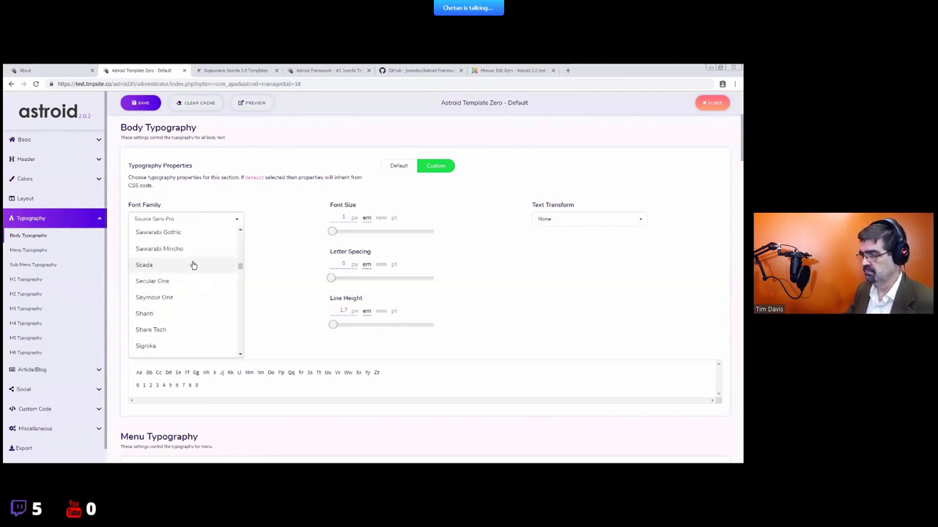
{"action": "left_click", "coordinate": [192, 263]}
{"action": "left_click", "coordinate": [232, 257]}
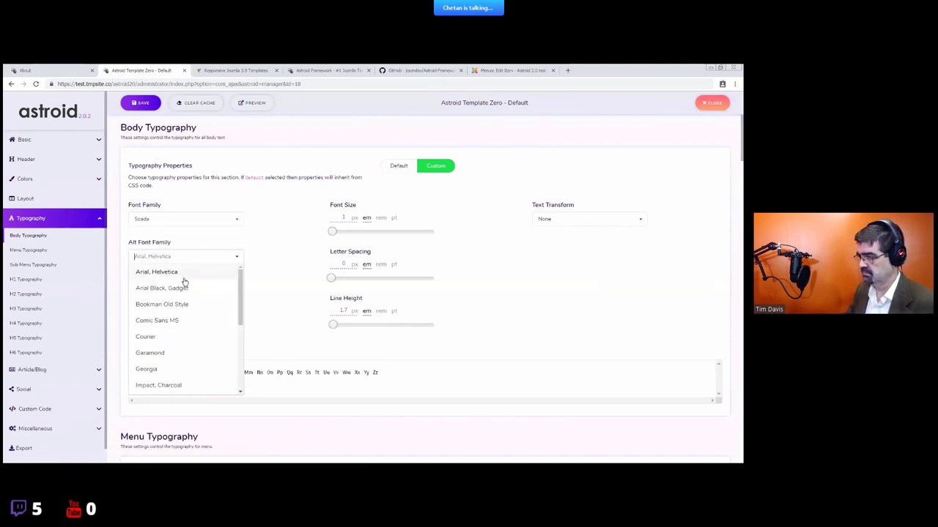
{"action": "left_click", "coordinate": [279, 265]}
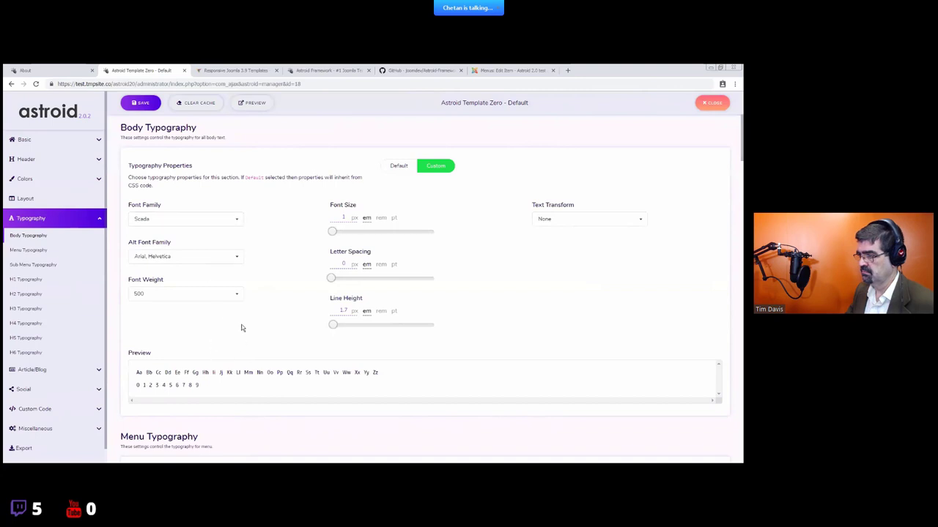
- Enlarge the body font size to 3.953 em, and examine the Scada lettering in the preview
{"action": "left_click_drag", "start_coordinate": [333, 233], "coordinate": [335, 233]}
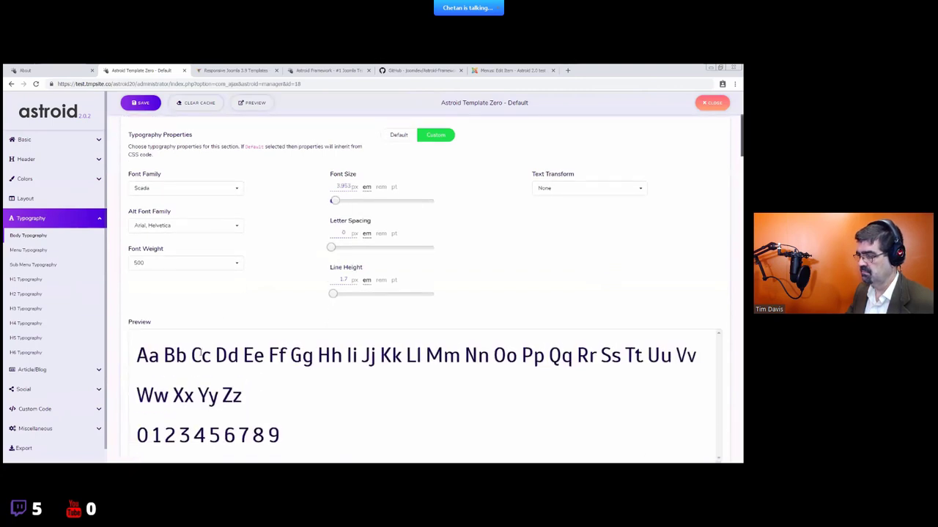
{"action": "scroll", "coordinate": [268, 368], "scroll_direction": "down", "scroll_amount": 1}
{"action": "left_click_drag", "start_coordinate": [136, 345], "coordinate": [280, 435]}
- Set the Body Typography font family to Roboto, and examine its lettering in the preview
{"action": "left_click", "coordinate": [189, 189]}
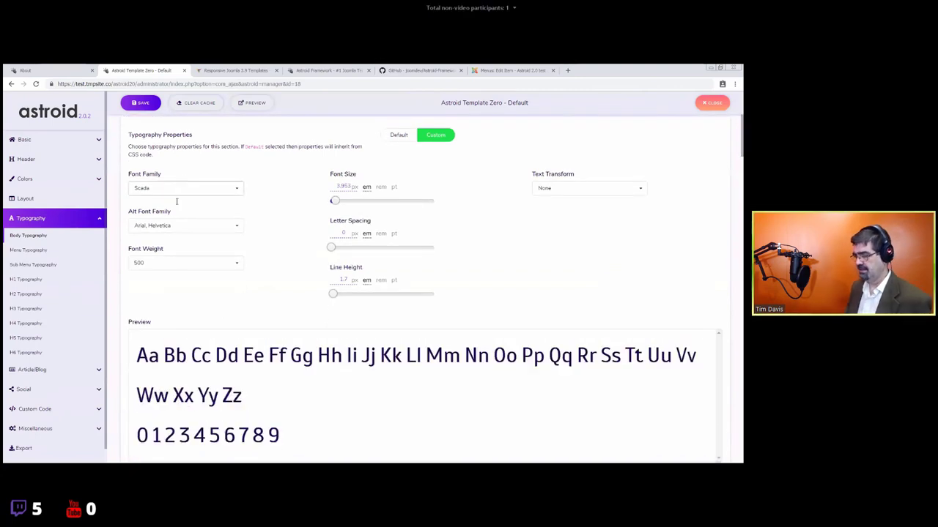
{"action": "scroll", "coordinate": [180, 242], "scroll_direction": "up", "scroll_amount": 3}
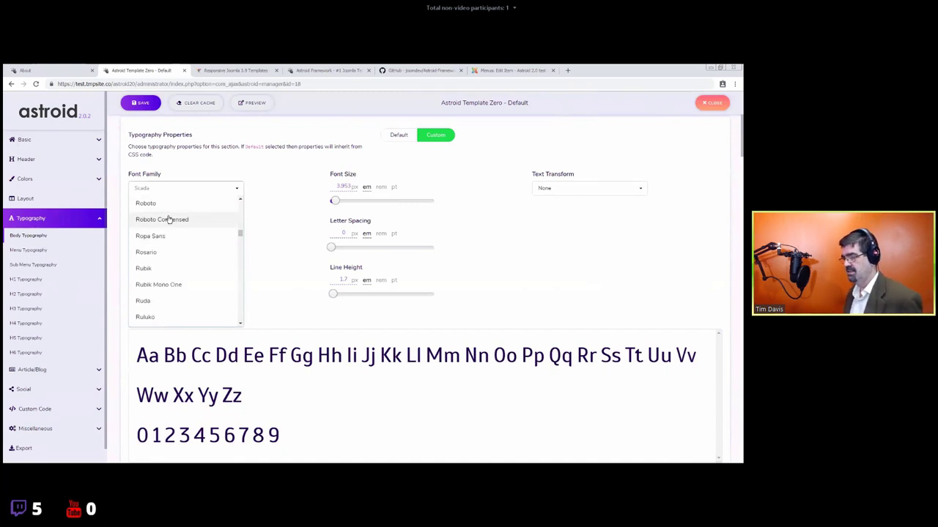
{"action": "scroll", "coordinate": [166, 227], "scroll_direction": "up", "scroll_amount": 1}
{"action": "left_click", "coordinate": [159, 241]}
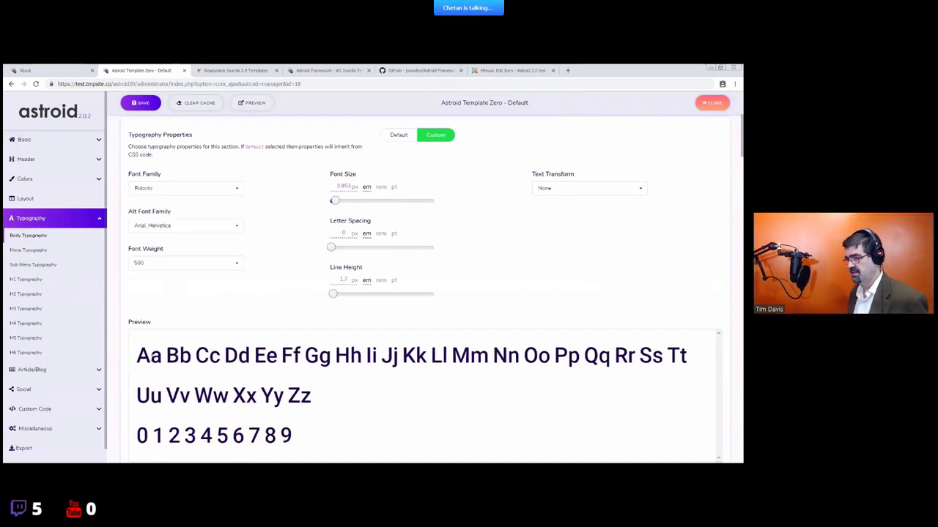
{"action": "left_click_drag", "start_coordinate": [134, 357], "coordinate": [325, 439]}
{"action": "left_click", "coordinate": [317, 437]}
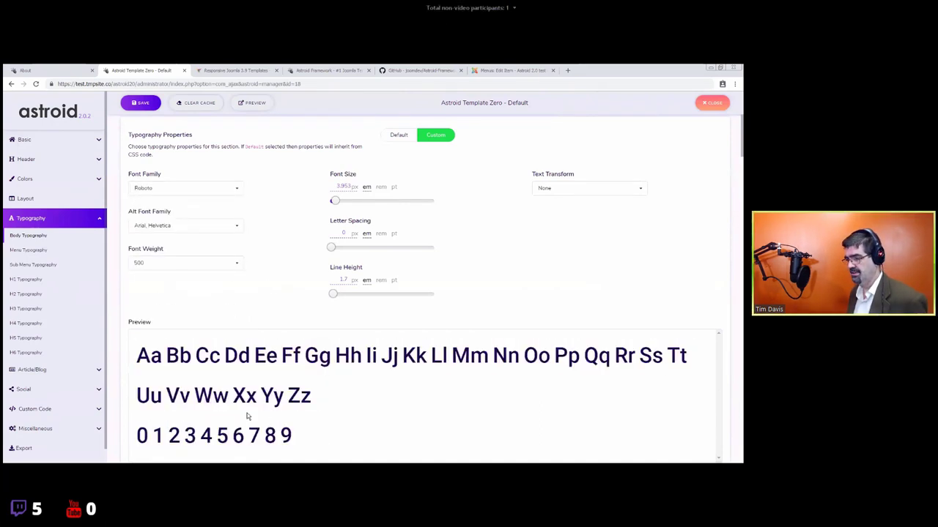
- Try body font sizes of 3.582 em, 1 rem, 1 pt and 1 em to compare the units in the preview
{"action": "left_click_drag", "start_coordinate": [335, 200], "coordinate": [335, 204]}
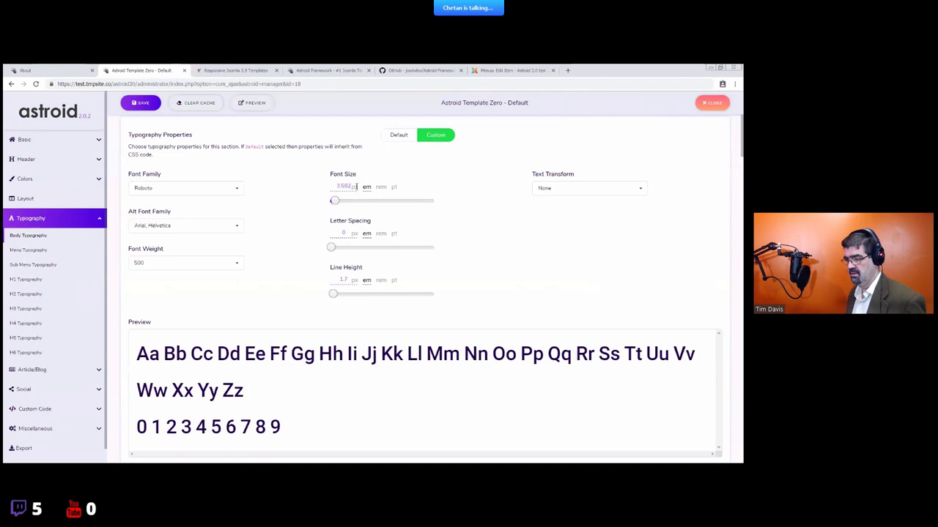
{"action": "left_click", "coordinate": [380, 188]}
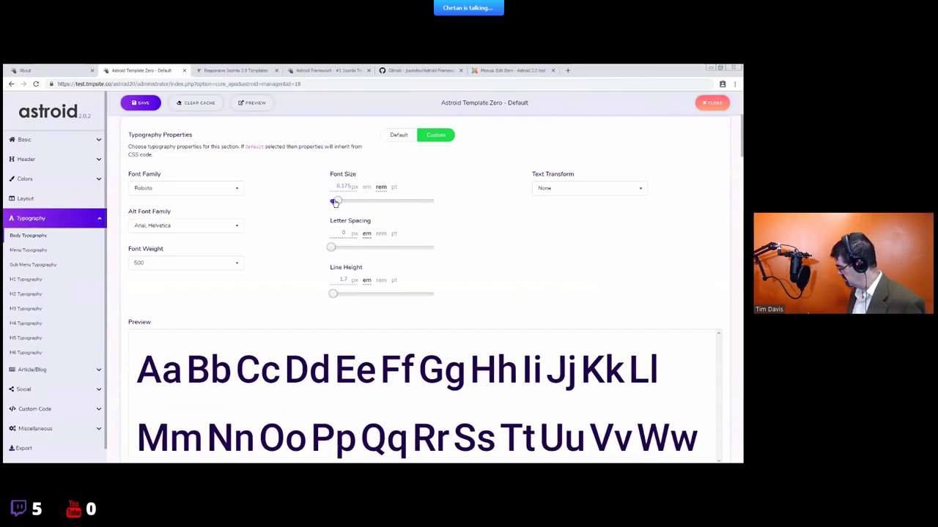
{"action": "left_click_drag", "start_coordinate": [337, 188], "coordinate": [366, 188]}
{"action": "type", "text": "1"}
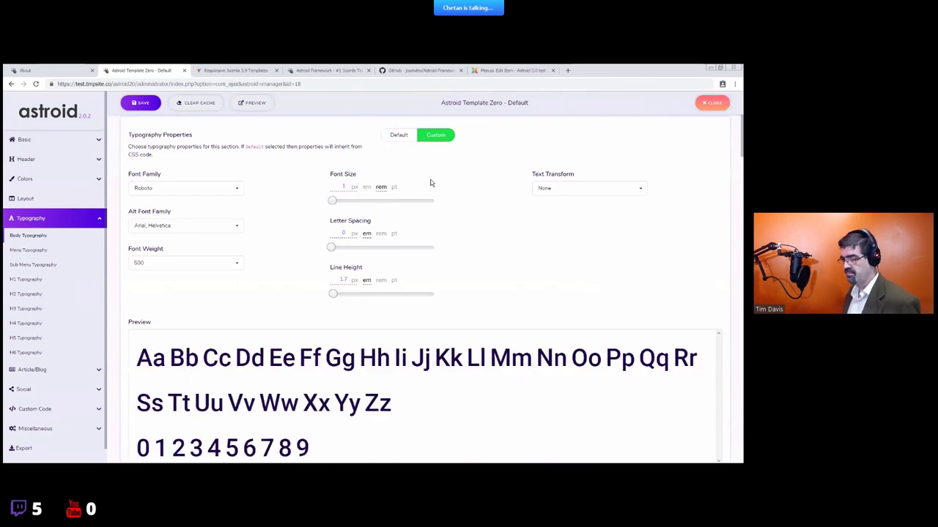
{"action": "left_click", "coordinate": [395, 187]}
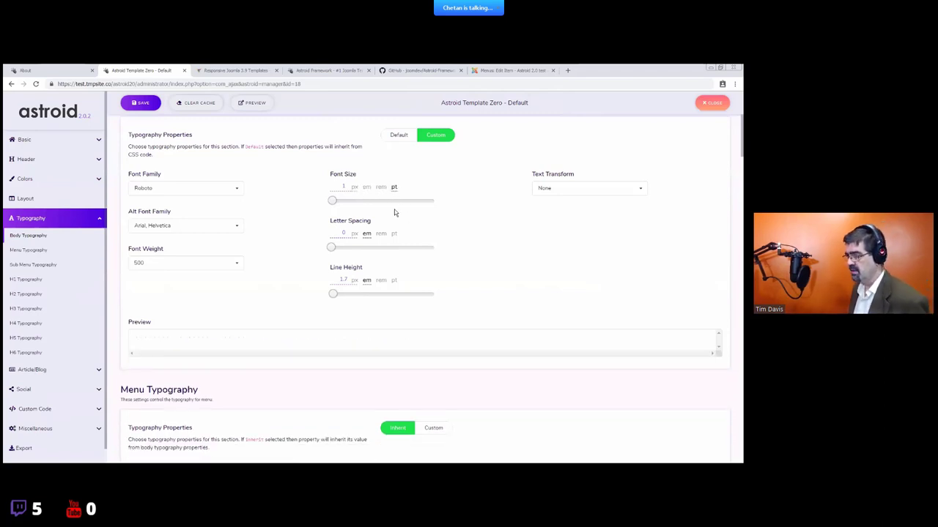
{"action": "left_click", "coordinate": [366, 188]}
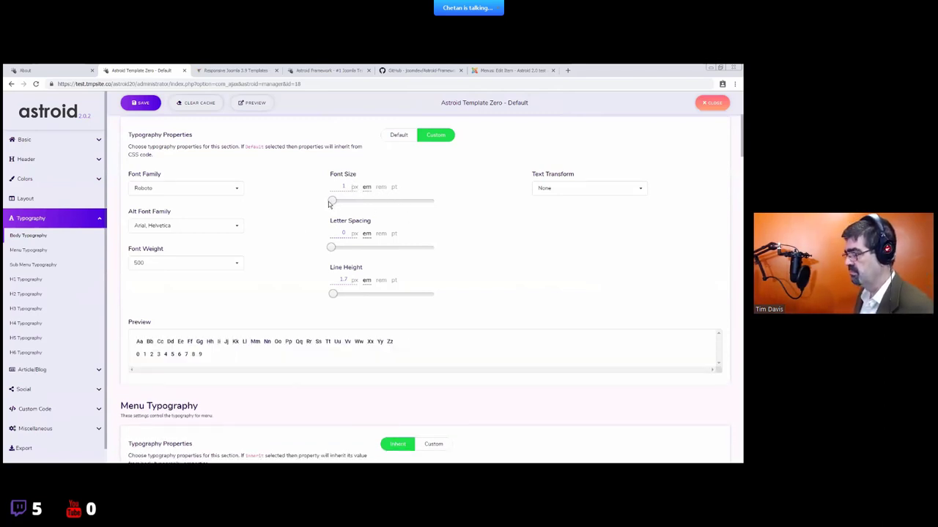
- Set the body font size to 5 em, and examine the enlarged Roboto lettering in the preview
{"action": "left_click_drag", "start_coordinate": [329, 204], "coordinate": [335, 200]}
{"action": "double_click", "coordinate": [353, 187]}
{"action": "type", "text": "5"}
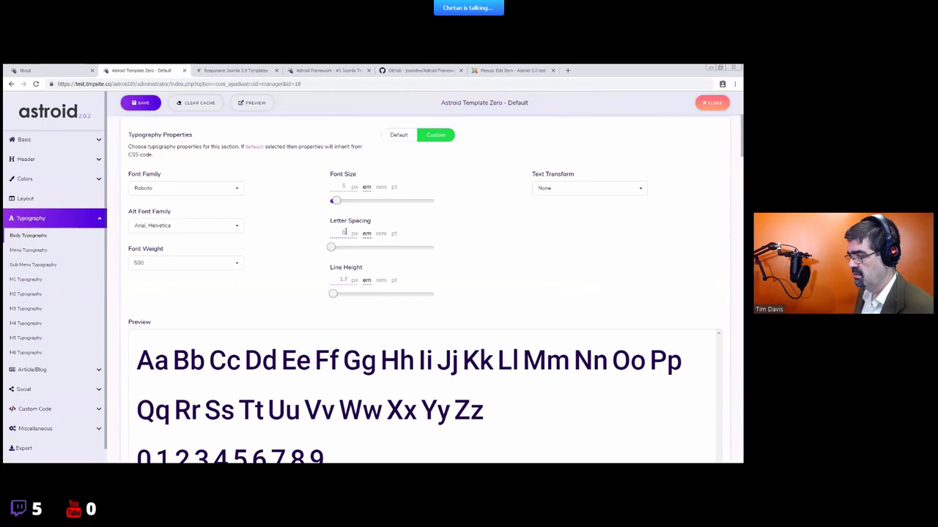
{"action": "scroll", "coordinate": [384, 238], "scroll_direction": "down", "scroll_amount": 1}
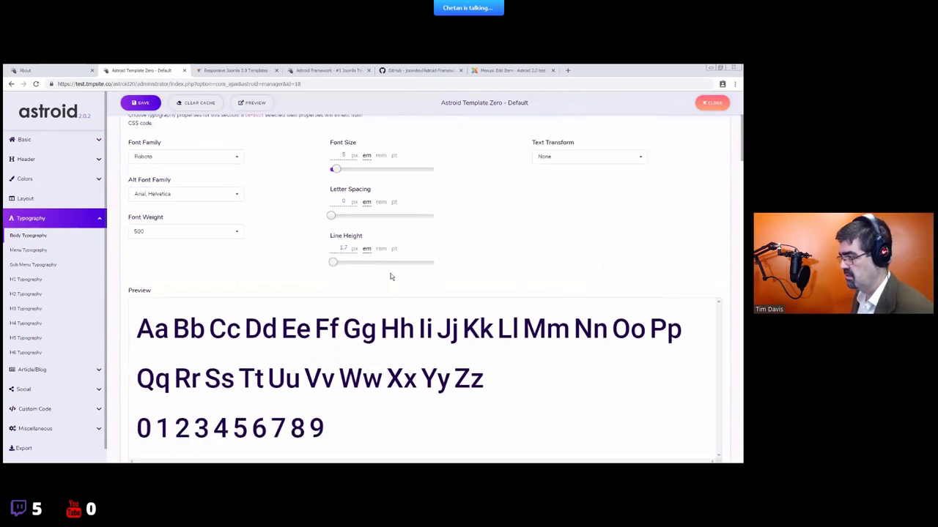
{"action": "scroll", "coordinate": [389, 271], "scroll_direction": "up", "scroll_amount": 2}
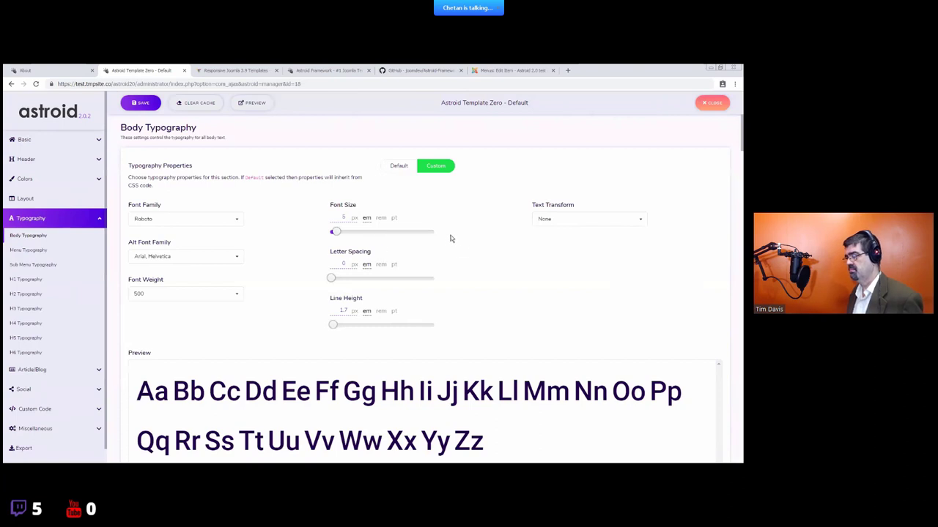
- View the font weight and text transform options for Body Typography without changing them
{"action": "left_click", "coordinate": [178, 292]}
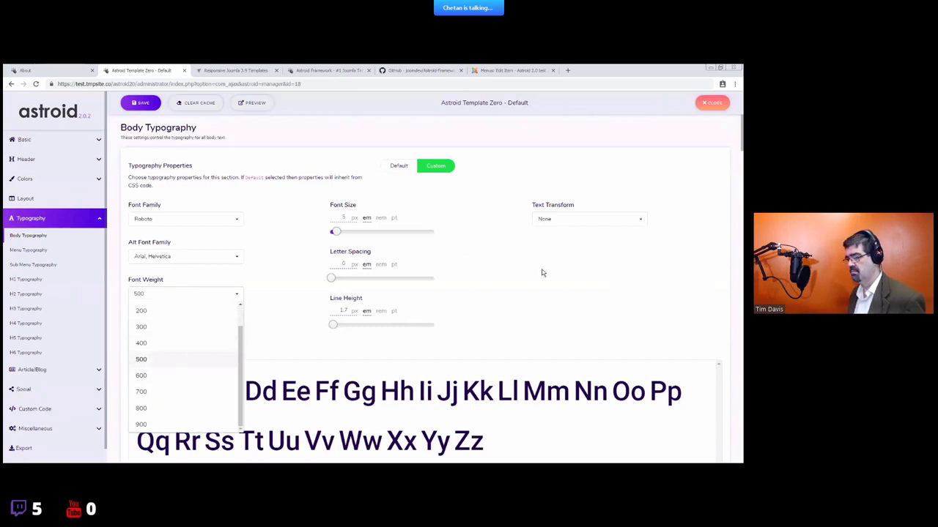
{"action": "left_click", "coordinate": [516, 271]}
{"action": "left_click", "coordinate": [568, 219]}
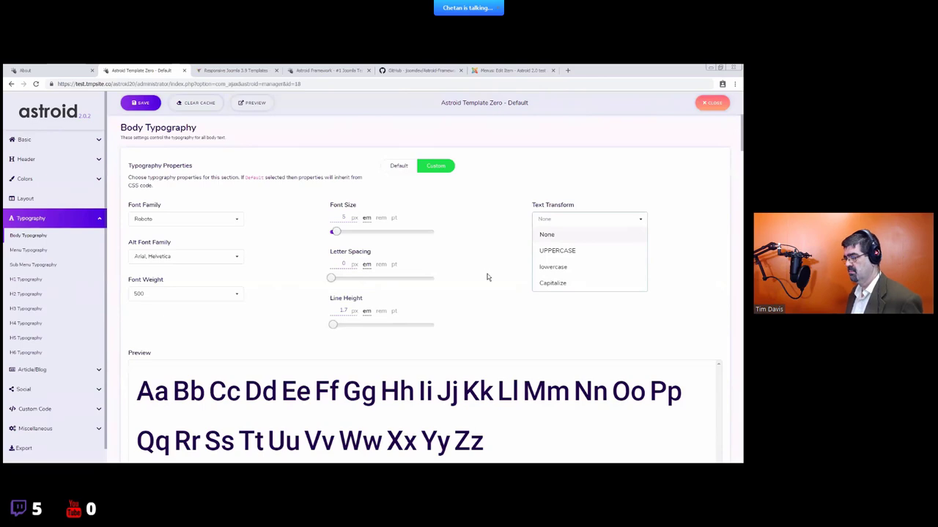
{"action": "left_click", "coordinate": [461, 270]}
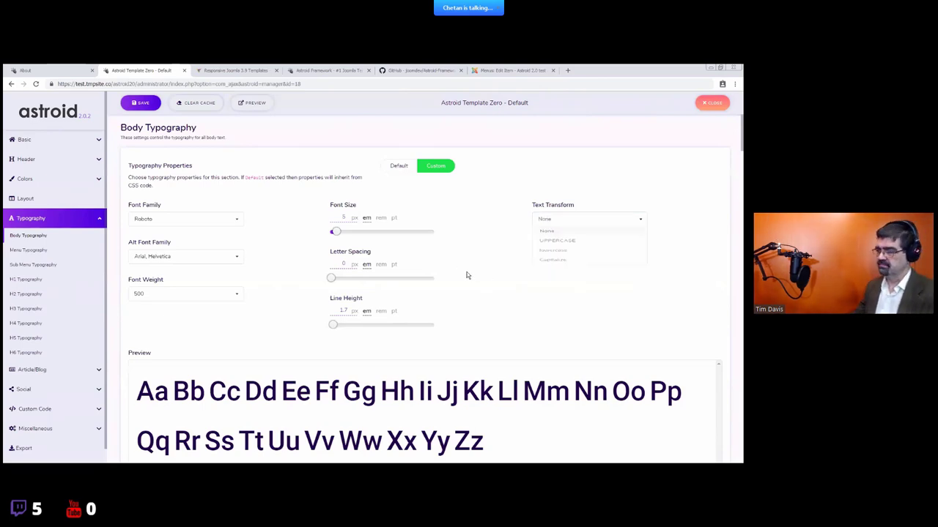
- Switch Menu Typography to Custom
{"action": "scroll", "coordinate": [276, 236], "scroll_direction": "down", "scroll_amount": 5}
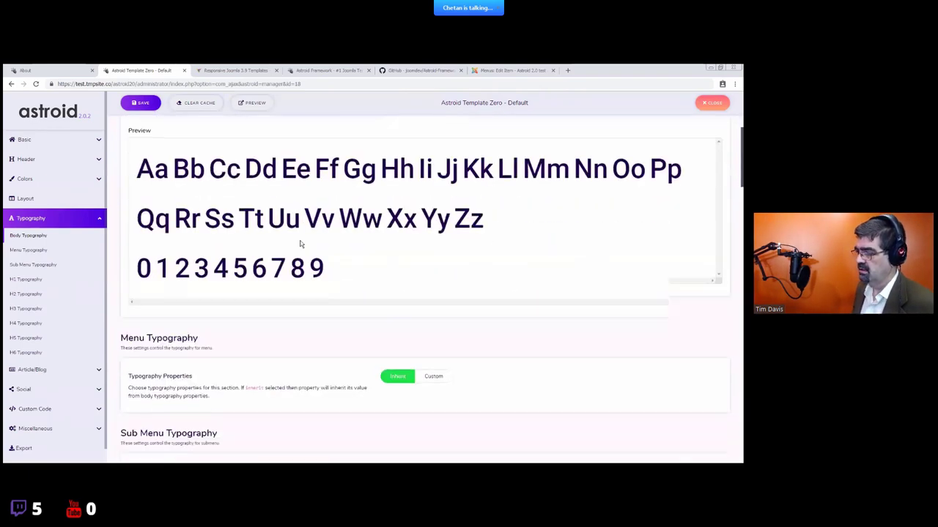
{"action": "left_click", "coordinate": [433, 212]}
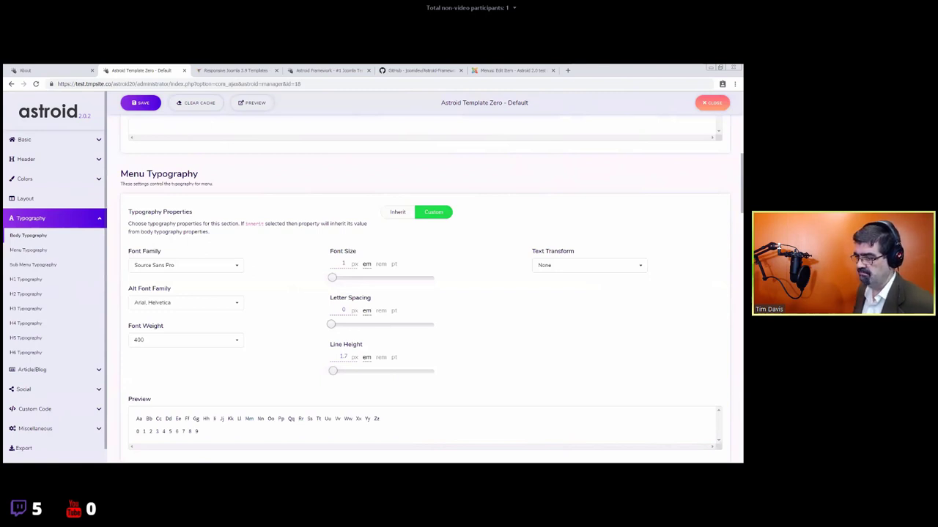
- Examine the Google Fonts and system fonts offered as the body font family, and compare them with the alternative font choices
{"action": "scroll", "coordinate": [186, 244], "scroll_direction": "up", "scroll_amount": 5}
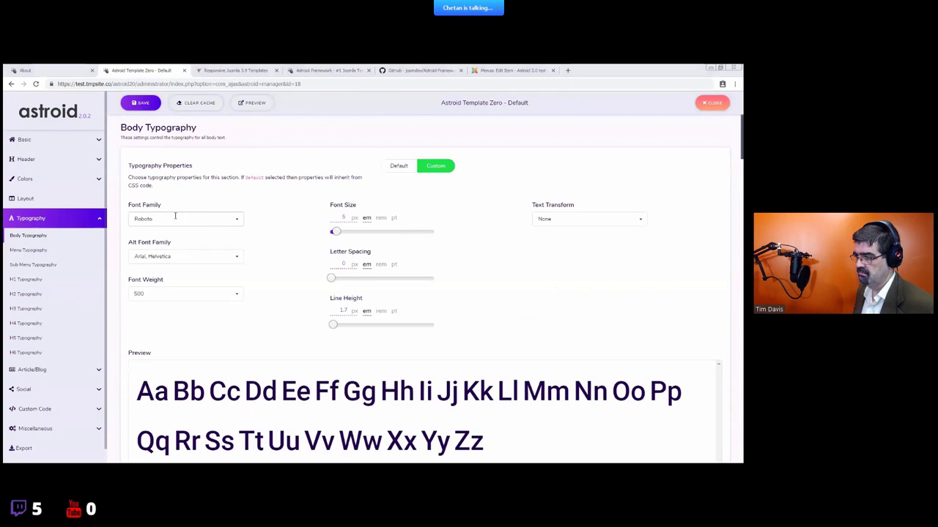
{"action": "left_click", "coordinate": [175, 217]}
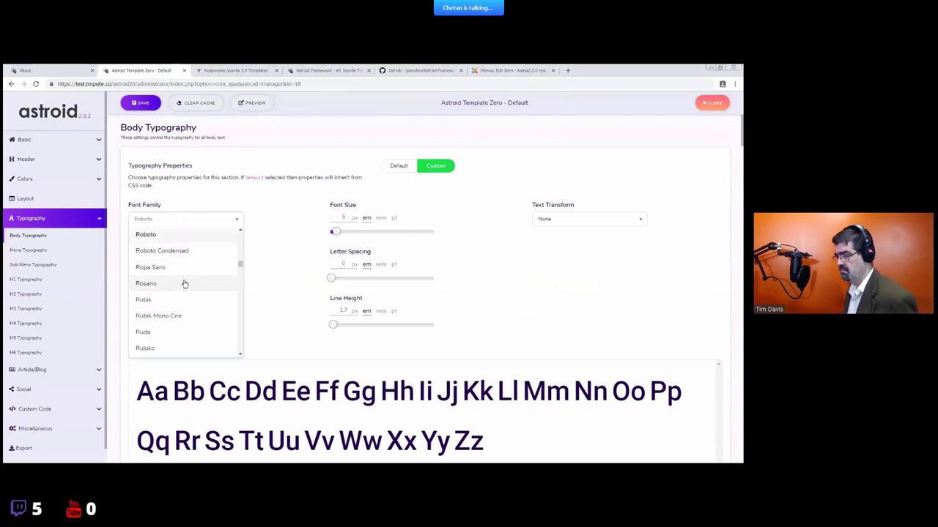
{"action": "scroll", "coordinate": [183, 293], "scroll_direction": "up", "scroll_amount": 10}
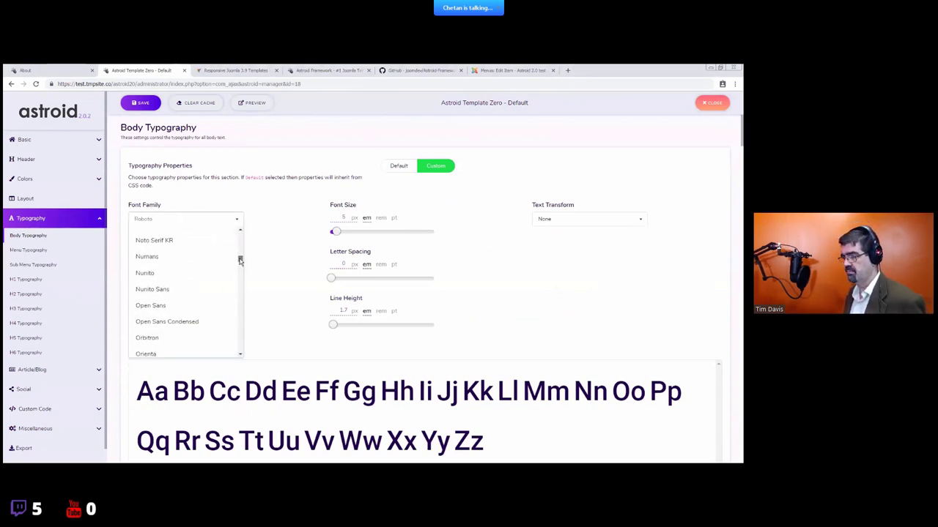
{"action": "left_click_drag", "start_coordinate": [240, 261], "coordinate": [241, 236]}
{"action": "left_click", "coordinate": [268, 229]}
{"action": "left_click", "coordinate": [196, 217]}
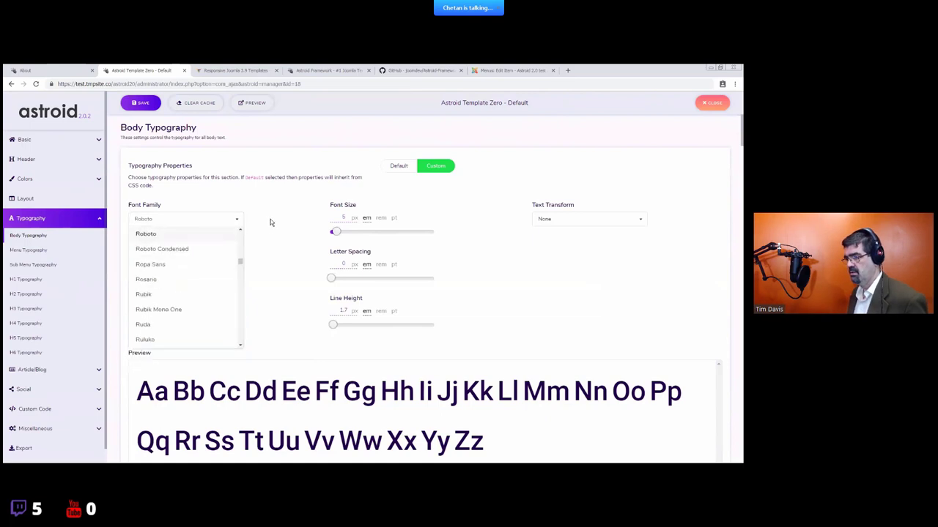
{"action": "left_click", "coordinate": [271, 220]}
{"action": "left_click", "coordinate": [189, 257]}
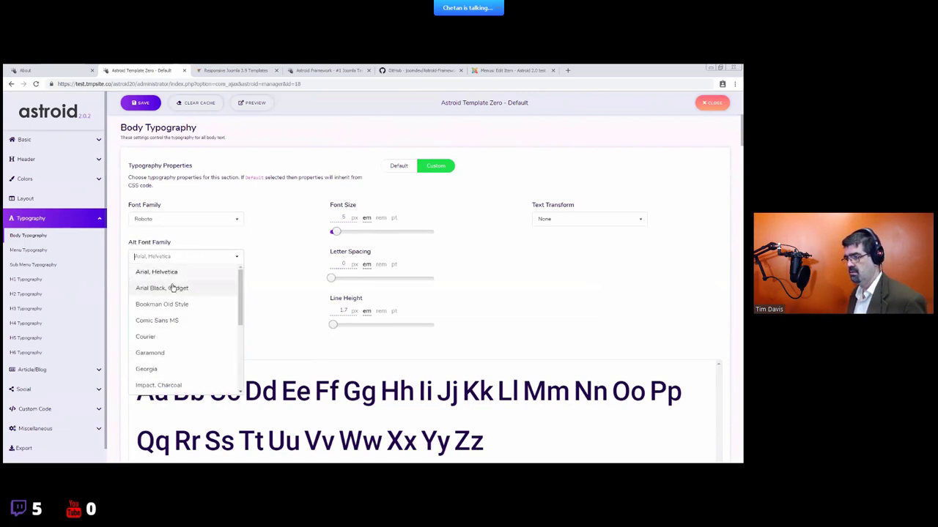
{"action": "left_click", "coordinate": [167, 219]}
{"action": "scroll", "coordinate": [195, 271], "scroll_direction": "up", "scroll_amount": 10}
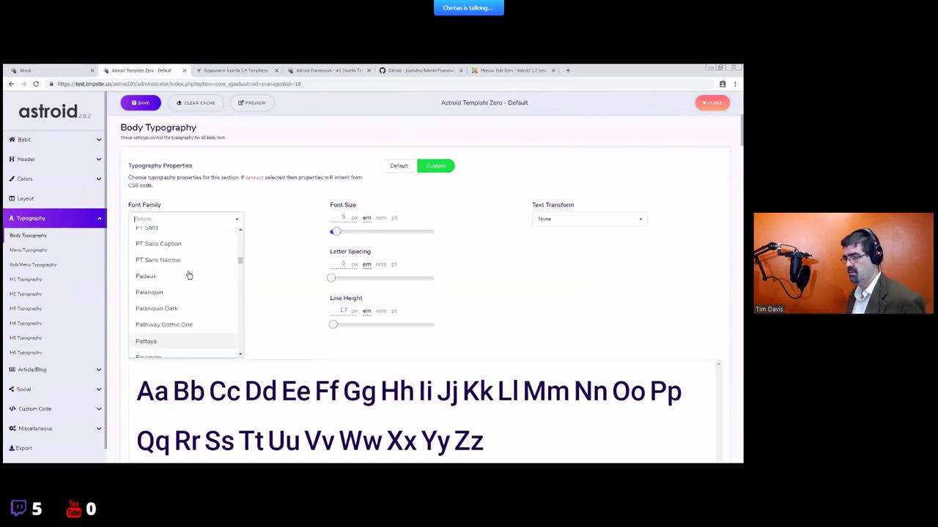
{"action": "left_click_drag", "start_coordinate": [241, 259], "coordinate": [237, 234]}
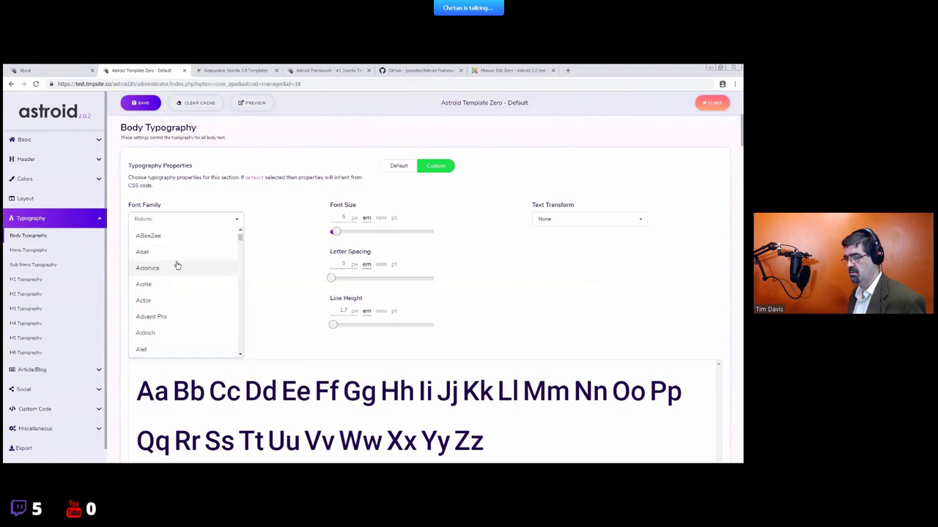
{"action": "scroll", "coordinate": [176, 264], "scroll_direction": "up", "scroll_amount": 5}
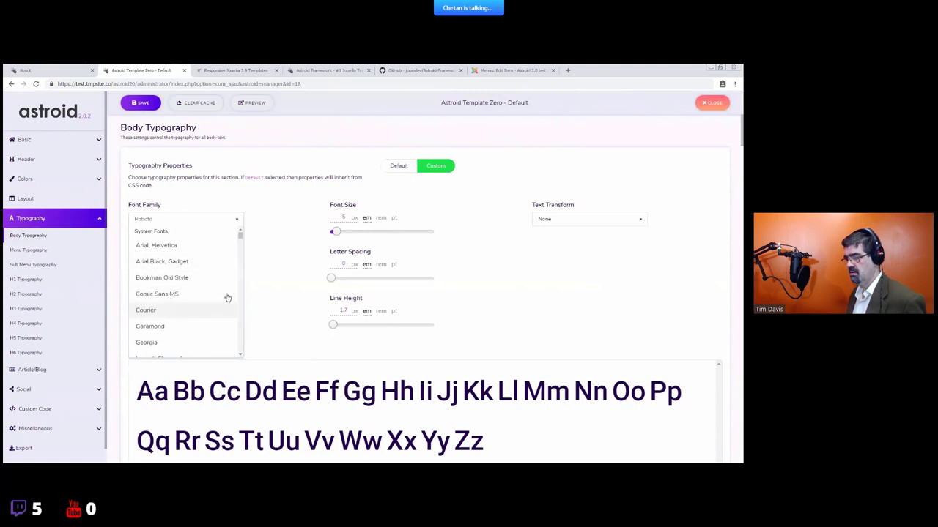
{"action": "key", "text": "Escape"}
- Review the Alt Font Family choices for Body Typography alongside the main font family list, keeping Roboto and Arial, Helvetica
{"action": "left_click", "coordinate": [182, 257]}
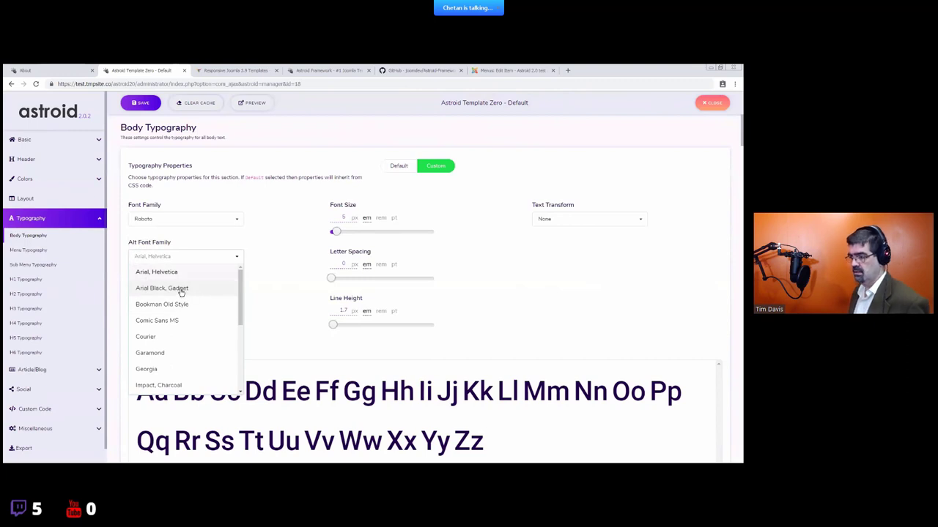
{"action": "left_click", "coordinate": [264, 255]}
{"action": "left_click", "coordinate": [184, 218]}
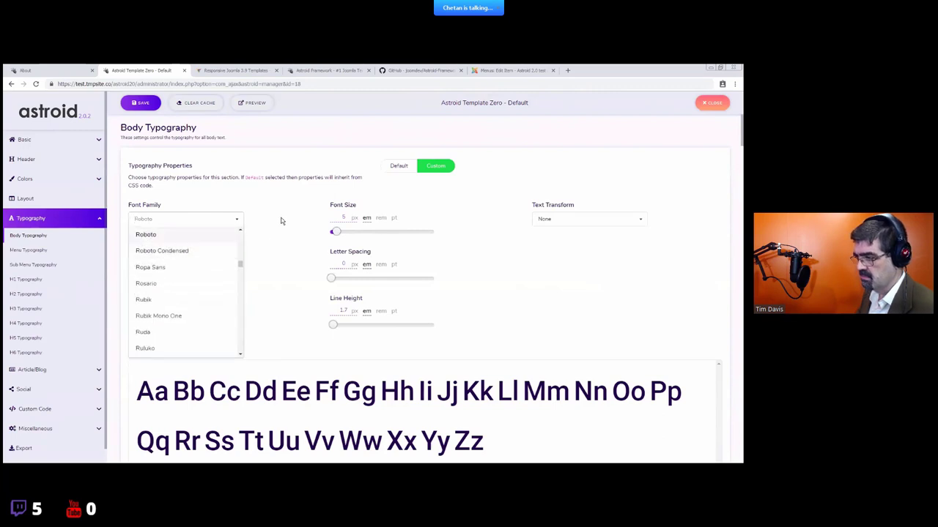
{"action": "left_click", "coordinate": [192, 234]}
{"action": "left_click", "coordinate": [197, 256]}
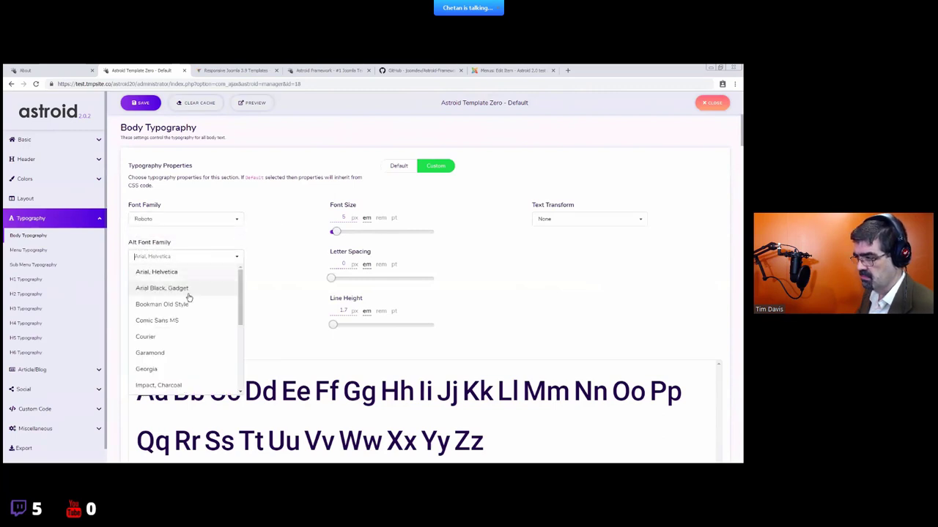
{"action": "left_click", "coordinate": [264, 280]}
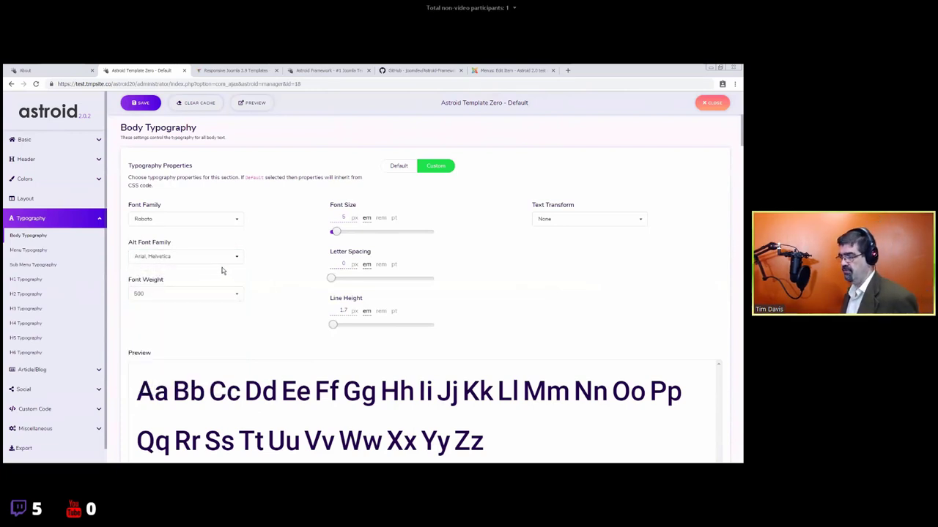
{"action": "left_click", "coordinate": [222, 258]}
{"action": "left_click", "coordinate": [276, 249]}
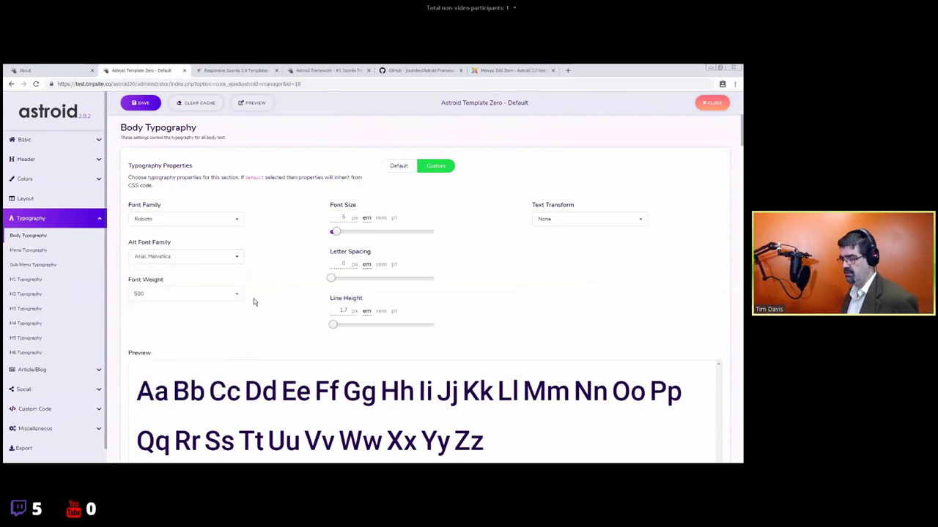
- Inspect the Roboto letters and numerals in the body preview, and view the alternative font choices again
{"action": "scroll", "coordinate": [254, 301], "scroll_direction": "down", "scroll_amount": 1}
{"action": "left_click_drag", "start_coordinate": [134, 344], "coordinate": [337, 454]}
{"action": "left_click", "coordinate": [300, 391]}
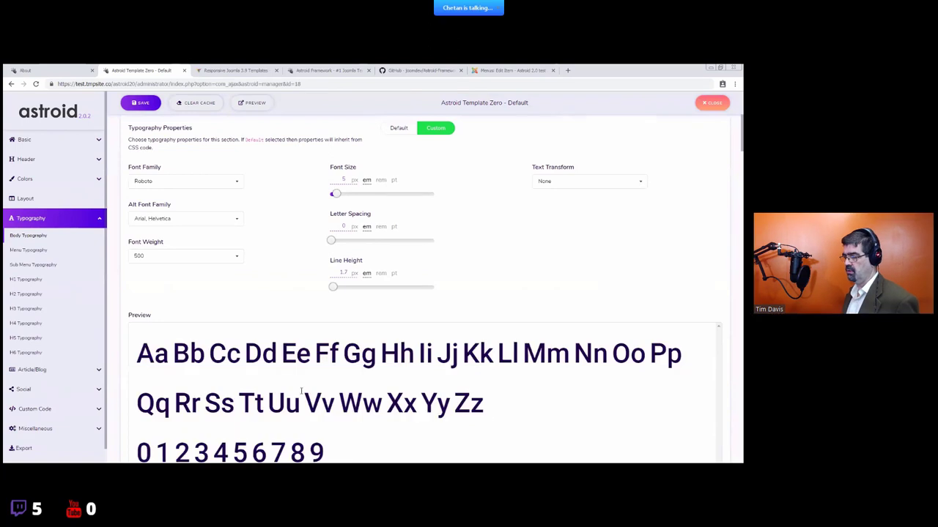
{"action": "scroll", "coordinate": [250, 309], "scroll_direction": "up", "scroll_amount": 1}
{"action": "left_click", "coordinate": [222, 256]}
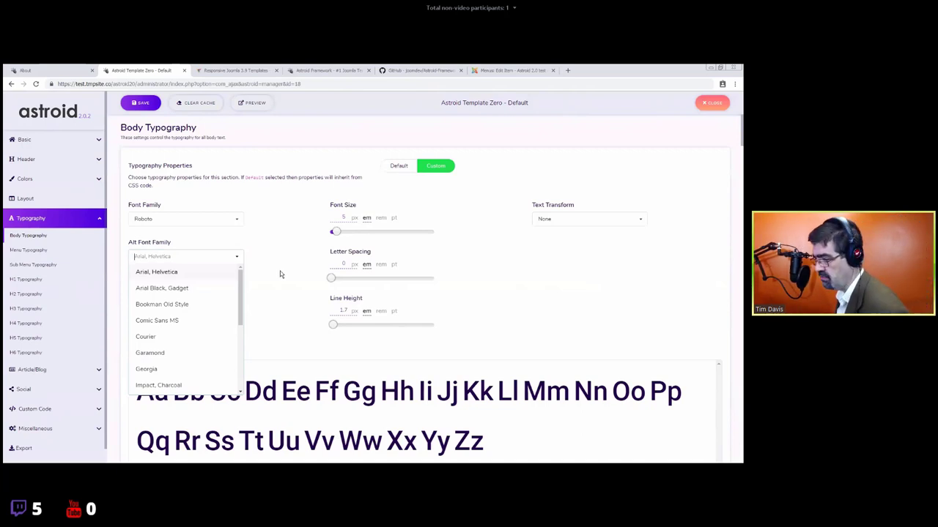
{"action": "left_click", "coordinate": [244, 274]}
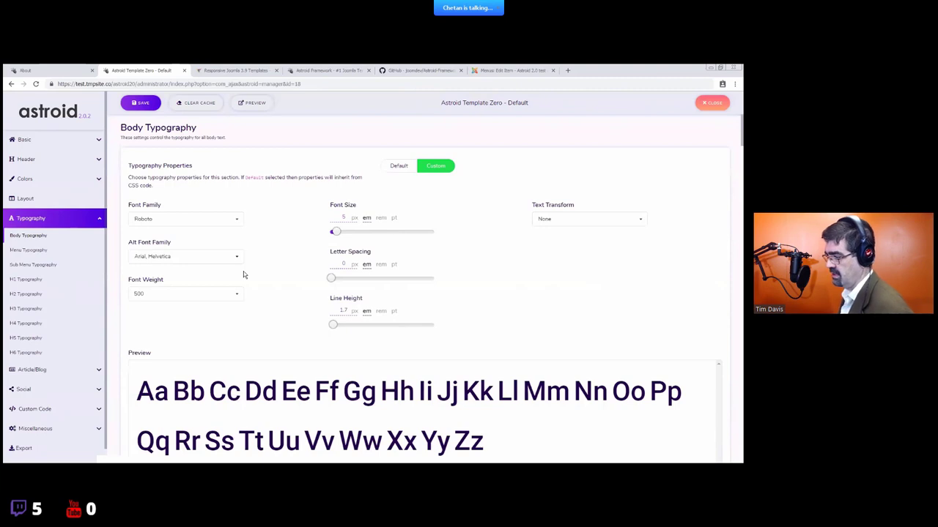
- Review the system fonts and Google Fonts offered as the body font family, and check the Roboto preview
{"action": "left_click", "coordinate": [183, 219]}
{"action": "scroll", "coordinate": [220, 270], "scroll_direction": "up", "scroll_amount": 5}
{"action": "left_click_drag", "start_coordinate": [241, 260], "coordinate": [240, 234]}
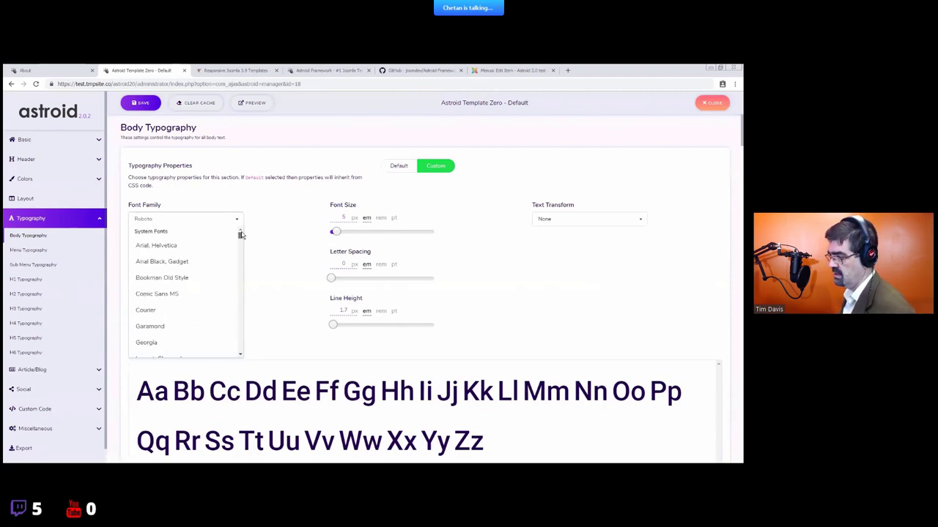
{"action": "scroll", "coordinate": [198, 269], "scroll_direction": "down", "scroll_amount": 3}
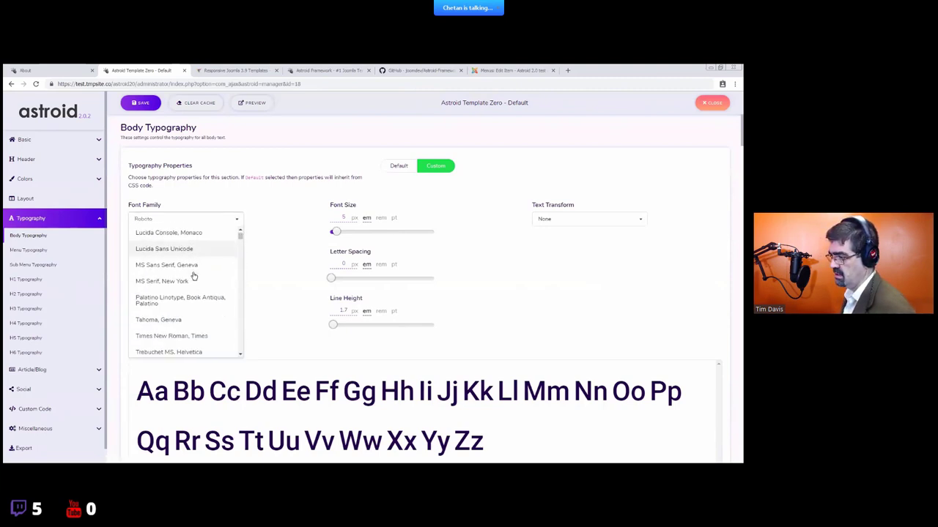
{"action": "scroll", "coordinate": [192, 273], "scroll_direction": "down", "scroll_amount": 4}
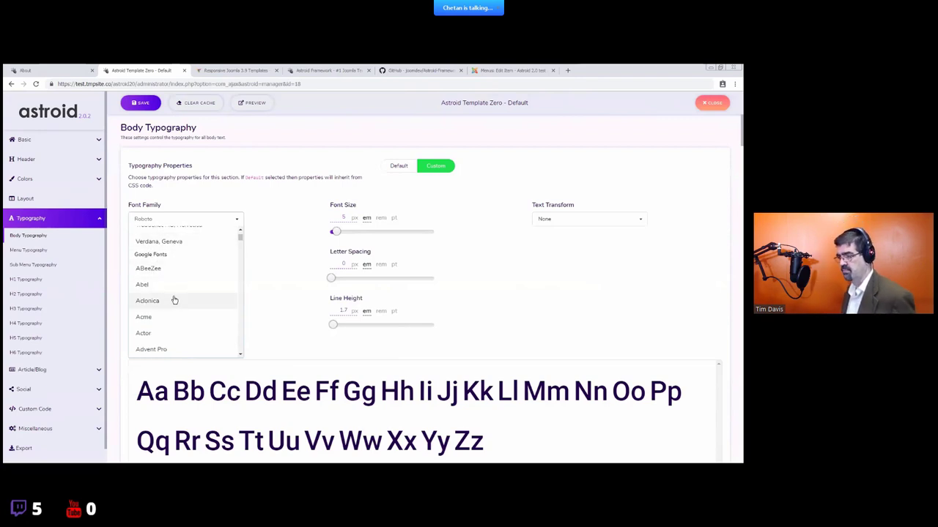
{"action": "scroll", "coordinate": [174, 299], "scroll_direction": "down", "scroll_amount": 1}
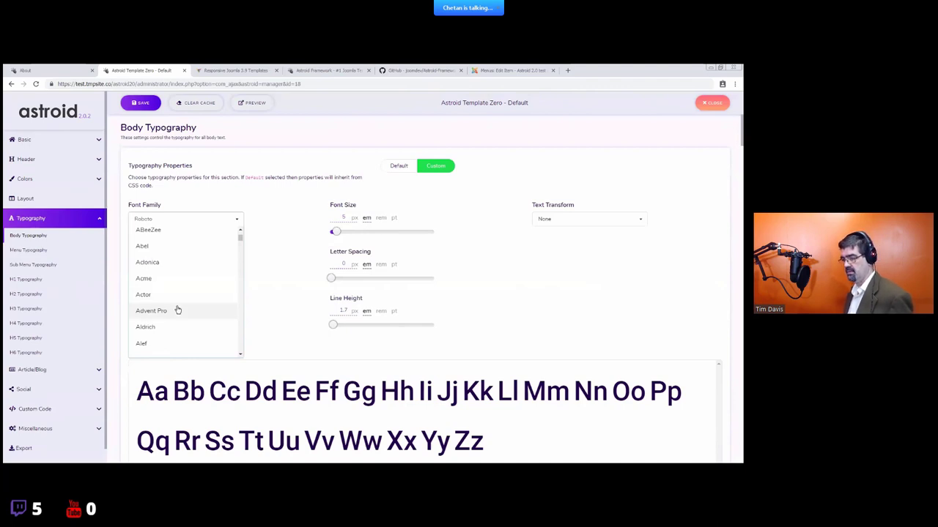
{"action": "left_click", "coordinate": [273, 269]}
{"action": "scroll", "coordinate": [269, 267], "scroll_direction": "down", "scroll_amount": 2}
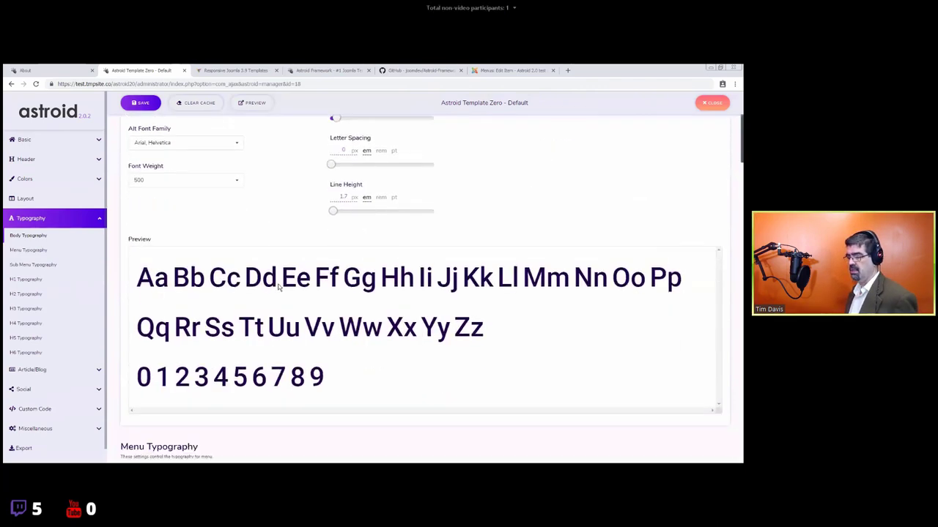
{"action": "scroll", "coordinate": [308, 249], "scroll_direction": "up", "scroll_amount": 2}
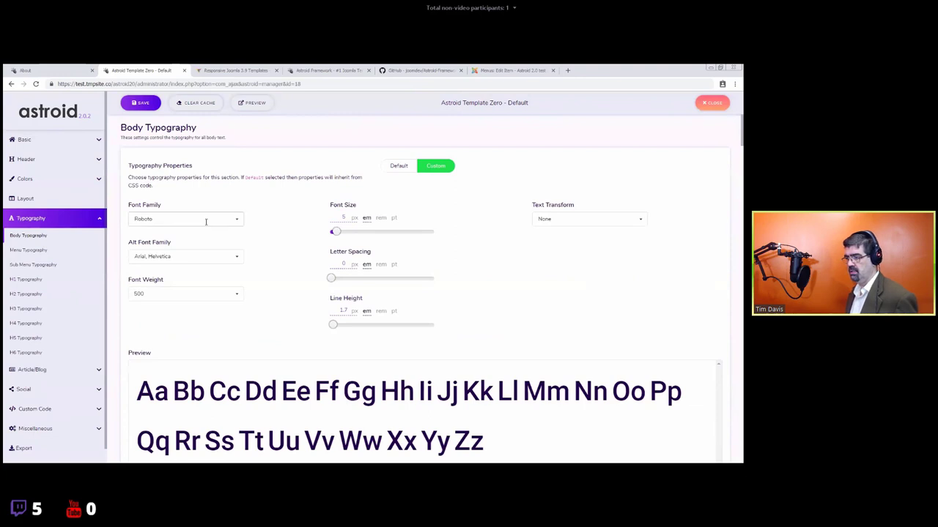
- Set the Body Typography font family to the system font Arial, Helvetica
{"action": "left_click", "coordinate": [205, 218]}
{"action": "scroll", "coordinate": [199, 284], "scroll_direction": "down", "scroll_amount": 6}
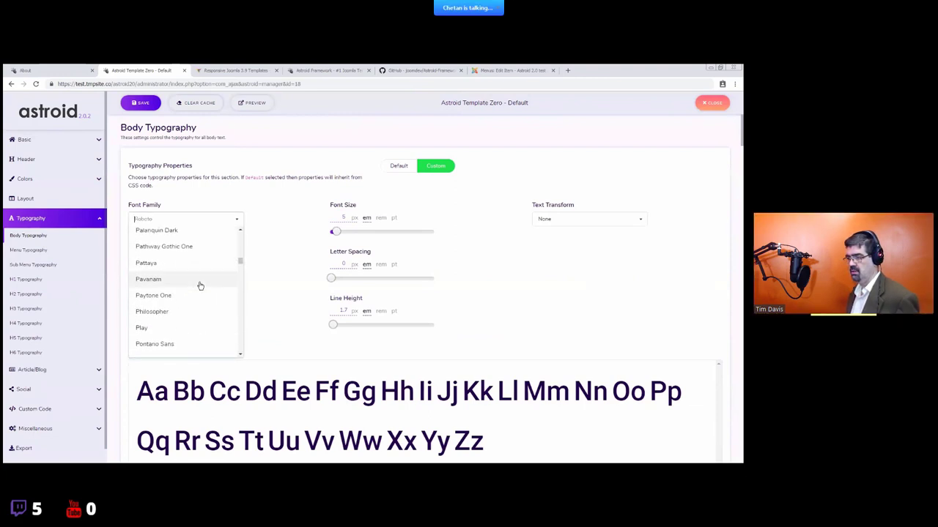
{"action": "scroll", "coordinate": [200, 286], "scroll_direction": "up", "scroll_amount": 2}
{"action": "scroll", "coordinate": [198, 284], "scroll_direction": "up", "scroll_amount": 6}
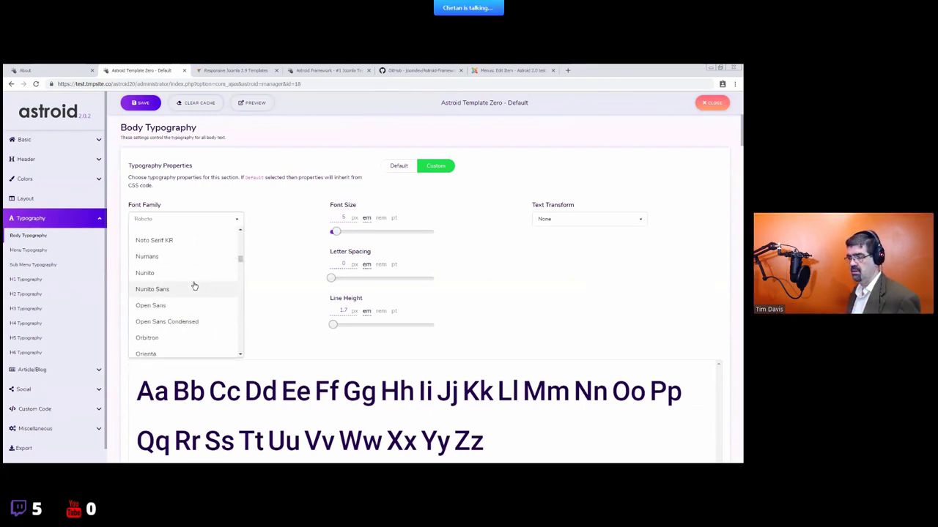
{"action": "scroll", "coordinate": [241, 236], "scroll_direction": "up", "scroll_amount": 5}
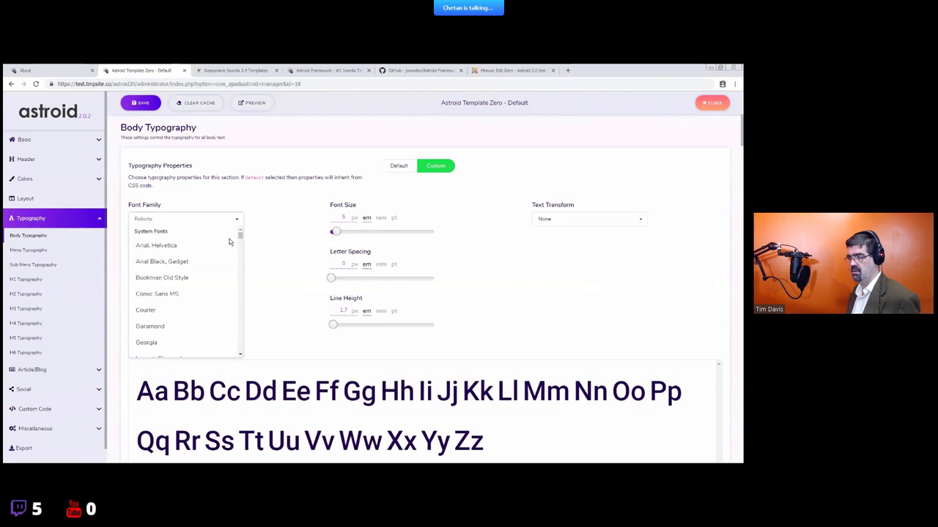
{"action": "left_click", "coordinate": [163, 246]}
{"action": "scroll", "coordinate": [254, 313], "scroll_direction": "down", "scroll_amount": 1}
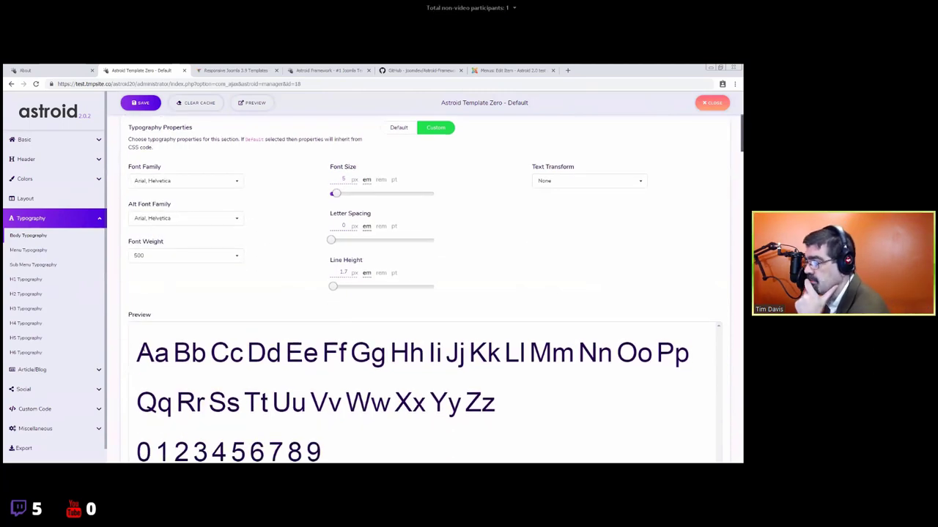
- Inspect the Arial, Helvetica letters and numerals in the body preview, and view the body font family choices again
{"action": "left_click_drag", "start_coordinate": [254, 315], "coordinate": [326, 448]}
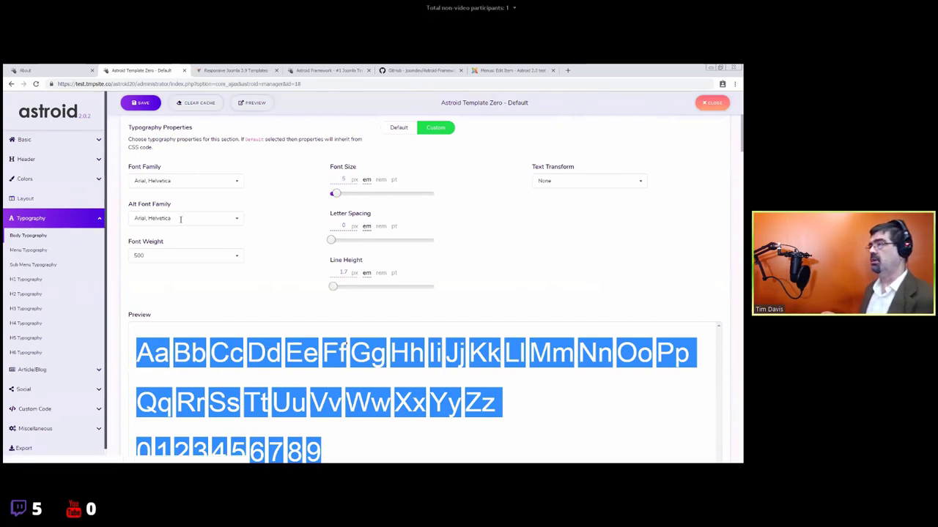
{"action": "left_click", "coordinate": [236, 295]}
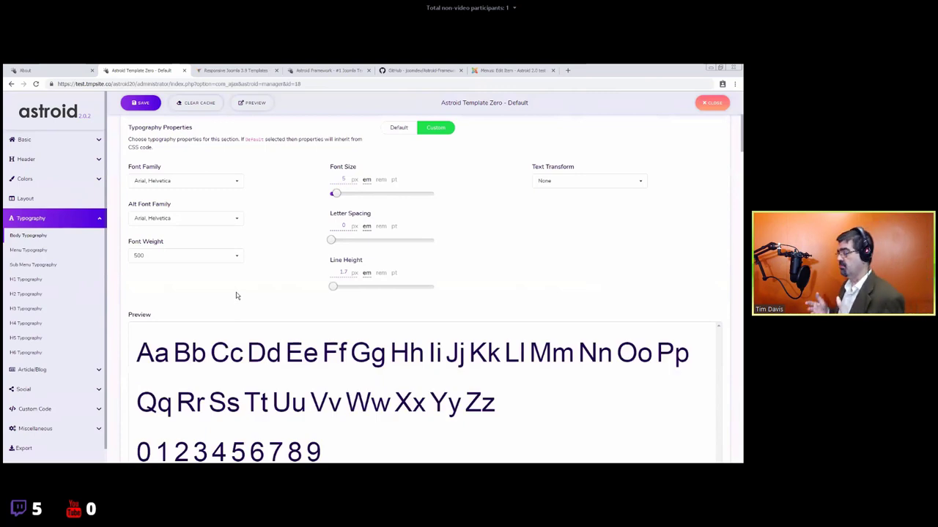
{"action": "scroll", "coordinate": [237, 295], "scroll_direction": "down", "scroll_amount": 1}
{"action": "left_click_drag", "start_coordinate": [136, 277], "coordinate": [324, 368]}
{"action": "left_click", "coordinate": [325, 368]}
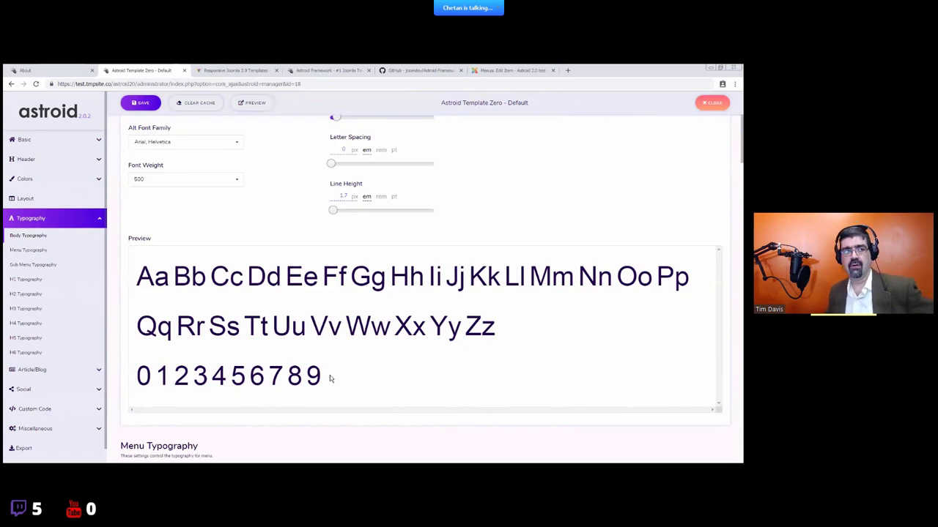
{"action": "left_click_drag", "start_coordinate": [331, 378], "coordinate": [353, 390]}
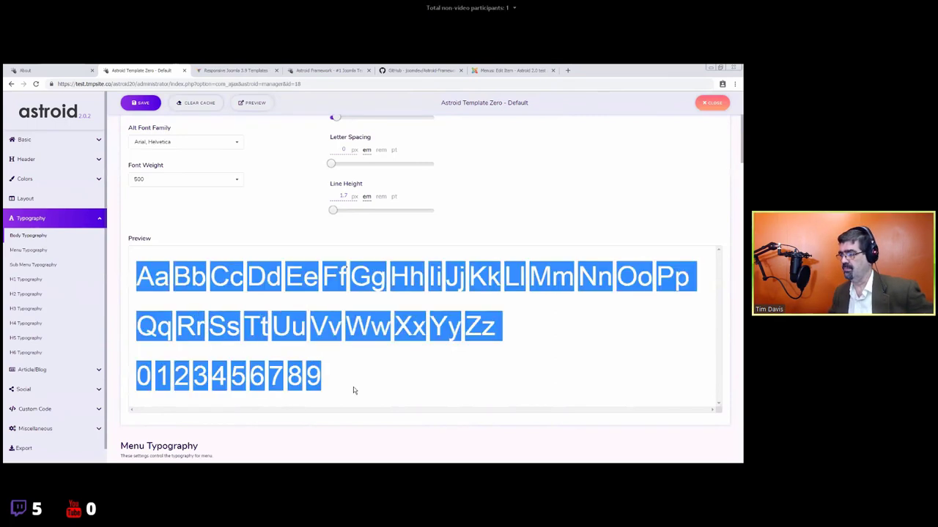
{"action": "left_click", "coordinate": [353, 390]}
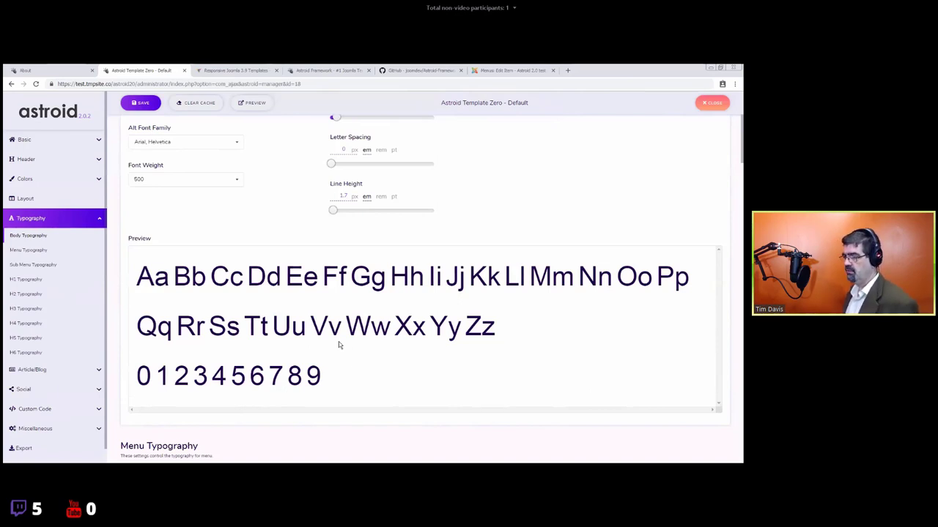
{"action": "scroll", "coordinate": [341, 345], "scroll_direction": "up", "scroll_amount": 2}
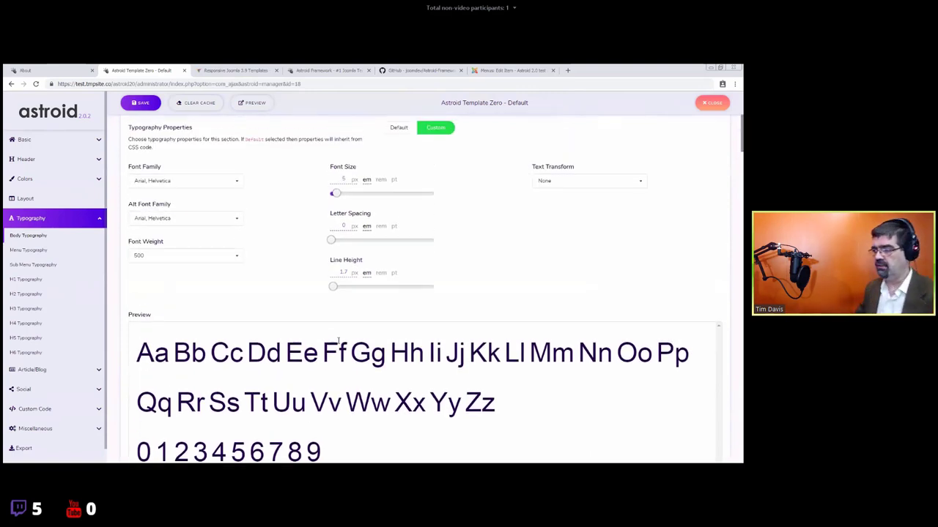
{"action": "scroll", "coordinate": [337, 342], "scroll_direction": "up", "scroll_amount": 1}
{"action": "left_click", "coordinate": [213, 219]}
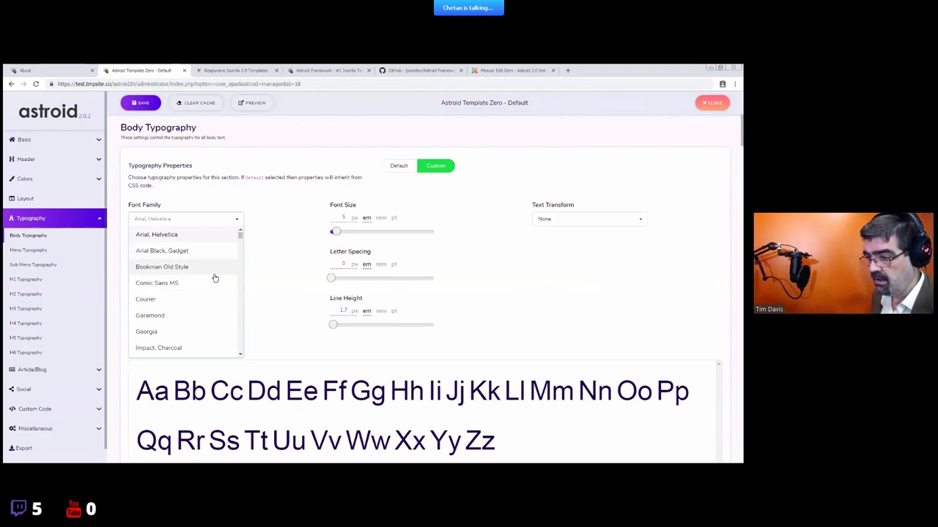
{"action": "left_click", "coordinate": [281, 251]}
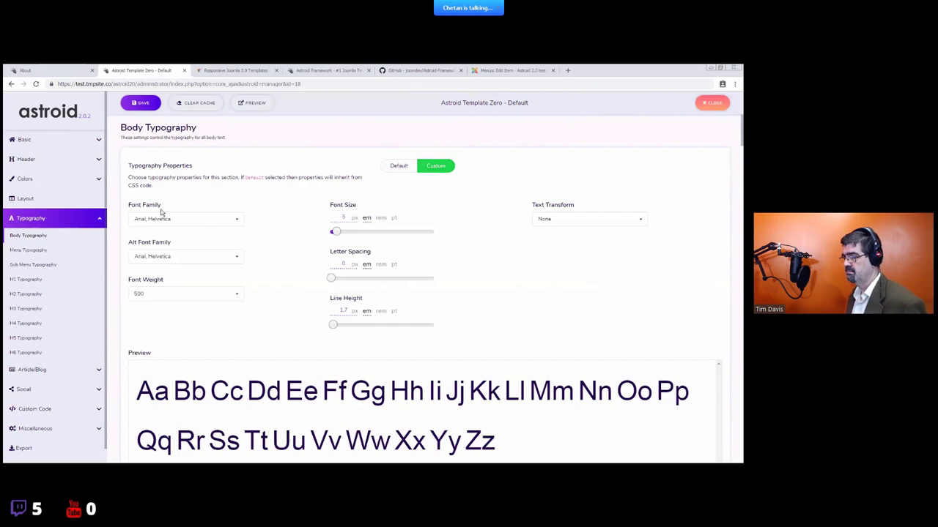
- Set the Menu, Sub Menu, H1 and H2 Typography sections to Inherit
{"action": "scroll", "coordinate": [292, 293], "scroll_direction": "down", "scroll_amount": 6}
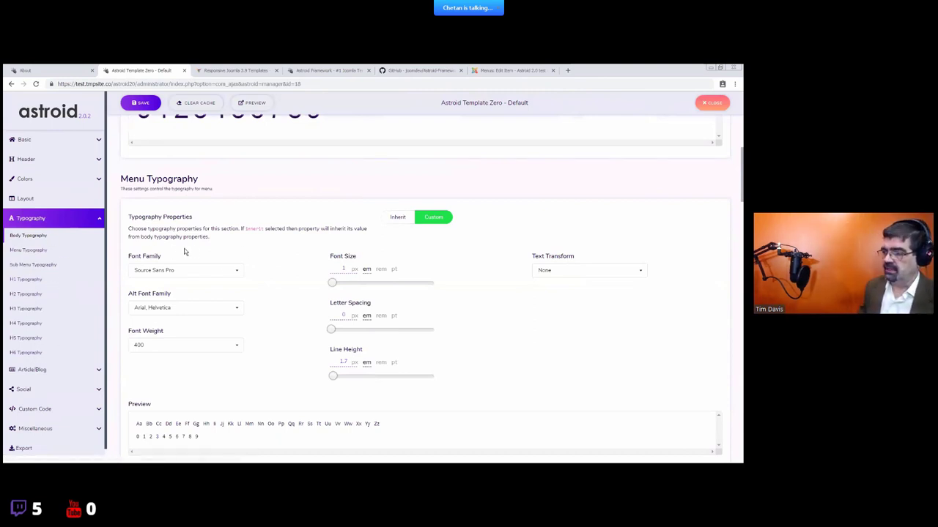
{"action": "left_click", "coordinate": [398, 218]}
{"action": "scroll", "coordinate": [389, 315], "scroll_direction": "down", "scroll_amount": 6}
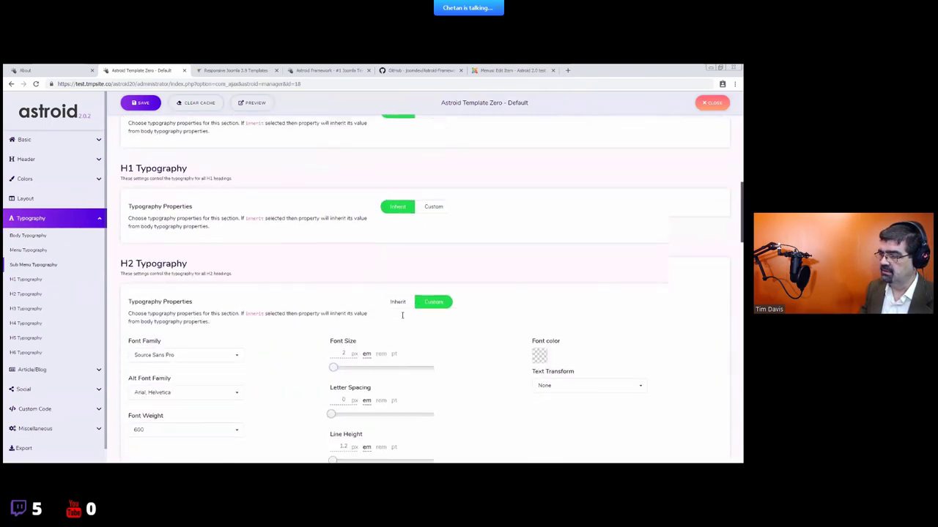
{"action": "scroll", "coordinate": [392, 202], "scroll_direction": "up", "scroll_amount": 2}
{"action": "left_click", "coordinate": [398, 192]}
{"action": "scroll", "coordinate": [414, 220], "scroll_direction": "down", "scroll_amount": 2}
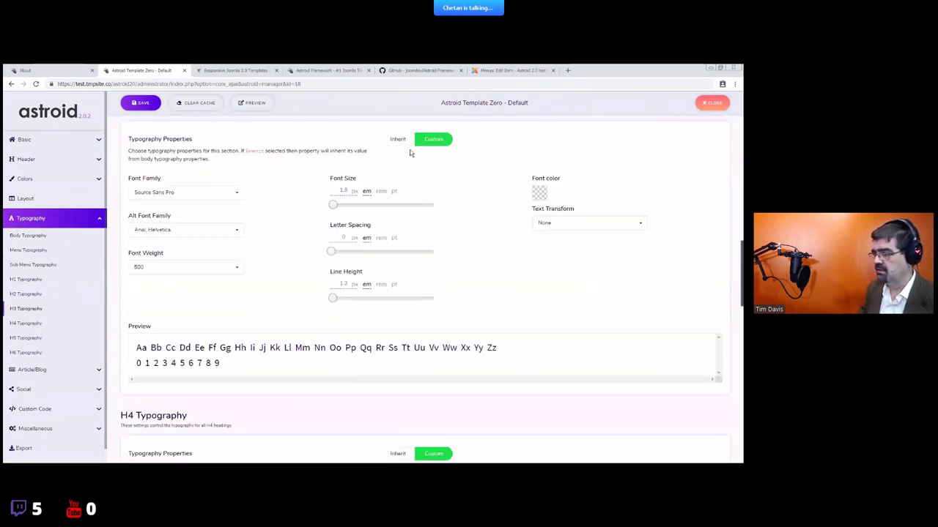
- Set the H3, H4, H5 and H6 Typography sections to Inherit
{"action": "left_click", "coordinate": [400, 142]}
{"action": "left_click", "coordinate": [391, 235]}
{"action": "scroll", "coordinate": [396, 253], "scroll_direction": "down", "scroll_amount": 3}
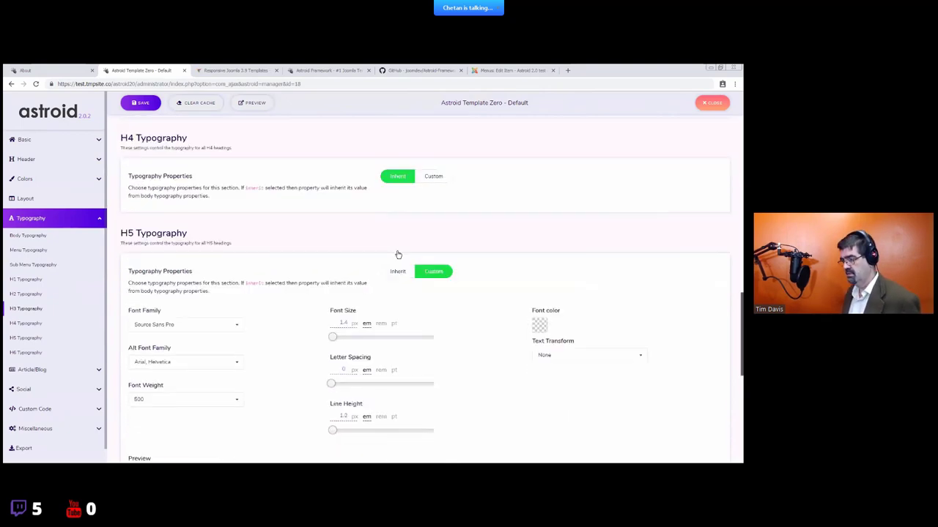
{"action": "left_click", "coordinate": [387, 253]}
{"action": "left_click", "coordinate": [397, 347]}
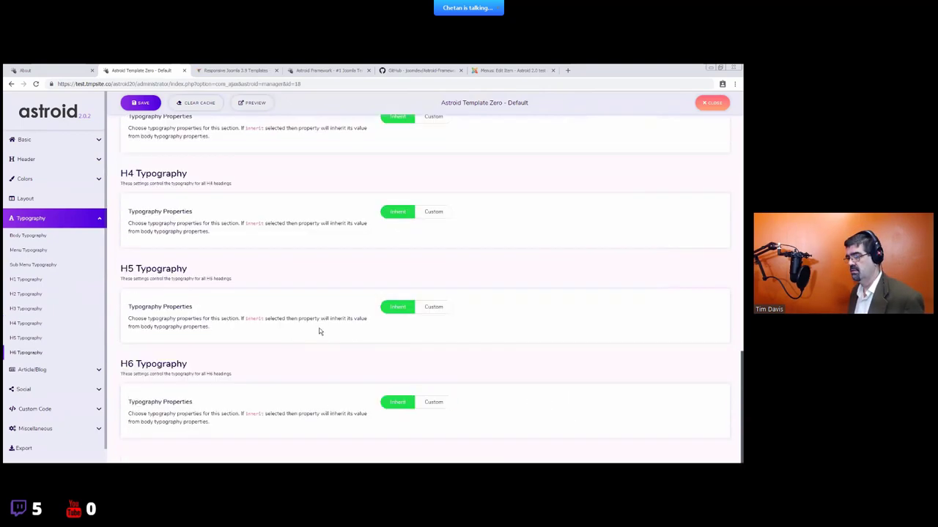
- Switch Body Typography to Default and back to Custom
{"action": "scroll", "coordinate": [352, 253], "scroll_direction": "up", "scroll_amount": 12}
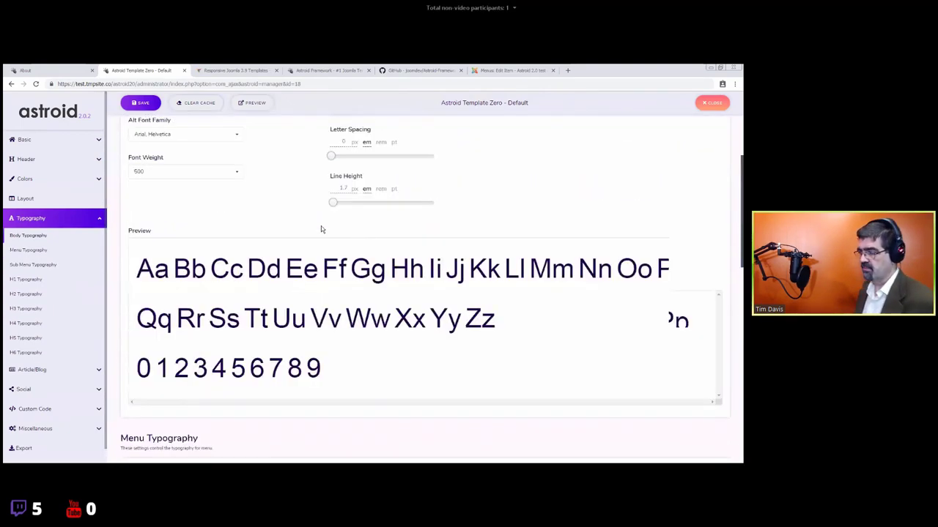
{"action": "left_click", "coordinate": [400, 170]}
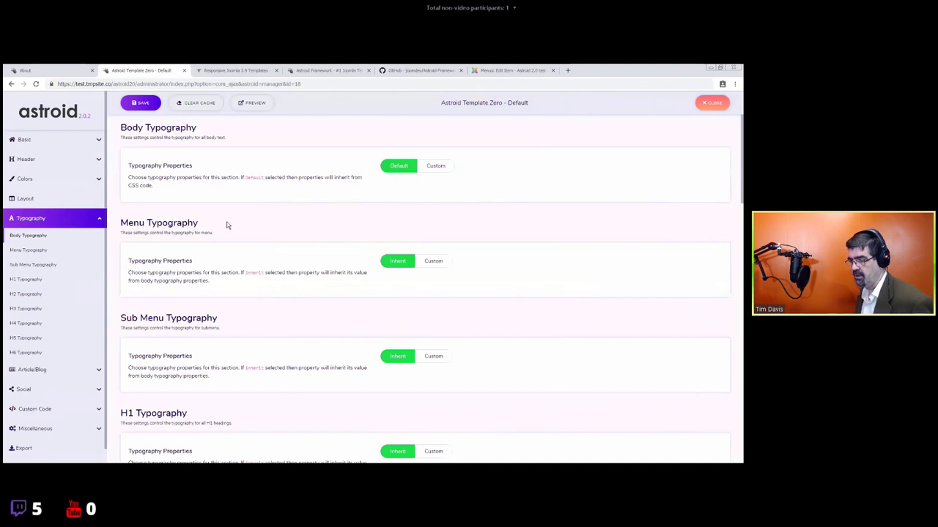
{"action": "left_click", "coordinate": [434, 167]}
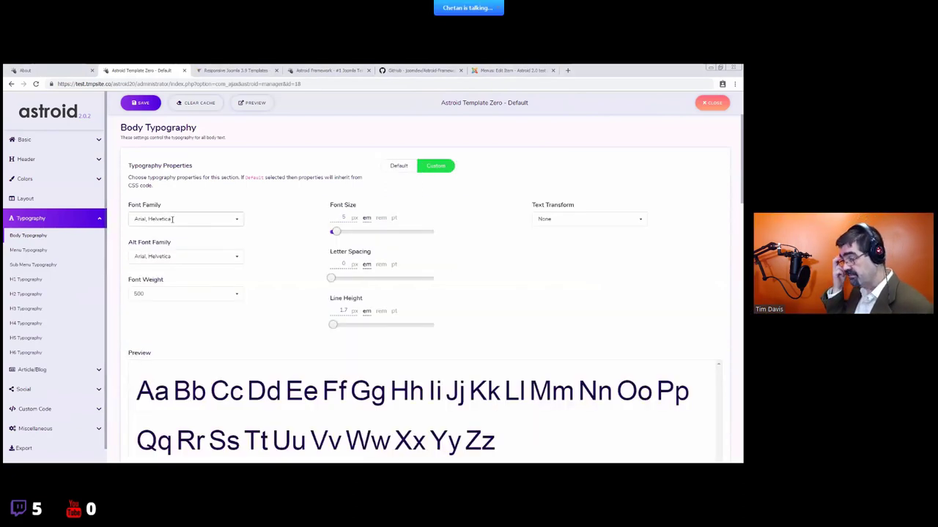
- Review the system fonts offered for the body font family, and check the Sub Menu and Menu Typography sections
{"action": "left_click", "coordinate": [171, 219]}
{"action": "left_click", "coordinate": [239, 195]}
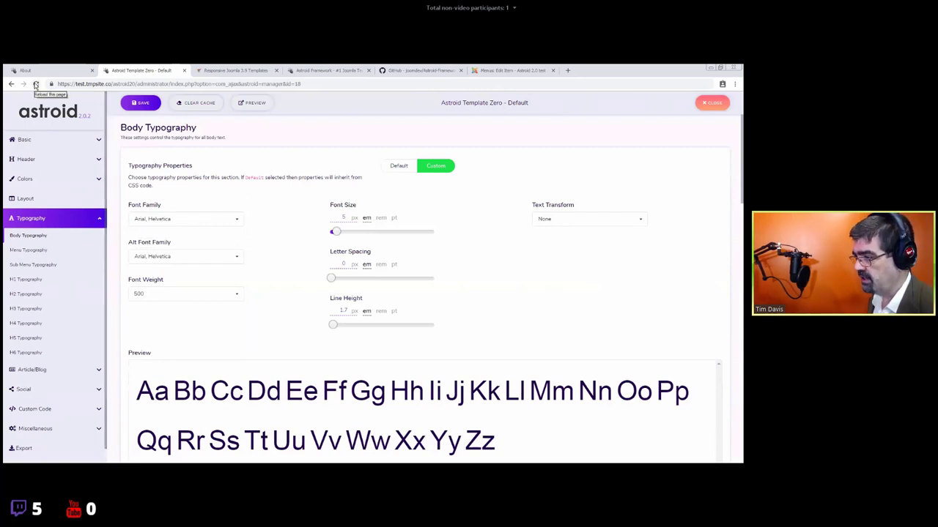
{"action": "left_click", "coordinate": [176, 218]}
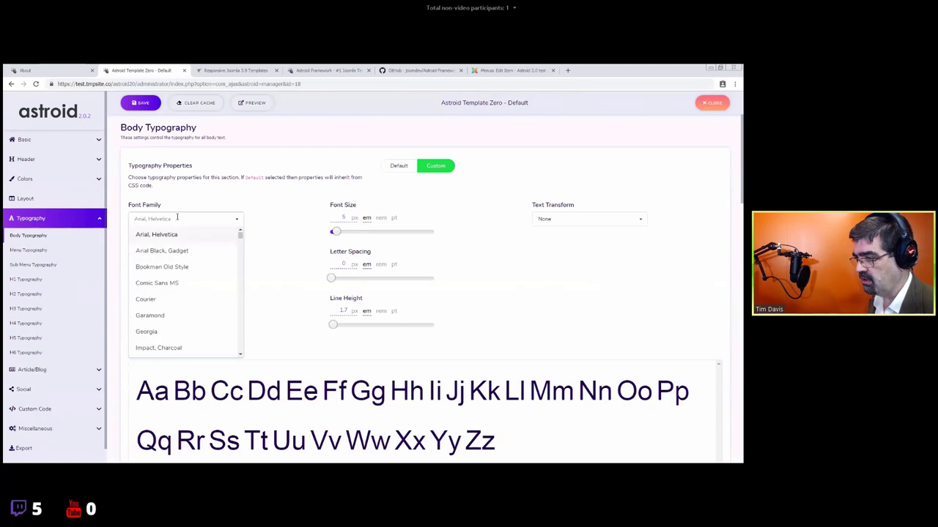
{"action": "scroll", "coordinate": [195, 252], "scroll_direction": "up", "scroll_amount": 1}
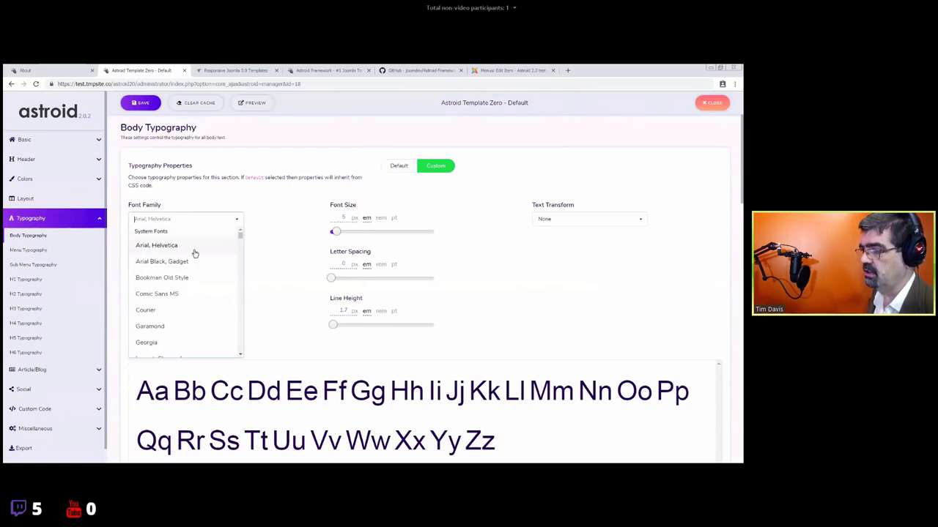
{"action": "left_click", "coordinate": [269, 241]}
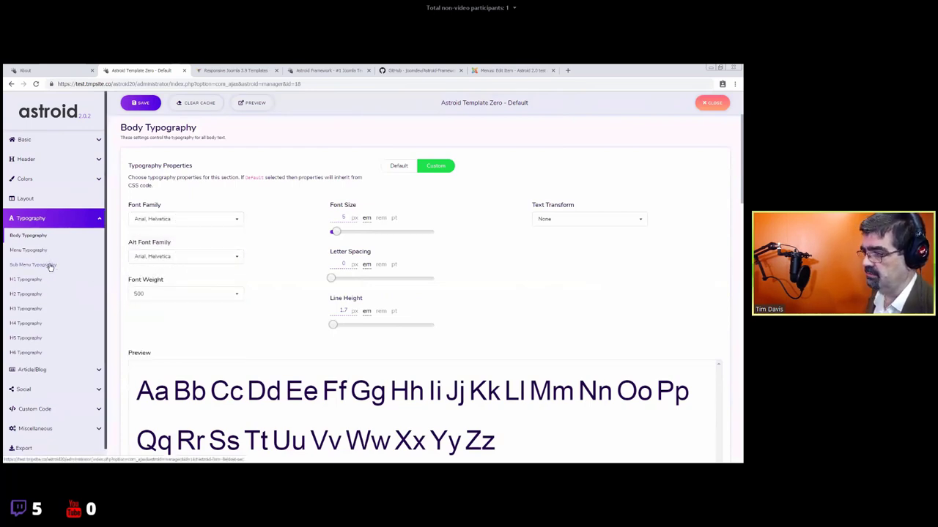
{"action": "left_click", "coordinate": [48, 265]}
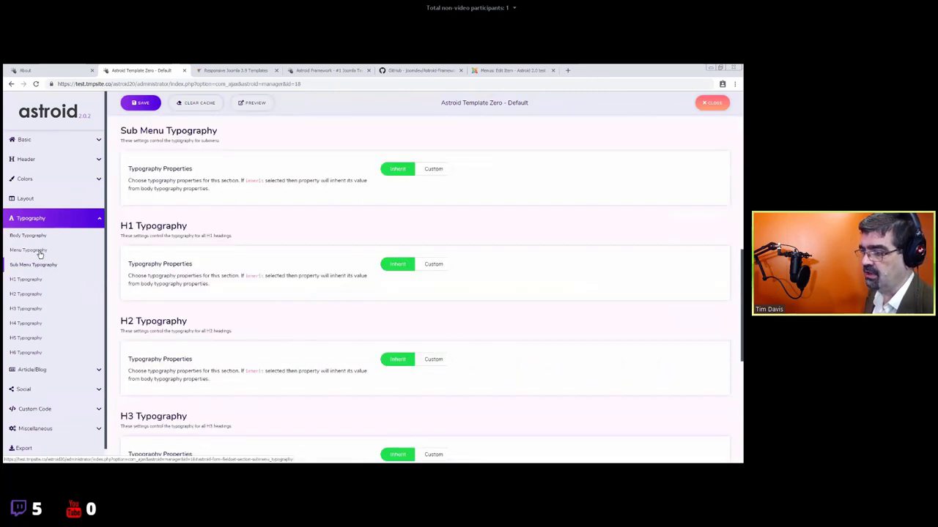
{"action": "scroll", "coordinate": [196, 244], "scroll_direction": "up", "scroll_amount": 1}
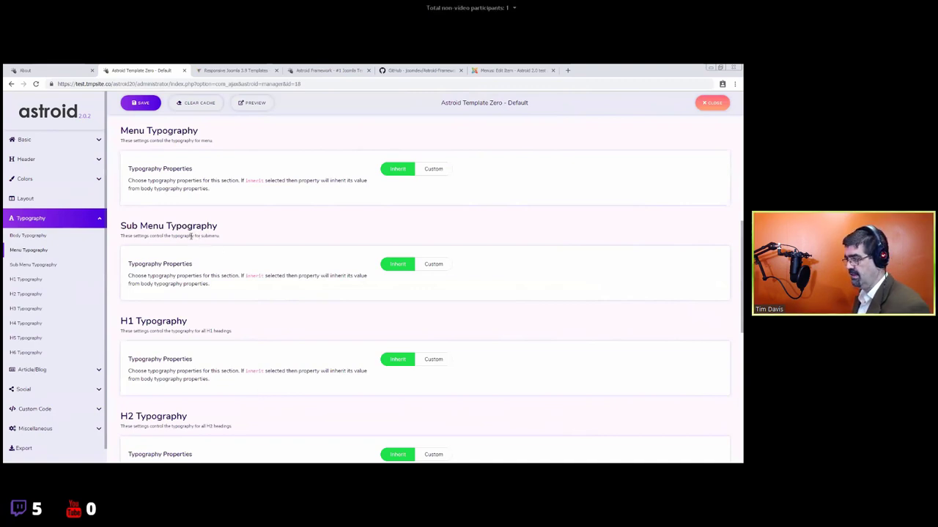
- Reload the template options page to discard the unsaved typography changes, and open the Article/Blog options
{"action": "key", "text": "F5"}
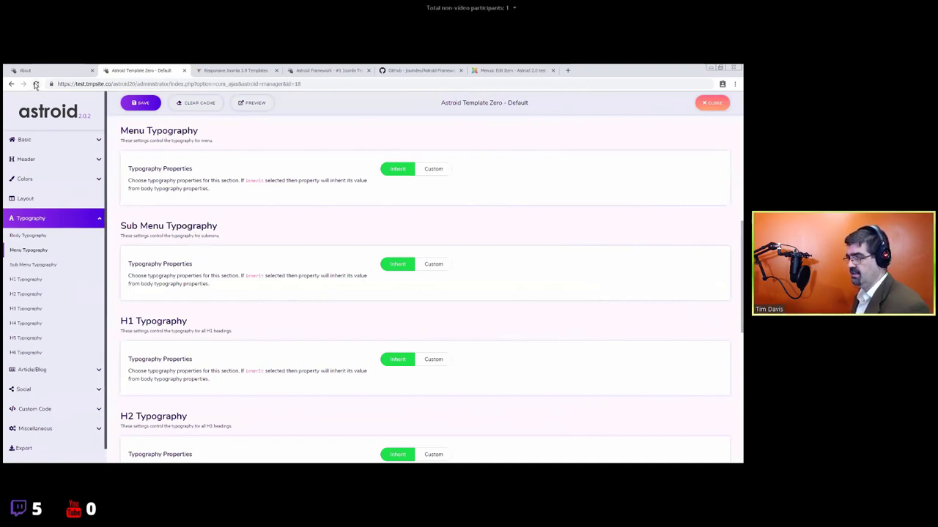
{"action": "left_click", "coordinate": [412, 138]}
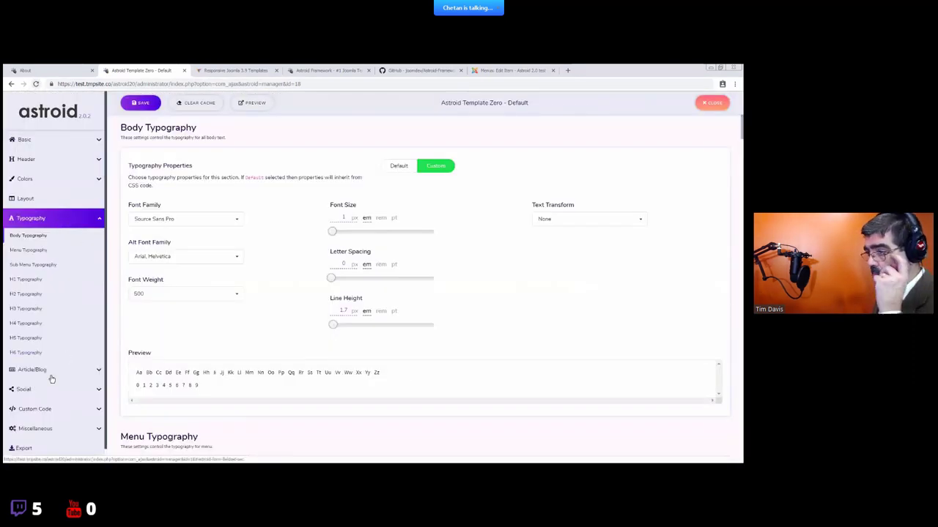
{"action": "left_click", "coordinate": [51, 371]}
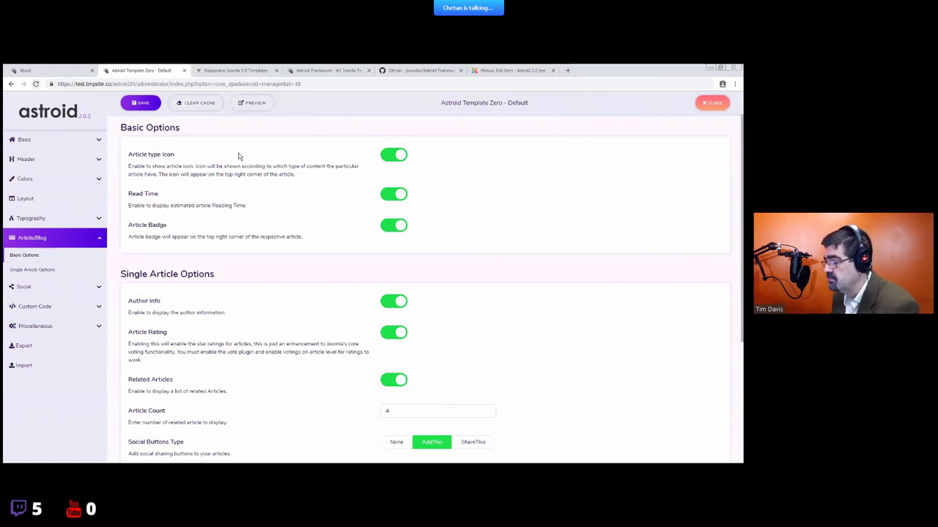
- Open the With Sidebar blog page on the live site
{"action": "left_click", "coordinate": [58, 70]}
{"action": "mouse_move", "coordinate": [417, 119]}
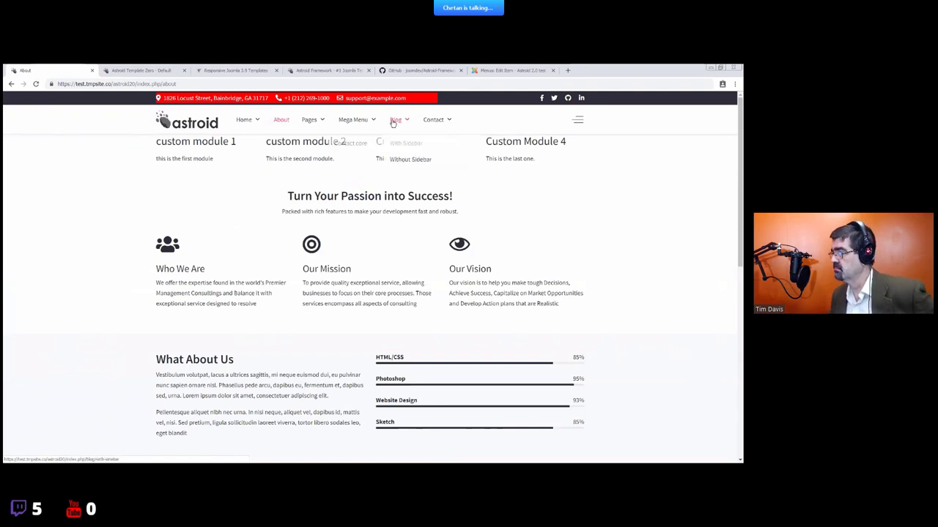
{"action": "left_click", "coordinate": [395, 120]}
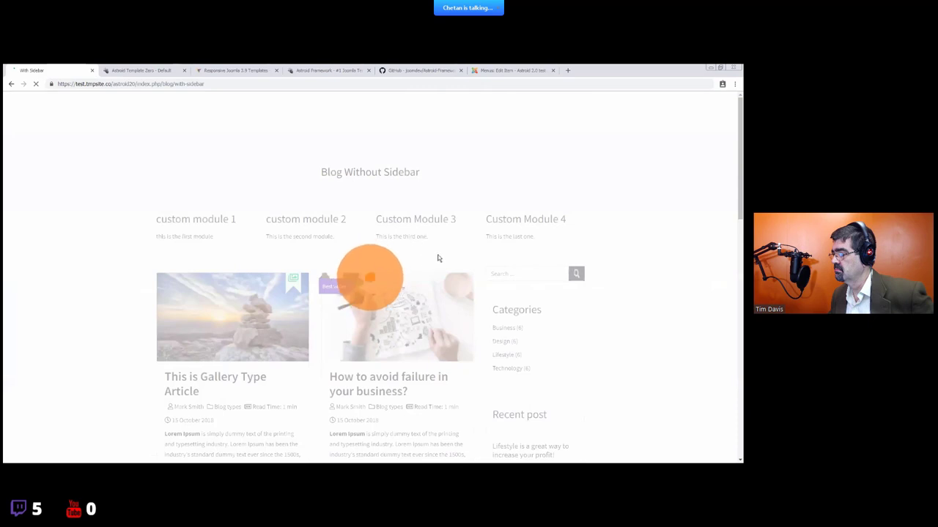
{"action": "scroll", "coordinate": [441, 258], "scroll_direction": "down", "scroll_amount": 1}
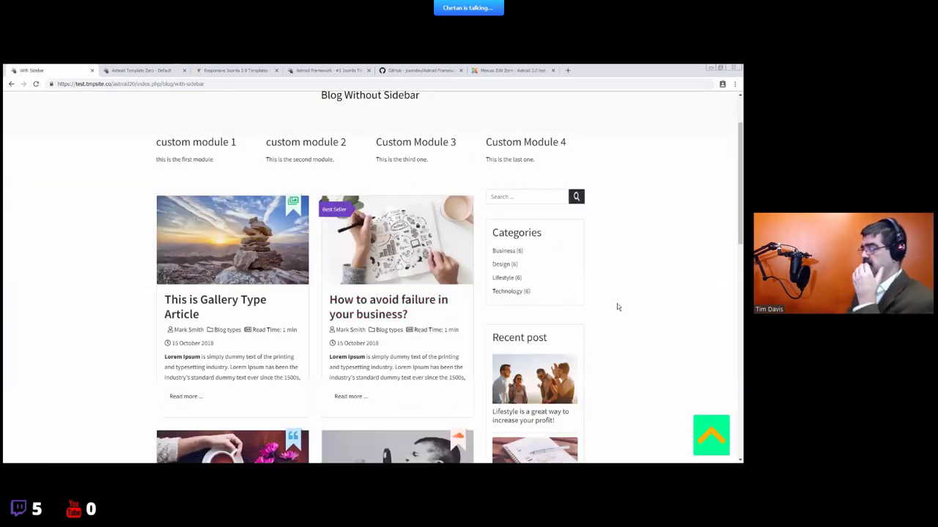
- Examine the read time, article badges and article type icons on the blog page's article cards
{"action": "scroll", "coordinate": [617, 307], "scroll_direction": "down", "scroll_amount": 2}
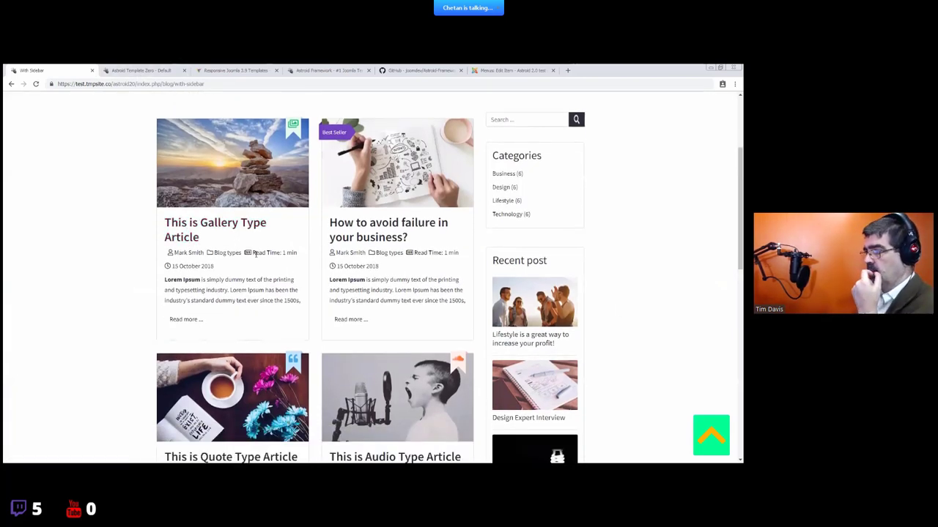
{"action": "left_click_drag", "start_coordinate": [253, 253], "coordinate": [296, 254]}
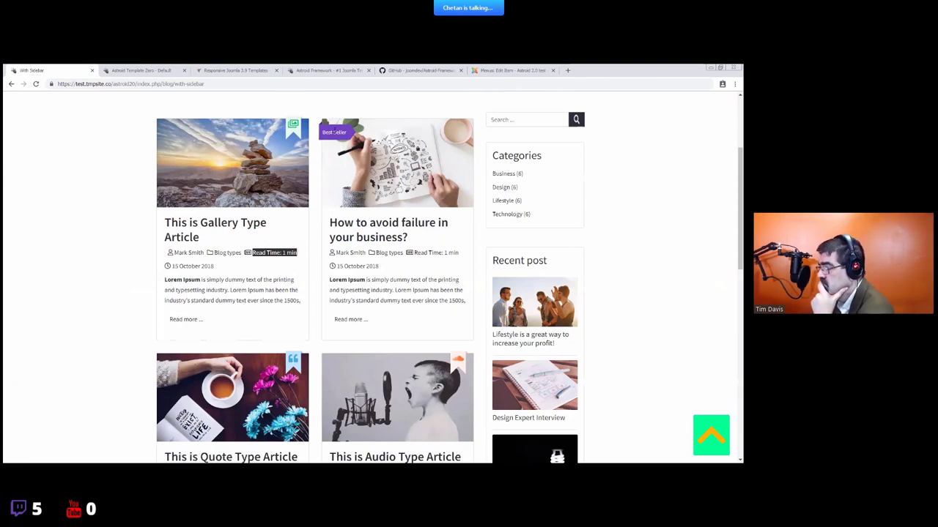
{"action": "left_click", "coordinate": [322, 136]}
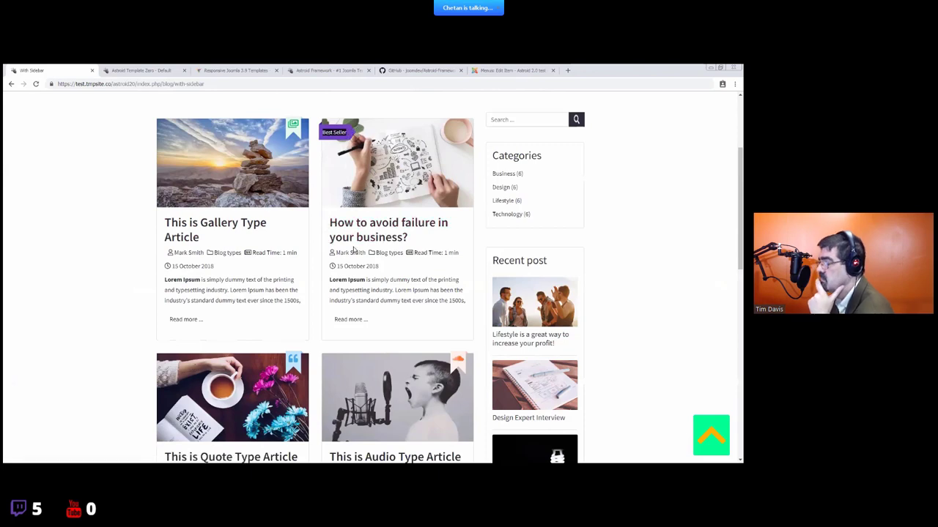
{"action": "scroll", "coordinate": [354, 251], "scroll_direction": "down", "scroll_amount": 3}
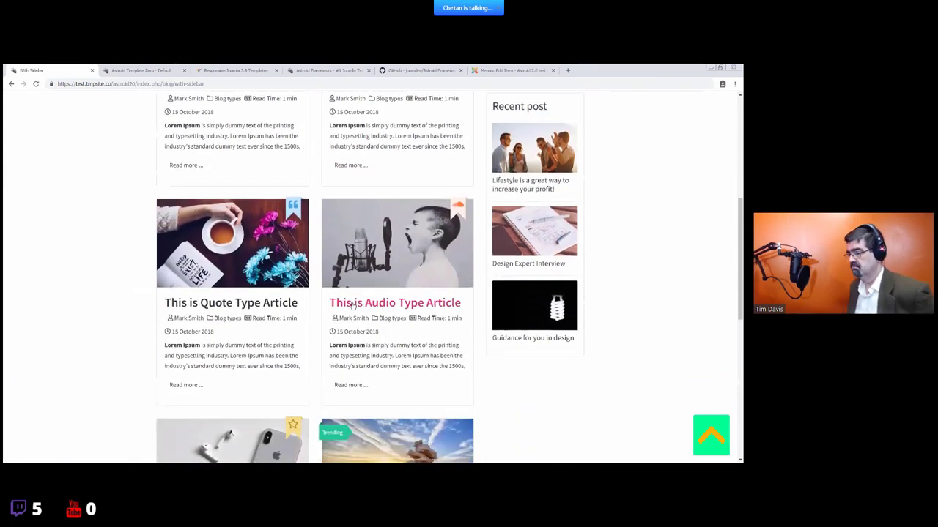
{"action": "scroll", "coordinate": [318, 306], "scroll_direction": "down", "scroll_amount": 2}
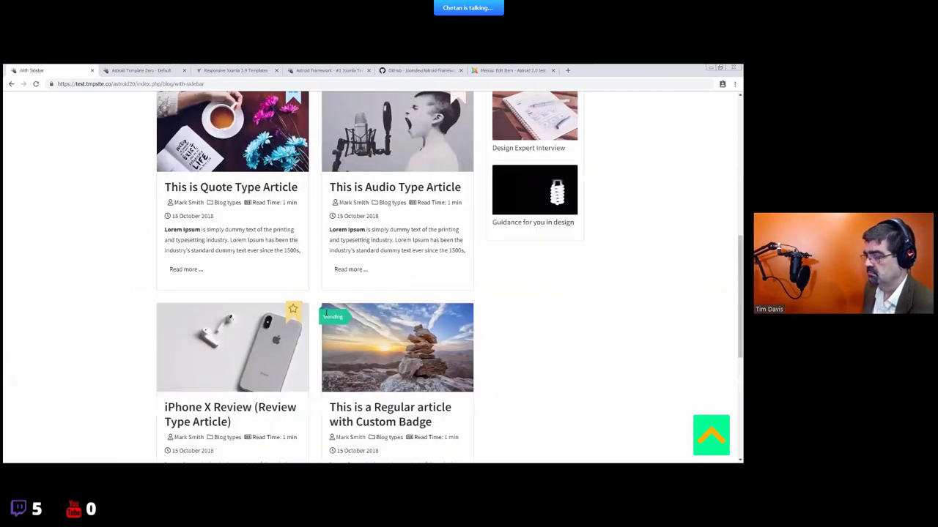
{"action": "scroll", "coordinate": [365, 285], "scroll_direction": "up", "scroll_amount": 1}
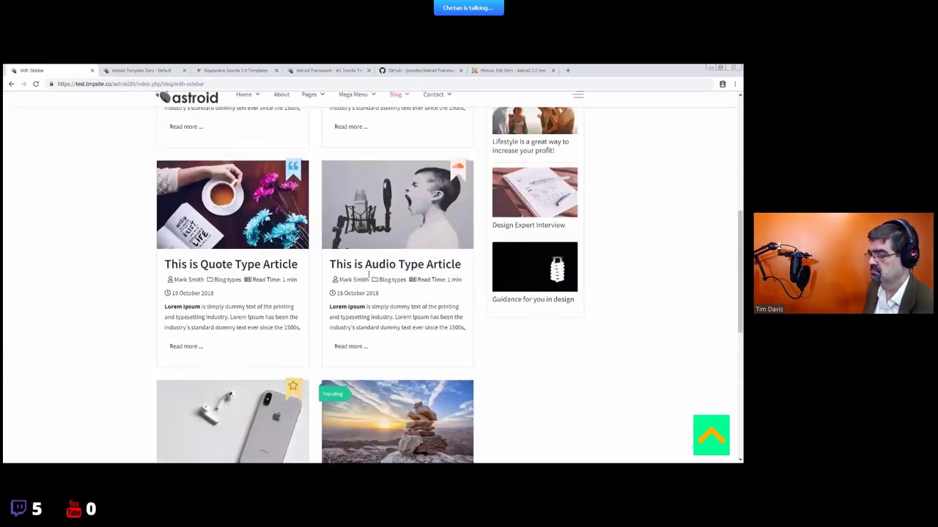
{"action": "scroll", "coordinate": [296, 298], "scroll_direction": "down", "scroll_amount": 2}
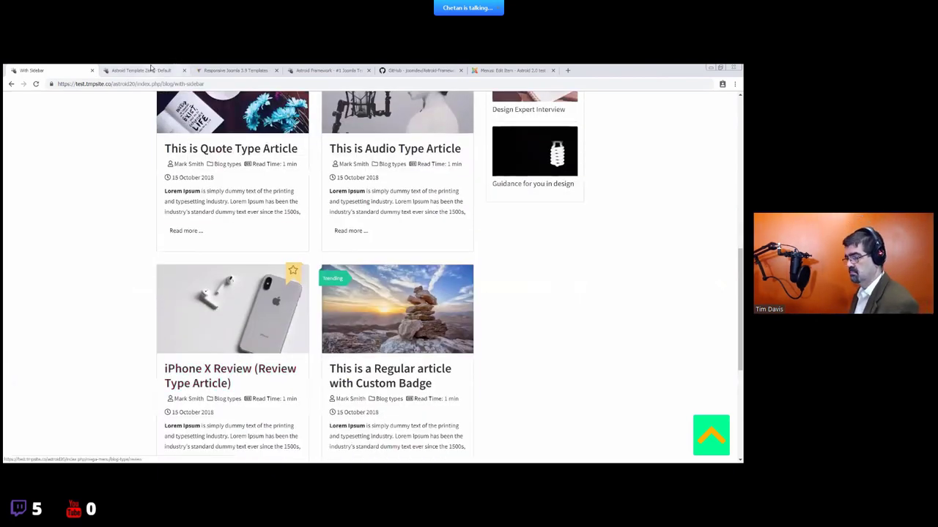
{"action": "left_click", "coordinate": [227, 70]}
{"action": "left_click", "coordinate": [154, 70]}
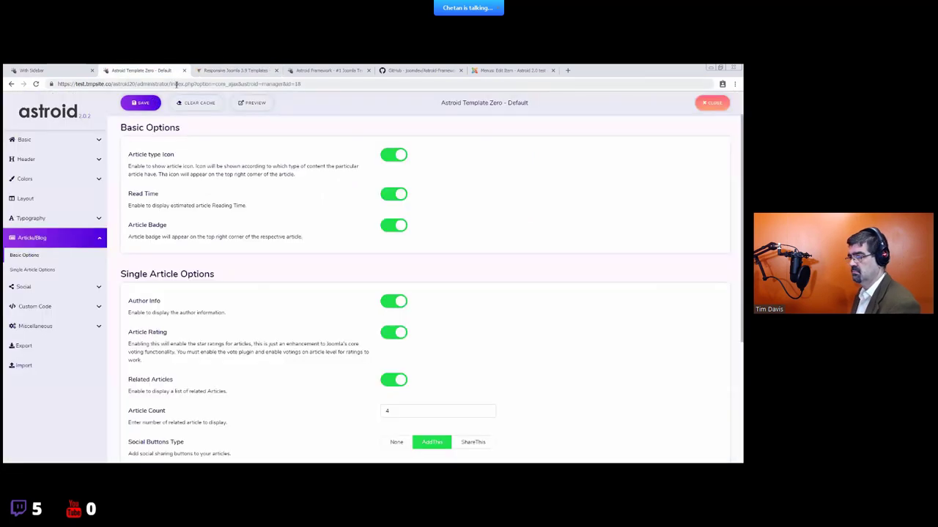
{"action": "key", "text": "ctrl+t"}
{"action": "type", "text": "https://test.tmpsite.co/astroid20/administrator/"}
{"action": "key", "text": "Return"}
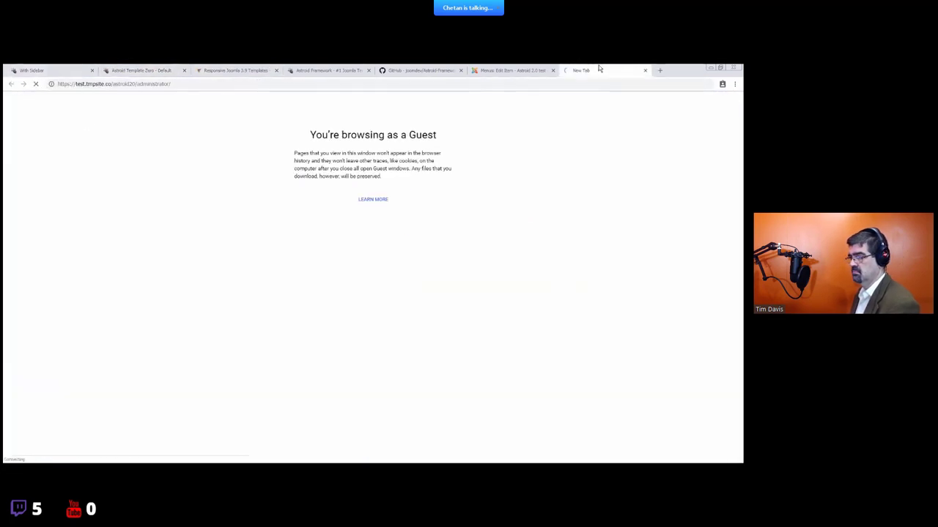
{"action": "left_click_drag", "start_coordinate": [410, 68], "coordinate": [143, 70]}
{"action": "left_click", "coordinate": [129, 97]}
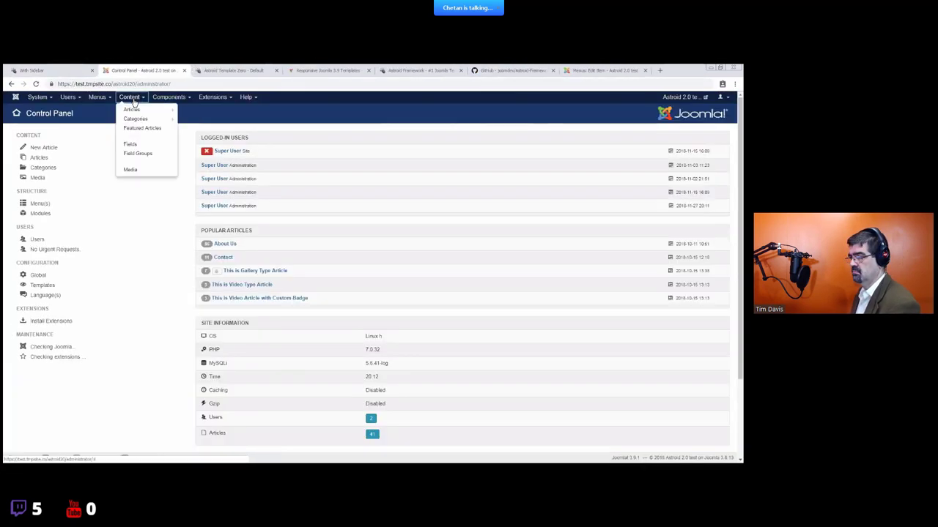
- Check in the locked "This is Gallery Type Article" and open it for editing, dismissing the error notice
{"action": "mouse_move", "coordinate": [136, 111]}
{"action": "left_click", "coordinate": [44, 71]}
{"action": "scroll", "coordinate": [216, 307], "scroll_direction": "up", "scroll_amount": 6}
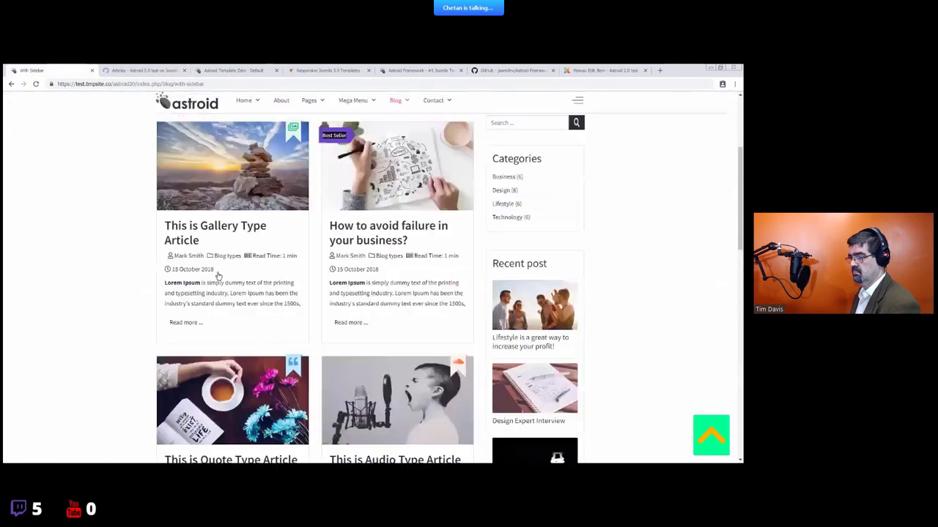
{"action": "key", "text": "ctrl+Tab"}
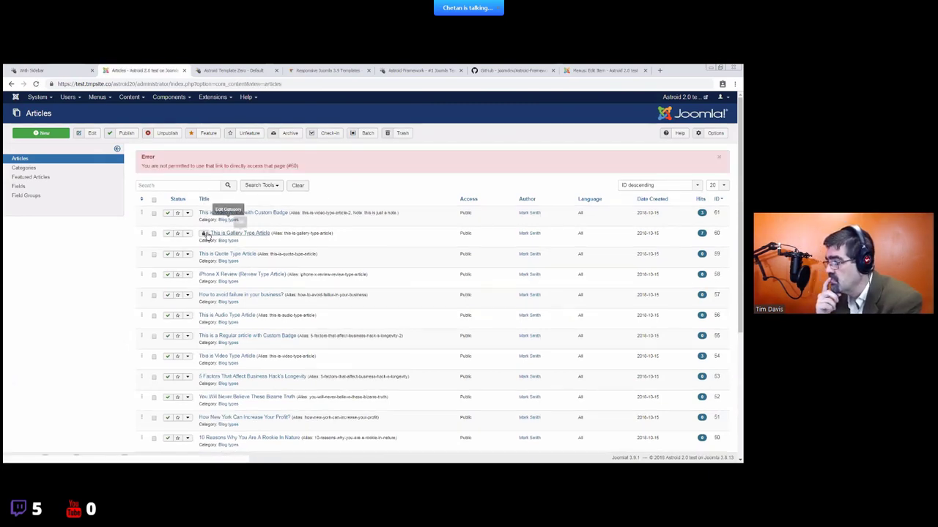
{"action": "left_click", "coordinate": [203, 233]}
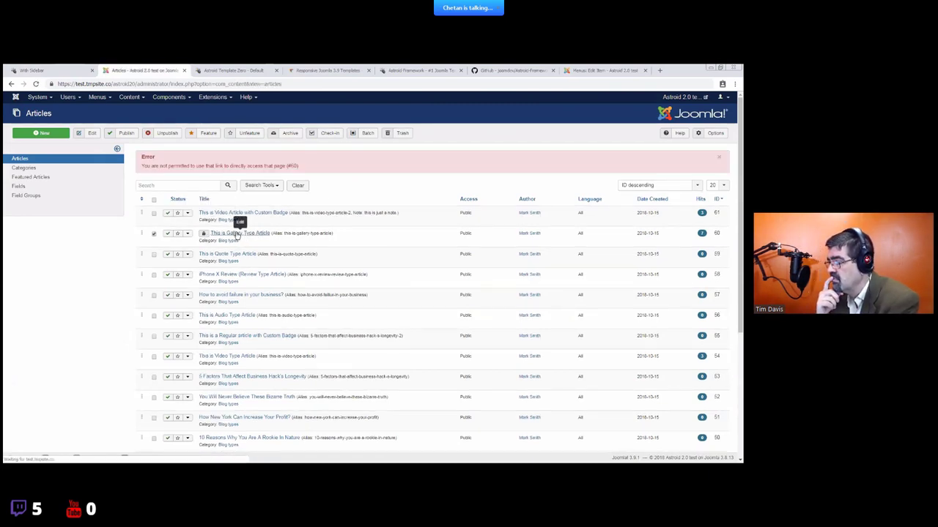
{"action": "left_click", "coordinate": [235, 233]}
{"action": "left_click", "coordinate": [719, 156]}
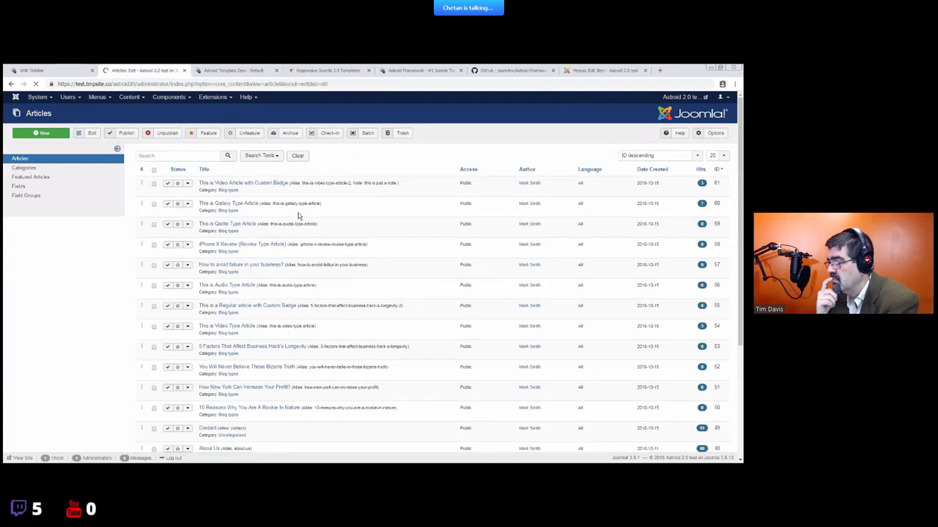
- Review the gallery article's Article Type Options and Blog Options
{"action": "left_click", "coordinate": [159, 182]}
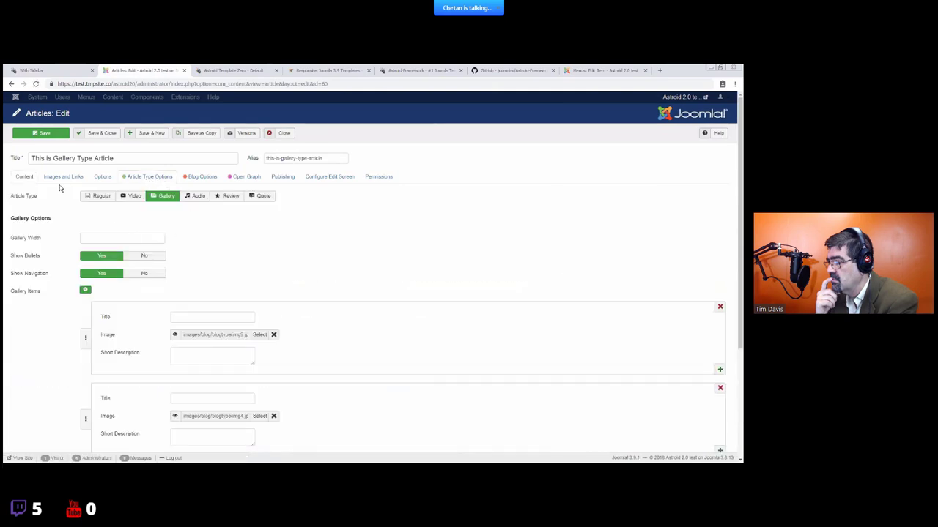
{"action": "left_click", "coordinate": [194, 176]}
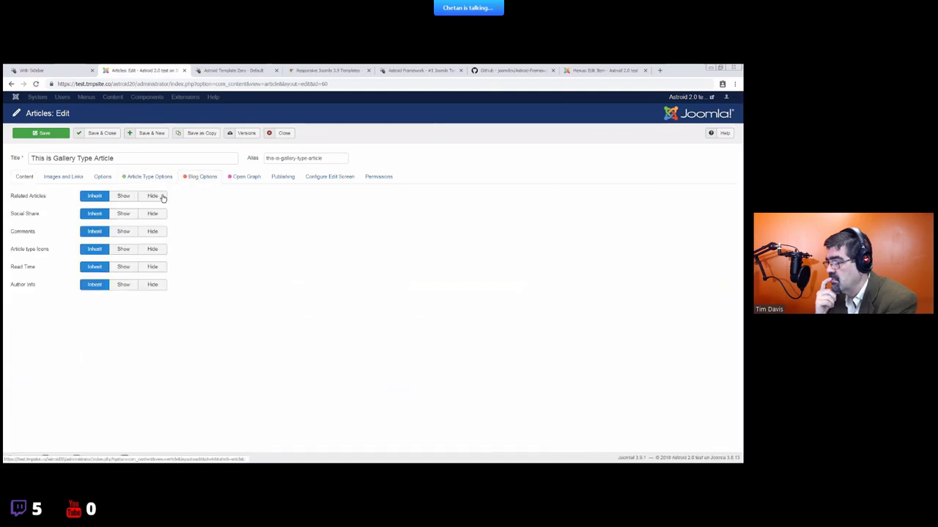
{"action": "left_click", "coordinate": [145, 179]}
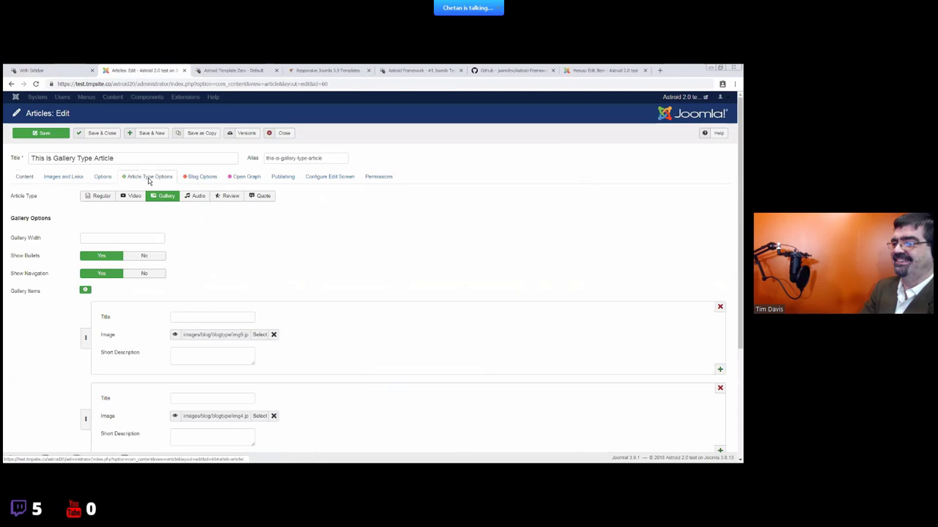
- Switch the article type to Regular and Video to show their settings, and set it back to Gallery
{"action": "left_click", "coordinate": [103, 197]}
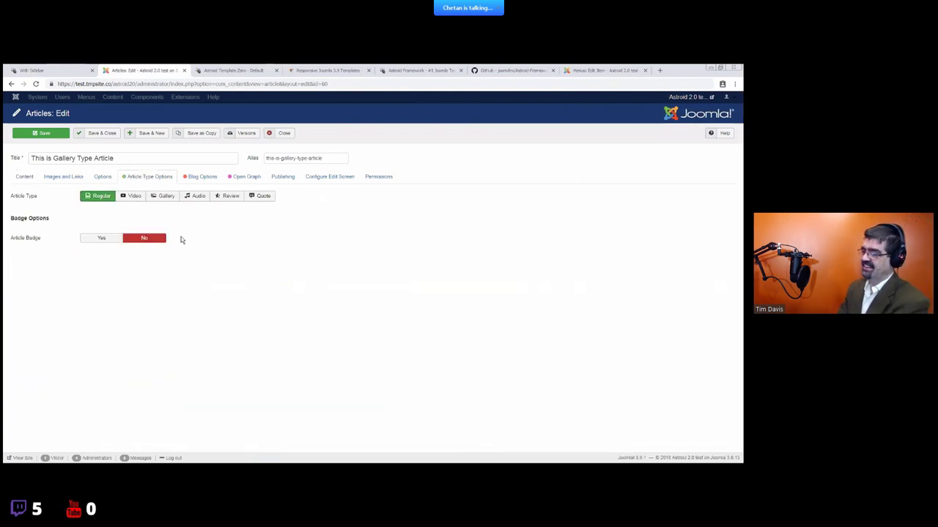
{"action": "left_click", "coordinate": [133, 196]}
{"action": "left_click", "coordinate": [113, 256]}
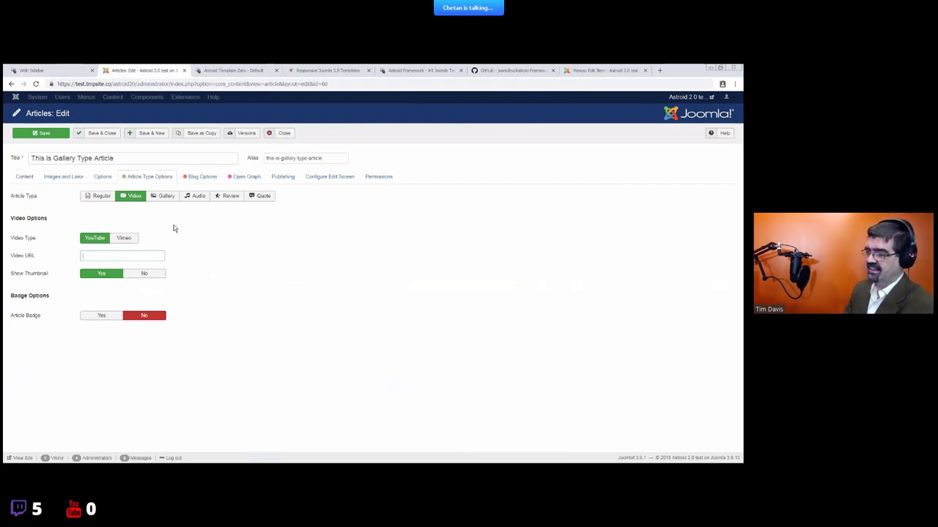
{"action": "left_click", "coordinate": [164, 198]}
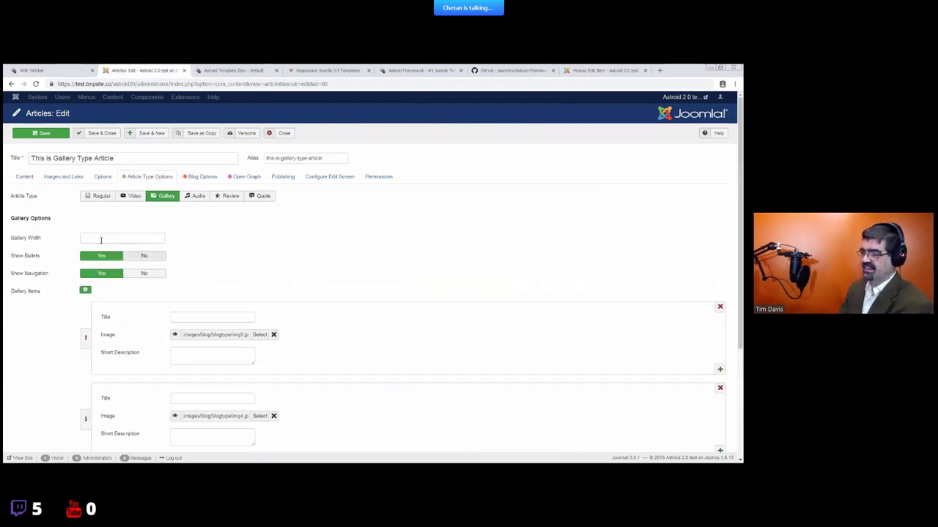
- Open "This is Gallery Type Article" on the live site and switch between its gallery images with the bullets
{"action": "left_click", "coordinate": [44, 71]}
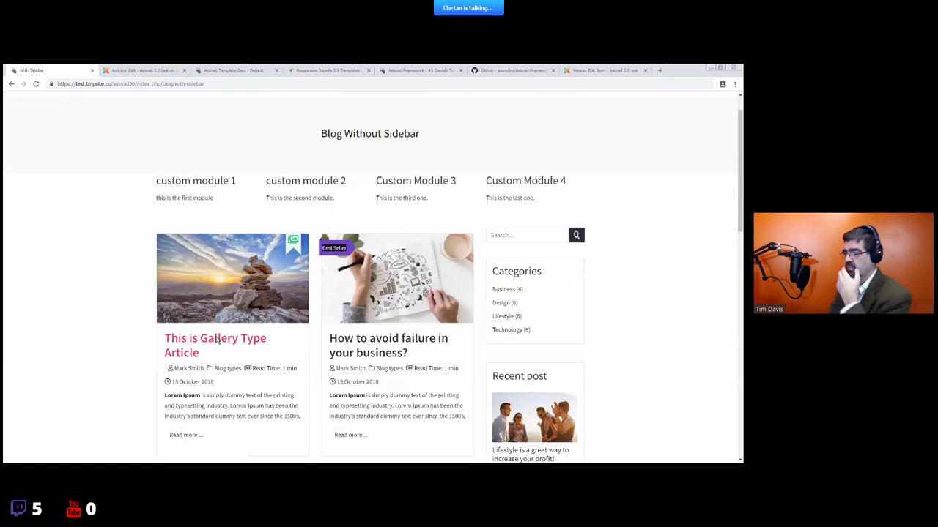
{"action": "left_click", "coordinate": [199, 355]}
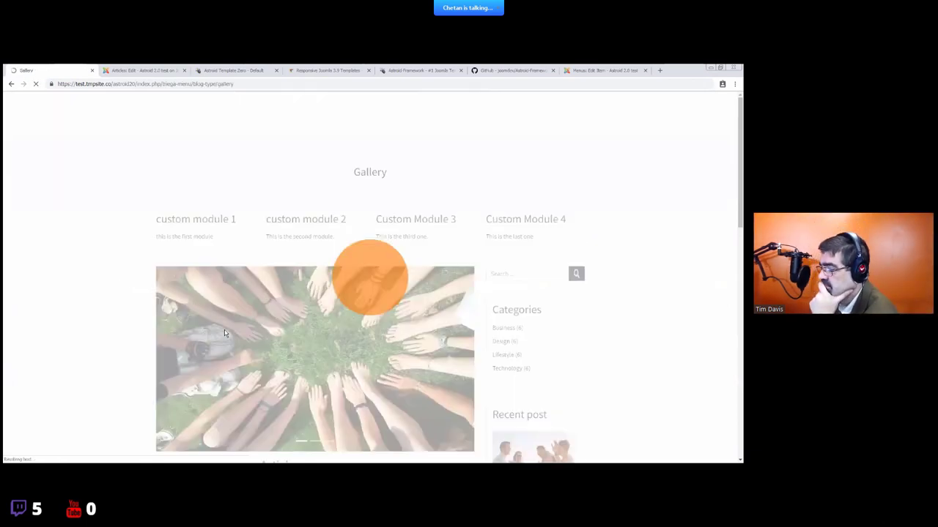
{"action": "scroll", "coordinate": [335, 299], "scroll_direction": "down", "scroll_amount": 2}
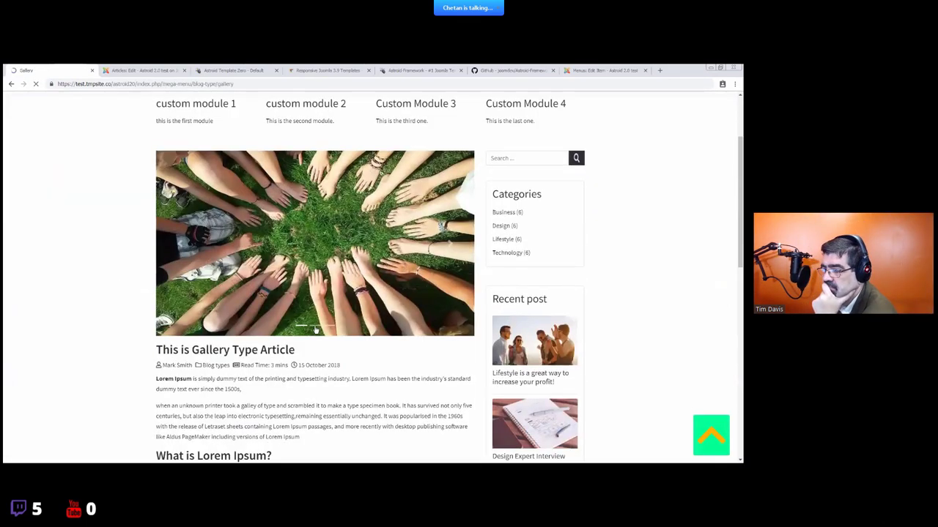
{"action": "left_click", "coordinate": [331, 329]}
{"action": "left_click", "coordinate": [303, 328]}
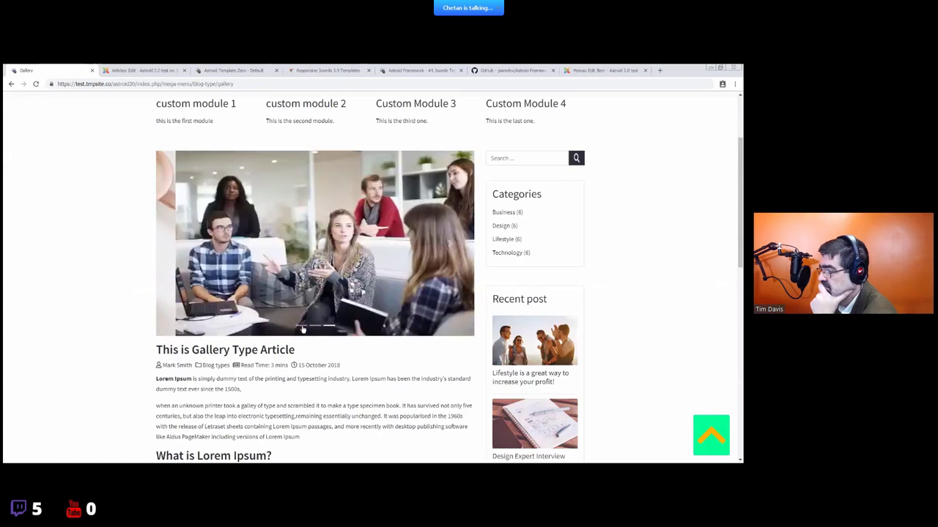
{"action": "left_click", "coordinate": [302, 329]}
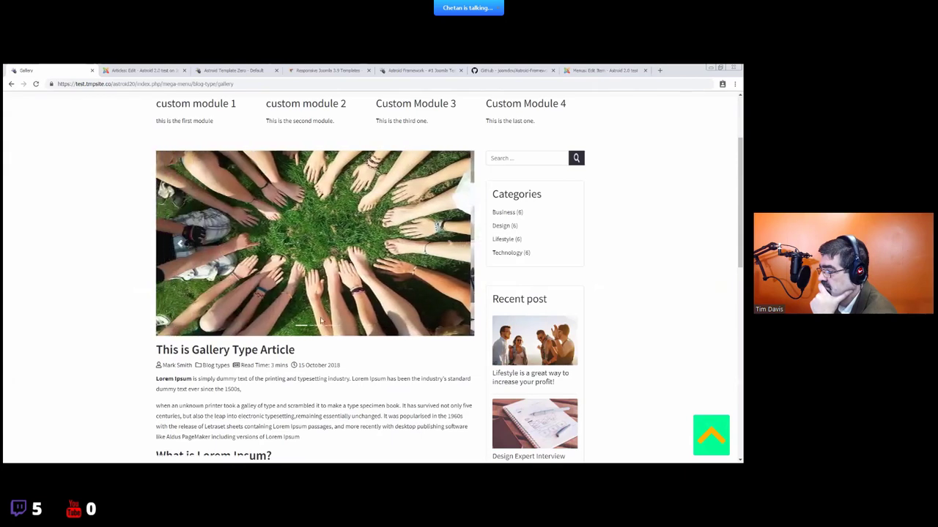
- Compare the Show Bullets and Show Navigation options in the article editor with the live gallery, stepping backward and forward through its images
{"action": "left_click", "coordinate": [136, 70]}
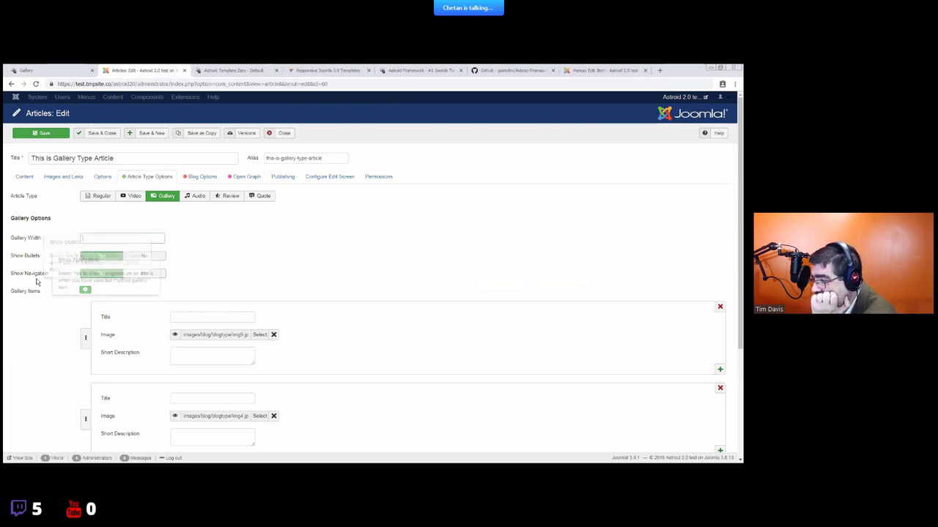
{"action": "left_click", "coordinate": [27, 70]}
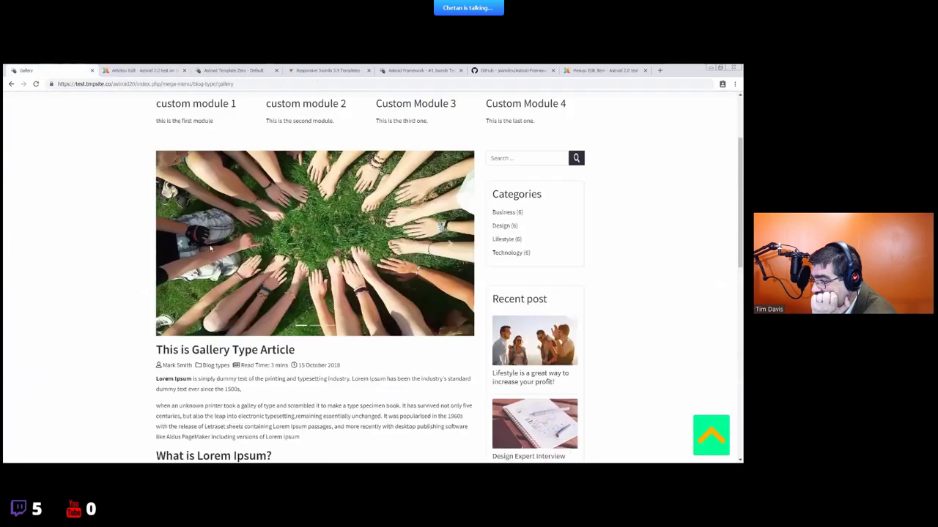
{"action": "left_click", "coordinate": [182, 247]}
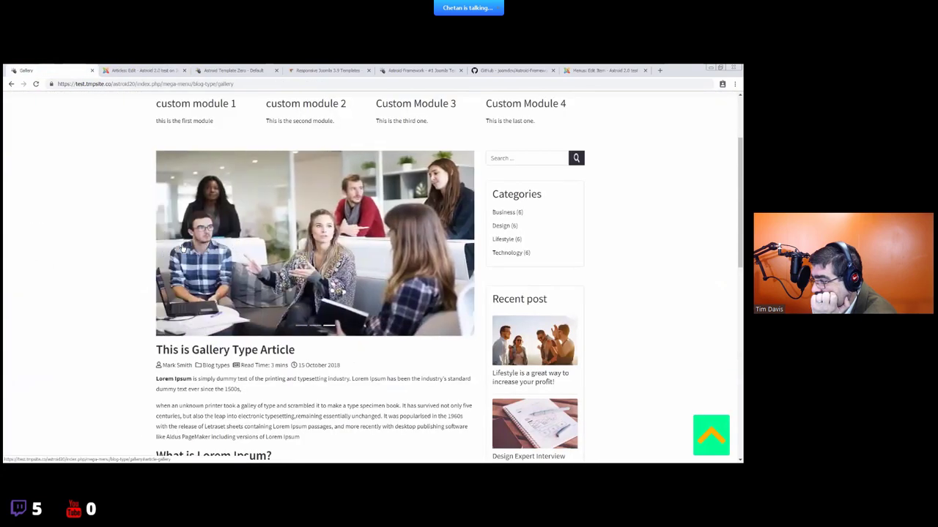
{"action": "left_click", "coordinate": [183, 247]}
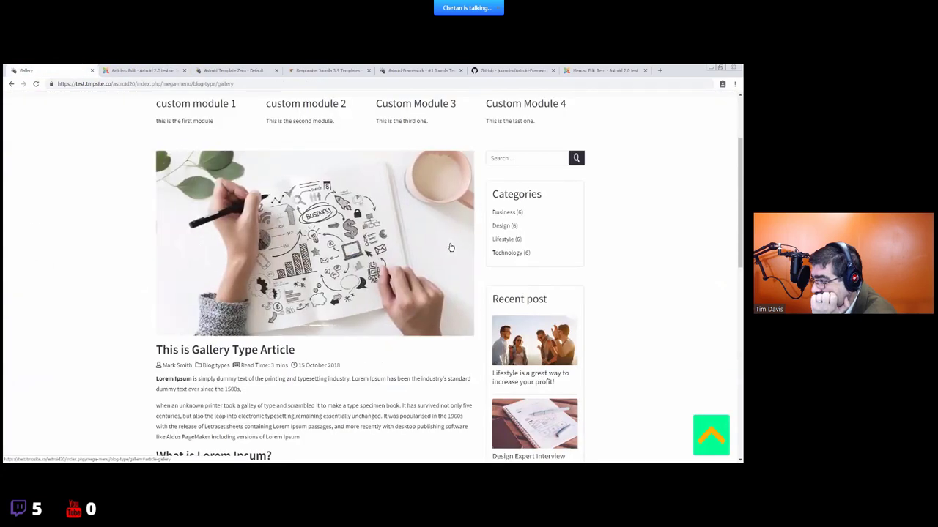
{"action": "left_click", "coordinate": [450, 247]}
{"action": "left_click", "coordinate": [451, 247]}
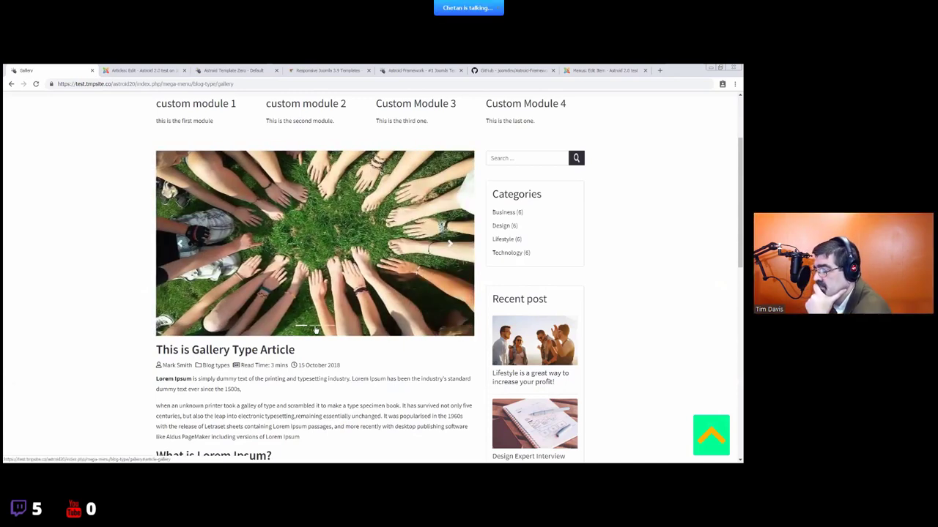
{"action": "left_click", "coordinate": [143, 70]}
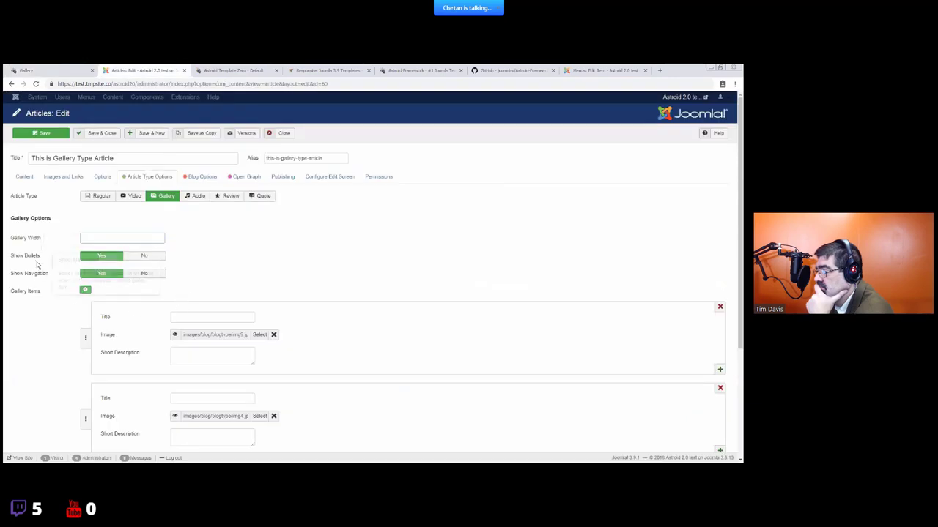
{"action": "mouse_move", "coordinate": [32, 262]}
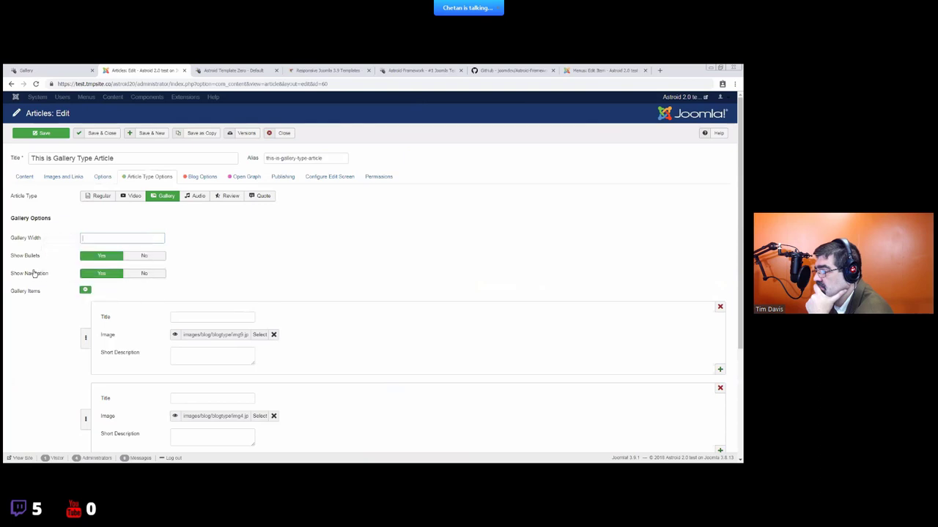
- Review the gallery article's navigation setting, Gallery Items, Show Thumbnail and Badge Options alongside the live gallery
{"action": "mouse_move", "coordinate": [36, 278]}
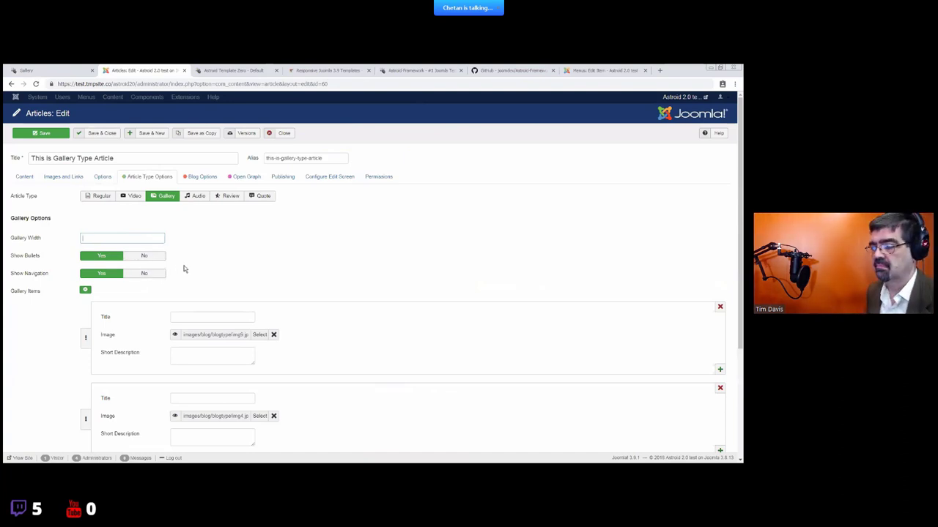
{"action": "scroll", "coordinate": [183, 268], "scroll_direction": "down", "scroll_amount": 1}
{"action": "scroll", "coordinate": [117, 267], "scroll_direction": "down", "scroll_amount": 1}
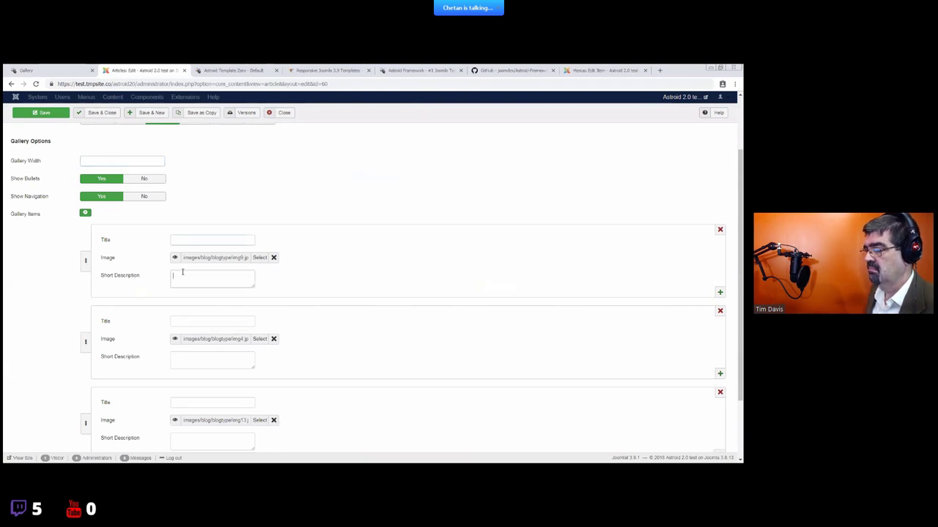
{"action": "key", "text": "ctrl+shift+Tab"}
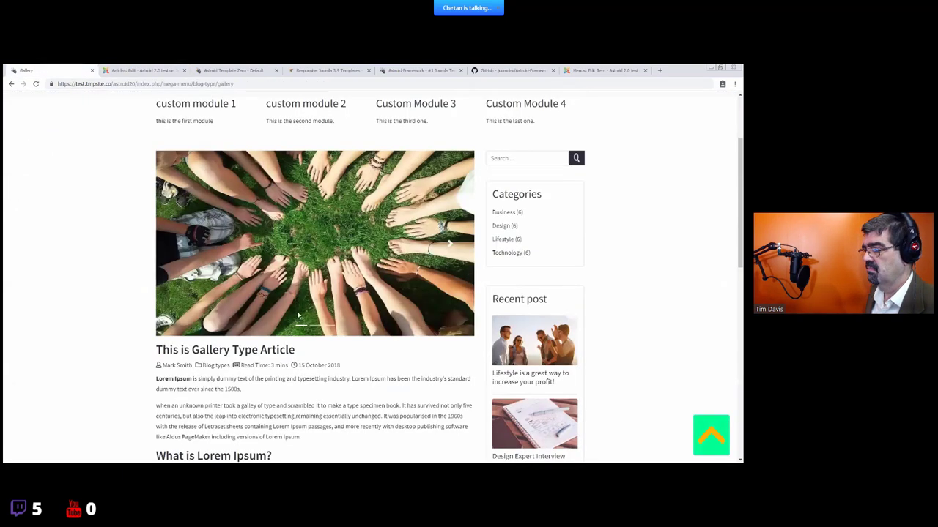
{"action": "left_click", "coordinate": [141, 70]}
{"action": "scroll", "coordinate": [198, 278], "scroll_direction": "down", "scroll_amount": 2}
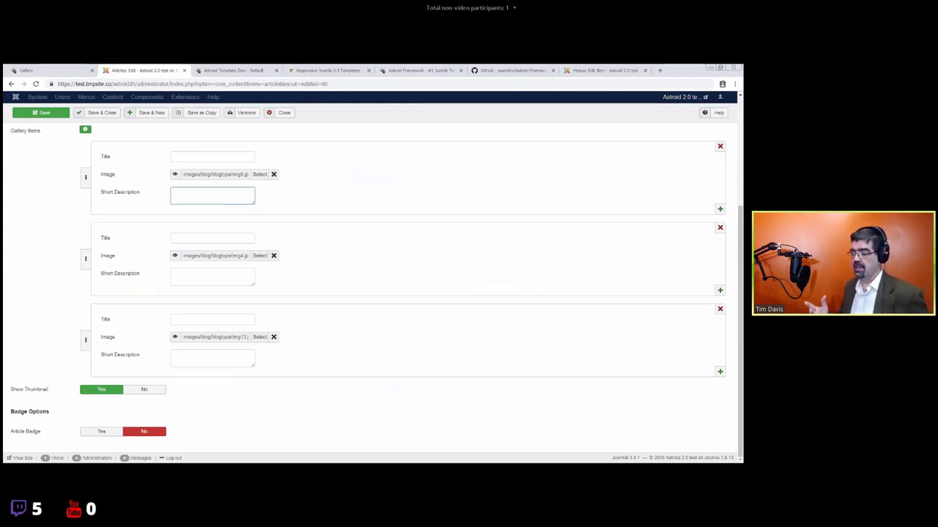
{"action": "key", "text": "alt+Tab"}
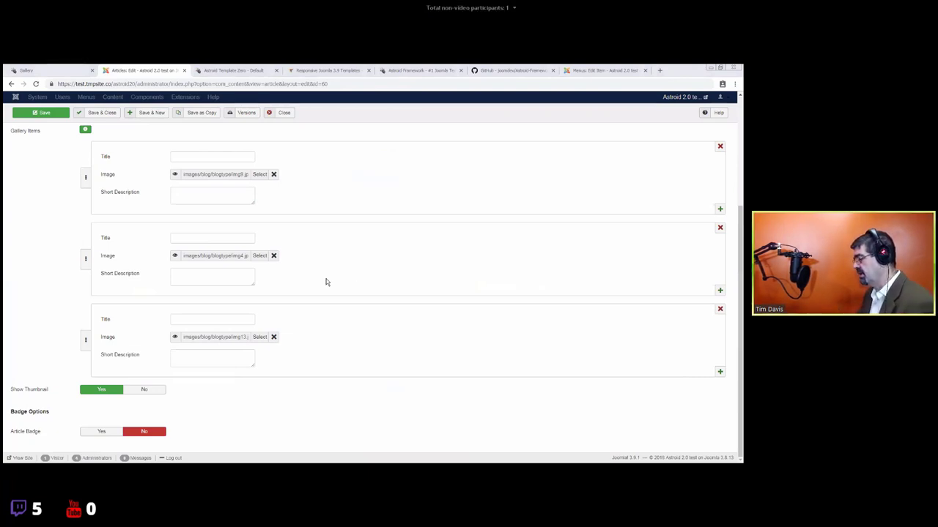
{"action": "scroll", "coordinate": [326, 282], "scroll_direction": "up", "scroll_amount": 2}
{"action": "scroll", "coordinate": [327, 282], "scroll_direction": "up", "scroll_amount": 1}
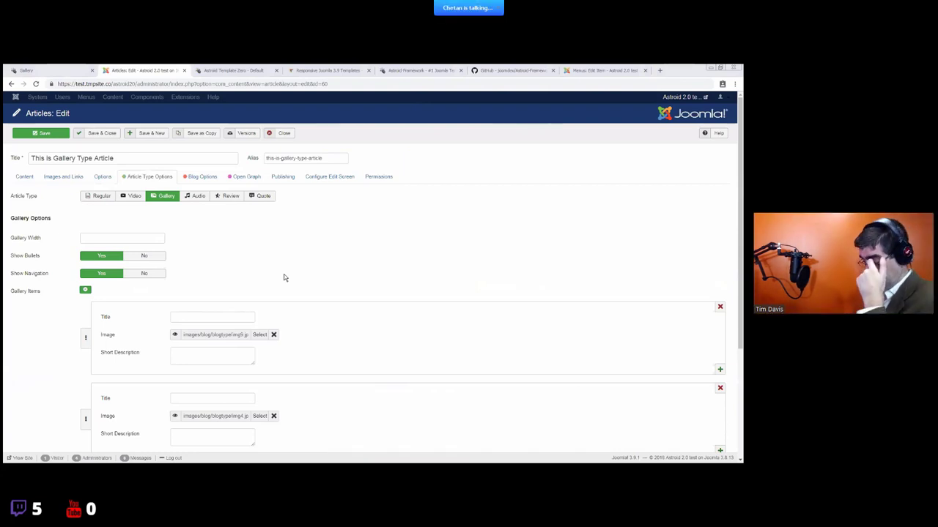
- Examine the live gallery article's details, highlighting its publication date, and bring its gallery back to the first image
{"action": "left_click", "coordinate": [66, 70]}
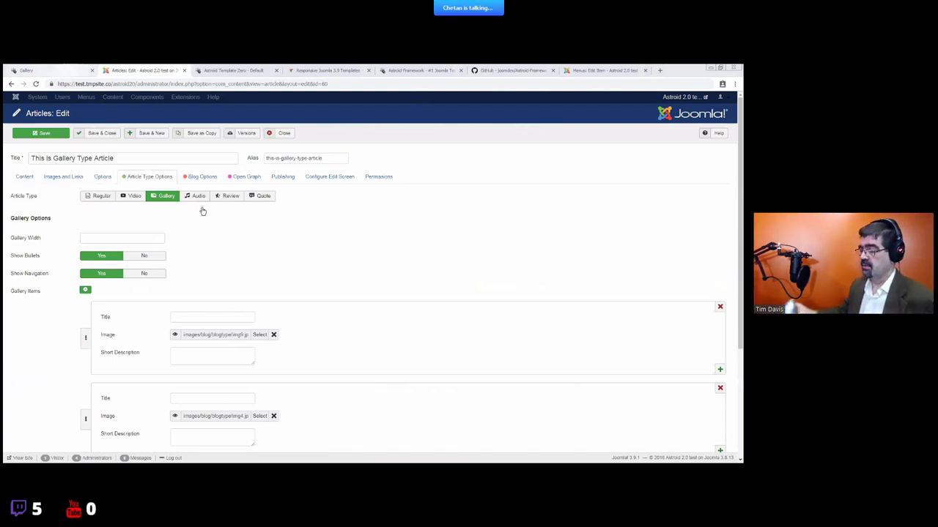
{"action": "scroll", "coordinate": [182, 162], "scroll_direction": "down", "scroll_amount": 3}
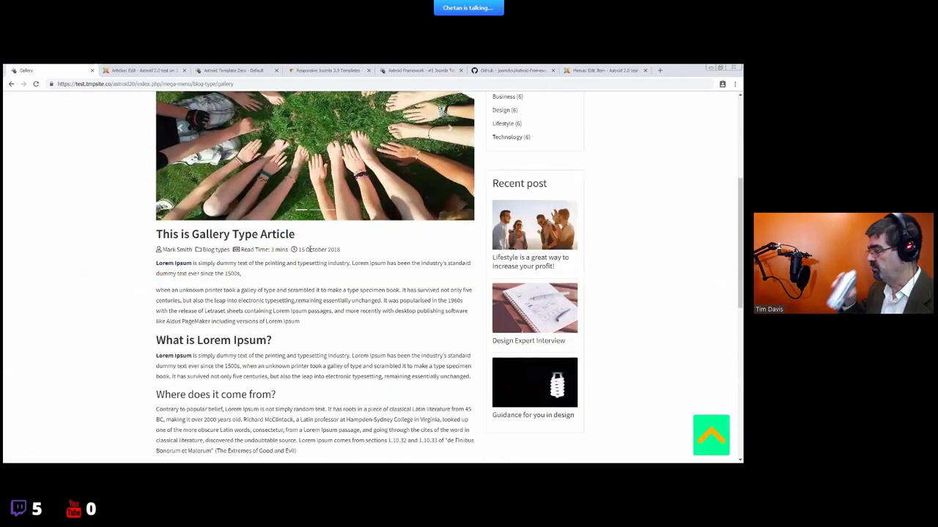
{"action": "left_click_drag", "start_coordinate": [298, 249], "coordinate": [343, 249]}
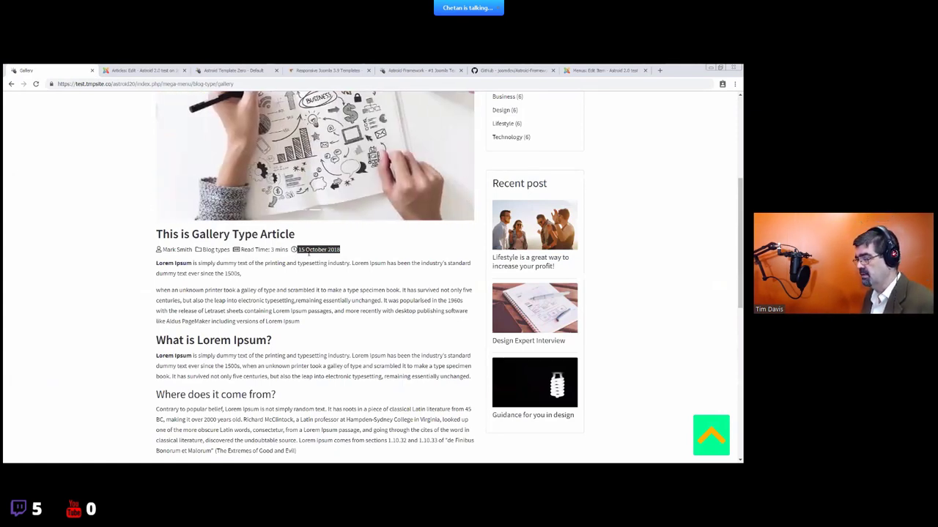
{"action": "scroll", "coordinate": [329, 254], "scroll_direction": "up", "scroll_amount": 1}
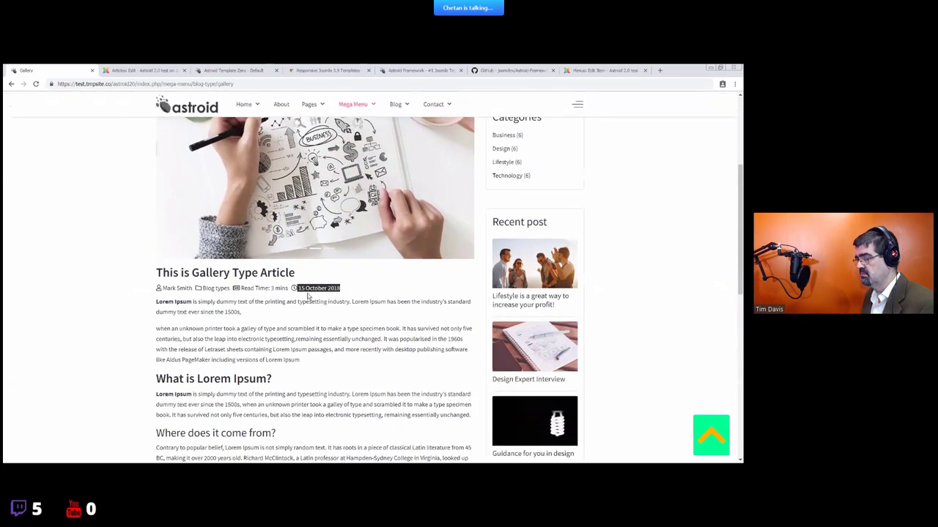
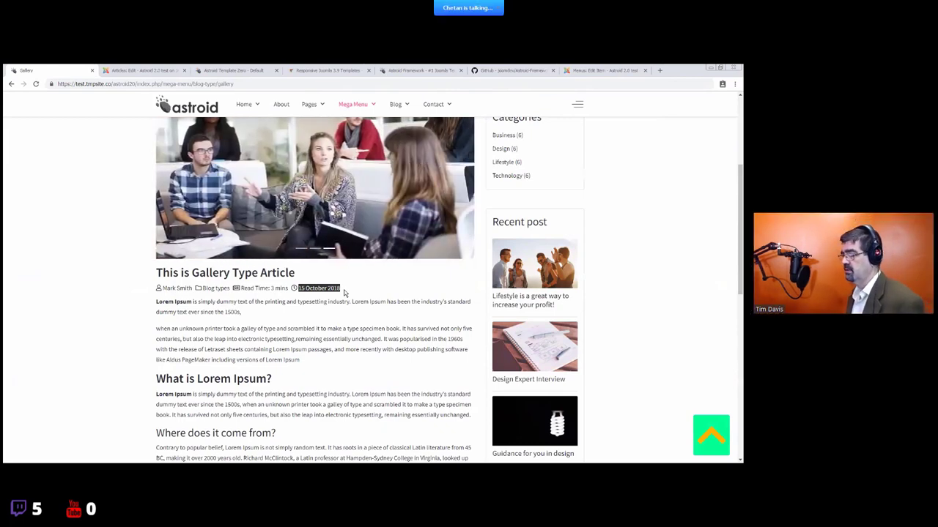
{"action": "left_click", "coordinate": [302, 252]}
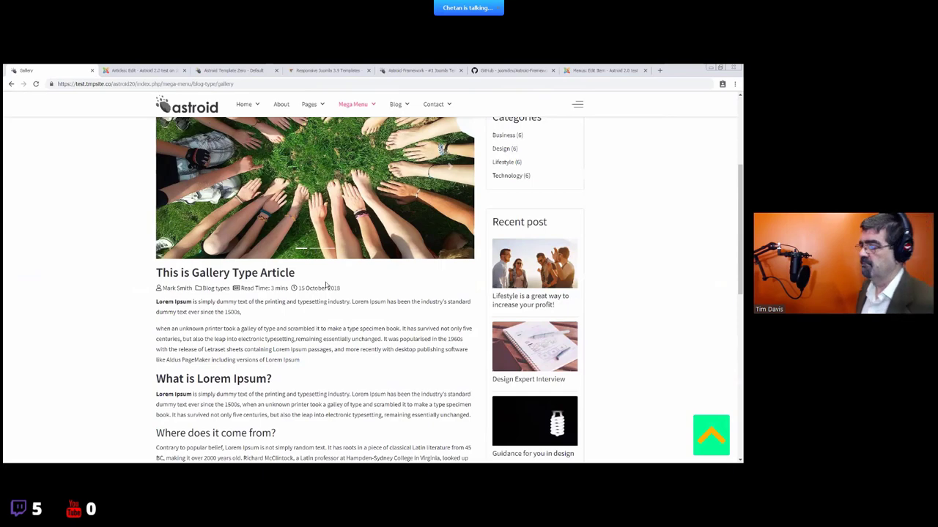
- Open the With Sidebar blog page on the live site and return to the article editor
{"action": "scroll", "coordinate": [328, 287], "scroll_direction": "up", "scroll_amount": 1}
{"action": "scroll", "coordinate": [352, 122], "scroll_direction": "up", "scroll_amount": 5}
{"action": "mouse_move", "coordinate": [398, 124]}
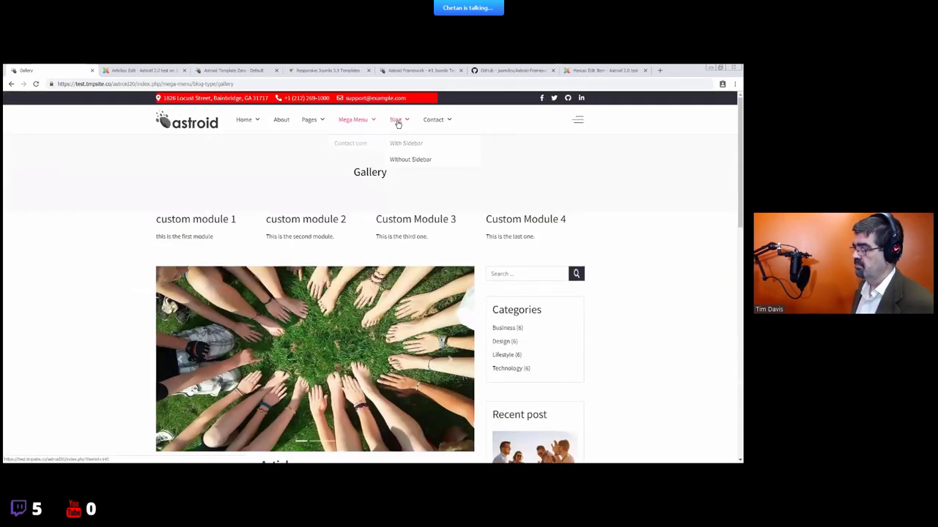
{"action": "key", "text": "ctrl+Tab"}
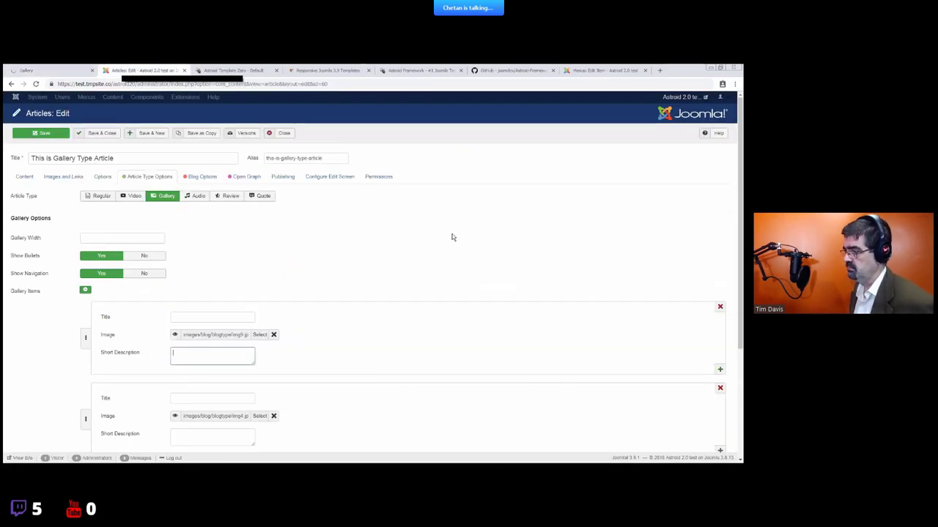
- Open YouTube in a new browser tab and search it for "basic joomla tutorials"
{"action": "key", "text": "ctrl+t"}
{"action": "type", "text": "youtube"}
{"action": "key", "text": "Return"}
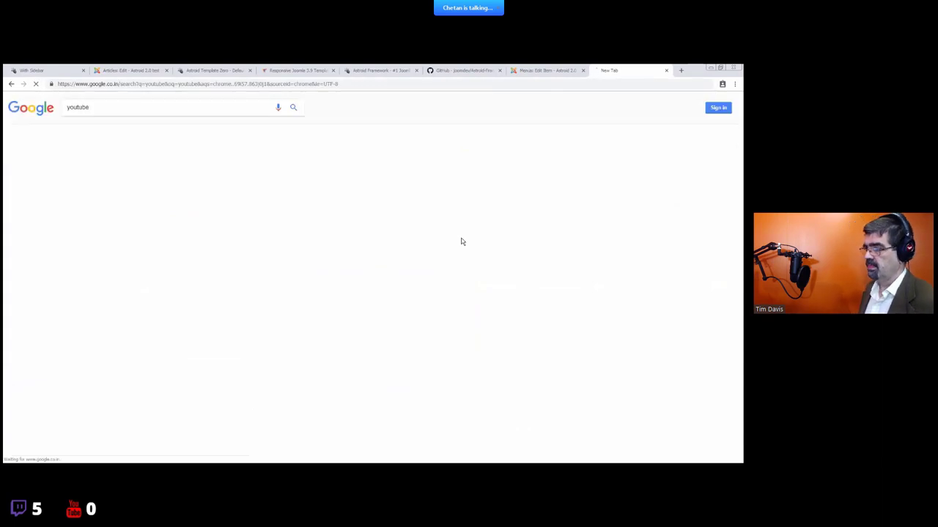
{"action": "left_click", "coordinate": [73, 166]}
{"action": "key", "text": "ctrl+Tab"}
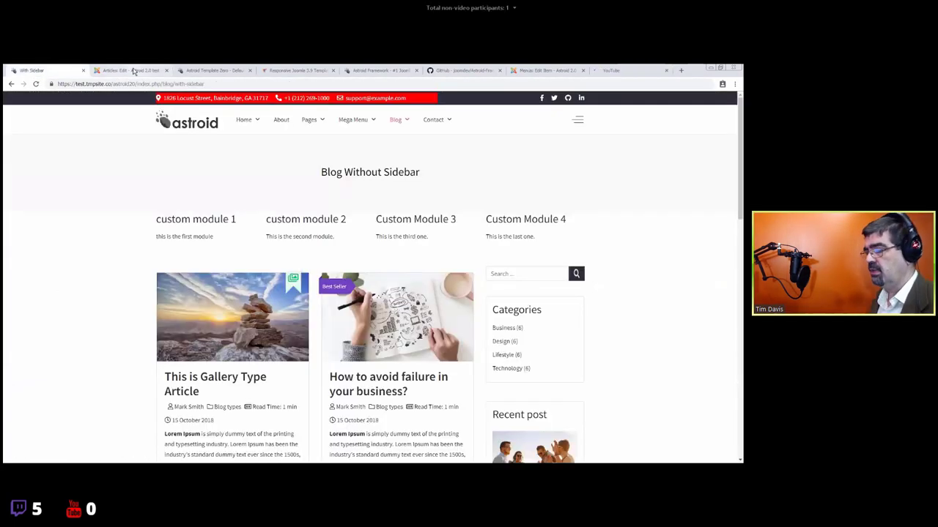
{"action": "left_click", "coordinate": [134, 71]}
{"action": "scroll", "coordinate": [224, 275], "scroll_direction": "down", "scroll_amount": 1}
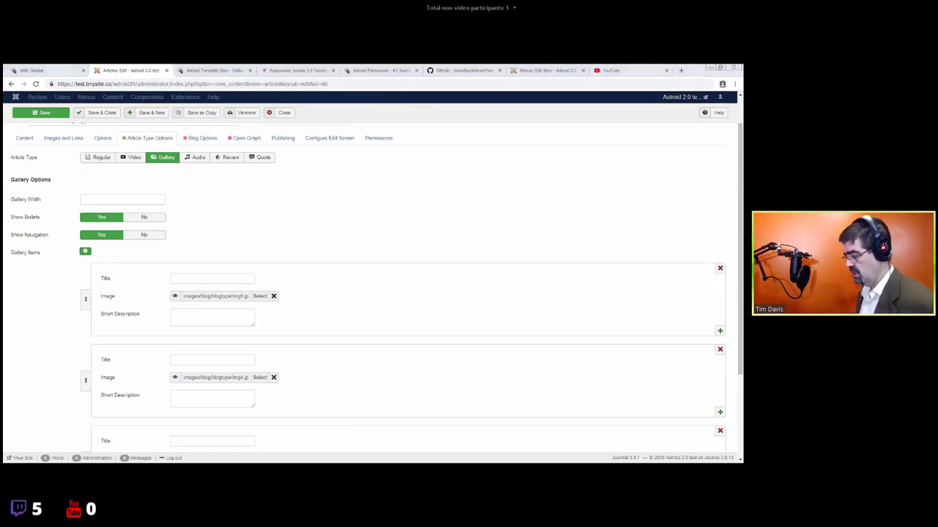
{"action": "left_click", "coordinate": [612, 70]}
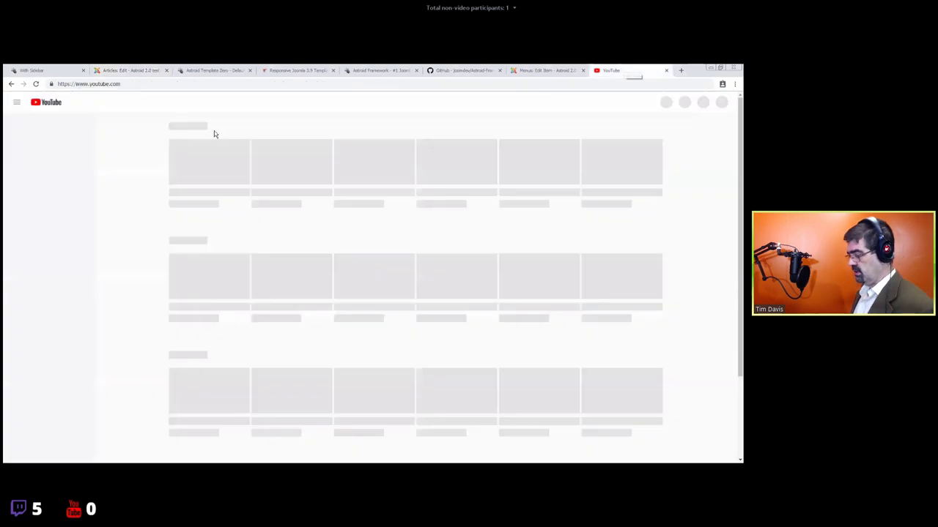
{"action": "type", "text": "bas"}
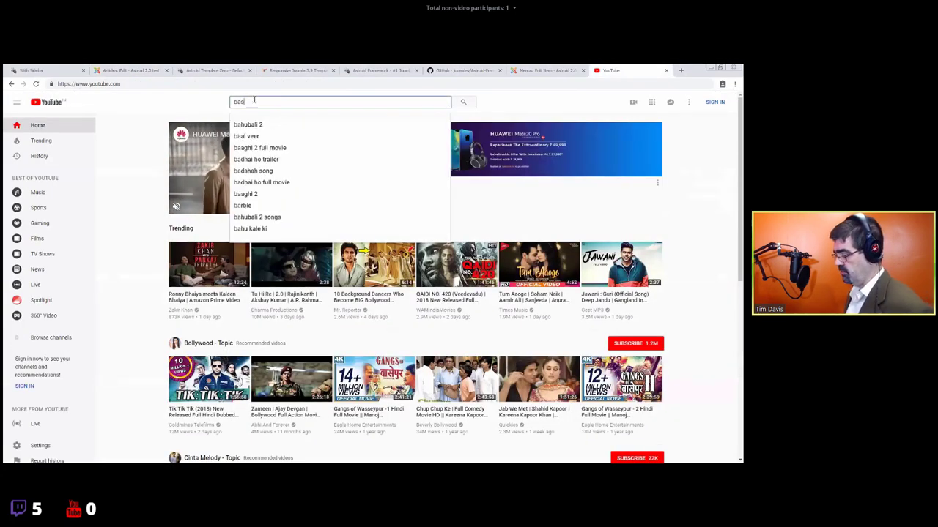
{"action": "type", "text": "ic joomla tutorials"}
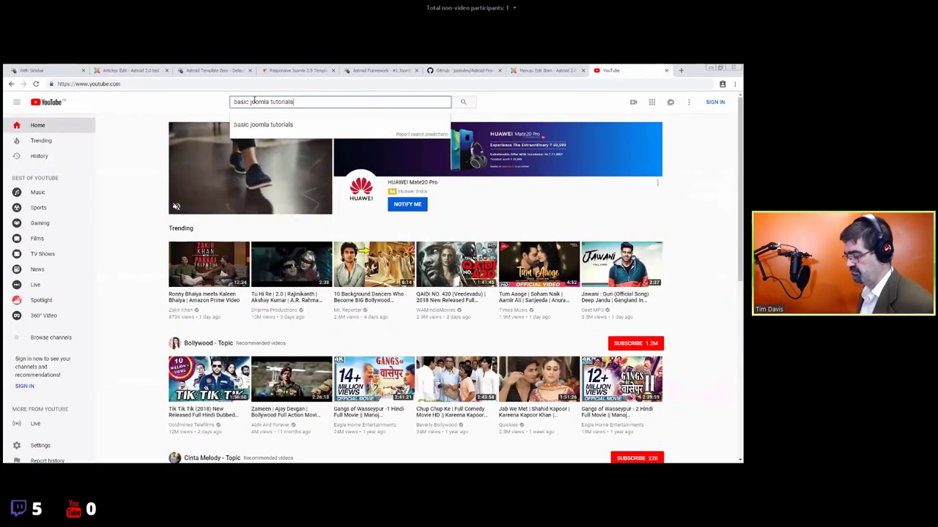
{"action": "key", "text": "Return"}
{"action": "left_click", "coordinate": [66, 70]}
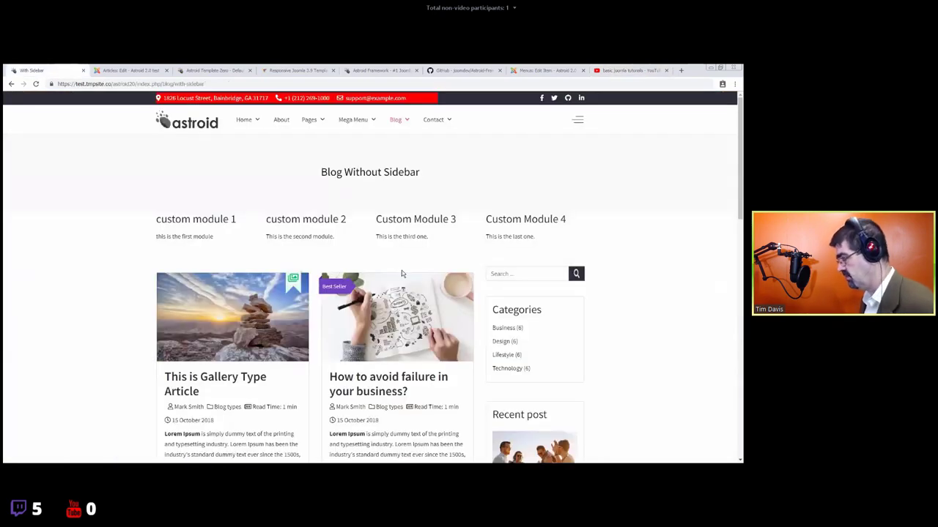
{"action": "left_click", "coordinate": [130, 70]}
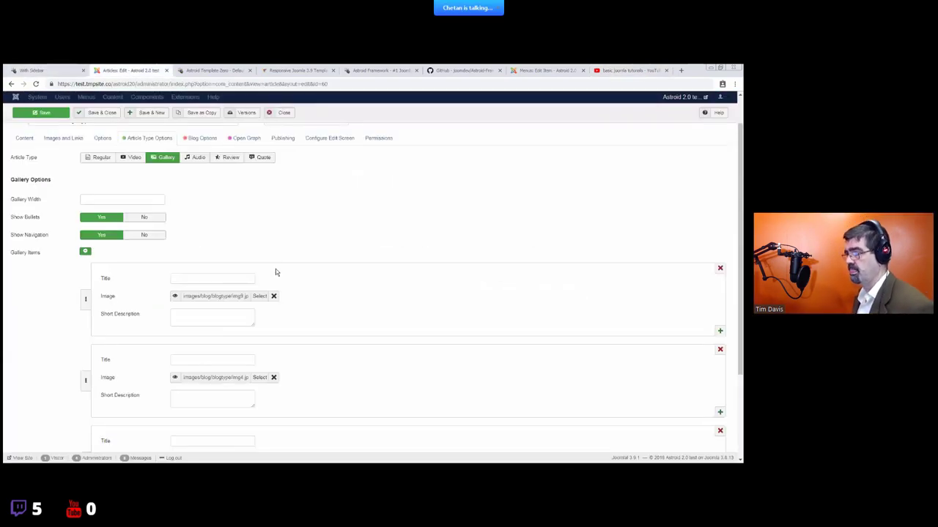
{"action": "scroll", "coordinate": [276, 273], "scroll_direction": "up", "scroll_amount": 2}
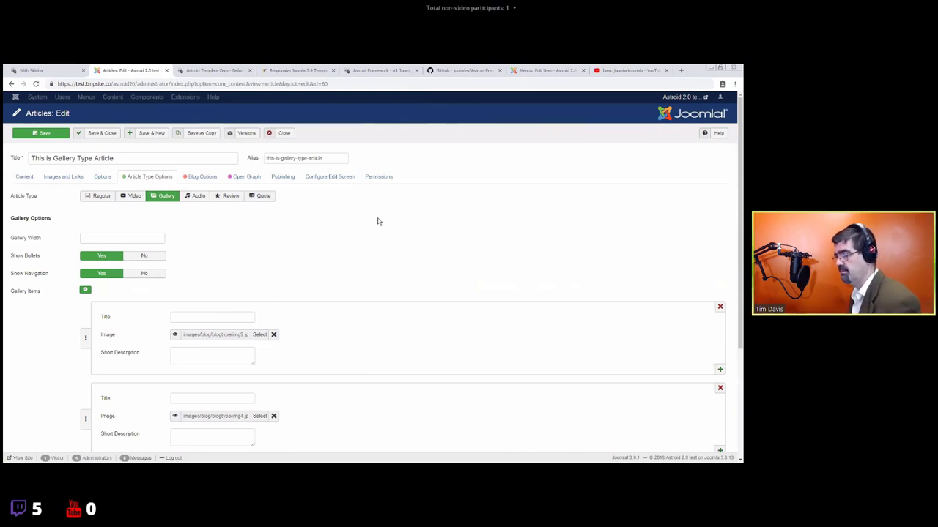
- Open the Basic Joomla Tutorials channel from the YouTube search results and pause its trailer
{"action": "left_click", "coordinate": [630, 71]}
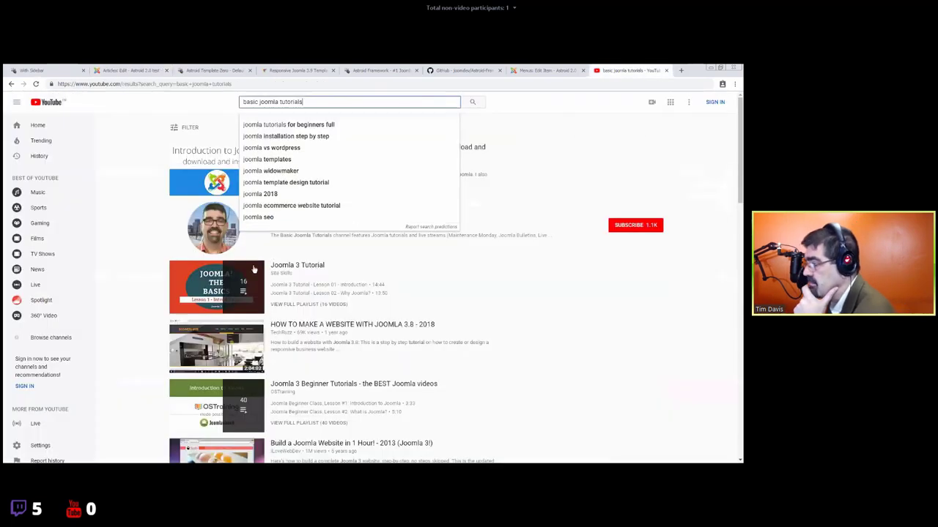
{"action": "left_click", "coordinate": [334, 249]}
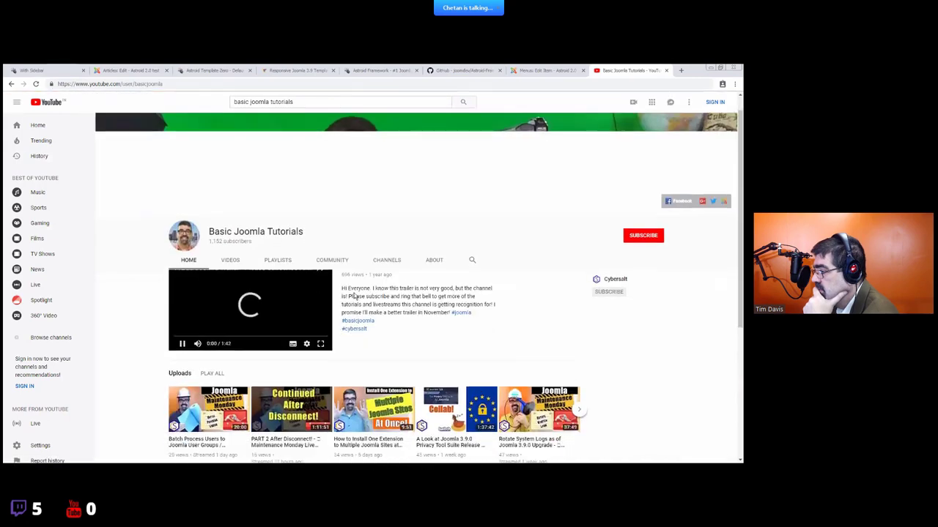
{"action": "left_click", "coordinate": [241, 231]}
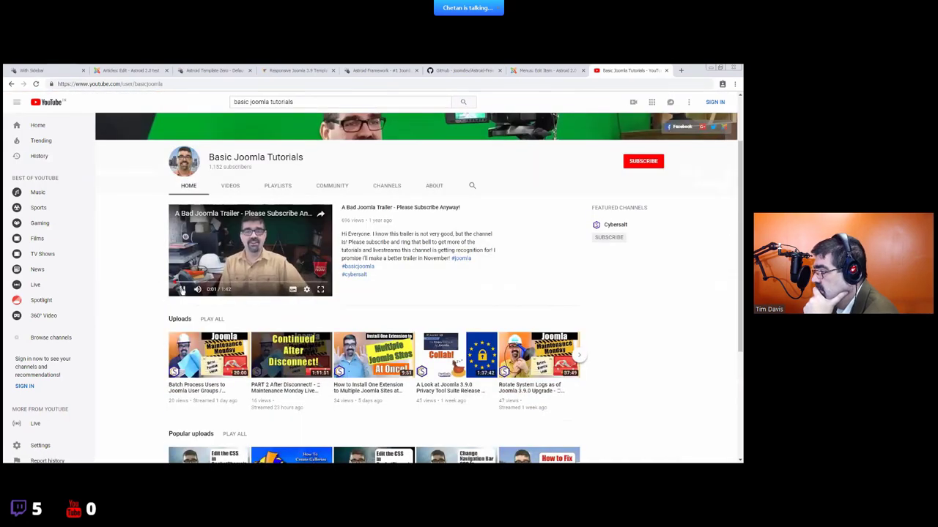
{"action": "left_click", "coordinate": [244, 218]}
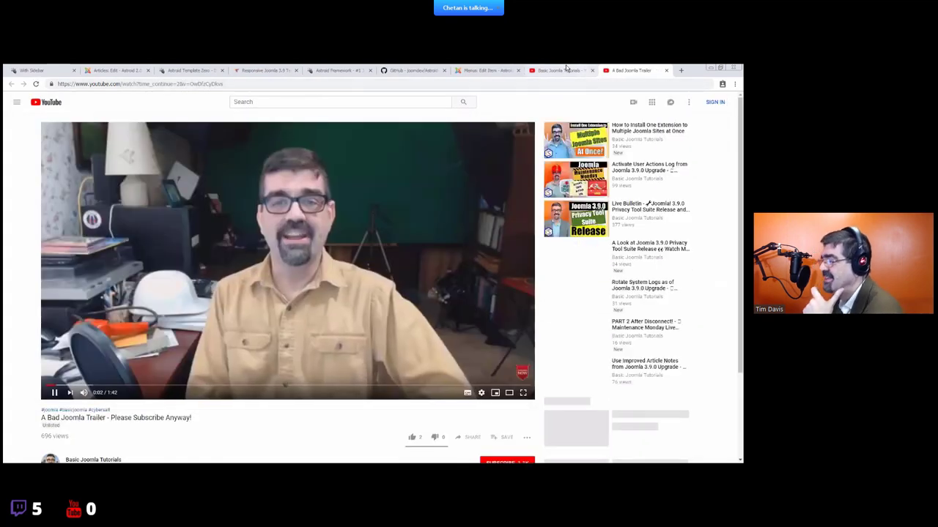
{"action": "left_click", "coordinate": [561, 71]}
{"action": "left_click", "coordinate": [631, 69]}
{"action": "left_click", "coordinate": [657, 70]}
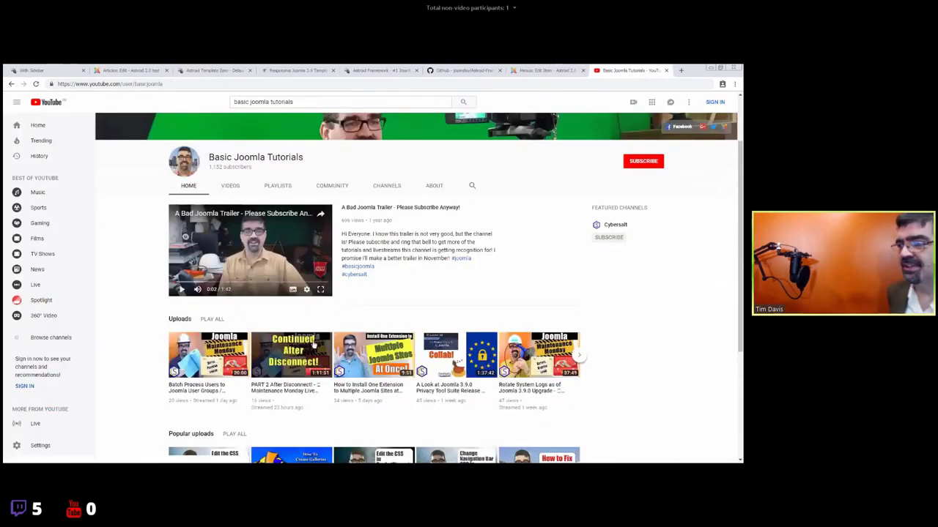
- Open the video "PART 2 After Disconnect! - Maintenance Monday Live Stream #067", pause it and copy its web address
{"action": "left_click", "coordinate": [289, 350]}
{"action": "key", "text": "ctrl+l"}
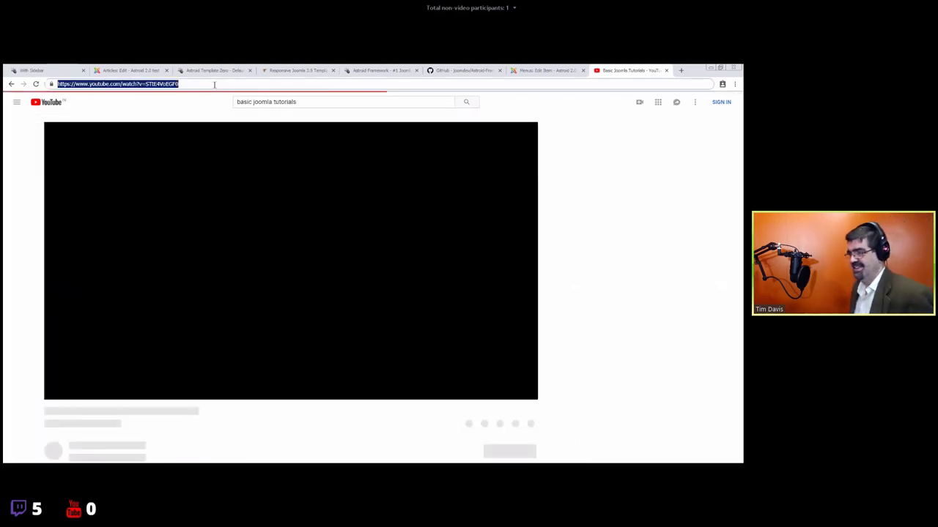
{"action": "left_click", "coordinate": [184, 268]}
{"action": "left_click", "coordinate": [183, 84]}
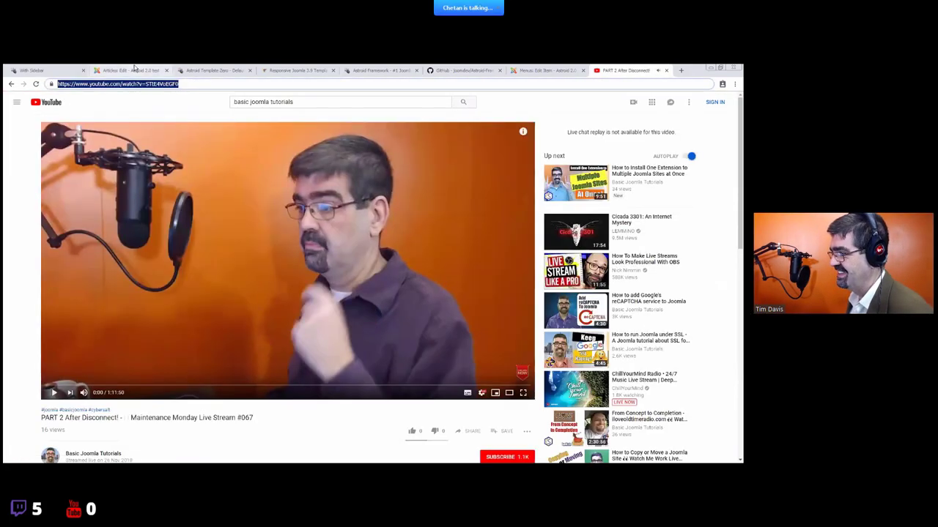
- Set the article "This is Gallery Type Article" to the Video type, enter the copied YouTube link as its Video URL and save
{"action": "left_click", "coordinate": [130, 70]}
{"action": "left_click", "coordinate": [131, 197]}
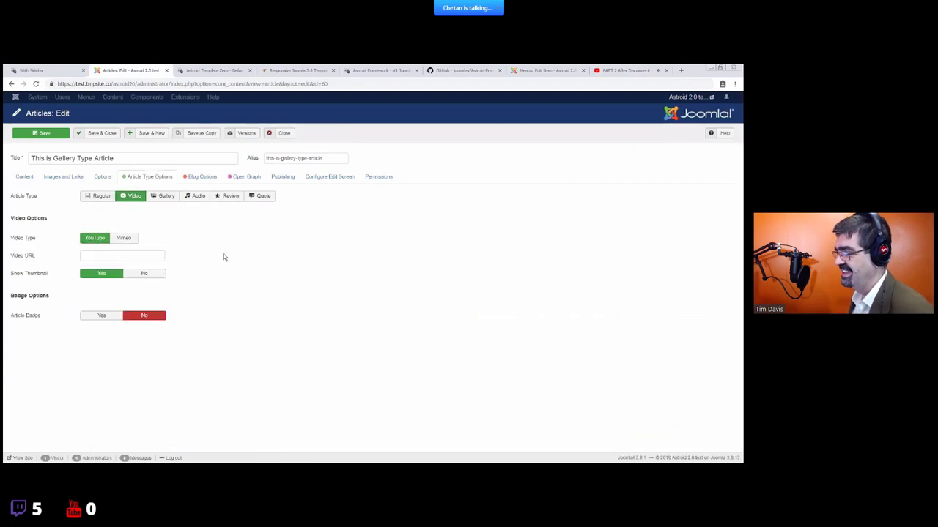
{"action": "type", "text": "https://www.youtube.com/watch?v=STtE4VbEGF0"}
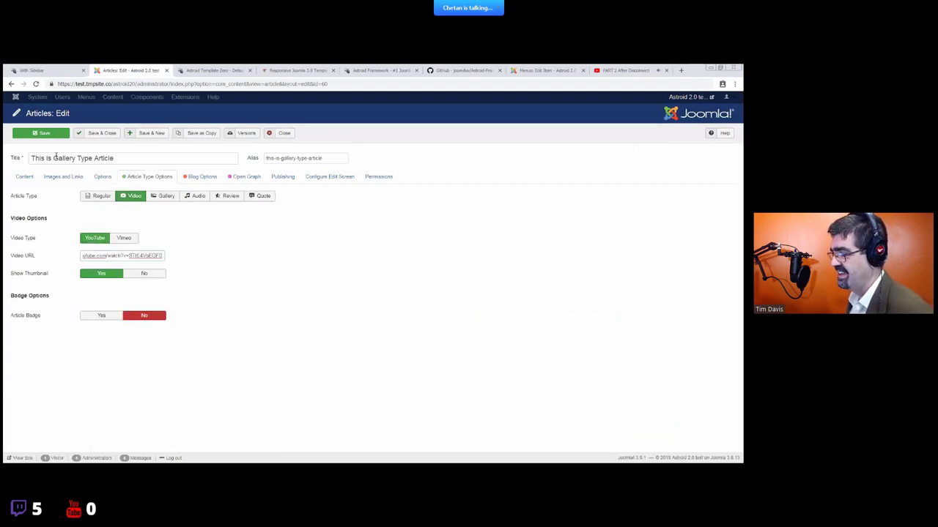
{"action": "left_click", "coordinate": [38, 135]}
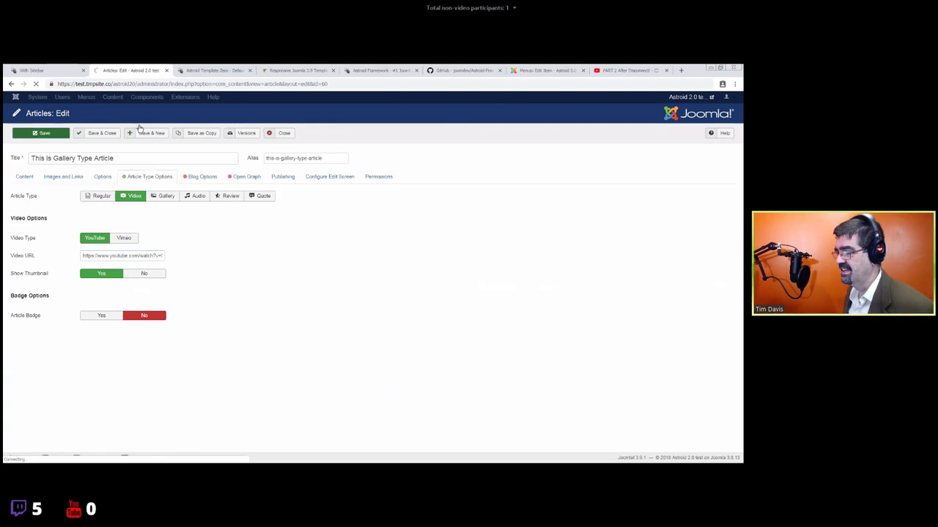
- Reload the blog page and open "This is Gallery Type Article" to check its embedded video
{"action": "left_click", "coordinate": [59, 68]}
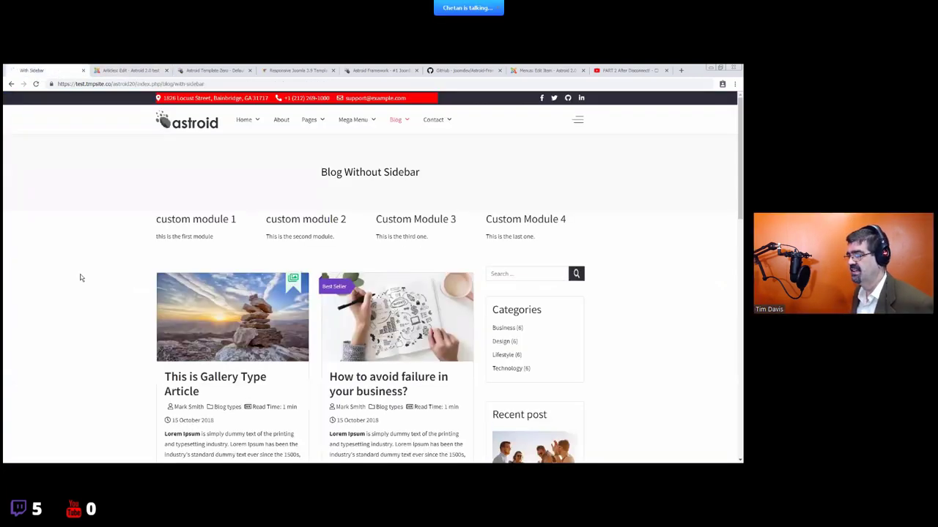
{"action": "scroll", "coordinate": [82, 276], "scroll_direction": "down", "scroll_amount": 1}
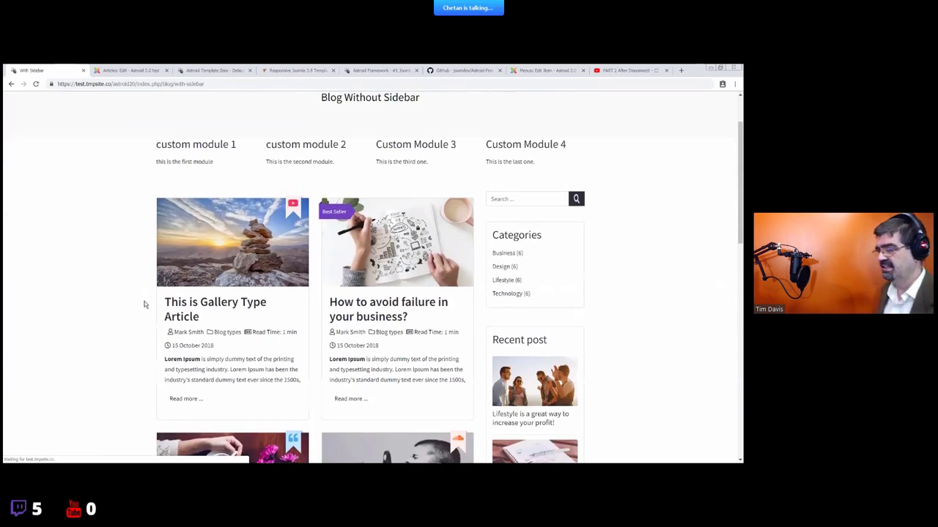
{"action": "left_click", "coordinate": [238, 306]}
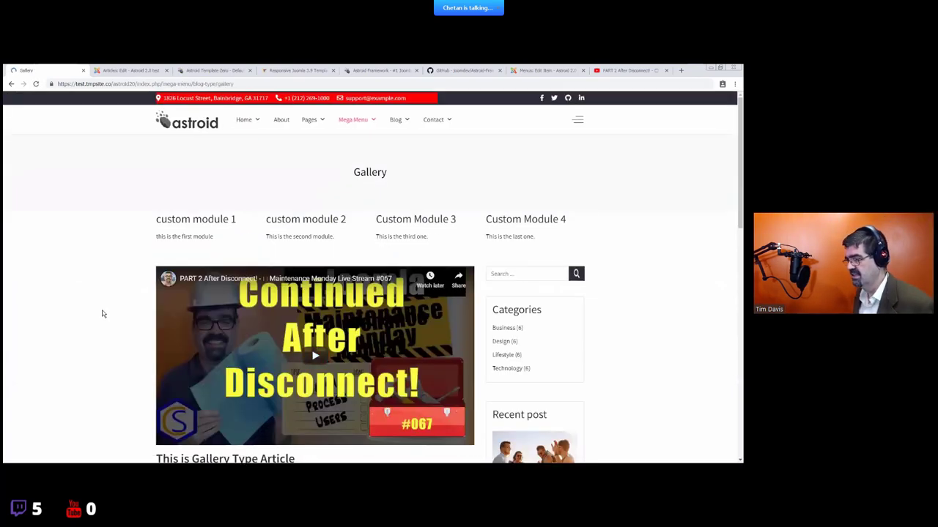
{"action": "scroll", "coordinate": [103, 313], "scroll_direction": "down", "scroll_amount": 1}
{"action": "scroll", "coordinate": [279, 373], "scroll_direction": "down", "scroll_amount": 1}
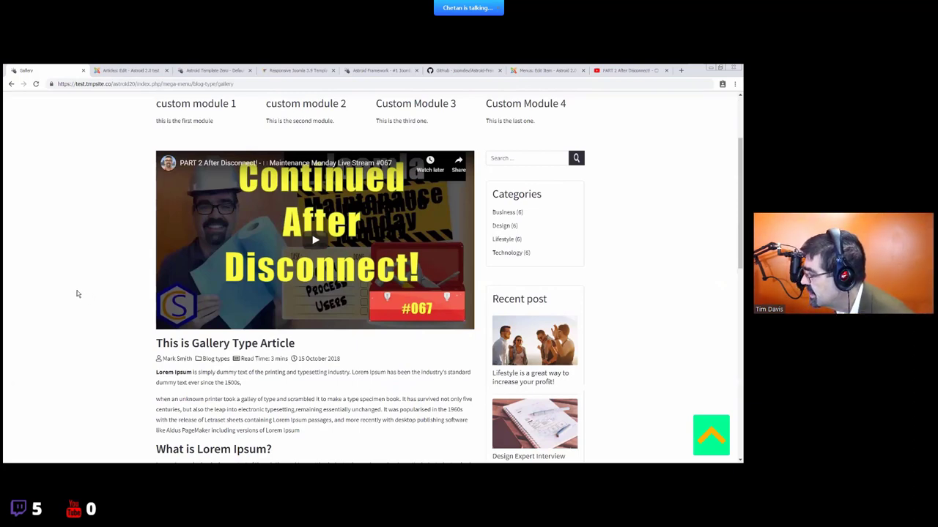
{"action": "scroll", "coordinate": [76, 294], "scroll_direction": "up", "scroll_amount": 2}
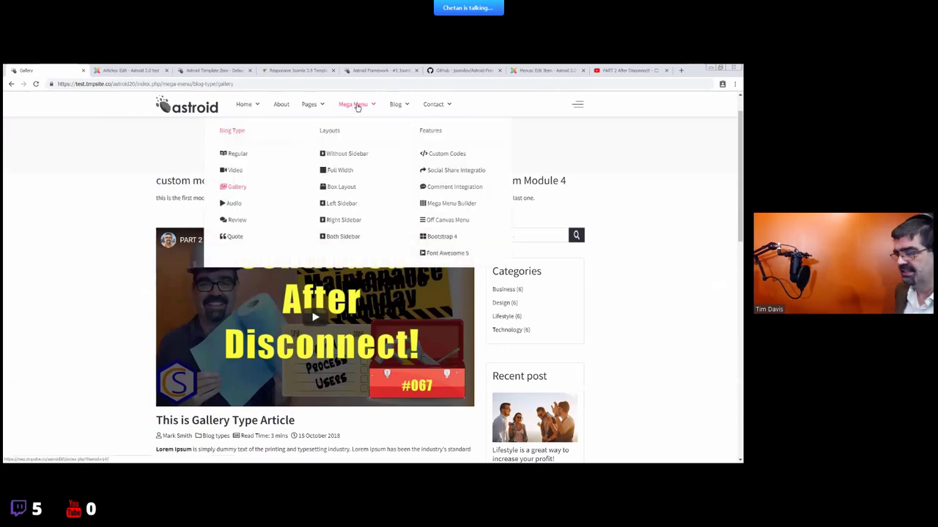
{"action": "mouse_move", "coordinate": [392, 105]}
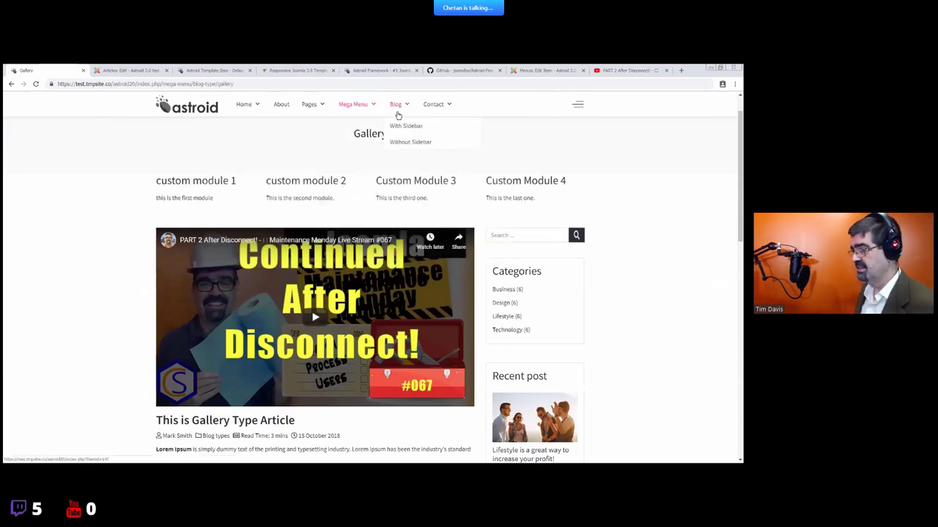
- Review the Gallery, Audio, Review and Quote options among the article's type settings in the Joomla editor
{"action": "left_click", "coordinate": [132, 70]}
{"action": "left_click", "coordinate": [150, 204]}
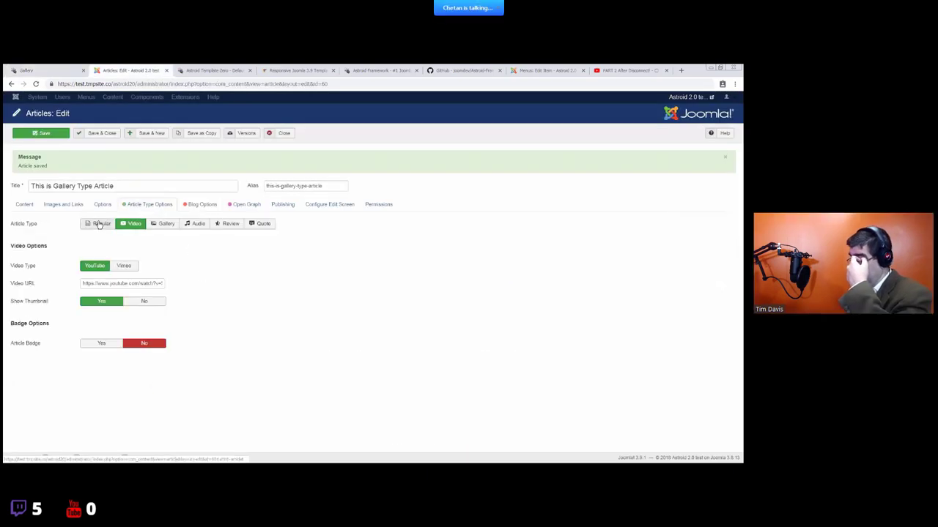
{"action": "left_click", "coordinate": [161, 226]}
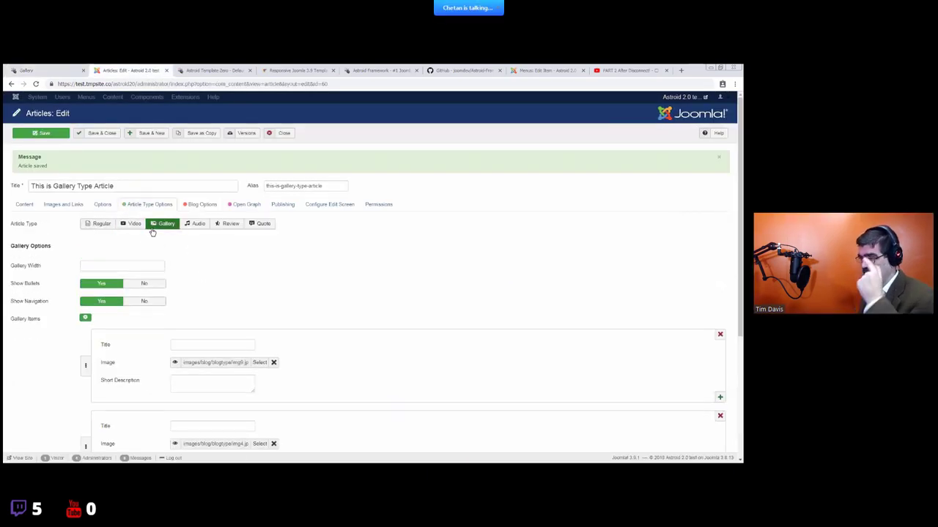
{"action": "left_click", "coordinate": [190, 225]}
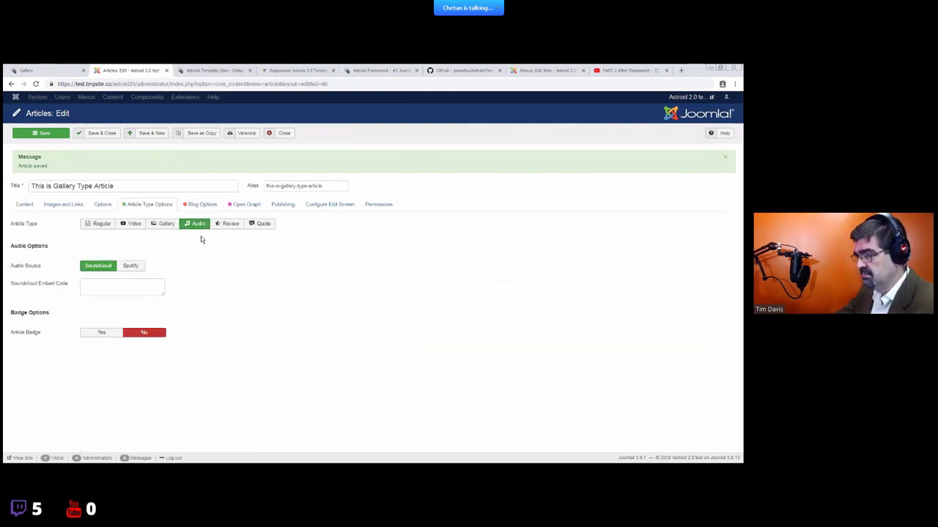
{"action": "left_click", "coordinate": [223, 225]}
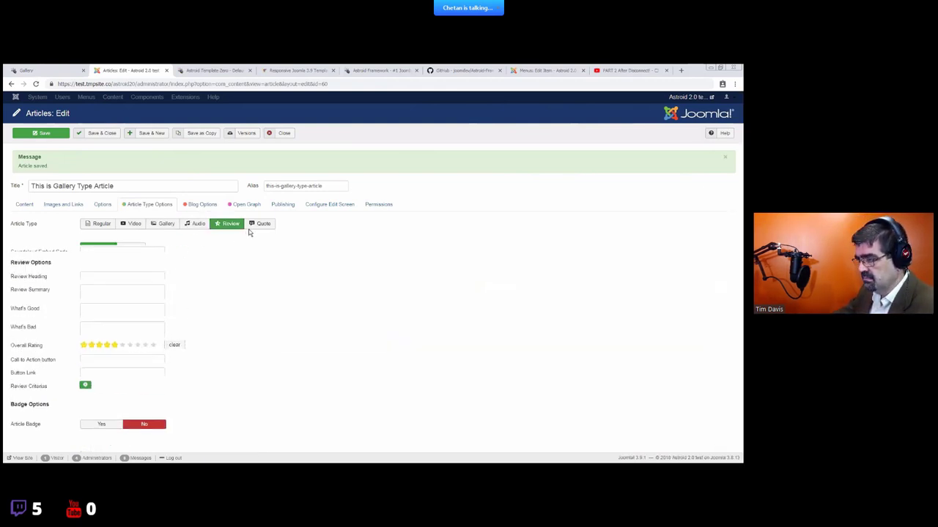
{"action": "left_click", "coordinate": [259, 224]}
- Open the site's With Sidebar blog page and examine the type icons and badges on the article thumbnails
{"action": "key", "text": "ctrl+Page_Up"}
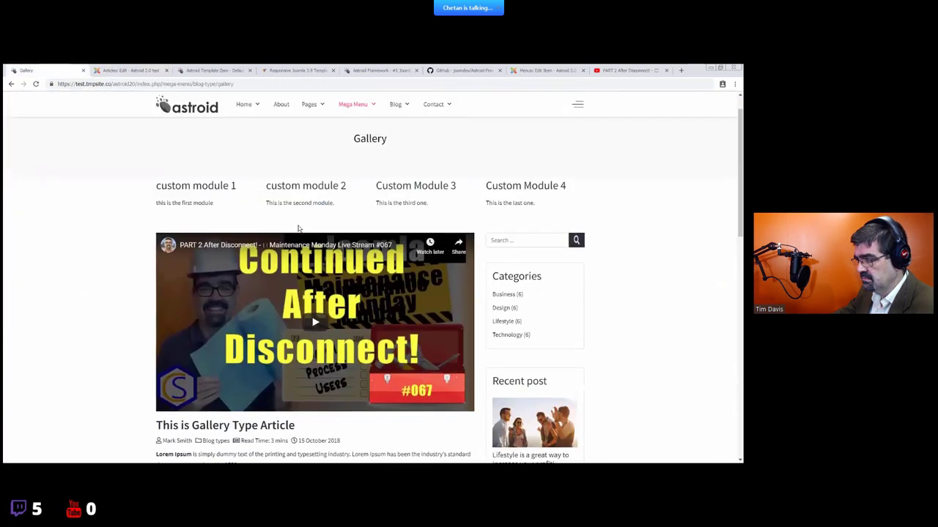
{"action": "mouse_move", "coordinate": [399, 121]}
{"action": "left_click", "coordinate": [403, 144]}
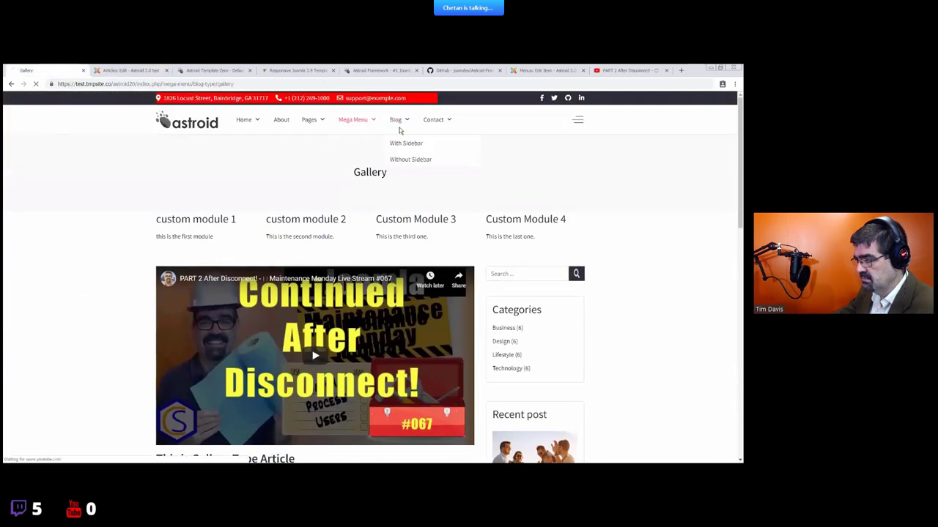
{"action": "key", "text": "ctrl+Page_Down"}
{"action": "key", "text": "ctrl+Page_Up"}
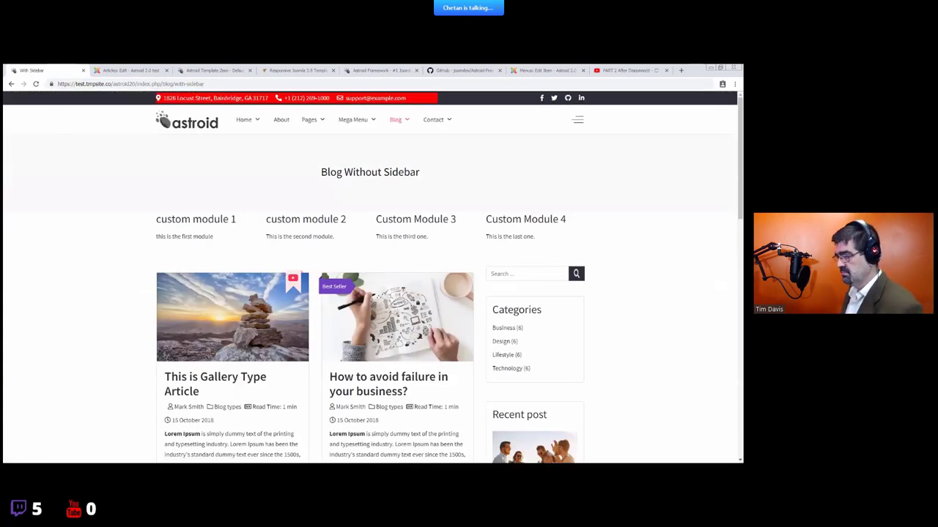
{"action": "scroll", "coordinate": [301, 296], "scroll_direction": "down", "scroll_amount": 1}
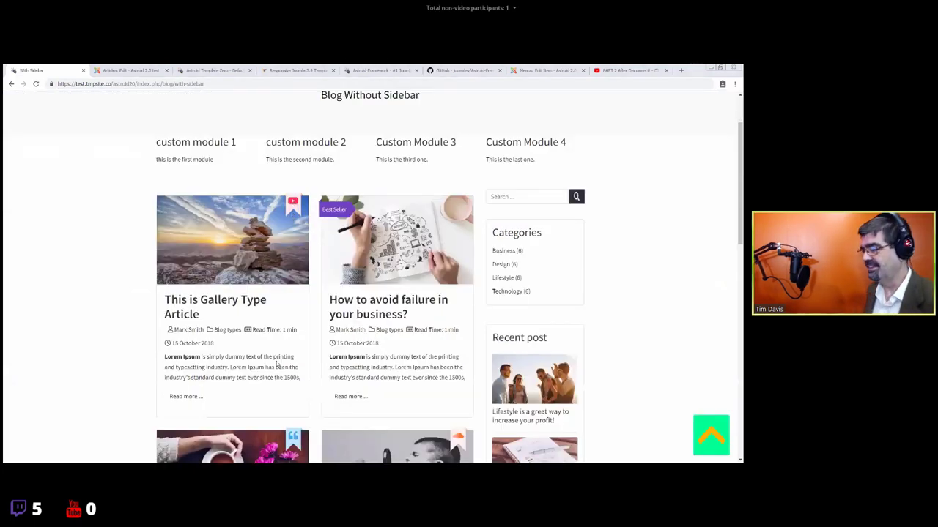
{"action": "scroll", "coordinate": [459, 286], "scroll_direction": "down", "scroll_amount": 2}
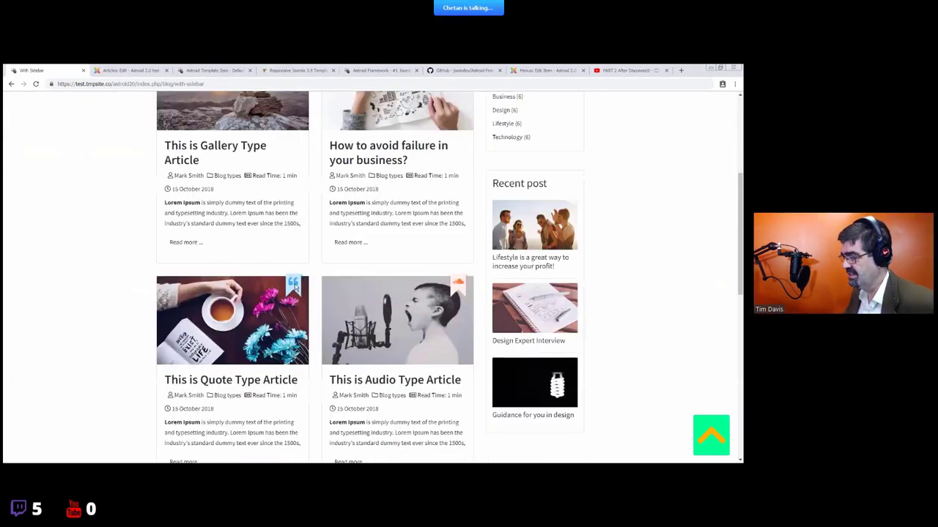
{"action": "scroll", "coordinate": [295, 265], "scroll_direction": "down", "scroll_amount": 4}
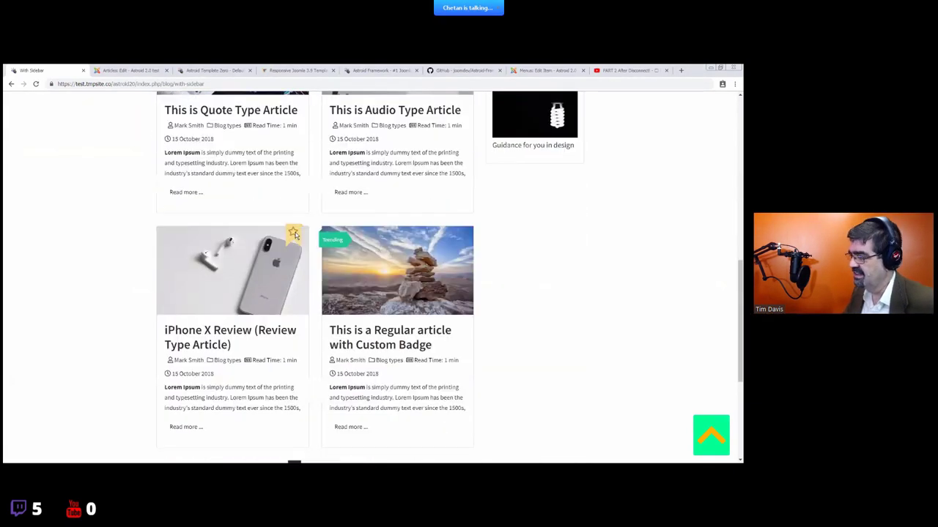
- Save "This is Gallery Type Article" as the Gallery type and reload the With Sidebar blog page
{"action": "left_click", "coordinate": [136, 70]}
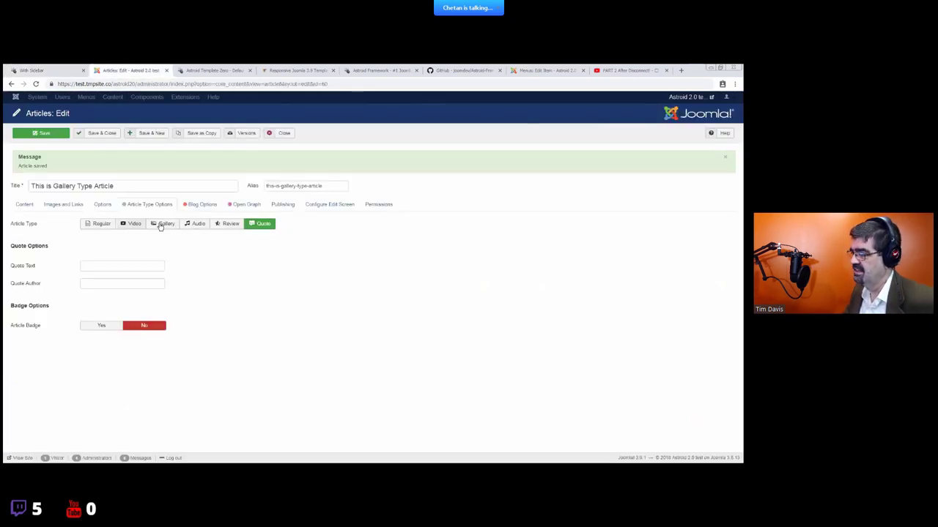
{"action": "key", "text": "ctrl+shift+Tab"}
{"action": "scroll", "coordinate": [306, 281], "scroll_direction": "up", "scroll_amount": 10}
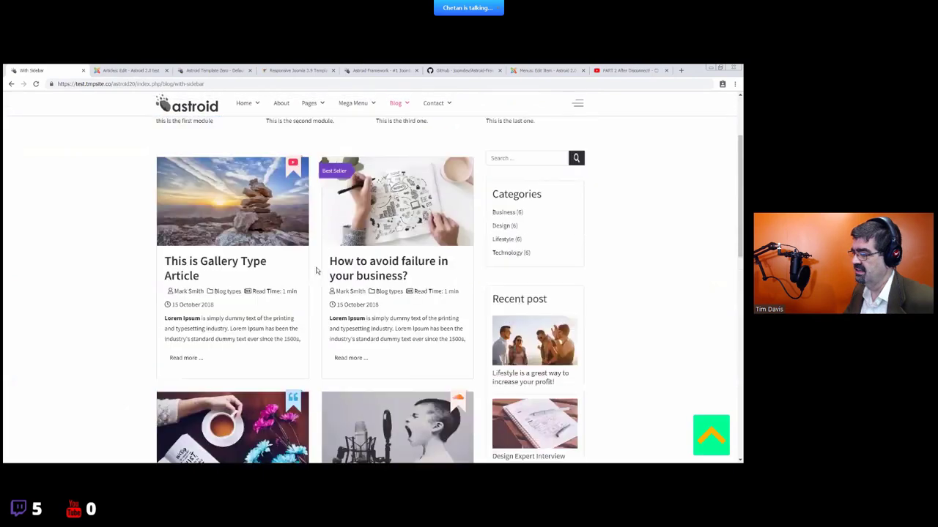
{"action": "key", "text": "ctrl+Tab"}
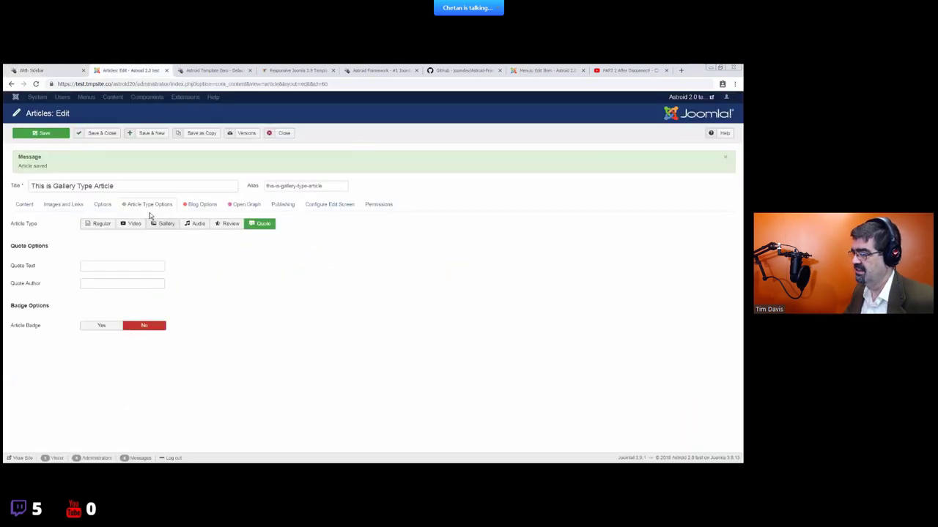
{"action": "left_click", "coordinate": [56, 71]}
{"action": "left_click", "coordinate": [135, 83]}
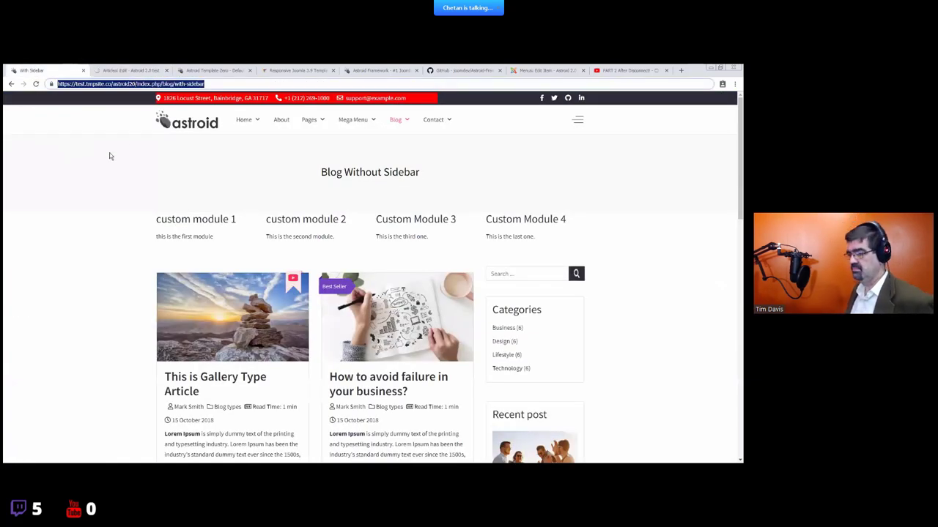
{"action": "key", "text": "Return"}
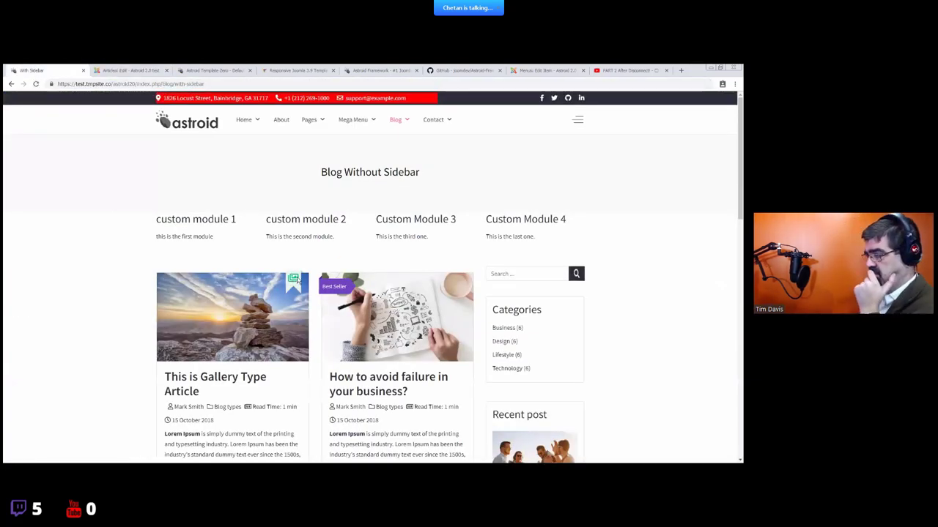
- Enable the article badge with Editor's Choice, save the article and reload the blog page
{"action": "left_click", "coordinate": [128, 70]}
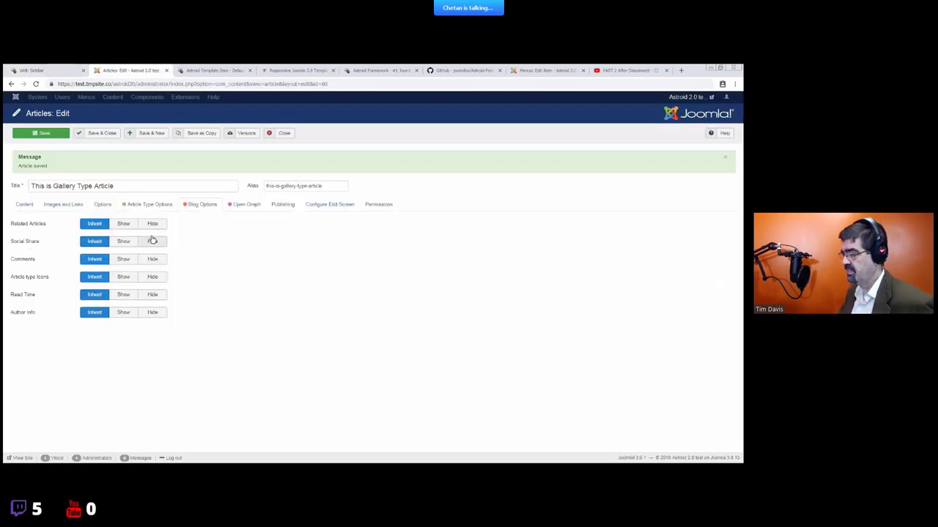
{"action": "left_click", "coordinate": [150, 205]}
{"action": "scroll", "coordinate": [100, 332], "scroll_direction": "down", "scroll_amount": 3}
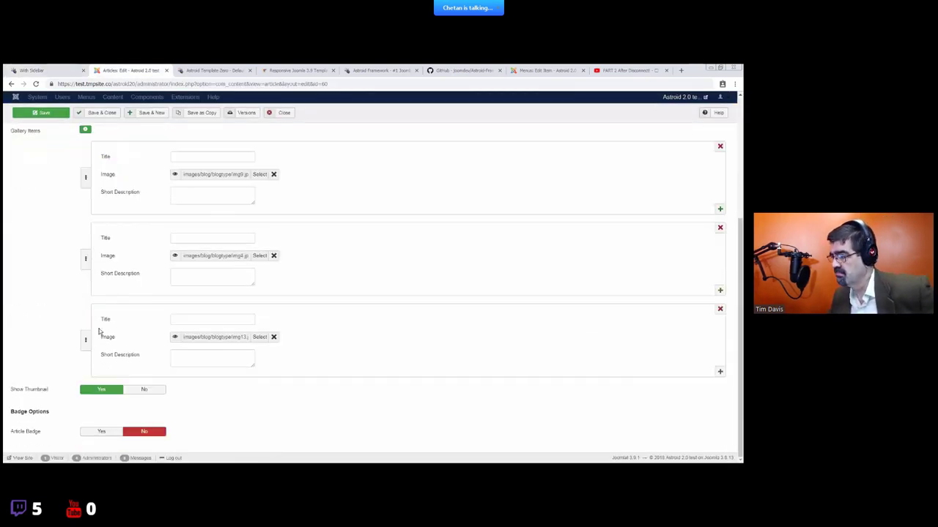
{"action": "left_click", "coordinate": [98, 431]}
{"action": "scroll", "coordinate": [192, 393], "scroll_direction": "down", "scroll_amount": 1}
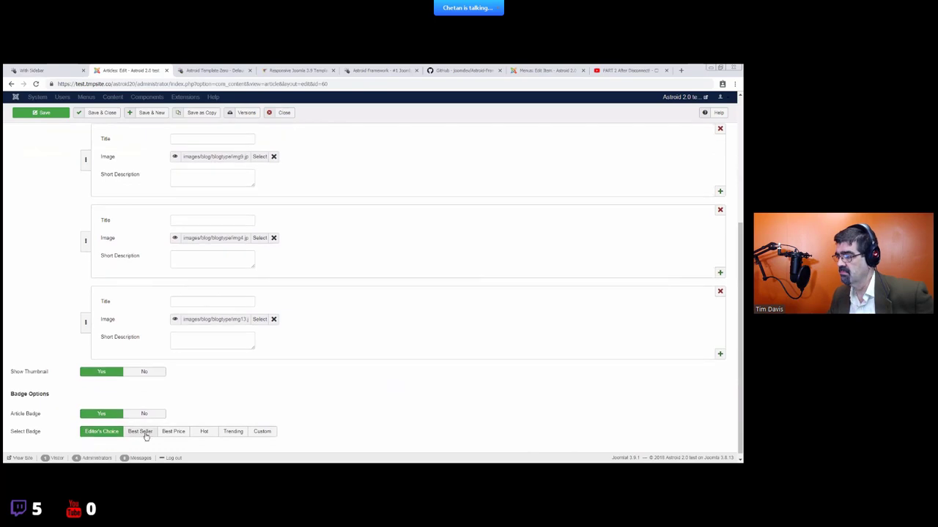
{"action": "left_click", "coordinate": [44, 118]}
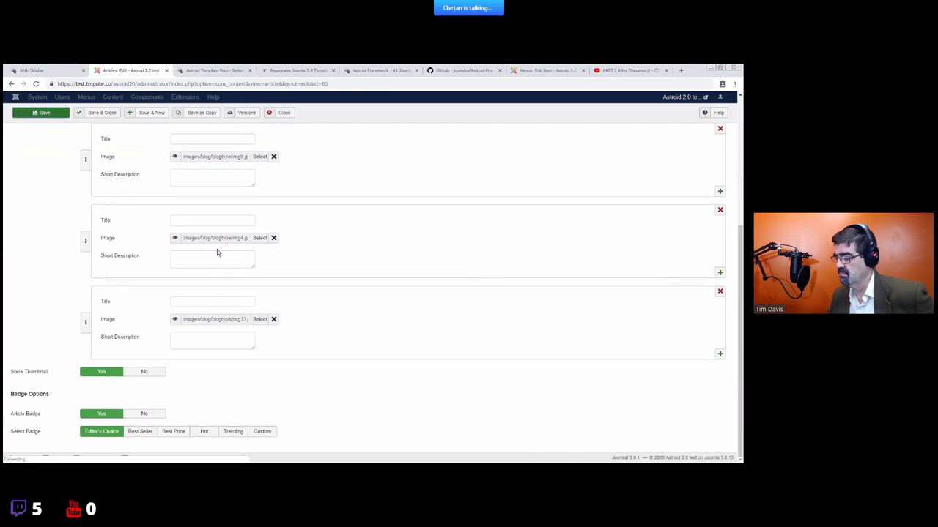
{"action": "left_click", "coordinate": [77, 69]}
{"action": "left_click", "coordinate": [103, 83]}
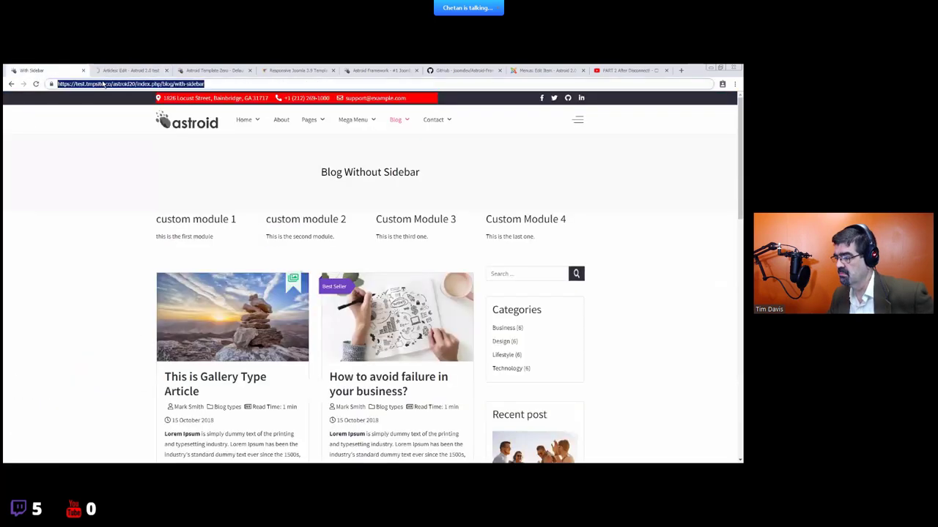
{"action": "key", "text": "Return"}
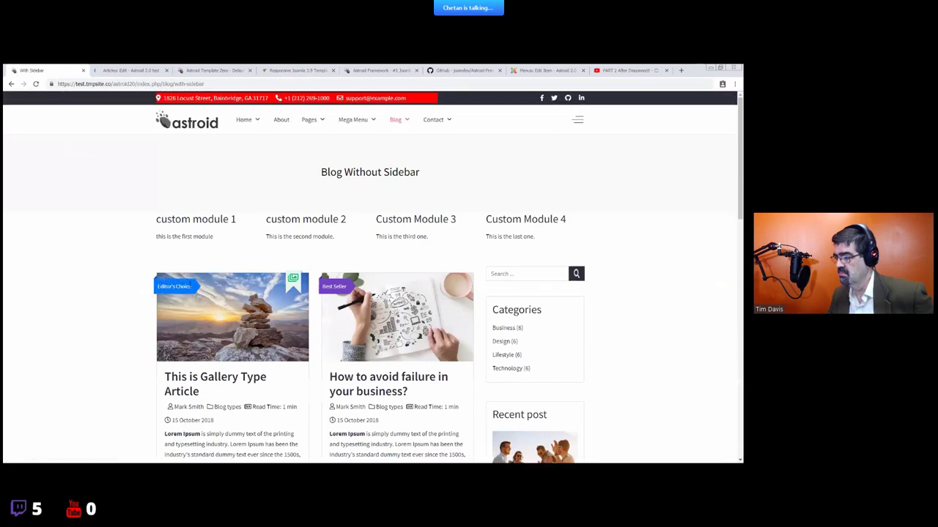
- Change the gallery article's badge to Hot, save it and reload the blog page
{"action": "left_click", "coordinate": [131, 69]}
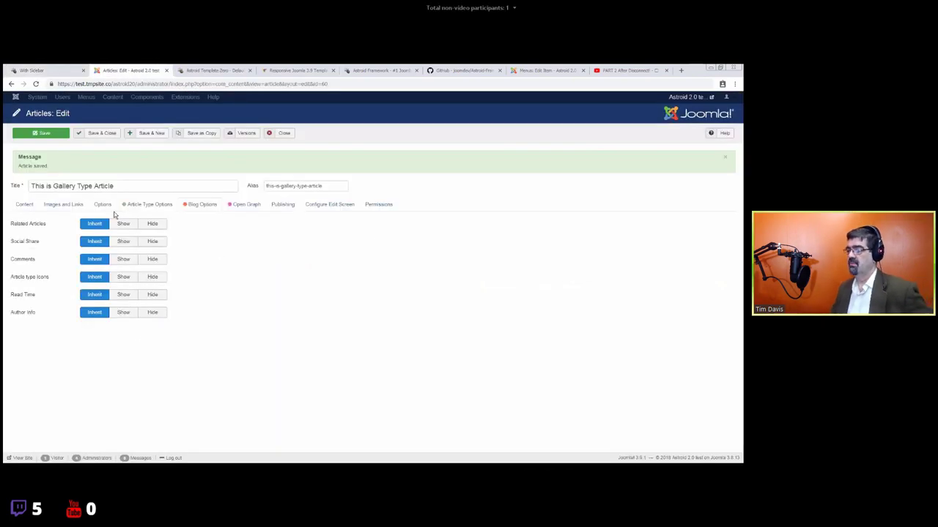
{"action": "left_click", "coordinate": [140, 207]}
{"action": "scroll", "coordinate": [198, 365], "scroll_direction": "down", "scroll_amount": 5}
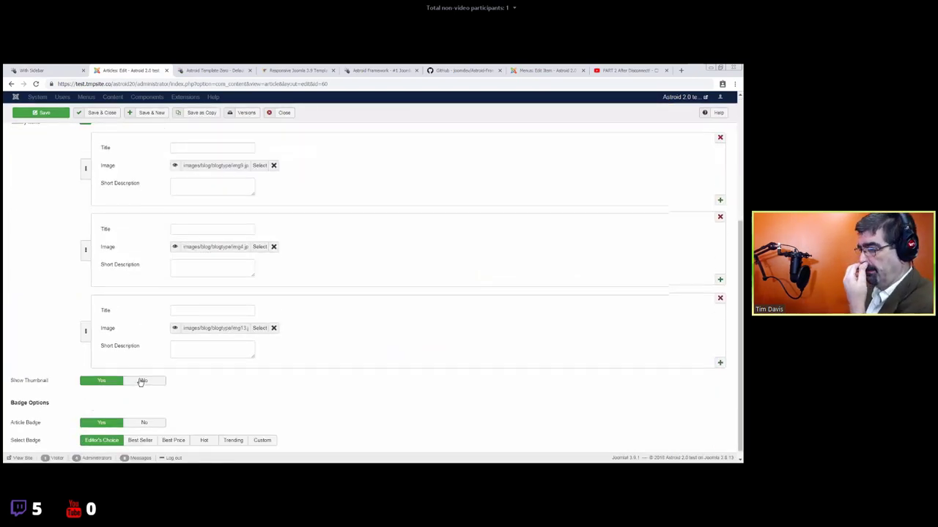
{"action": "left_click", "coordinate": [137, 432]}
{"action": "left_click", "coordinate": [204, 431]}
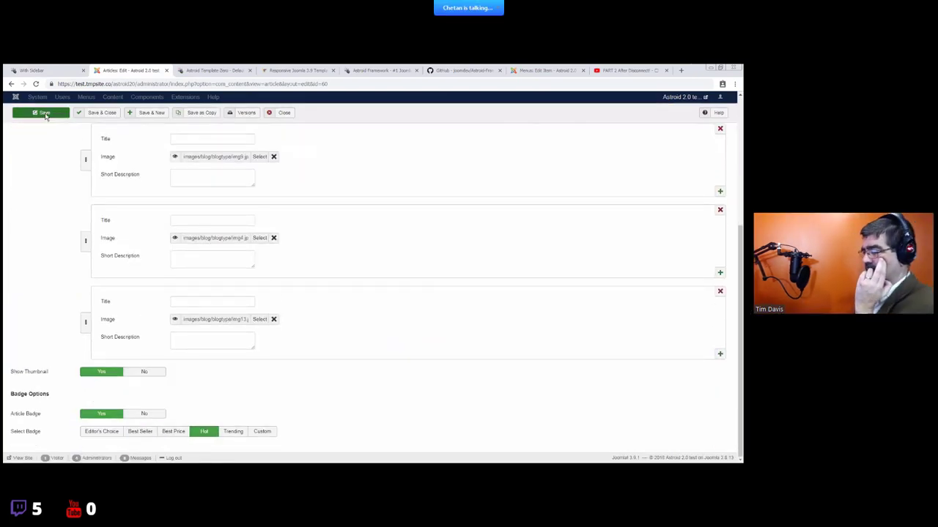
{"action": "left_click", "coordinate": [44, 70]}
{"action": "left_click", "coordinate": [110, 83]}
{"action": "key", "text": "Return"}
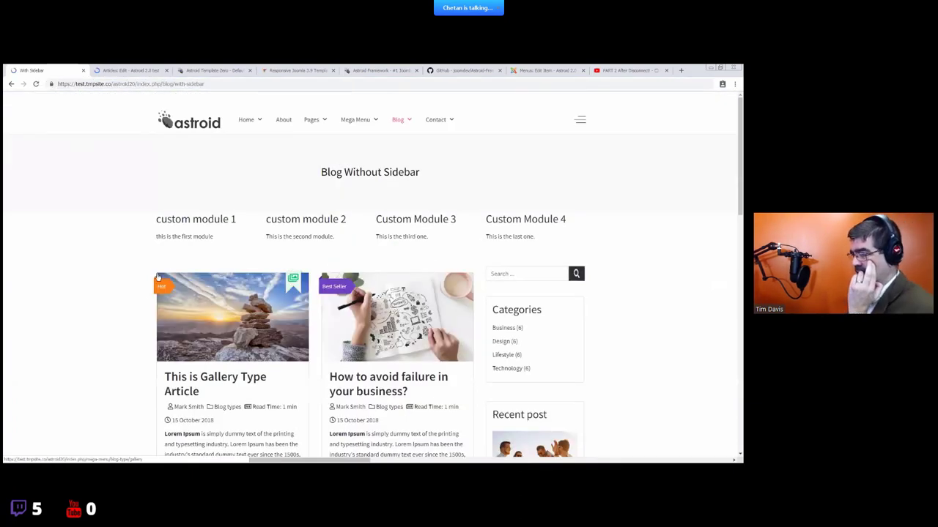
- Give the gallery article a custom badge labelled with the presenter's first name plus "'s Hot Video" and coloured blue #2200ff
{"action": "left_click", "coordinate": [158, 69]}
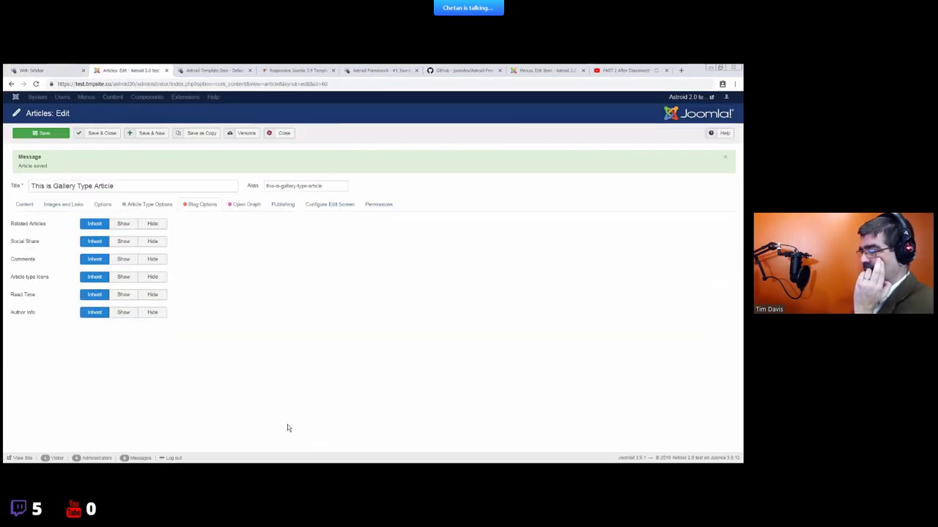
{"action": "left_click", "coordinate": [150, 204]}
{"action": "scroll", "coordinate": [278, 425], "scroll_direction": "down", "scroll_amount": 10}
{"action": "scroll", "coordinate": [241, 375], "scroll_direction": "down", "scroll_amount": 1}
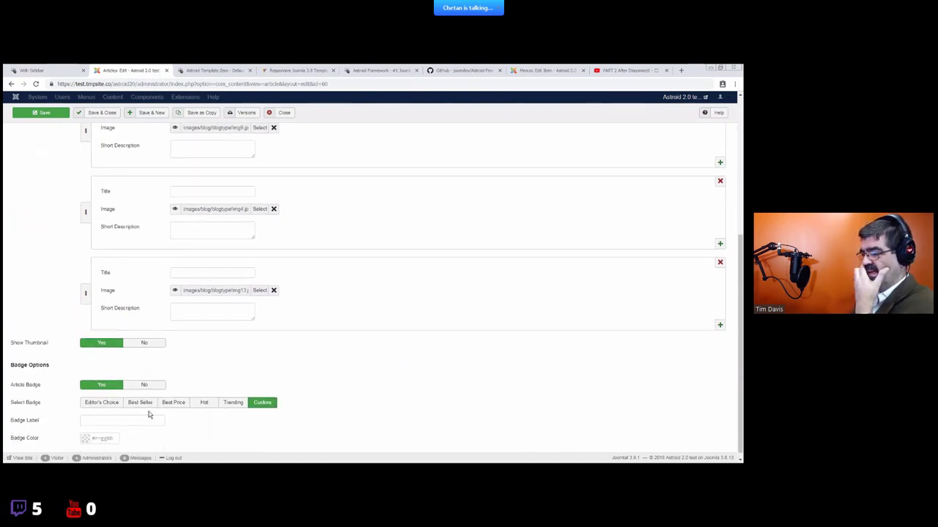
{"action": "type", "text": "Tim"}
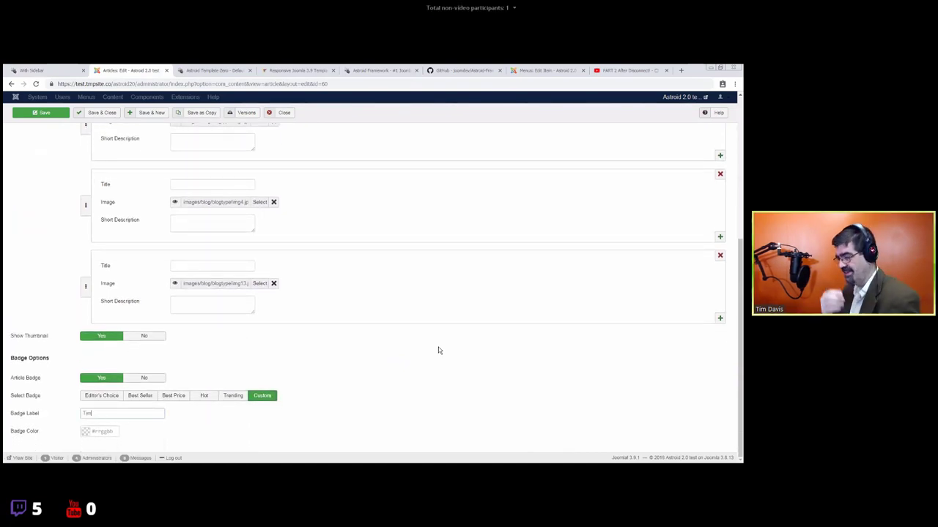
{"action": "type", "text": "'s hot Video"}
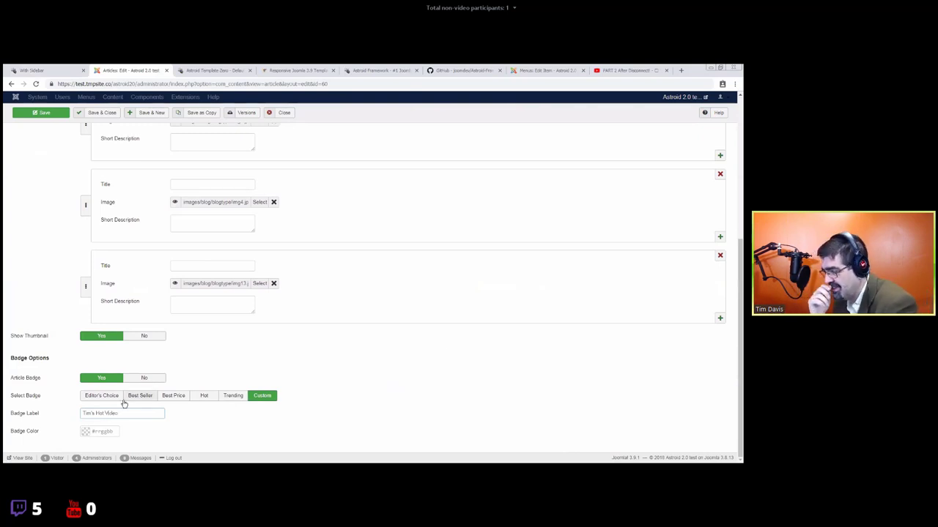
{"action": "left_click", "coordinate": [97, 432]}
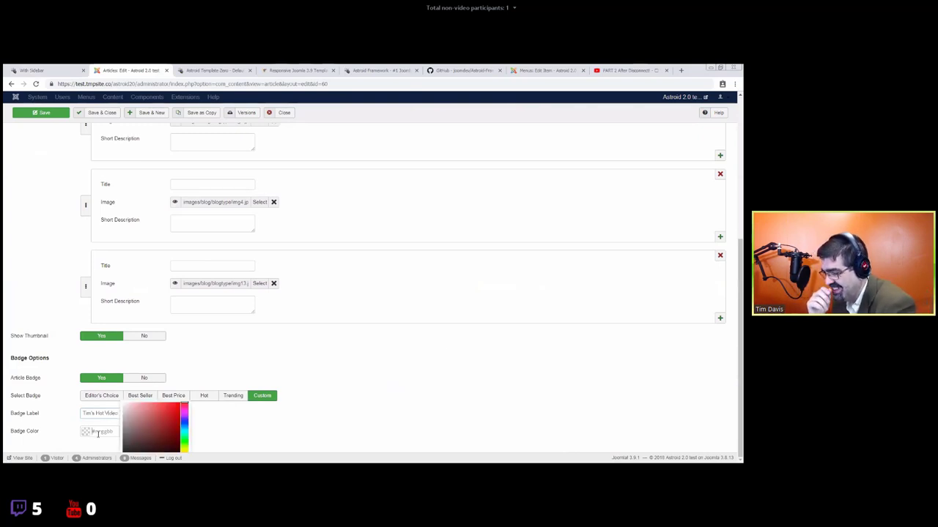
{"action": "left_click_drag", "start_coordinate": [183, 412], "coordinate": [184, 419]}
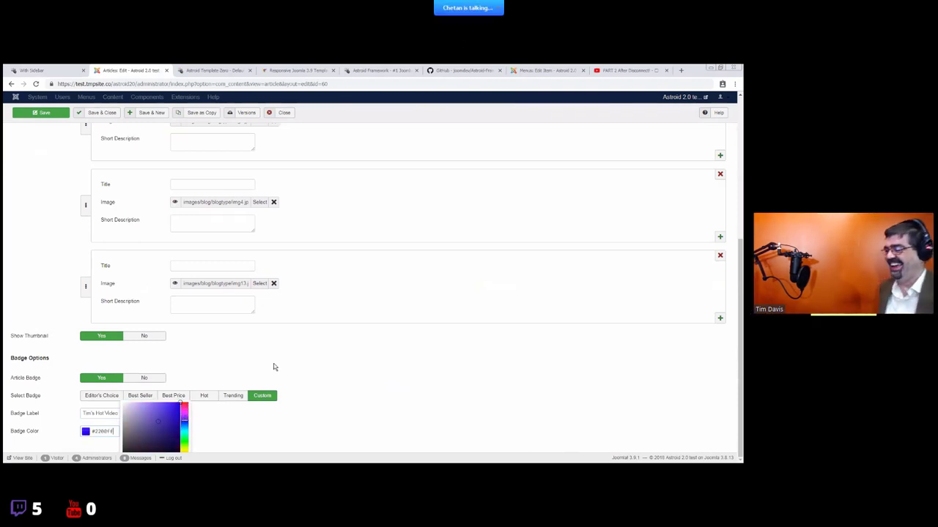
{"action": "left_click", "coordinate": [322, 341]}
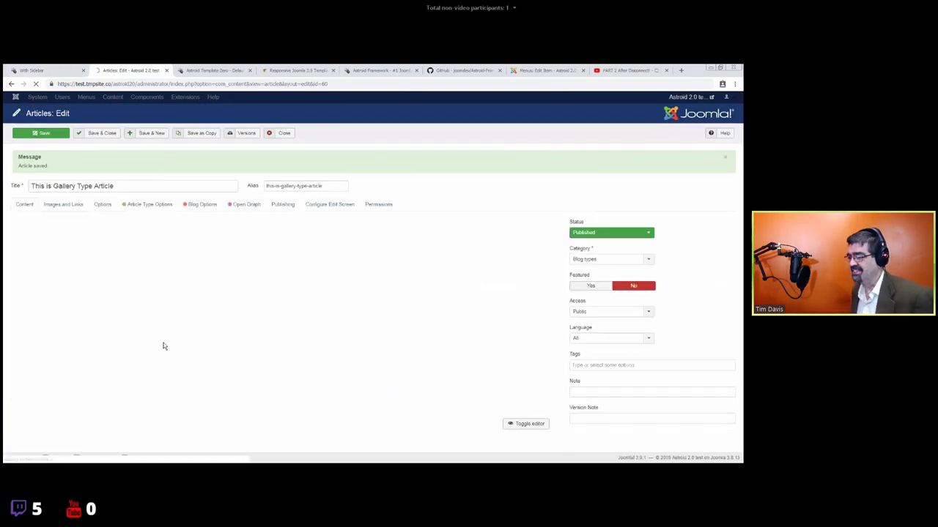
- Save the gallery article with its custom badge and reload the With Sidebar blog page
{"action": "scroll", "coordinate": [306, 333], "scroll_direction": "down", "scroll_amount": 10}
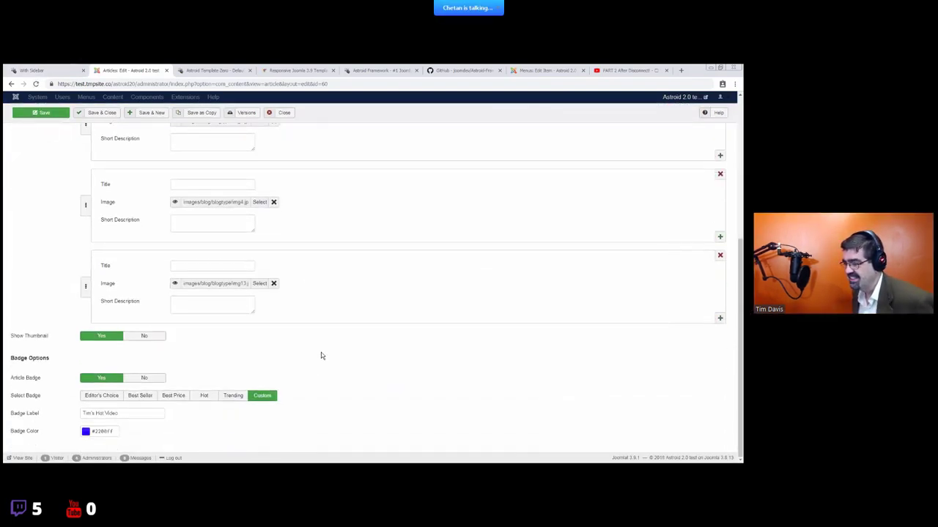
{"action": "left_click", "coordinate": [69, 70]}
{"action": "left_click", "coordinate": [113, 84]}
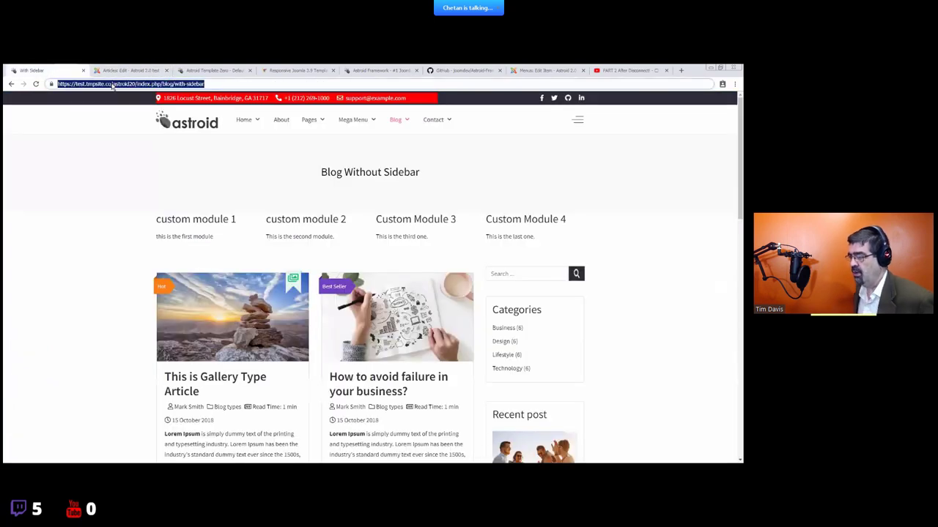
{"action": "key", "text": "Return"}
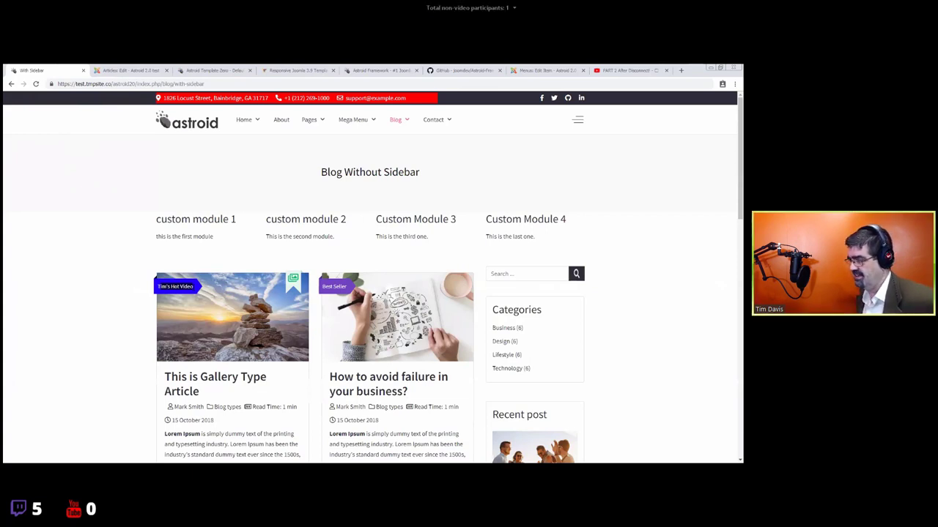
- Change the gallery article's custom badge color to red #ff0000, save the article and reload the blog page
{"action": "key", "text": "ctrl+Tab"}
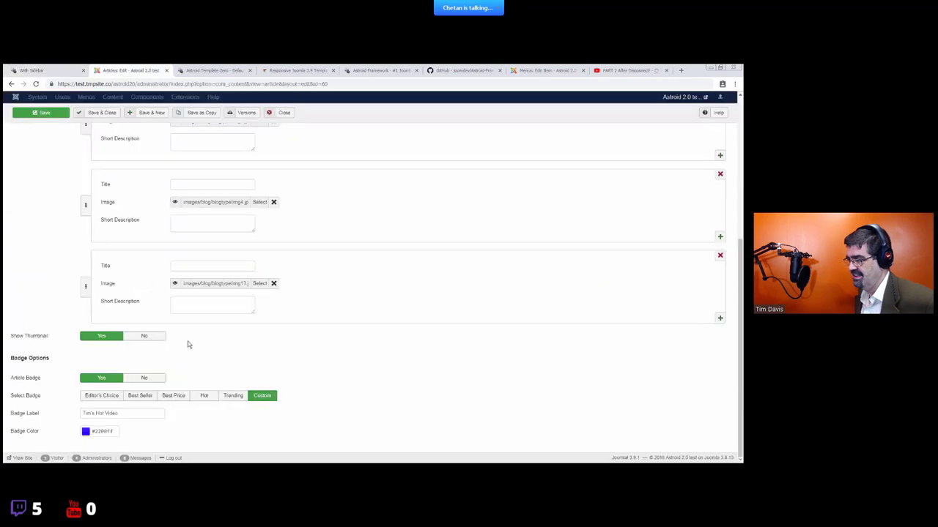
{"action": "left_click", "coordinate": [101, 431]}
{"action": "left_click_drag", "start_coordinate": [183, 415], "coordinate": [187, 404]}
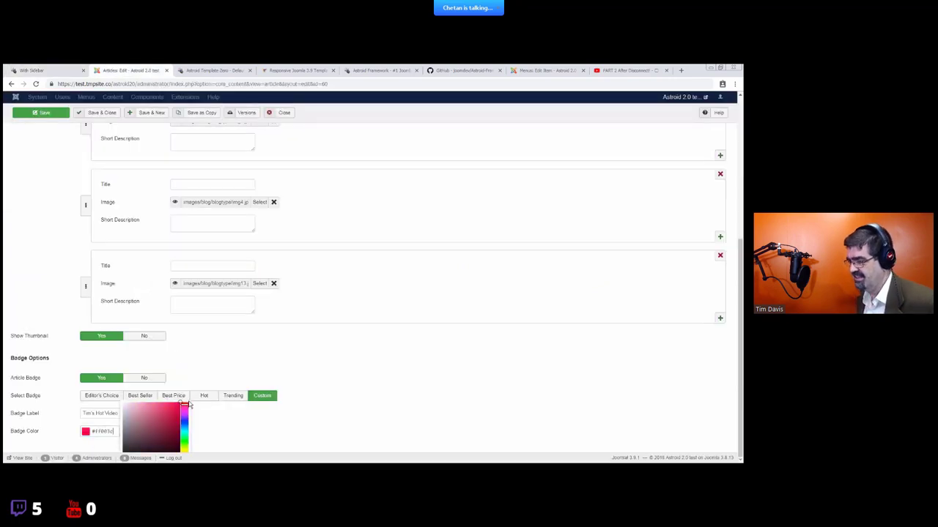
{"action": "left_click", "coordinate": [269, 368]}
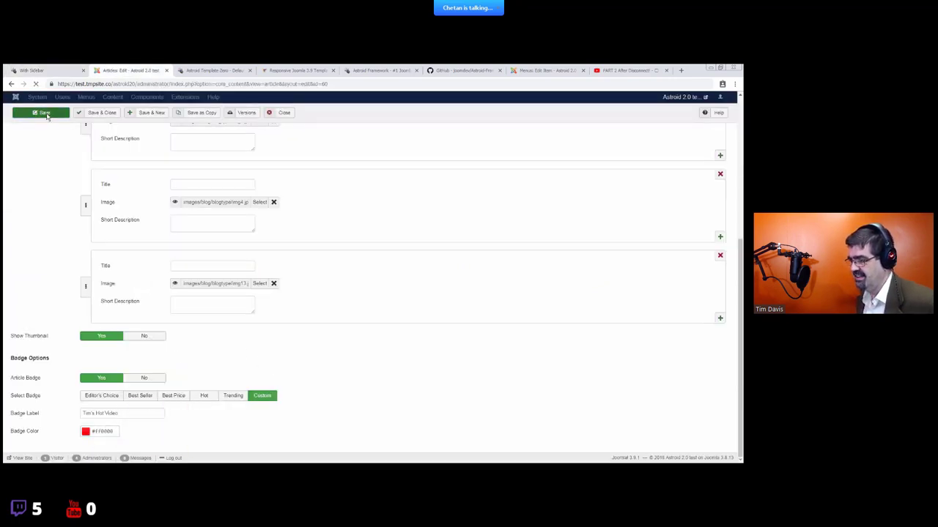
{"action": "left_click", "coordinate": [44, 71]}
{"action": "left_click", "coordinate": [110, 84]}
{"action": "key", "text": "Return"}
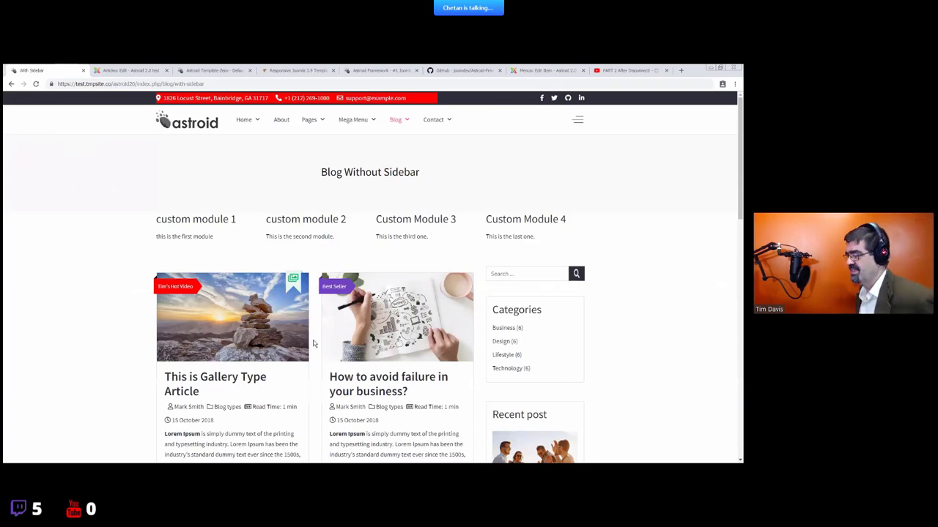
- Review the gallery article's type options by switching through Regular, Video, Gallery, Audio and Review
{"action": "left_click", "coordinate": [129, 70]}
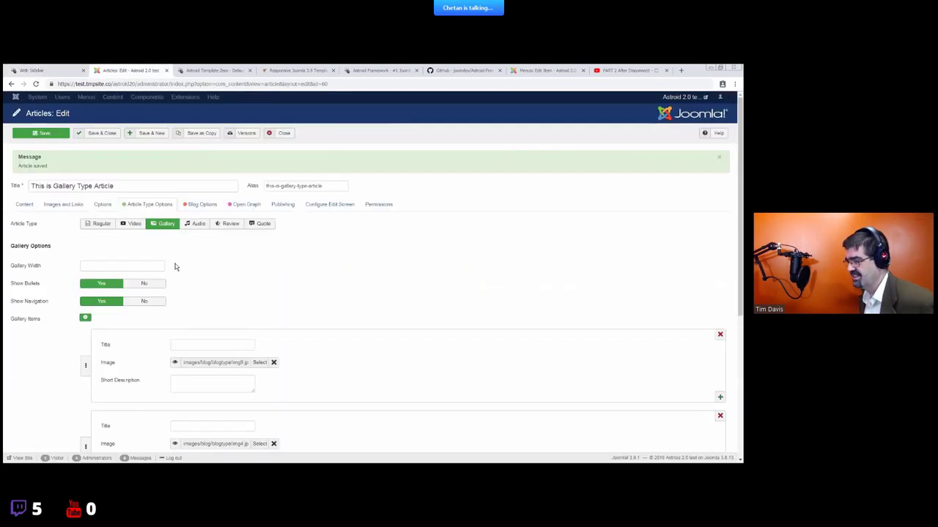
{"action": "left_click", "coordinate": [108, 227]}
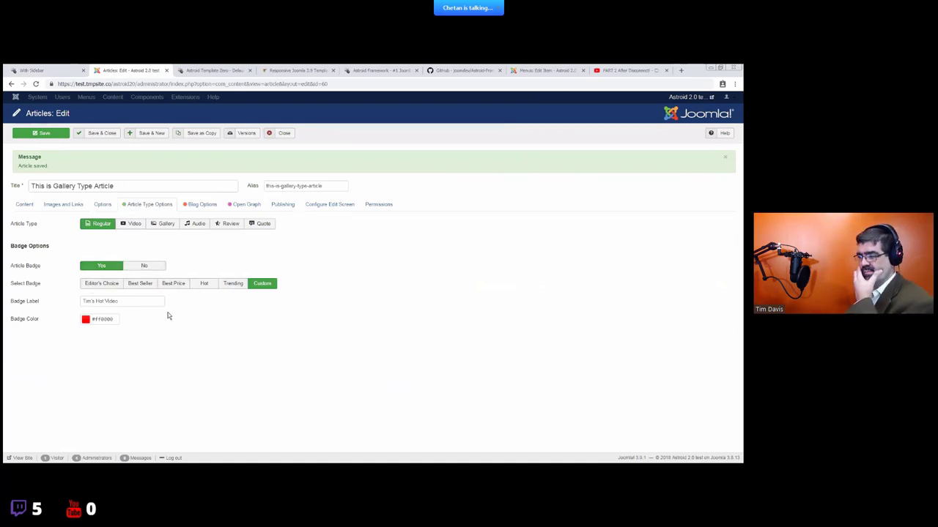
{"action": "left_click", "coordinate": [129, 227]}
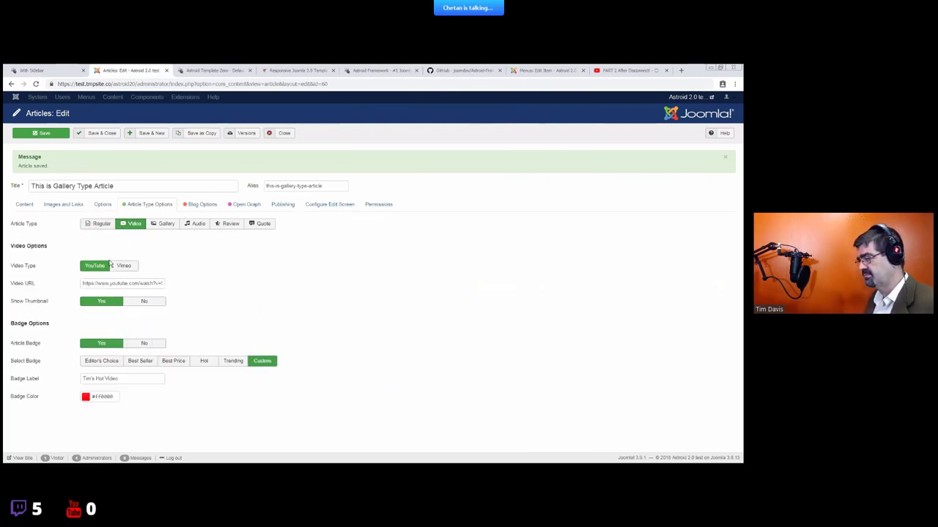
{"action": "left_click", "coordinate": [162, 224]}
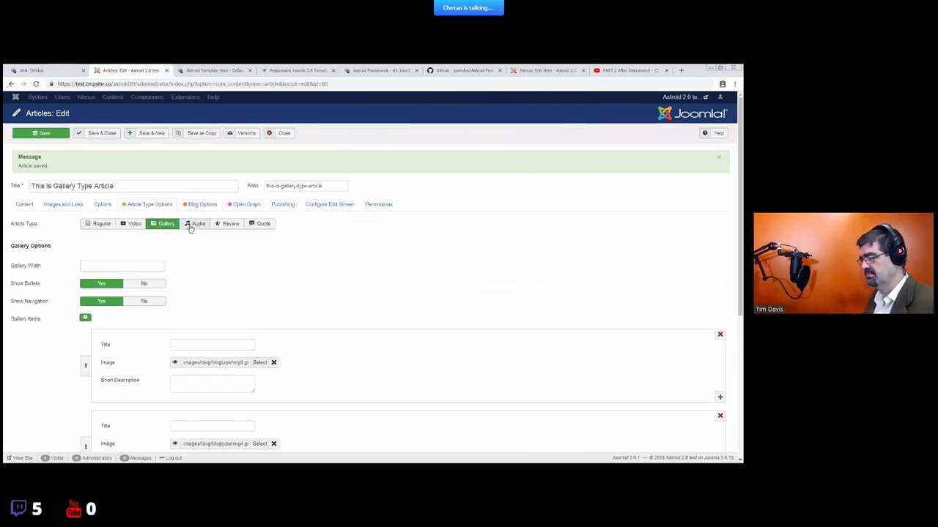
{"action": "left_click", "coordinate": [195, 224]}
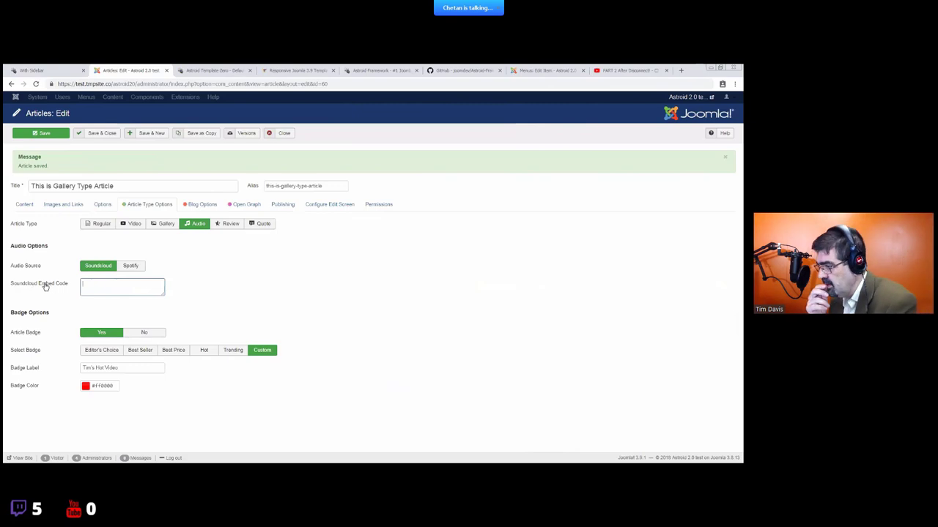
{"action": "left_click", "coordinate": [227, 223]}
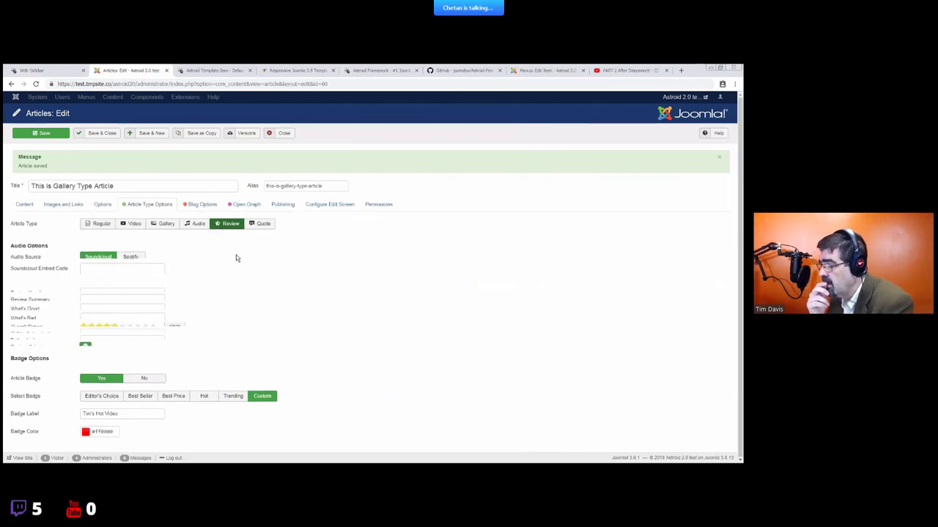
- Open the iPhone X Review article from the With Sidebar blog page and examine its score and criteria bars
{"action": "left_click", "coordinate": [58, 70]}
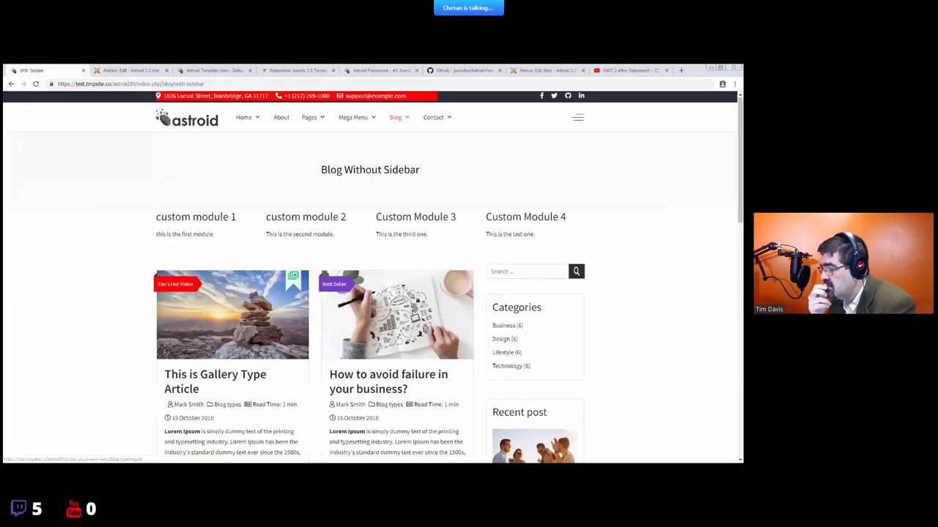
{"action": "scroll", "coordinate": [399, 317], "scroll_direction": "down", "scroll_amount": 3}
{"action": "scroll", "coordinate": [400, 317], "scroll_direction": "down", "scroll_amount": 7}
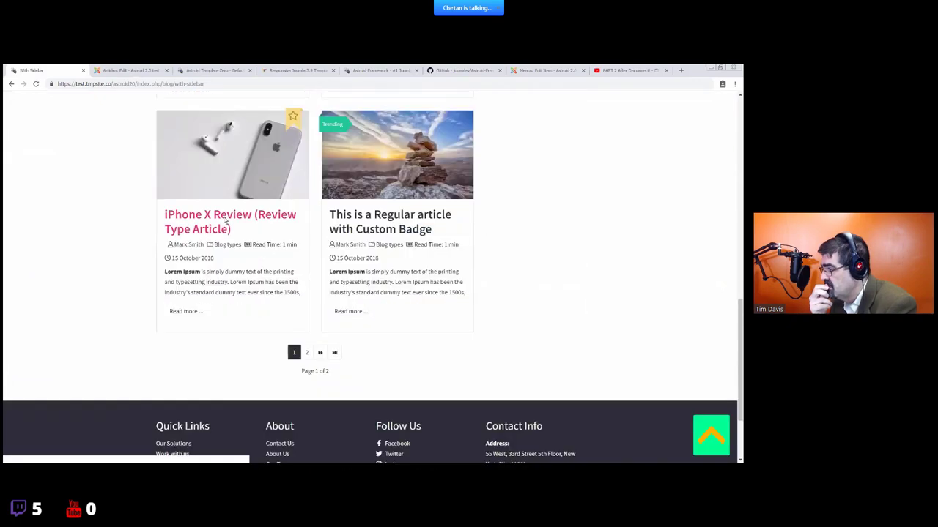
{"action": "left_click", "coordinate": [225, 220]}
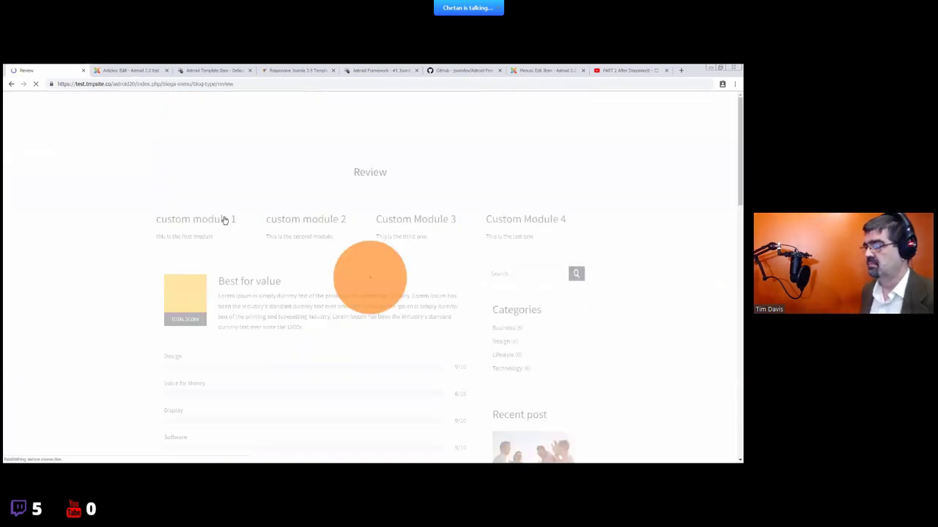
{"action": "scroll", "coordinate": [287, 286], "scroll_direction": "down", "scroll_amount": 4}
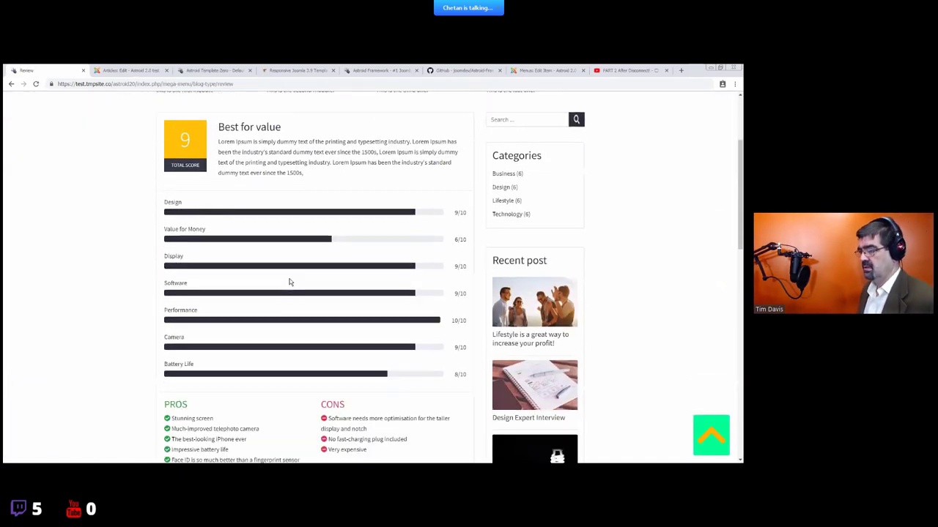
{"action": "scroll", "coordinate": [279, 264], "scroll_direction": "up", "scroll_amount": 1}
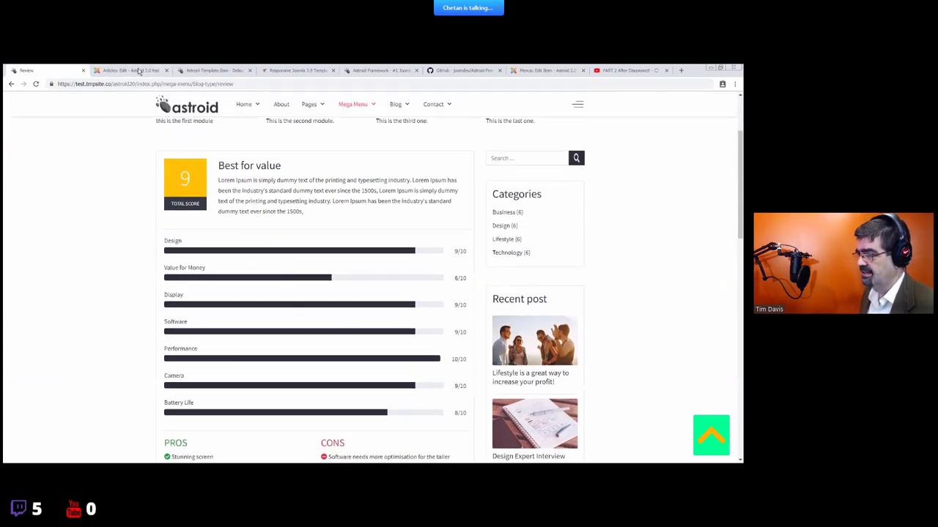
- Close the gallery article without saving and check the pros, cons and action button on the iPhone X review page
{"action": "left_click", "coordinate": [140, 71]}
{"action": "left_click", "coordinate": [284, 133]}
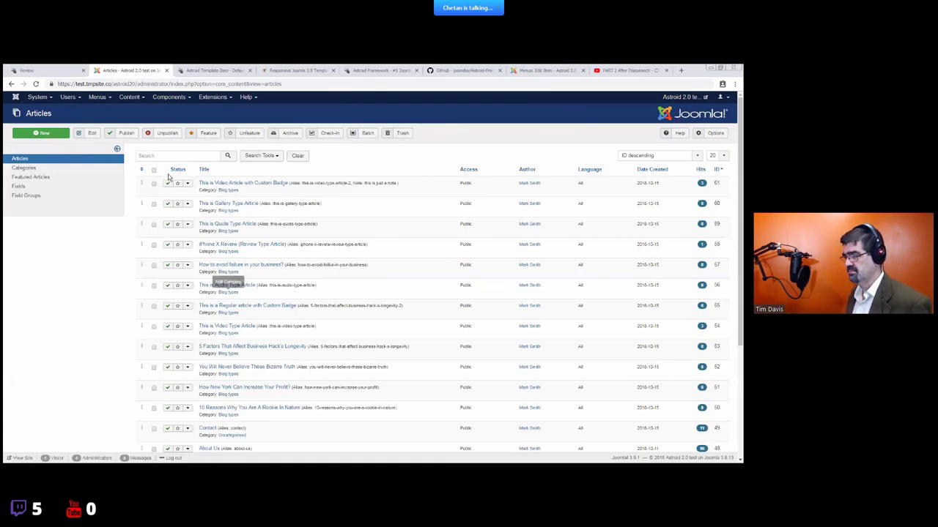
{"action": "key", "text": "ctrl+shift+Tab"}
{"action": "key", "text": "F5"}
{"action": "scroll", "coordinate": [279, 272], "scroll_direction": "down", "scroll_amount": 10}
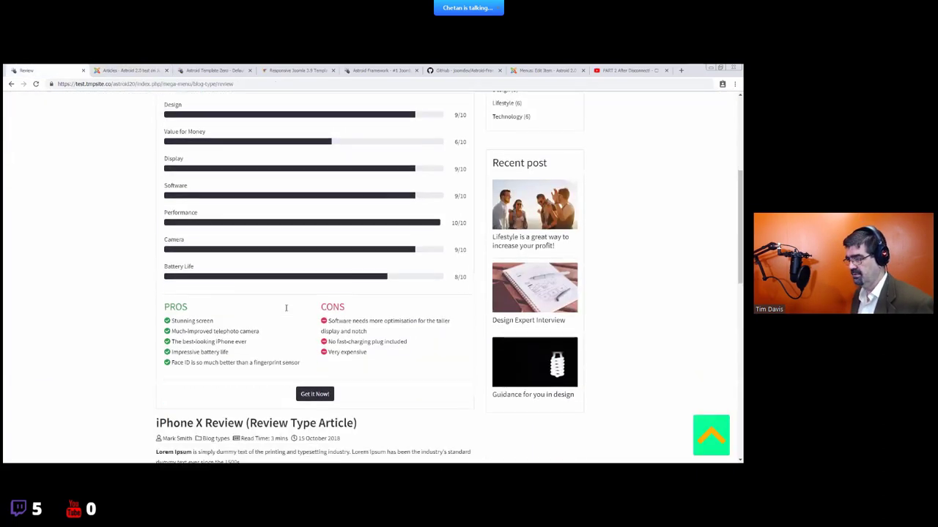
- Open the iPhone X Review article for editing and examine its Review options, overall rating and review criteria
{"action": "key", "text": "ctrl+Tab"}
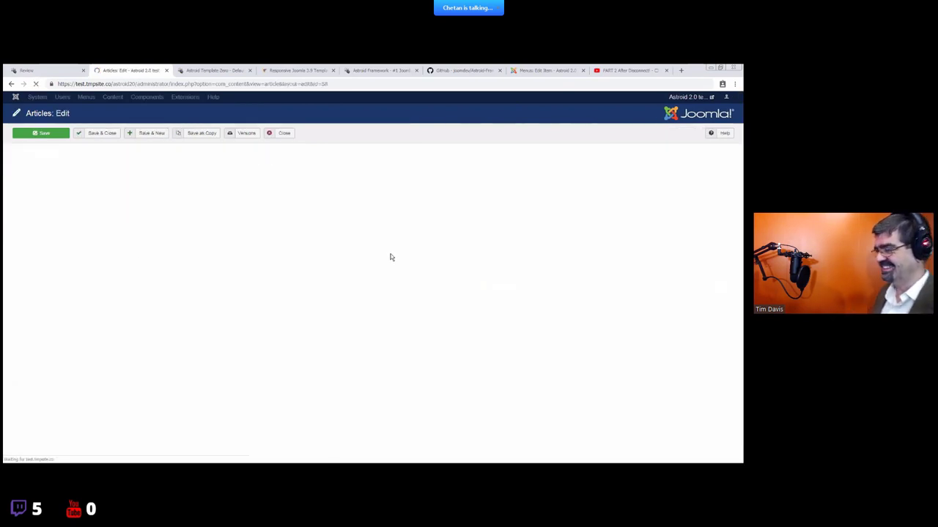
{"action": "left_click", "coordinate": [164, 182]}
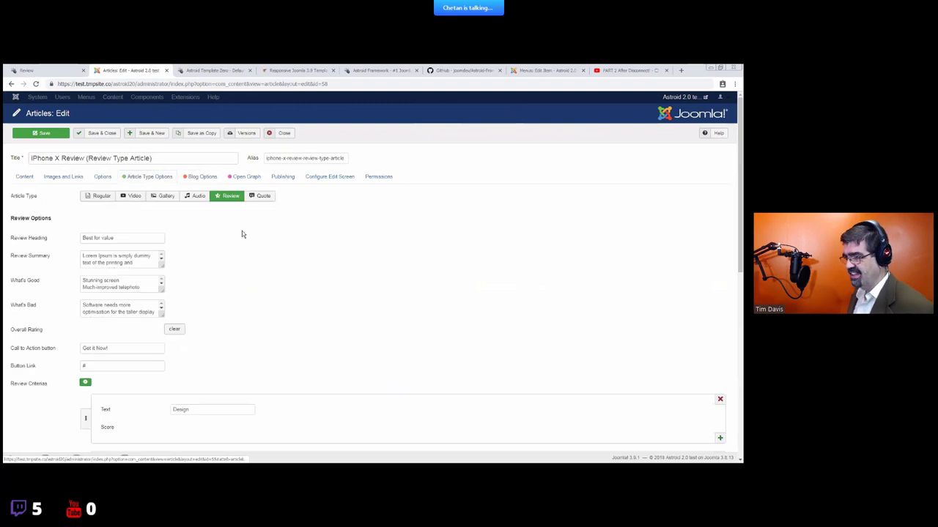
{"action": "scroll", "coordinate": [54, 168], "scroll_direction": "down", "scroll_amount": 2}
{"action": "scroll", "coordinate": [62, 187], "scroll_direction": "up", "scroll_amount": 1}
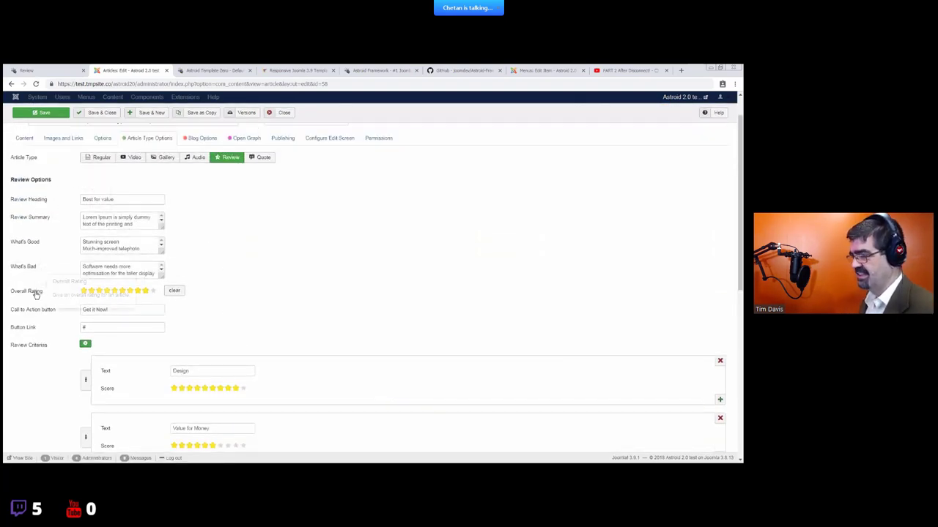
{"action": "scroll", "coordinate": [69, 285], "scroll_direction": "down", "scroll_amount": 1}
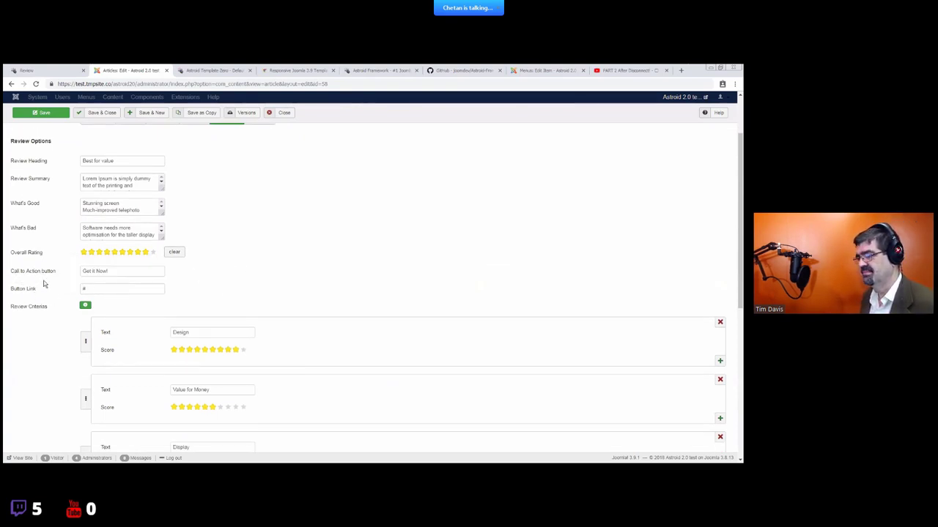
- Examine the review heading, summary, pros and cons on the published iPhone X review page against the article's settings
{"action": "left_click", "coordinate": [44, 70]}
{"action": "scroll", "coordinate": [262, 256], "scroll_direction": "up", "scroll_amount": 3}
{"action": "scroll", "coordinate": [317, 285], "scroll_direction": "up", "scroll_amount": 2}
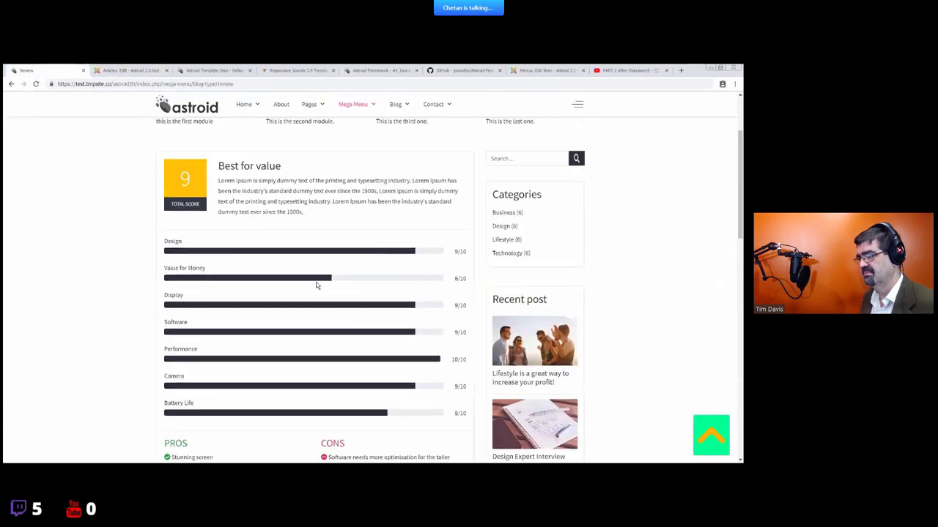
{"action": "left_click_drag", "start_coordinate": [176, 211], "coordinate": [283, 205]}
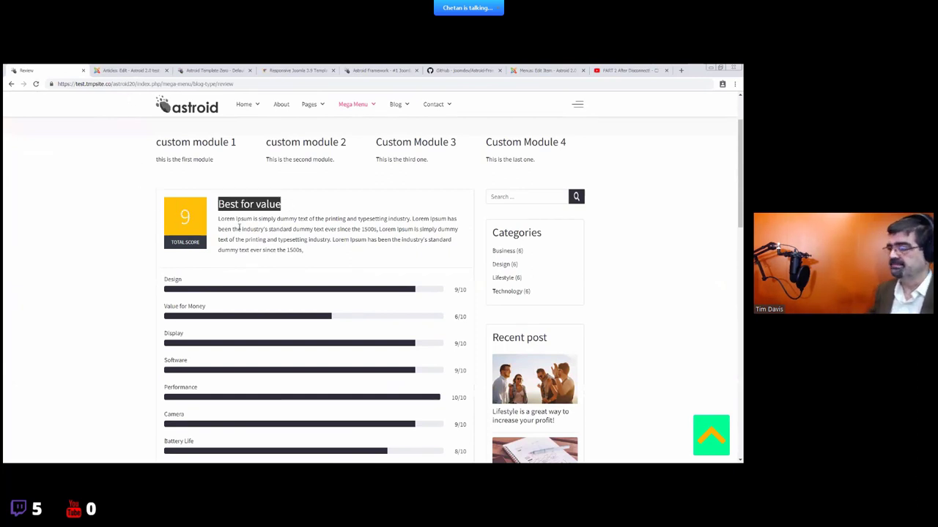
{"action": "left_click_drag", "start_coordinate": [218, 218], "coordinate": [290, 239]}
{"action": "scroll", "coordinate": [335, 260], "scroll_direction": "down", "scroll_amount": 3}
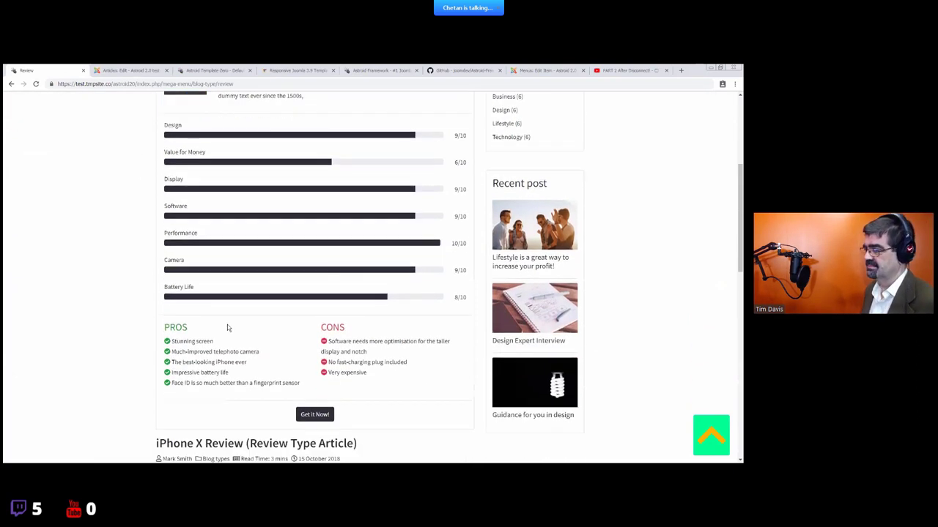
{"action": "left_click_drag", "start_coordinate": [170, 322], "coordinate": [256, 388]}
{"action": "left_click_drag", "start_coordinate": [326, 327], "coordinate": [382, 362]}
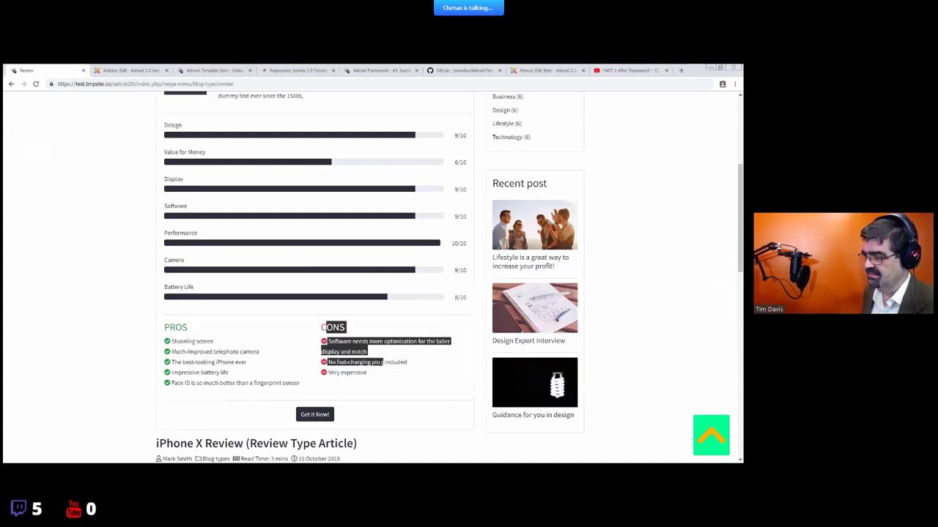
- Compare the pros, cons and action button on the published iPhone X review page with the article's Review options
{"action": "scroll", "coordinate": [325, 325], "scroll_direction": "down", "scroll_amount": 2}
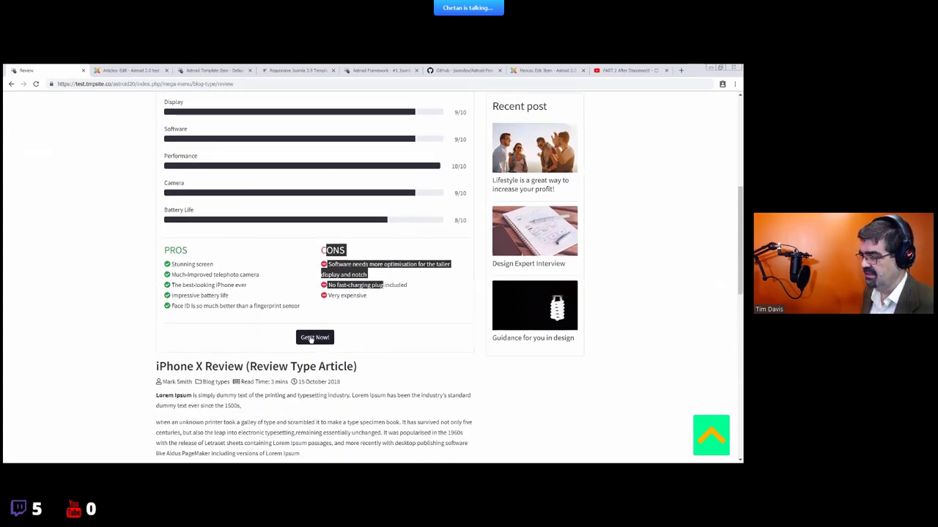
{"action": "left_click", "coordinate": [128, 70]}
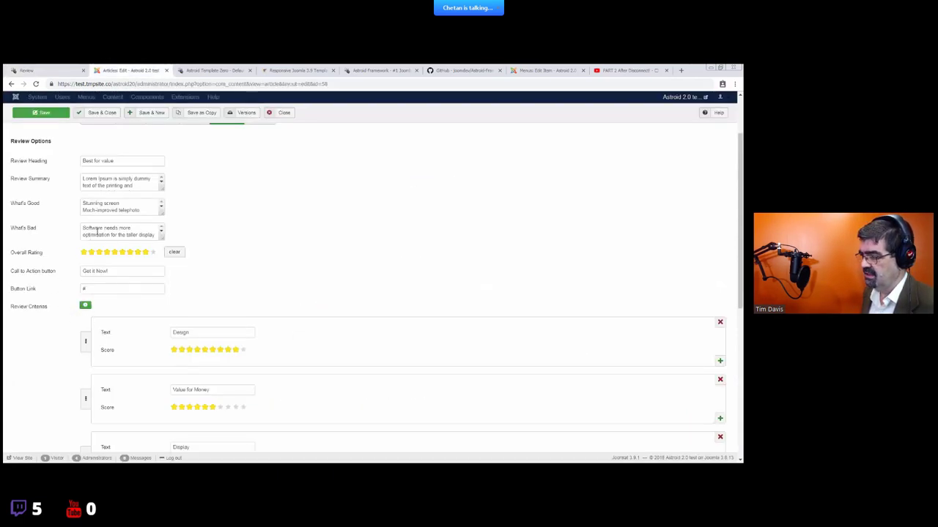
{"action": "left_click", "coordinate": [38, 70]}
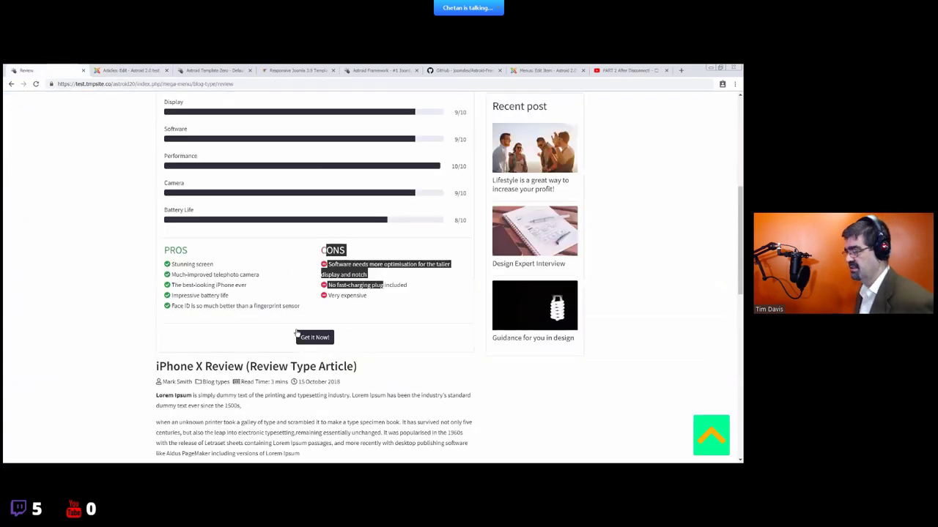
{"action": "left_click", "coordinate": [138, 70]}
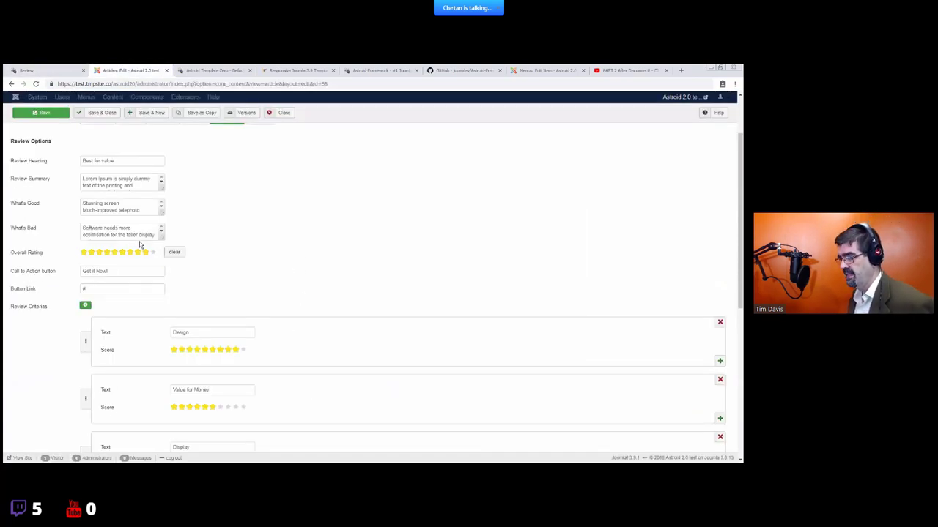
{"action": "left_click", "coordinate": [53, 70]}
{"action": "left_click", "coordinate": [373, 305]}
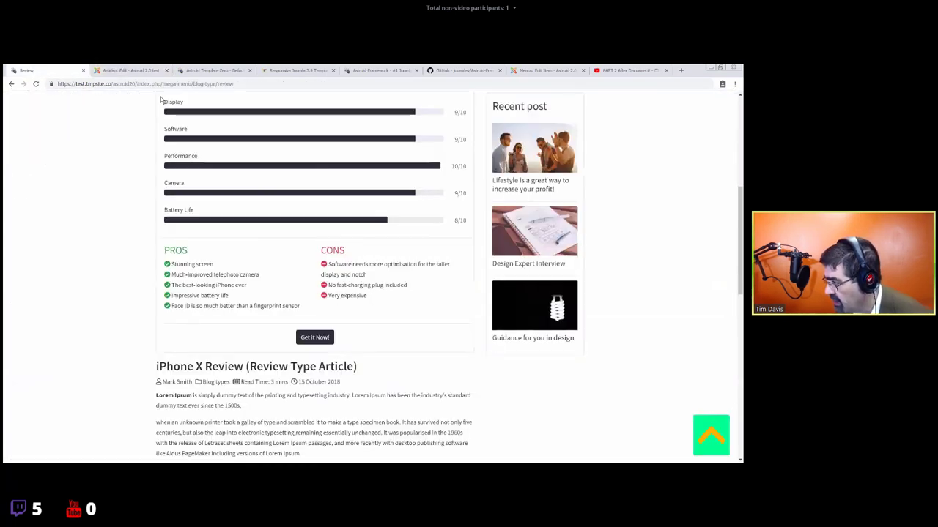
{"action": "scroll", "coordinate": [361, 313], "scroll_direction": "up", "scroll_amount": 2}
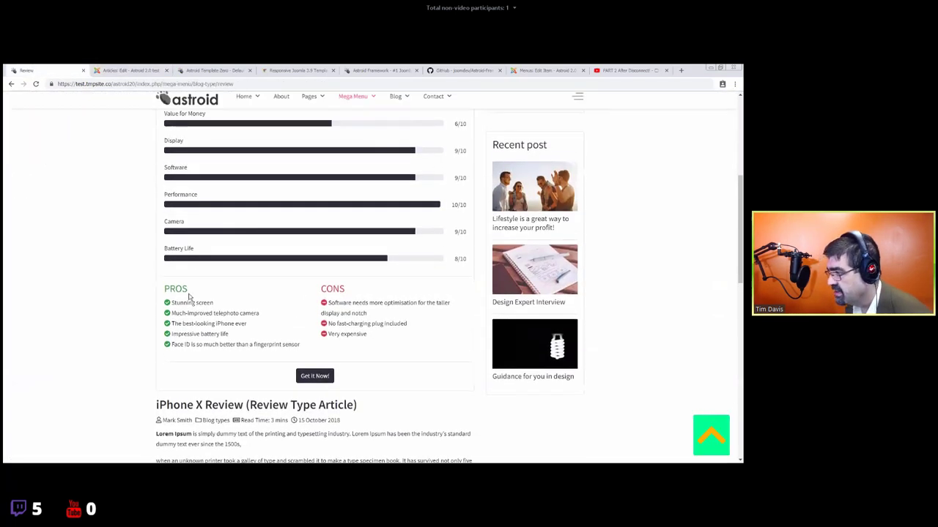
- Enlarge the What's Good field of the iPhone X review article and add a new last line, "This is good"
{"action": "left_click", "coordinate": [132, 70]}
{"action": "left_click_drag", "start_coordinate": [164, 213], "coordinate": [270, 289]}
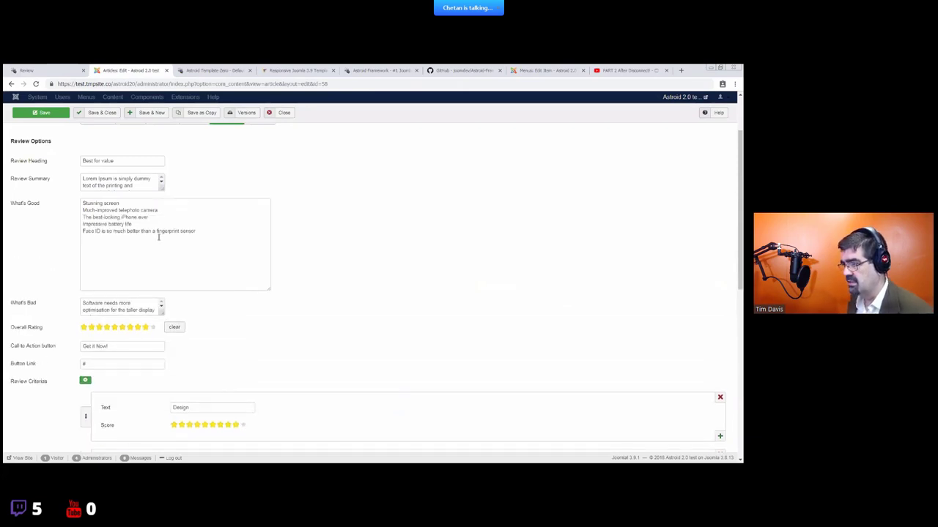
{"action": "left_click", "coordinate": [264, 233]}
{"action": "key", "text": "Return"}
{"action": "type", "text": "T"}
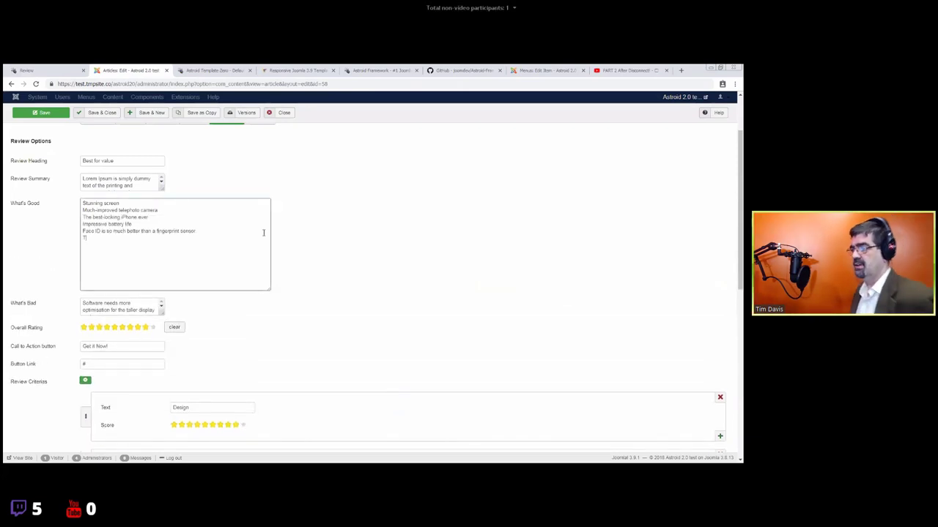
{"action": "type", "text": "his is good"}
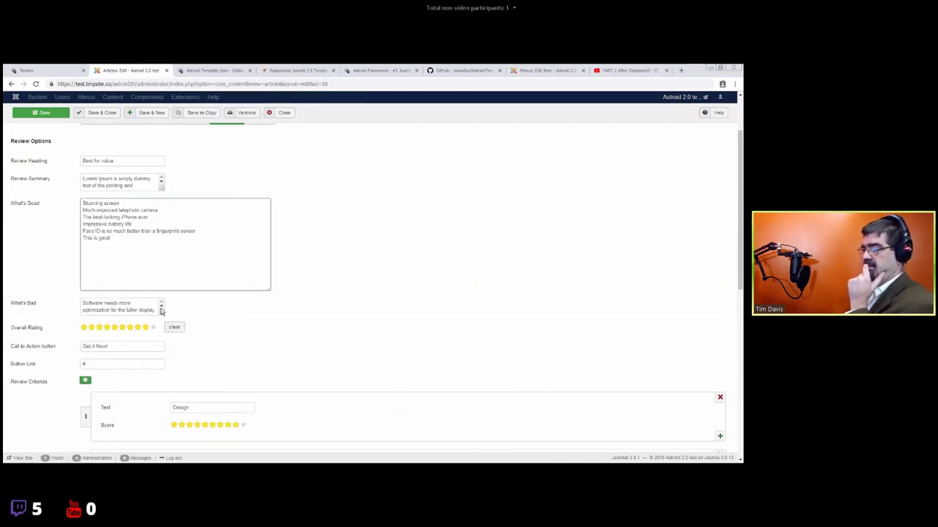
- Enlarge the What's Bad field, add a new last line, "This is bad", and save the article
{"action": "left_click_drag", "start_coordinate": [161, 311], "coordinate": [259, 370]}
{"action": "left_click", "coordinate": [173, 330]}
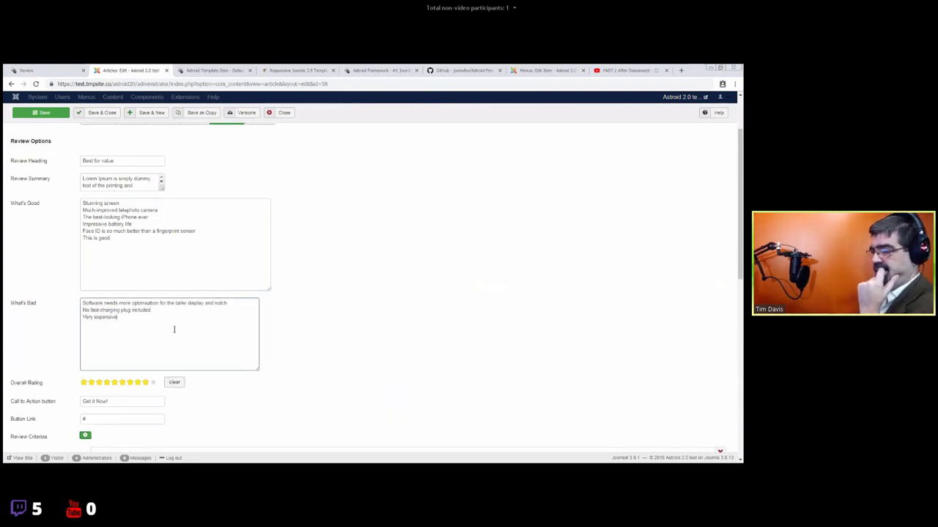
{"action": "type", "text": "This"}
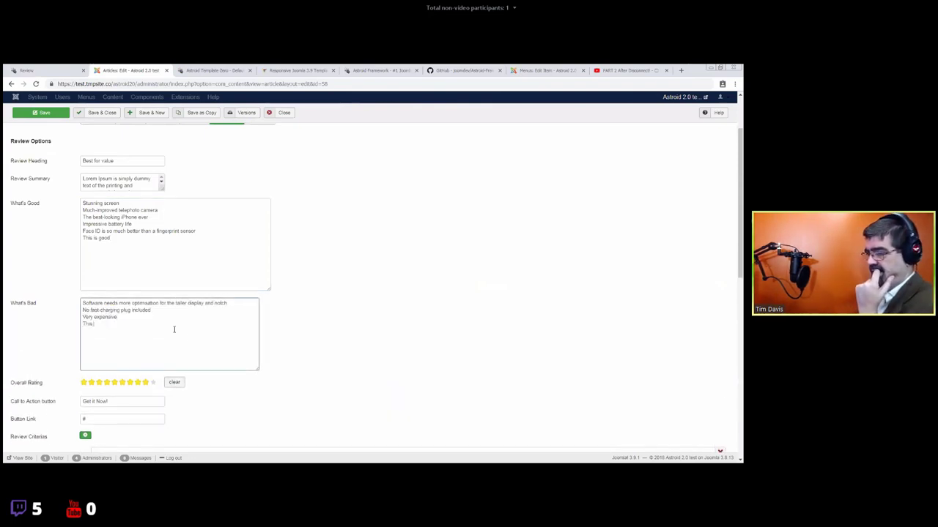
{"action": "type", "text": " is bad"}
{"action": "left_click", "coordinate": [43, 113]}
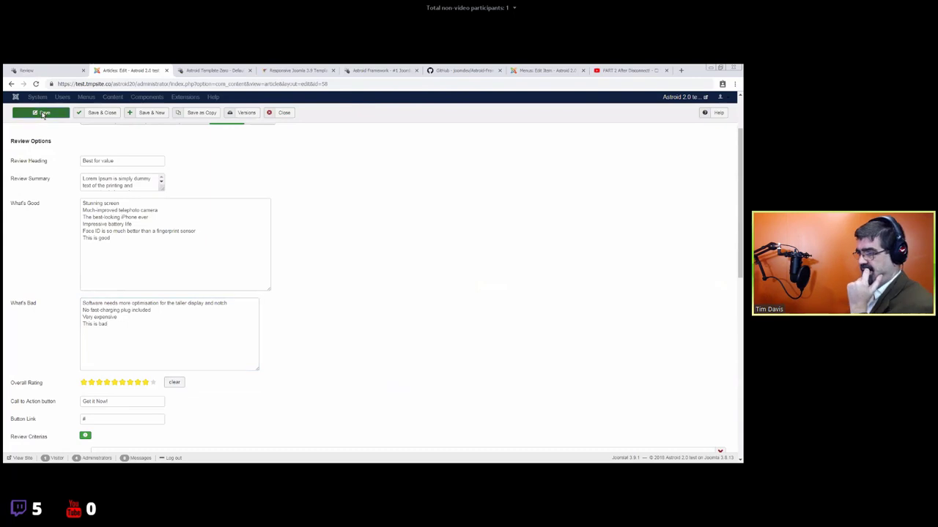
- Reload the published iPhone X review page and check the newly added entries in its pros and cons
{"action": "left_click", "coordinate": [27, 71]}
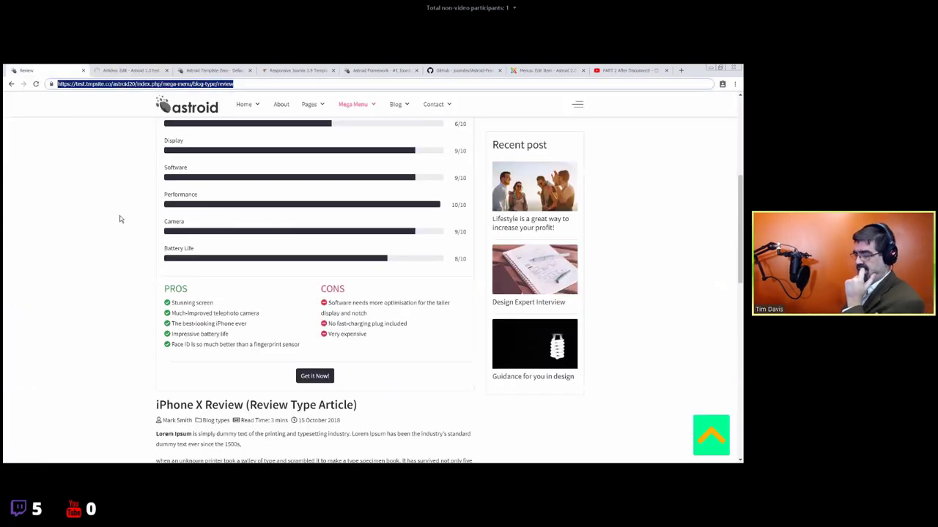
{"action": "key", "text": "F5"}
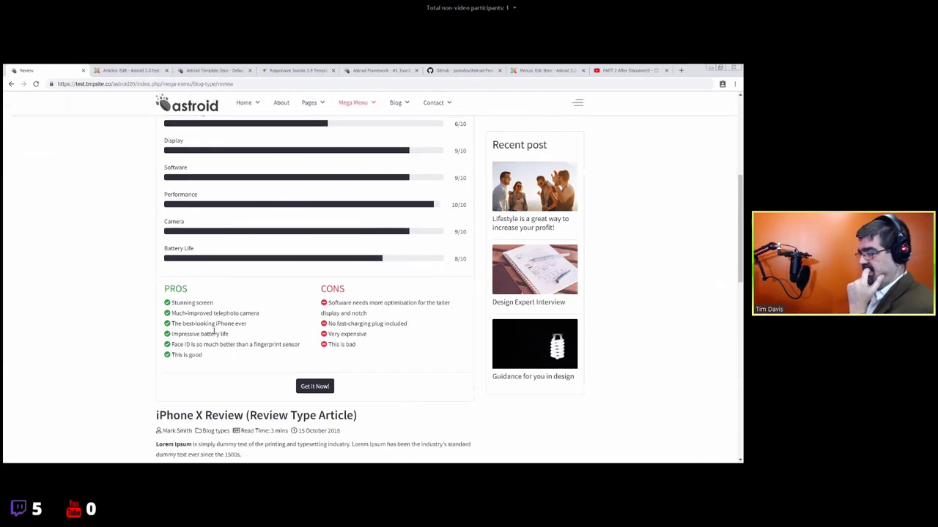
{"action": "left_click_drag", "start_coordinate": [173, 359], "coordinate": [370, 349]}
{"action": "left_click", "coordinate": [370, 349]}
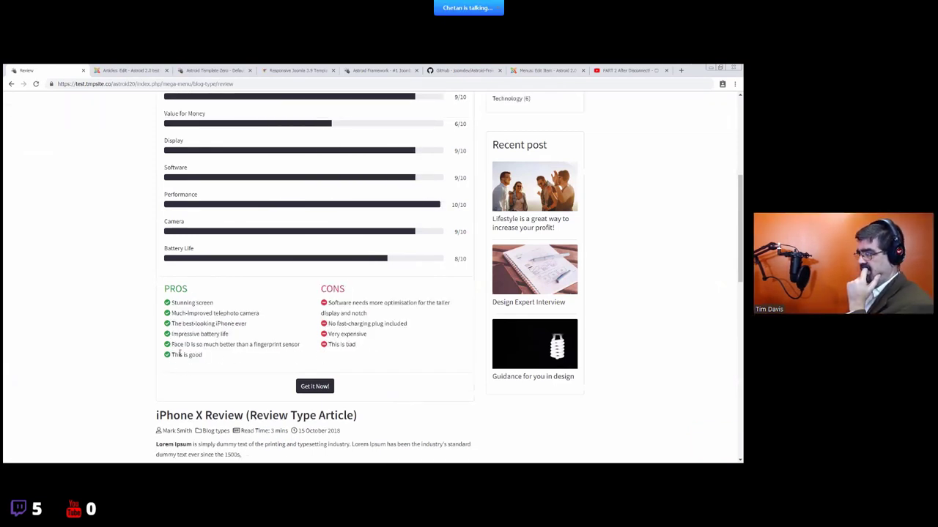
{"action": "left_click_drag", "start_coordinate": [176, 355], "coordinate": [387, 347]}
{"action": "scroll", "coordinate": [178, 214], "scroll_direction": "up", "scroll_amount": 1}
{"action": "scroll", "coordinate": [178, 214], "scroll_direction": "up", "scroll_amount": 1}
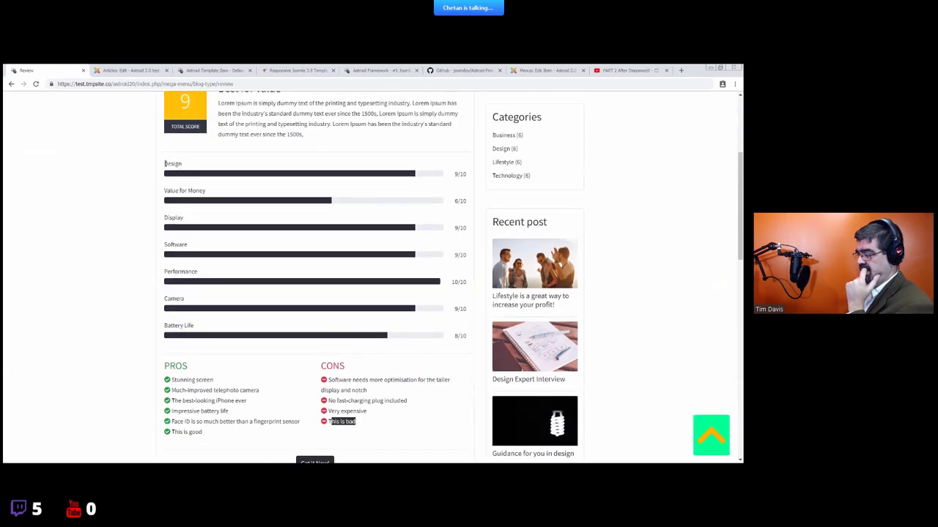
- Examine the review criteria and their star scores in the iPhone X review article's Article Type Options
{"action": "key", "text": "ctrl+a"}
{"action": "key", "text": "ctrl+Tab"}
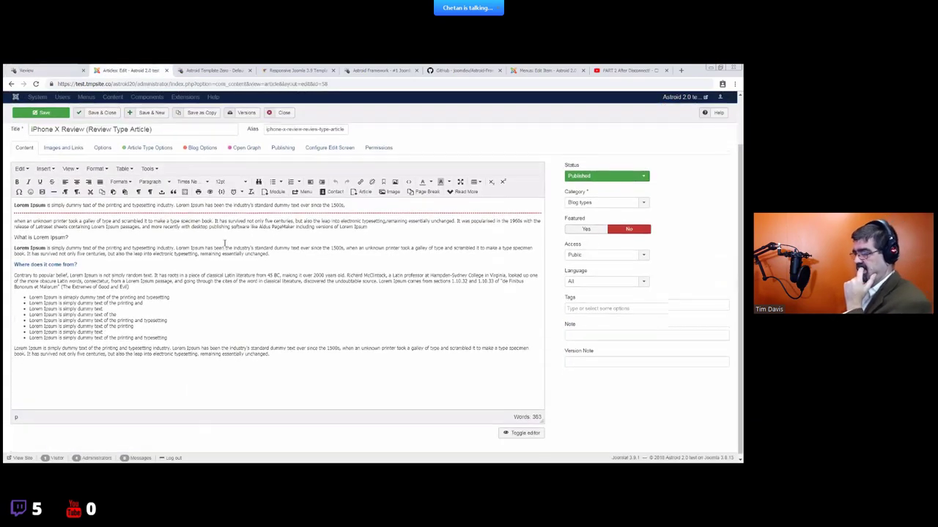
{"action": "left_click", "coordinate": [155, 144]}
{"action": "scroll", "coordinate": [303, 333], "scroll_direction": "down", "scroll_amount": 2}
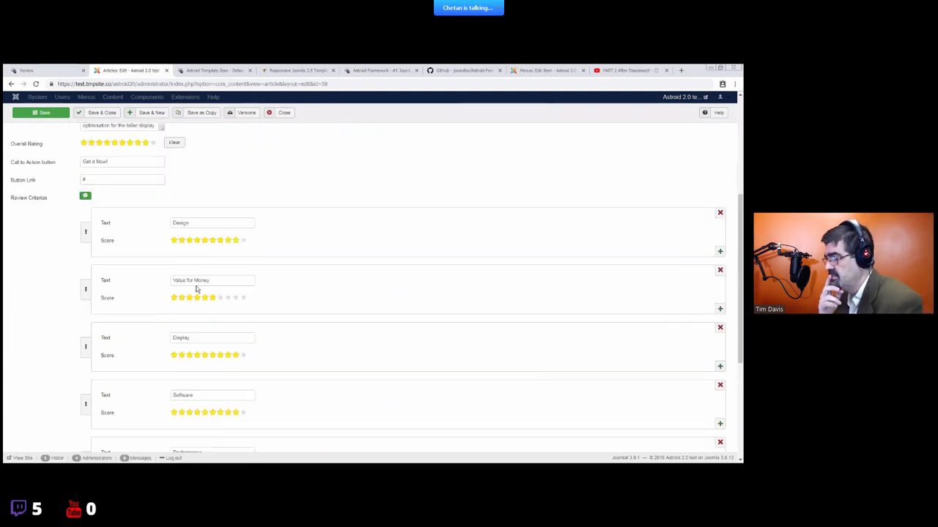
{"action": "scroll", "coordinate": [204, 228], "scroll_direction": "down", "scroll_amount": 1}
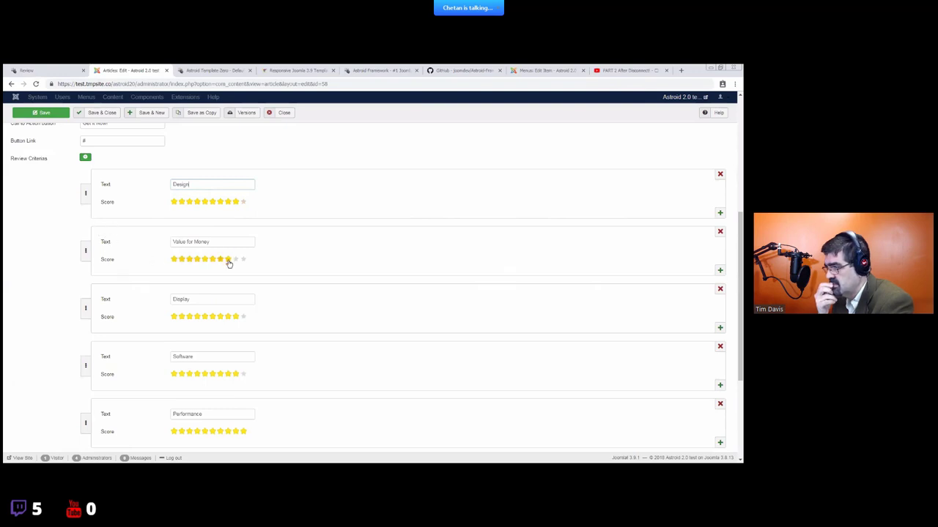
{"action": "scroll", "coordinate": [253, 274], "scroll_direction": "down", "scroll_amount": 1}
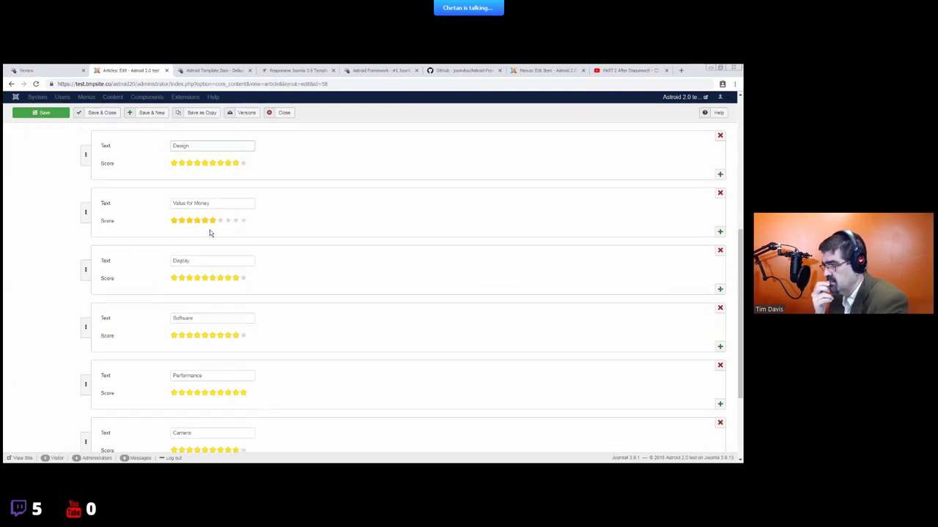
{"action": "scroll", "coordinate": [178, 241], "scroll_direction": "down", "scroll_amount": 2}
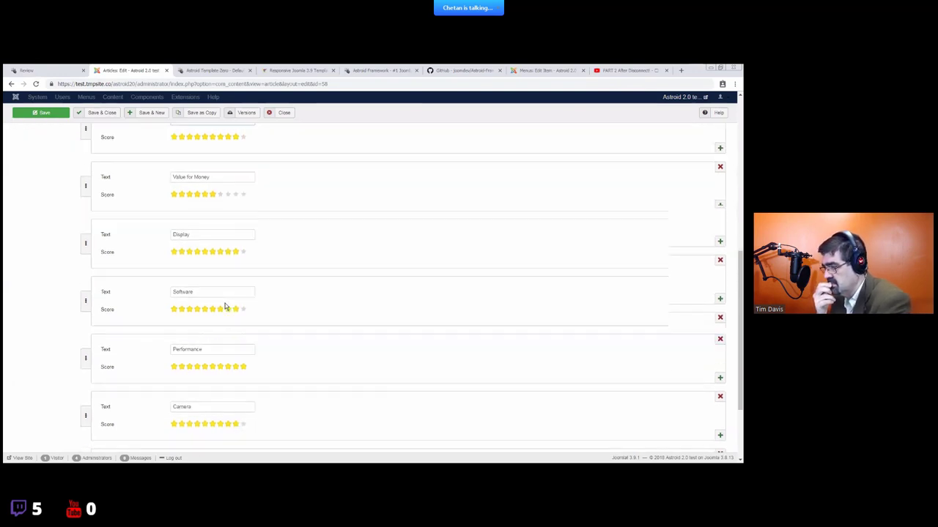
- Reload the review page to check its criteria score bars, and return to the article's Review options
{"action": "key", "text": "ctrl+shift+Tab"}
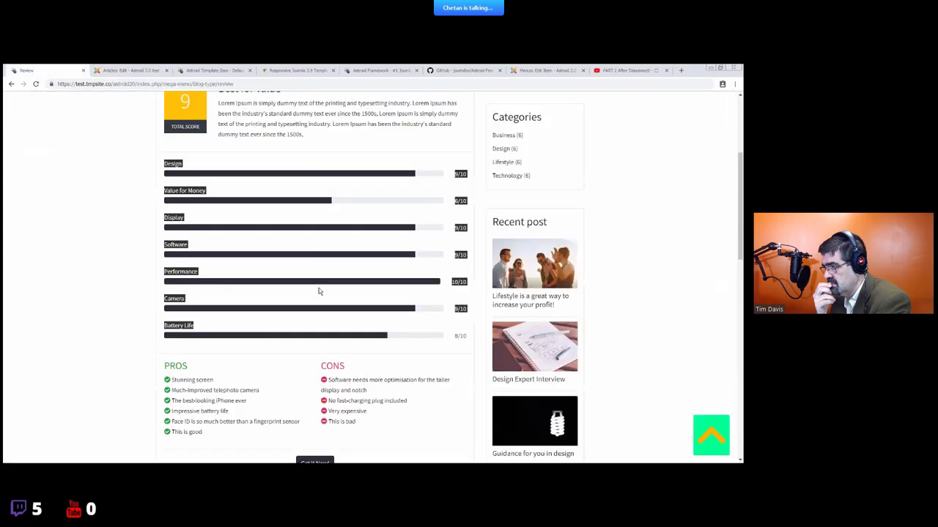
{"action": "left_click", "coordinate": [37, 85]}
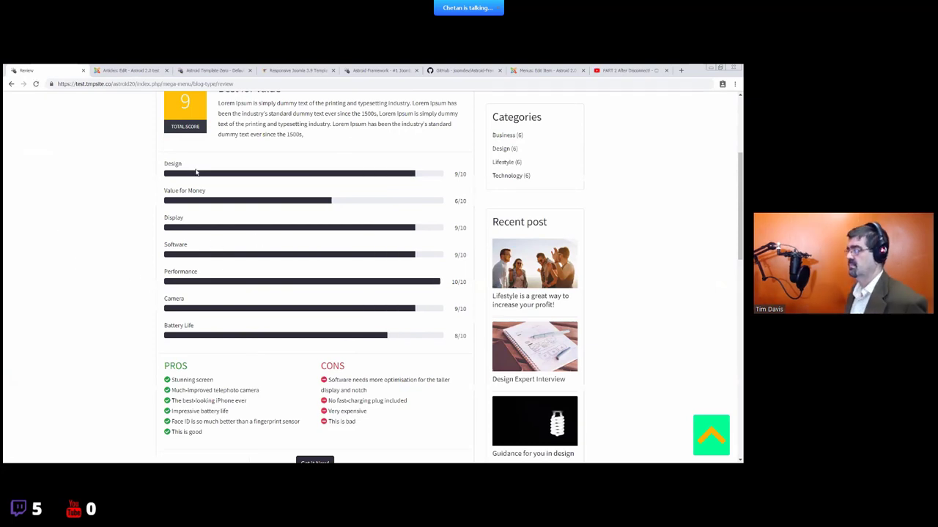
{"action": "key", "text": "ctrl+Tab"}
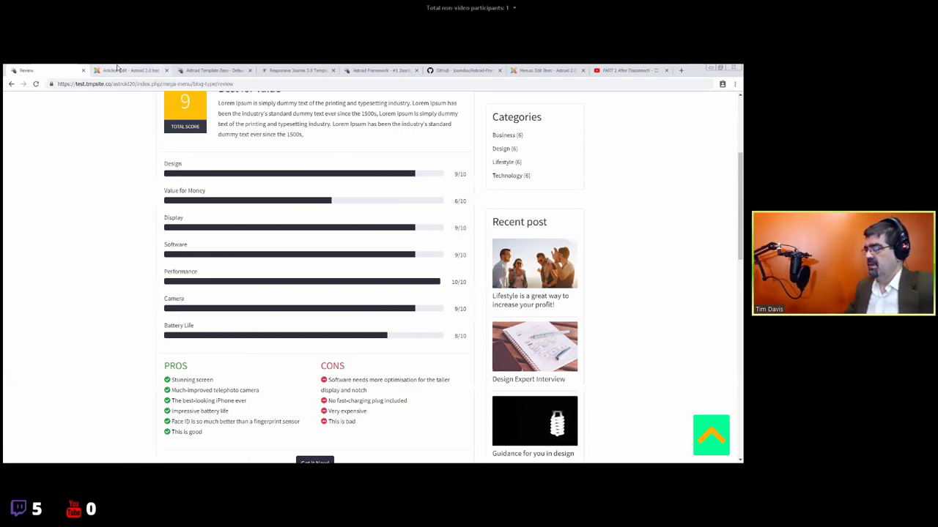
{"action": "scroll", "coordinate": [216, 260], "scroll_direction": "up", "scroll_amount": 3}
{"action": "scroll", "coordinate": [226, 226], "scroll_direction": "up", "scroll_amount": 3}
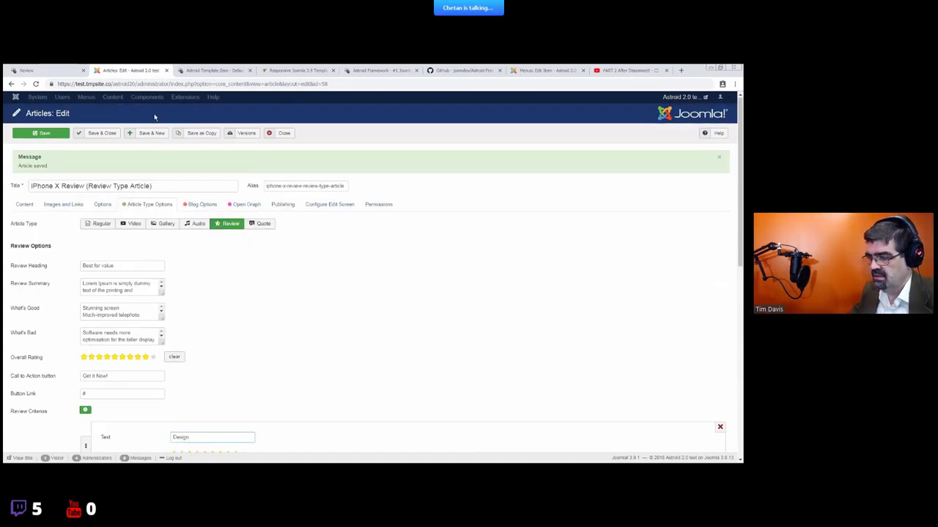
- Open the Quote Type Article from the With Sidebar blog page and close the iPhone X review article's editor
{"action": "left_click", "coordinate": [56, 69]}
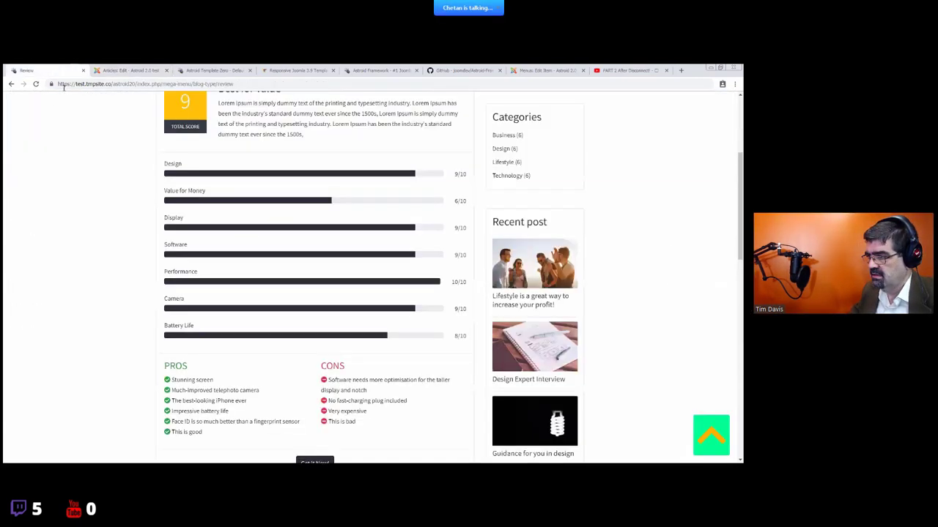
{"action": "left_click", "coordinate": [12, 84]}
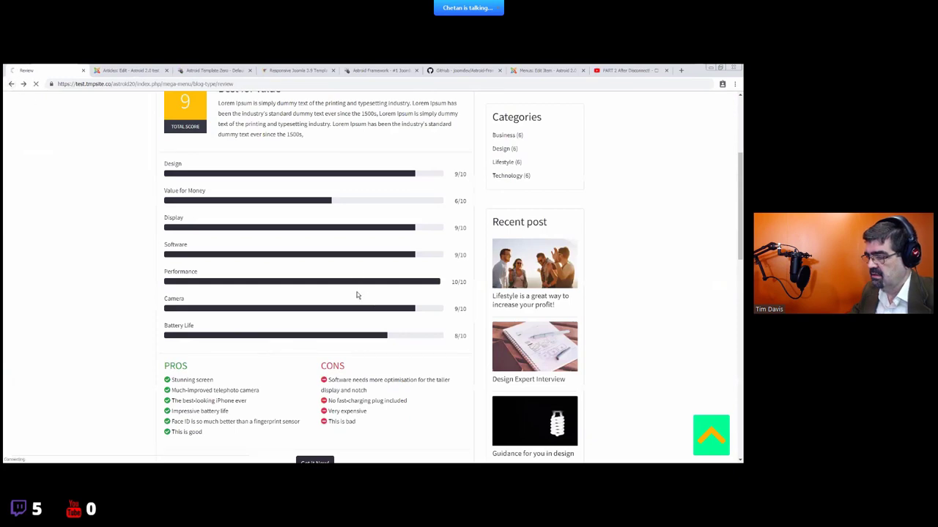
{"action": "scroll", "coordinate": [296, 269], "scroll_direction": "up", "scroll_amount": 2}
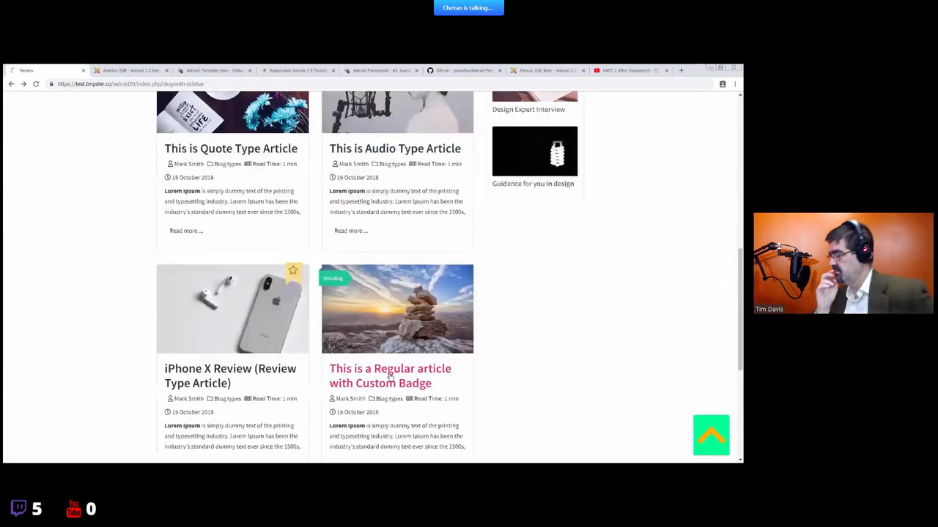
{"action": "scroll", "coordinate": [389, 376], "scroll_direction": "up", "scroll_amount": 2}
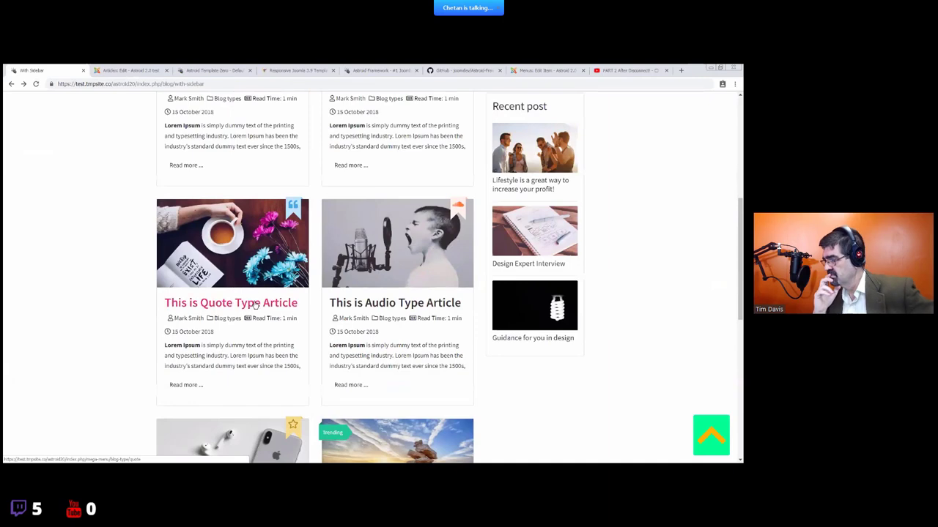
{"action": "left_click", "coordinate": [255, 304]}
{"action": "left_click", "coordinate": [128, 70]}
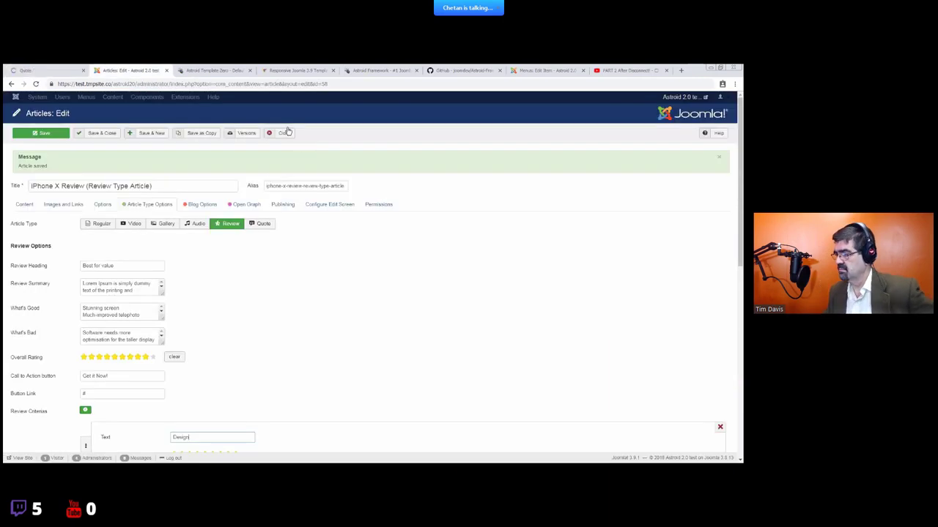
{"action": "left_click", "coordinate": [61, 71]}
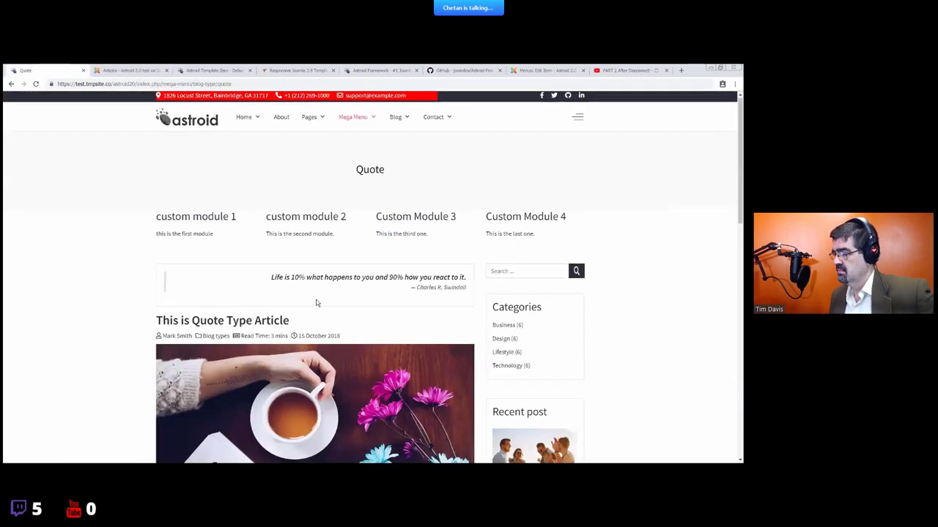
- Examine the quote text, its attribution and the article image on the published Quote page
{"action": "scroll", "coordinate": [277, 250], "scroll_direction": "down", "scroll_amount": 1}
{"action": "scroll", "coordinate": [276, 250], "scroll_direction": "up", "scroll_amount": 1}
{"action": "left_click_drag", "start_coordinate": [413, 258], "coordinate": [465, 251]}
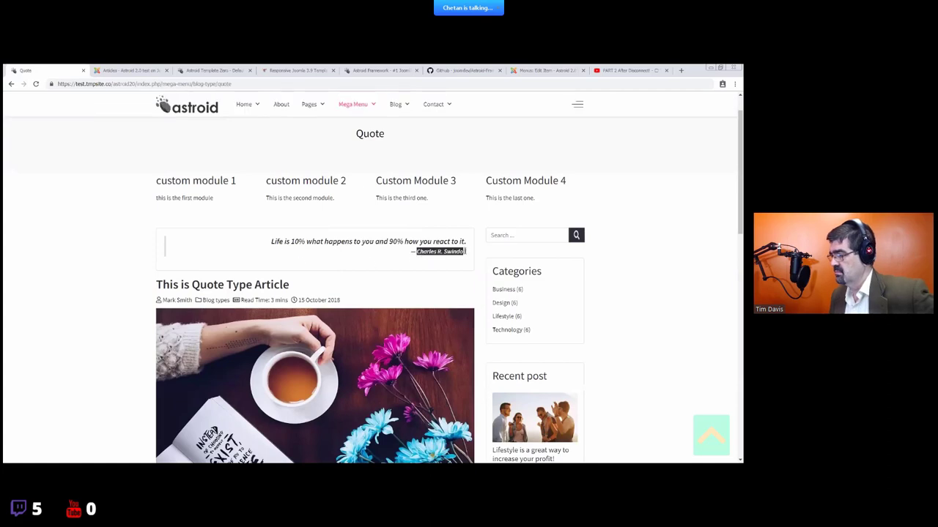
{"action": "left_click_drag", "start_coordinate": [492, 257], "coordinate": [469, 254]}
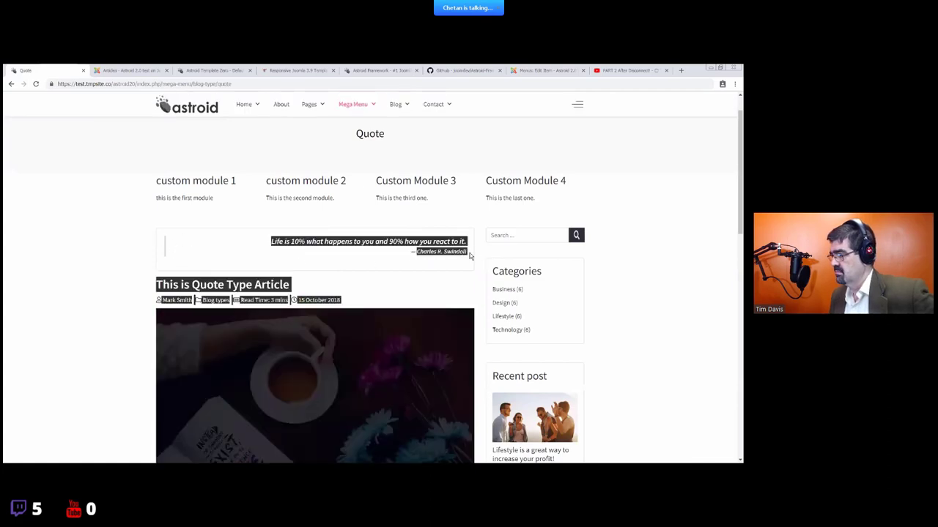
{"action": "left_click", "coordinate": [469, 254]}
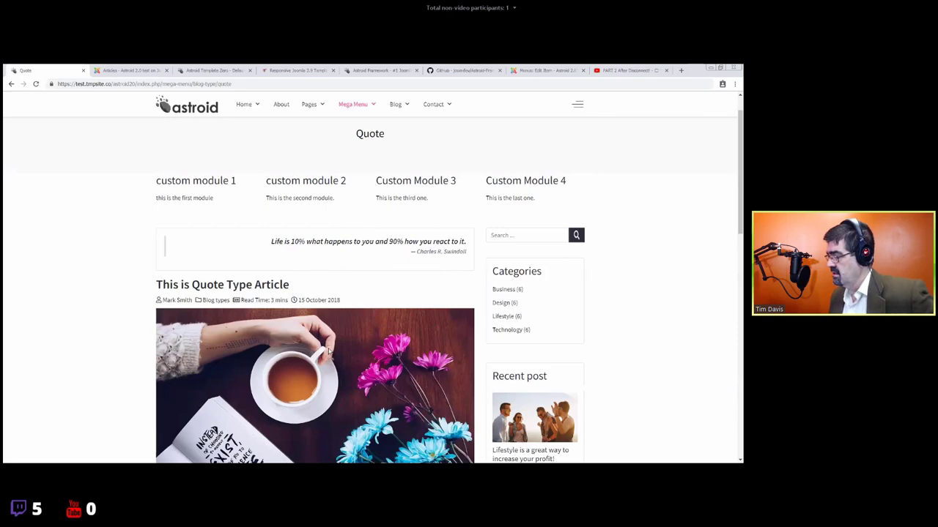
{"action": "scroll", "coordinate": [328, 353], "scroll_direction": "down", "scroll_amount": 1}
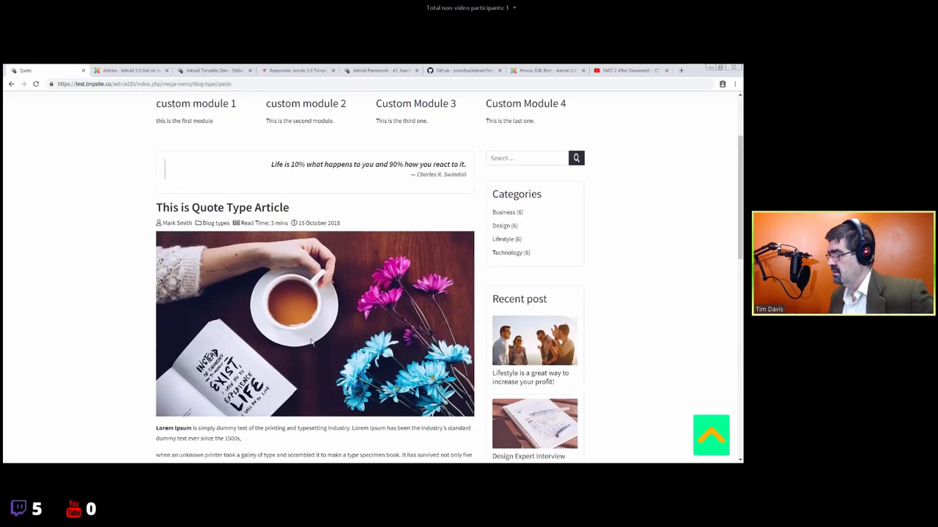
- Open the Quote Type Article for editing and examine the Quote Text and Quote Author in its Article Type Options
{"action": "key", "text": "ctrl+Tab"}
{"action": "key", "text": "ctrl+shift+Tab"}
{"action": "key", "text": "ctrl+Tab"}
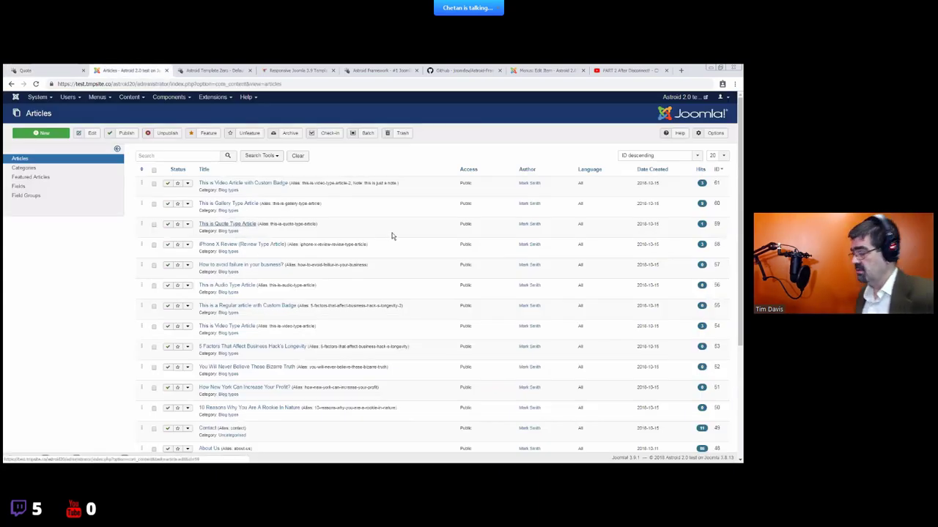
{"action": "left_click", "coordinate": [255, 223]}
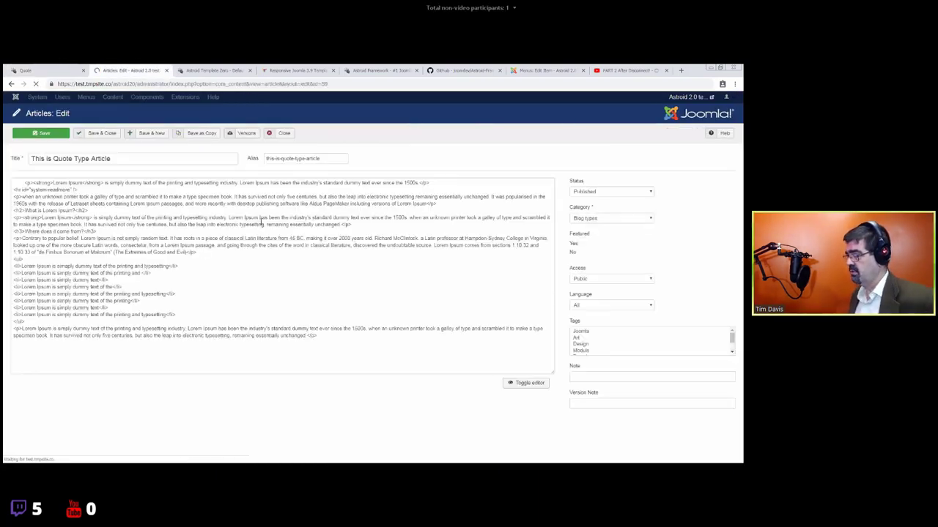
{"action": "left_click", "coordinate": [150, 177]}
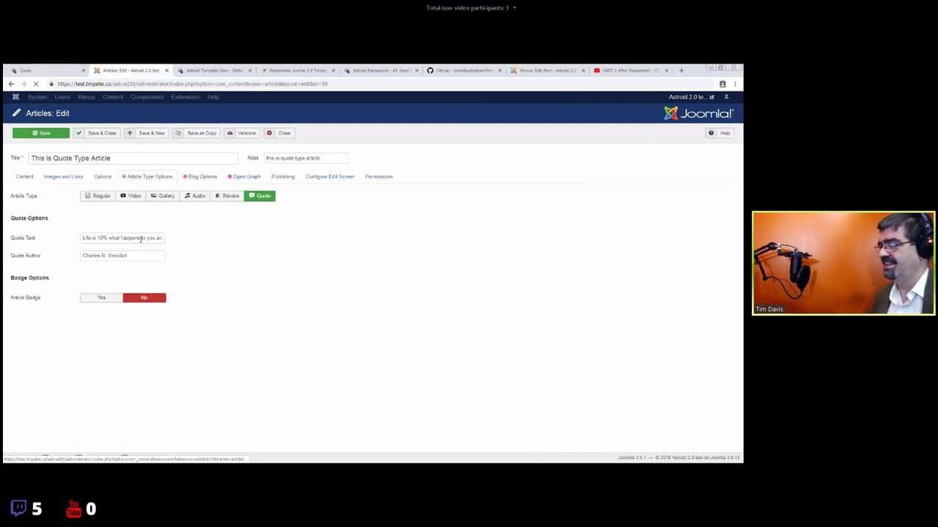
{"action": "triple_click", "coordinate": [93, 237]}
{"action": "left_click_drag", "start_coordinate": [108, 255], "coordinate": [167, 257]}
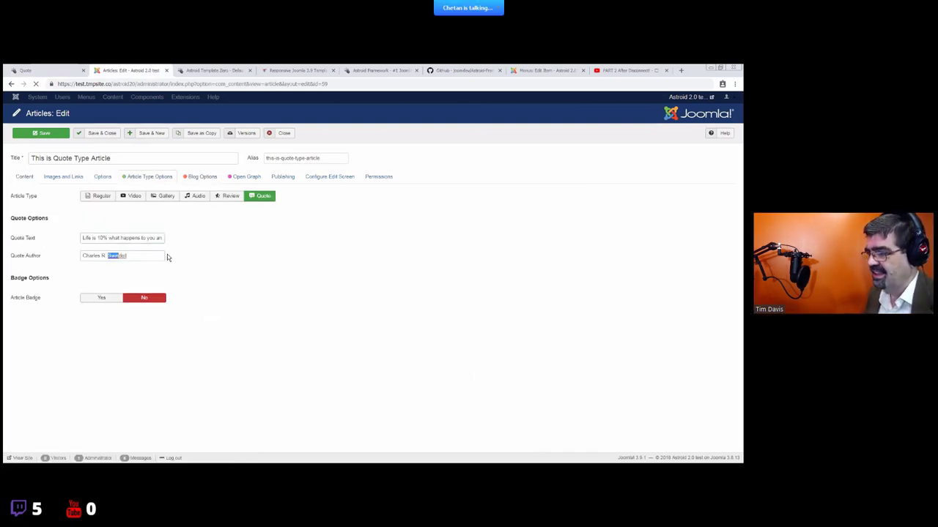
- Check the quote and its attribution on the published Quote page, and return to the article's Quote options
{"action": "left_click", "coordinate": [61, 70]}
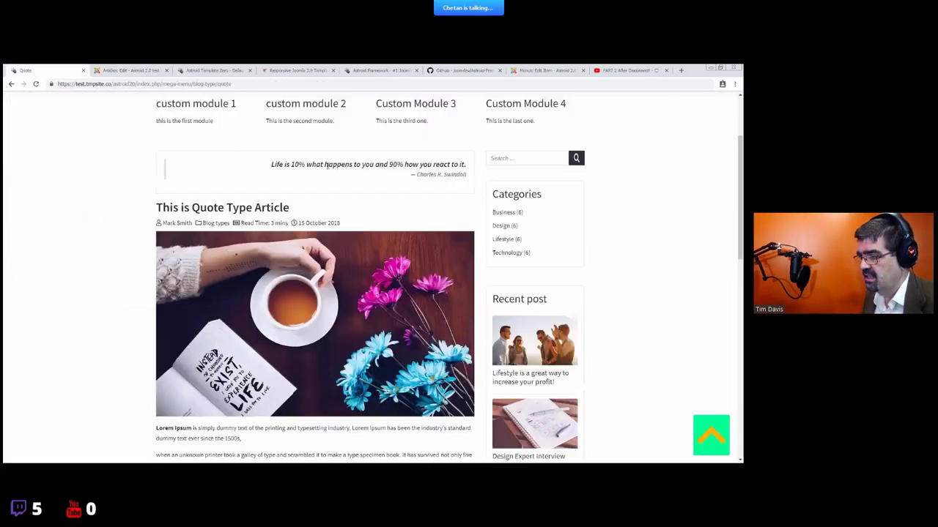
{"action": "left_click_drag", "start_coordinate": [274, 164], "coordinate": [461, 181]}
{"action": "left_click", "coordinate": [462, 183]}
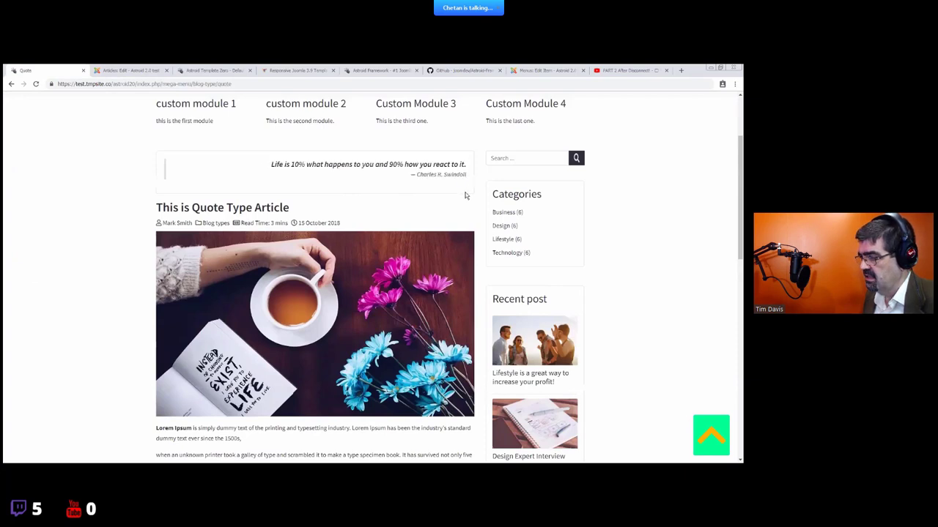
{"action": "left_click", "coordinate": [122, 69]}
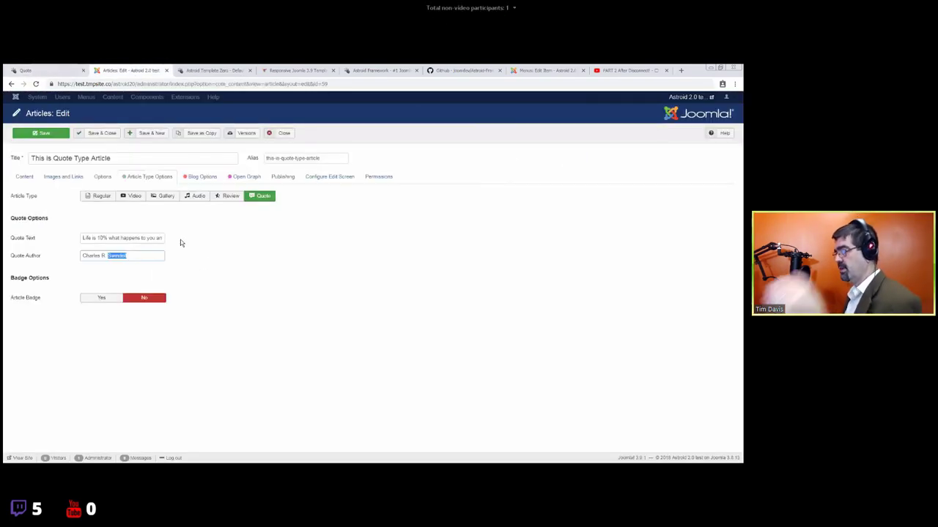
- Compare the article's title, image and body with the quote block above them on the published page, and return to the article editor
{"action": "left_click", "coordinate": [59, 70]}
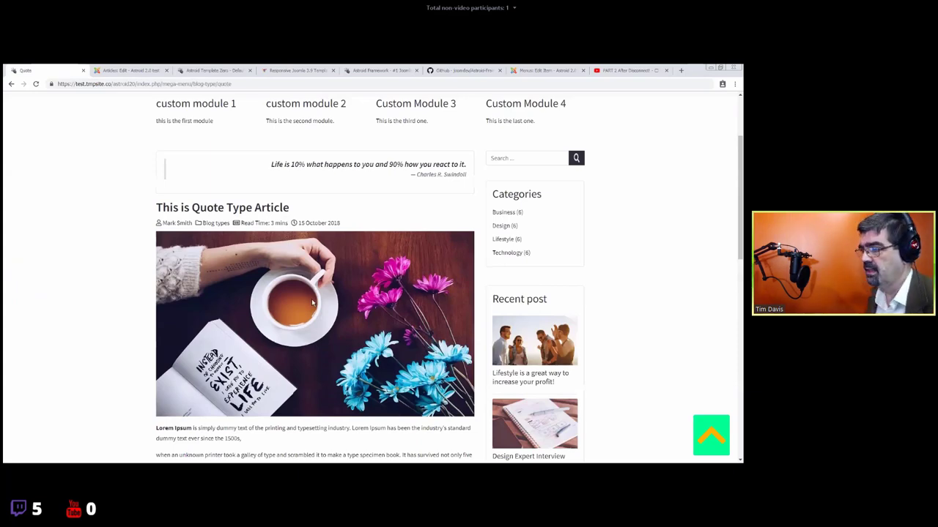
{"action": "left_click_drag", "start_coordinate": [157, 205], "coordinate": [367, 452]}
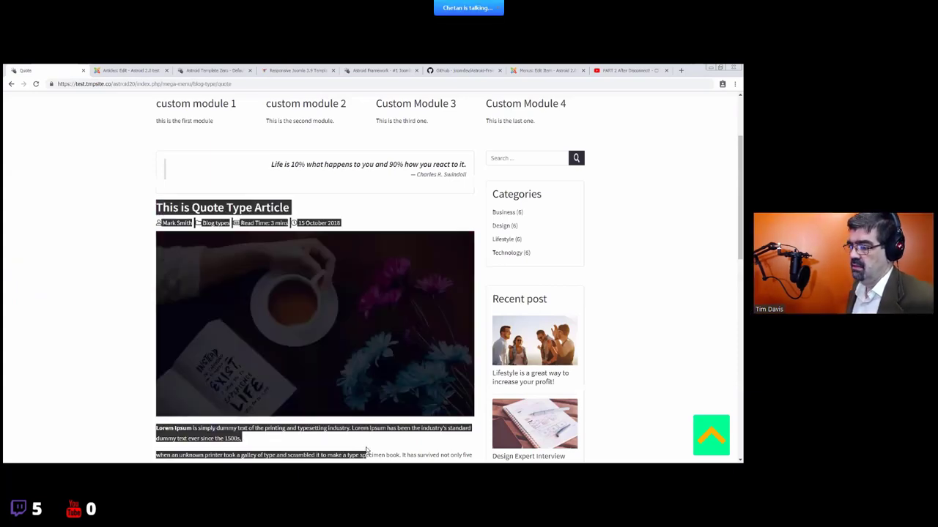
{"action": "left_click_drag", "start_coordinate": [212, 161], "coordinate": [467, 191]}
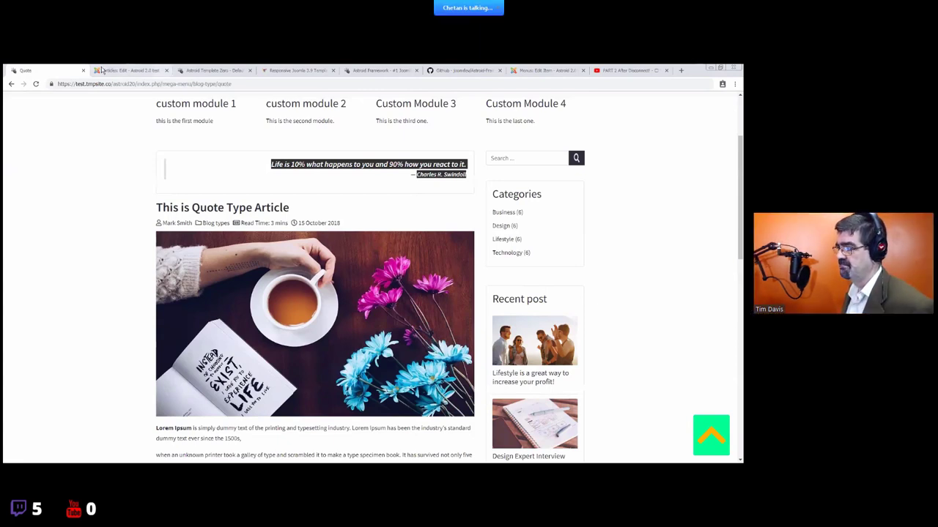
{"action": "left_click", "coordinate": [128, 71]}
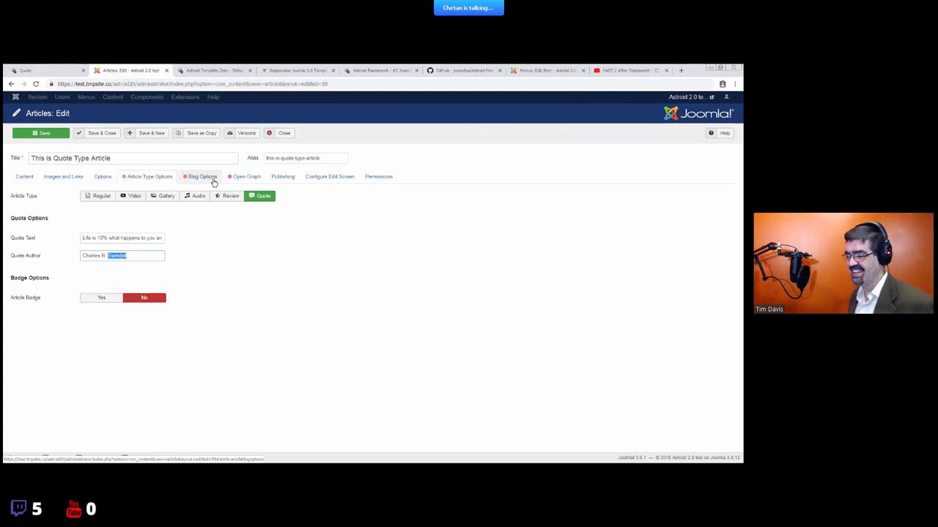
- Review the Blog Options of the quote type article
{"action": "left_click", "coordinate": [210, 177]}
{"action": "left_click", "coordinate": [130, 178]}
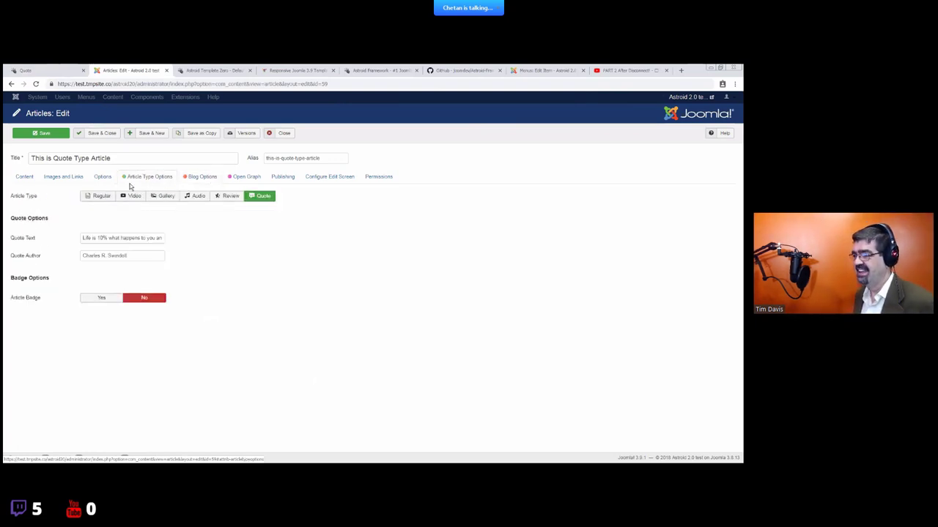
{"action": "left_click", "coordinate": [195, 178]}
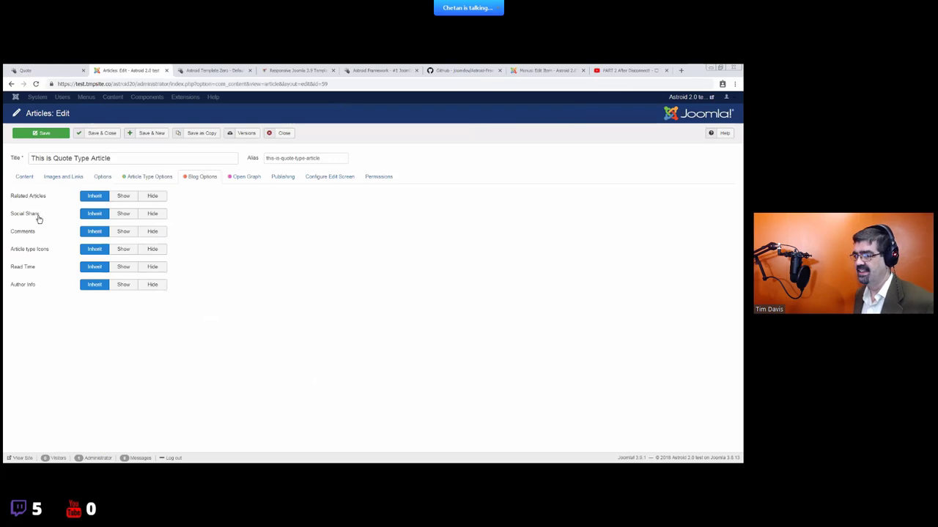
- Examine the author info box with its picture, name and description at the end of the published Quote page
{"action": "left_click", "coordinate": [44, 70]}
{"action": "scroll", "coordinate": [269, 258], "scroll_direction": "down", "scroll_amount": 5}
{"action": "scroll", "coordinate": [272, 267], "scroll_direction": "down", "scroll_amount": 5}
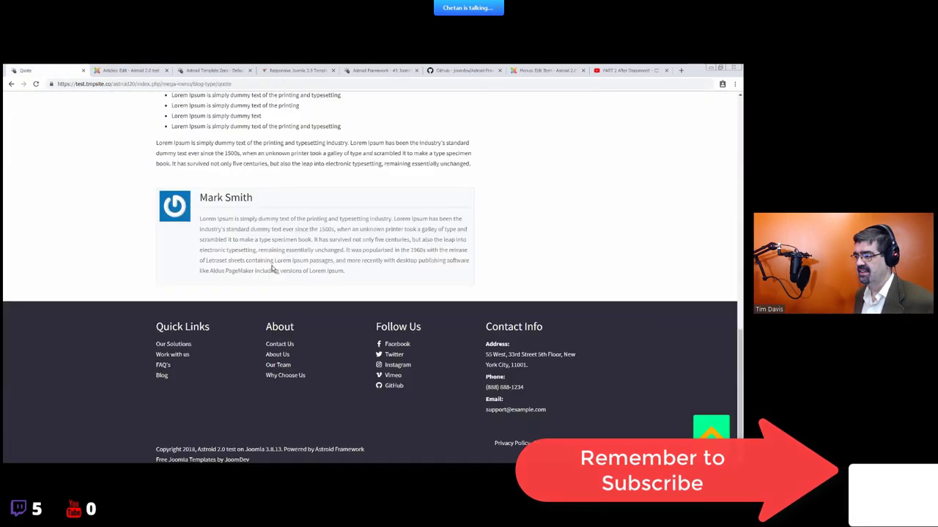
{"action": "scroll", "coordinate": [242, 285], "scroll_direction": "up", "scroll_amount": 2}
{"action": "scroll", "coordinate": [186, 316], "scroll_direction": "down", "scroll_amount": 1}
{"action": "left_click_drag", "start_coordinate": [186, 317], "coordinate": [253, 302]}
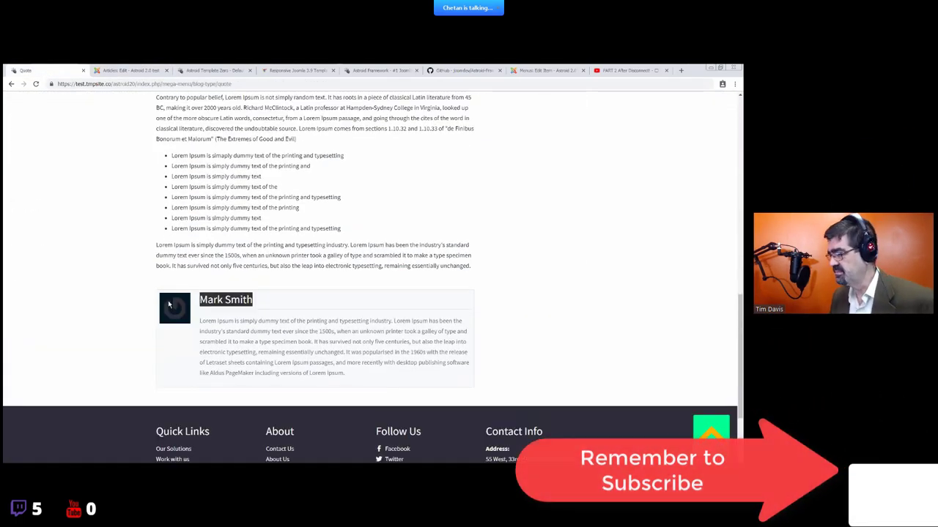
{"action": "left_click_drag", "start_coordinate": [346, 376], "coordinate": [169, 308]}
{"action": "left_click", "coordinate": [168, 311]}
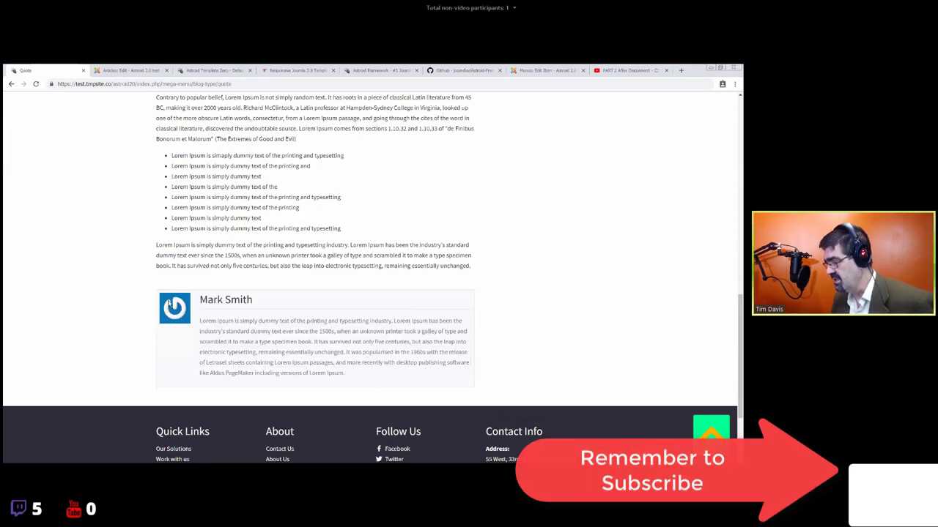
{"action": "left_click_drag", "start_coordinate": [183, 315], "coordinate": [253, 300]}
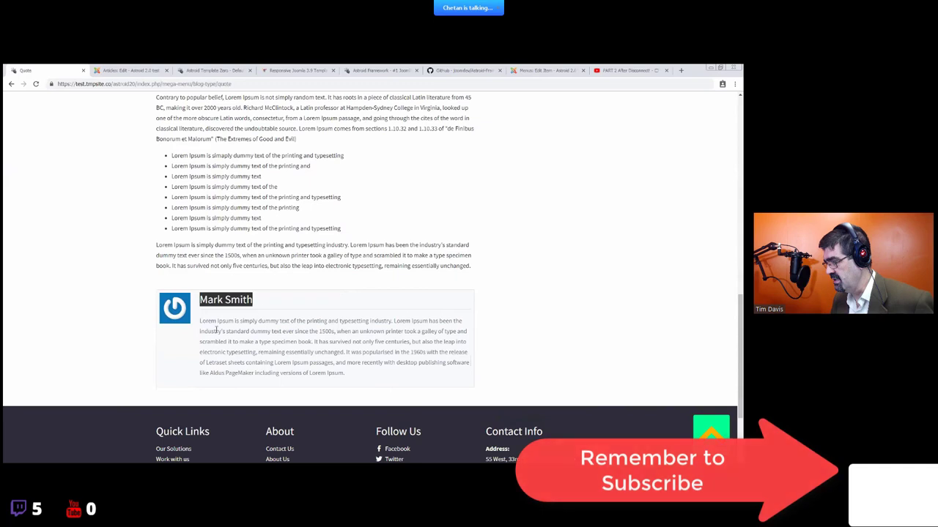
{"action": "left_click", "coordinate": [205, 330]}
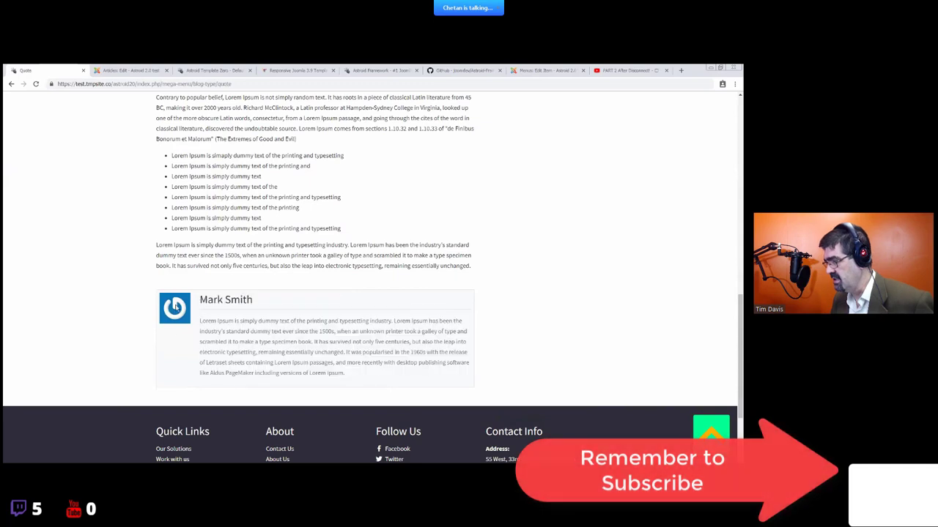
- Compare the article's blog options with the Article/Blog basic and single article options in the Astroid template settings
{"action": "left_click", "coordinate": [129, 70]}
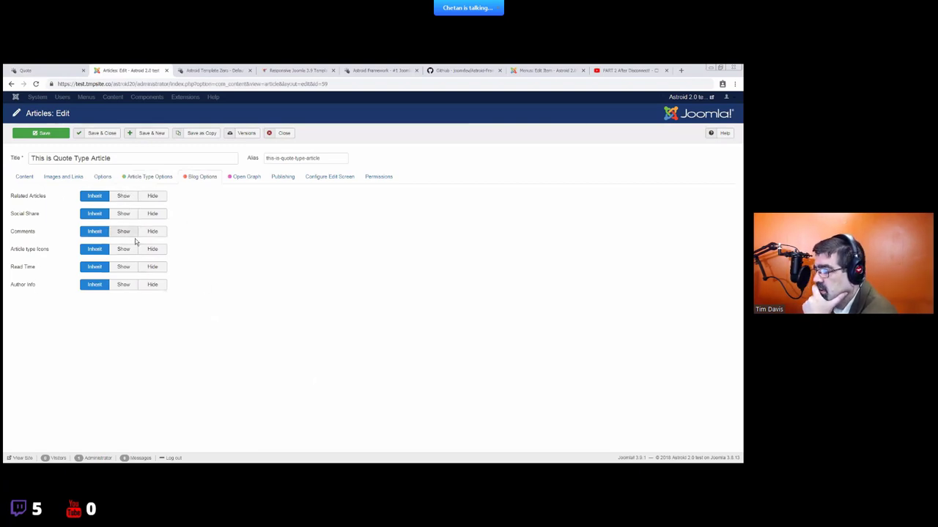
{"action": "left_click", "coordinate": [218, 70]}
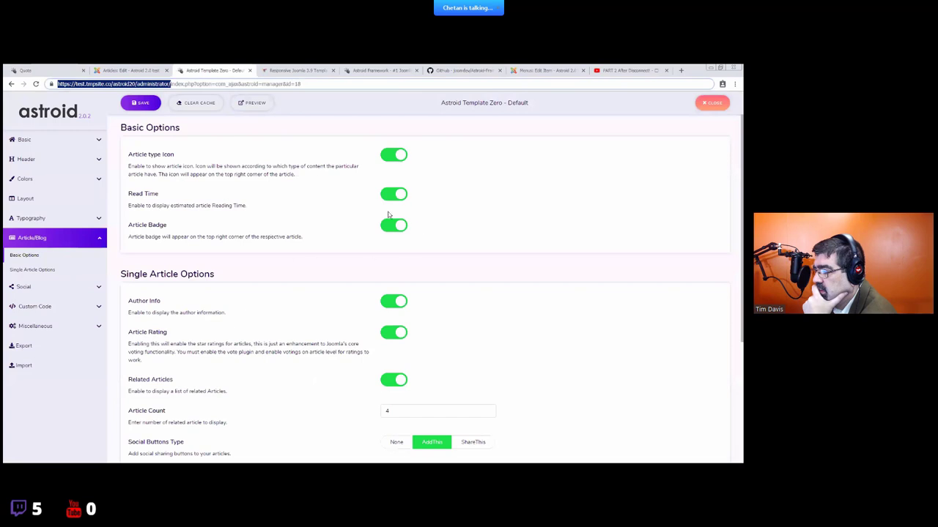
{"action": "scroll", "coordinate": [388, 278], "scroll_direction": "down", "scroll_amount": 1}
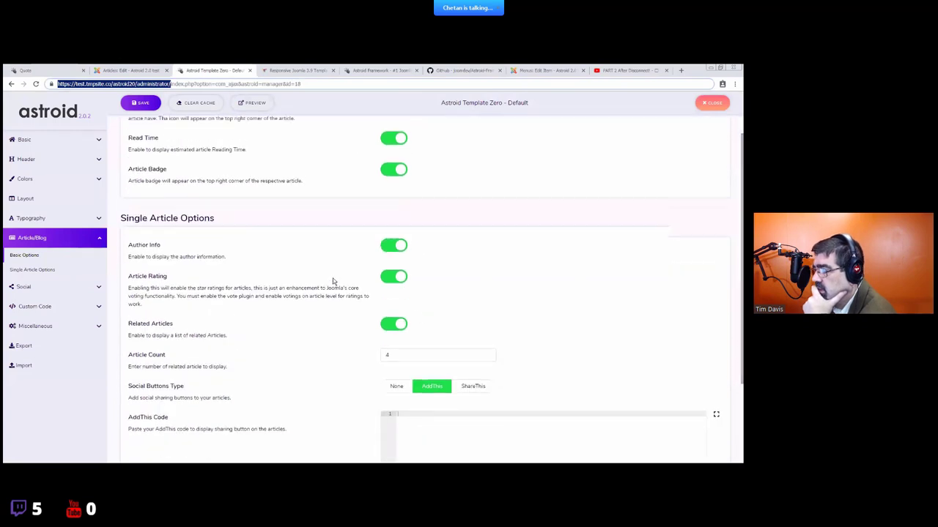
{"action": "scroll", "coordinate": [333, 282], "scroll_direction": "up", "scroll_amount": 1}
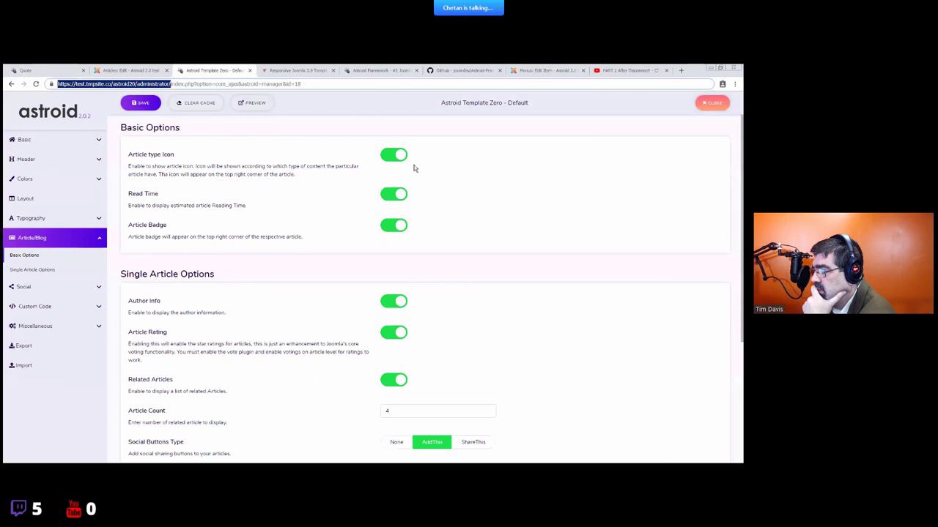
{"action": "left_click", "coordinate": [135, 70]}
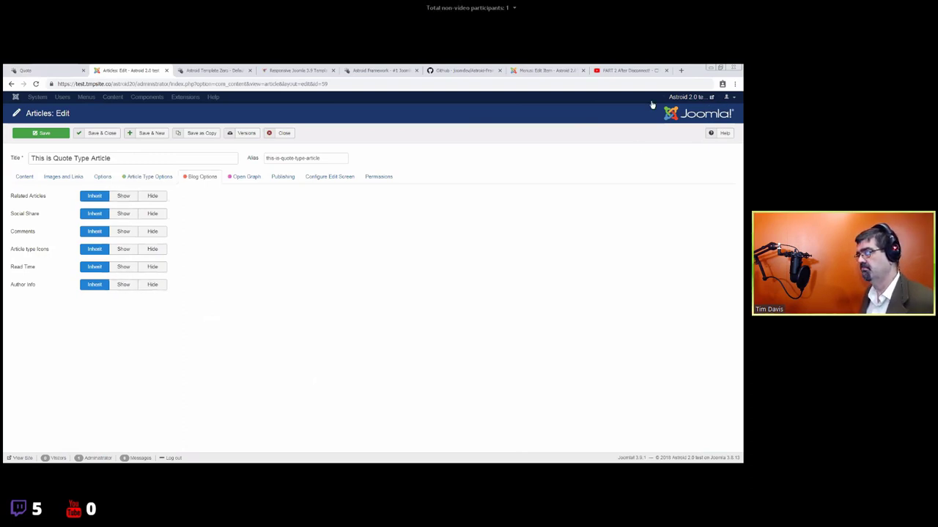
- Open the site's administrator control panel in a new tab and show the Author Profile settings of the logged-in account
{"action": "left_click", "coordinate": [170, 85]}
{"action": "key", "text": "shift+End"}
{"action": "key", "text": "Delete"}
{"action": "key", "text": "alt+Return"}
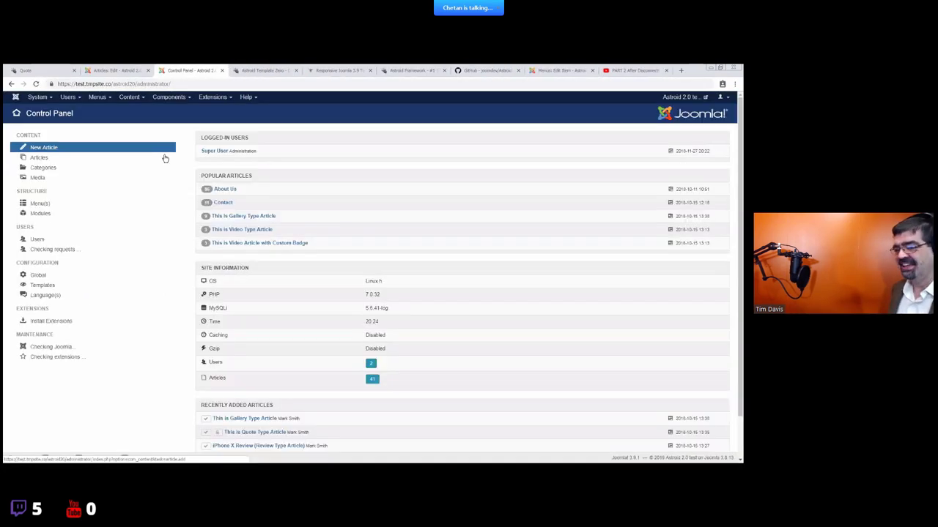
{"action": "left_click", "coordinate": [67, 97]}
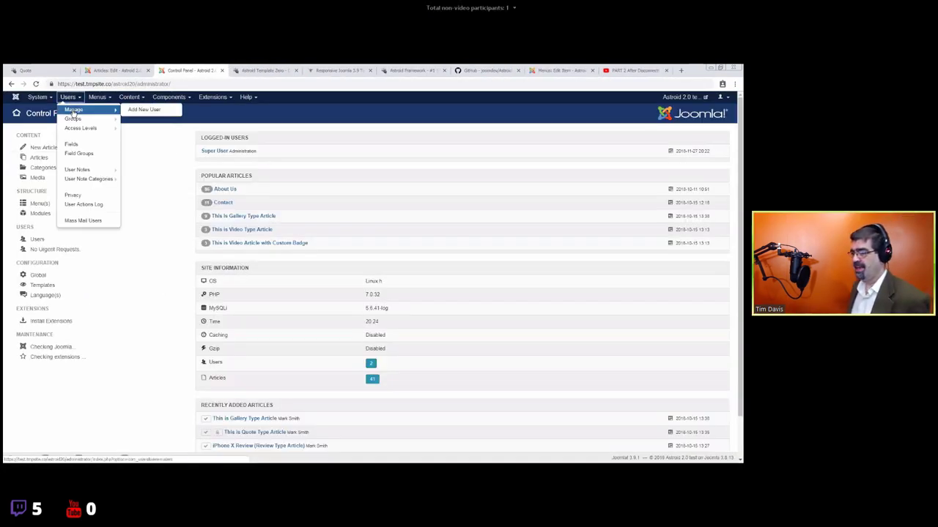
{"action": "left_click", "coordinate": [721, 97]}
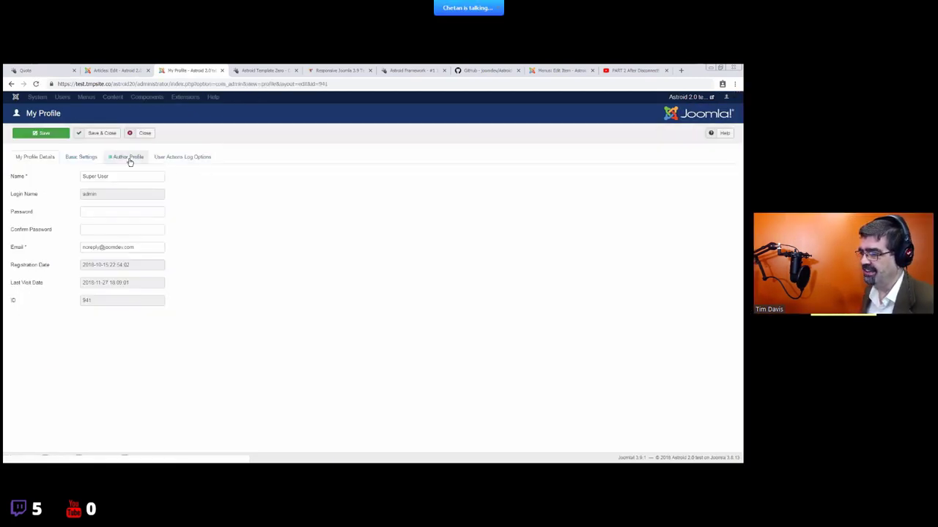
{"action": "left_click", "coordinate": [129, 157]}
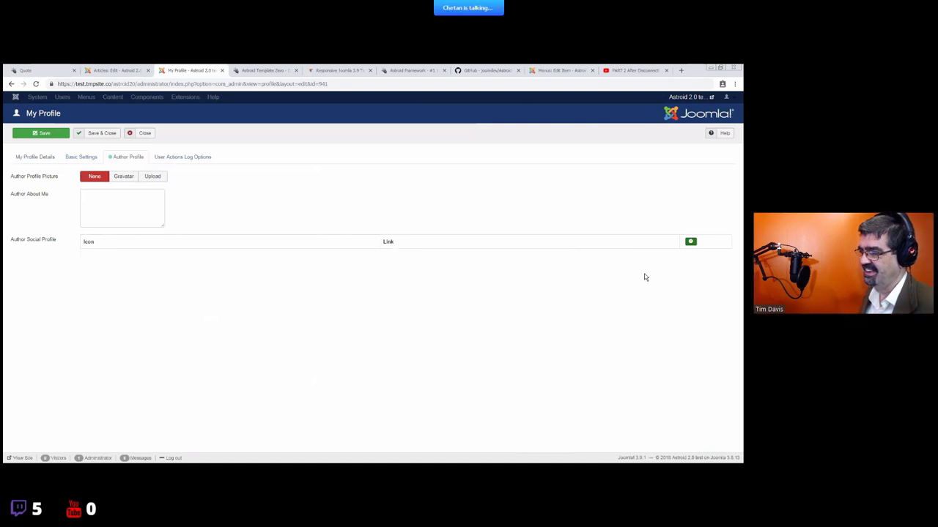
- Try an author social profile entry with the DocHub icon and an empty link, and close the profile without saving
{"action": "left_click", "coordinate": [690, 241]}
{"action": "left_click", "coordinate": [130, 261]}
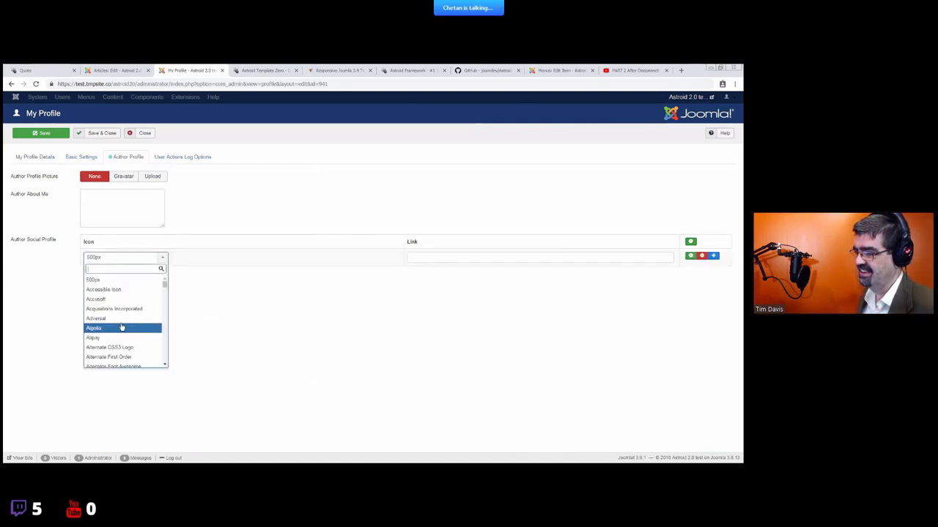
{"action": "scroll", "coordinate": [123, 318], "scroll_direction": "down", "scroll_amount": 5}
{"action": "scroll", "coordinate": [124, 322], "scroll_direction": "down", "scroll_amount": 10}
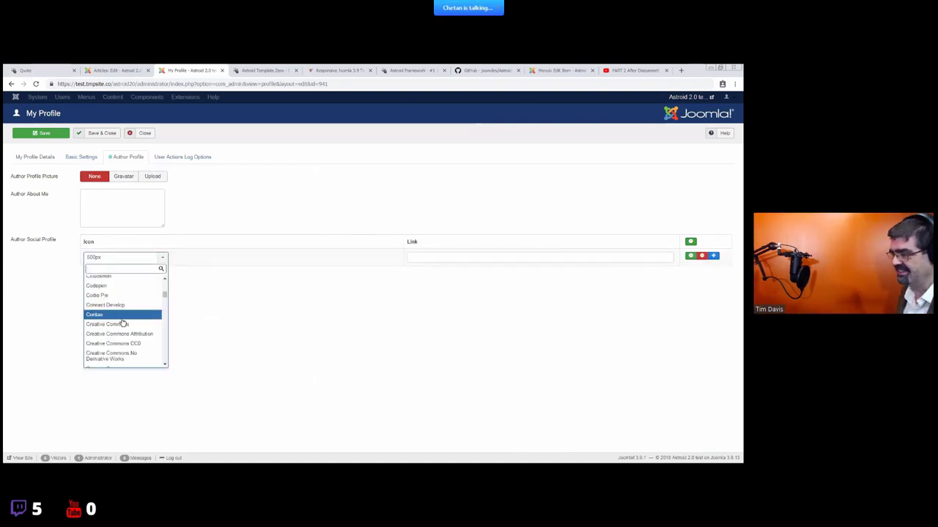
{"action": "left_click", "coordinate": [133, 312]}
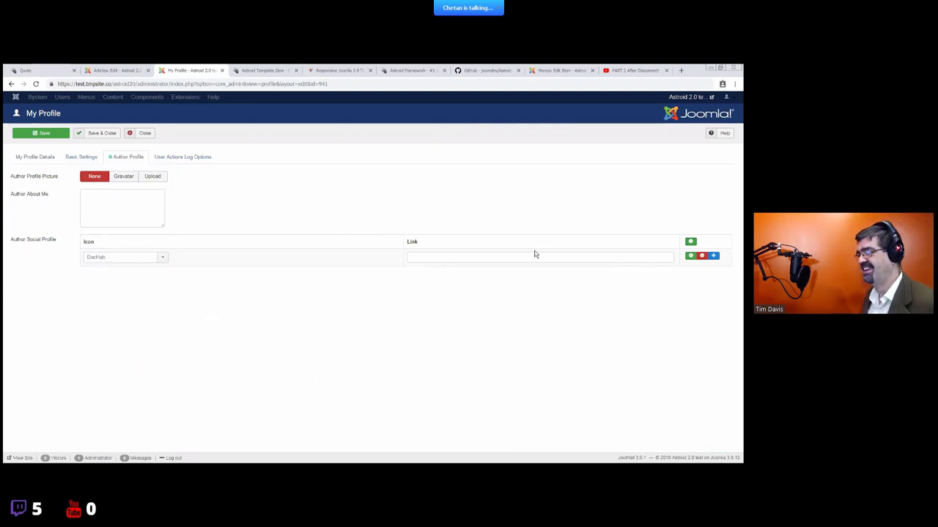
{"action": "left_click", "coordinate": [502, 257]}
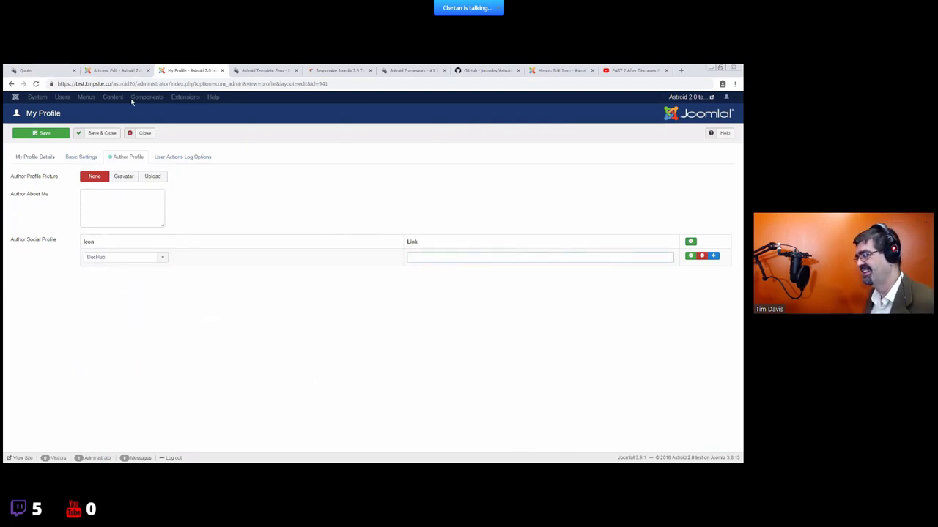
{"action": "left_click", "coordinate": [114, 71]}
{"action": "left_click", "coordinate": [25, 70]}
{"action": "left_click", "coordinate": [189, 71]}
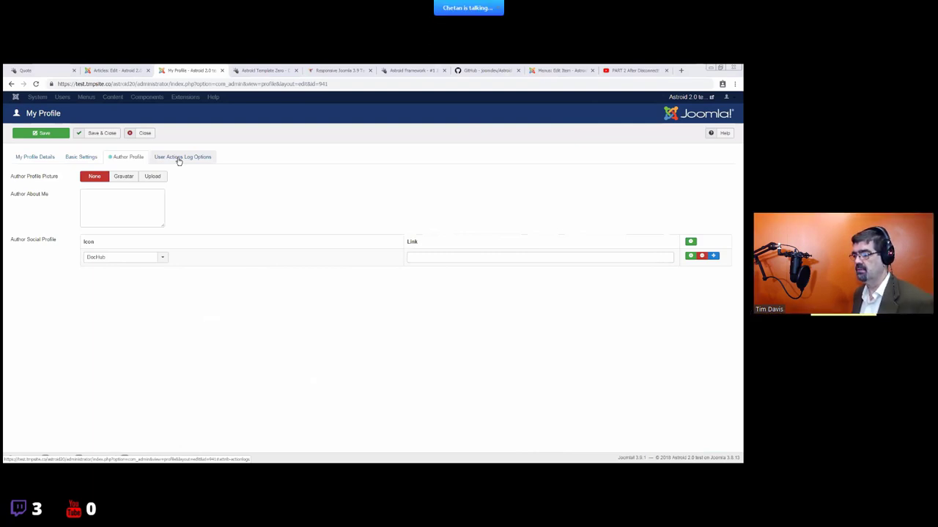
{"action": "left_click", "coordinate": [145, 135]}
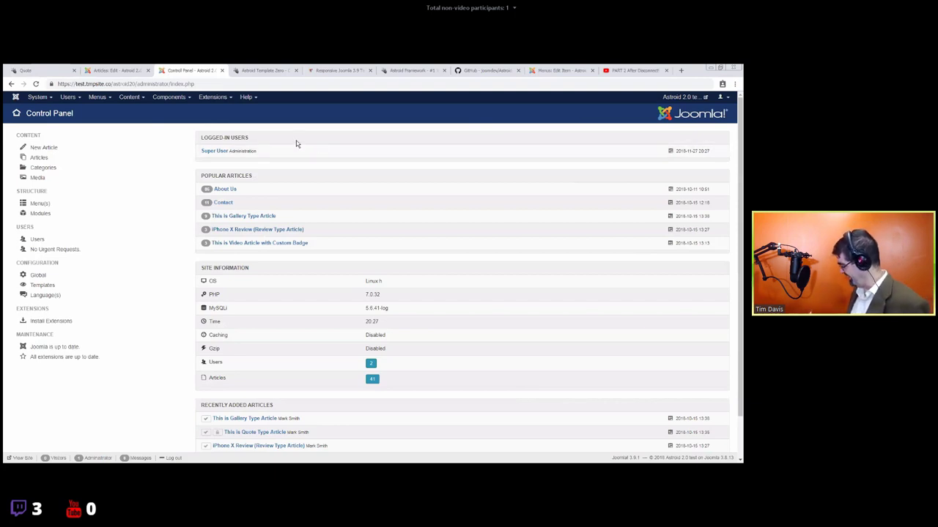
- Compare the quote article's Blog Options with the author box and article details shown on the published Quote page
{"action": "left_click", "coordinate": [44, 71]}
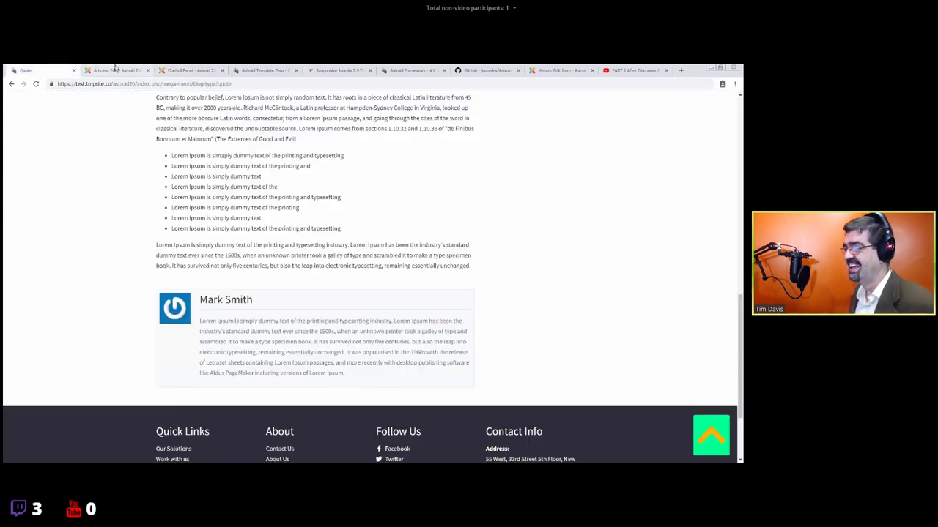
{"action": "left_click", "coordinate": [117, 70]}
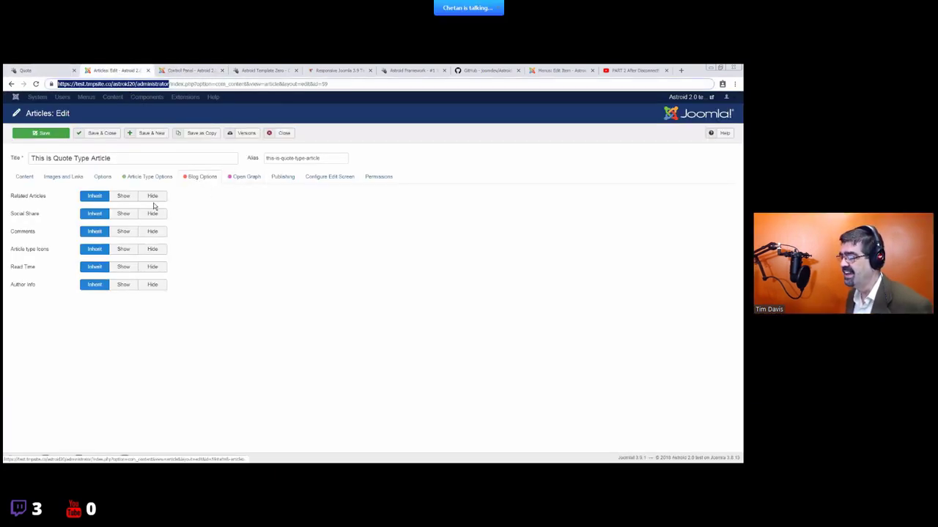
{"action": "left_click", "coordinate": [42, 70]}
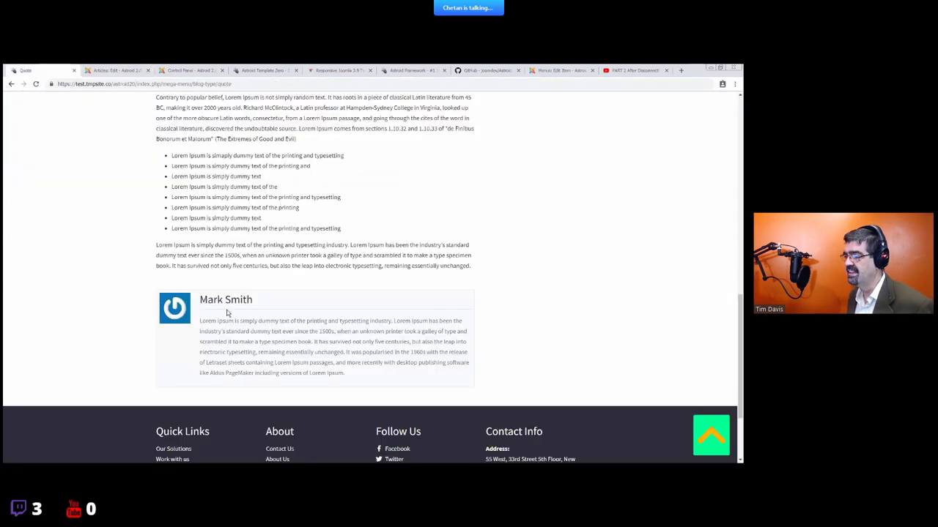
{"action": "scroll", "coordinate": [220, 293], "scroll_direction": "down", "scroll_amount": 3}
{"action": "left_click", "coordinate": [117, 70]}
{"action": "left_click", "coordinate": [57, 68]}
{"action": "scroll", "coordinate": [195, 299], "scroll_direction": "up", "scroll_amount": 10}
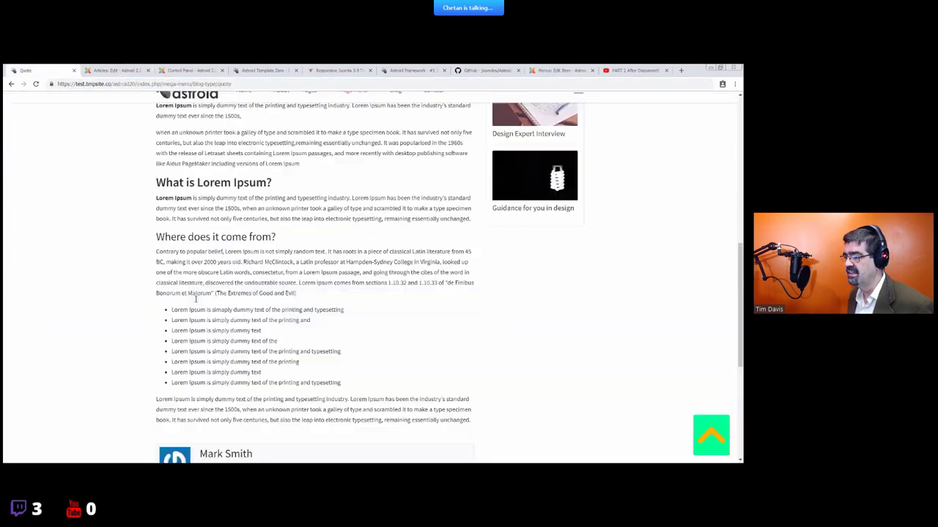
{"action": "scroll", "coordinate": [293, 287], "scroll_direction": "down", "scroll_amount": 2}
{"action": "scroll", "coordinate": [293, 287], "scroll_direction": "up", "scroll_amount": 5}
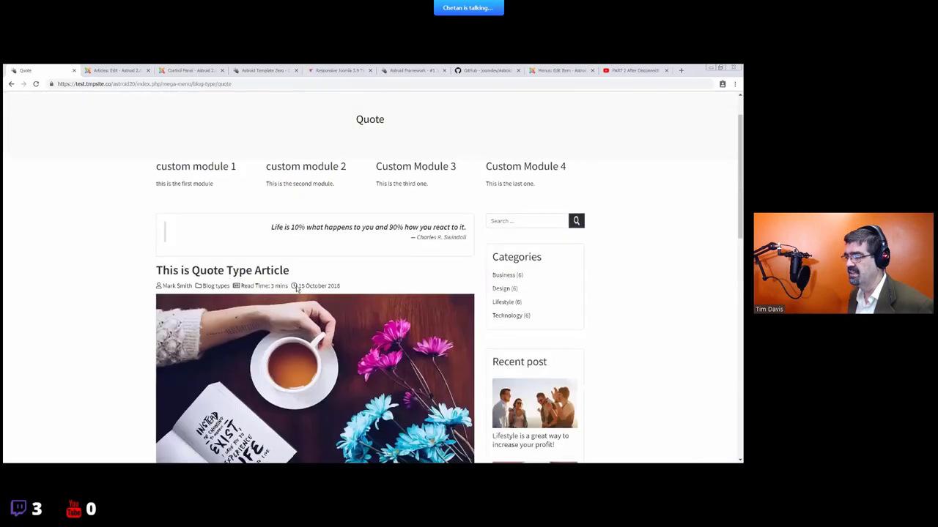
- Highlight the Read Time in the quote article's details and the body text it is based on
{"action": "left_click_drag", "start_coordinate": [284, 287], "coordinate": [293, 287]}
{"action": "scroll", "coordinate": [274, 260], "scroll_direction": "down", "scroll_amount": 3}
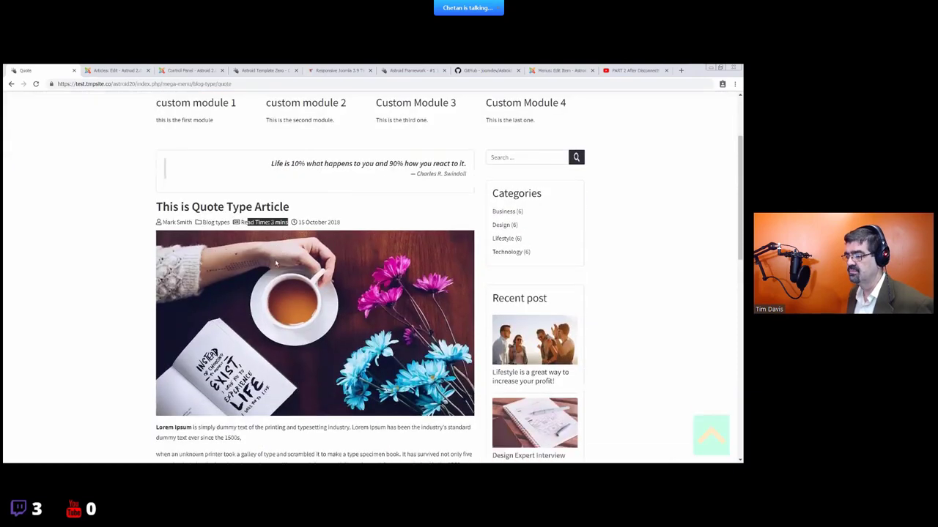
{"action": "scroll", "coordinate": [172, 333], "scroll_direction": "down", "scroll_amount": 1}
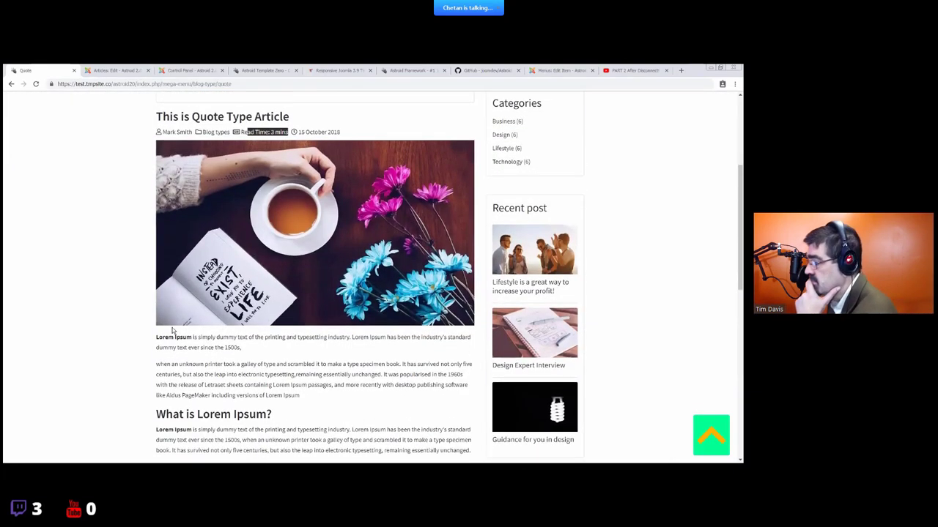
{"action": "left_click_drag", "start_coordinate": [168, 337], "coordinate": [247, 430]}
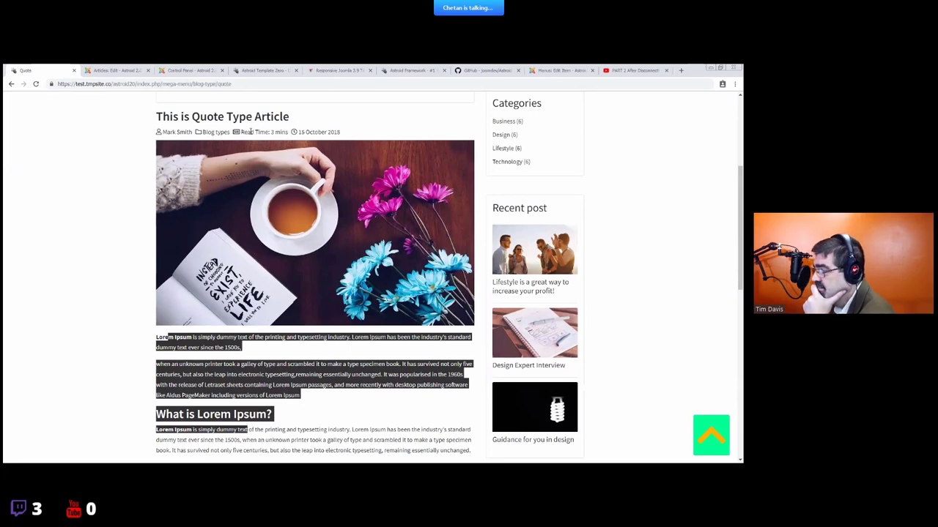
{"action": "left_click_drag", "start_coordinate": [251, 132], "coordinate": [290, 135]}
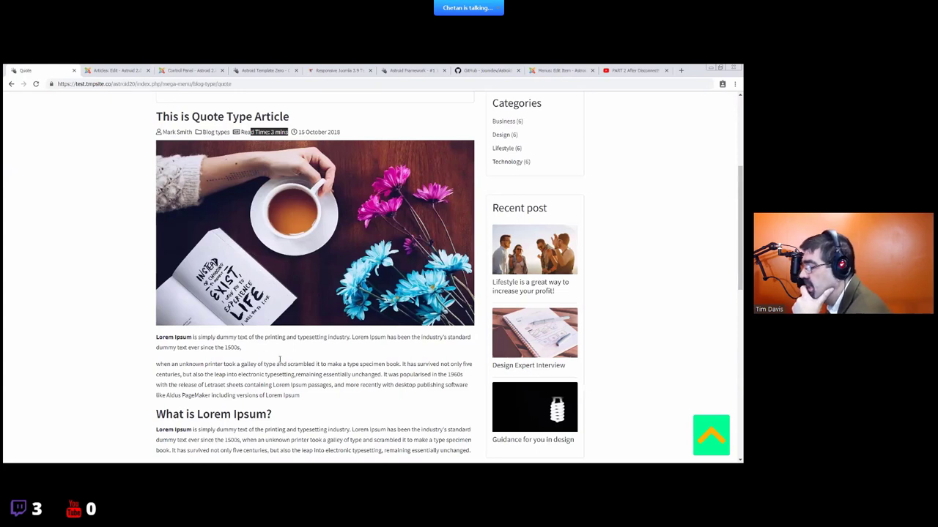
- Reopen the logged-in account's profile from the administrator control panel and close it without changes
{"action": "left_click", "coordinate": [115, 70]}
{"action": "left_click", "coordinate": [581, 70]}
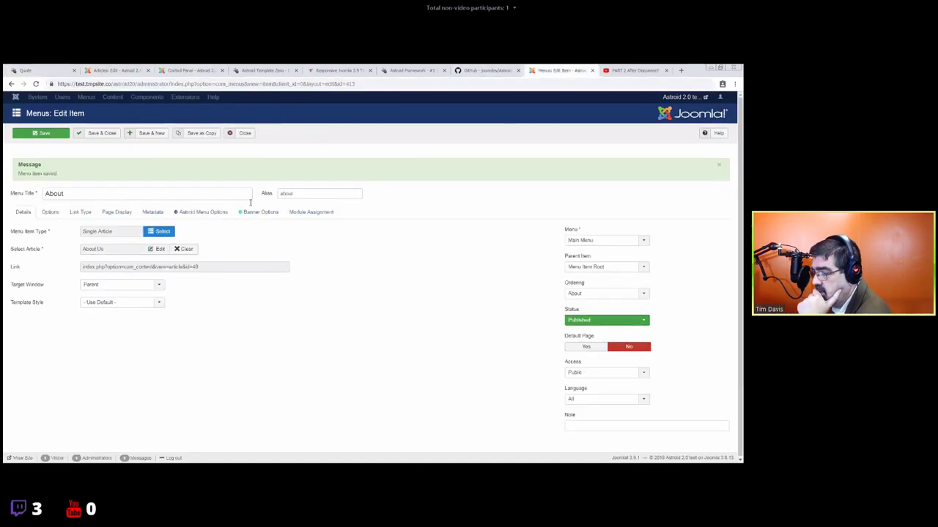
{"action": "left_click", "coordinate": [172, 69]}
{"action": "left_click", "coordinate": [720, 97]}
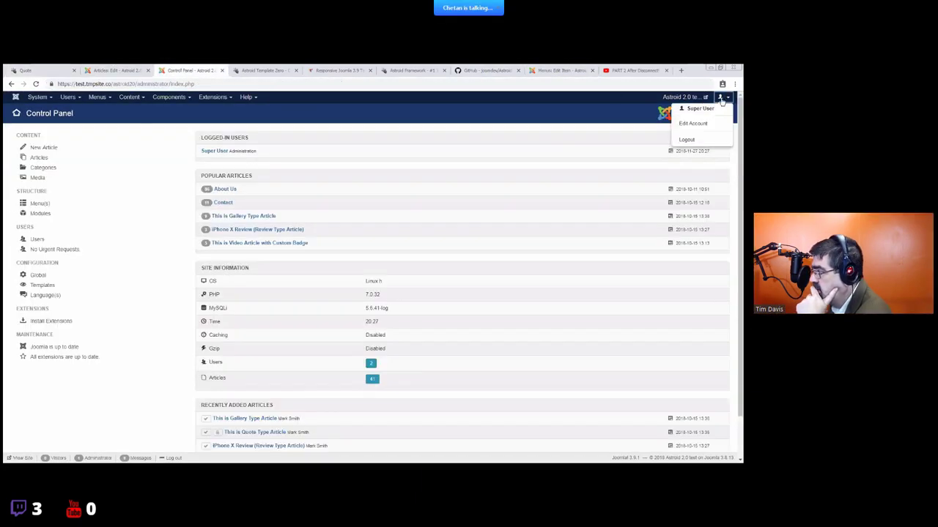
{"action": "left_click", "coordinate": [693, 123]}
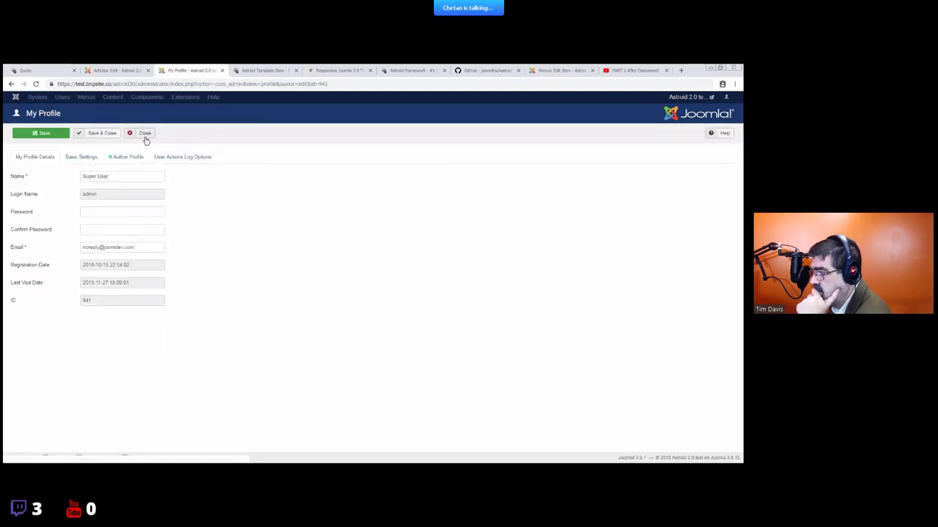
{"action": "left_click", "coordinate": [145, 132]}
- Check the author box on the published Quote page and open the quote article author's account for editing from the user list
{"action": "key", "text": "ctrl+1"}
{"action": "scroll", "coordinate": [207, 386], "scroll_direction": "down", "scroll_amount": 10}
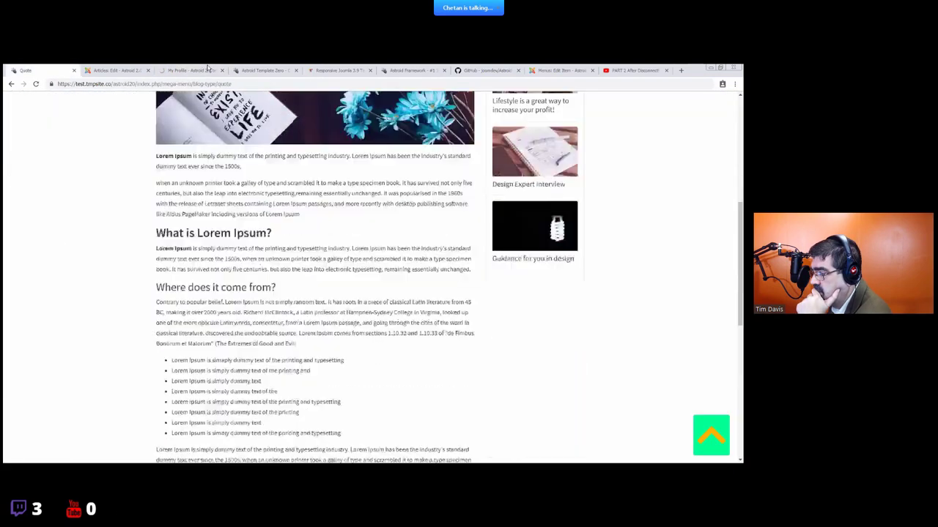
{"action": "key", "text": "ctrl+3"}
{"action": "left_click", "coordinate": [69, 97]}
{"action": "left_click", "coordinate": [74, 110]}
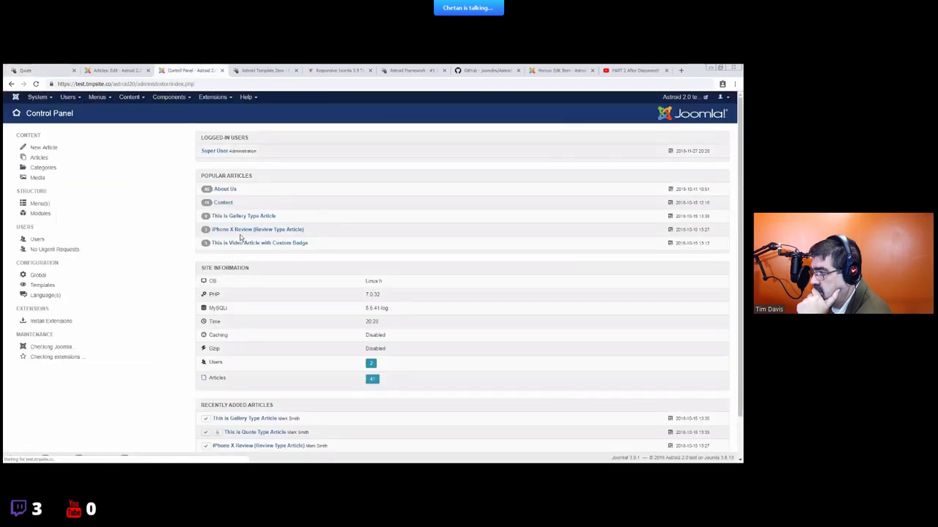
{"action": "left_click", "coordinate": [175, 184]}
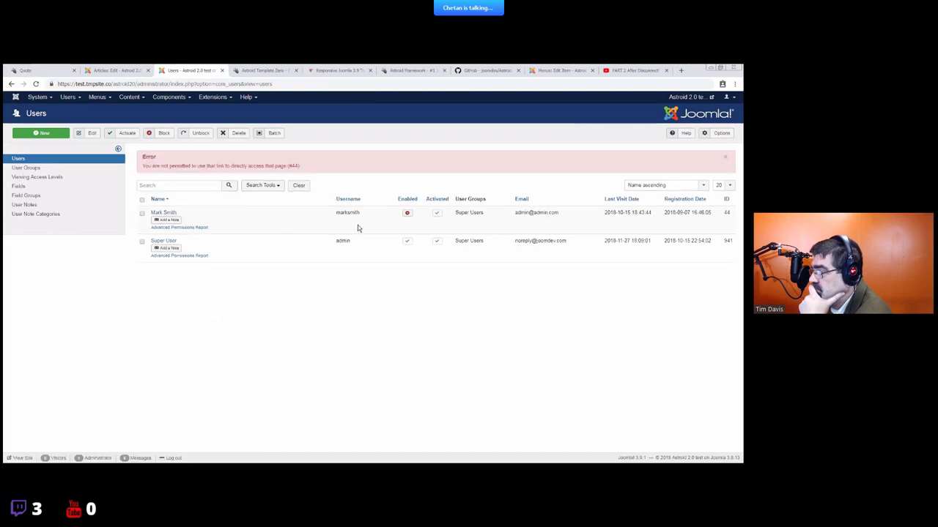
{"action": "left_click", "coordinate": [165, 213]}
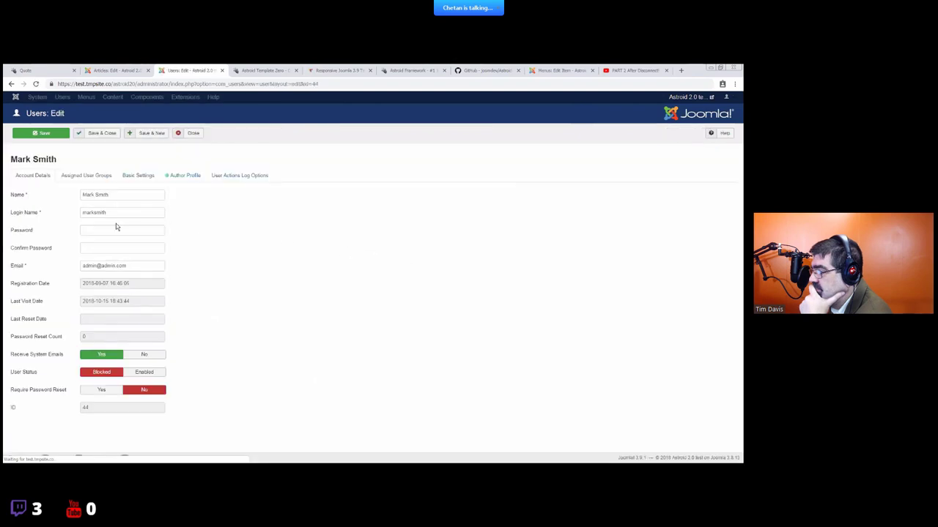
- Set the author's profile picture to Upload, insert the author image from the sampleimages folder, and save the user
{"action": "left_click", "coordinate": [196, 178]}
{"action": "left_click", "coordinate": [153, 195]}
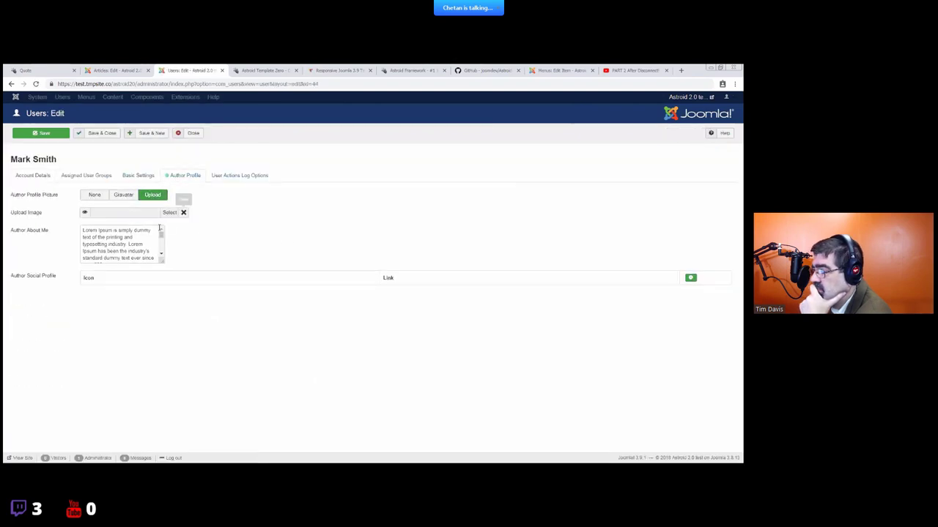
{"action": "left_click", "coordinate": [167, 213]}
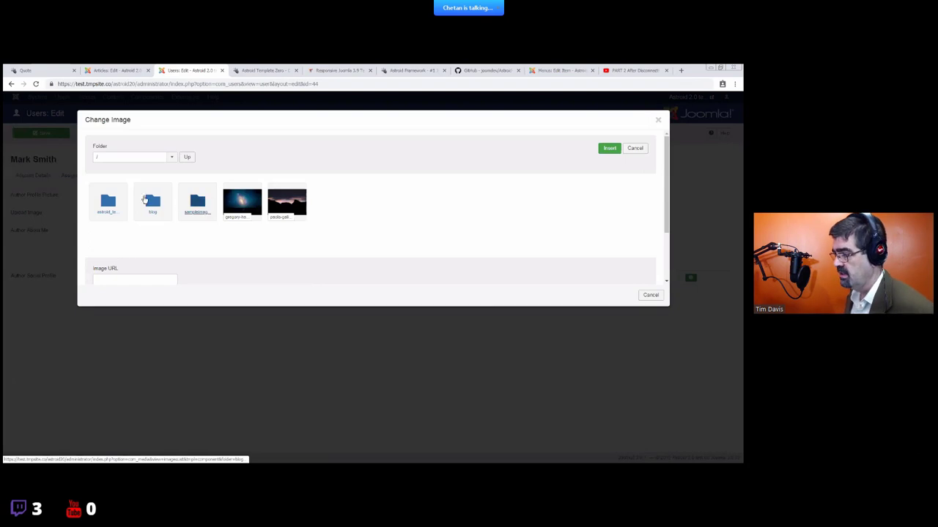
{"action": "left_click", "coordinate": [194, 199]}
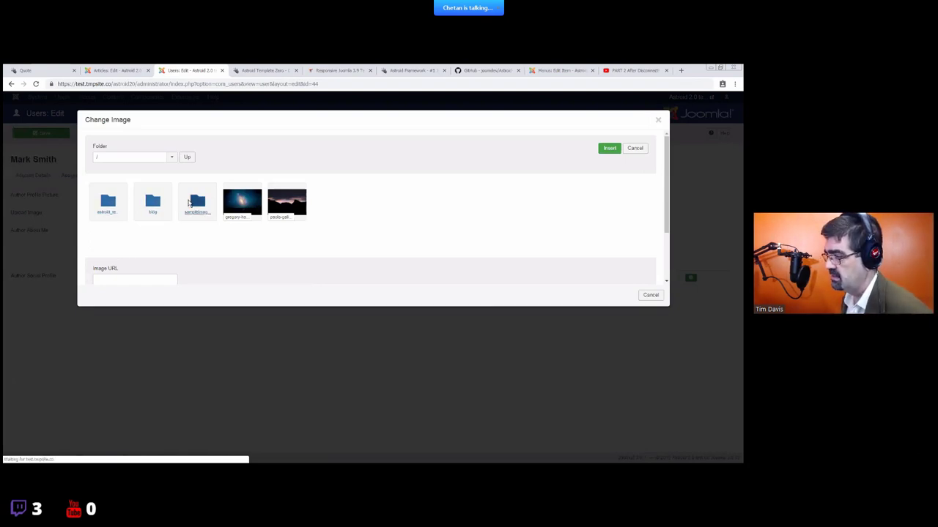
{"action": "left_click", "coordinate": [196, 199]}
{"action": "left_click", "coordinate": [610, 148]}
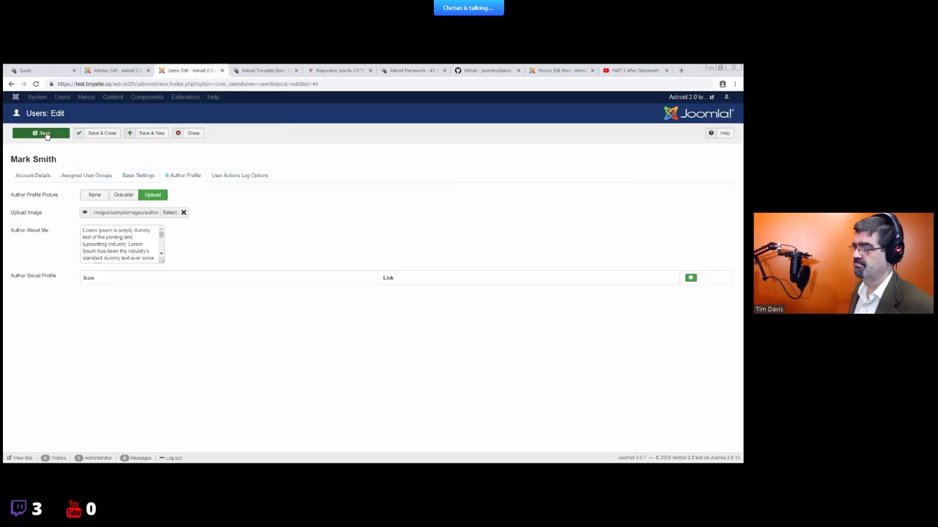
{"action": "left_click", "coordinate": [46, 136]}
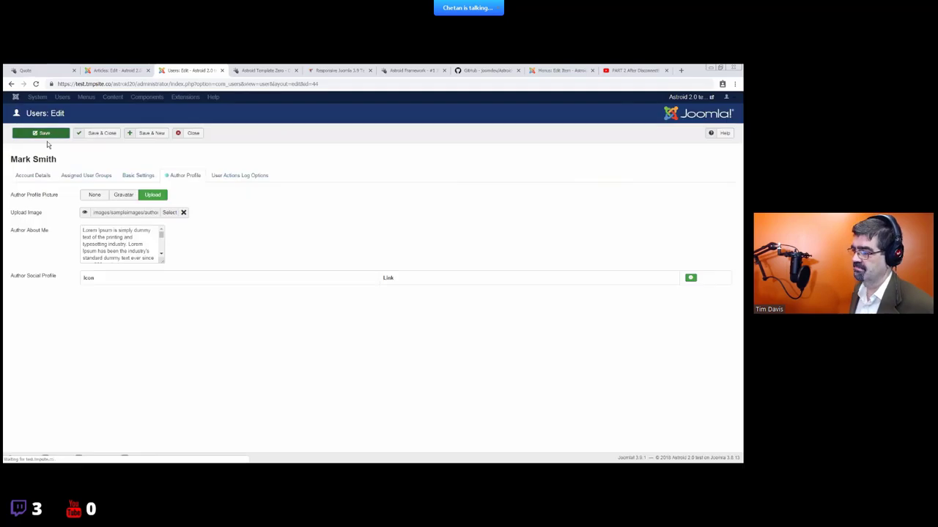
- Reload the published Quote page to check the author box picture, and close the author's user account
{"action": "left_click", "coordinate": [42, 69]}
{"action": "left_click", "coordinate": [35, 85]}
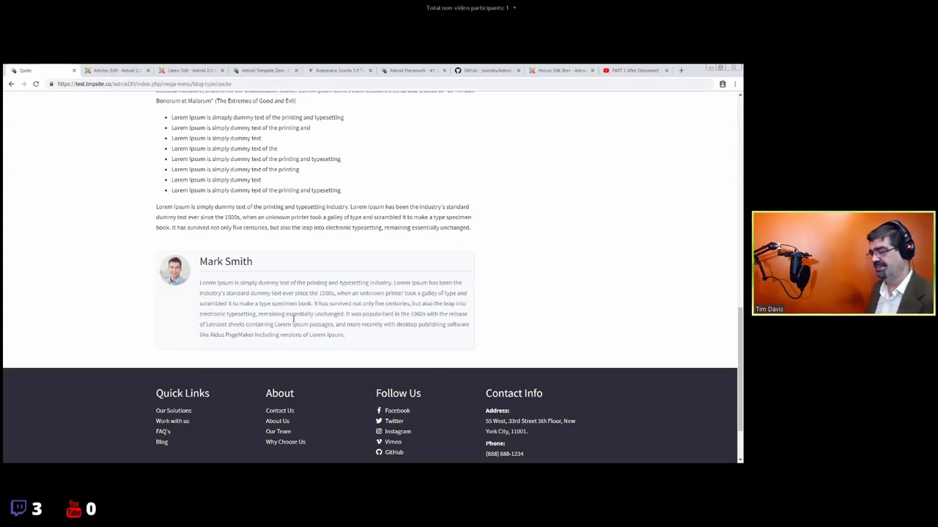
{"action": "left_click", "coordinate": [180, 68]}
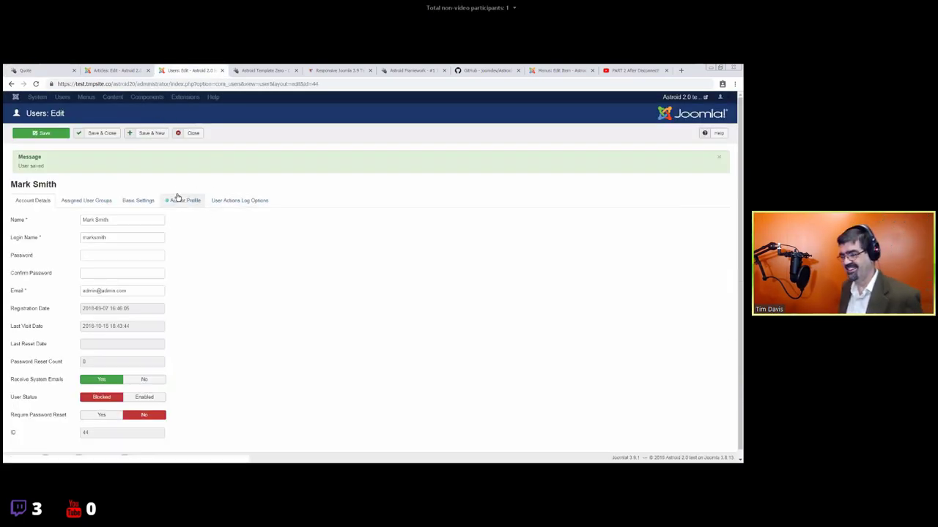
{"action": "left_click", "coordinate": [192, 133]}
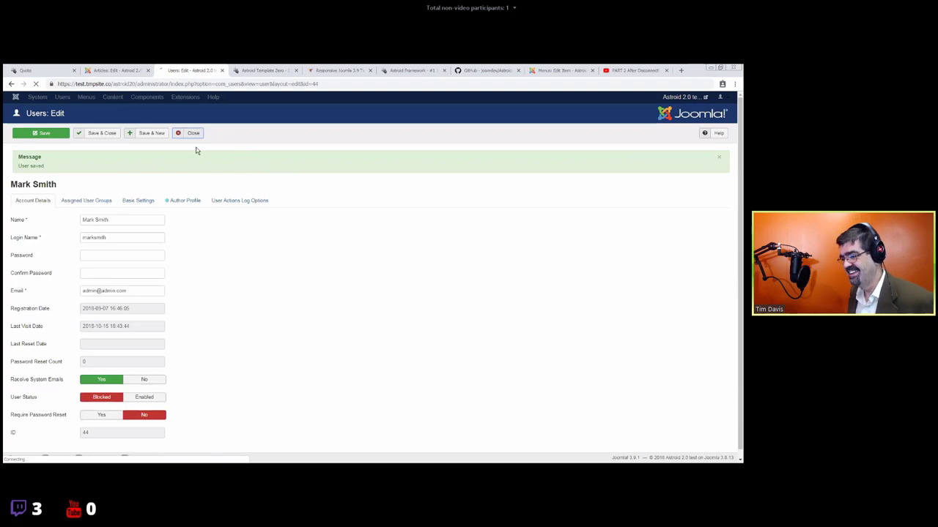
- Review the published quote article and set its Social Share and Comments blog options to Show
{"action": "left_click", "coordinate": [114, 70]}
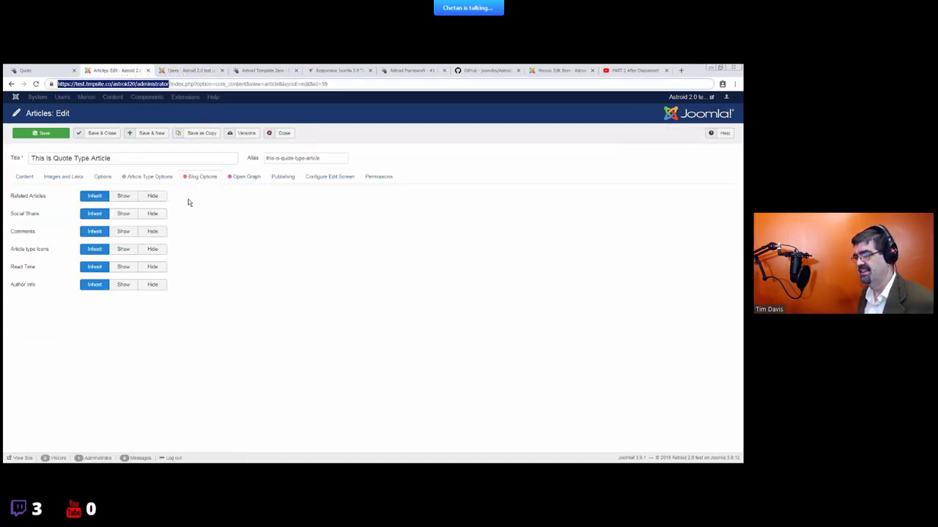
{"action": "left_click", "coordinate": [46, 70]}
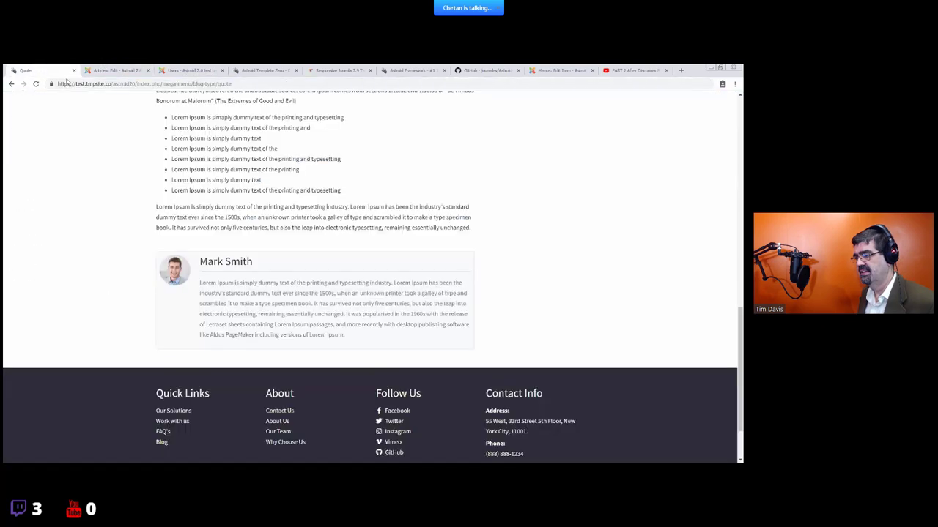
{"action": "scroll", "coordinate": [230, 284], "scroll_direction": "up", "scroll_amount": 15}
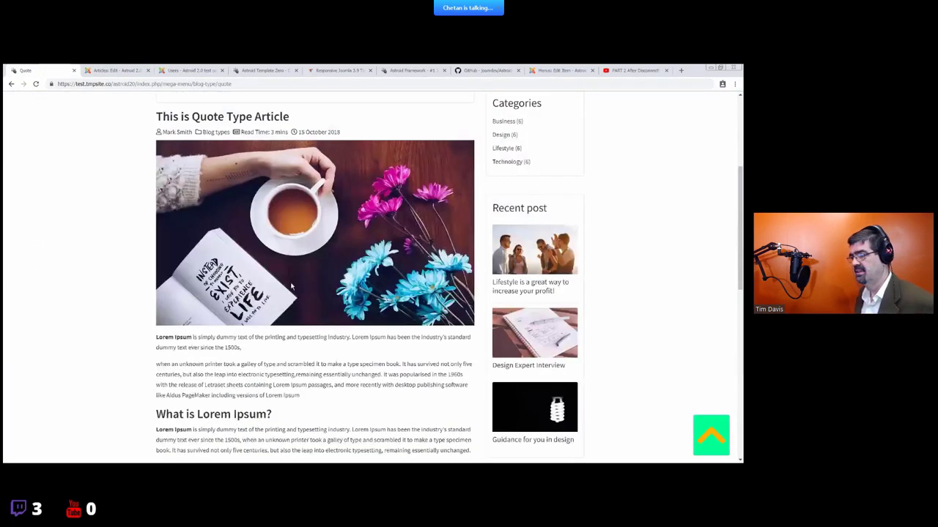
{"action": "left_click_drag", "start_coordinate": [291, 285], "coordinate": [339, 288]}
{"action": "left_click", "coordinate": [110, 70]}
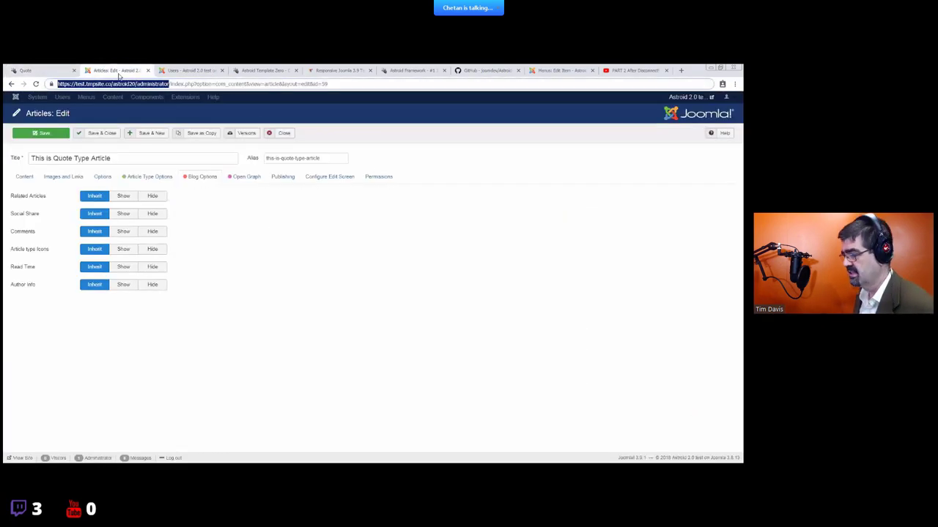
{"action": "left_click", "coordinate": [122, 213]}
{"action": "left_click", "coordinate": [122, 232]}
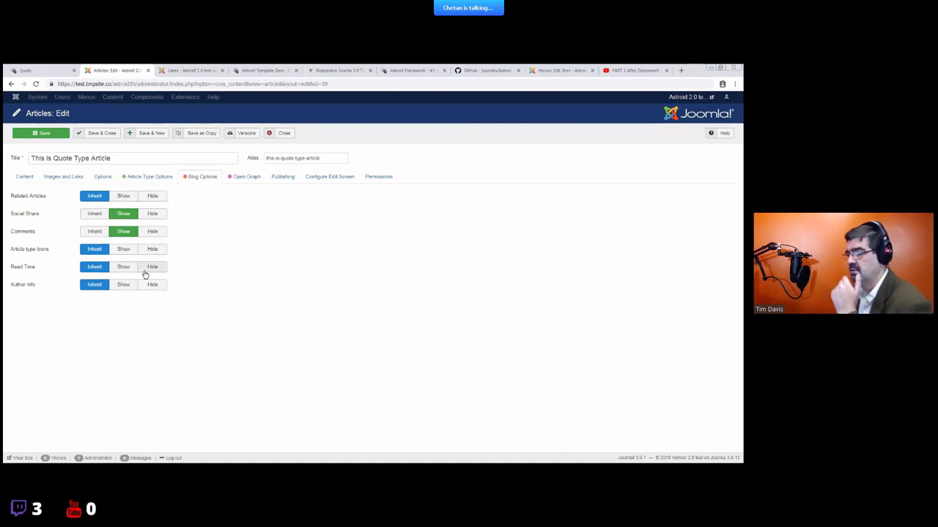
- Highlight the Read Time on the published Quote page, and set the article's Author Info and Read Time to Hide
{"action": "key", "text": "ctrl+shift+Tab"}
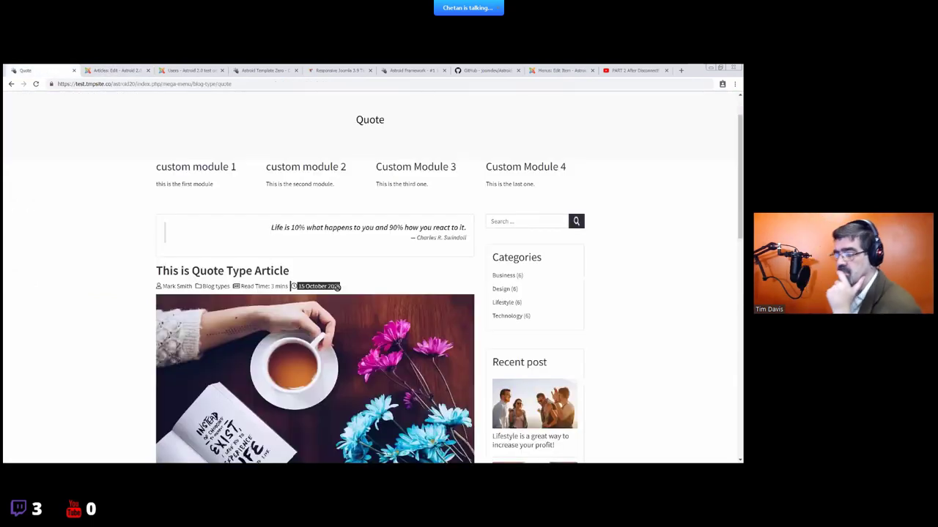
{"action": "left_click_drag", "start_coordinate": [243, 286], "coordinate": [284, 286]}
{"action": "scroll", "coordinate": [240, 366], "scroll_direction": "down", "scroll_amount": 10}
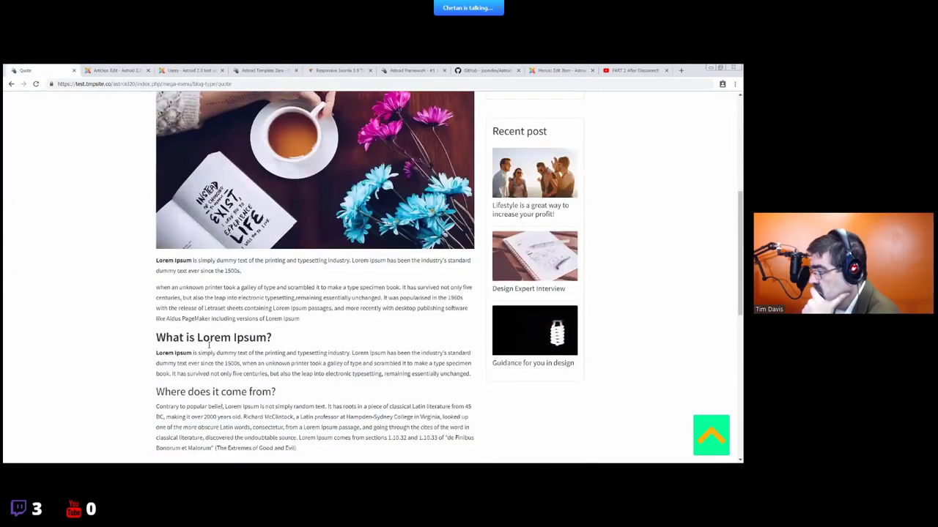
{"action": "key", "text": "ctrl+Tab"}
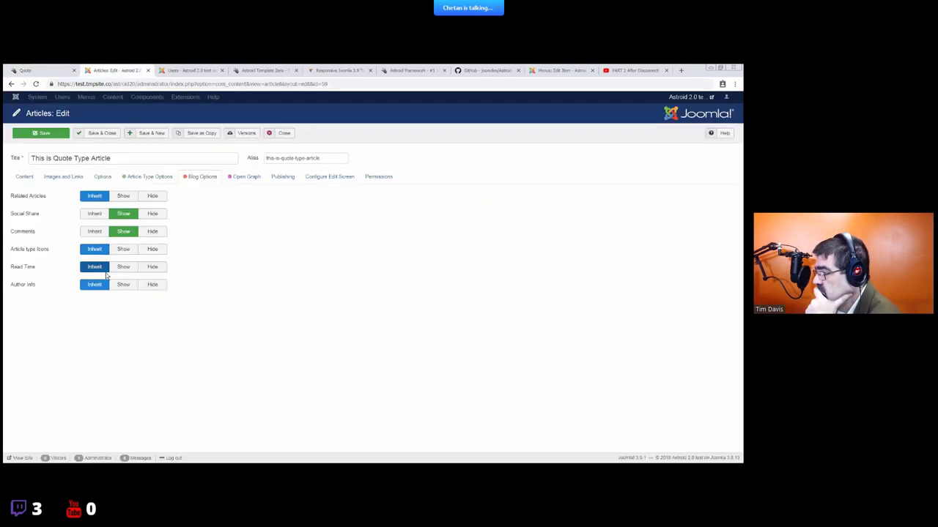
{"action": "left_click", "coordinate": [152, 284]}
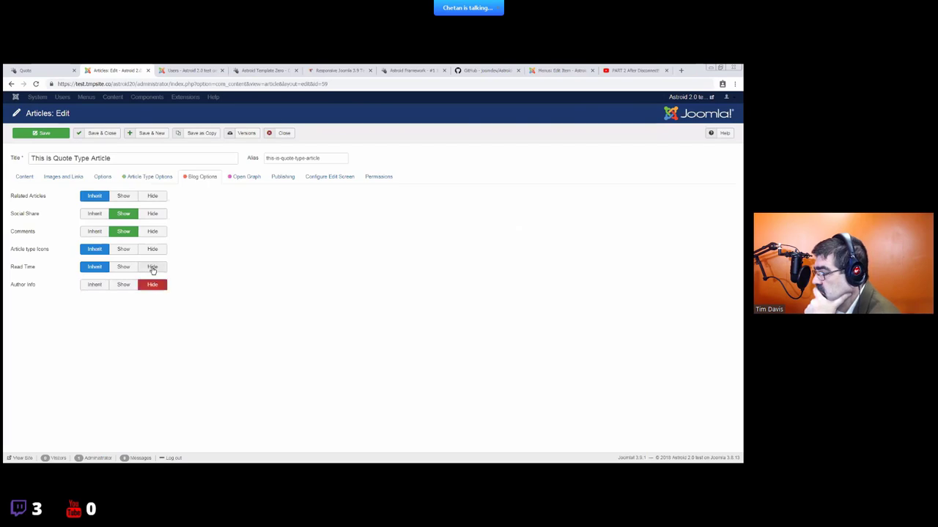
{"action": "left_click", "coordinate": [152, 266]}
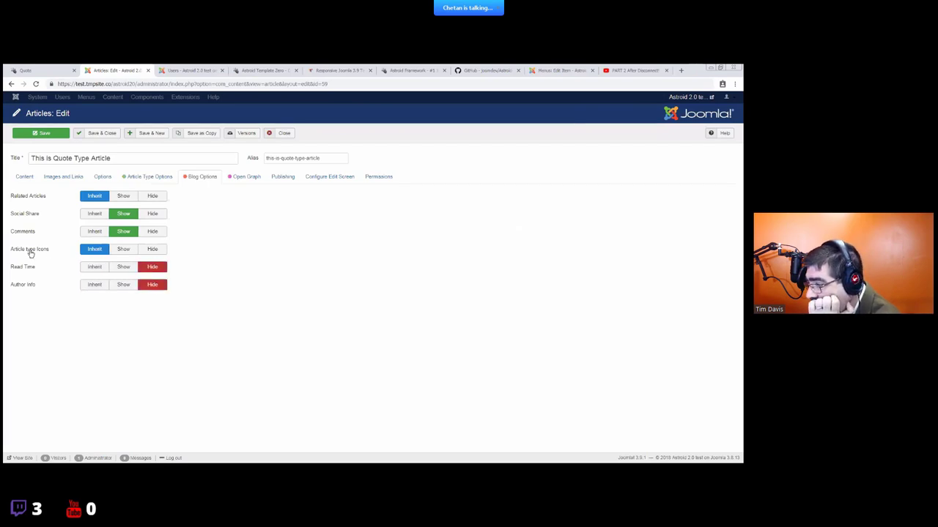
- Set the quote article's Article type Icons to Hide and Related Articles to Show, and save the article
{"action": "key", "text": "ctrl+shift+Tab"}
{"action": "scroll", "coordinate": [325, 278], "scroll_direction": "up", "scroll_amount": 10}
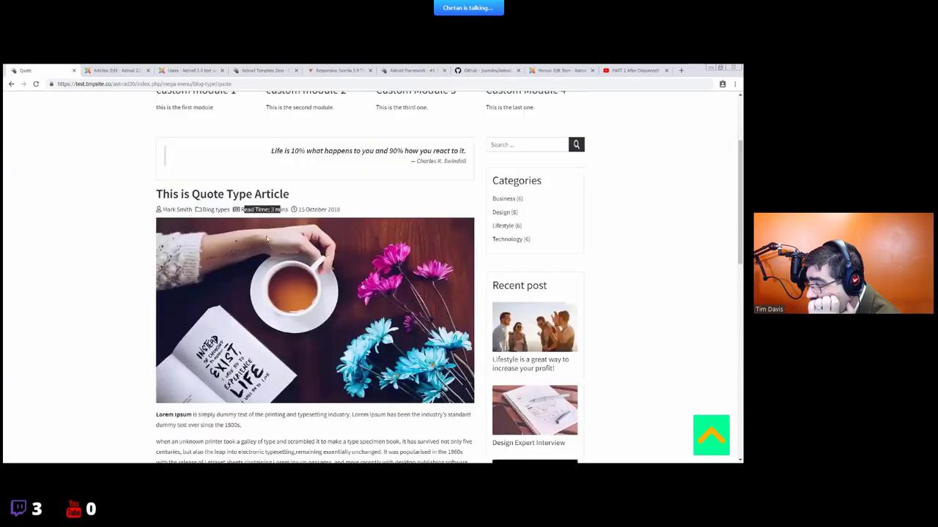
{"action": "scroll", "coordinate": [303, 264], "scroll_direction": "up", "scroll_amount": 3}
{"action": "key", "text": "ctrl+Tab"}
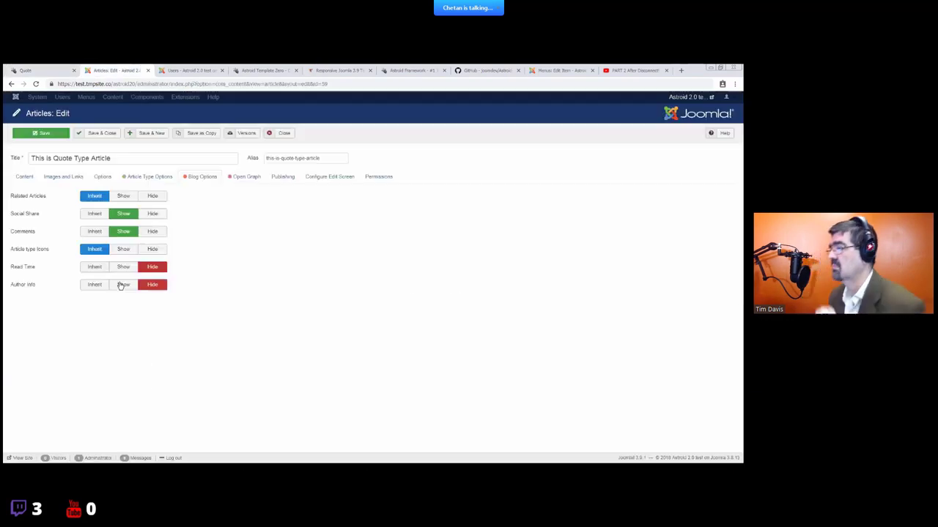
{"action": "left_click", "coordinate": [149, 250]}
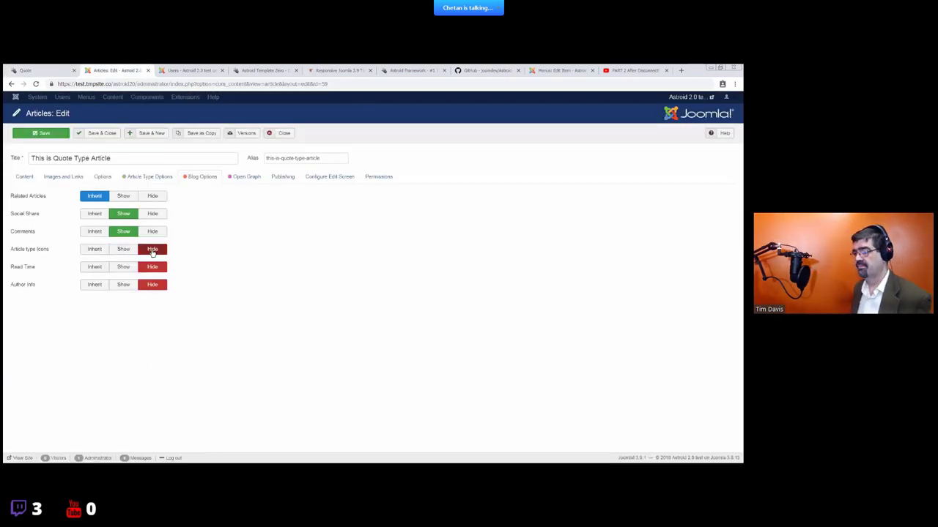
{"action": "left_click", "coordinate": [120, 195]}
{"action": "left_click", "coordinate": [49, 134]}
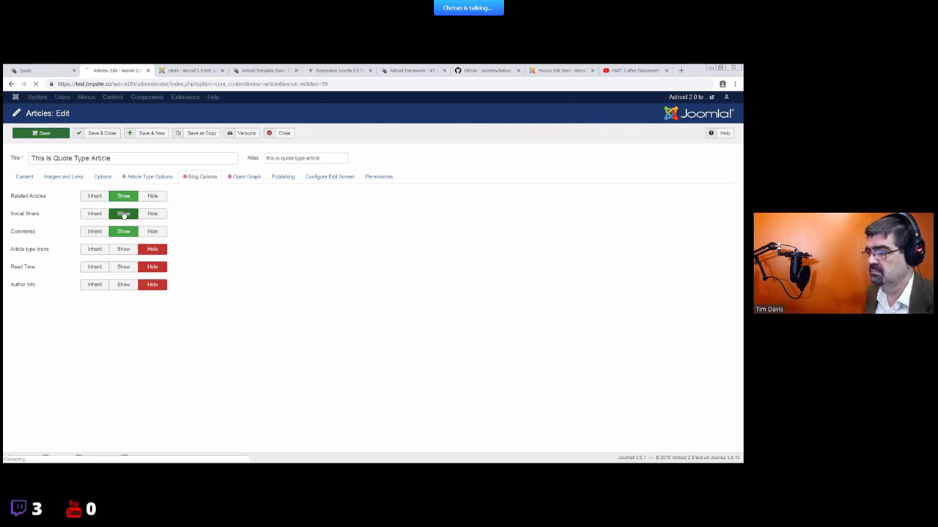
- Reload the published Quote page to examine the effect of the saved settings, and reopen the article's Blog Options
{"action": "left_click", "coordinate": [63, 70]}
{"action": "left_click", "coordinate": [116, 83]}
{"action": "key", "text": "Return"}
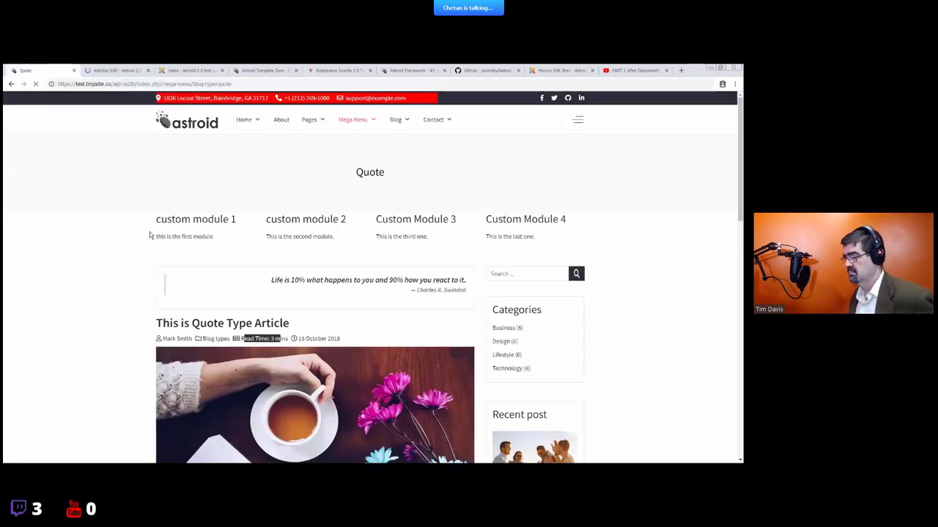
{"action": "scroll", "coordinate": [342, 300], "scroll_direction": "down", "scroll_amount": 5}
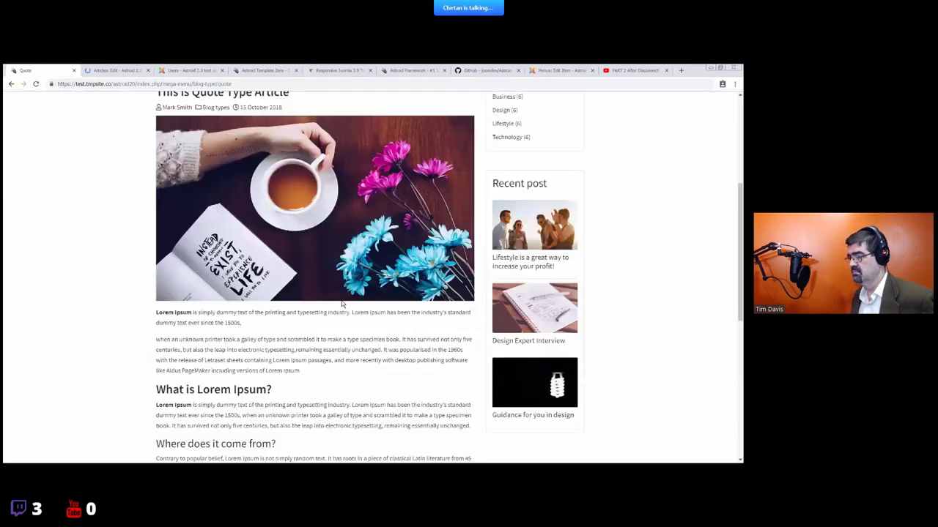
{"action": "scroll", "coordinate": [342, 300], "scroll_direction": "down", "scroll_amount": 8}
{"action": "key", "text": "ctrl+Tab"}
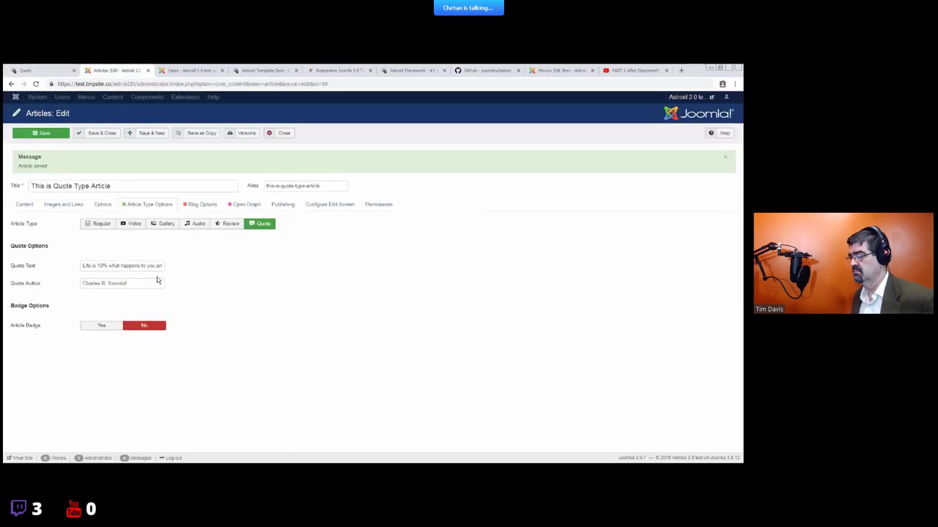
{"action": "left_click", "coordinate": [193, 205]}
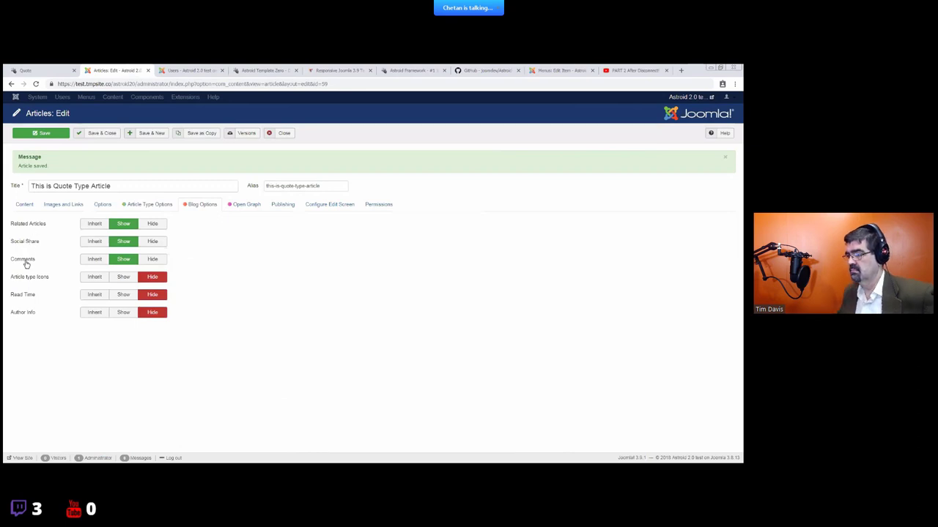
- Review the template's Article/Blog options, highlight the Social Buttons Type and AddThis Code settings, and return to the published Quote page
{"action": "left_click", "coordinate": [189, 70]}
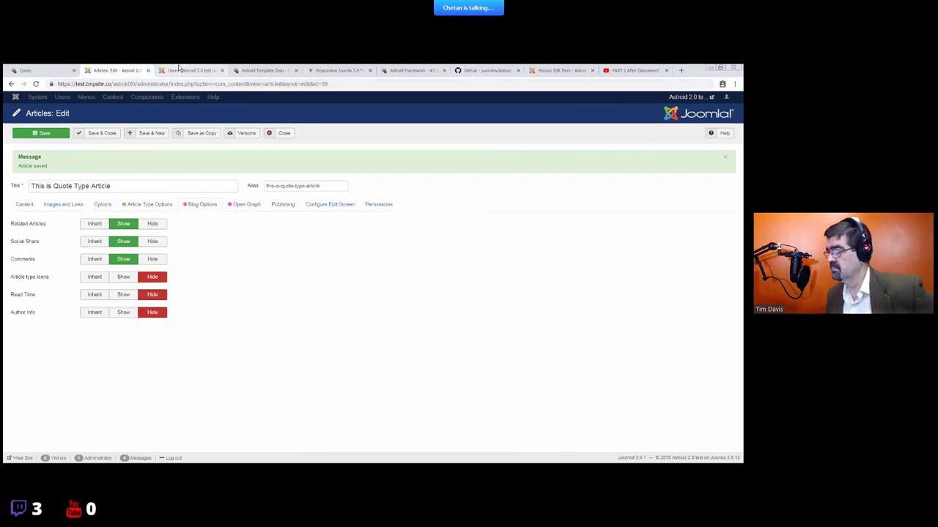
{"action": "left_click", "coordinate": [138, 68]}
{"action": "left_click", "coordinate": [260, 70]}
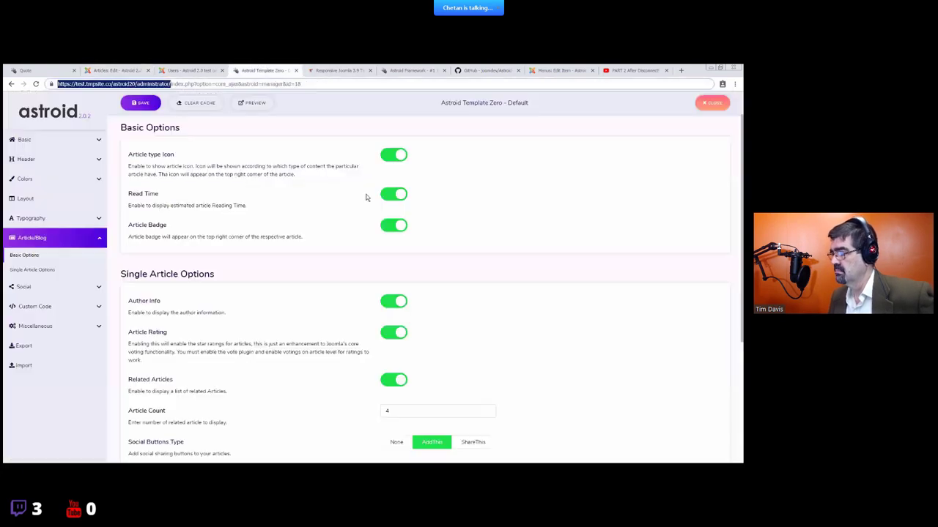
{"action": "scroll", "coordinate": [286, 293], "scroll_direction": "down", "scroll_amount": 3}
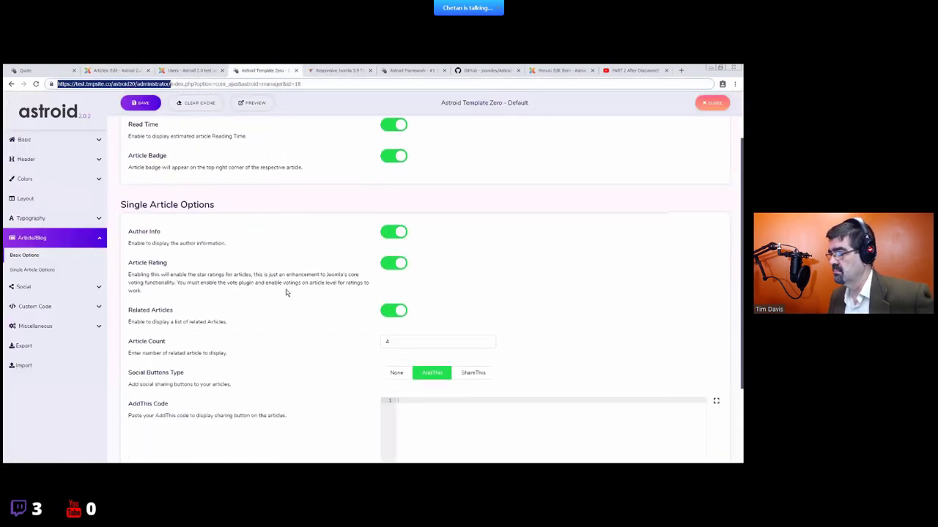
{"action": "left_click_drag", "start_coordinate": [148, 262], "coordinate": [300, 311]}
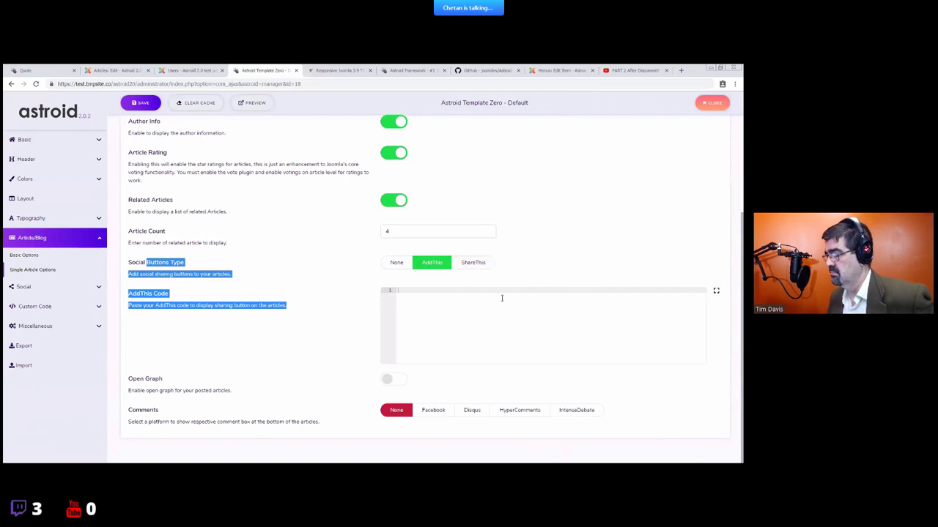
{"action": "left_click", "coordinate": [444, 307]}
{"action": "left_click", "coordinate": [44, 71]}
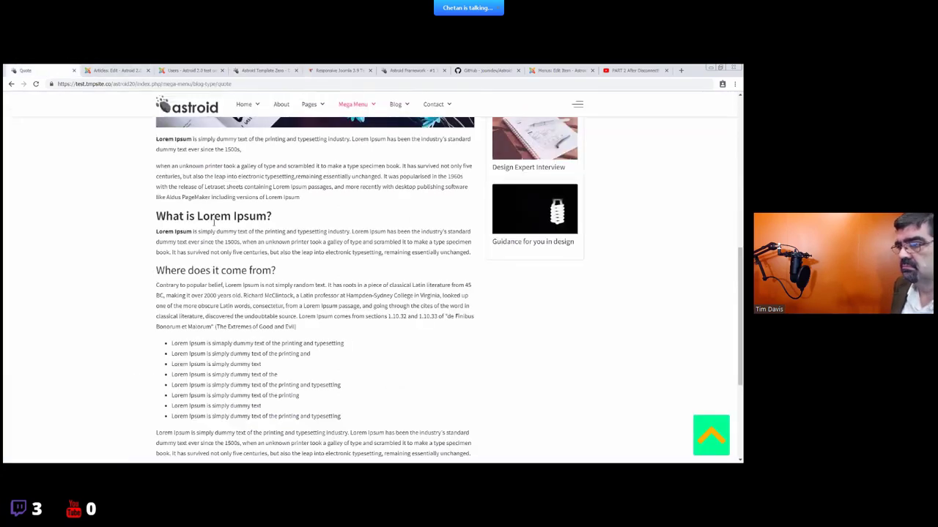
- Set the template's single article Comments platform to Disqus with the short name joomla, and save the template
{"action": "scroll", "coordinate": [242, 293], "scroll_direction": "up", "scroll_amount": 2}
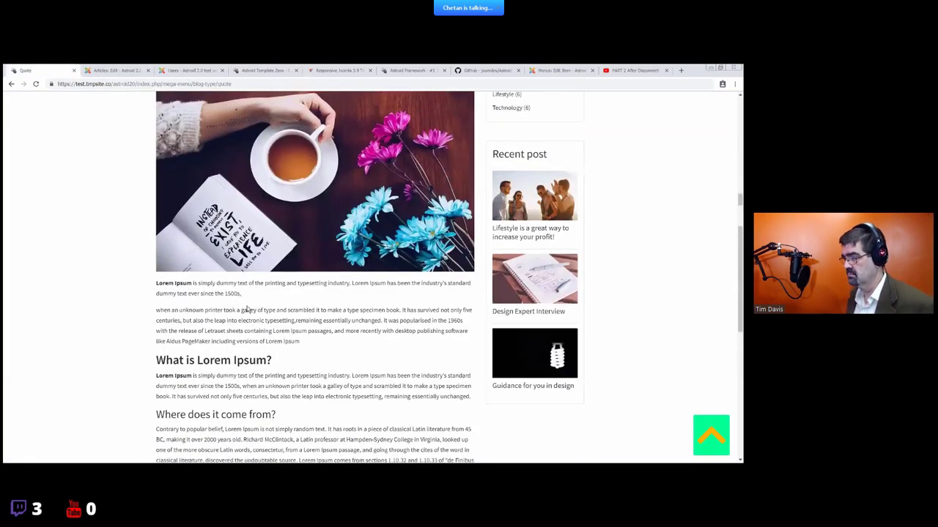
{"action": "scroll", "coordinate": [247, 309], "scroll_direction": "down", "scroll_amount": 5}
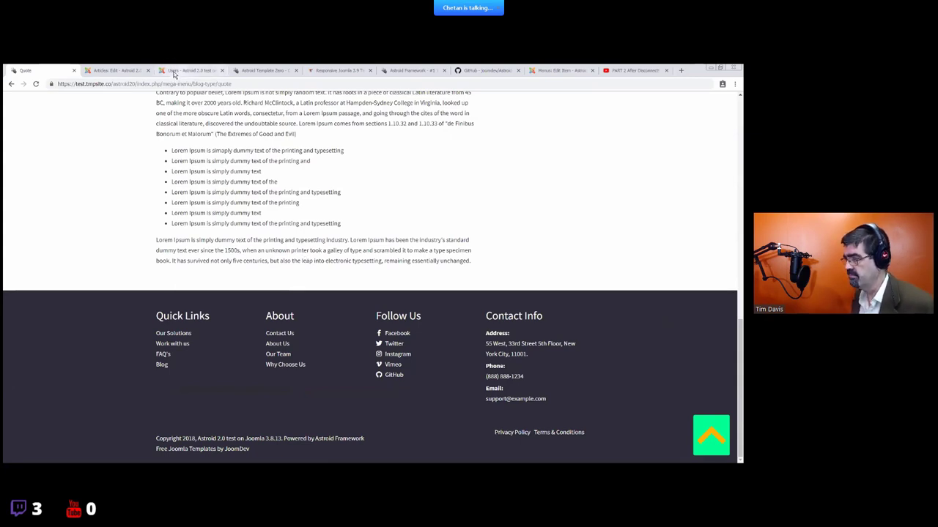
{"action": "left_click", "coordinate": [117, 70]}
{"action": "left_click", "coordinate": [189, 70]}
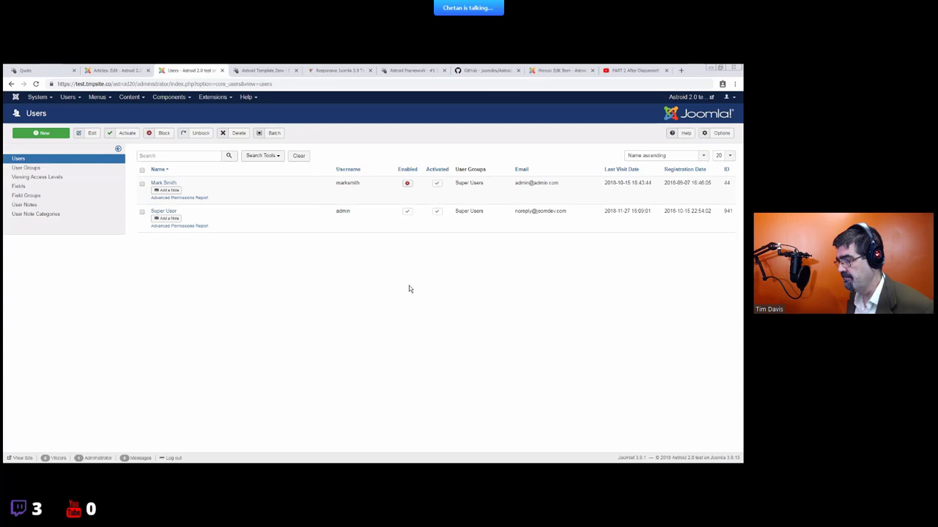
{"action": "left_click", "coordinate": [265, 71]}
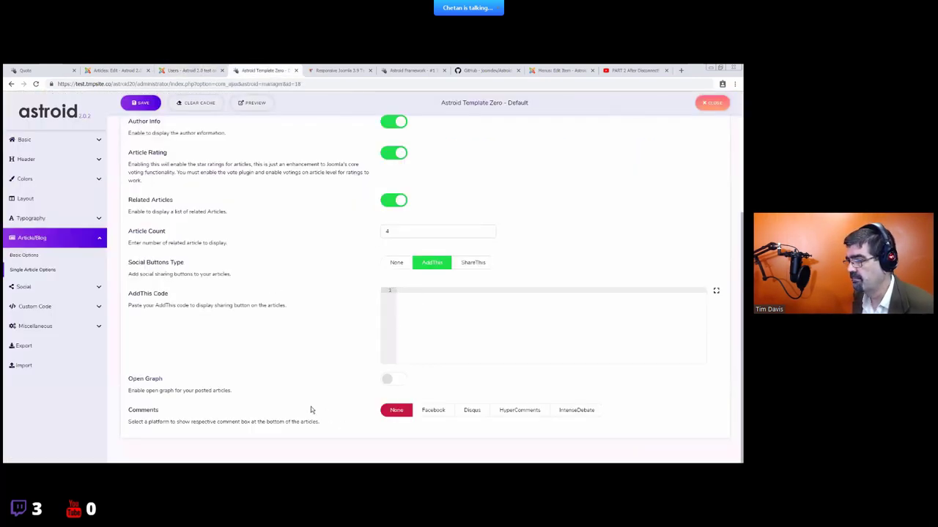
{"action": "left_click", "coordinate": [429, 410]}
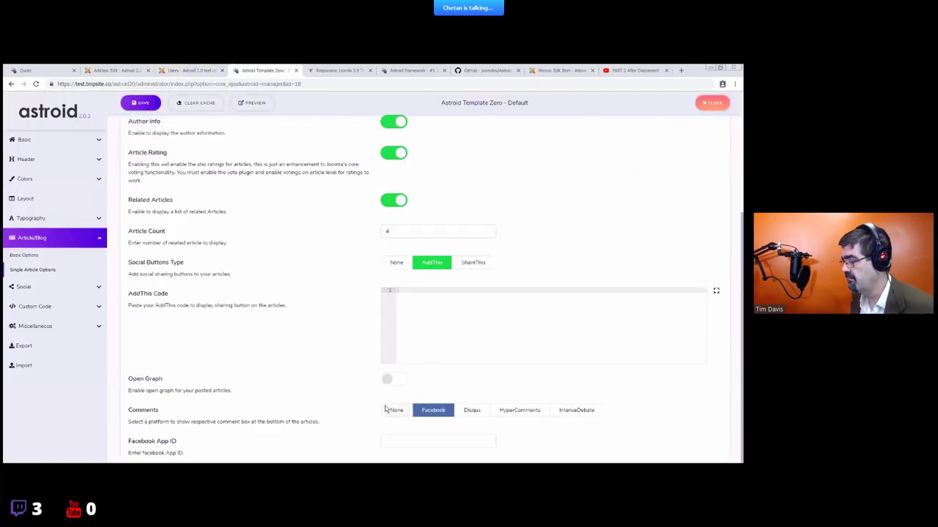
{"action": "scroll", "coordinate": [439, 367], "scroll_direction": "down", "scroll_amount": 1}
{"action": "left_click", "coordinate": [471, 347]}
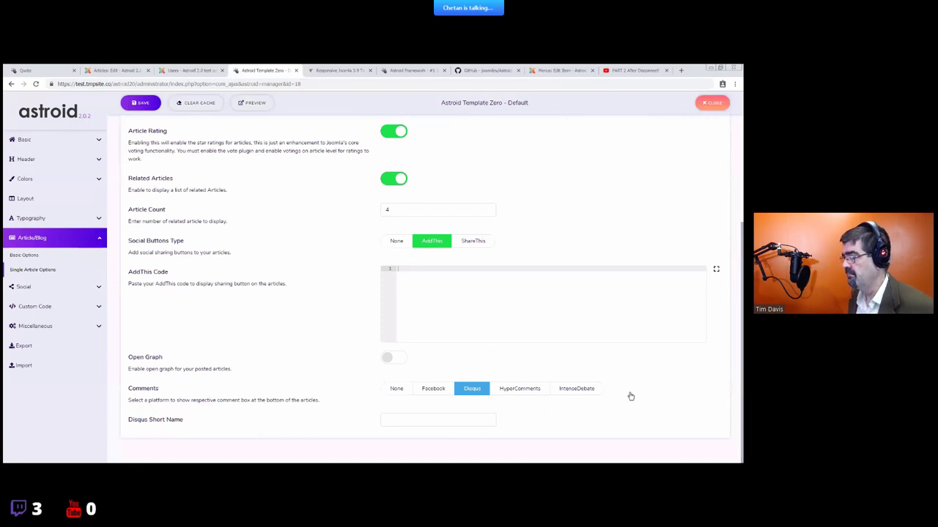
{"action": "left_click", "coordinate": [442, 418]}
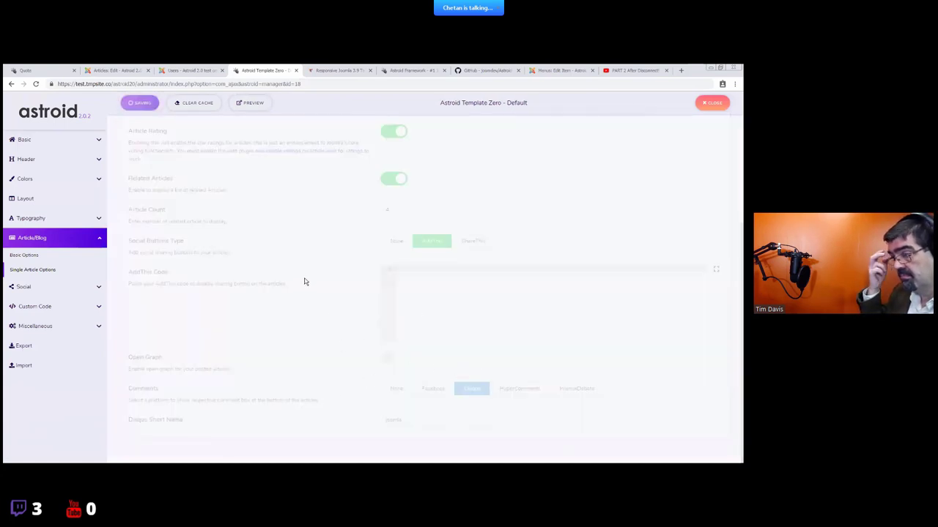
- Reload the published Quote page to examine the Disqus comment box below the article, and place the cursor in it
{"action": "left_click", "coordinate": [26, 70]}
{"action": "left_click", "coordinate": [114, 84]}
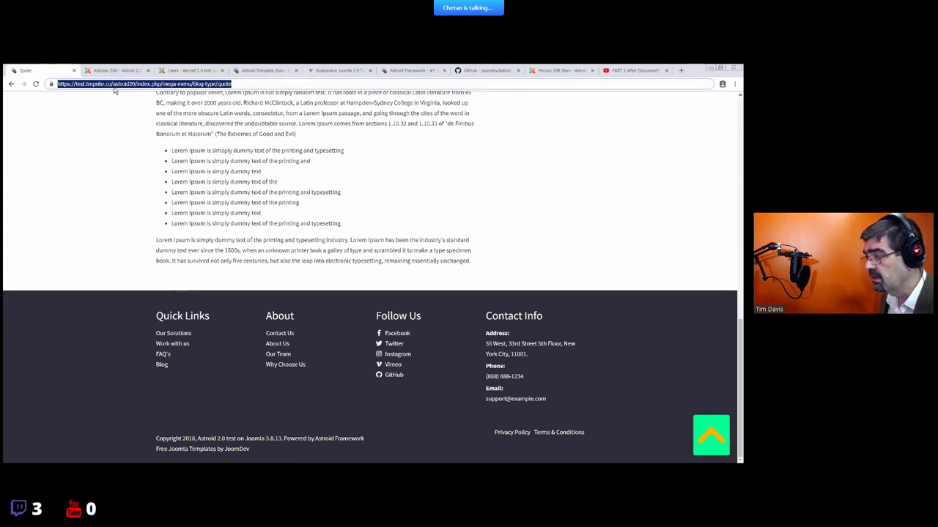
{"action": "key", "text": "Return"}
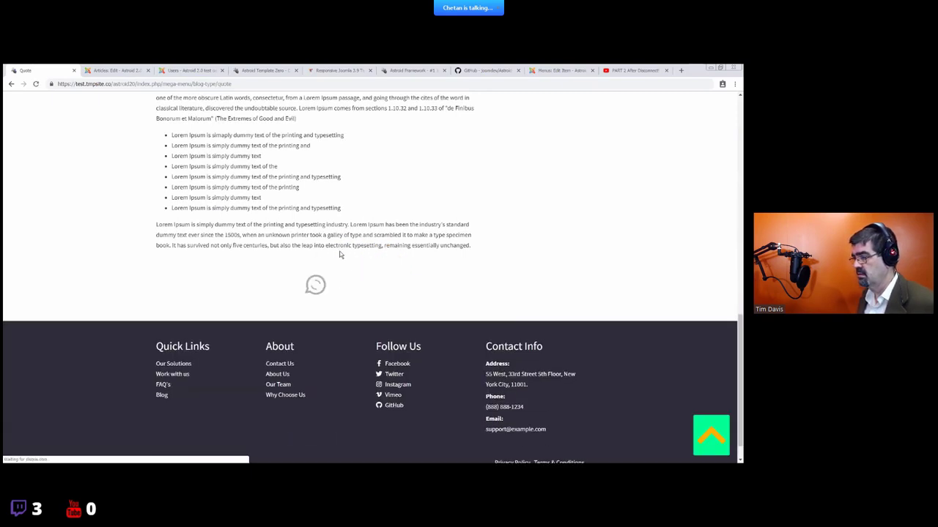
{"action": "scroll", "coordinate": [364, 262], "scroll_direction": "down", "scroll_amount": 1}
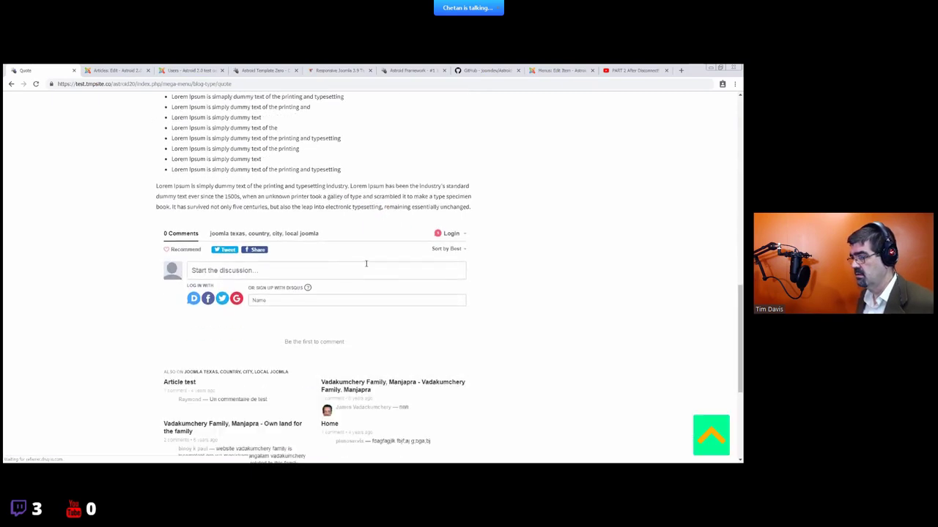
{"action": "left_click", "coordinate": [290, 269]}
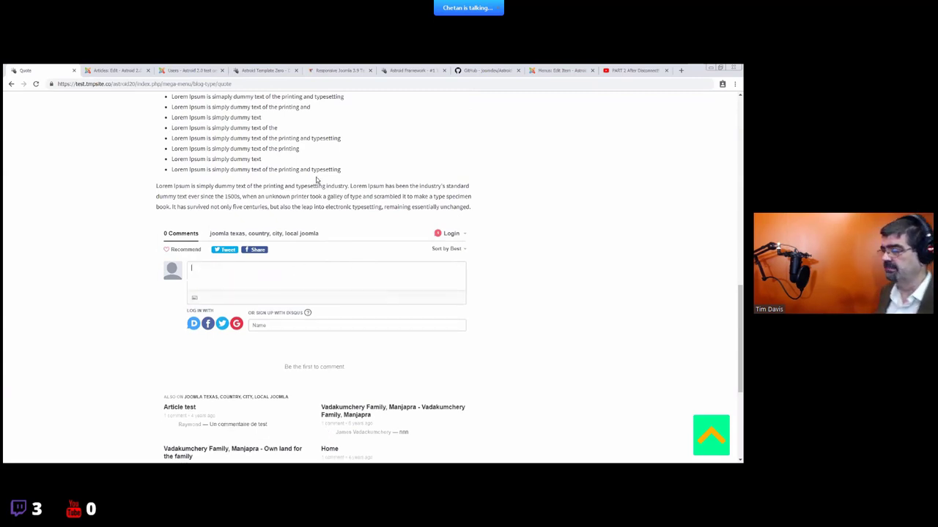
- Compare the template's Facebook, HyperComments and IntenseDebate comment fields, set Comments back to None, and save the template
{"action": "left_click", "coordinate": [319, 69]}
{"action": "left_click", "coordinate": [264, 70]}
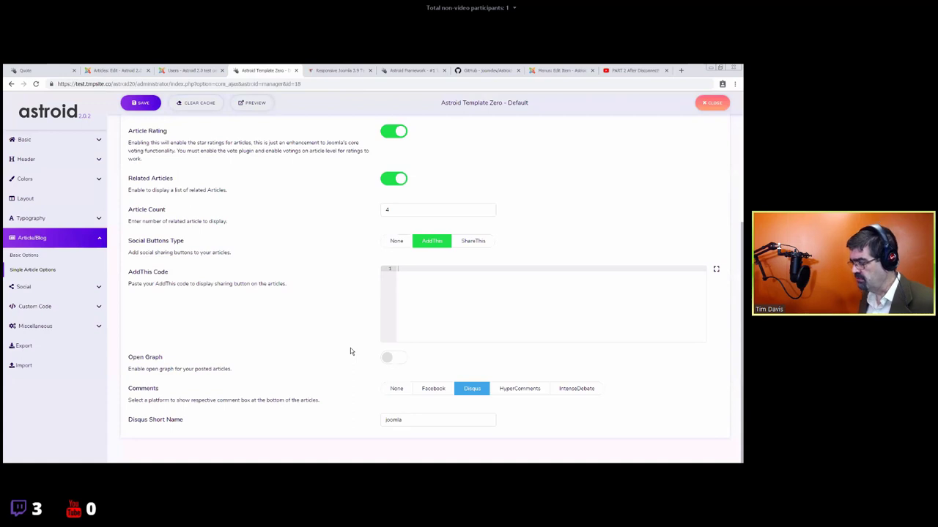
{"action": "left_click", "coordinate": [434, 388]}
{"action": "scroll", "coordinate": [435, 384], "scroll_direction": "down", "scroll_amount": 1}
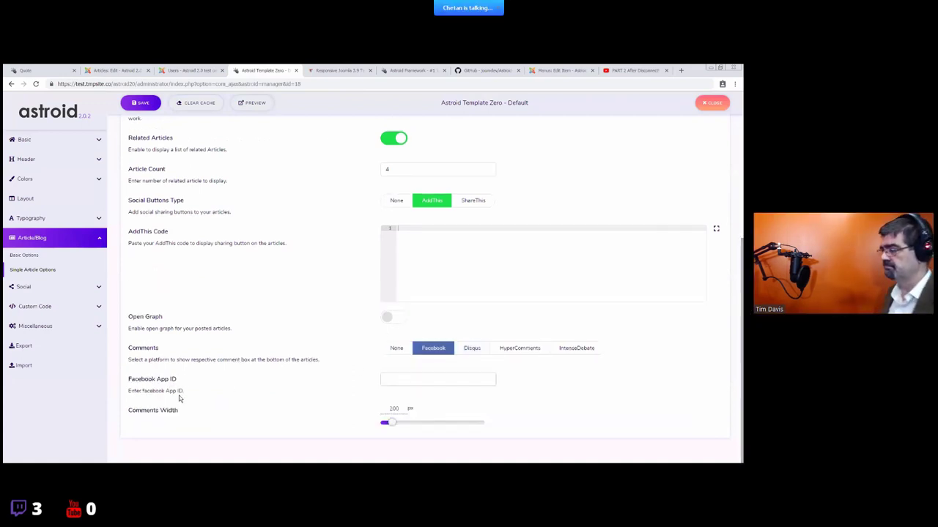
{"action": "left_click", "coordinate": [520, 348]}
{"action": "left_click", "coordinate": [405, 418]}
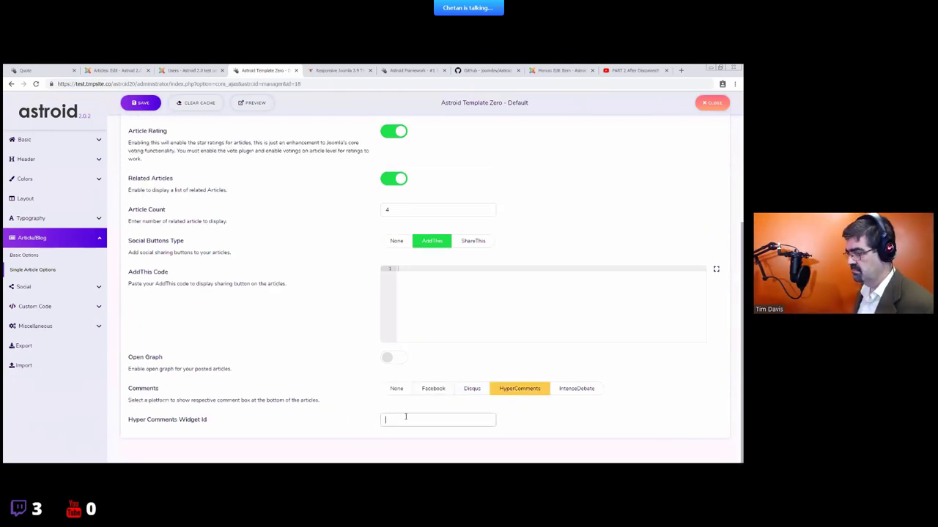
{"action": "left_click", "coordinate": [579, 389]}
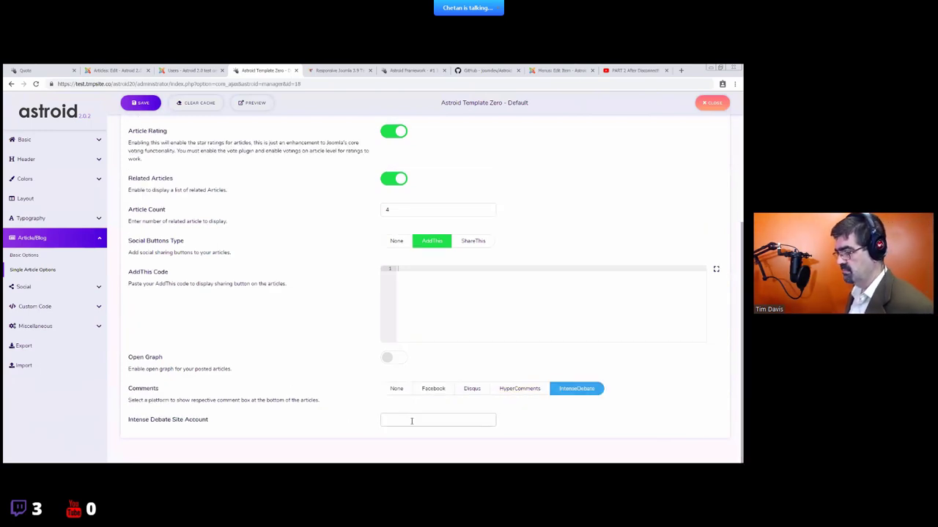
{"action": "left_click", "coordinate": [396, 391]}
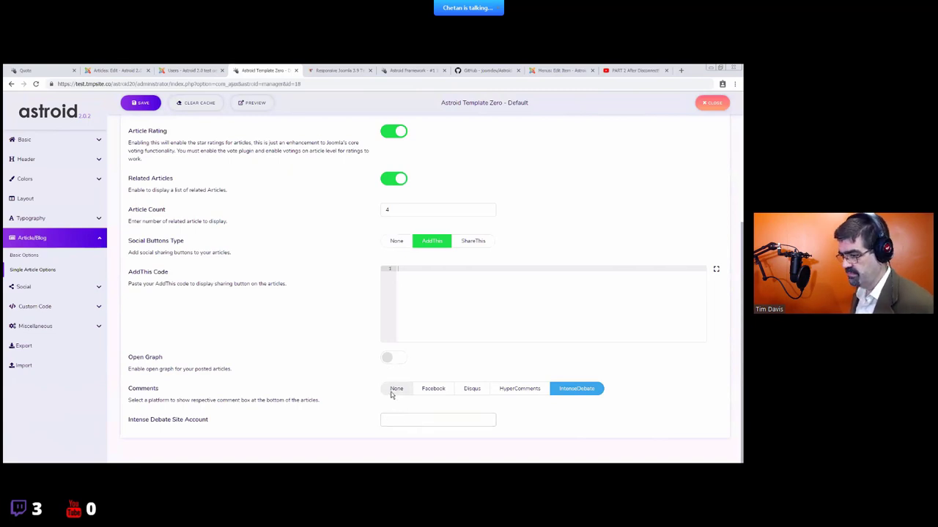
{"action": "scroll", "coordinate": [330, 360], "scroll_direction": "up", "scroll_amount": 1}
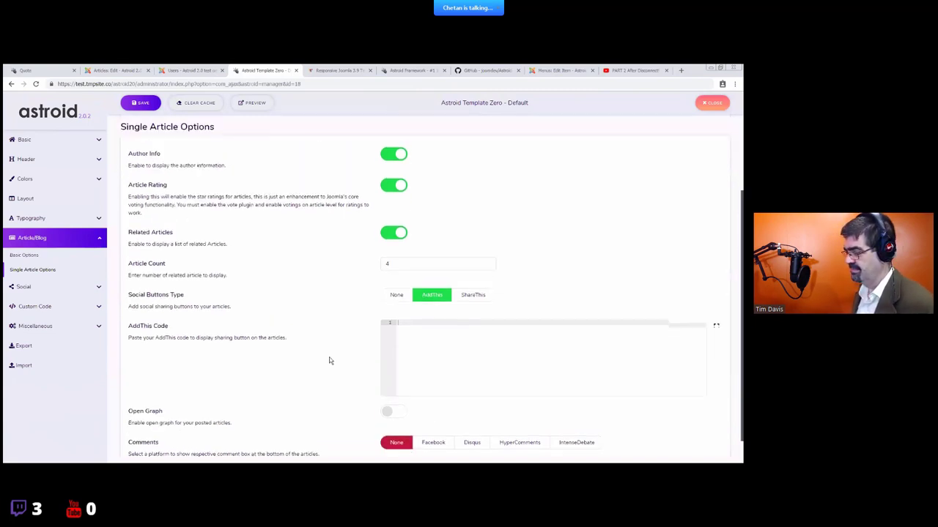
{"action": "left_click", "coordinate": [140, 103]}
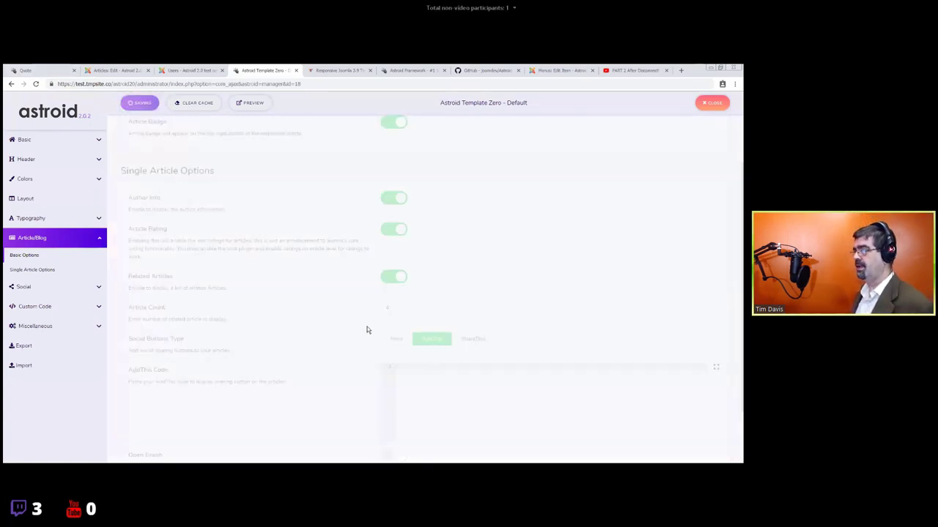
- Examine the Facebook comment fields and the template's other Article/Blog options, and look at the published Quote page
{"action": "scroll", "coordinate": [587, 390], "scroll_direction": "down", "scroll_amount": 1}
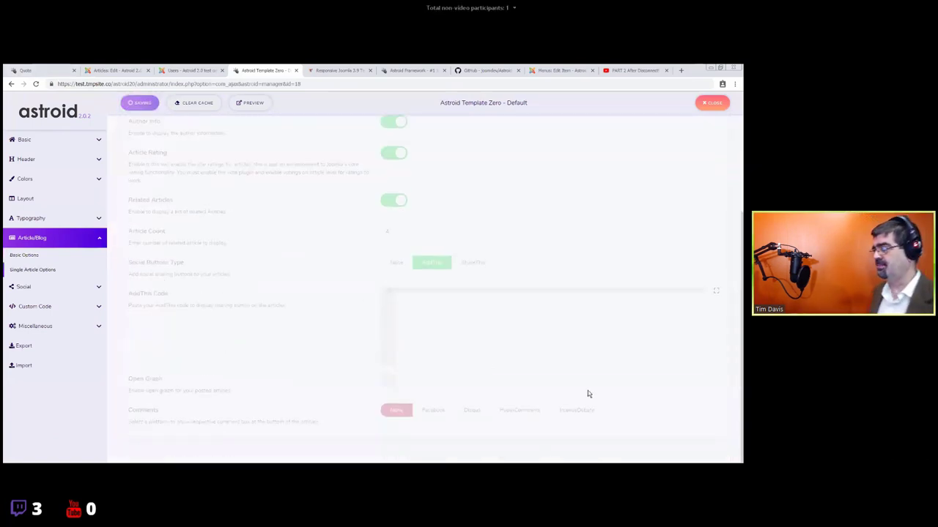
{"action": "left_click", "coordinate": [433, 410]}
{"action": "scroll", "coordinate": [564, 385], "scroll_direction": "down", "scroll_amount": 1}
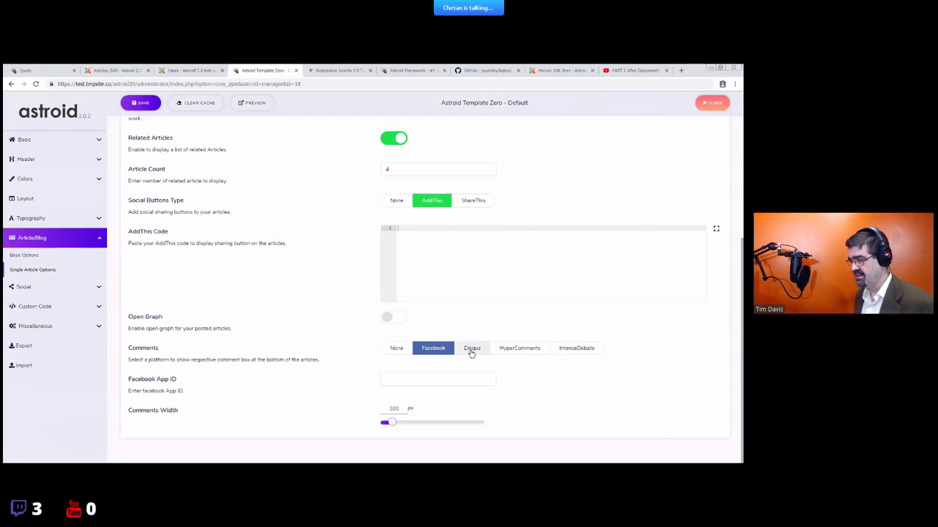
{"action": "scroll", "coordinate": [442, 335], "scroll_direction": "up", "scroll_amount": 2}
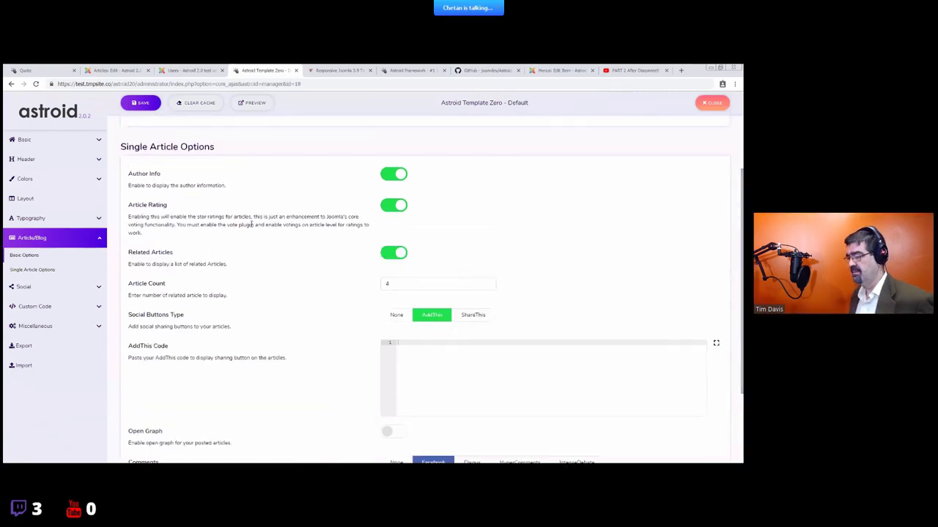
{"action": "scroll", "coordinate": [250, 225], "scroll_direction": "up", "scroll_amount": 2}
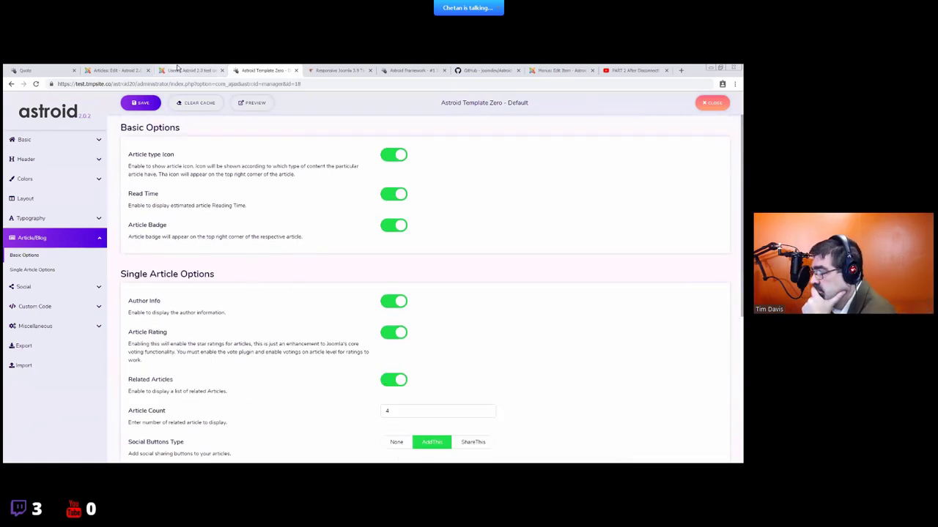
{"action": "key", "text": "ctrl+Page_Up"}
{"action": "key", "text": "ctrl+Page_Up"}
{"action": "key", "text": "ctrl+Page_Up"}
{"action": "key", "text": "ctrl+Page_Down"}
{"action": "key", "text": "ctrl+Page_Down"}
{"action": "key", "text": "ctrl+Page_Down"}
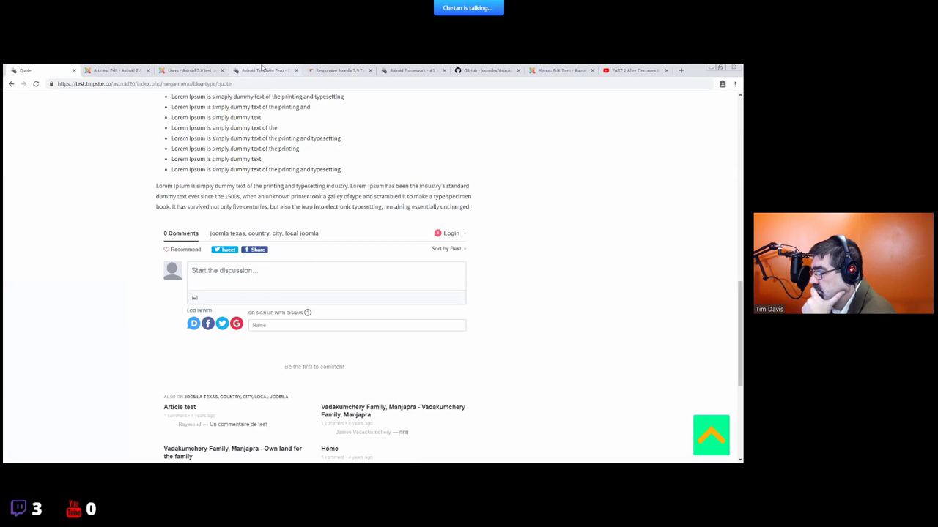
- Disable all enabled Basic and Single Article Options, set Social Buttons Type and Comments to None, and save the template
{"action": "left_click", "coordinate": [394, 225]}
{"action": "left_click", "coordinate": [393, 195]}
{"action": "left_click", "coordinate": [394, 154]}
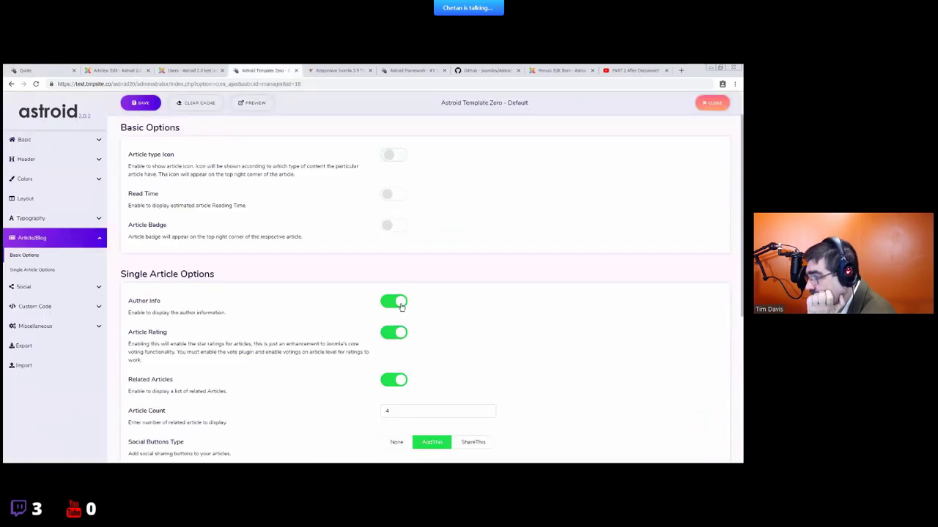
{"action": "left_click", "coordinate": [395, 301]}
{"action": "left_click", "coordinate": [393, 333]}
{"action": "left_click", "coordinate": [396, 379]}
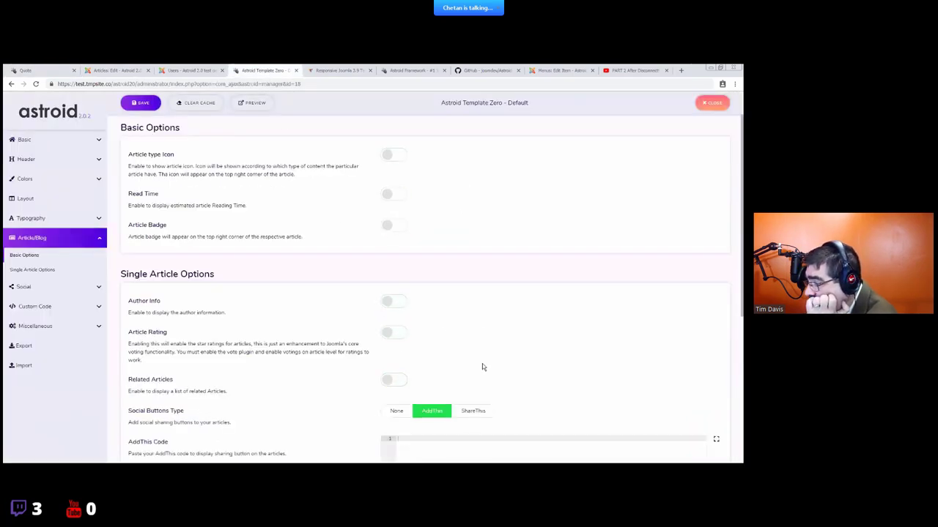
{"action": "scroll", "coordinate": [482, 366], "scroll_direction": "down", "scroll_amount": 1}
{"action": "left_click", "coordinate": [396, 331]}
{"action": "scroll", "coordinate": [399, 352], "scroll_direction": "down", "scroll_amount": 1}
{"action": "left_click", "coordinate": [396, 348]}
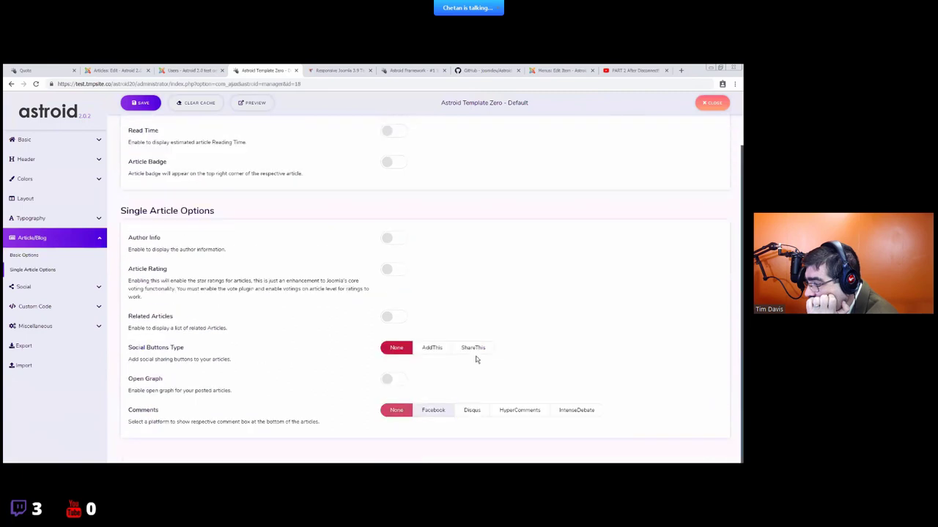
{"action": "left_click", "coordinate": [140, 103]}
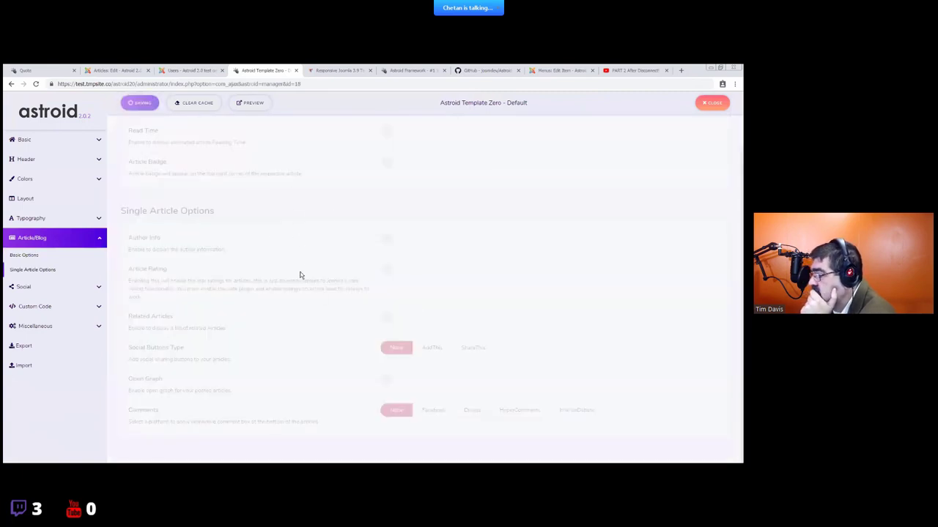
- Review the quote article's Open Graph title, description and image fields, close the article, and return to the published Quote page
{"action": "left_click", "coordinate": [113, 70]}
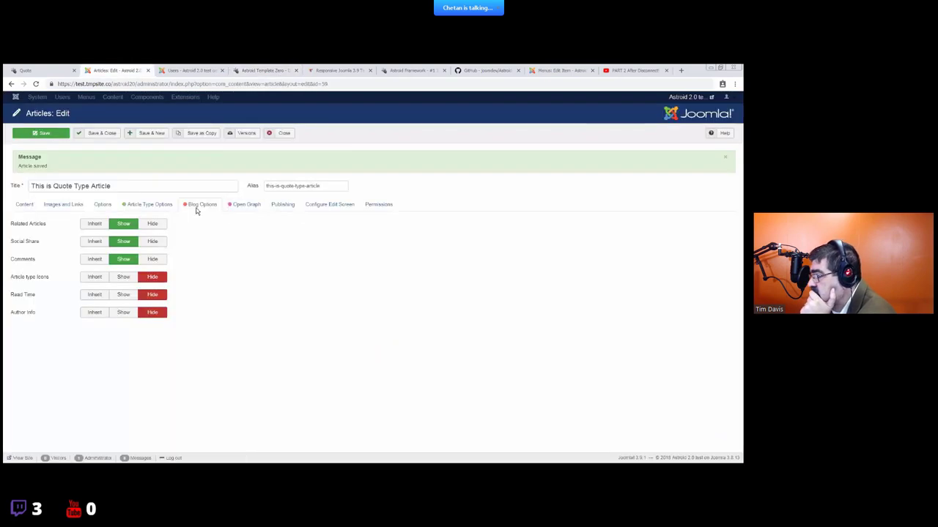
{"action": "left_click", "coordinate": [230, 207]}
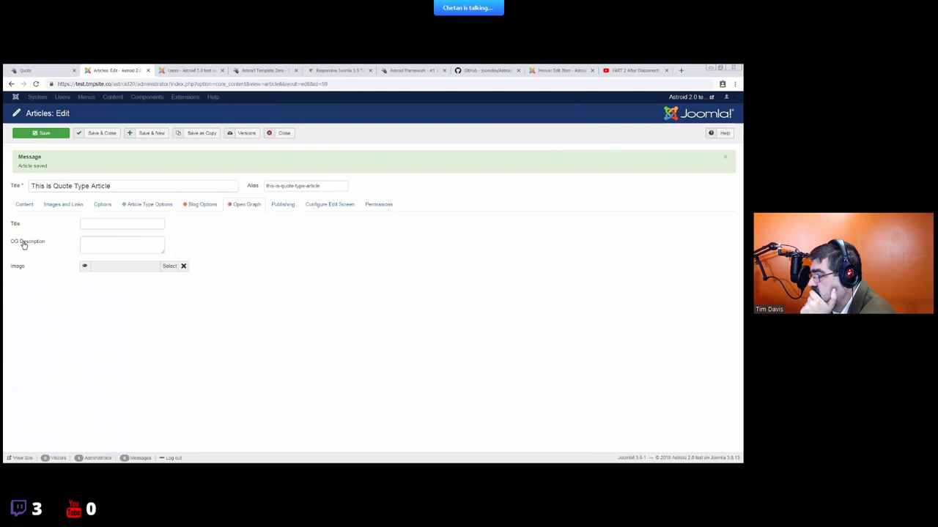
{"action": "left_click", "coordinate": [96, 244]}
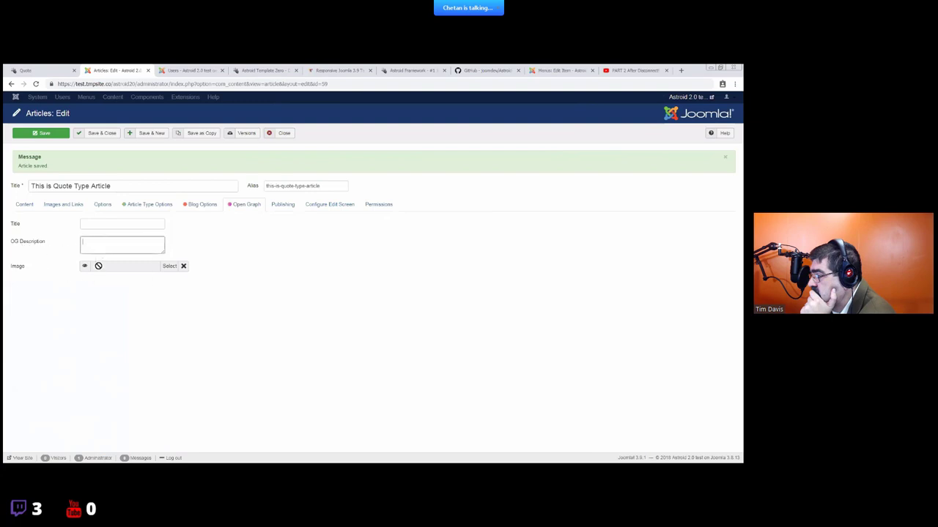
{"action": "mouse_move", "coordinate": [86, 268]}
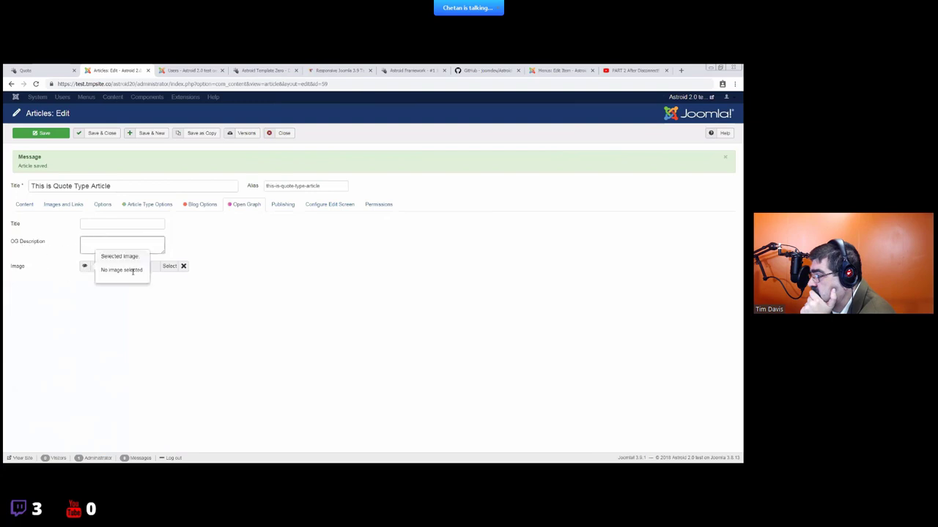
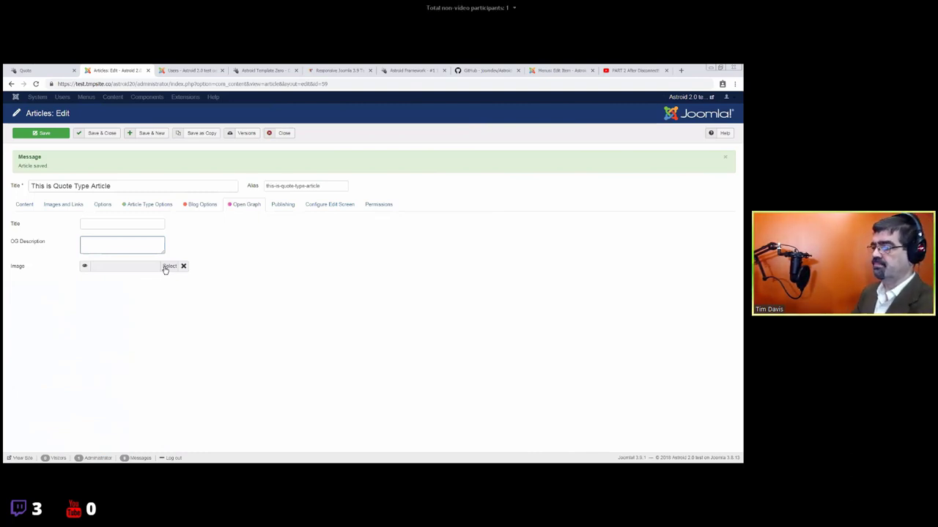
{"action": "left_click", "coordinate": [282, 135]}
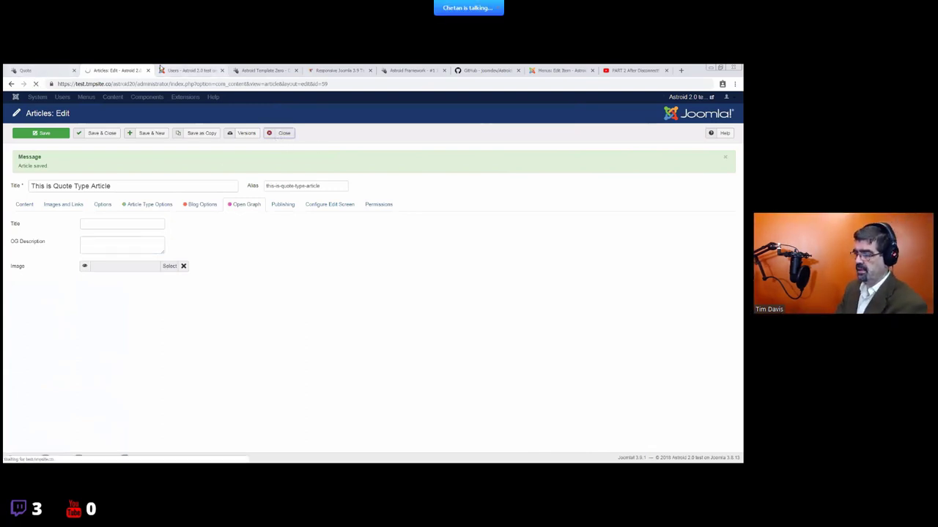
{"action": "left_click", "coordinate": [262, 69]}
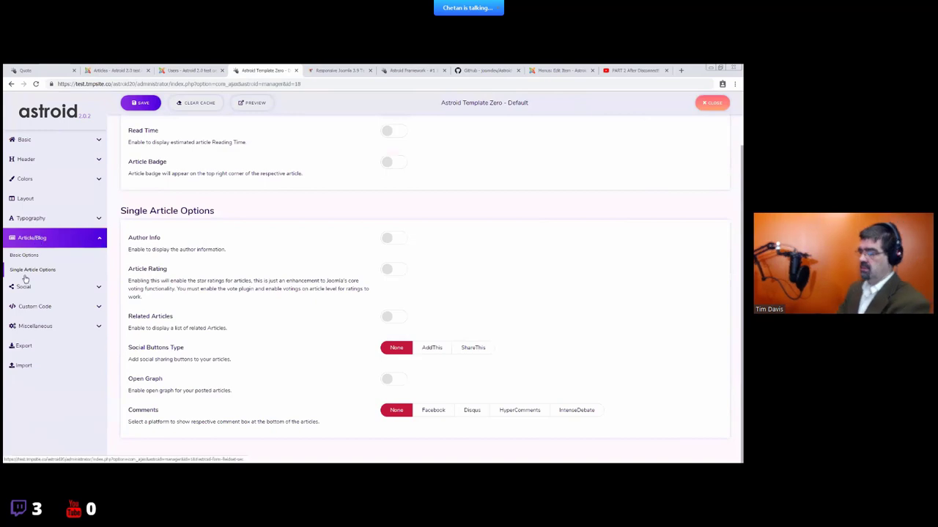
{"action": "left_click", "coordinate": [37, 70]}
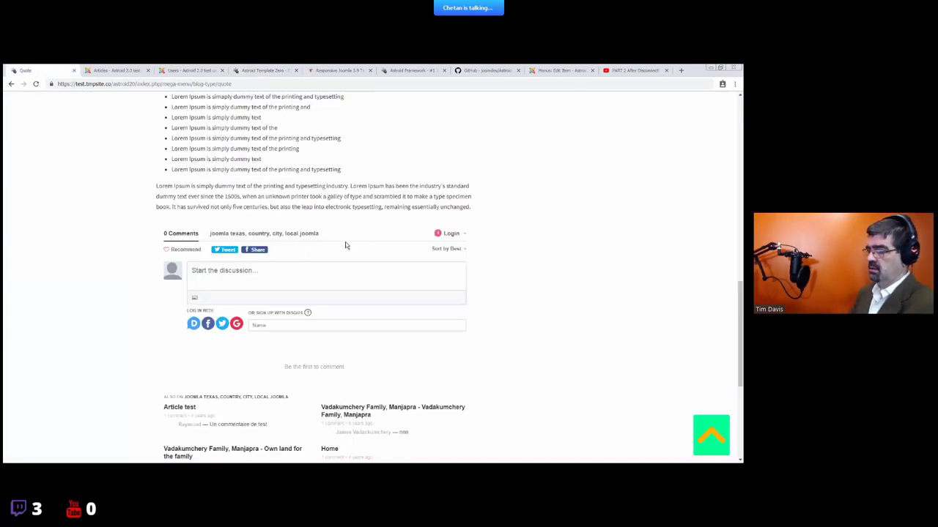
- Open the template's Social Profiles settings and examine the profile list and the Module Position options, keeping topbar-2
{"action": "left_click_drag", "start_coordinate": [740, 333], "coordinate": [739, 147]}
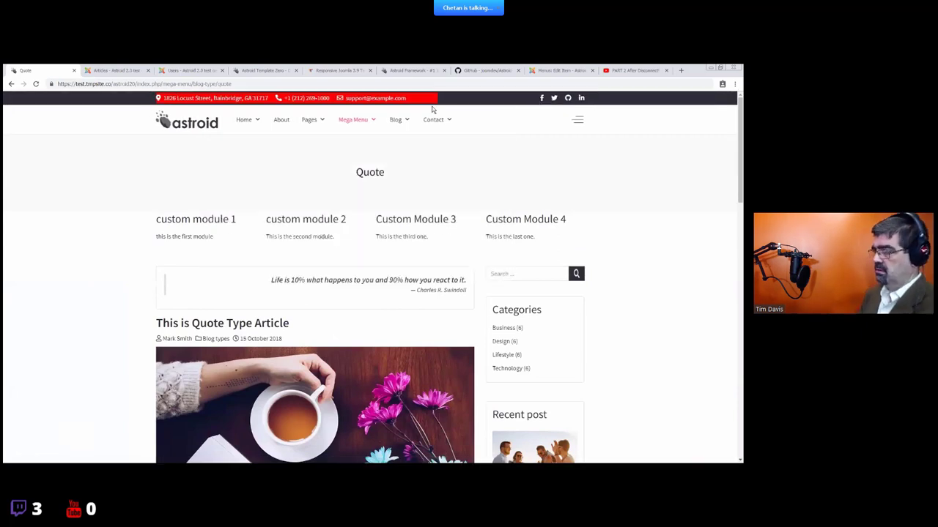
{"action": "left_click", "coordinate": [263, 70]}
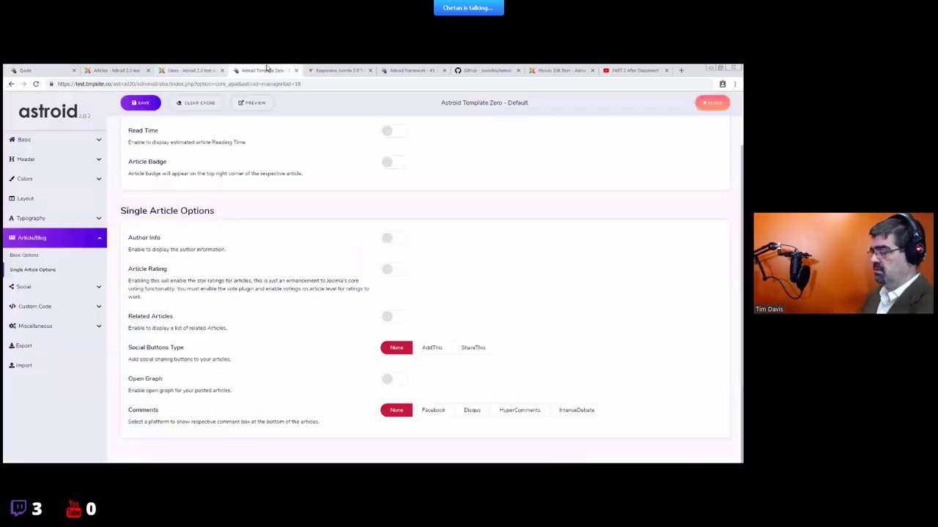
{"action": "left_click", "coordinate": [27, 287]}
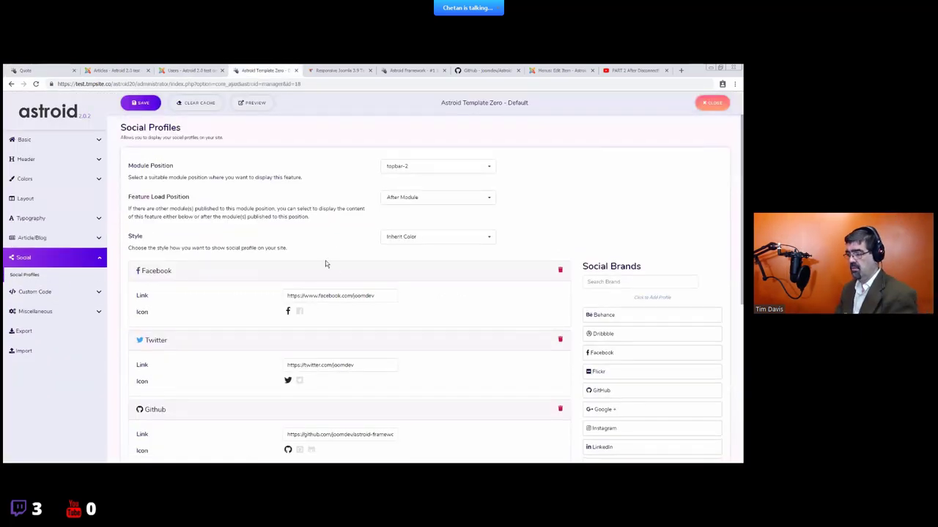
{"action": "scroll", "coordinate": [397, 292], "scroll_direction": "down", "scroll_amount": 3}
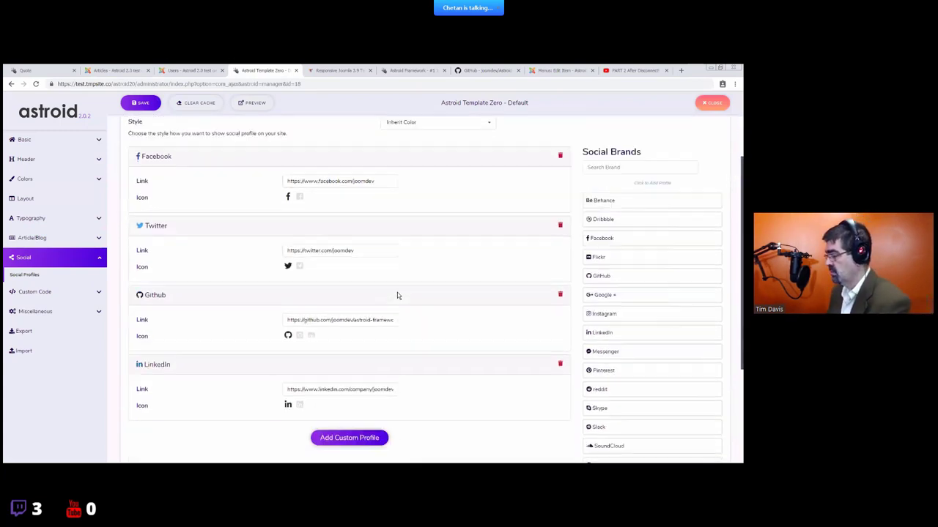
{"action": "scroll", "coordinate": [397, 292], "scroll_direction": "up", "scroll_amount": 3}
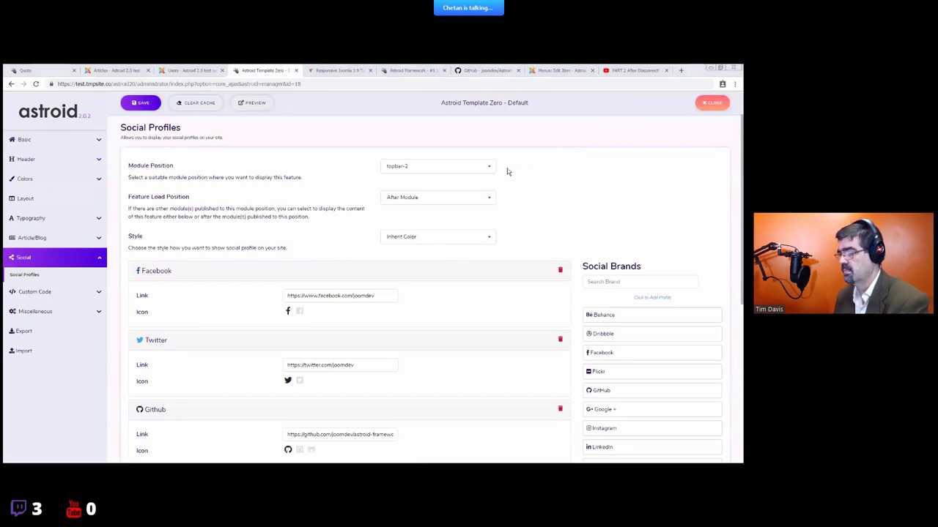
{"action": "left_click", "coordinate": [425, 167]}
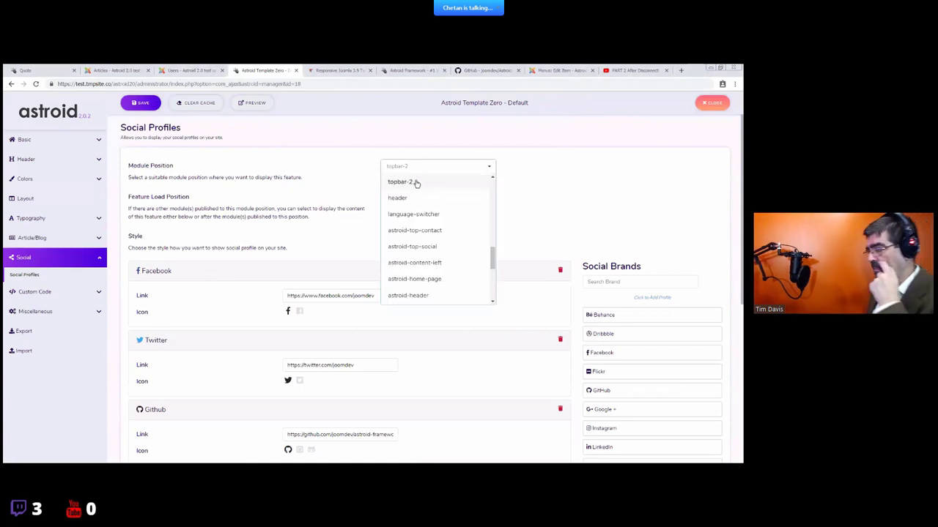
{"action": "left_click", "coordinate": [415, 183]}
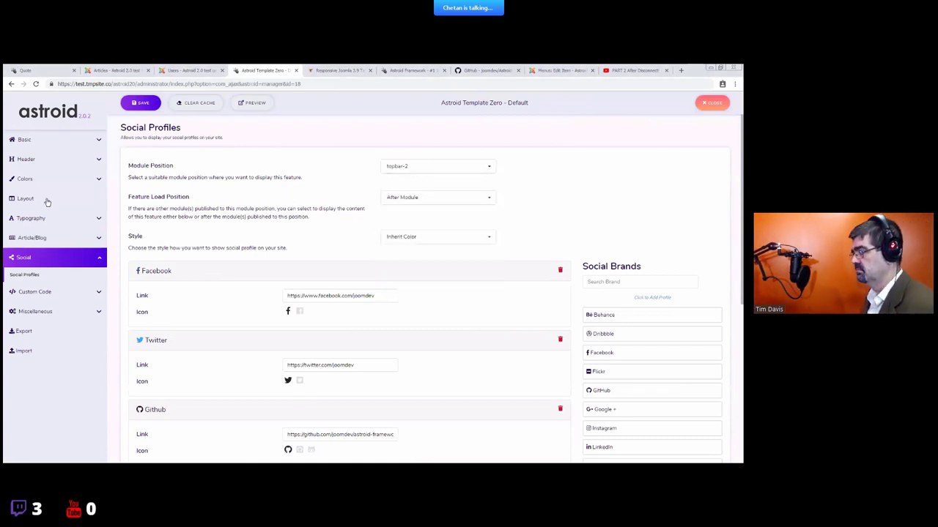
- Check the social icons on the Quote page, set the social profiles' Style to Brand Color, and save the template
{"action": "left_click", "coordinate": [425, 236]}
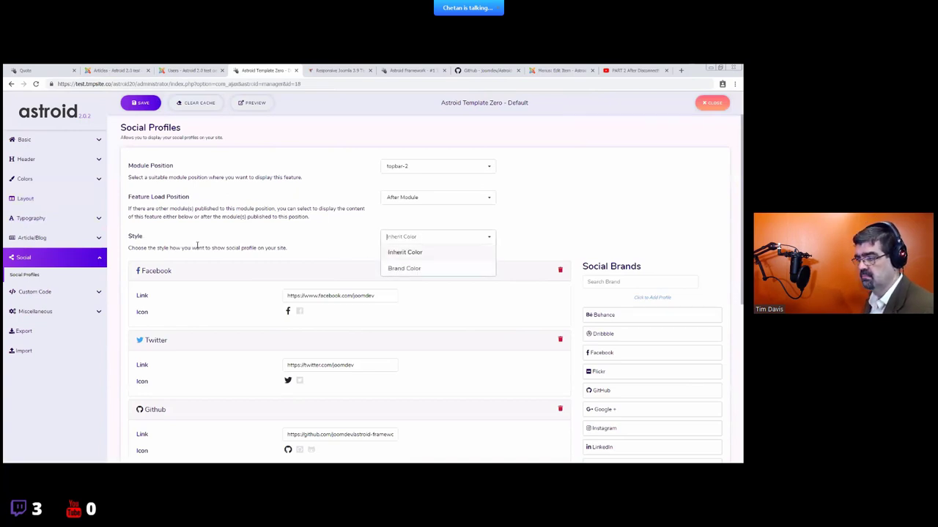
{"action": "left_click", "coordinate": [30, 71]}
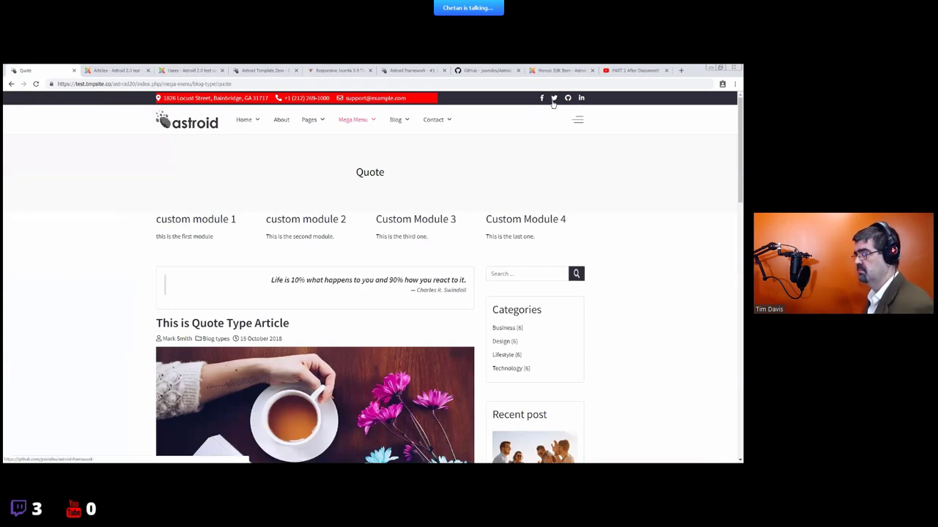
{"action": "left_click", "coordinate": [262, 70]}
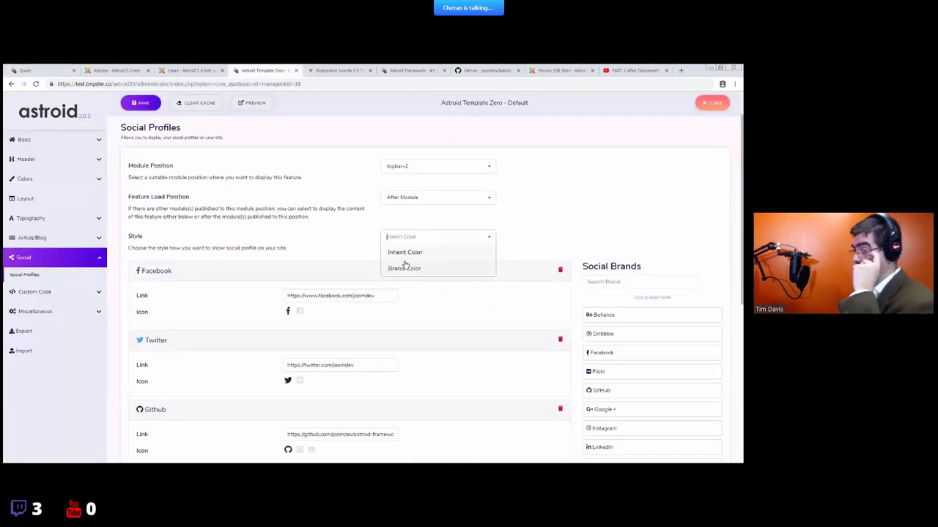
{"action": "left_click", "coordinate": [400, 271]}
{"action": "left_click", "coordinate": [141, 103]}
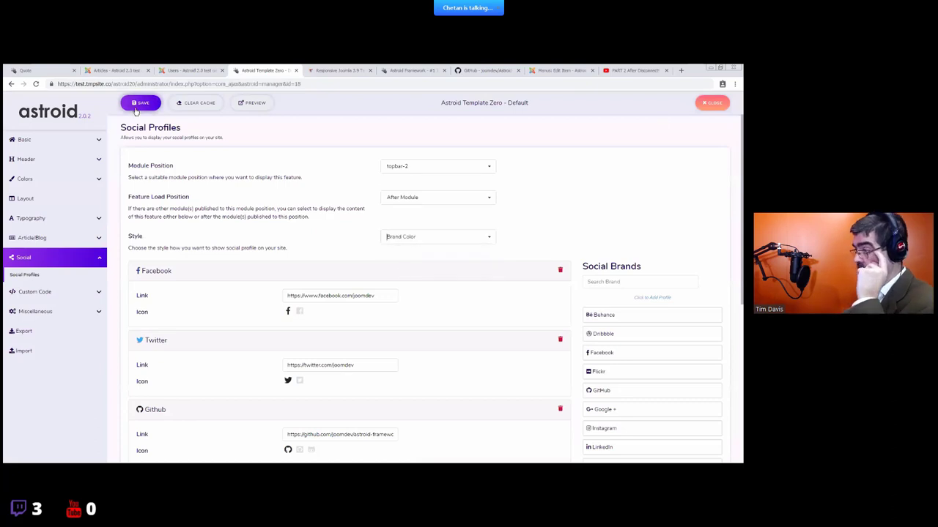
- Check the social icons on the reloaded Quote page, saving the template once more and reloading the page again
{"action": "left_click", "coordinate": [26, 70]}
{"action": "left_click", "coordinate": [139, 83]}
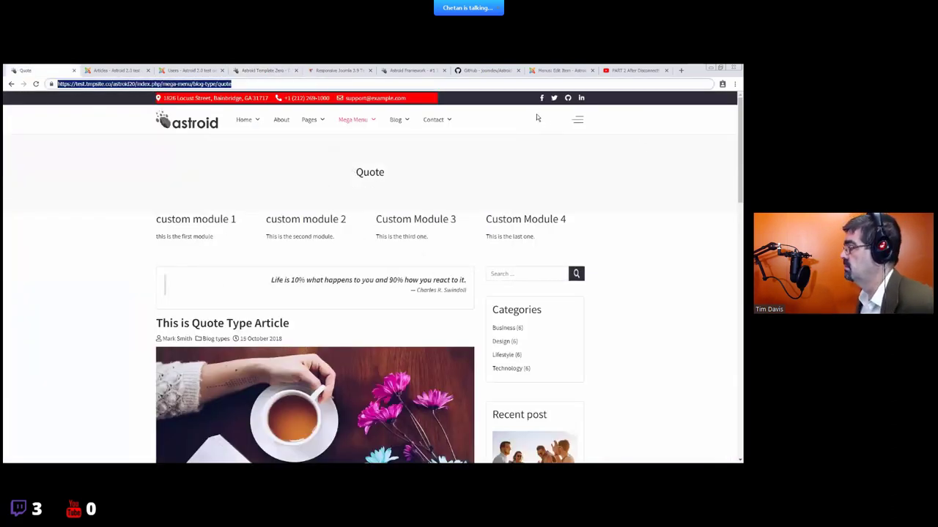
{"action": "key", "text": "Return"}
{"action": "left_click", "coordinate": [263, 71]}
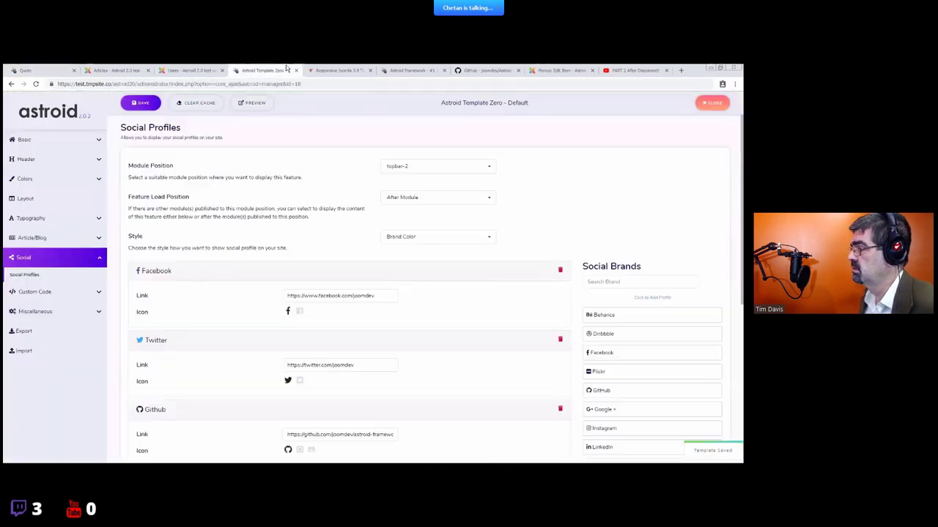
{"action": "left_click", "coordinate": [140, 104]}
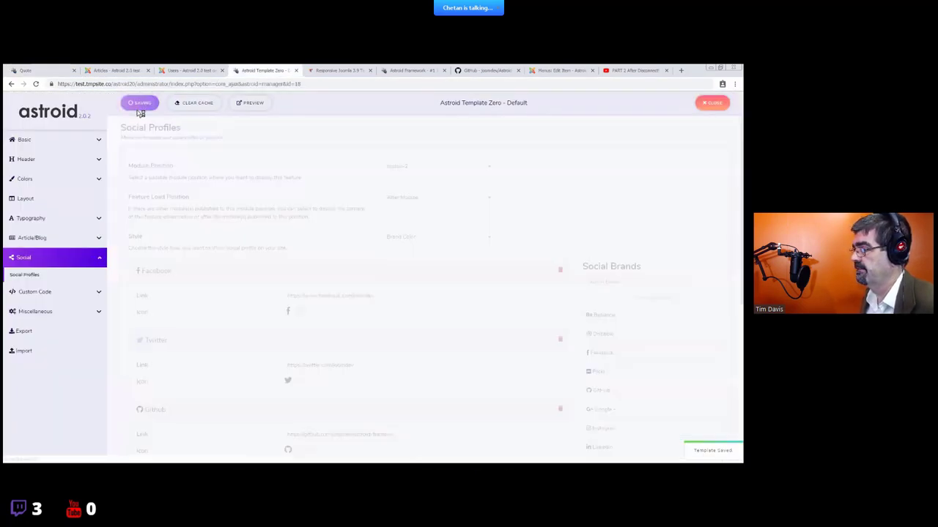
{"action": "left_click", "coordinate": [38, 70]}
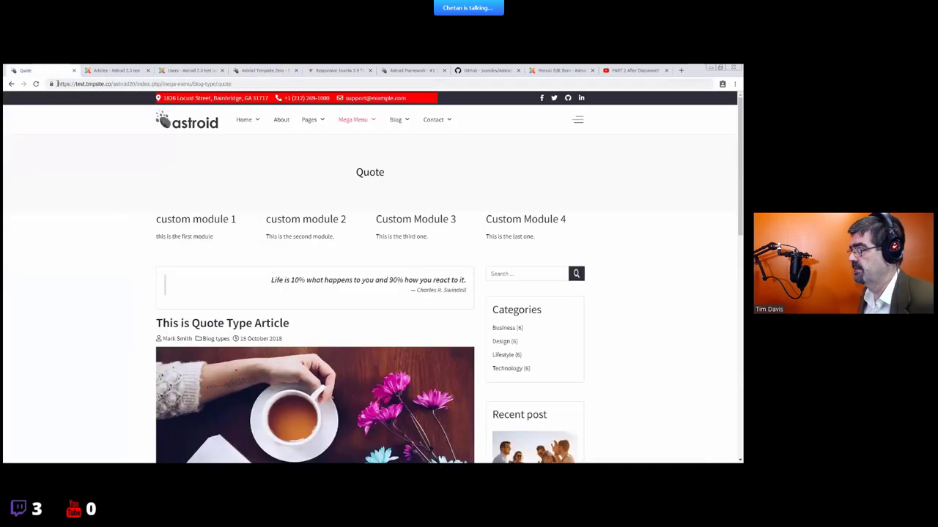
{"action": "left_click", "coordinate": [34, 85]}
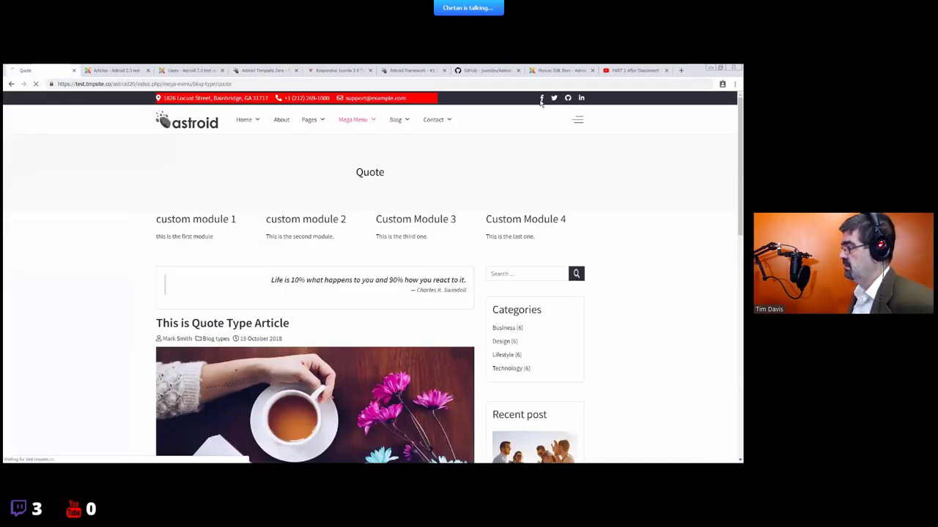
- Look at the template's Social Profiles settings again, and refresh the published Quote page to recheck its top bar icons
{"action": "left_click", "coordinate": [186, 70]}
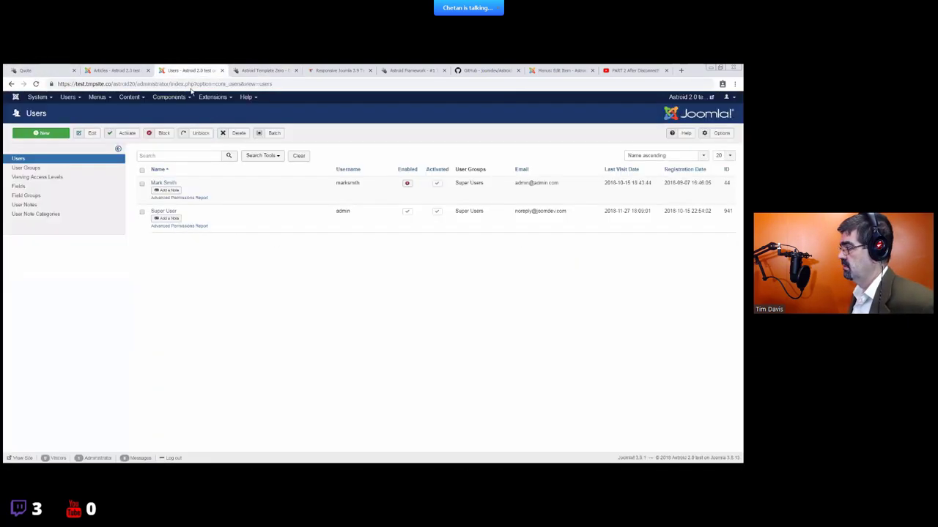
{"action": "left_click", "coordinate": [136, 69]}
{"action": "left_click", "coordinate": [263, 70]}
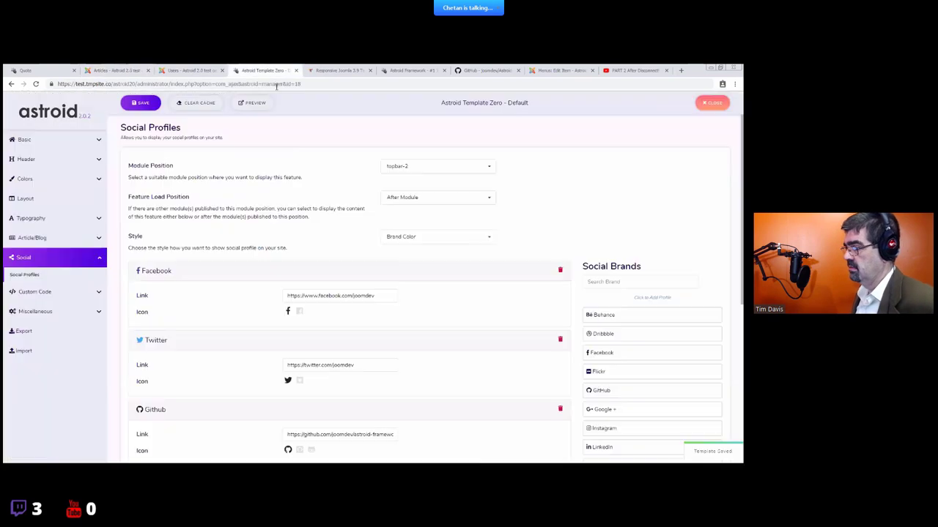
{"action": "left_click", "coordinate": [56, 70]}
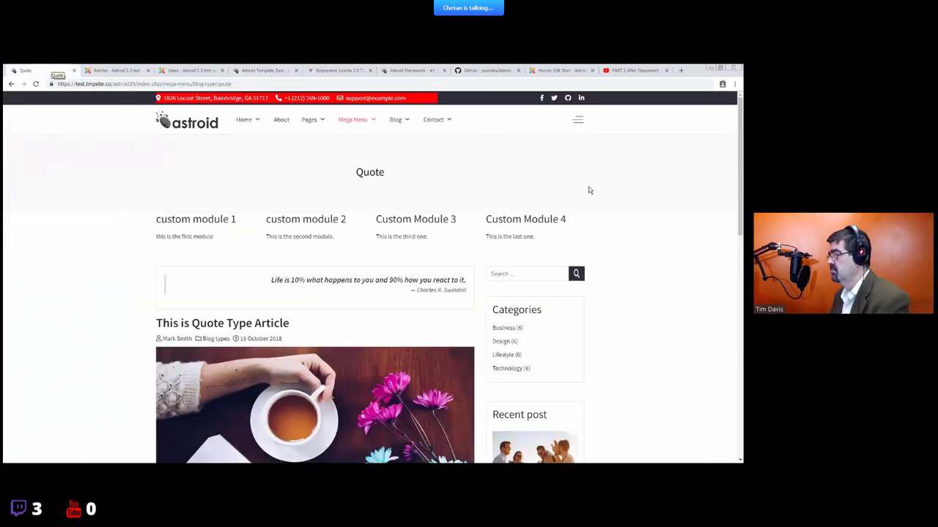
{"action": "key", "text": "F5"}
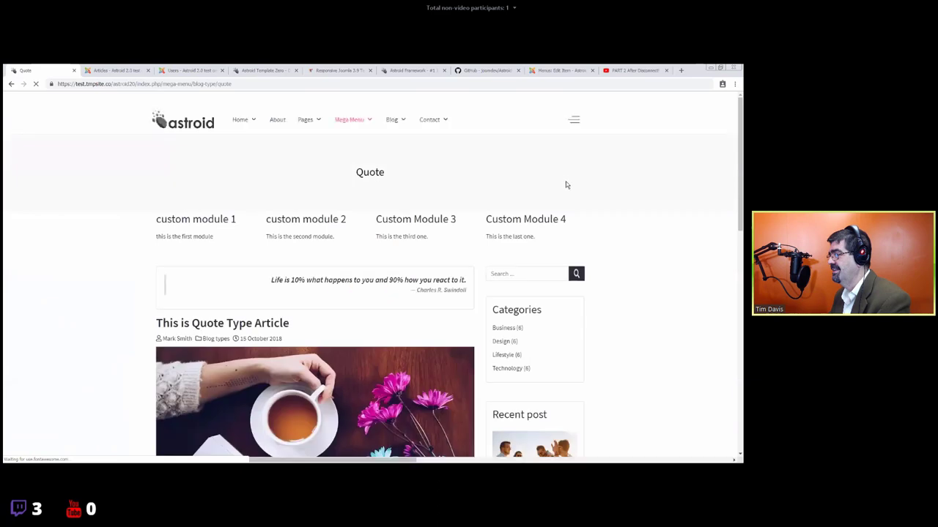
- Review the Style options and the existing Facebook, Twitter, Github and LinkedIn entries in the template's Social Profiles settings
{"action": "left_click", "coordinate": [300, 69]}
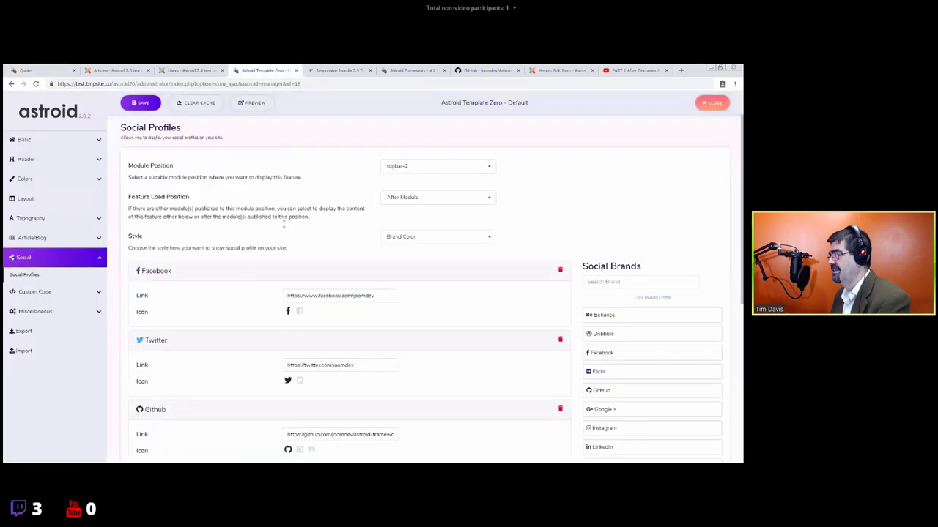
{"action": "left_click", "coordinate": [403, 237]}
{"action": "left_click", "coordinate": [418, 254]}
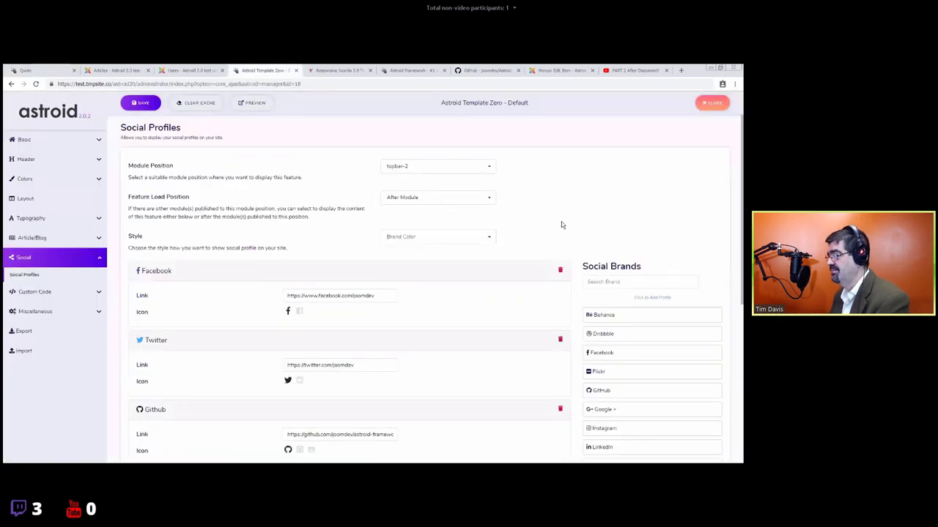
{"action": "scroll", "coordinate": [226, 290], "scroll_direction": "down", "scroll_amount": 1}
{"action": "scroll", "coordinate": [226, 290], "scroll_direction": "down", "scroll_amount": 1}
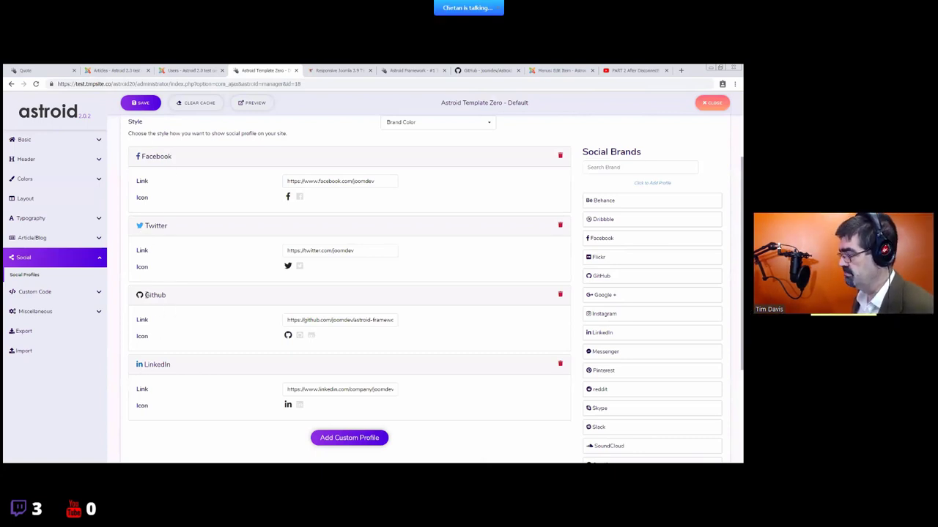
{"action": "scroll", "coordinate": [442, 336], "scroll_direction": "up", "scroll_amount": 2}
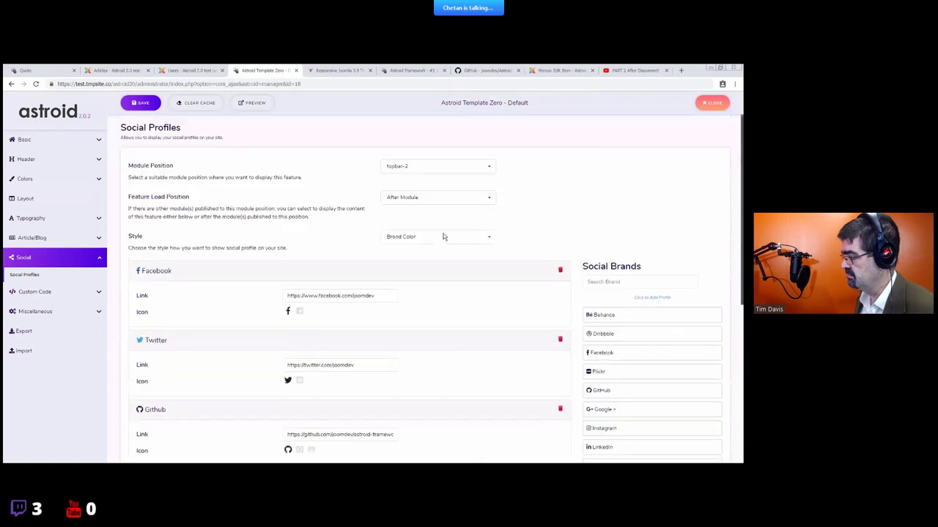
- Switch the social profiles' Style to Inherit Color and back to Brand Color, and save the template
{"action": "left_click", "coordinate": [419, 236]}
{"action": "left_click", "coordinate": [412, 253]}
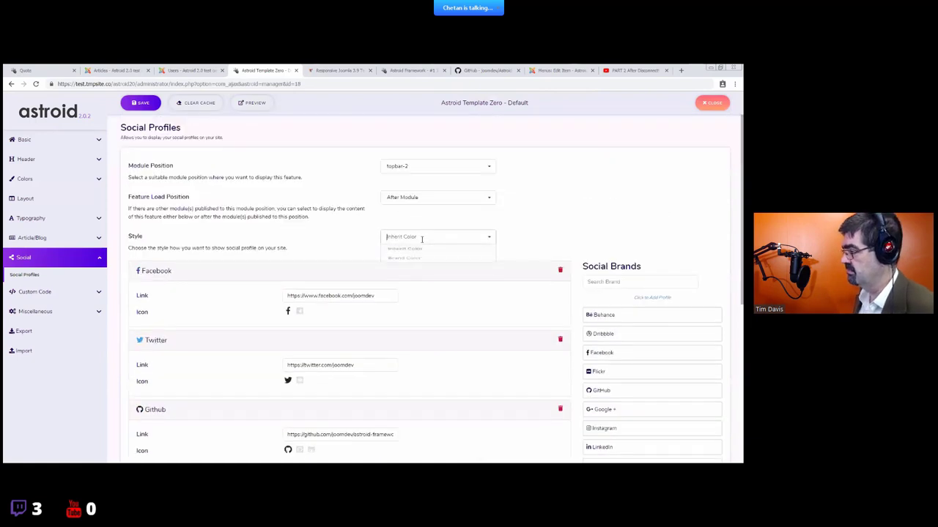
{"action": "left_click", "coordinate": [418, 237]}
{"action": "left_click", "coordinate": [405, 269]}
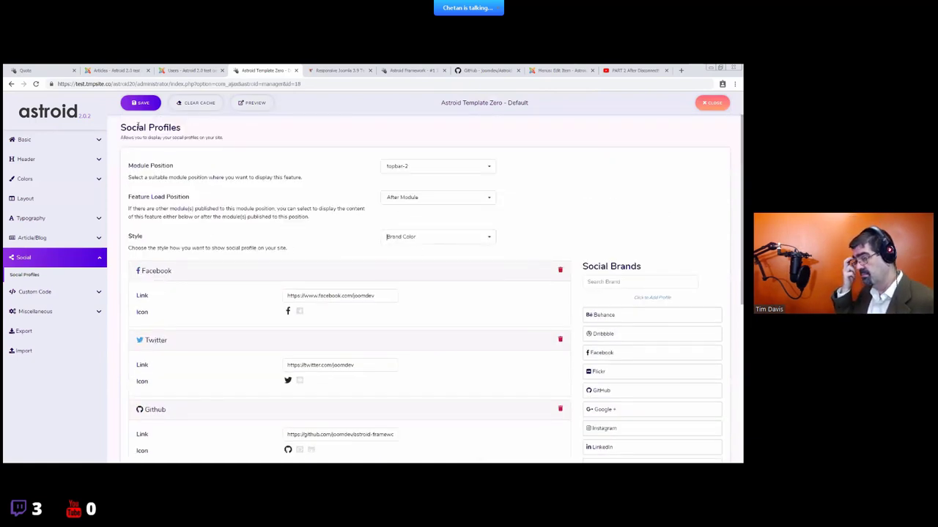
{"action": "left_click", "coordinate": [140, 102]}
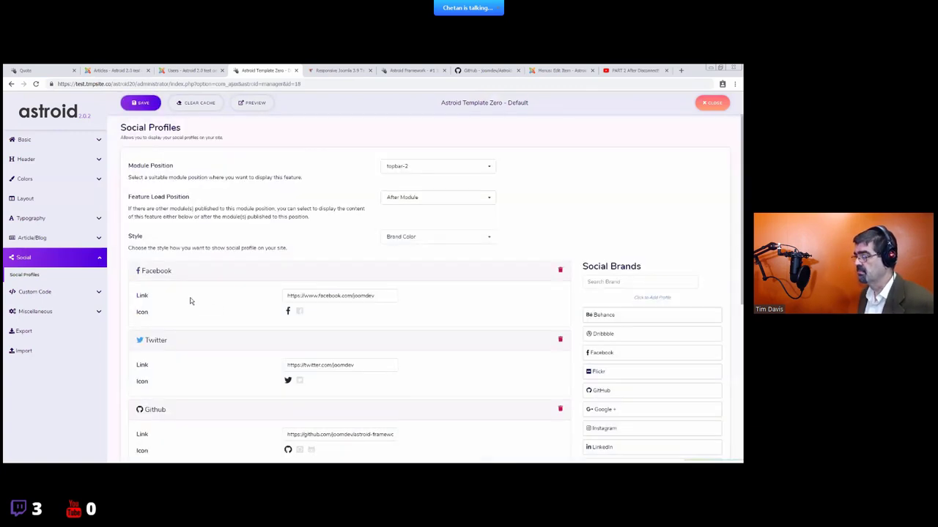
- Move the Facebook profile between Github and LinkedIn, and add Behance, Dribbble and Flickr profiles
{"action": "scroll", "coordinate": [180, 293], "scroll_direction": "down", "scroll_amount": 3}
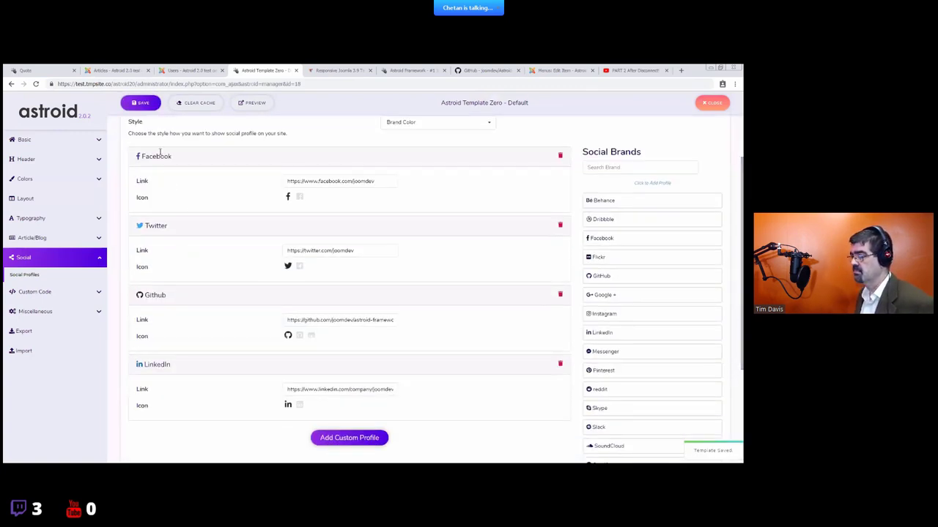
{"action": "left_click_drag", "start_coordinate": [160, 152], "coordinate": [209, 318]}
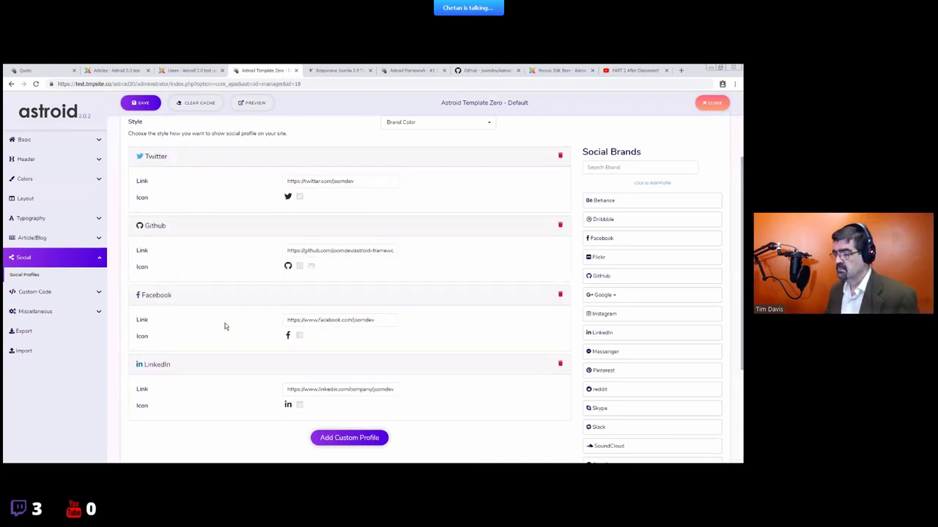
{"action": "left_click", "coordinate": [605, 203]}
{"action": "scroll", "coordinate": [606, 195], "scroll_direction": "down", "scroll_amount": 1}
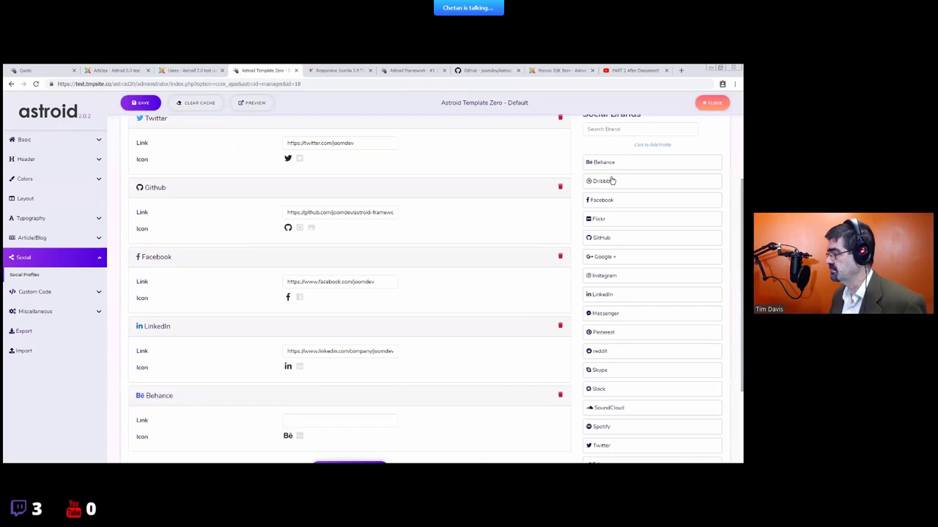
{"action": "left_click", "coordinate": [606, 226]}
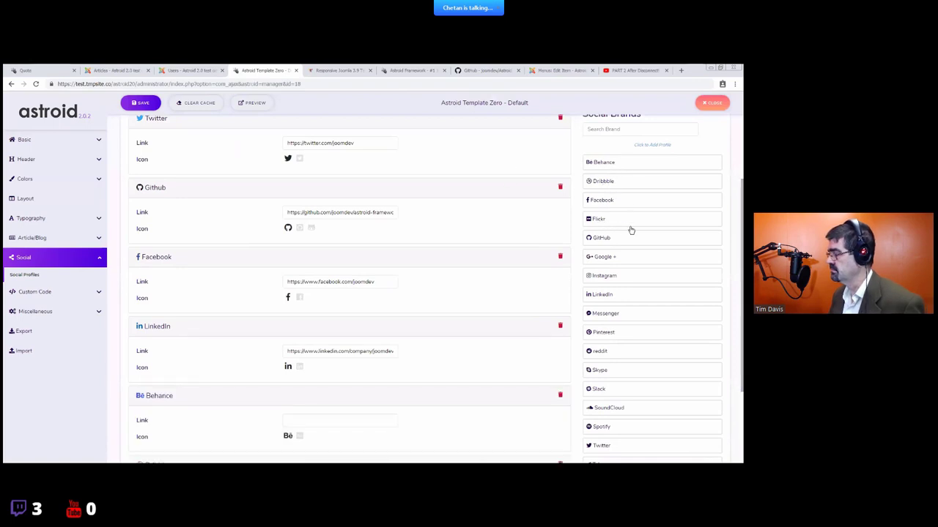
{"action": "scroll", "coordinate": [616, 264], "scroll_direction": "down", "scroll_amount": 1}
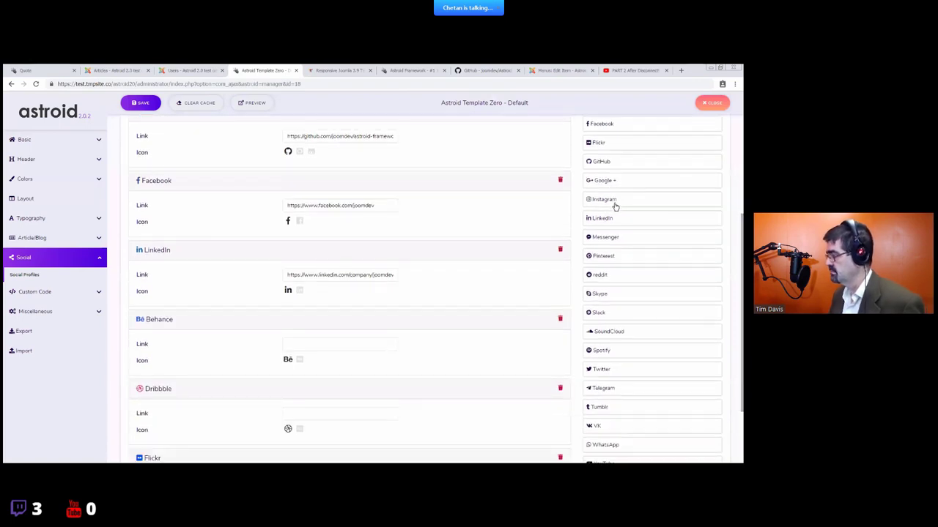
{"action": "scroll", "coordinate": [630, 241], "scroll_direction": "down", "scroll_amount": 1}
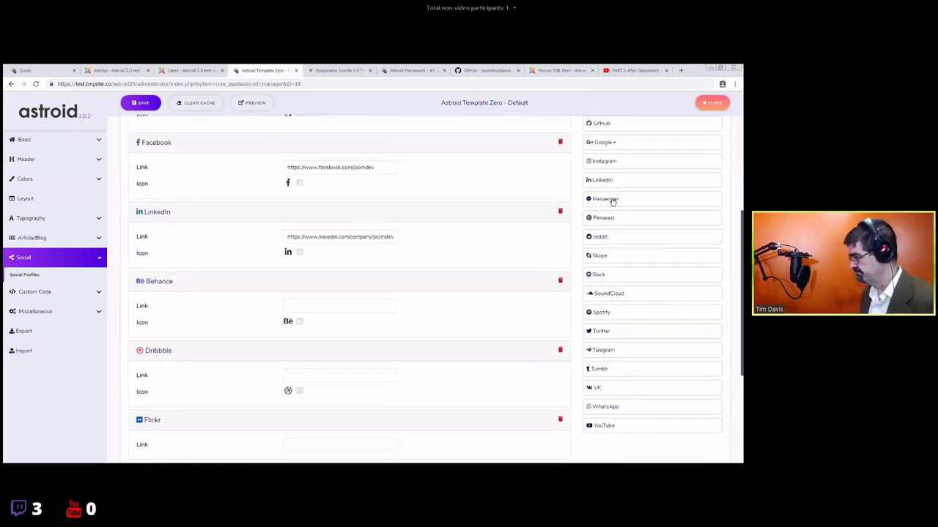
- Change the Facebook profile's icon to the square version
{"action": "scroll", "coordinate": [318, 272], "scroll_direction": "up", "scroll_amount": 2}
{"action": "left_click", "coordinate": [299, 259]}
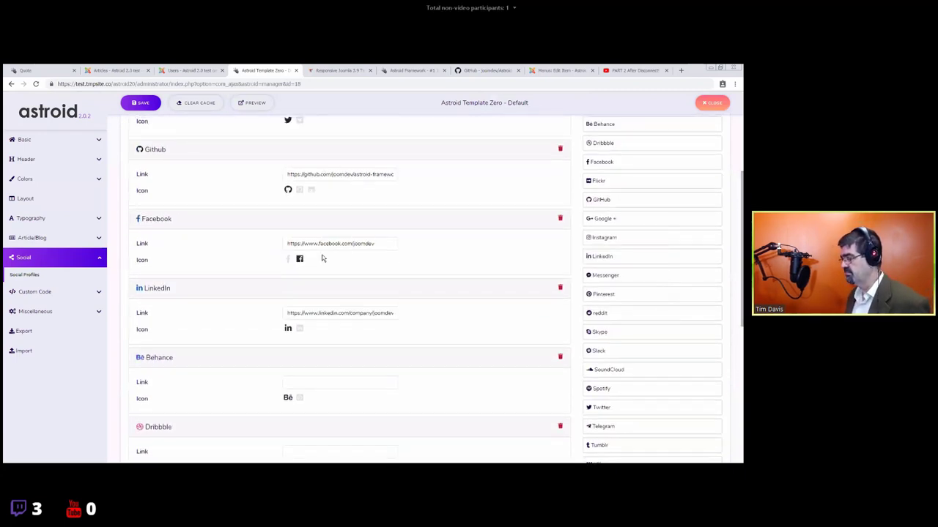
{"action": "scroll", "coordinate": [322, 268], "scroll_direction": "up", "scroll_amount": 1}
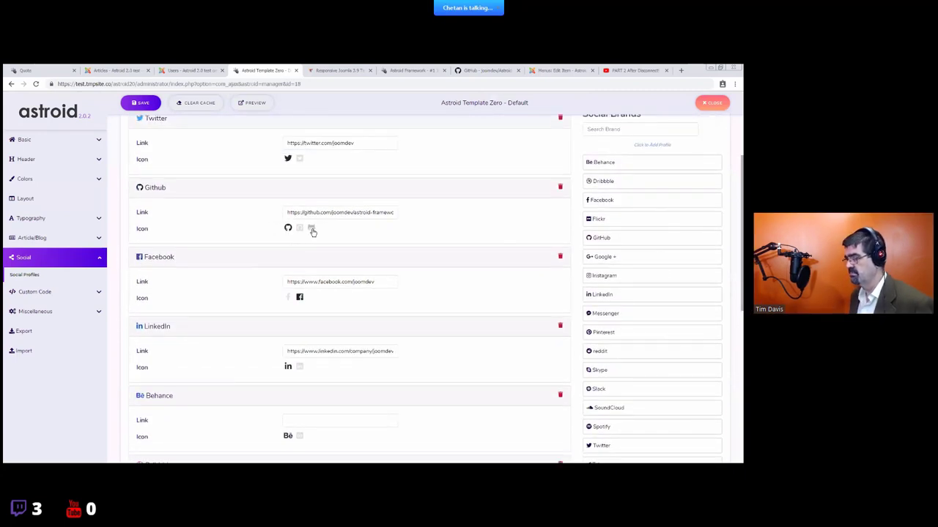
- Change the Github profile's icon to the cat version and Twitter's to the square version, and save the template
{"action": "scroll", "coordinate": [352, 253], "scroll_direction": "up", "scroll_amount": 3}
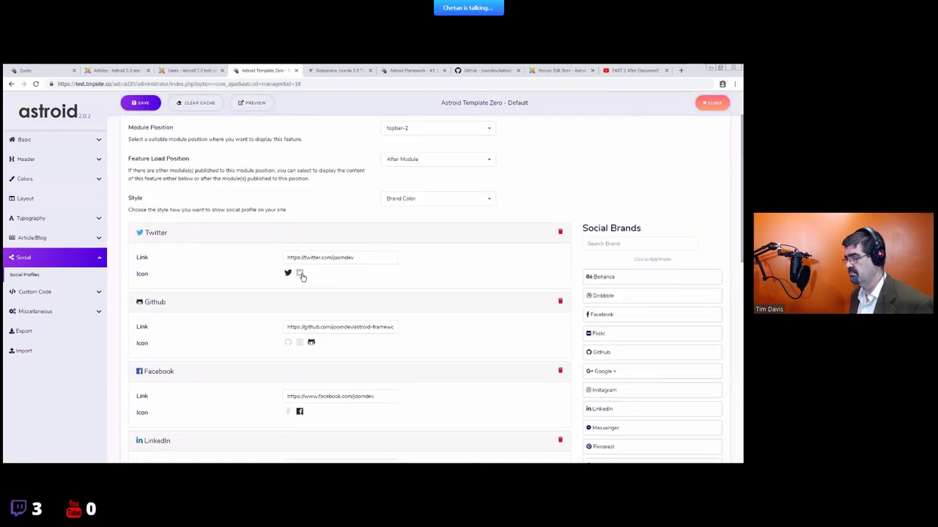
{"action": "left_click", "coordinate": [139, 104]}
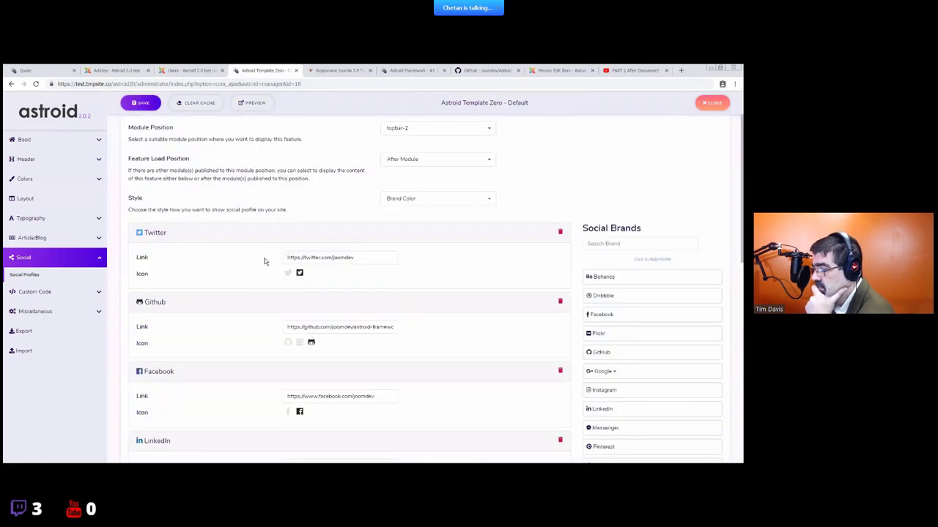
- Reload the Quote page on the site to check the social icons in its top bar
{"action": "left_click", "coordinate": [26, 70]}
{"action": "left_click", "coordinate": [118, 84]}
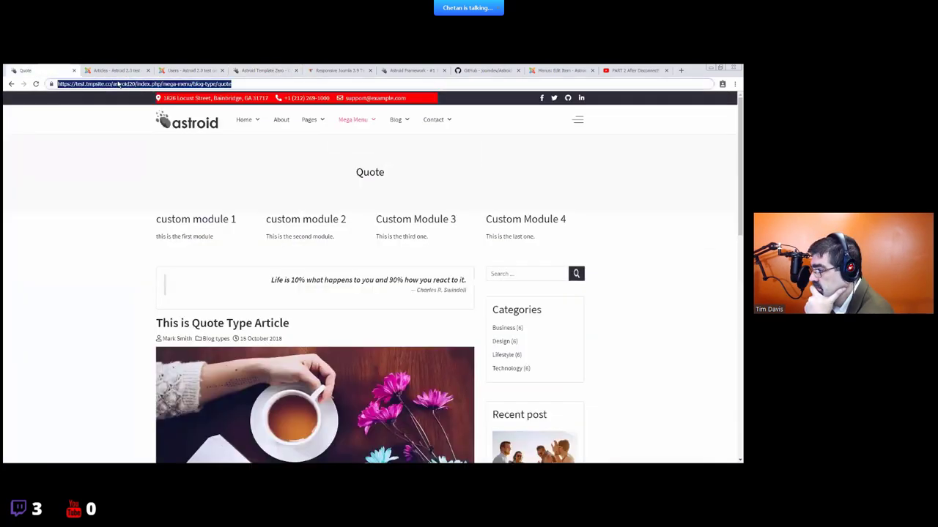
{"action": "key", "text": "Return"}
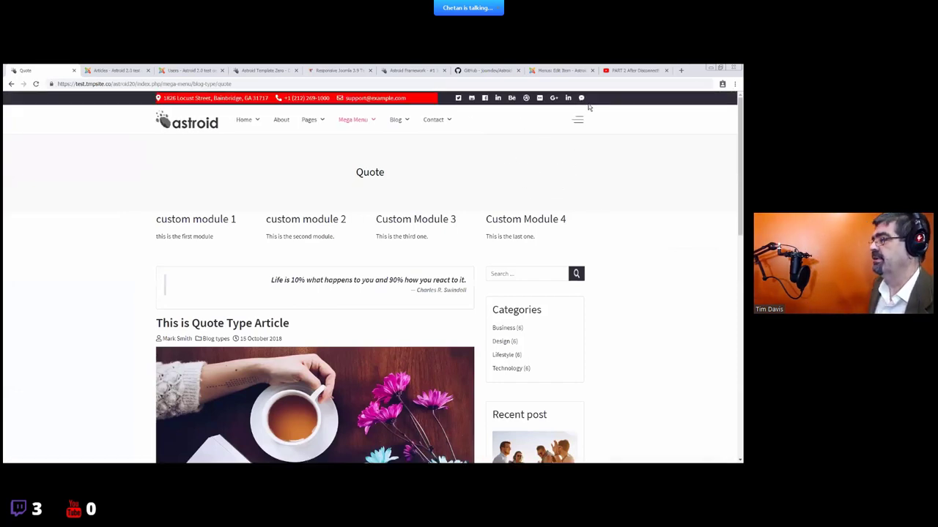
- Review the available Social Brands list and the profiles added in the template's Social Profiles settings
{"action": "left_click", "coordinate": [272, 68]}
{"action": "scroll", "coordinate": [645, 249], "scroll_direction": "down", "scroll_amount": 5}
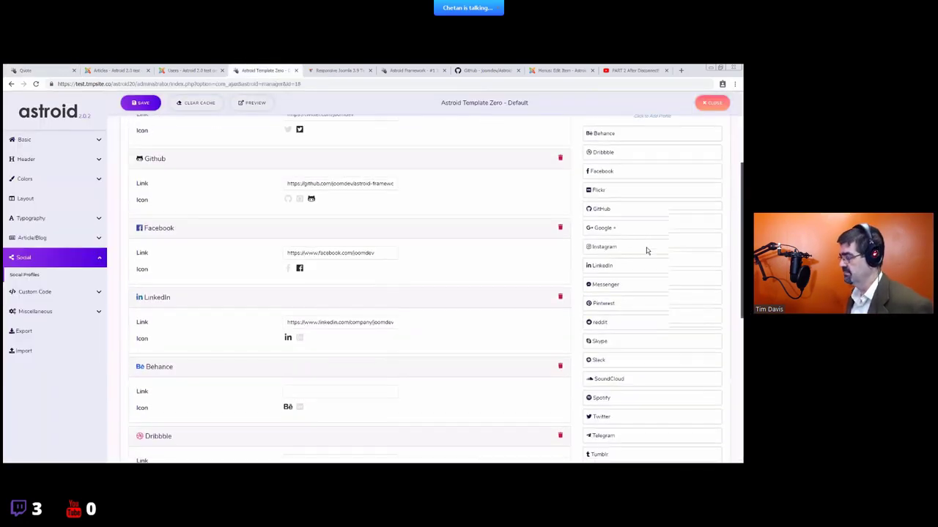
{"action": "scroll", "coordinate": [642, 242], "scroll_direction": "up", "scroll_amount": 4}
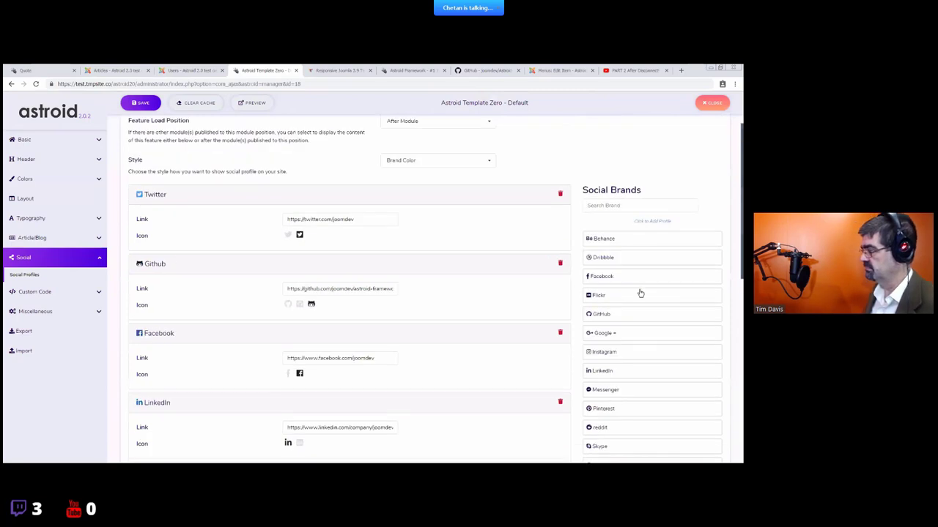
{"action": "scroll", "coordinate": [637, 280], "scroll_direction": "down", "scroll_amount": 1}
{"action": "scroll", "coordinate": [652, 282], "scroll_direction": "down", "scroll_amount": 6}
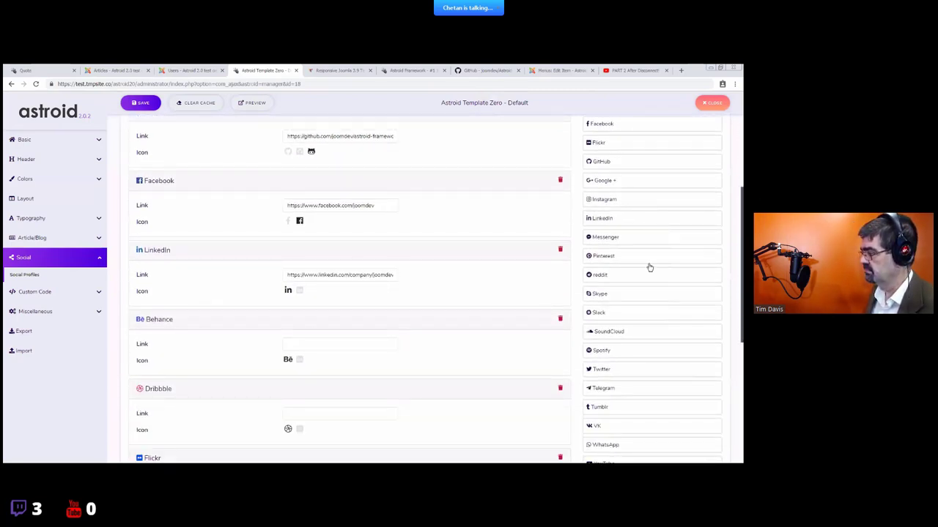
{"action": "scroll", "coordinate": [650, 310], "scroll_direction": "down", "scroll_amount": 4}
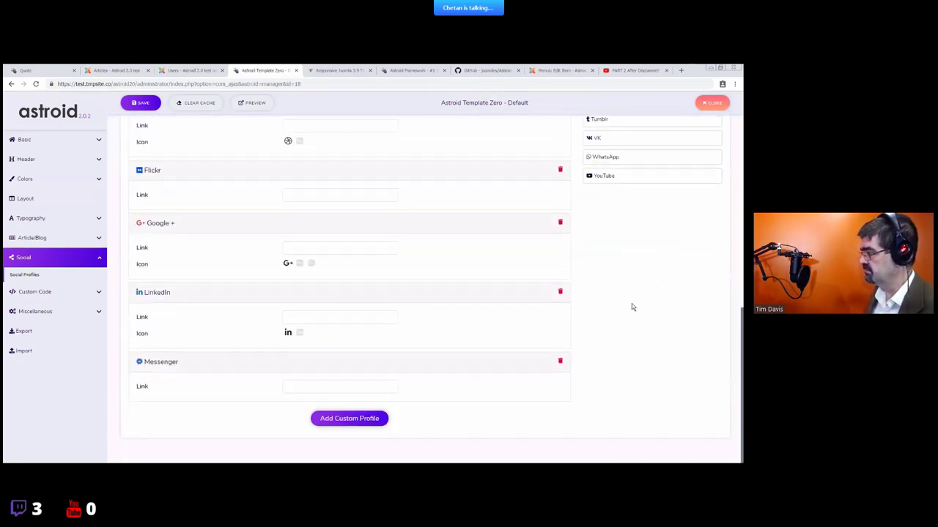
{"action": "scroll", "coordinate": [639, 304], "scroll_direction": "up", "scroll_amount": 5}
{"action": "scroll", "coordinate": [635, 250], "scroll_direction": "up", "scroll_amount": 3}
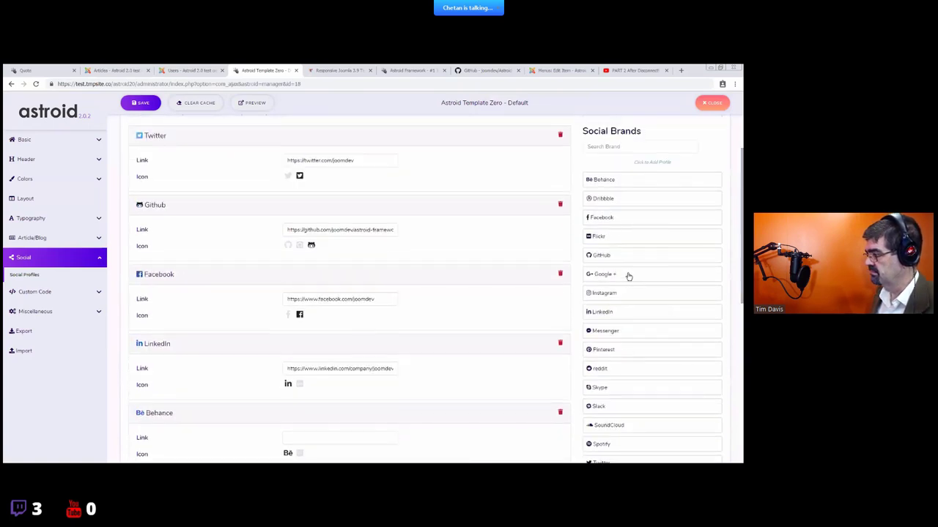
{"action": "scroll", "coordinate": [628, 278], "scroll_direction": "down", "scroll_amount": 3}
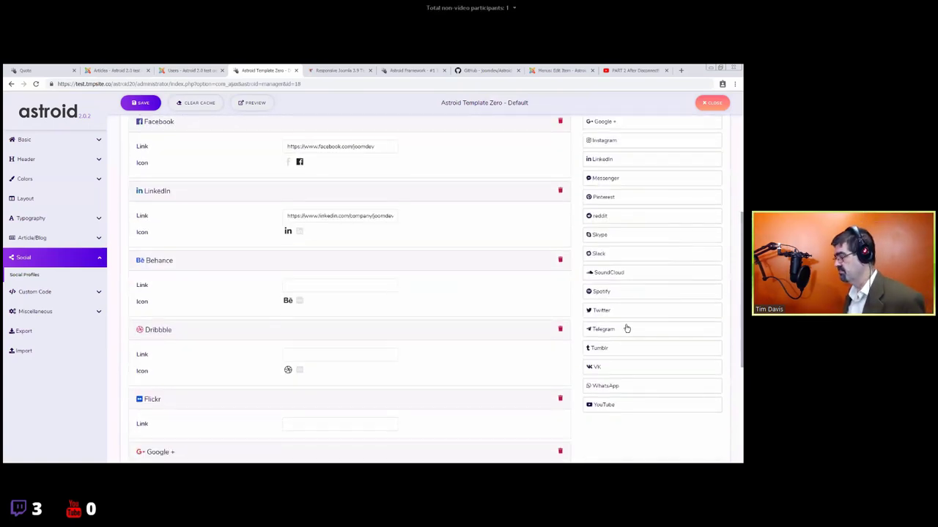
{"action": "scroll", "coordinate": [626, 329], "scroll_direction": "down", "scroll_amount": 5}
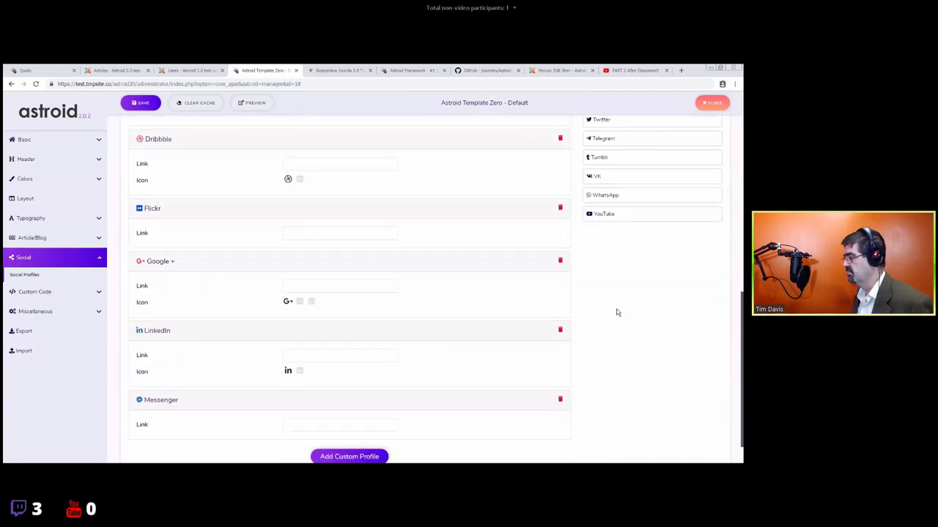
- Add a custom social profile below the Messenger entry
{"action": "left_click", "coordinate": [349, 423]}
{"action": "scroll", "coordinate": [326, 403], "scroll_direction": "down", "scroll_amount": 2}
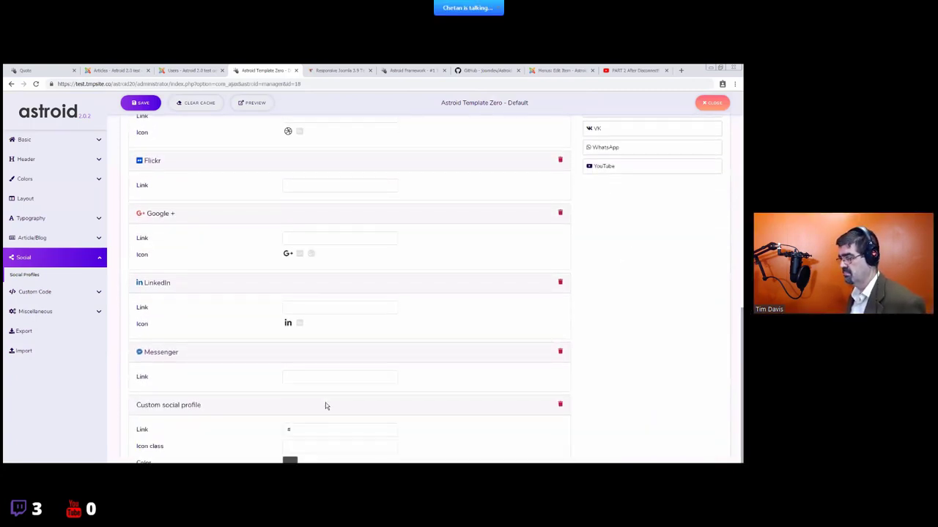
{"action": "left_click", "coordinate": [295, 366]}
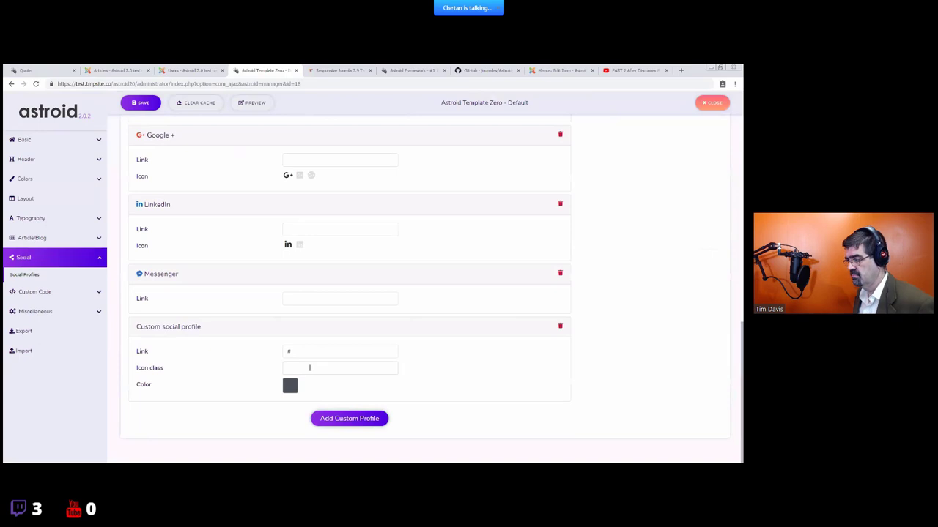
- Search the web for font awesome in a new browser tab, open its official site and place the tab beside the template's
{"action": "left_click", "coordinate": [682, 71]}
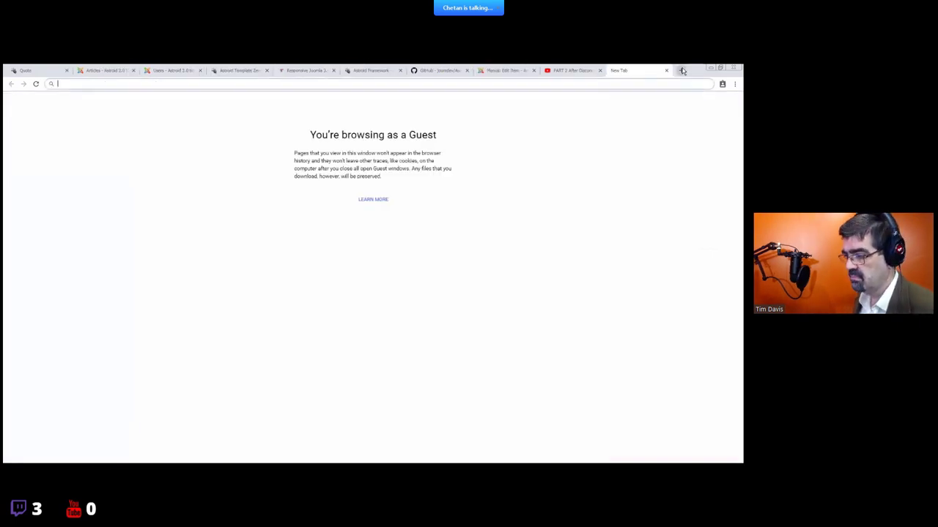
{"action": "type", "text": "font awesome"}
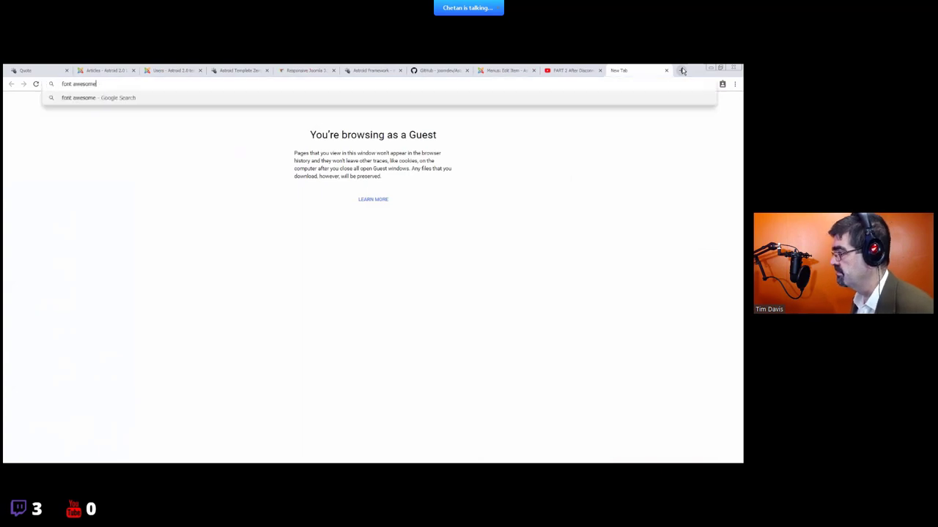
{"action": "key", "text": "Return"}
{"action": "left_click", "coordinate": [93, 162]}
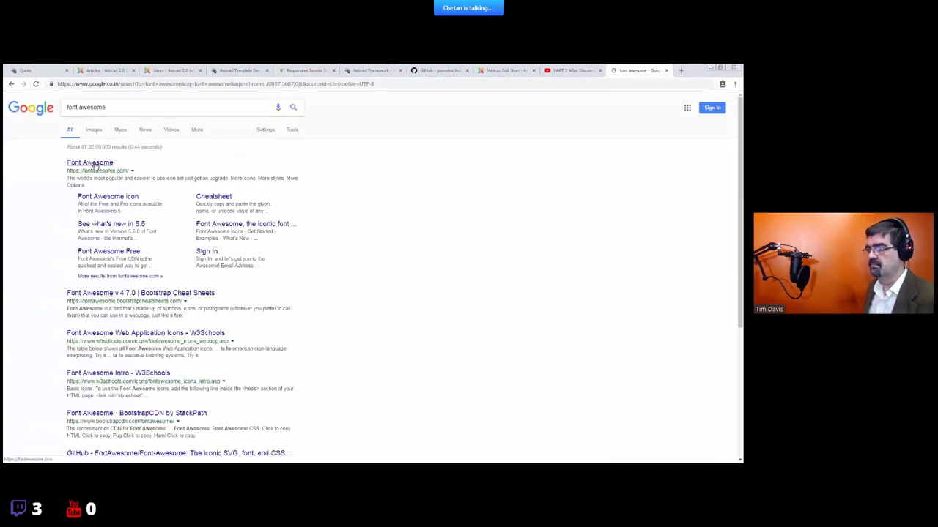
{"action": "left_click_drag", "start_coordinate": [638, 70], "coordinate": [311, 65]}
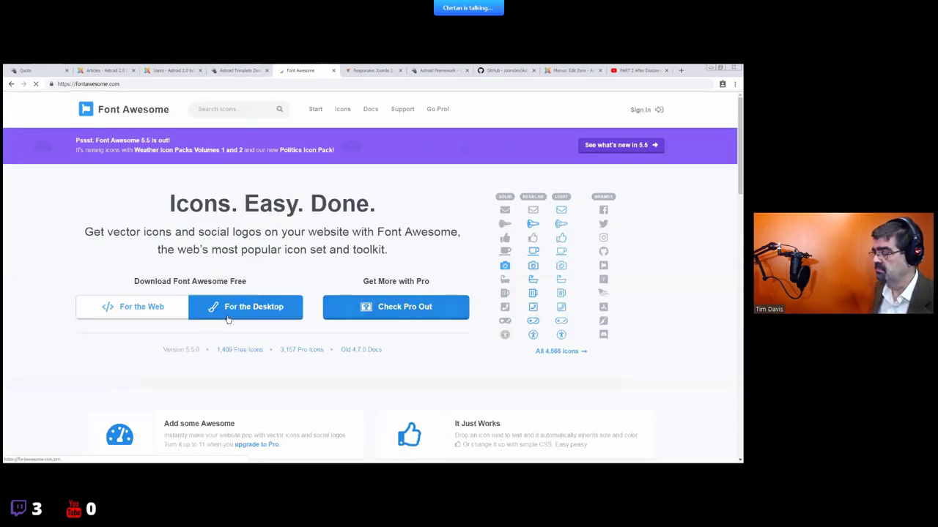
- Filter the Font Awesome icon gallery to Free icons and open the accessible-icon page
{"action": "left_click", "coordinate": [342, 110]}
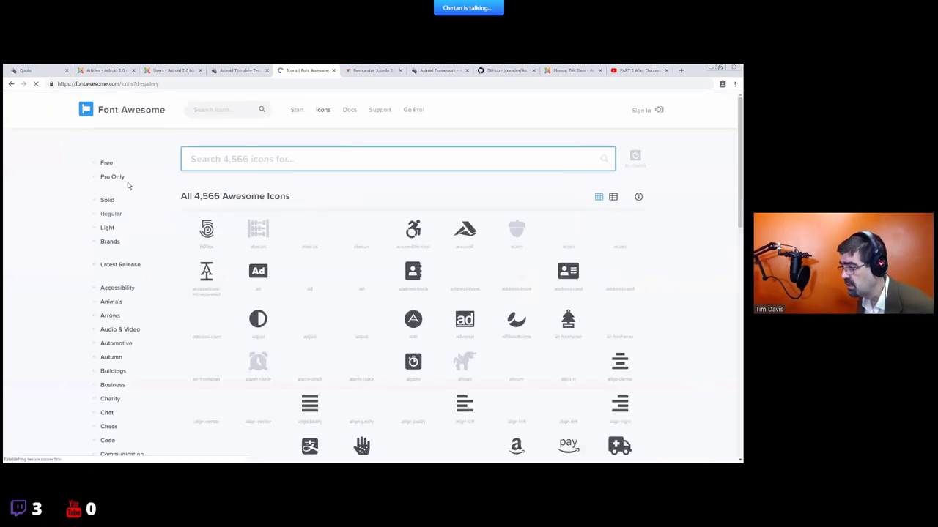
{"action": "left_click", "coordinate": [106, 163]}
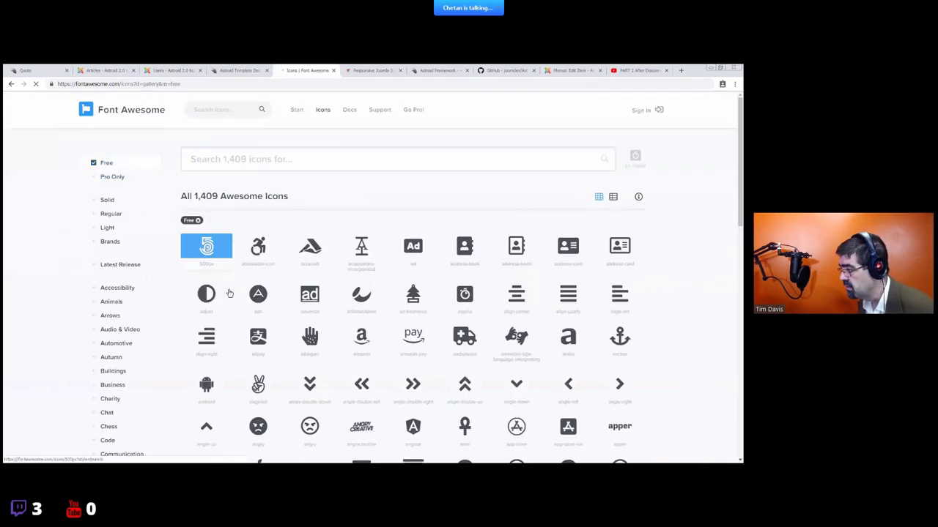
{"action": "left_click", "coordinate": [258, 248]}
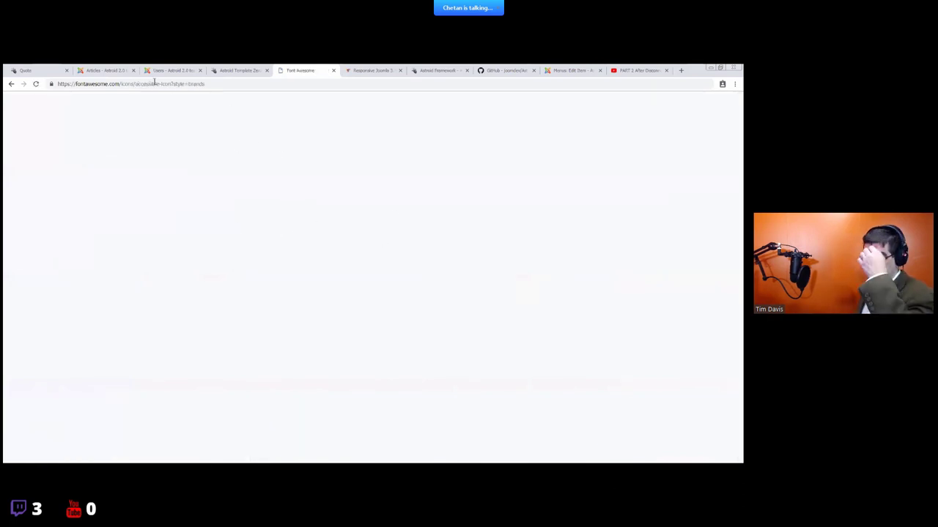
{"action": "left_click", "coordinate": [128, 84]}
{"action": "key", "text": "Return"}
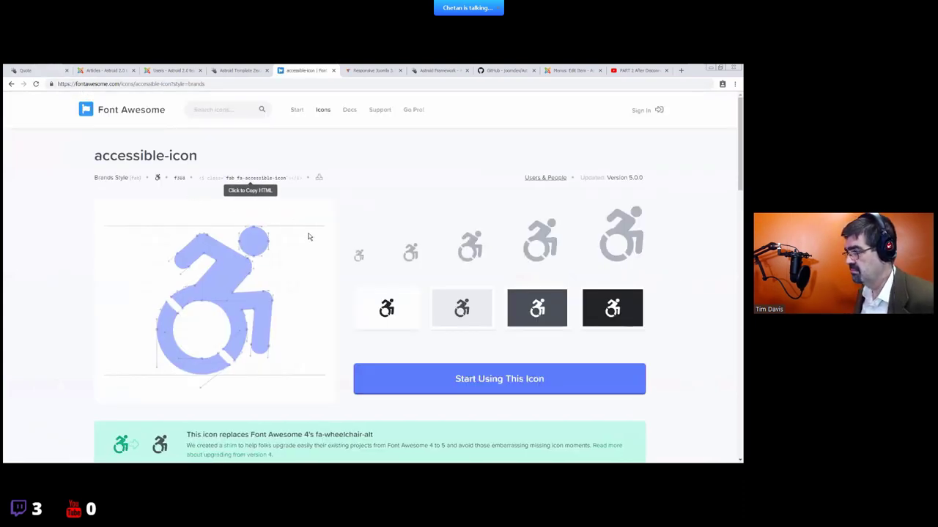
- Try the copied icon name accessible-icon as the custom social profile's icon class
{"action": "left_click_drag", "start_coordinate": [205, 159], "coordinate": [93, 157]}
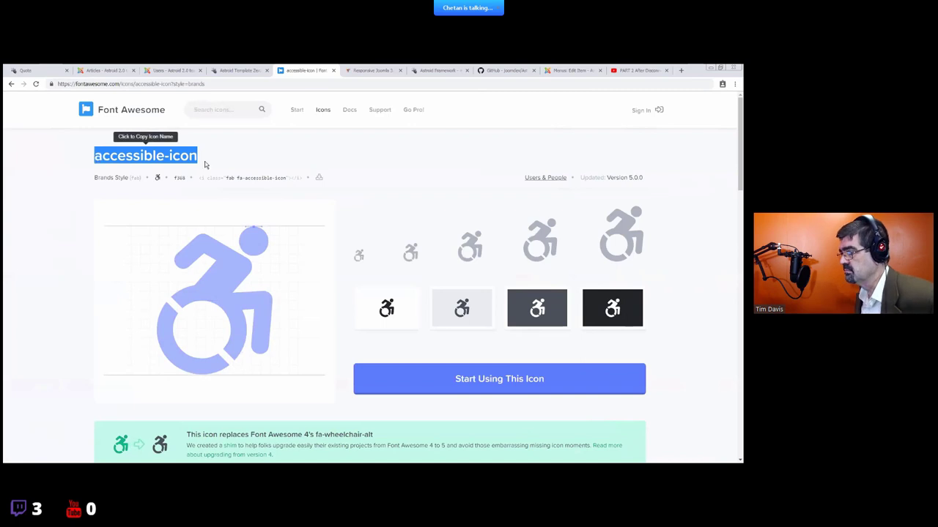
{"action": "left_click", "coordinate": [189, 159]}
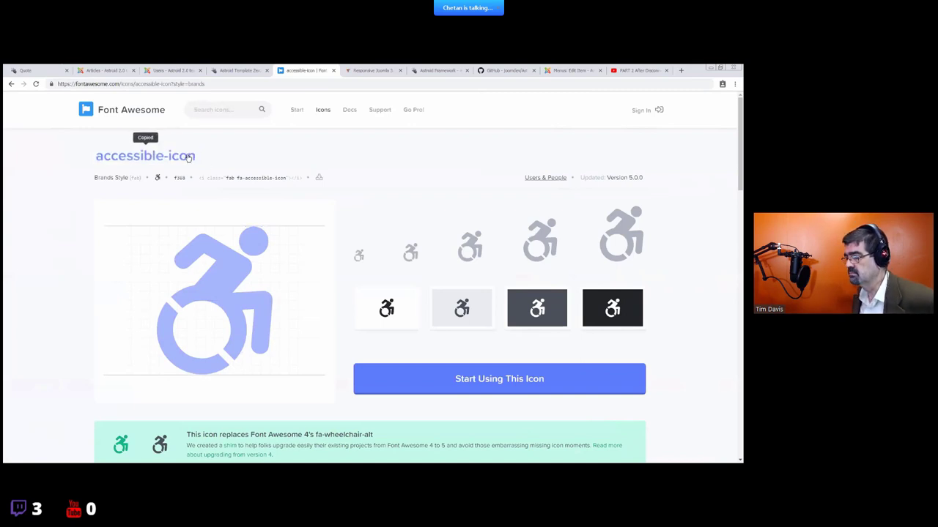
{"action": "left_click", "coordinate": [228, 71]}
{"action": "key", "text": "ctrl+v"}
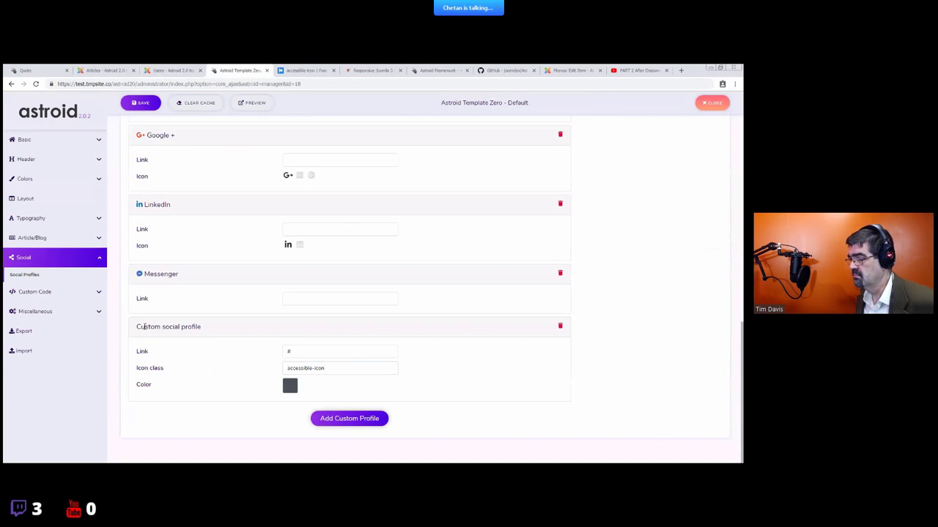
- Copy the accessible-icon HTML from Font Awesome and reduce it to fab fa-accessible-icon as the custom profile's icon class
{"action": "left_click", "coordinate": [280, 68]}
{"action": "left_click", "coordinate": [251, 182]}
{"action": "left_click", "coordinate": [234, 70]}
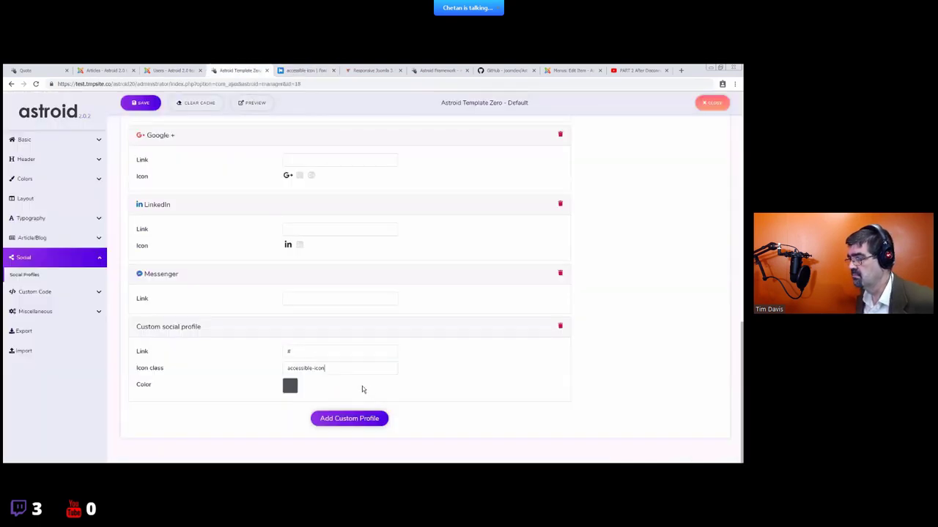
{"action": "key", "text": "ctrl+a"}
{"action": "key", "text": "ctrl+v"}
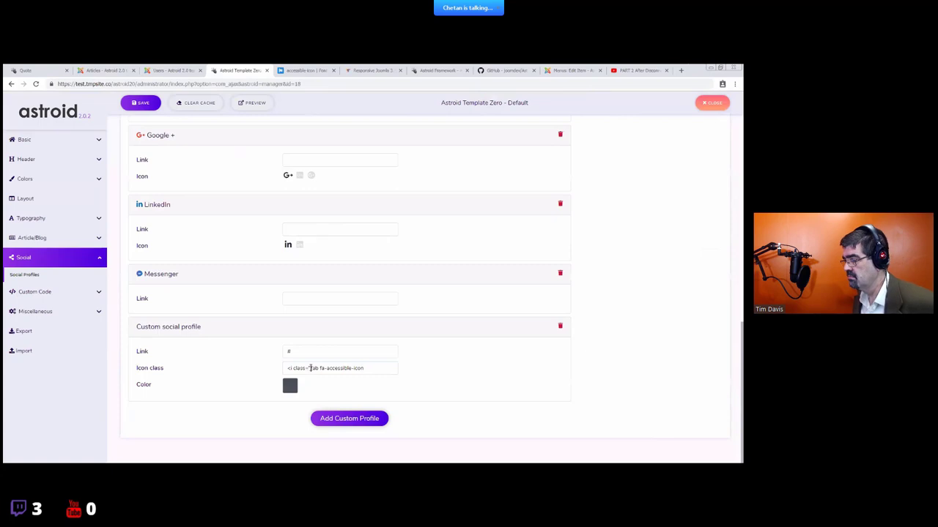
{"action": "key", "text": "BackSpace"}
{"action": "key", "text": "BackSpace"}
{"action": "key", "text": "BackSpace"}
{"action": "key", "text": "BackSpace"}
{"action": "key", "text": "BackSpace"}
{"action": "key", "text": "BackSpace"}
{"action": "key", "text": "BackSpace"}
{"action": "key", "text": "BackSpace"}
{"action": "key", "text": "BackSpace"}
{"action": "key", "text": "BackSpace"}
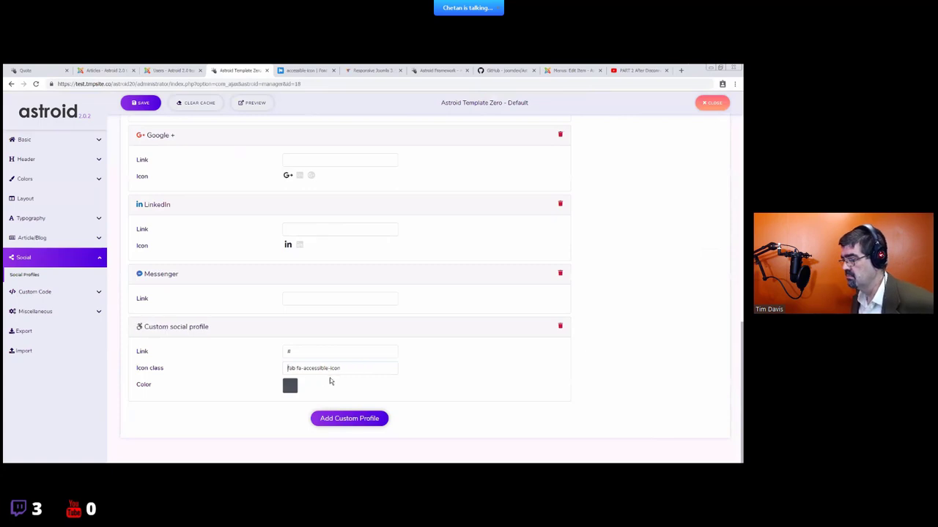
{"action": "left_click", "coordinate": [304, 71]}
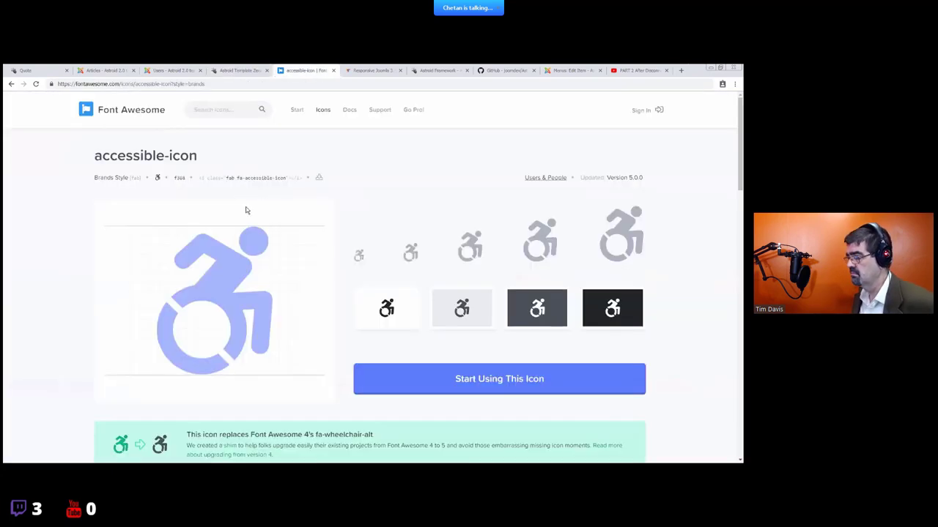
{"action": "key", "text": "ctrl+shift+Tab"}
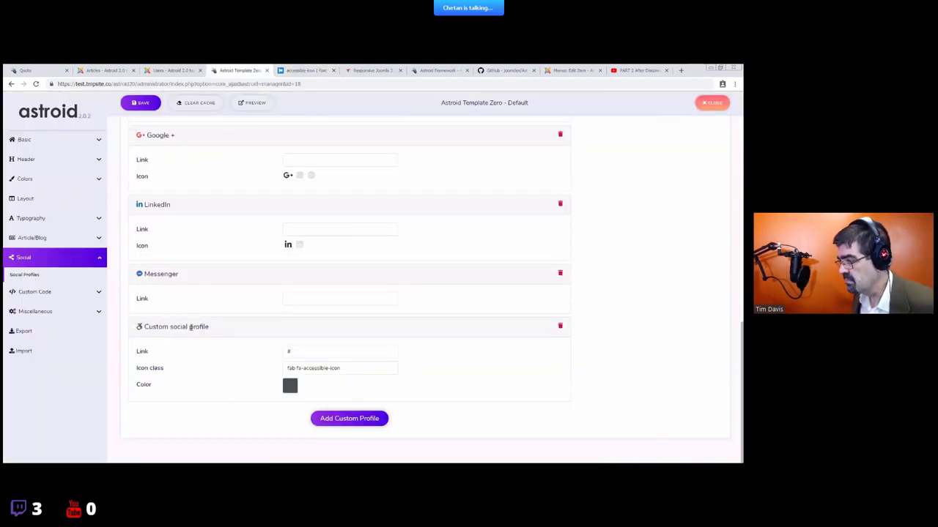
- Set the custom social profile's color to a bright pinkish red
{"action": "left_click", "coordinate": [290, 393]}
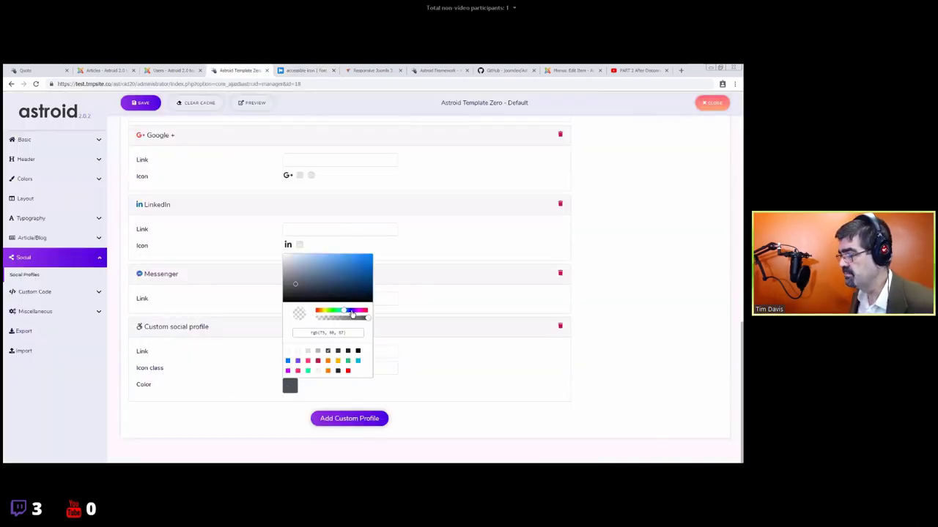
{"action": "left_click_drag", "start_coordinate": [353, 314], "coordinate": [364, 312]}
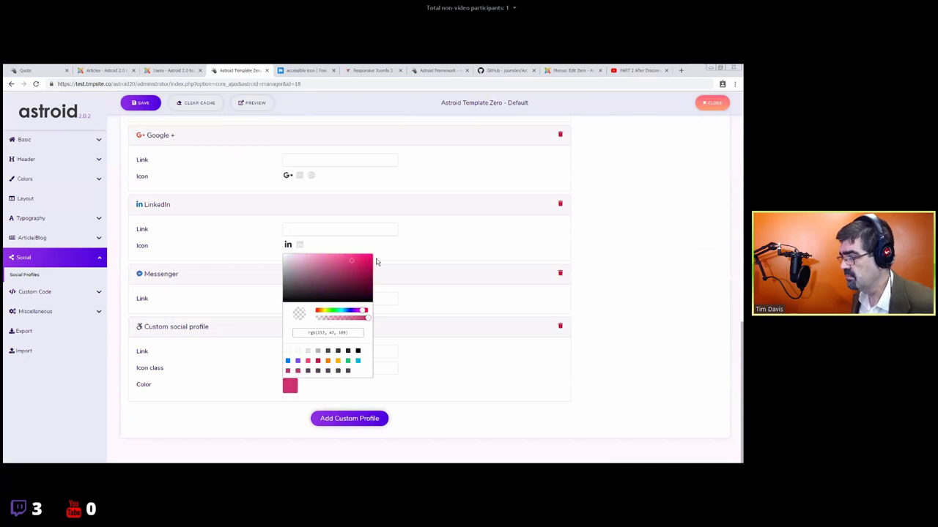
{"action": "left_click", "coordinate": [455, 395]}
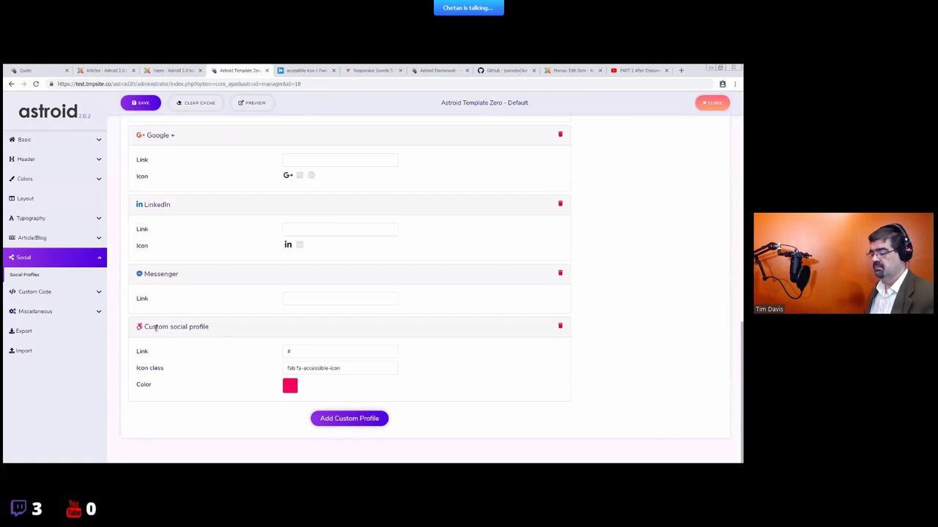
- Save the template and reload the Quote page to check the custom profile's icon in the top bar
{"action": "left_click", "coordinate": [142, 102]}
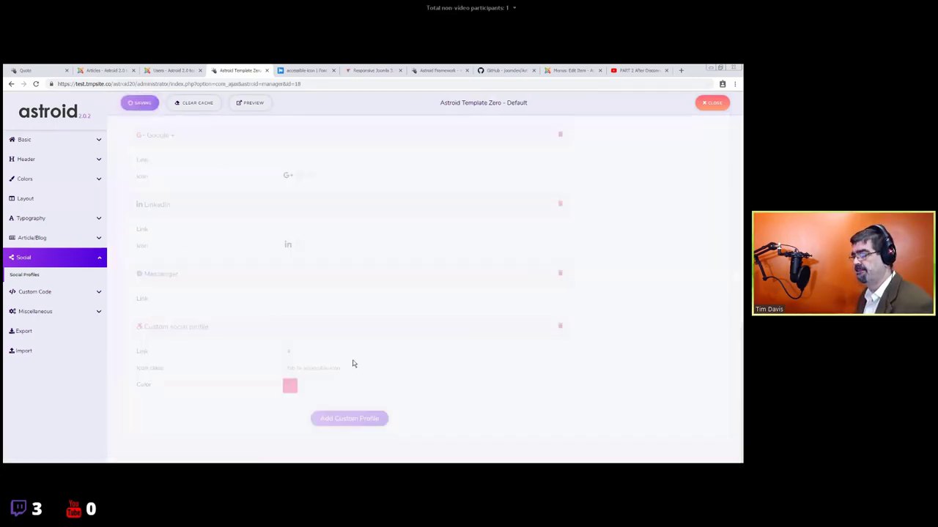
{"action": "left_click", "coordinate": [44, 71]}
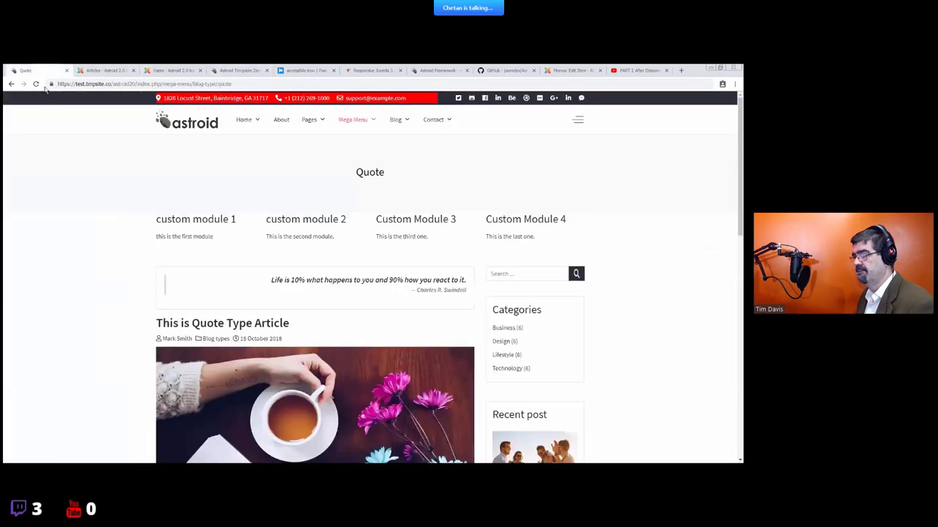
{"action": "left_click", "coordinate": [36, 83]}
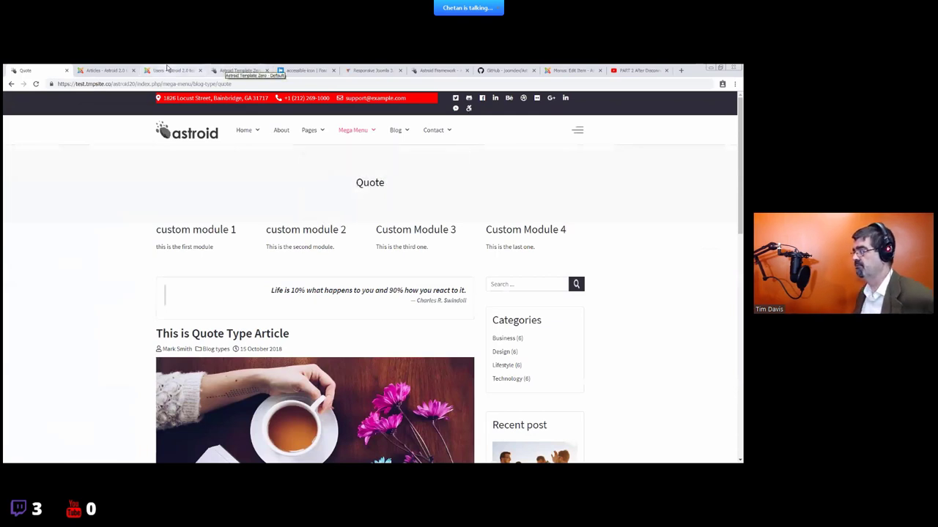
- Inspect the custom social icon on the Quote page and disable the top bar's !important white link color rule
{"action": "right_click", "coordinate": [470, 108]}
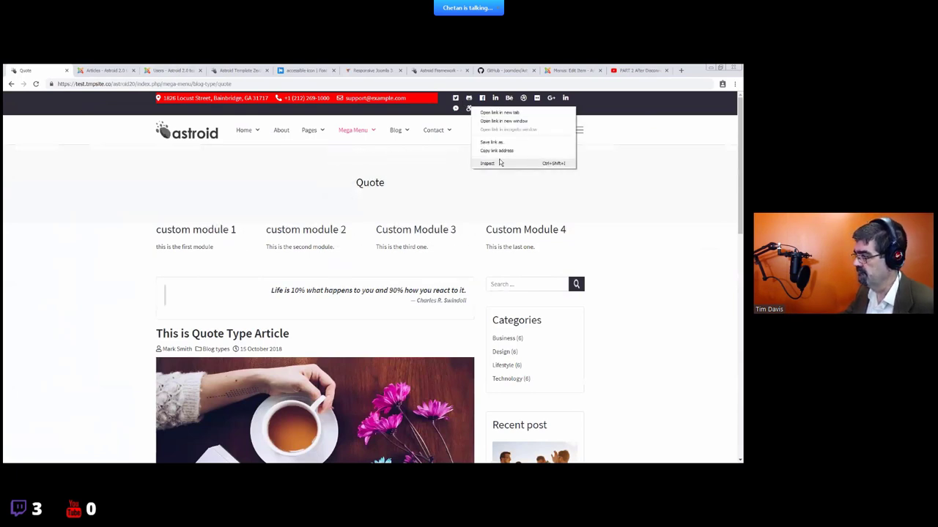
{"action": "left_click", "coordinate": [486, 161]}
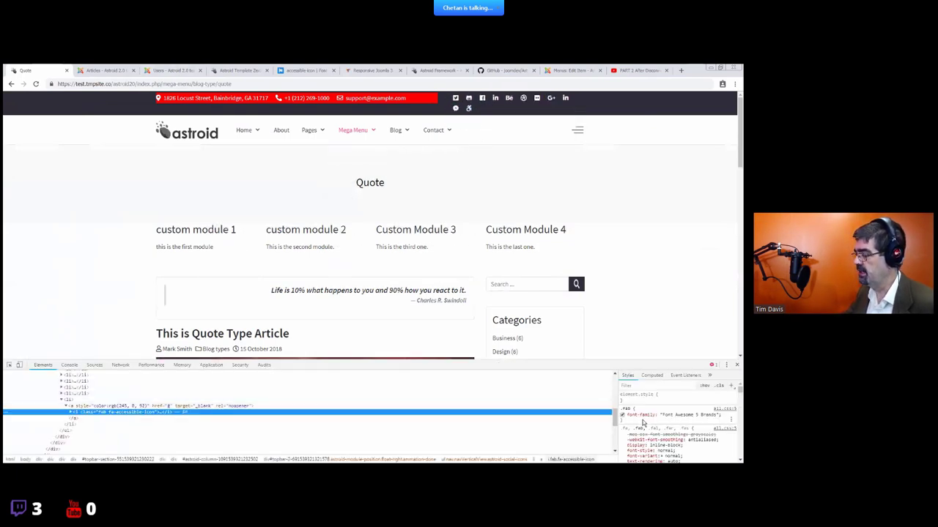
{"action": "left_click_drag", "start_coordinate": [618, 402], "coordinate": [461, 402]}
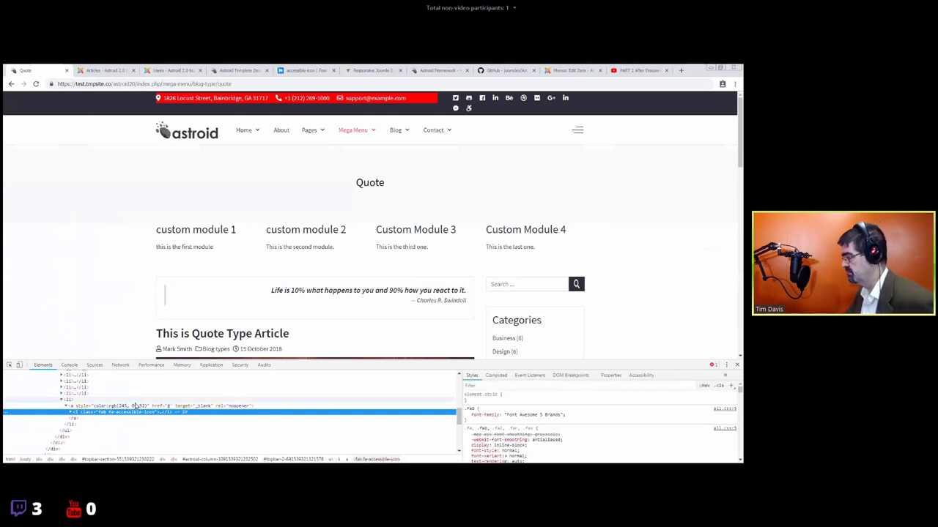
{"action": "left_click", "coordinate": [439, 405]}
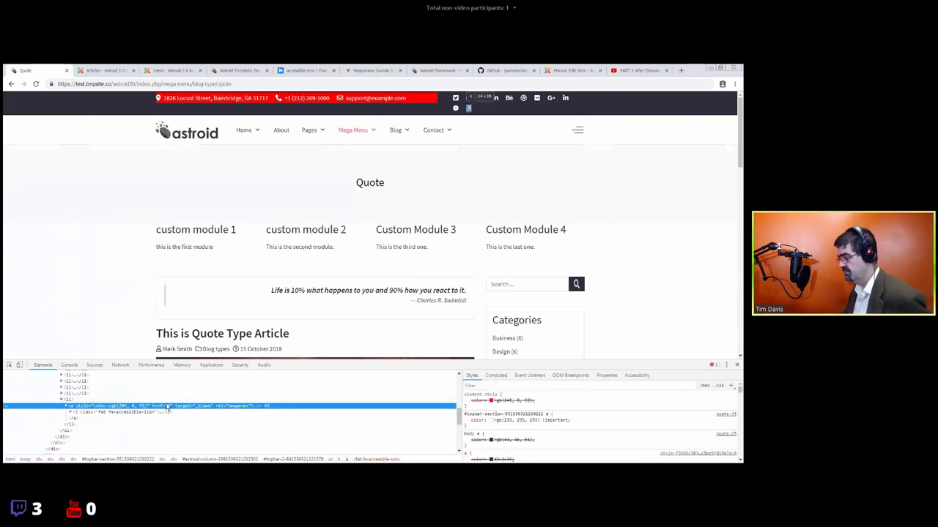
{"action": "left_click", "coordinate": [466, 420]}
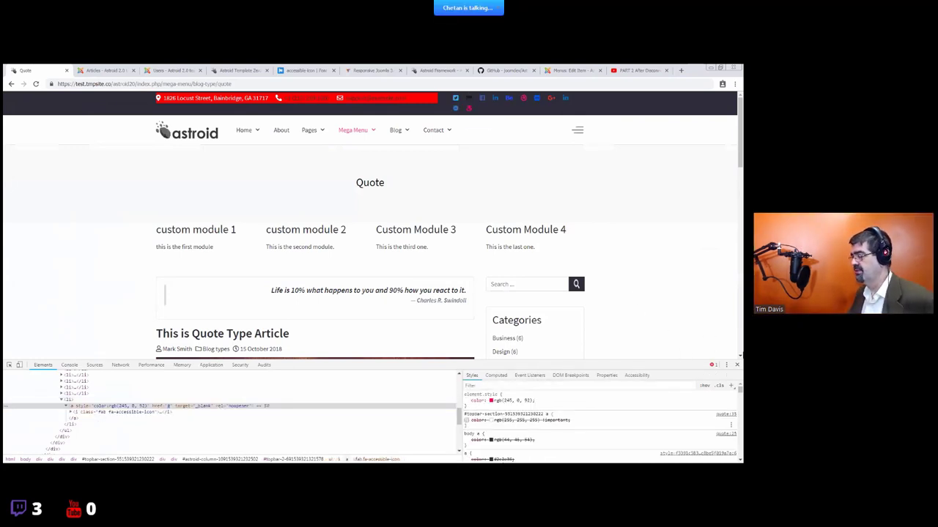
{"action": "left_click", "coordinate": [736, 364]}
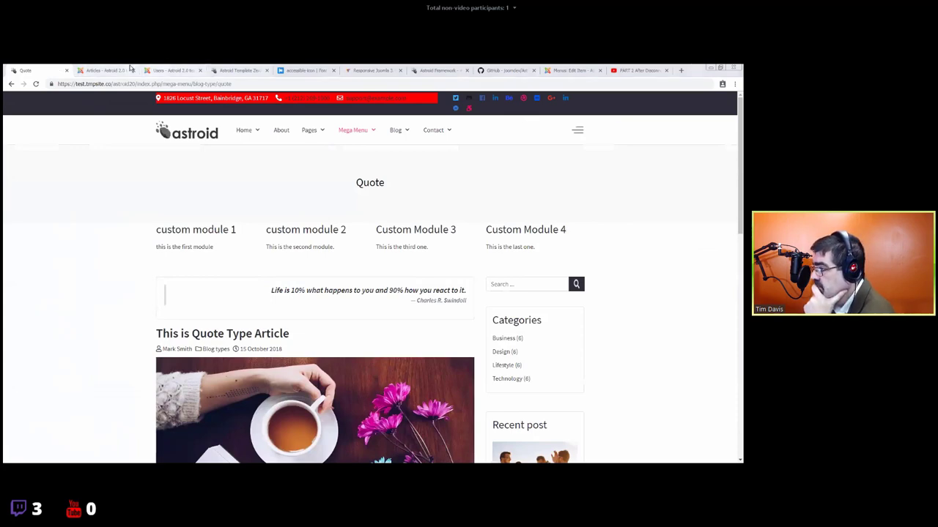
- Examine the template's Custom Code settings, from the tracking code and head/body script spaces to the custom CSS and JS fields
{"action": "left_click", "coordinate": [172, 70]}
{"action": "left_click", "coordinate": [238, 70]}
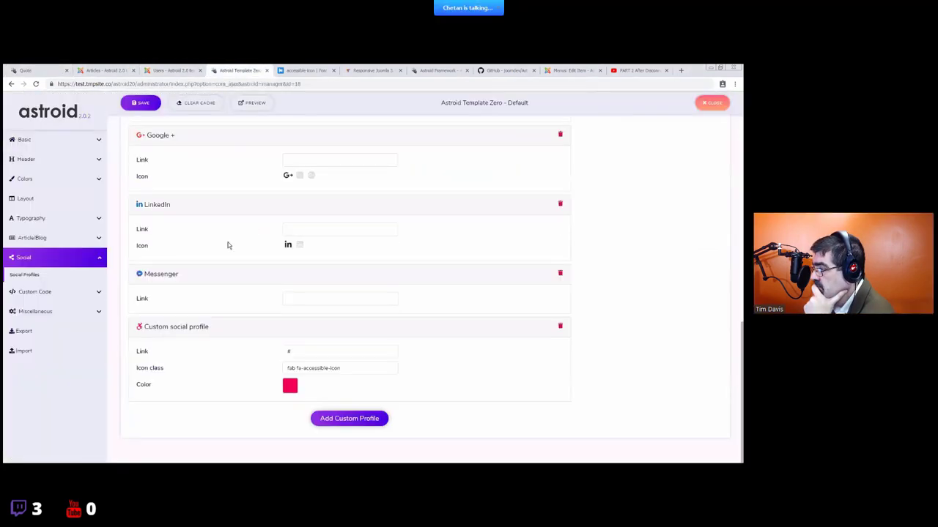
{"action": "left_click", "coordinate": [102, 292]}
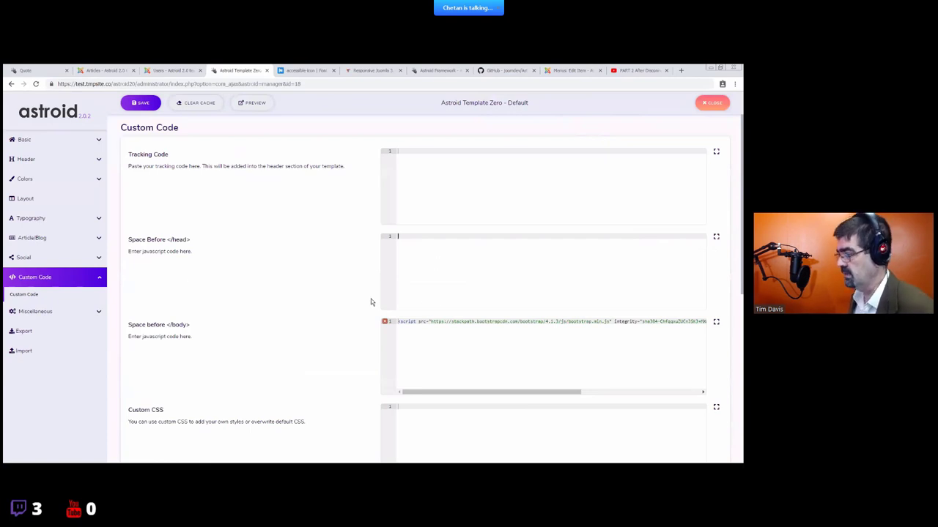
{"action": "scroll", "coordinate": [183, 304], "scroll_direction": "down", "scroll_amount": 1}
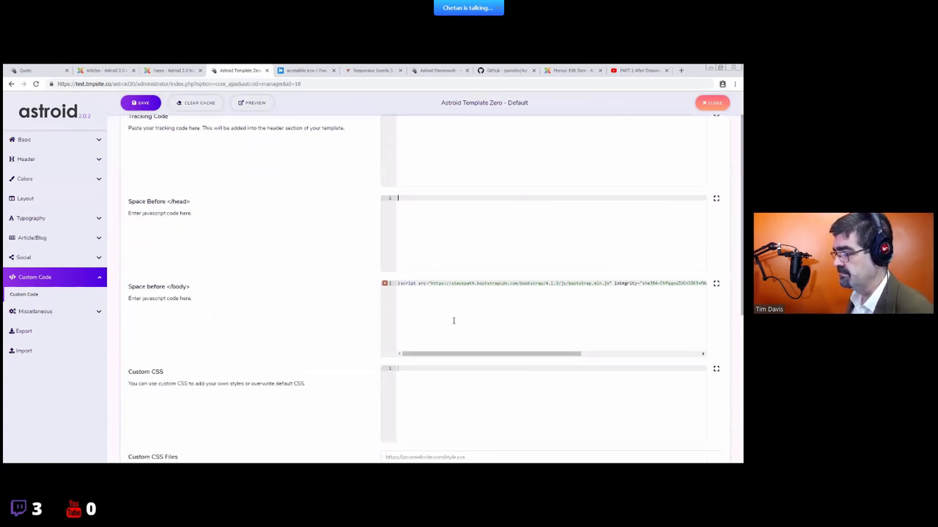
{"action": "left_click", "coordinate": [500, 301]}
{"action": "scroll", "coordinate": [501, 294], "scroll_direction": "down", "scroll_amount": 4}
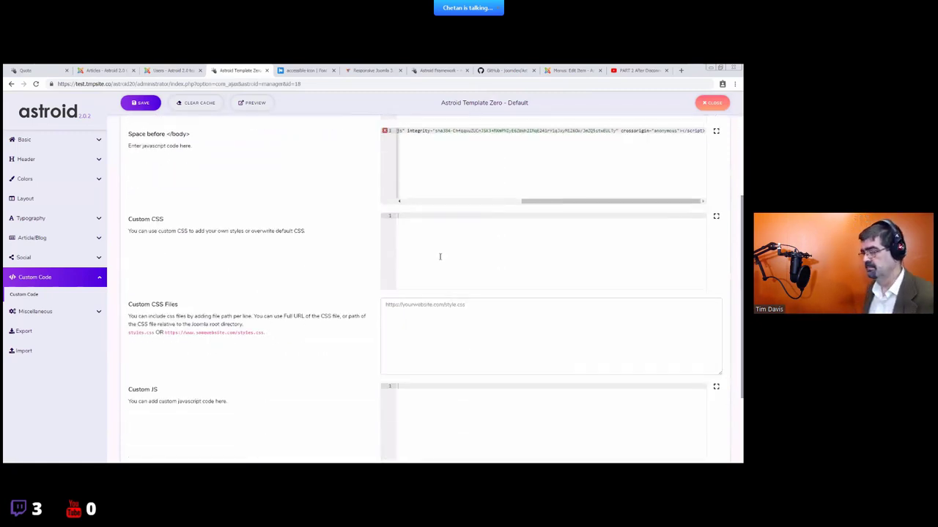
{"action": "scroll", "coordinate": [443, 305], "scroll_direction": "down", "scroll_amount": 3}
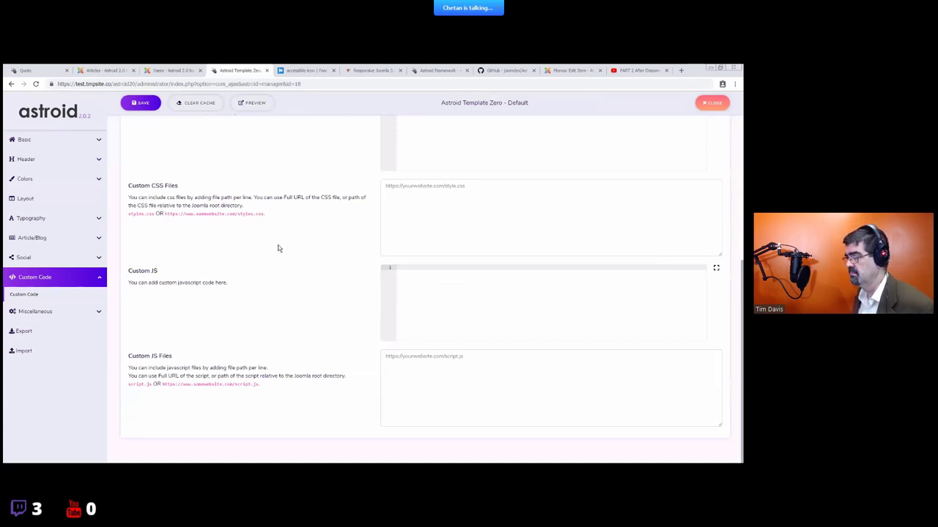
{"action": "scroll", "coordinate": [278, 263], "scroll_direction": "up", "scroll_amount": 2}
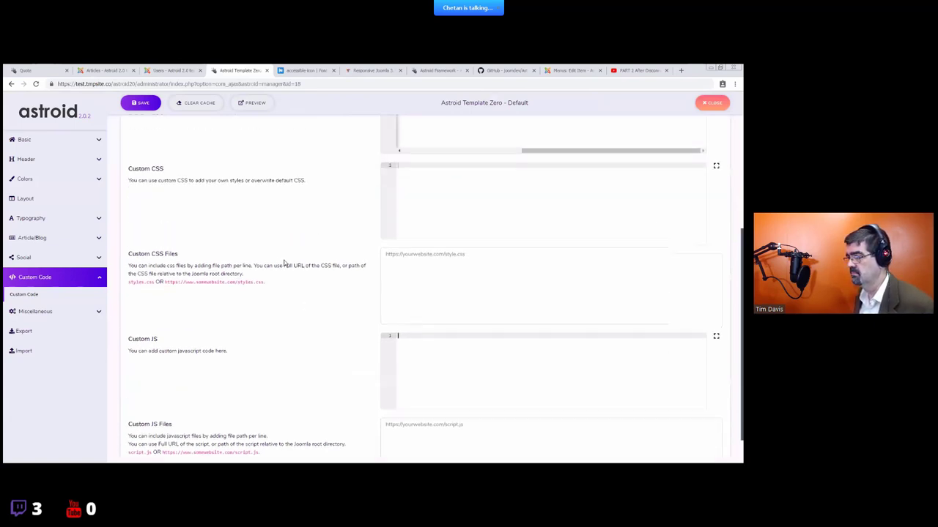
{"action": "scroll", "coordinate": [429, 320], "scroll_direction": "down", "scroll_amount": 2}
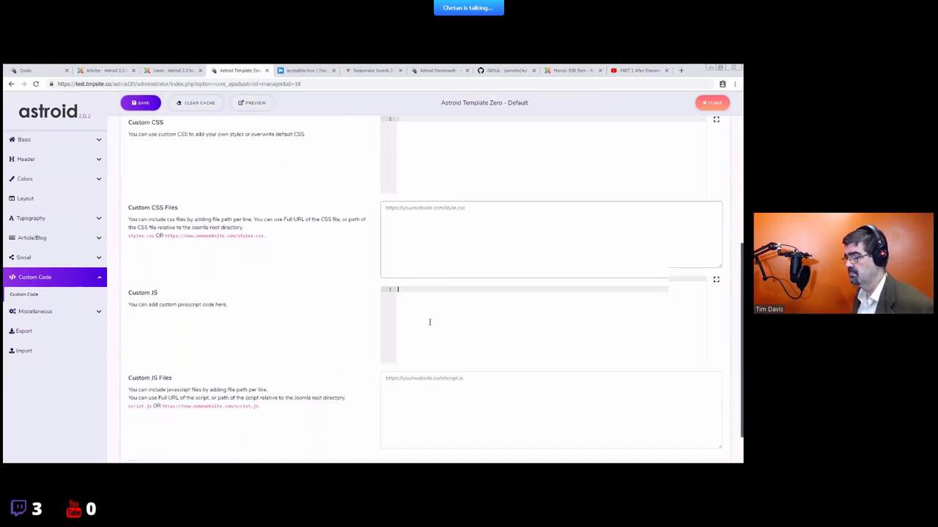
- Review the Custom CSS Files and Custom JS Files fields and the example file paths in their description
{"action": "left_click", "coordinate": [411, 199]}
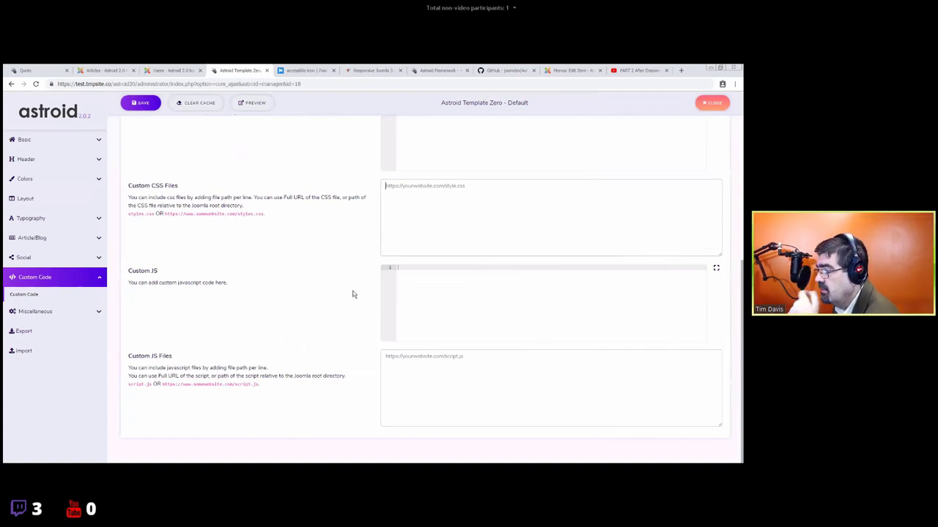
{"action": "left_click", "coordinate": [440, 363]}
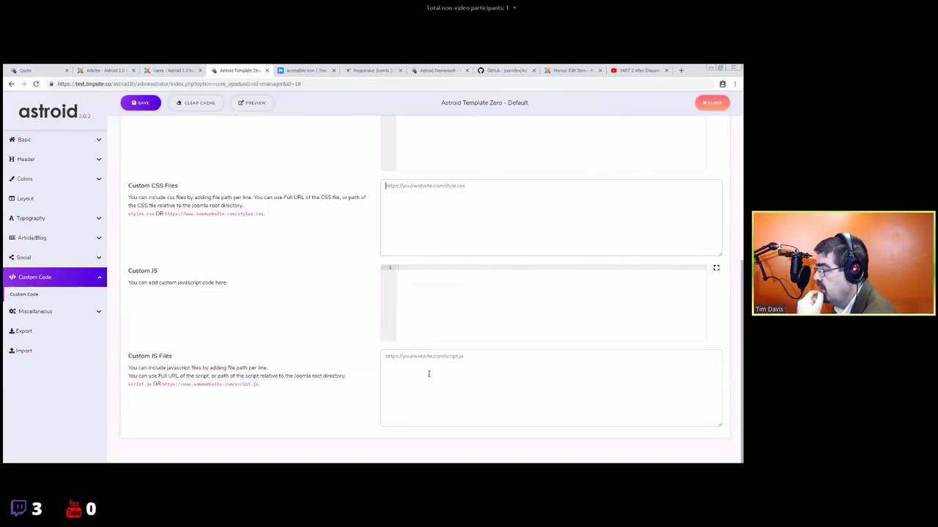
{"action": "left_click", "coordinate": [430, 230]}
{"action": "left_click", "coordinate": [433, 353]}
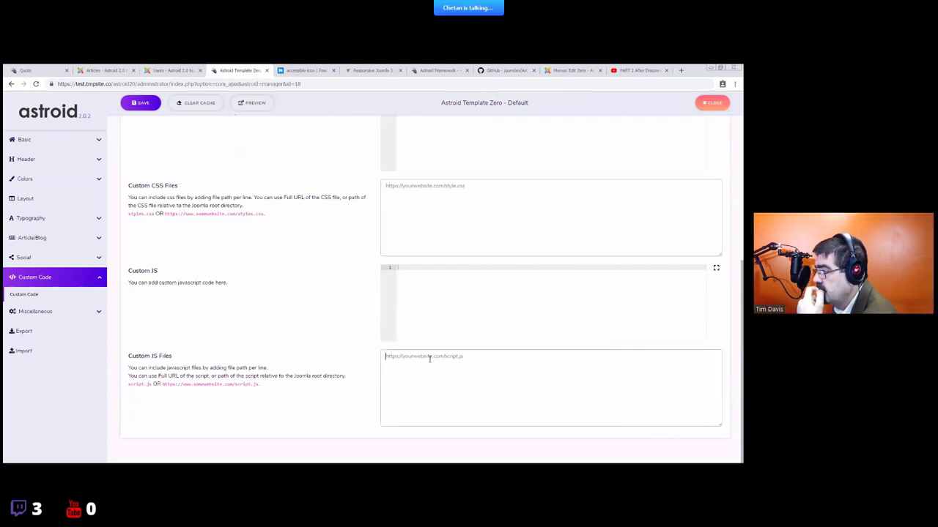
{"action": "left_click_drag", "start_coordinate": [131, 214], "coordinate": [263, 213]}
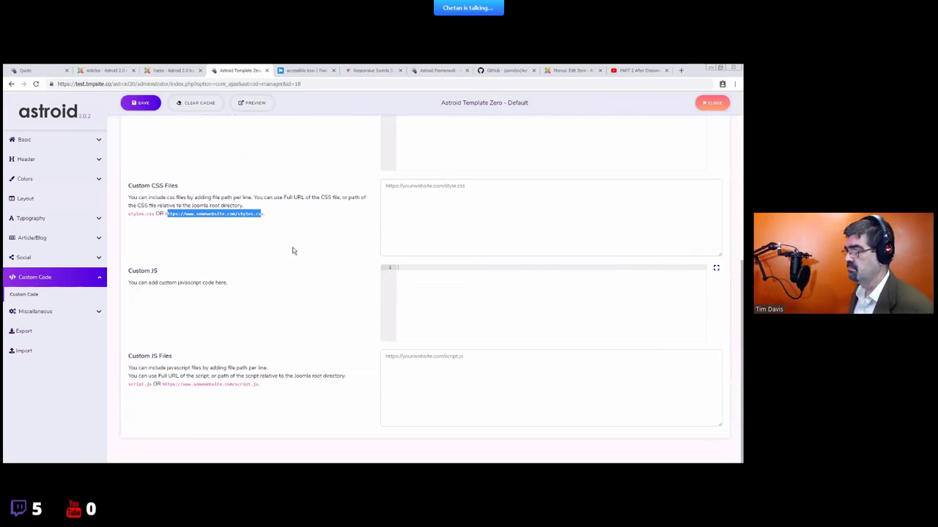
- Compare the Copyright settings under Miscellaneous with the copyright line in the Quote page's footer
{"action": "left_click", "coordinate": [63, 315]}
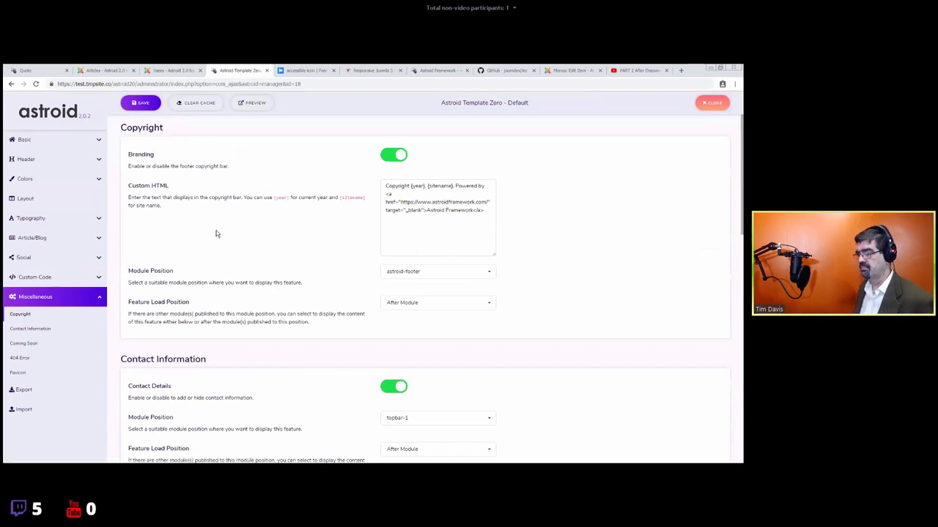
{"action": "left_click", "coordinate": [26, 70]}
{"action": "scroll", "coordinate": [446, 292], "scroll_direction": "down", "scroll_amount": 15}
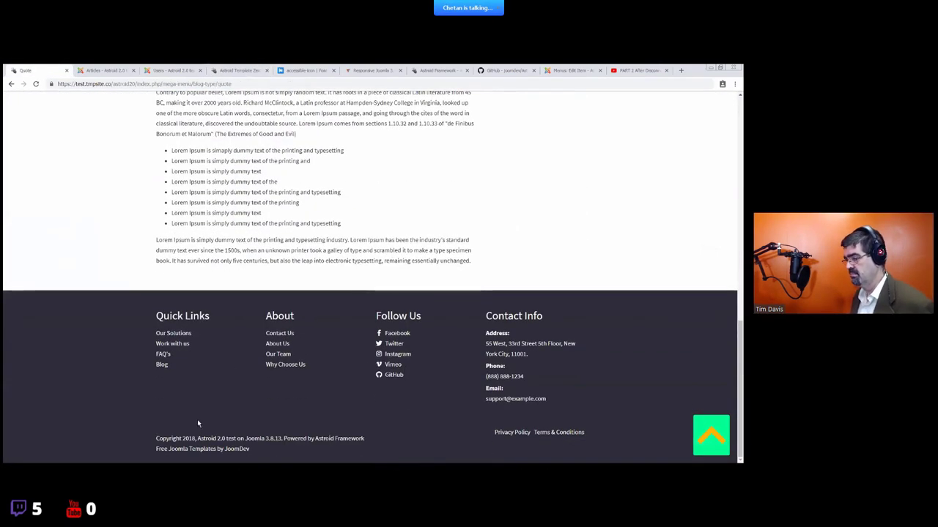
{"action": "left_click_drag", "start_coordinate": [155, 439], "coordinate": [302, 452]}
{"action": "left_click", "coordinate": [303, 448]}
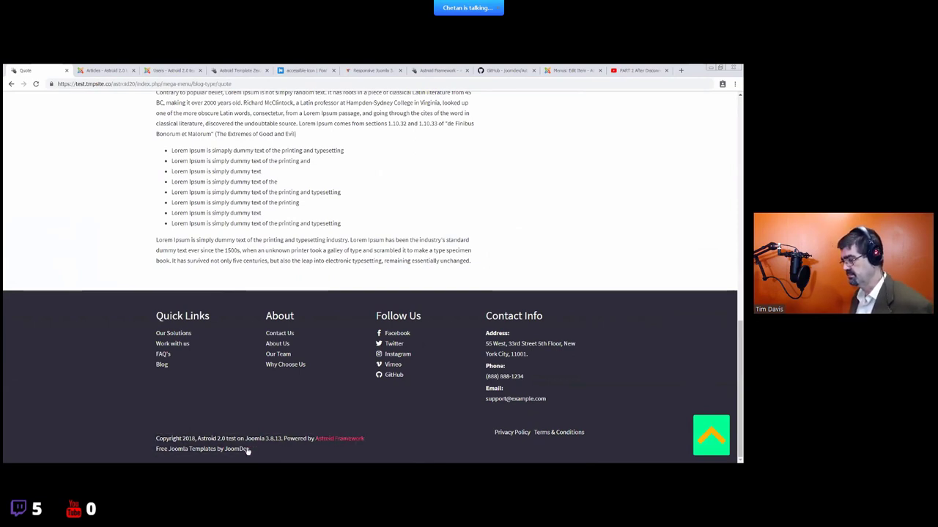
{"action": "left_click", "coordinate": [245, 70]}
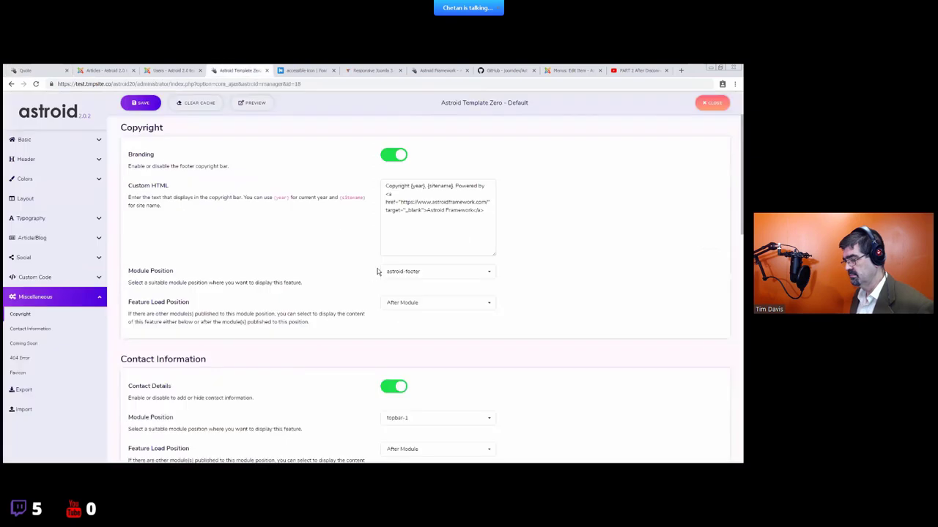
{"action": "left_click", "coordinate": [436, 213]}
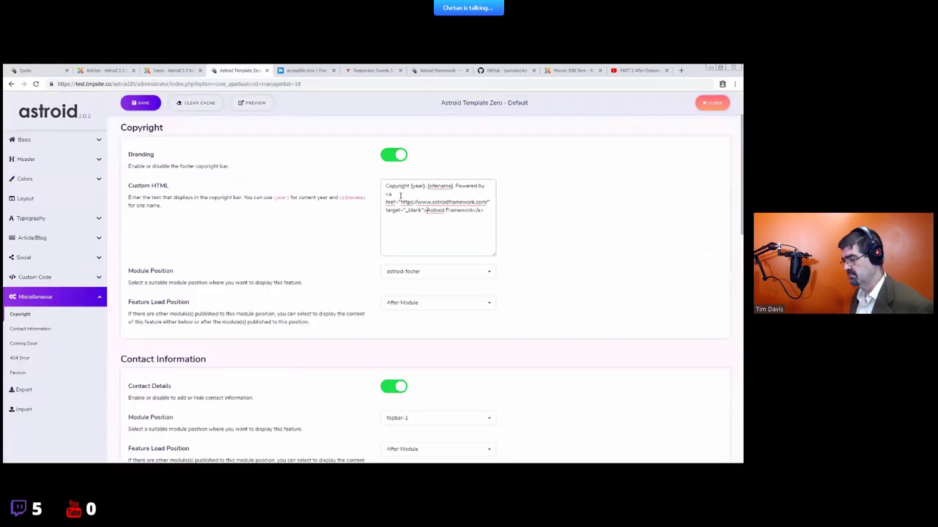
{"action": "left_click", "coordinate": [29, 71]}
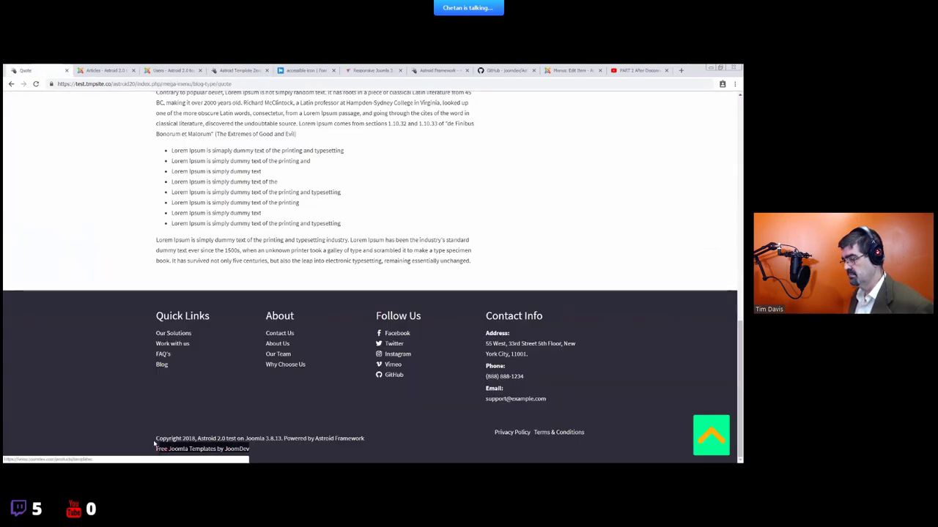
{"action": "left_click", "coordinate": [246, 71]}
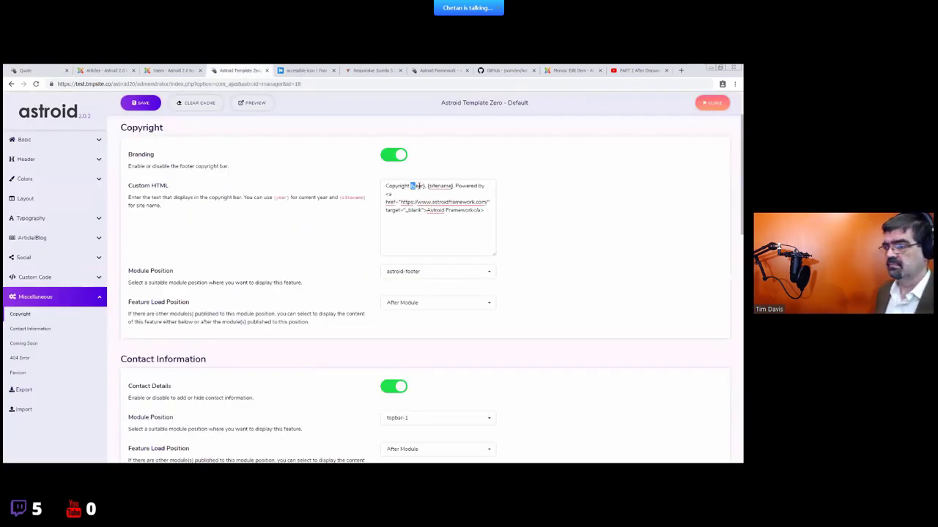
- Review the {year}, {sitename} and Powered by parts of the copyright's Custom HTML and its astroid-footer module position
{"action": "left_click_drag", "start_coordinate": [411, 186], "coordinate": [425, 186]}
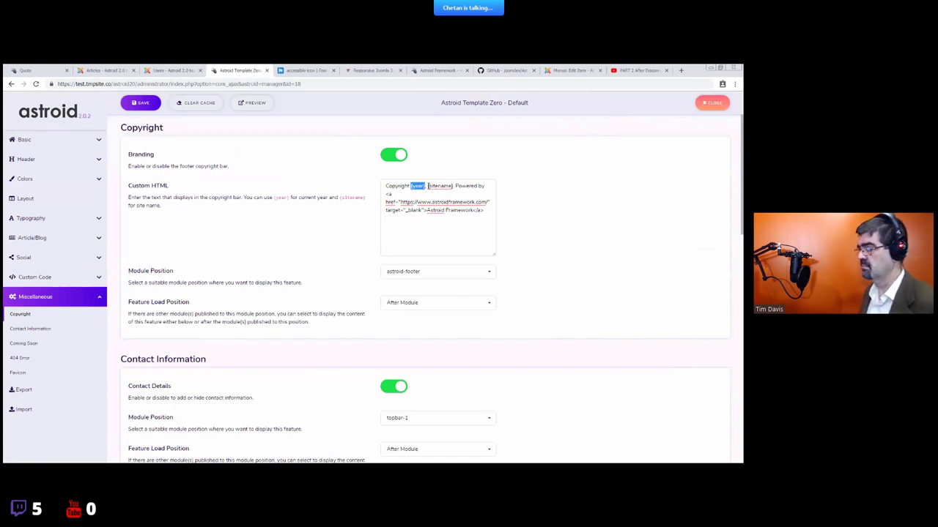
{"action": "left_click_drag", "start_coordinate": [428, 187], "coordinate": [452, 186]}
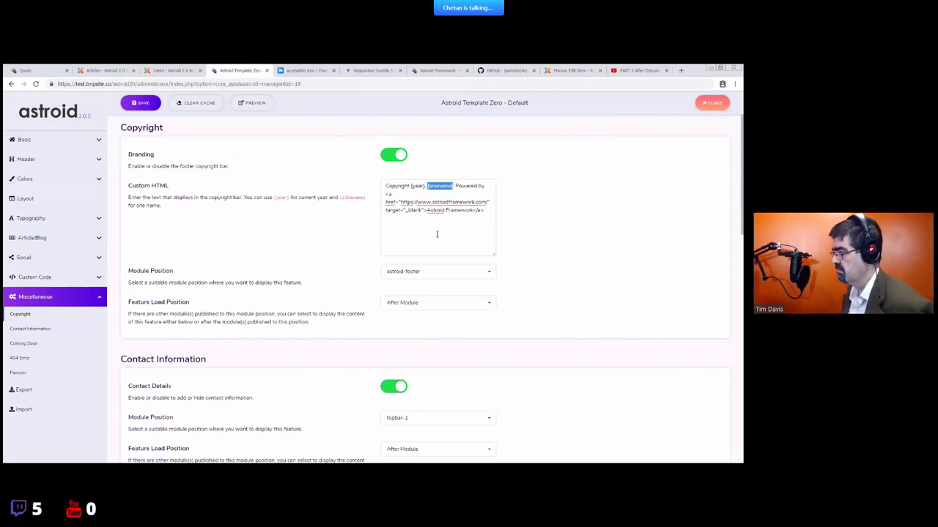
{"action": "left_click_drag", "start_coordinate": [455, 186], "coordinate": [485, 213]}
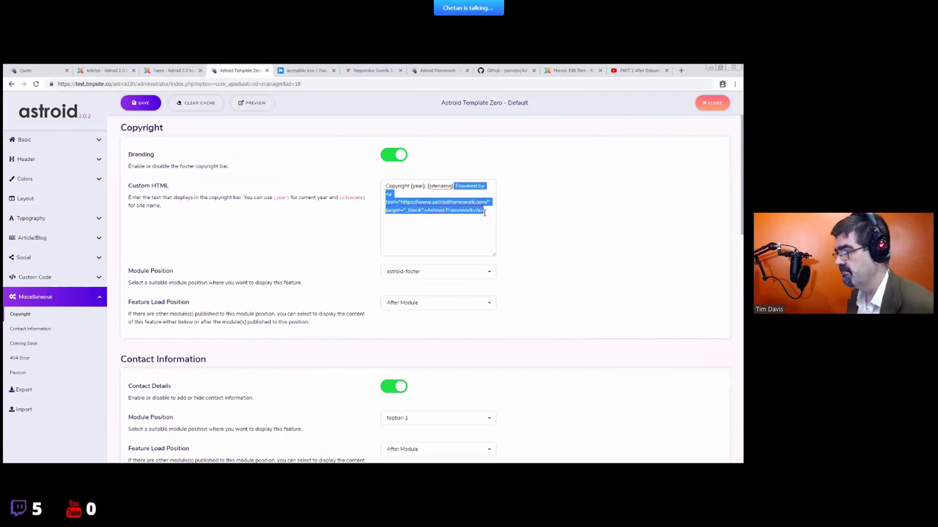
{"action": "left_click", "coordinate": [410, 271]}
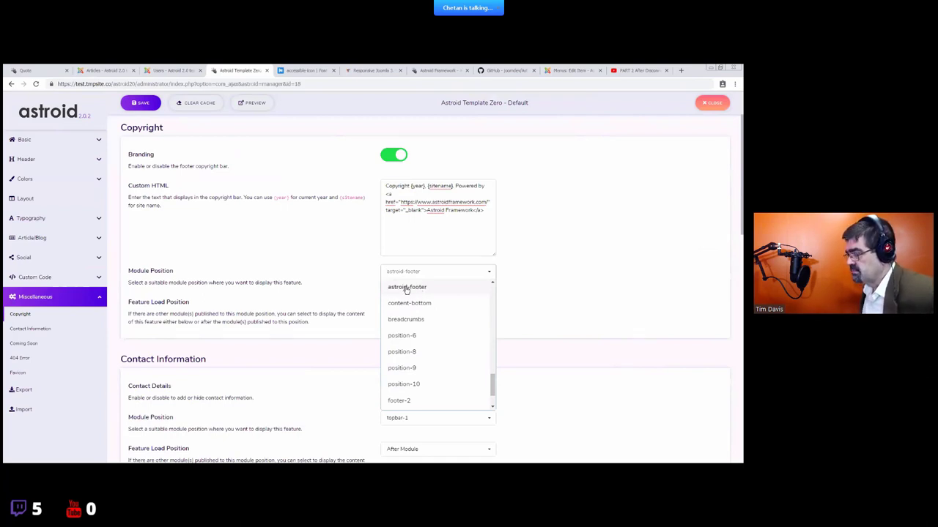
{"action": "left_click", "coordinate": [407, 287]}
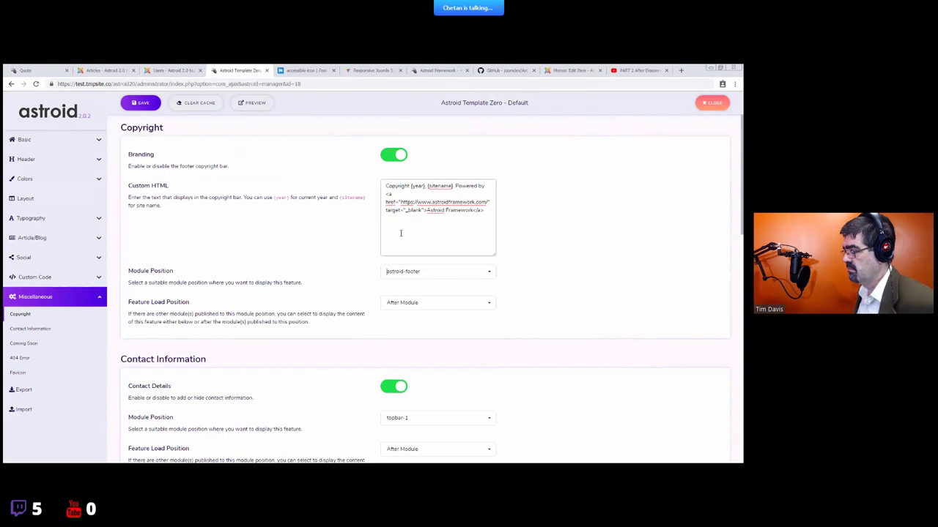
- Compare the Contact Information settings with the Quote page's top bar and view the available module positions
{"action": "scroll", "coordinate": [408, 213], "scroll_direction": "down", "scroll_amount": 3}
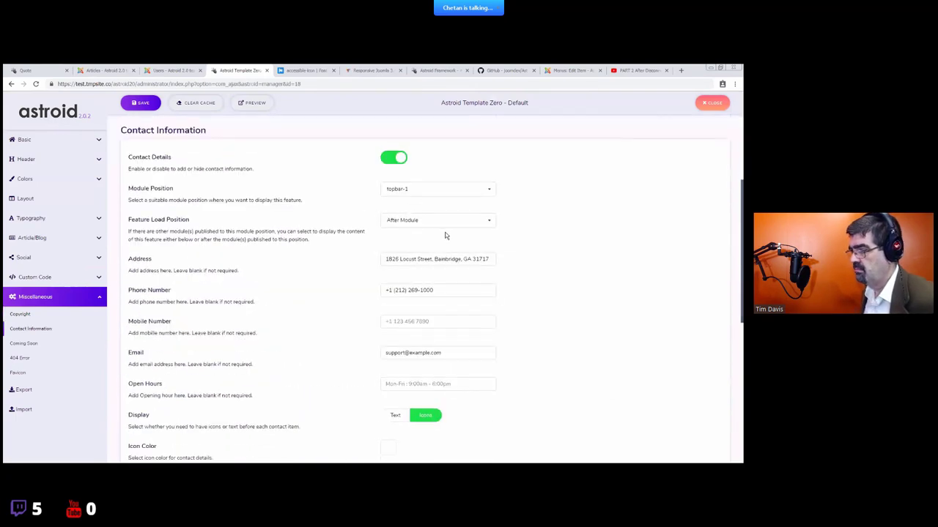
{"action": "key", "text": "ctrl+1"}
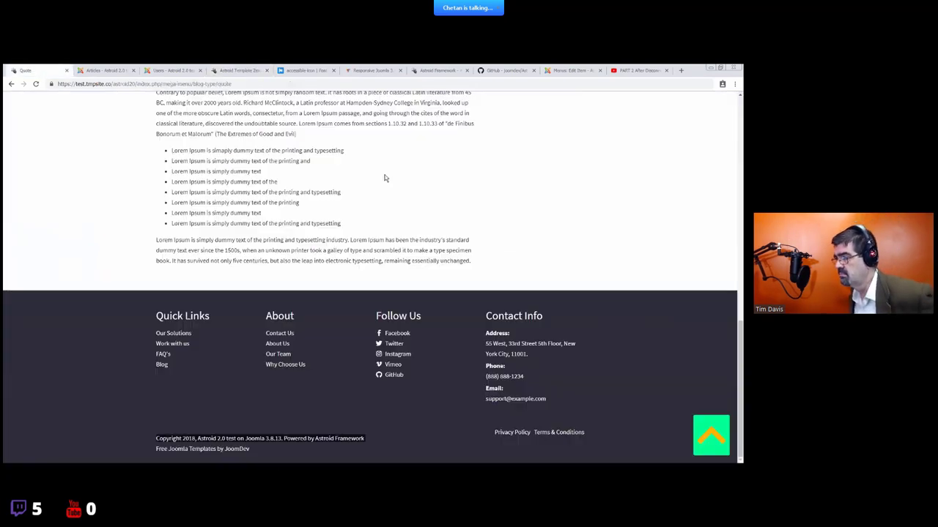
{"action": "scroll", "coordinate": [410, 215], "scroll_direction": "up", "scroll_amount": 1}
{"action": "scroll", "coordinate": [410, 217], "scroll_direction": "up", "scroll_amount": 10}
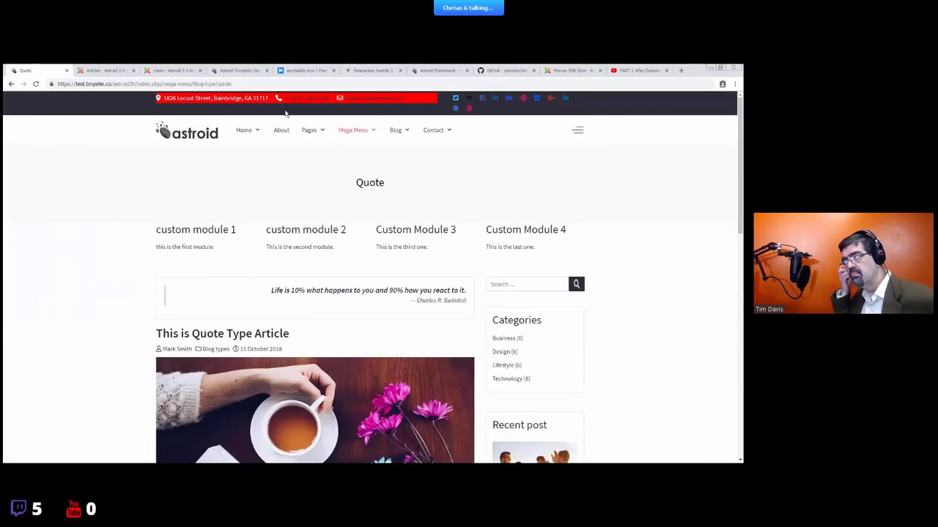
{"action": "left_click", "coordinate": [106, 70]}
{"action": "left_click", "coordinate": [256, 70]}
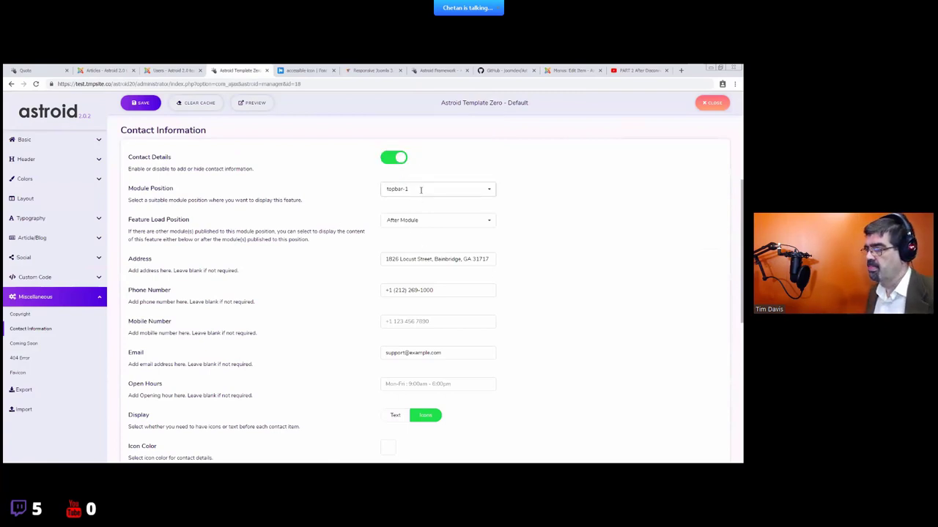
{"action": "left_click", "coordinate": [418, 189]}
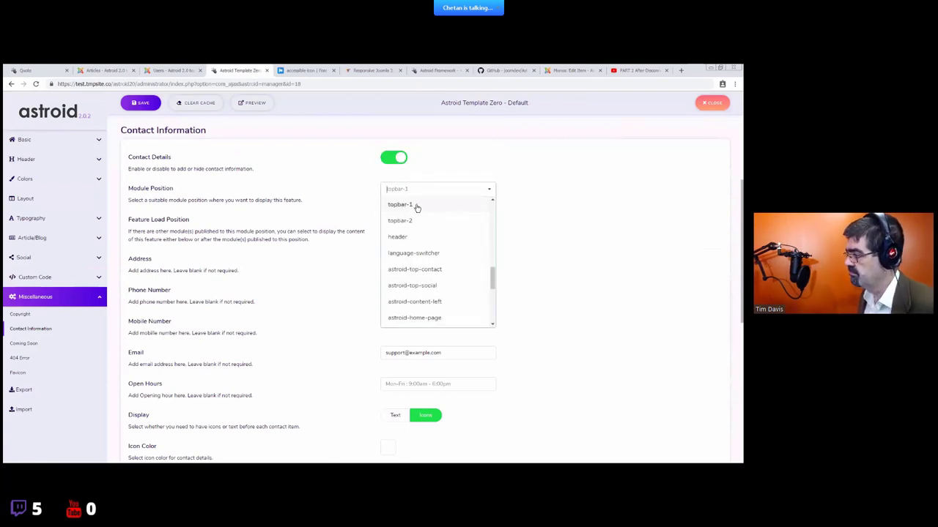
{"action": "left_click", "coordinate": [576, 212]}
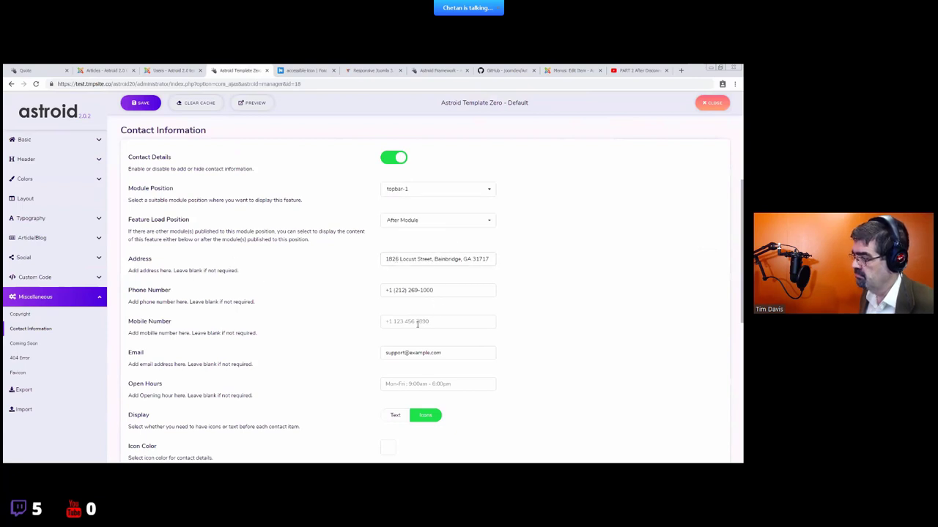
- Compare the Email field in the Contact Information settings with the contact details in the Quote page's top bar
{"action": "left_click_drag", "start_coordinate": [464, 351], "coordinate": [277, 355]}
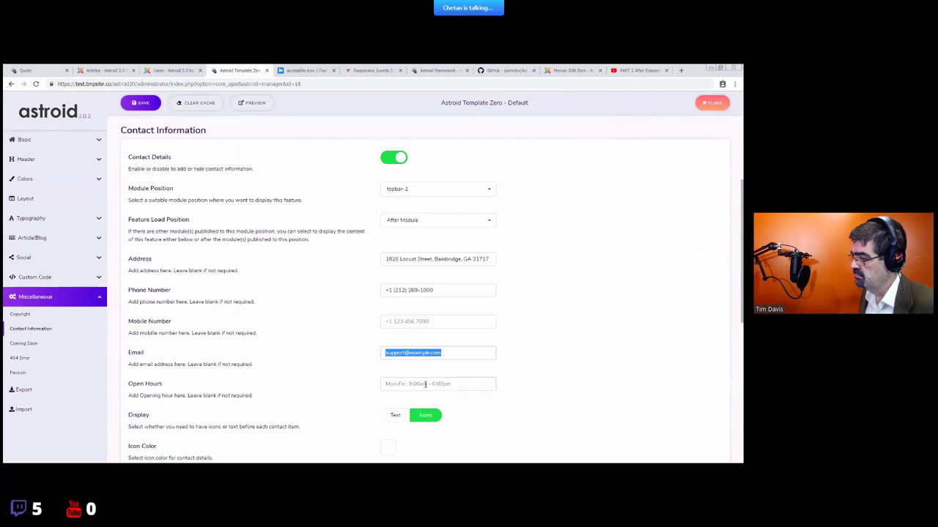
{"action": "left_click", "coordinate": [44, 70]}
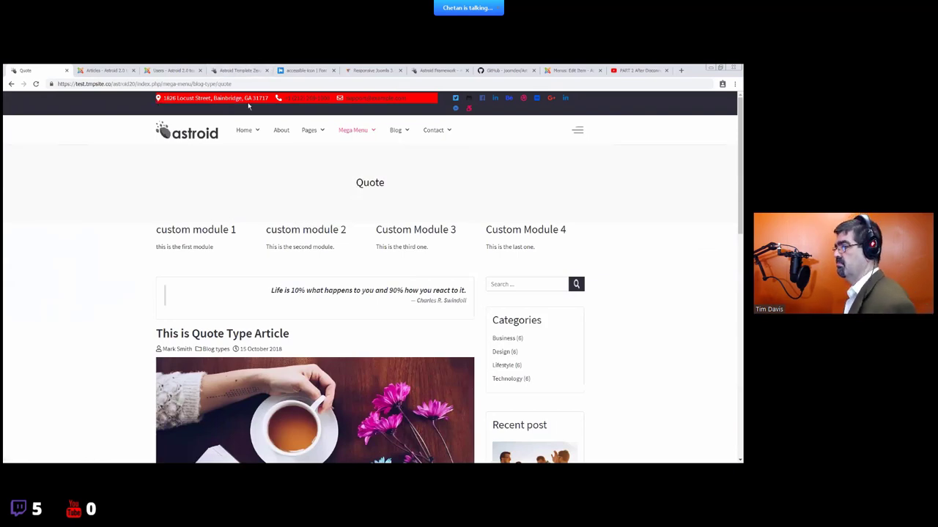
{"action": "left_click", "coordinate": [173, 71]}
{"action": "left_click", "coordinate": [239, 70]}
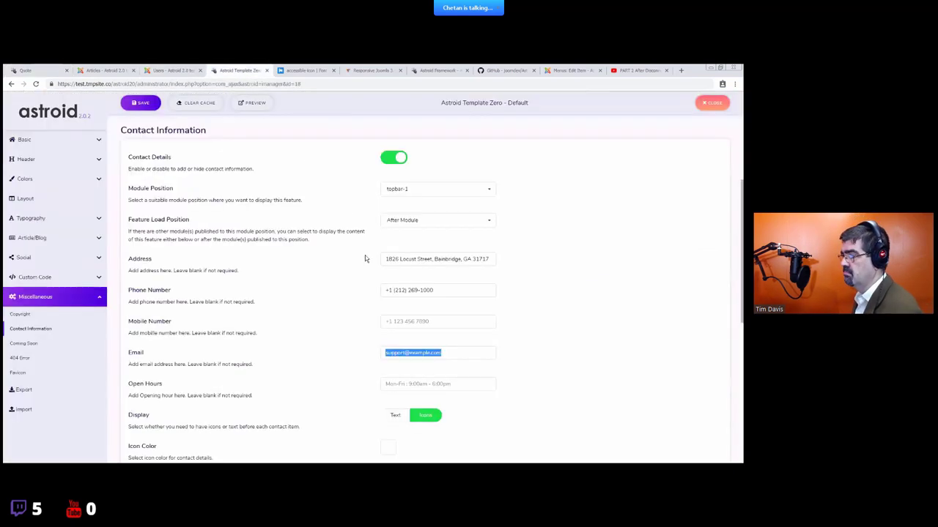
- Set the contact information's Display option to Text, save the template and reload the Quote page
{"action": "scroll", "coordinate": [320, 343], "scroll_direction": "down", "scroll_amount": 1}
{"action": "left_click", "coordinate": [396, 378]}
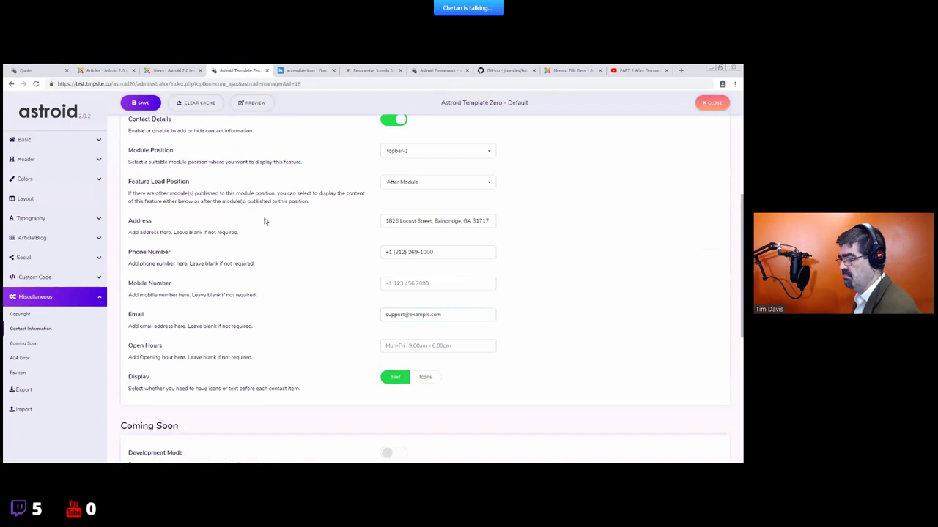
{"action": "left_click", "coordinate": [141, 102]}
{"action": "left_click", "coordinate": [42, 71]}
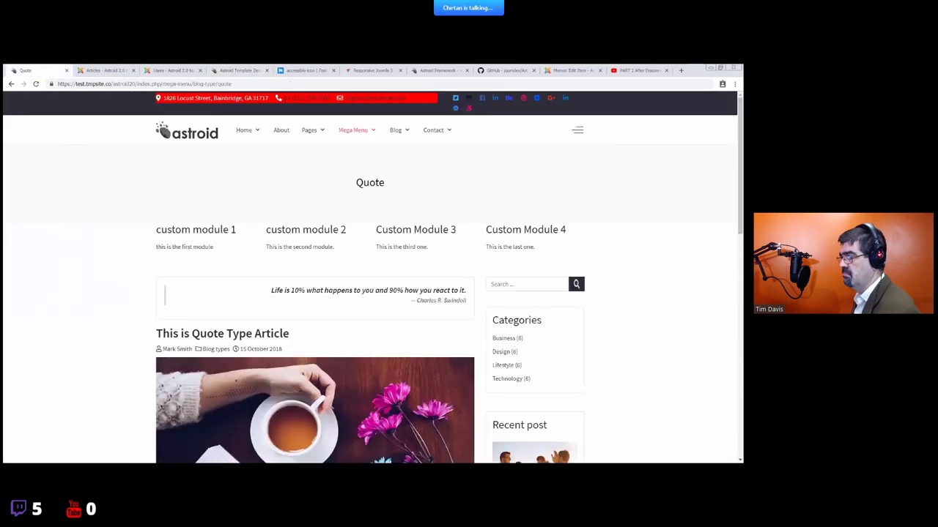
{"action": "left_click", "coordinate": [35, 83]}
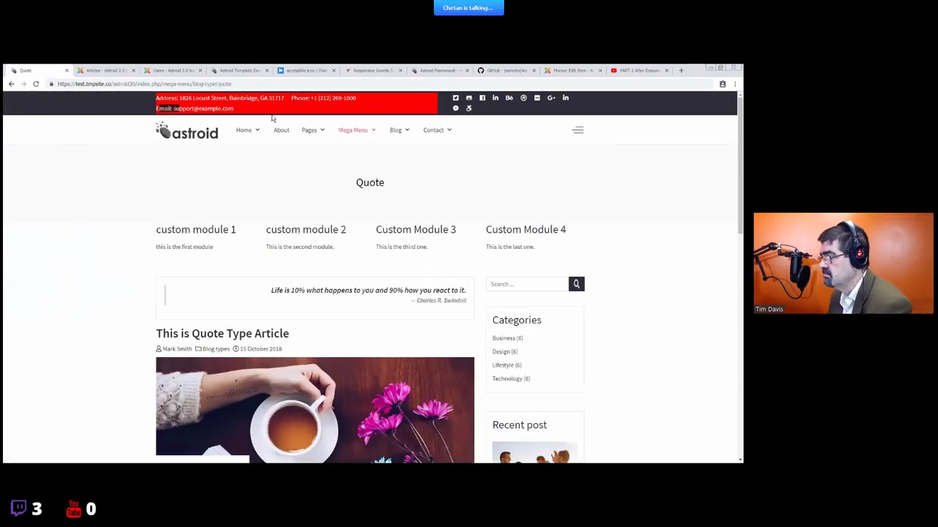
- Enable Development Mode under Coming Soon and select logo.png from the astroid_template_zero folder as the logo
{"action": "left_click", "coordinate": [262, 69]}
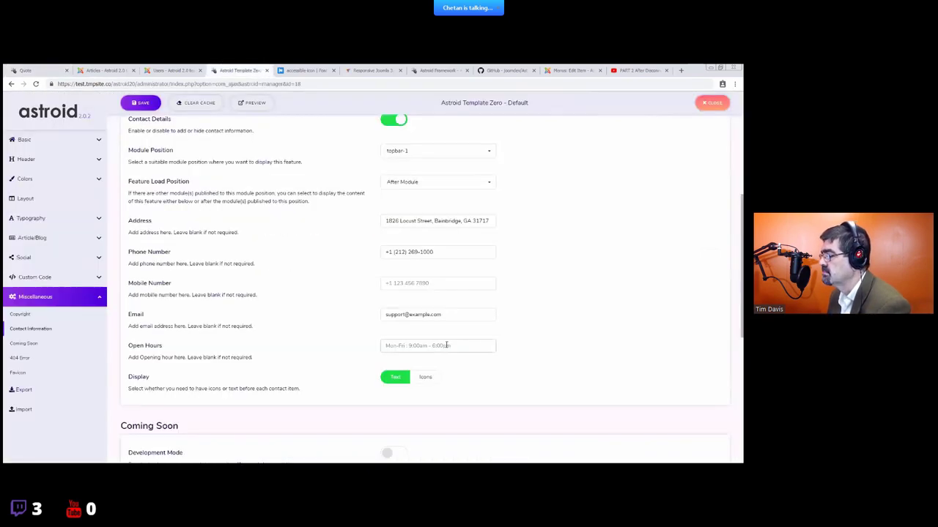
{"action": "scroll", "coordinate": [466, 348], "scroll_direction": "down", "scroll_amount": 1}
{"action": "scroll", "coordinate": [465, 348], "scroll_direction": "down", "scroll_amount": 1}
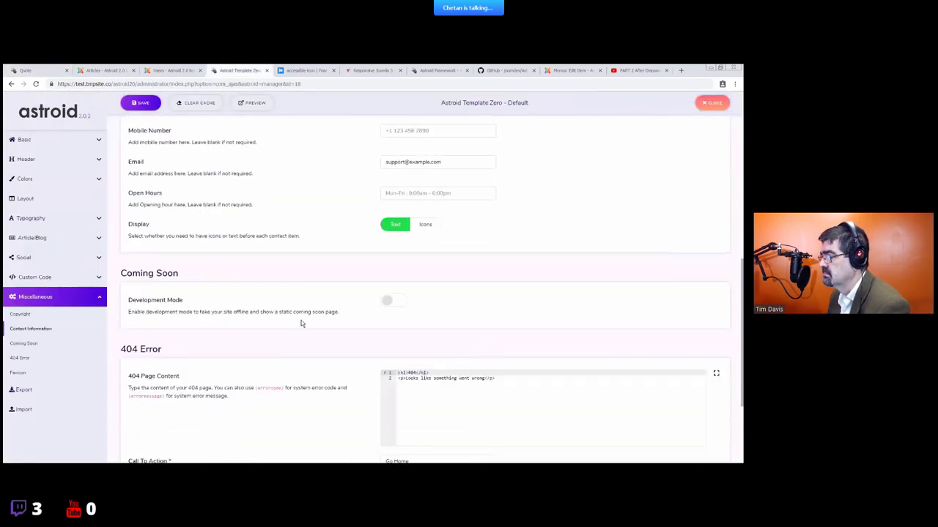
{"action": "scroll", "coordinate": [301, 323], "scroll_direction": "down", "scroll_amount": 2}
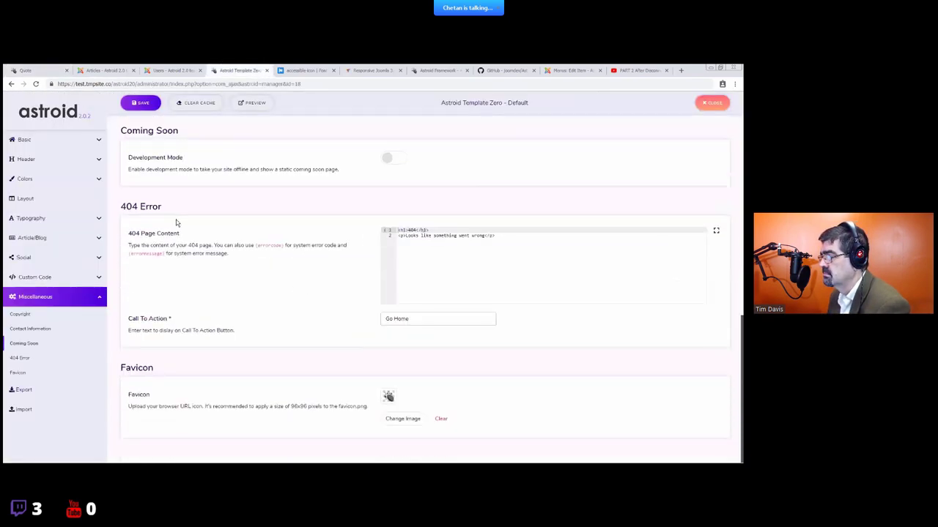
{"action": "left_click", "coordinate": [393, 159]}
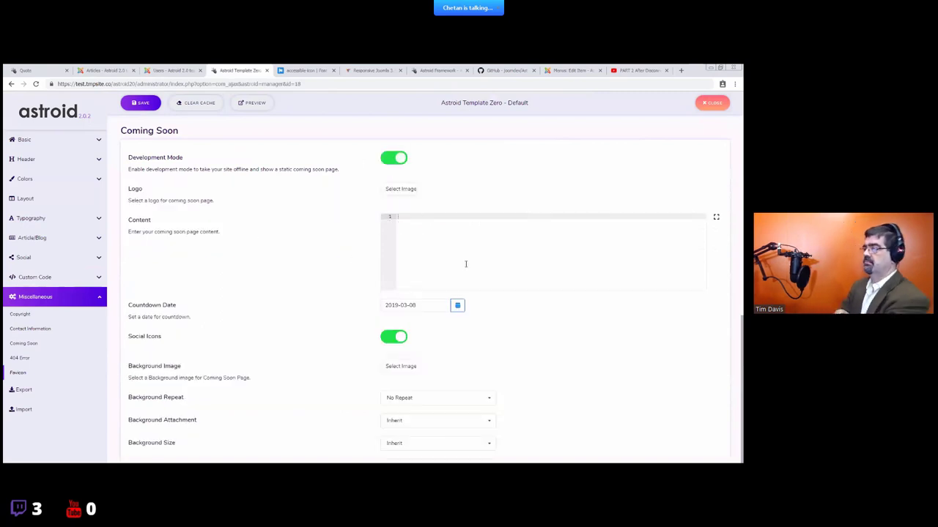
{"action": "left_click", "coordinate": [415, 194]}
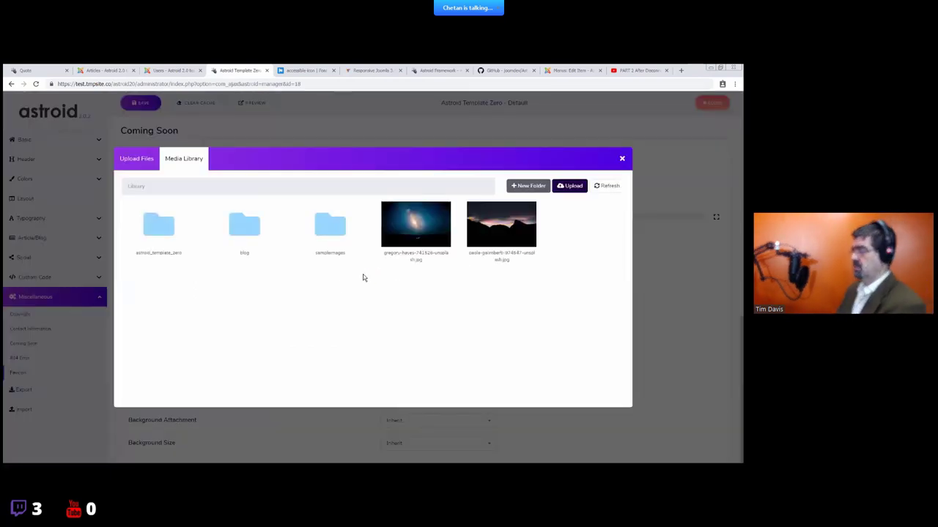
{"action": "double_click", "coordinate": [161, 225]}
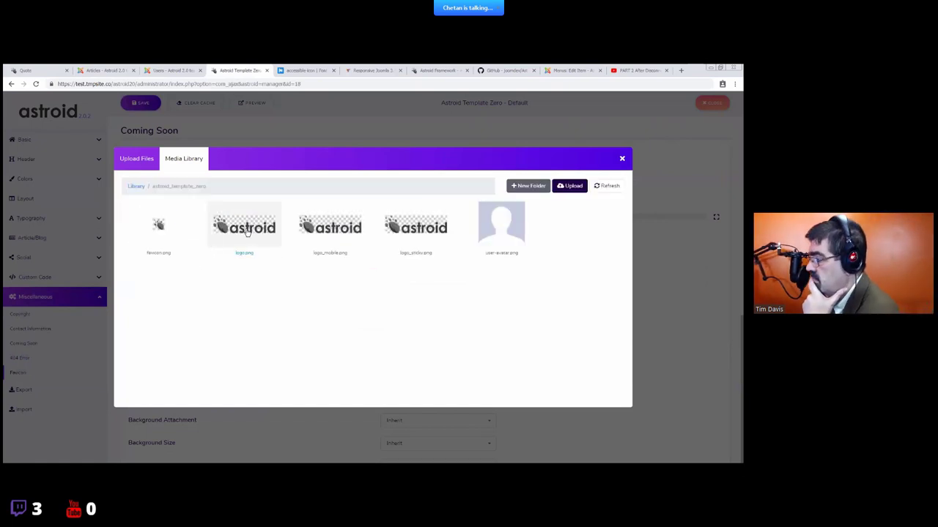
{"action": "left_click", "coordinate": [247, 232]}
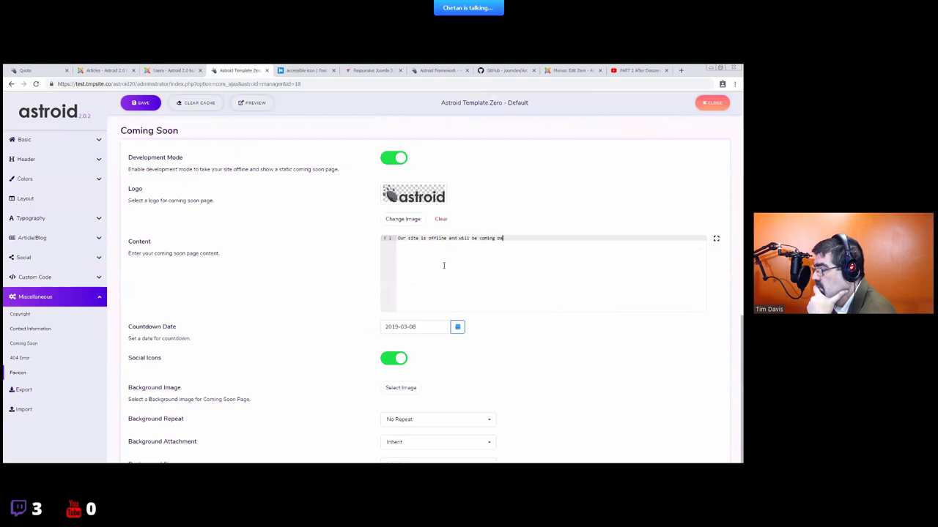
- Set the Coming Soon content to "Our site is offline and will be coming back up sometime in the future." and save the template
{"action": "type", "text": "somet"}
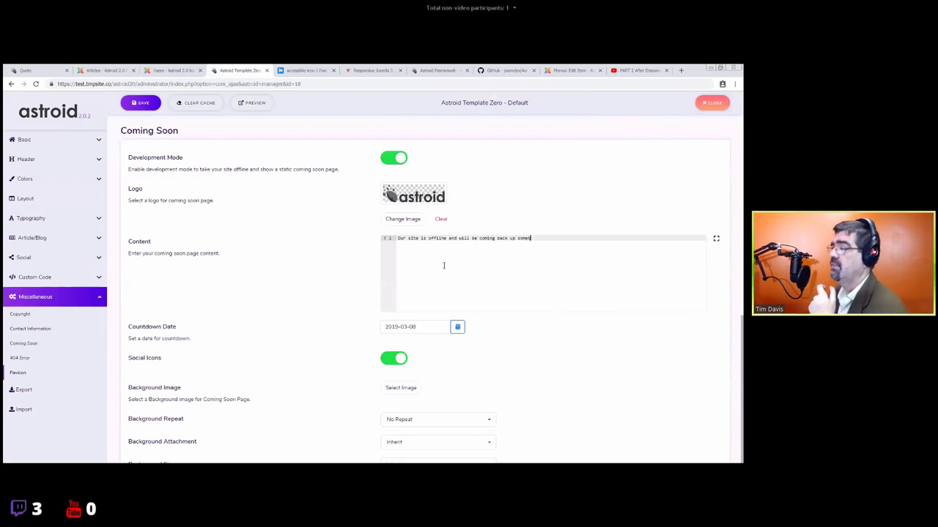
{"action": "type", "text": "ime sn"}
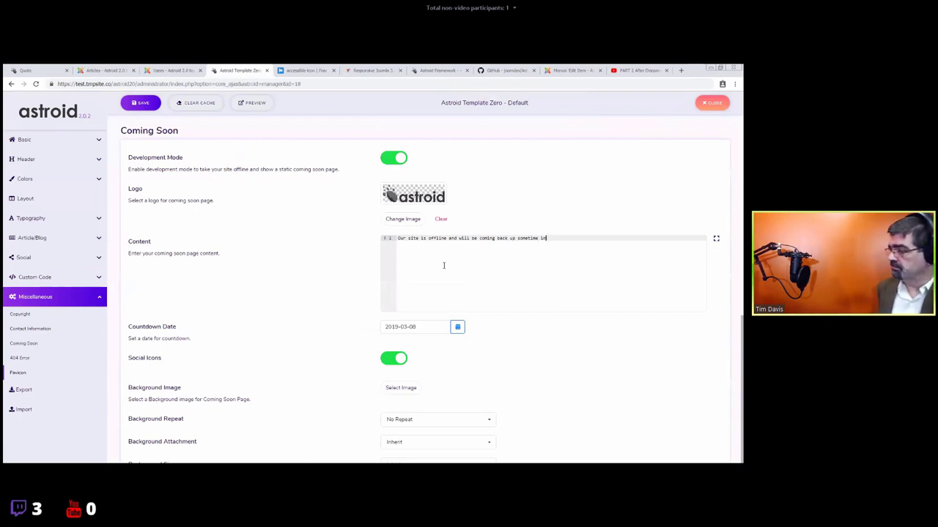
{"action": "type", "text": " the future."}
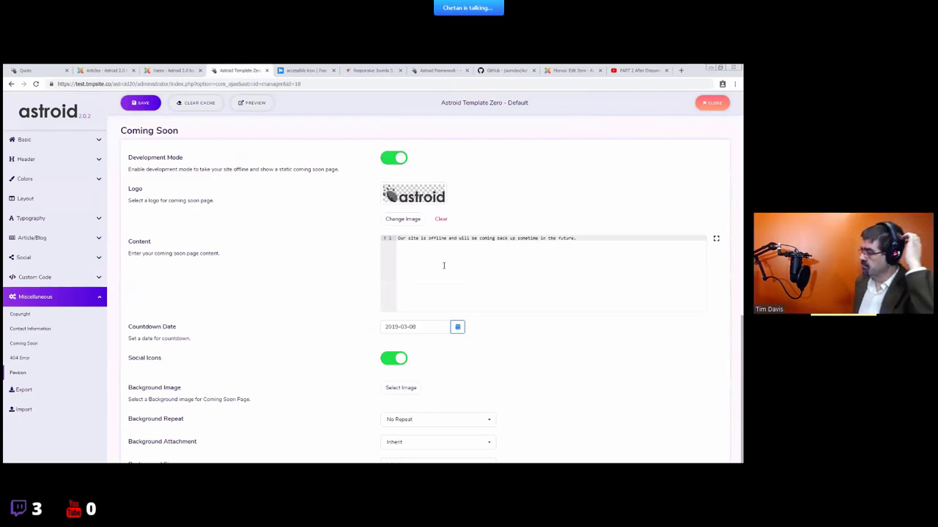
{"action": "left_click", "coordinate": [135, 103]}
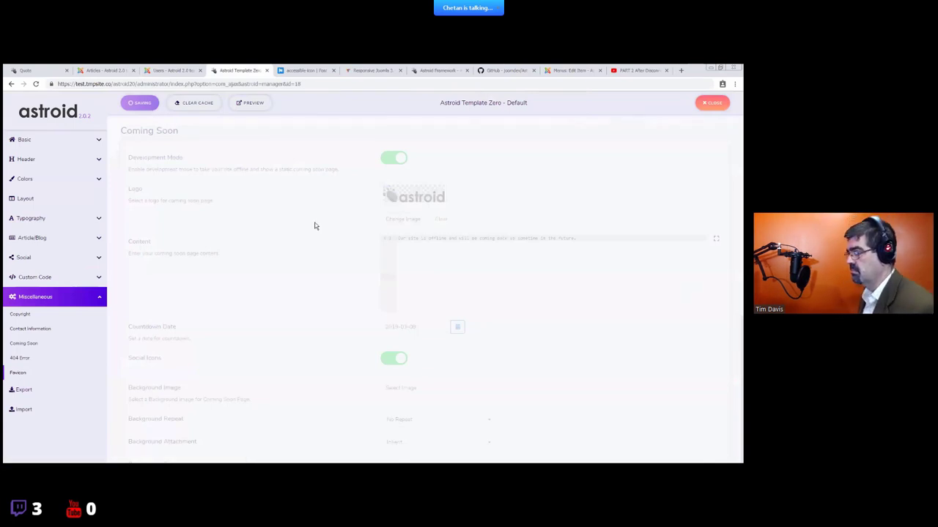
- Reload the Quote page to view the site in development mode
{"action": "left_click", "coordinate": [33, 70]}
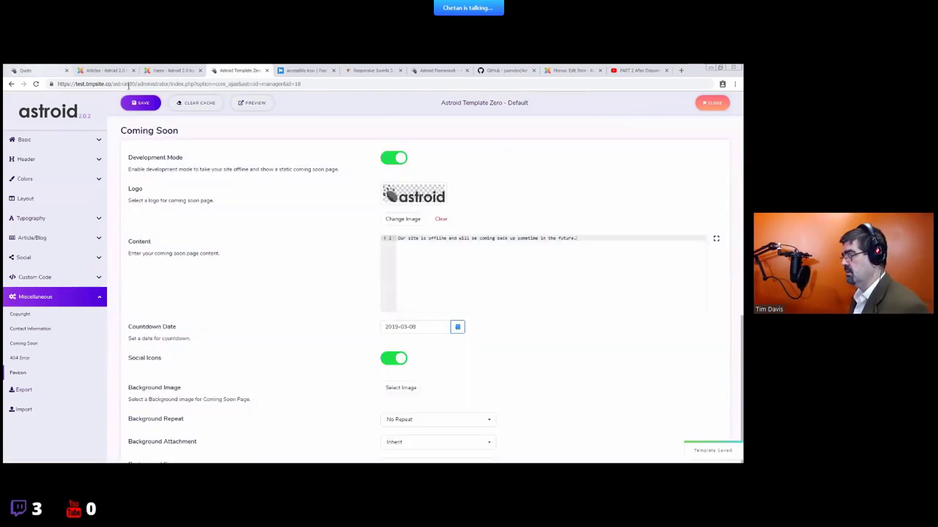
{"action": "left_click", "coordinate": [146, 83]}
{"action": "key", "text": "Return"}
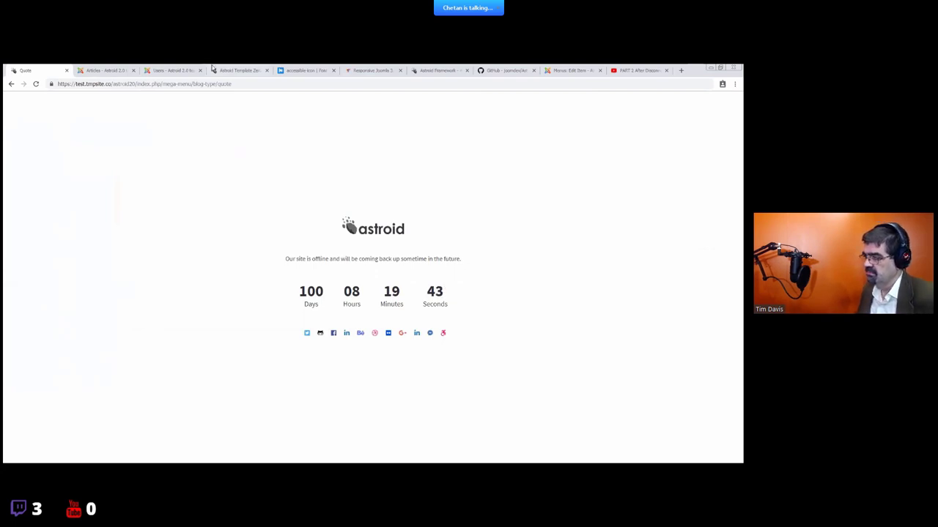
- Try to pick a different Countdown Date for the Coming Soon page
{"action": "left_click", "coordinate": [237, 69]}
{"action": "scroll", "coordinate": [308, 269], "scroll_direction": "down", "scroll_amount": 3}
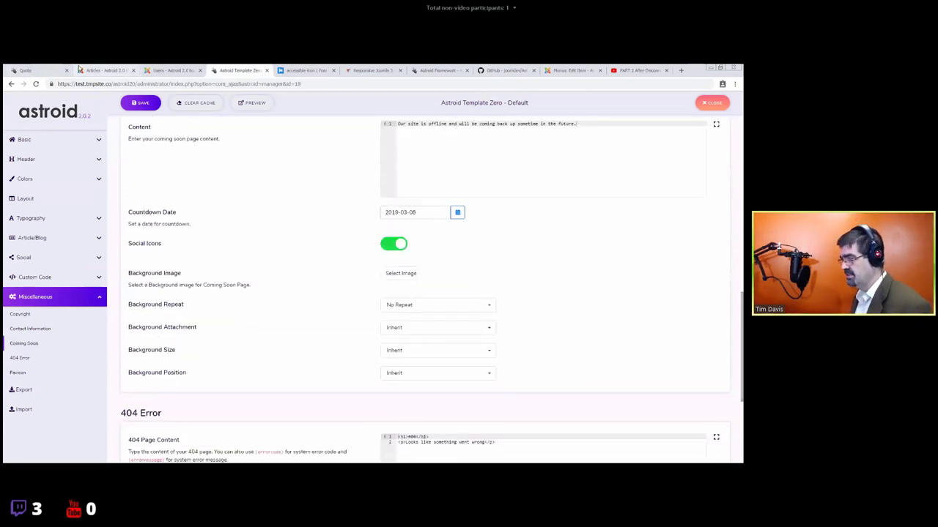
{"action": "left_click", "coordinate": [55, 70]}
{"action": "left_click", "coordinate": [233, 70]}
{"action": "left_click", "coordinate": [429, 212]}
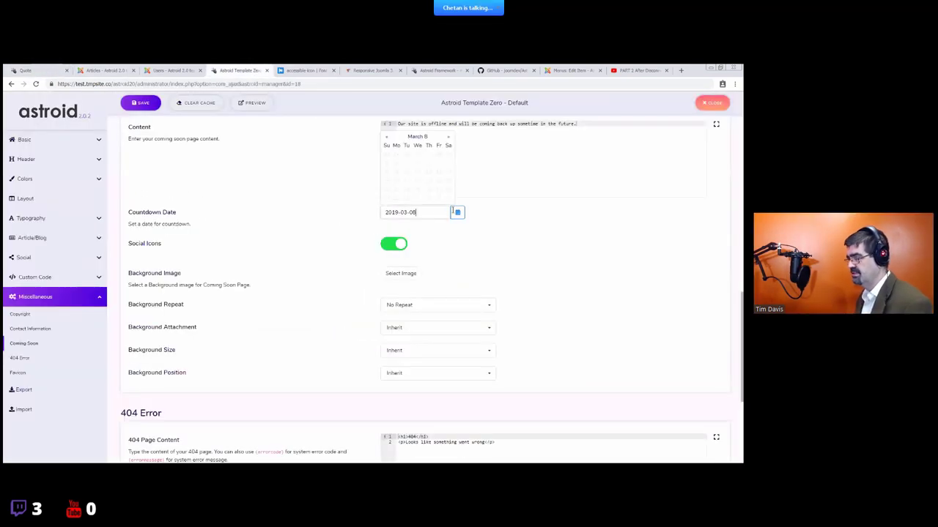
{"action": "left_click", "coordinate": [421, 212]}
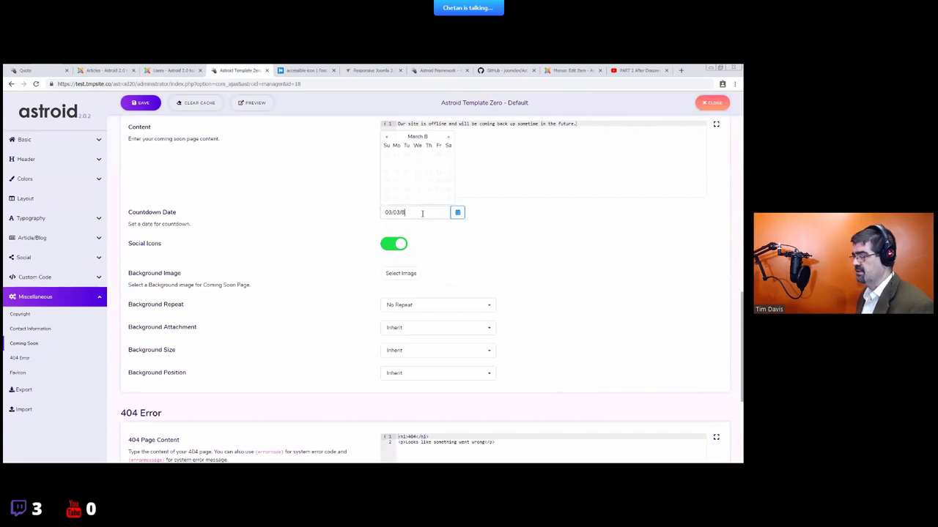
{"action": "left_click", "coordinate": [459, 245]}
- Examine the offline message, countdown and social icons on the live Coming Soon page
{"action": "left_click", "coordinate": [38, 70]}
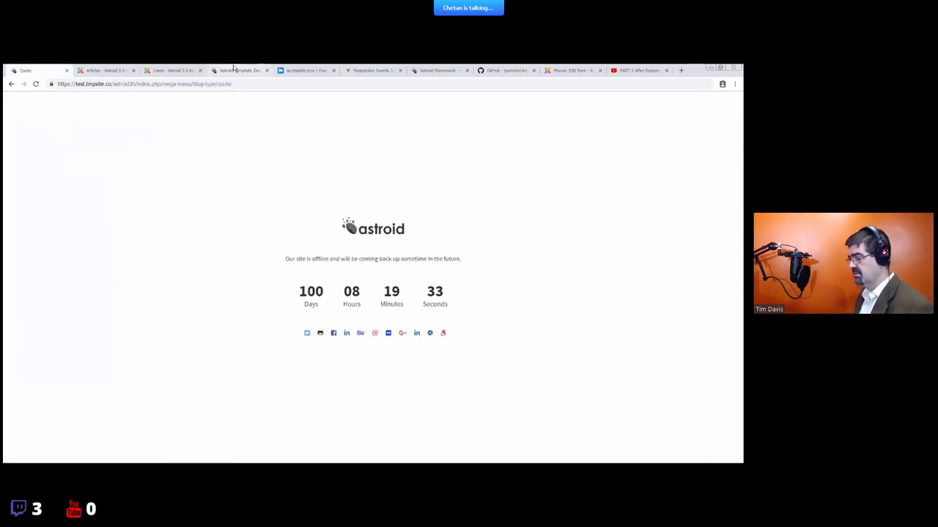
{"action": "left_click_drag", "start_coordinate": [276, 244], "coordinate": [443, 331]}
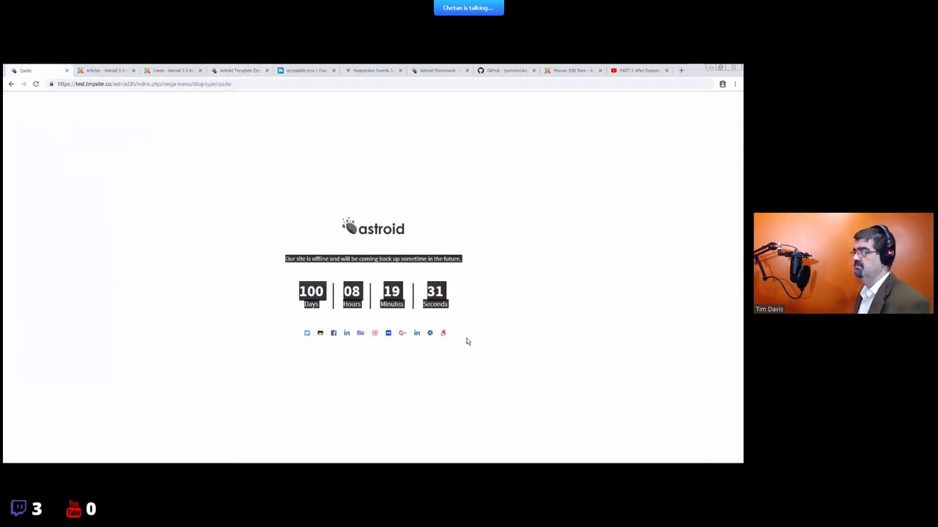
{"action": "left_click", "coordinate": [466, 342]}
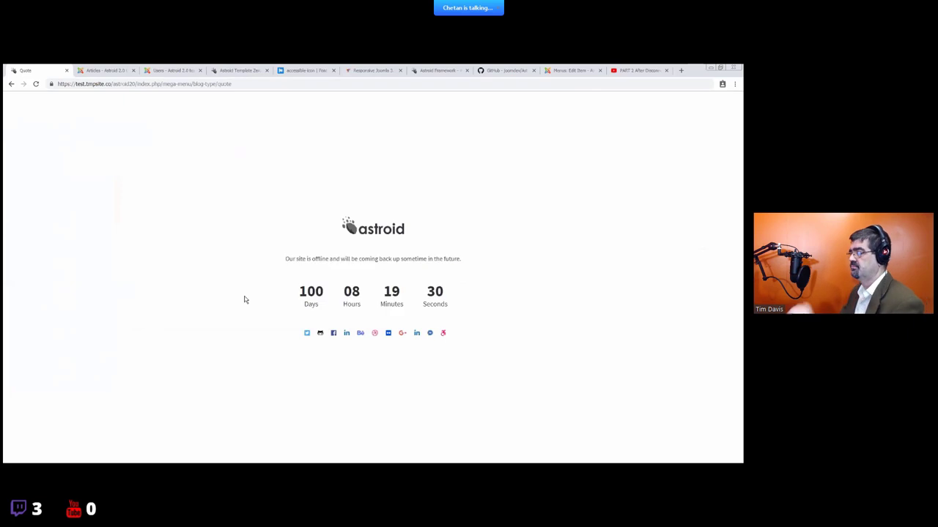
- Reload the template settings to discard the unsaved Countdown Date edit
{"action": "left_click", "coordinate": [238, 69]}
{"action": "scroll", "coordinate": [496, 329], "scroll_direction": "down", "scroll_amount": 3}
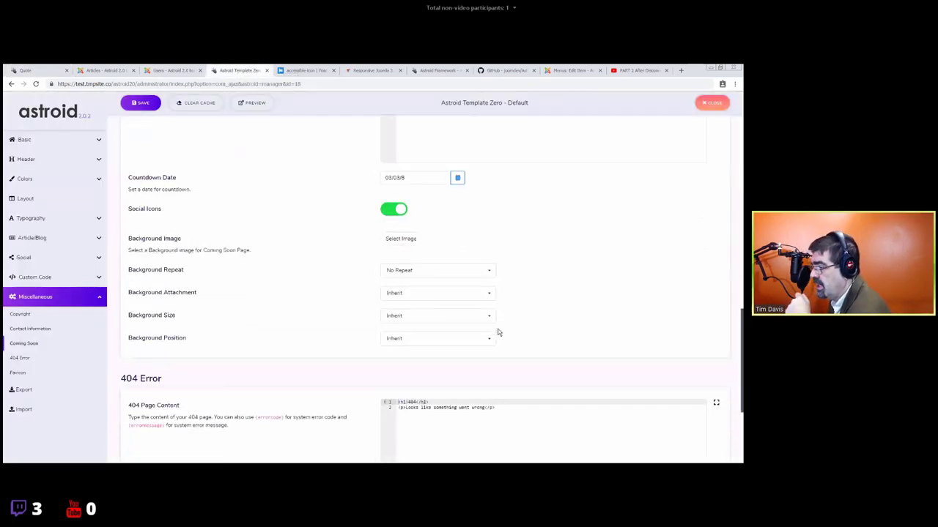
{"action": "scroll", "coordinate": [506, 315], "scroll_direction": "up", "scroll_amount": 1}
- Compare the Coming Soon logo, content, Countdown Date, Social Icons and background settings with the live Coming Soon page
{"action": "left_click", "coordinate": [26, 69]}
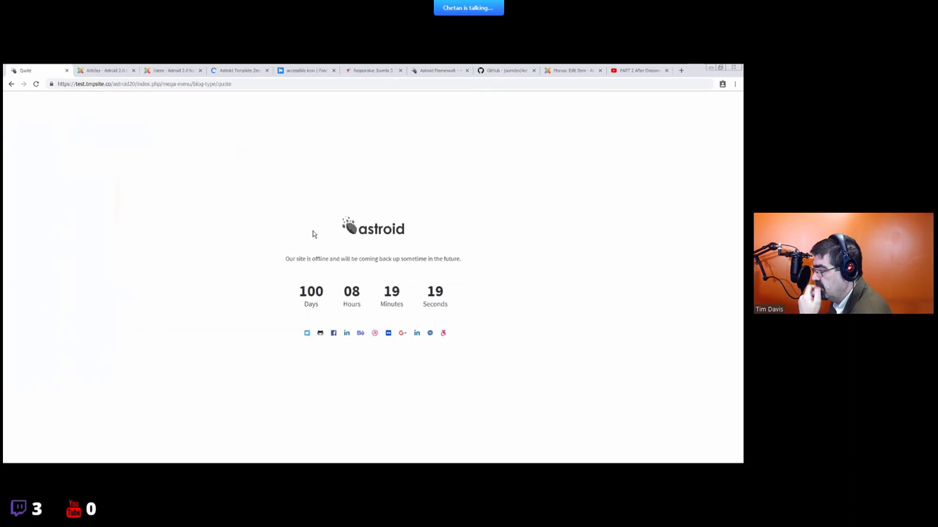
{"action": "left_click_drag", "start_coordinate": [295, 214], "coordinate": [483, 343]}
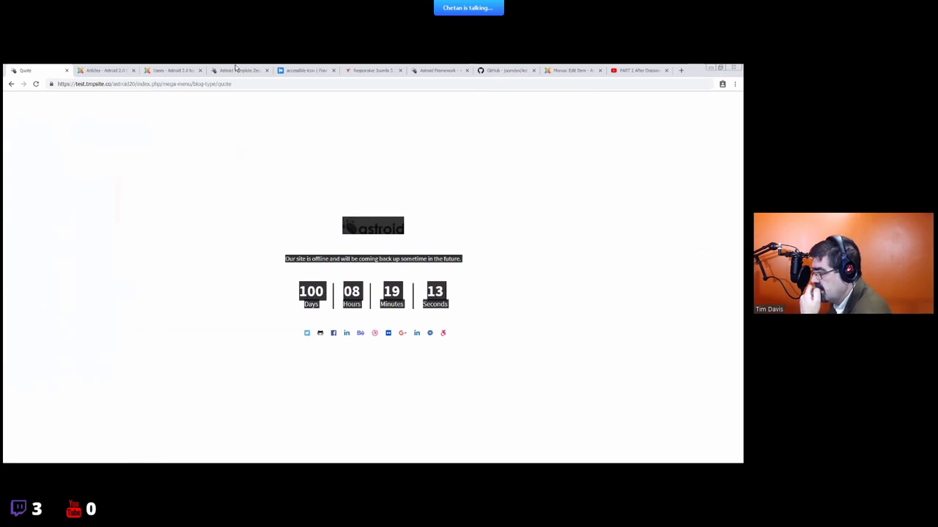
{"action": "left_click", "coordinate": [487, 274]}
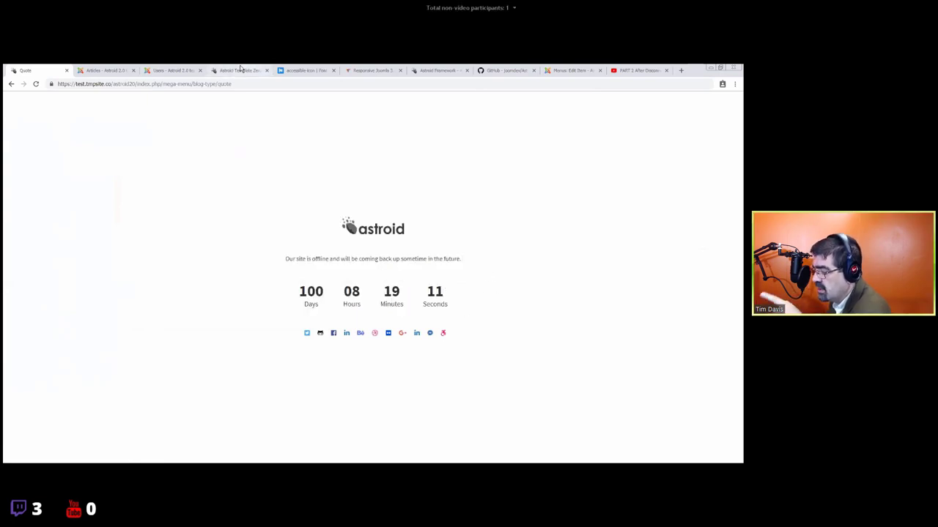
{"action": "left_click", "coordinate": [240, 70]}
{"action": "scroll", "coordinate": [441, 283], "scroll_direction": "down", "scroll_amount": 6}
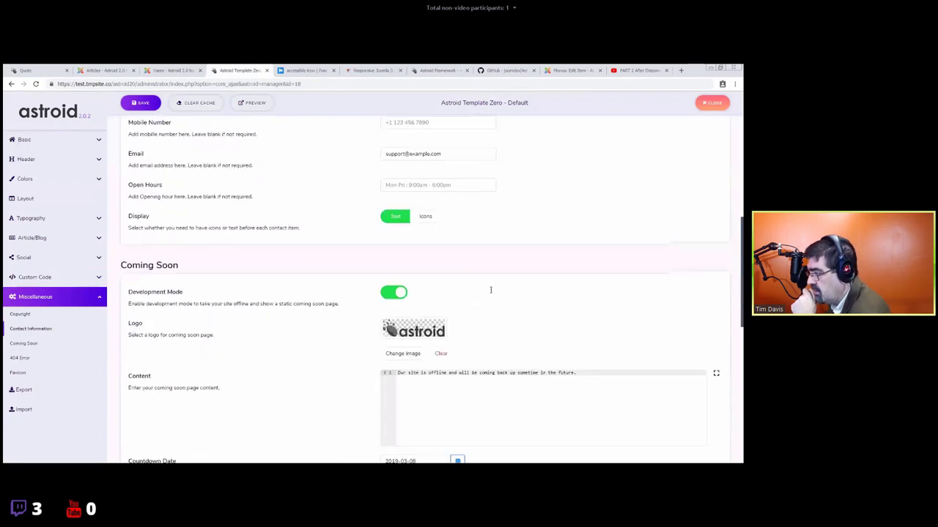
{"action": "scroll", "coordinate": [490, 290], "scroll_direction": "down", "scroll_amount": 2}
{"action": "scroll", "coordinate": [477, 331], "scroll_direction": "down", "scroll_amount": 1}
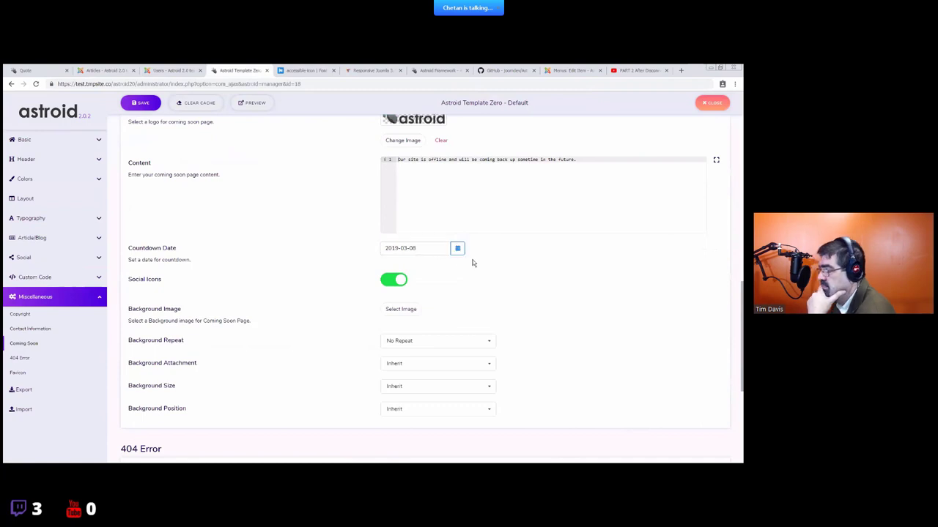
{"action": "left_click", "coordinate": [42, 70]}
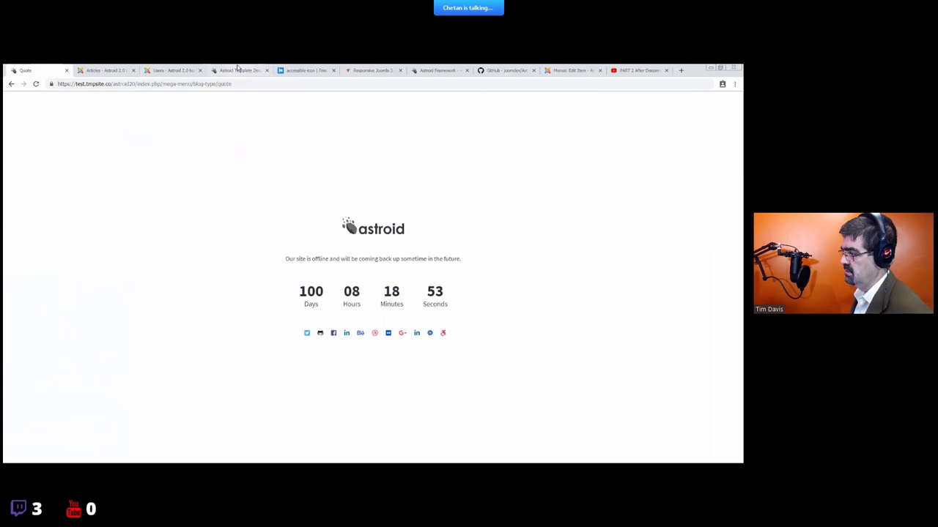
{"action": "left_click", "coordinate": [238, 70]}
{"action": "scroll", "coordinate": [488, 341], "scroll_direction": "down", "scroll_amount": 3}
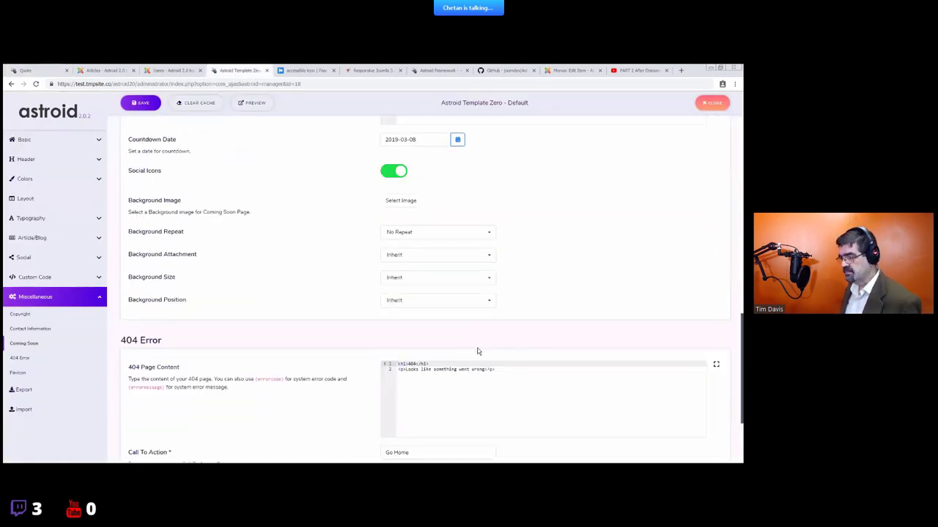
{"action": "key", "text": "ctrl+1"}
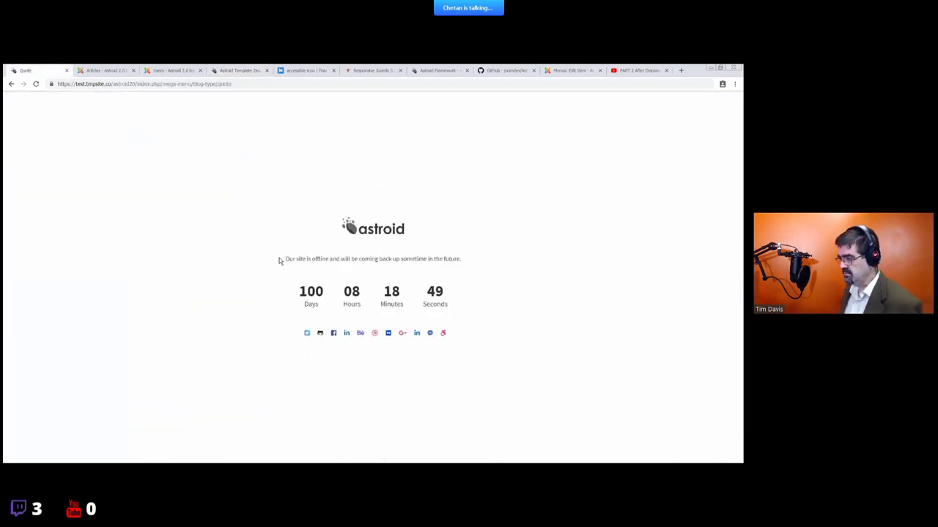
{"action": "left_click", "coordinate": [238, 70]}
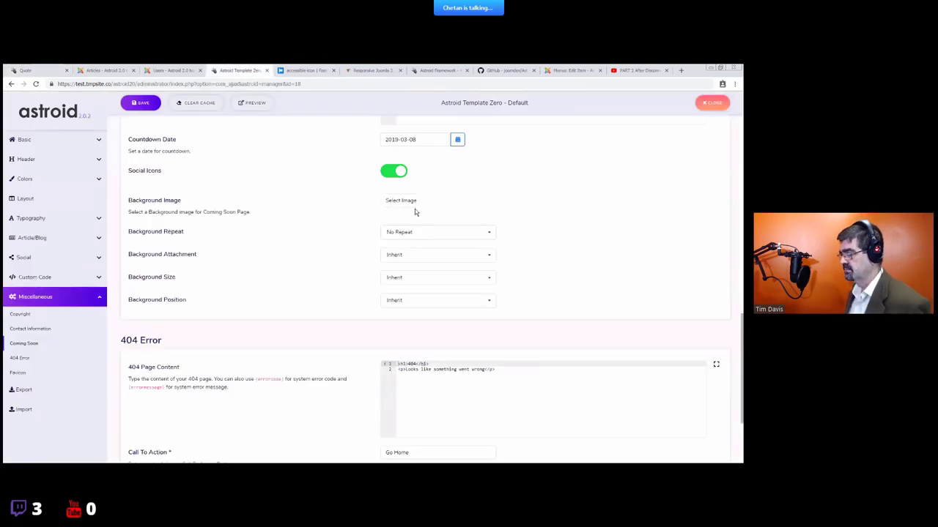
- Review the Coming Soon background options and the 404 Error and Favicon settings
{"action": "scroll", "coordinate": [494, 260], "scroll_direction": "down", "scroll_amount": 1}
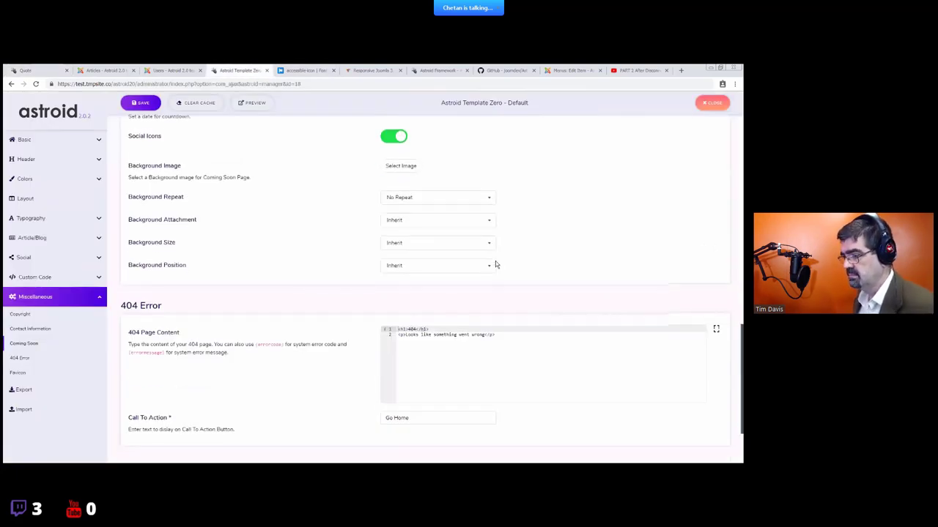
{"action": "scroll", "coordinate": [495, 264], "scroll_direction": "down", "scroll_amount": 3}
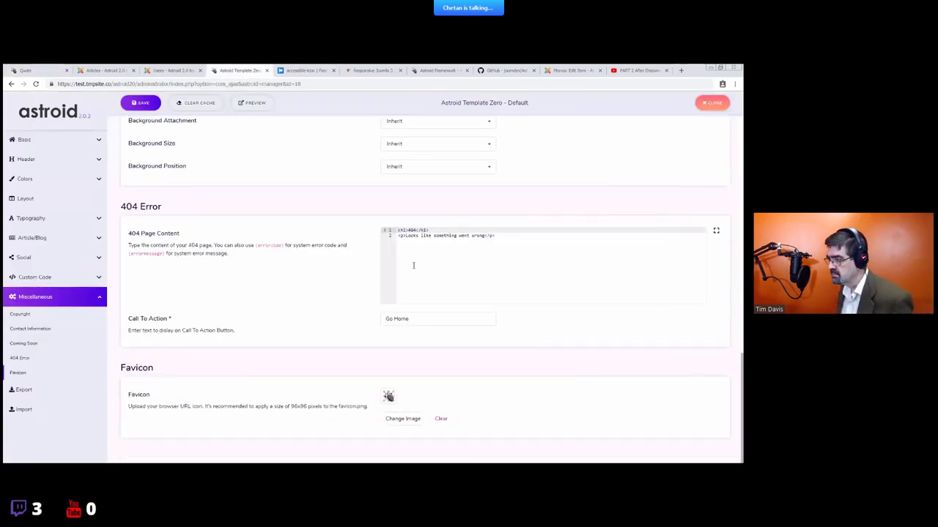
{"action": "scroll", "coordinate": [259, 184], "scroll_direction": "up", "scroll_amount": 10}
{"action": "scroll", "coordinate": [389, 289], "scroll_direction": "down", "scroll_amount": 9}
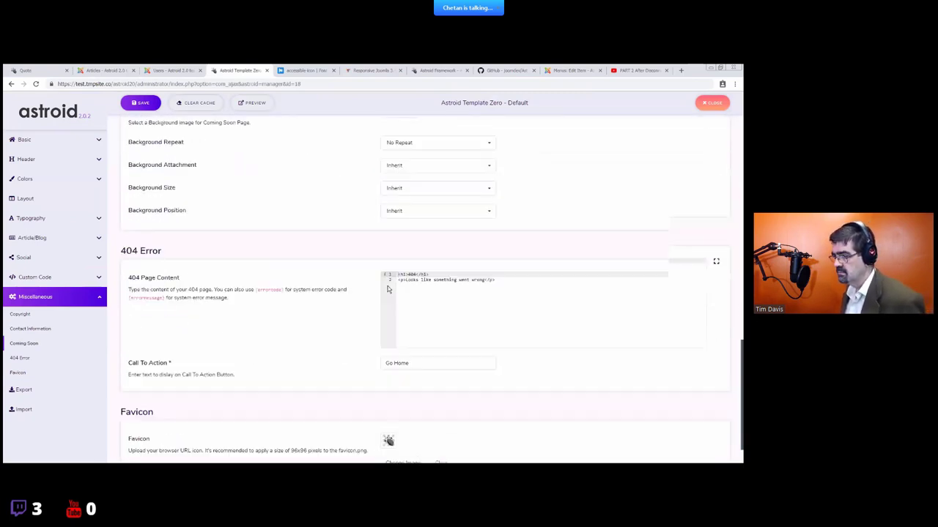
{"action": "scroll", "coordinate": [388, 290], "scroll_direction": "down", "scroll_amount": 1}
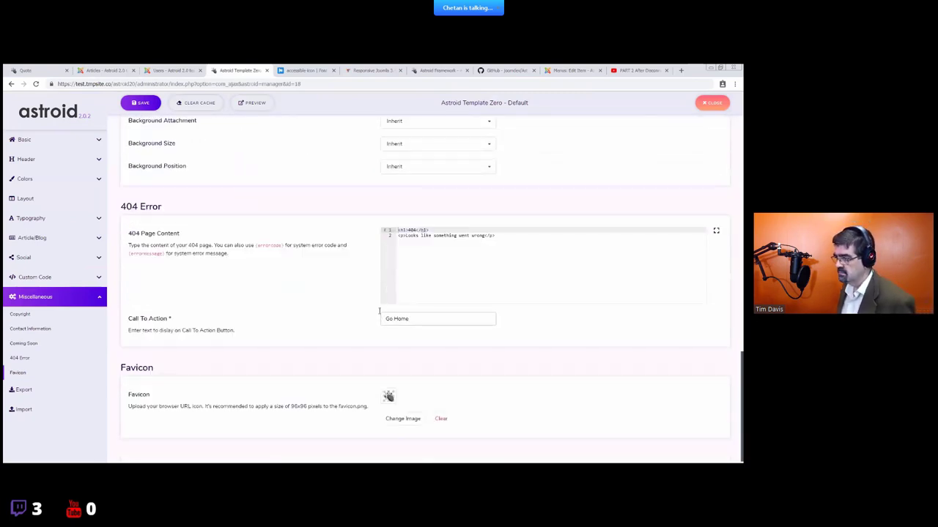
- Load a nonexistent page address on the live site and examine the 404 page's message and button
{"action": "left_click", "coordinate": [52, 69]}
{"action": "left_click", "coordinate": [280, 84]}
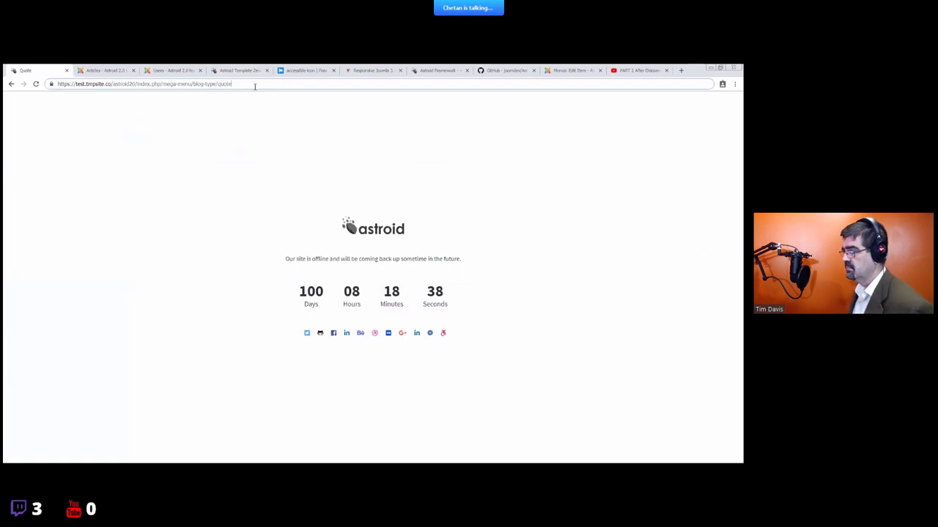
{"action": "key", "text": "BackSpace"}
{"action": "type", "text": "item"}
{"action": "key", "text": "Return"}
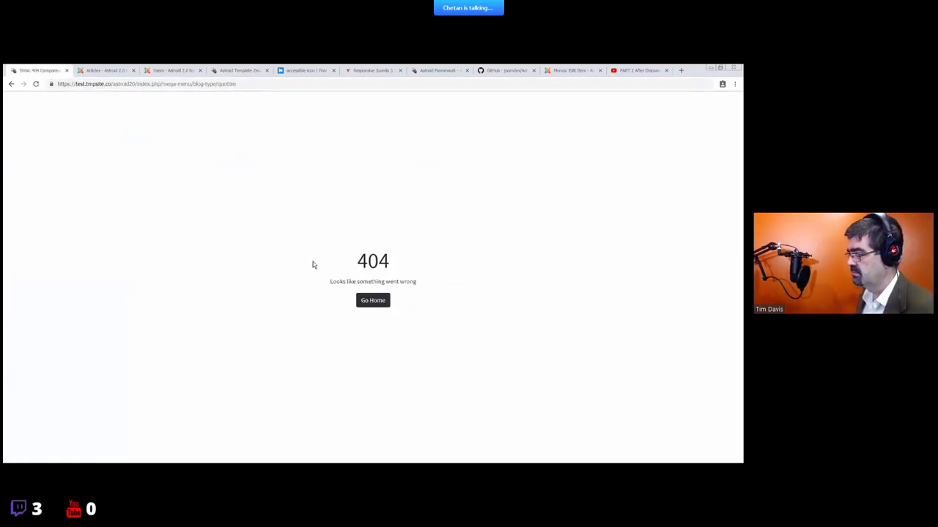
{"action": "left_click_drag", "start_coordinate": [313, 264], "coordinate": [452, 285]}
{"action": "left_click", "coordinate": [330, 251]}
{"action": "left_click_drag", "start_coordinate": [331, 251], "coordinate": [454, 300]}
{"action": "left_click", "coordinate": [455, 299]}
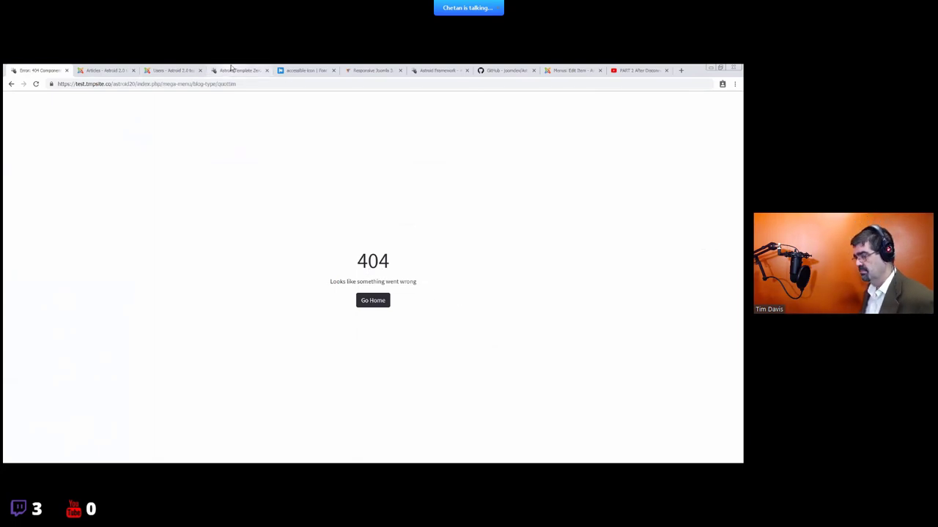
- Change the 404 message to "Looks like something went right.", set Call To Action to "Go to" plus the presenter's first name, and save
{"action": "left_click", "coordinate": [234, 71]}
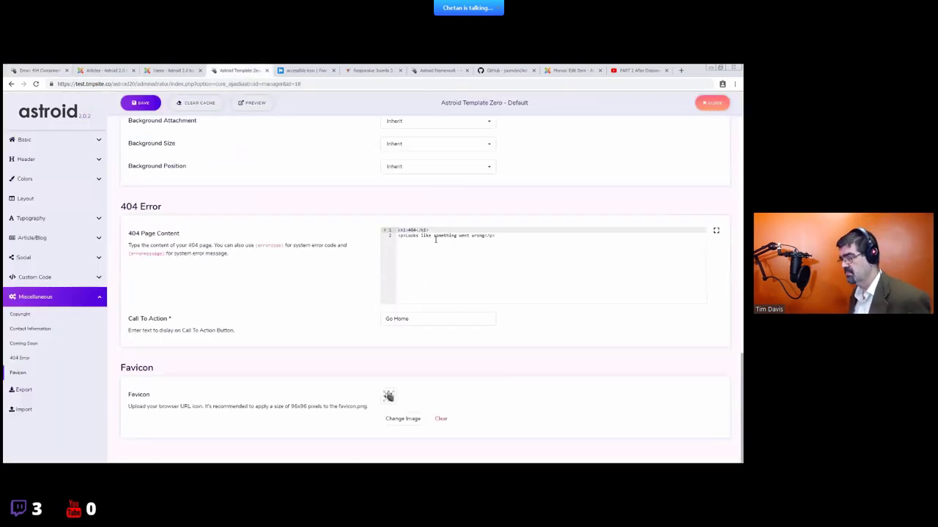
{"action": "left_click", "coordinate": [513, 244]}
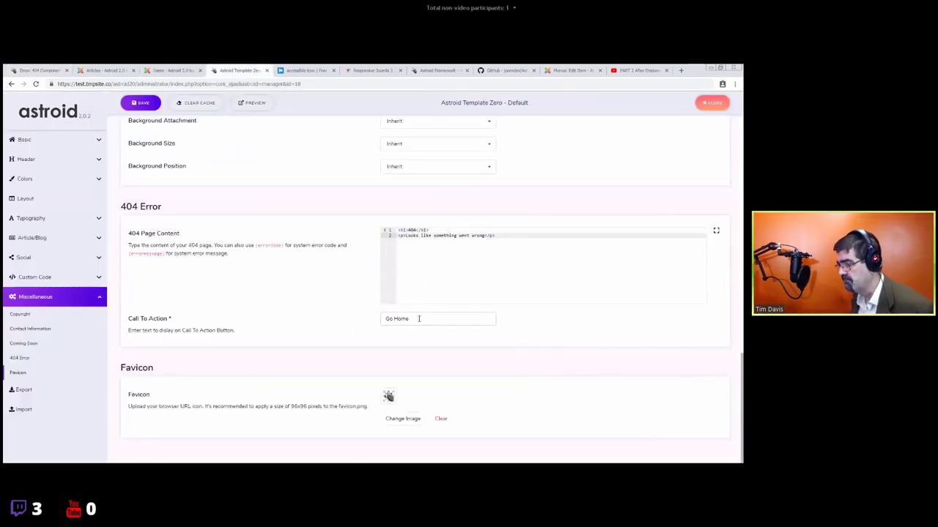
{"action": "left_click_drag", "start_coordinate": [419, 319], "coordinate": [394, 319]}
{"action": "type", "text": "to Ti"}
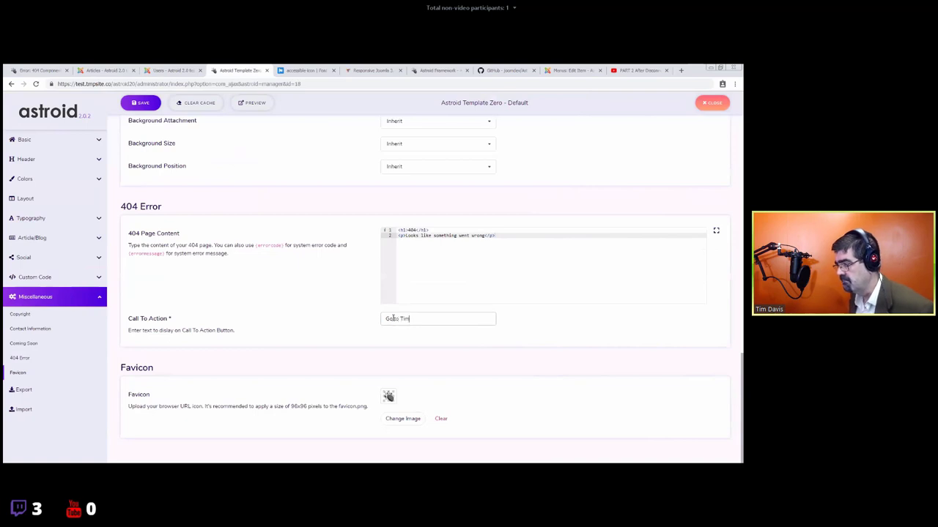
{"action": "double_click", "coordinate": [480, 235]}
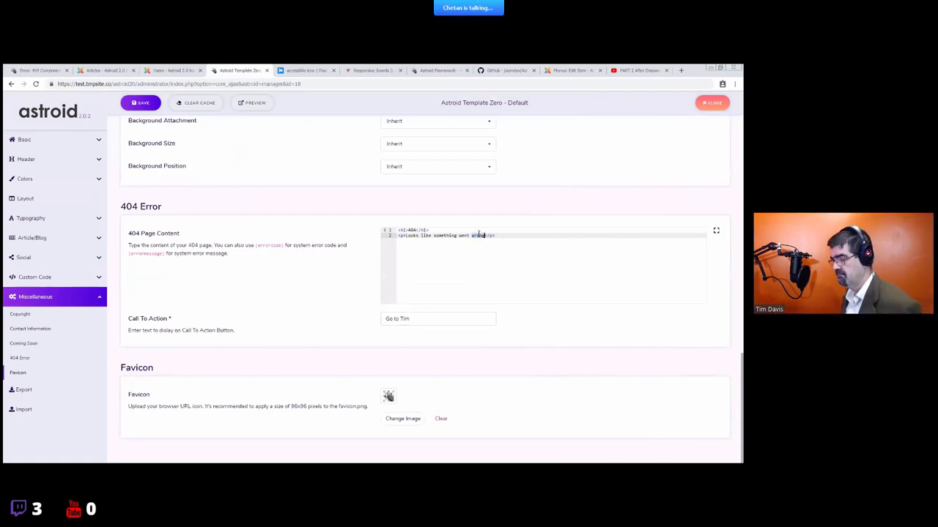
{"action": "type", "text": "right"}
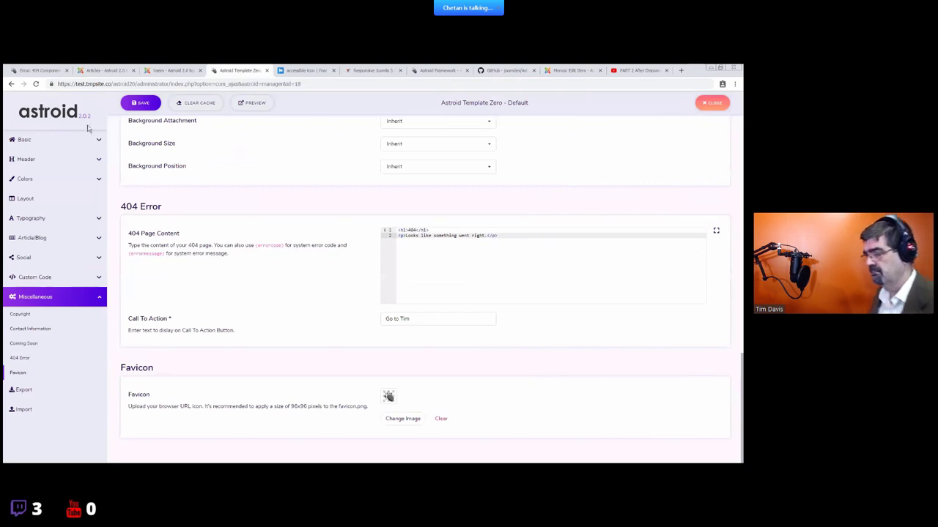
{"action": "left_click", "coordinate": [146, 104]}
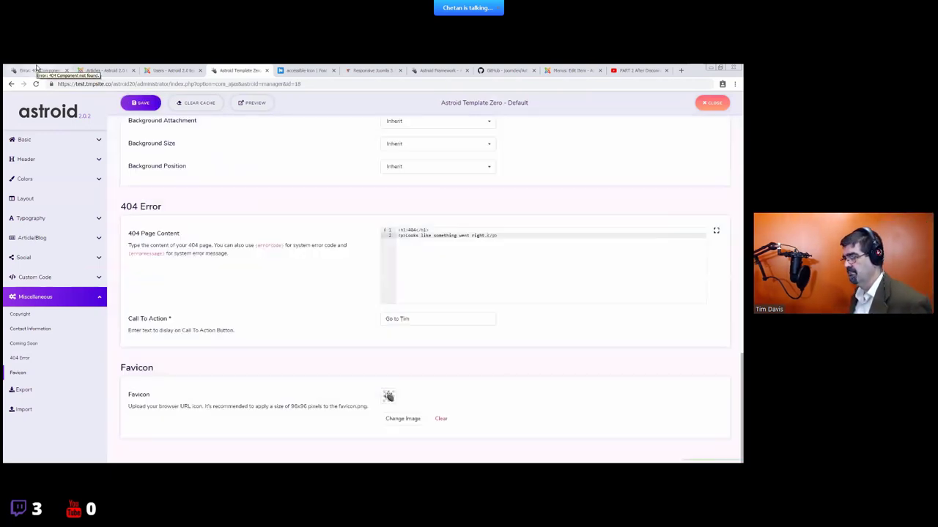
- Reload the live 404 page and compare its message and button text with the 404 Error settings
{"action": "left_click", "coordinate": [37, 70]}
{"action": "key", "text": "ctrl+l"}
{"action": "key", "text": "Return"}
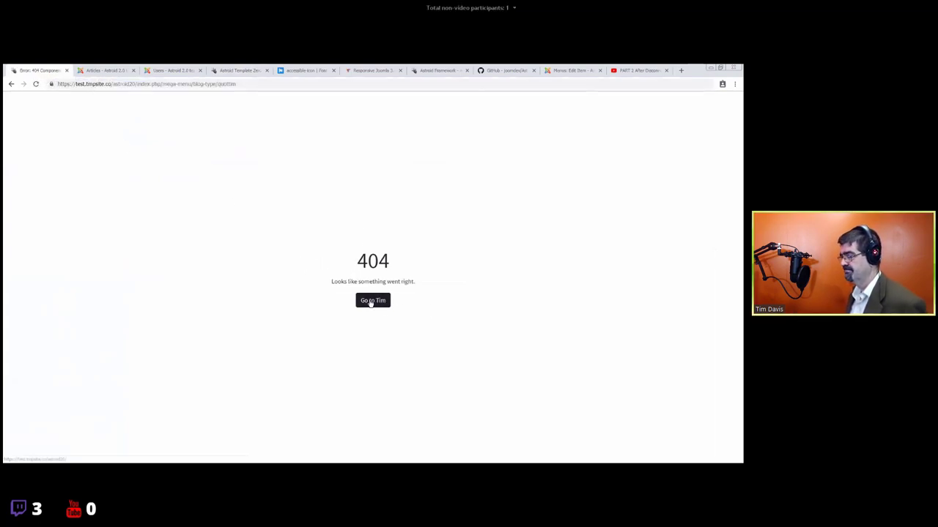
{"action": "left_click", "coordinate": [238, 70]}
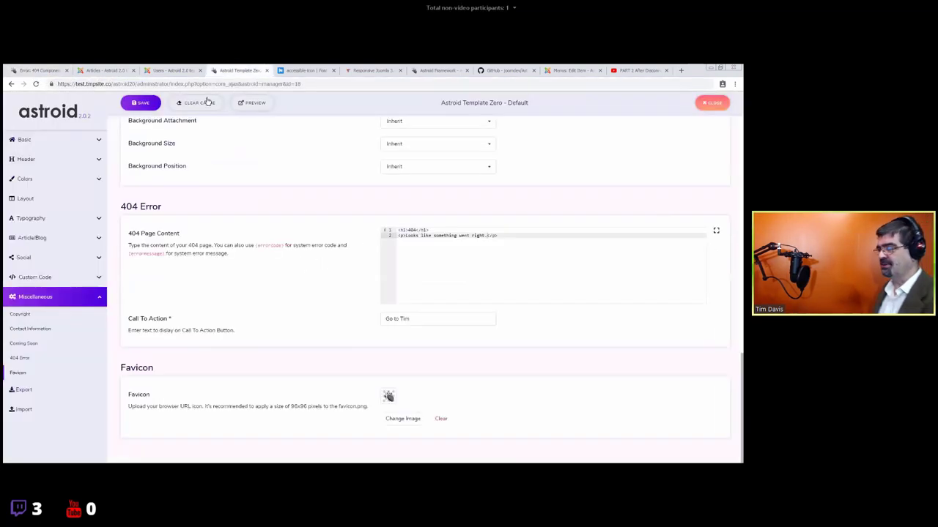
{"action": "left_click", "coordinate": [41, 71]}
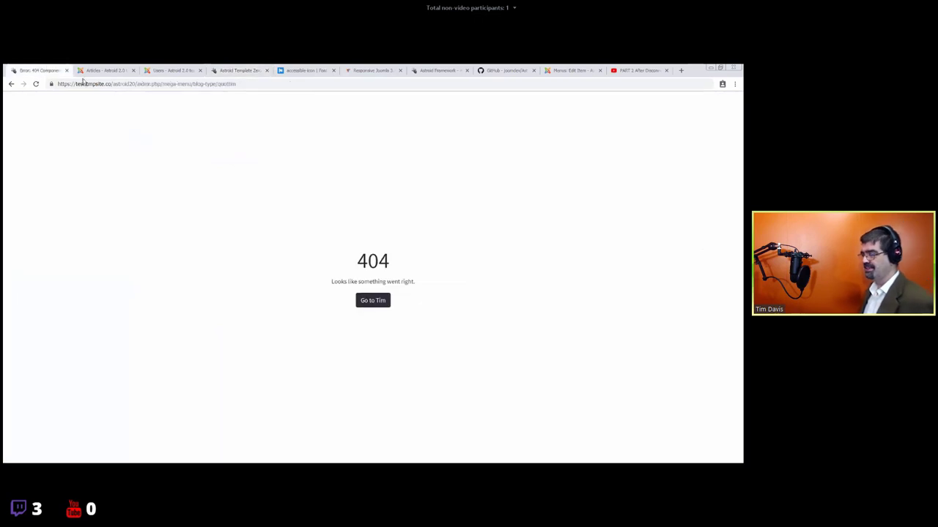
{"action": "left_click", "coordinate": [238, 70]}
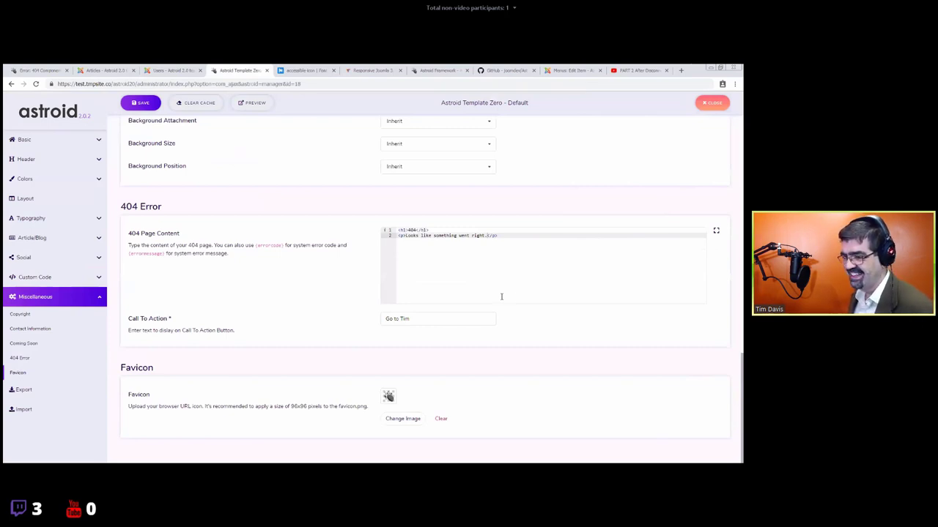
{"action": "left_click", "coordinate": [423, 318]}
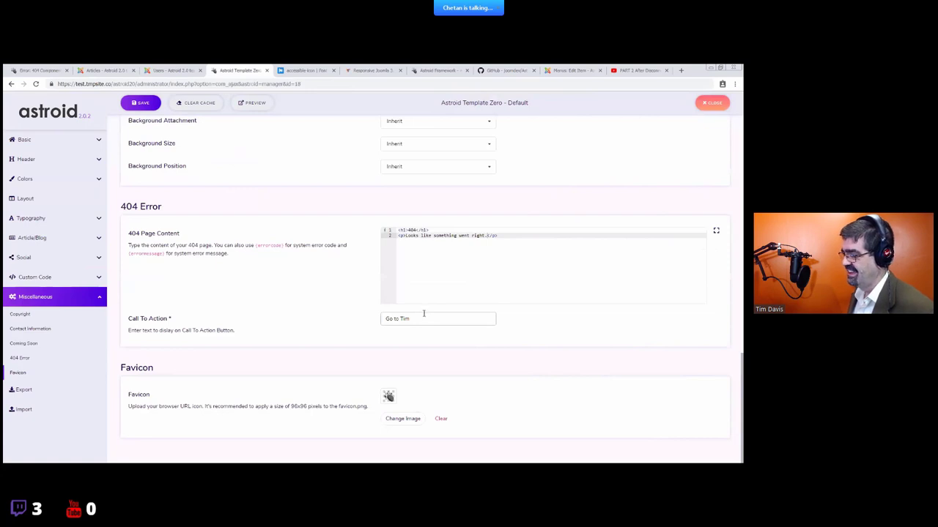
{"action": "left_click", "coordinate": [37, 70]}
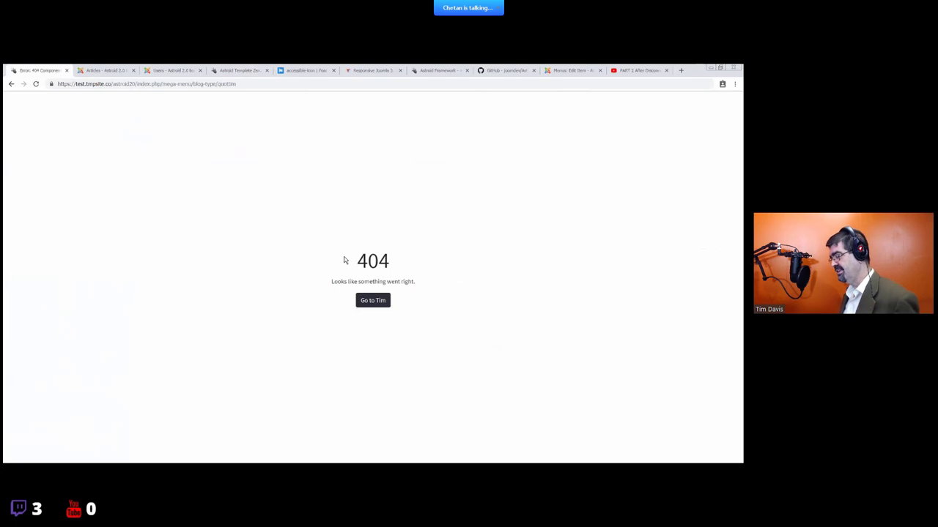
{"action": "left_click_drag", "start_coordinate": [357, 252], "coordinate": [421, 289]}
{"action": "left_click", "coordinate": [420, 289]}
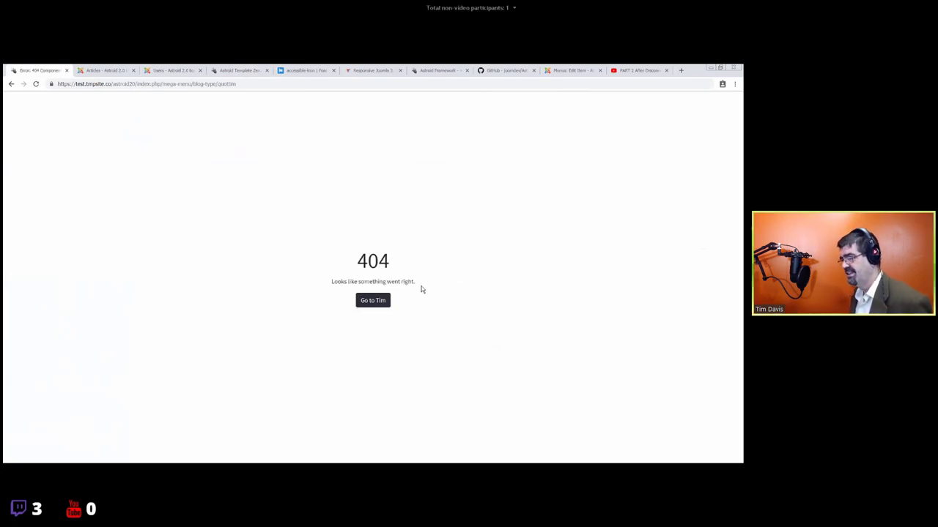
- Replace the favicon with user-avatar.png from the astroid_template_zero media folder and save the template
{"action": "left_click", "coordinate": [242, 71]}
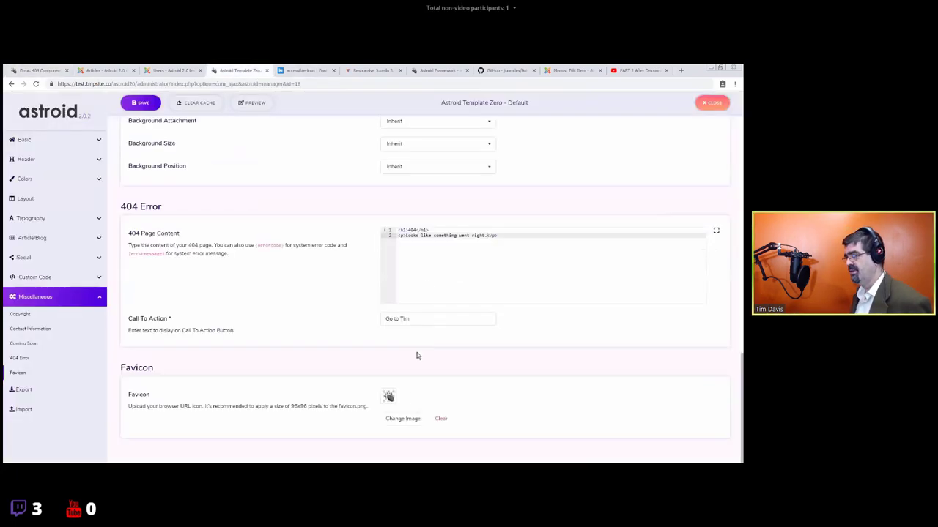
{"action": "left_click", "coordinate": [397, 419]}
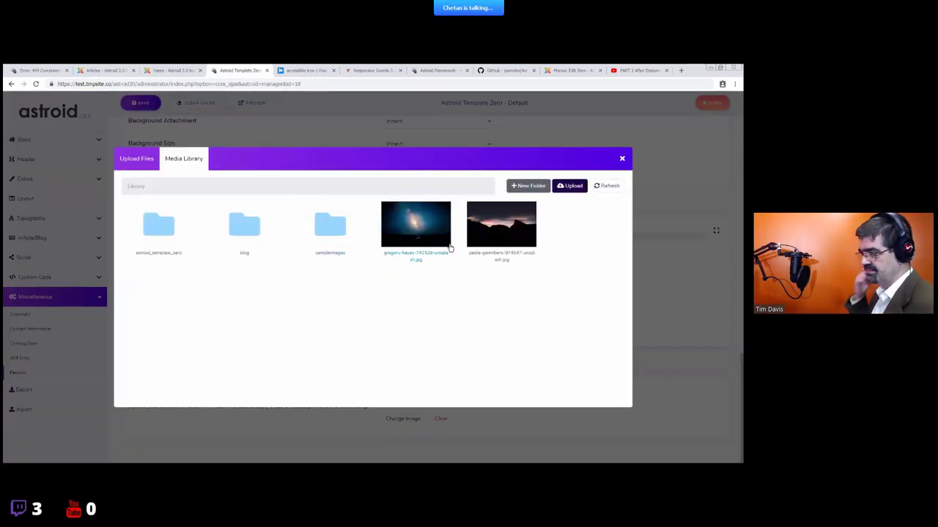
{"action": "left_click", "coordinate": [401, 241]}
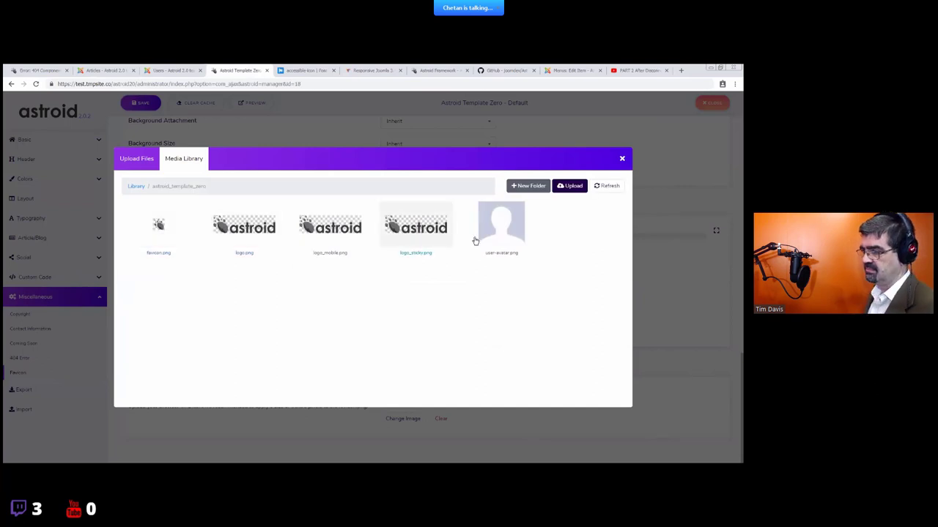
{"action": "left_click", "coordinate": [499, 227]}
{"action": "scroll", "coordinate": [432, 308], "scroll_direction": "down", "scroll_amount": 3}
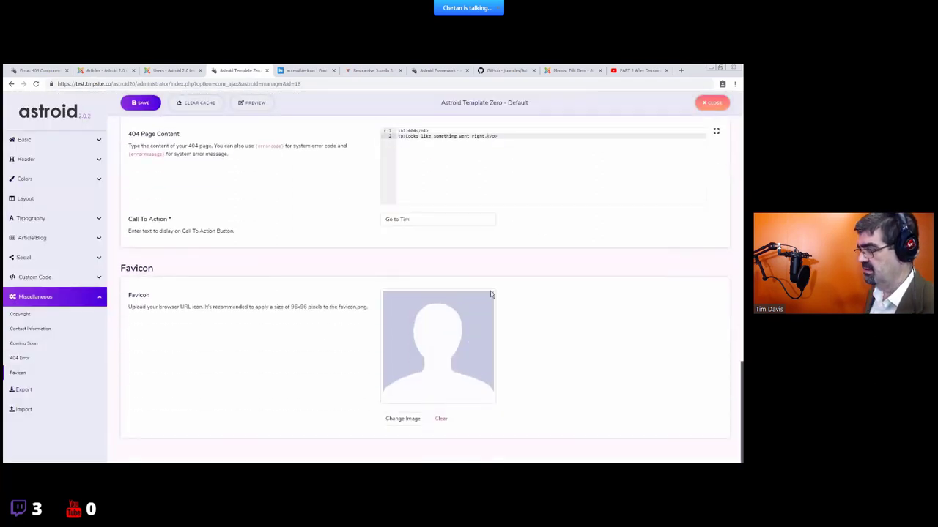
{"action": "left_click", "coordinate": [140, 102]}
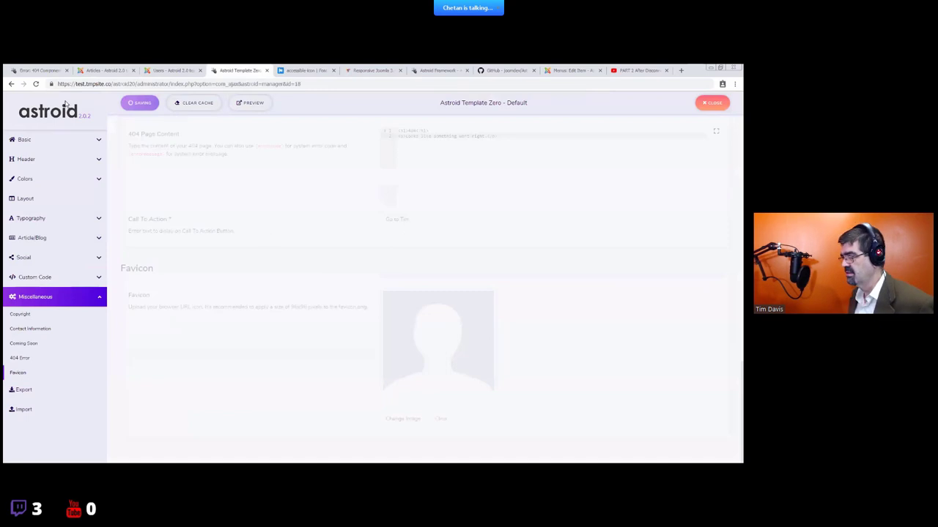
- Reload the live 404 page and return to the Quote page to check the browser favicon
{"action": "left_click", "coordinate": [34, 70]}
{"action": "left_click", "coordinate": [36, 83]}
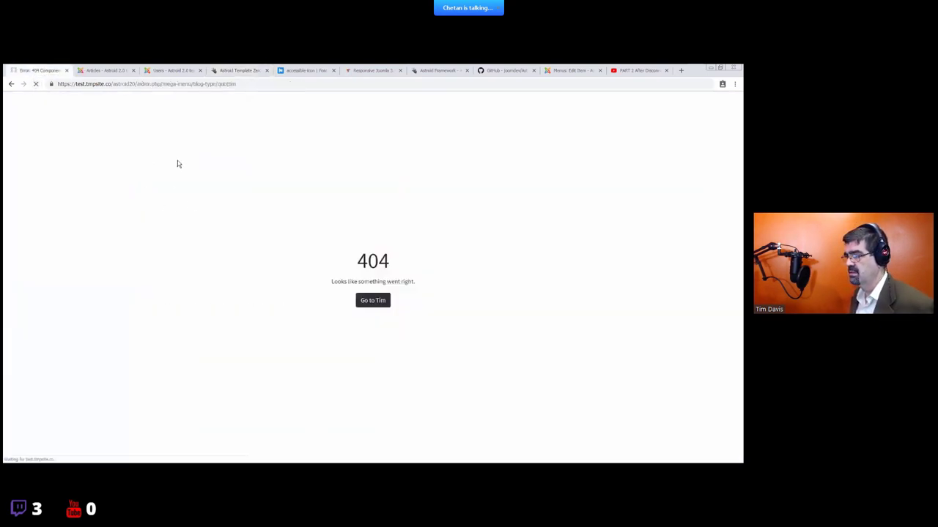
{"action": "left_click", "coordinate": [11, 84]}
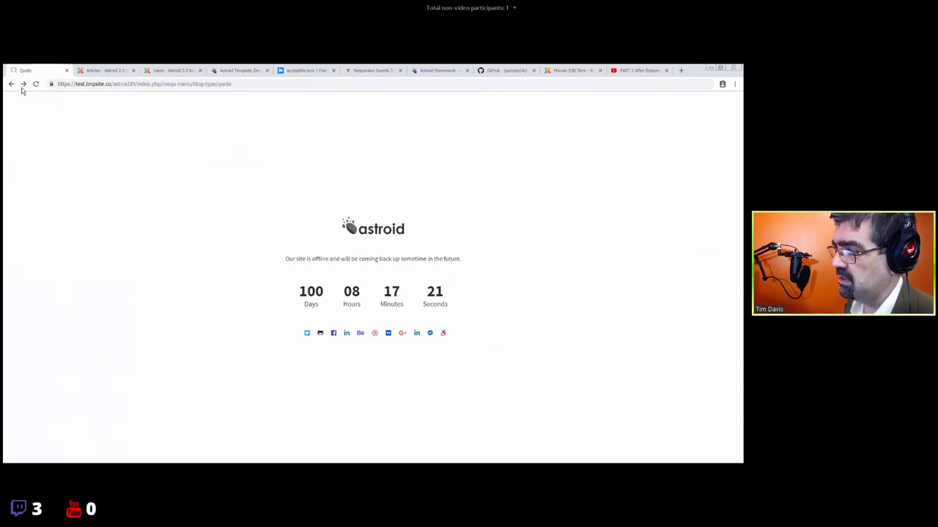
- Turn off Development Mode for the Coming Soon page and save the template settings
{"action": "left_click", "coordinate": [256, 71]}
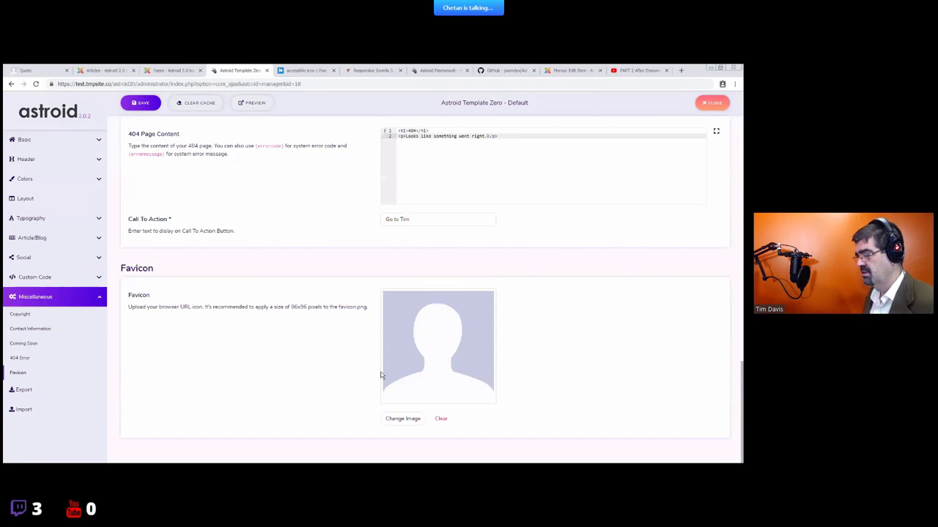
{"action": "scroll", "coordinate": [481, 304], "scroll_direction": "up", "scroll_amount": 2}
{"action": "scroll", "coordinate": [481, 300], "scroll_direction": "up", "scroll_amount": 5}
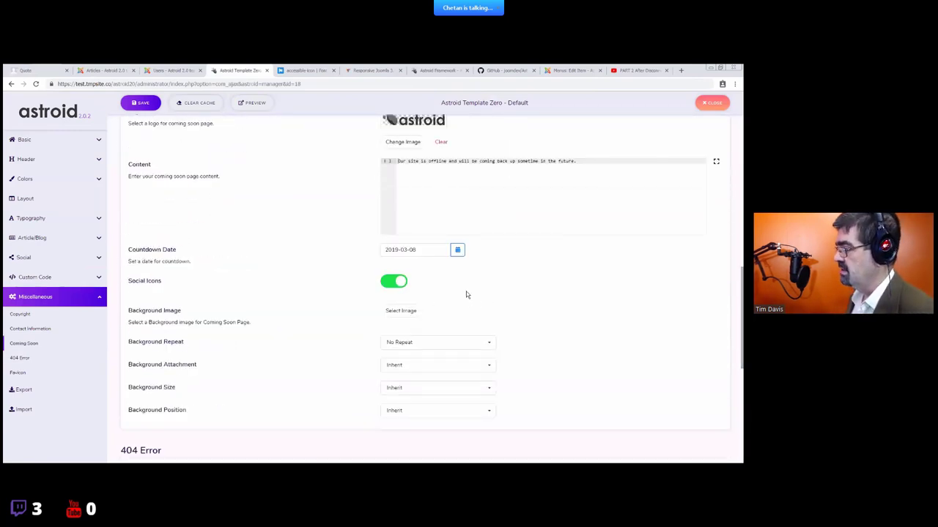
{"action": "scroll", "coordinate": [466, 291], "scroll_direction": "up", "scroll_amount": 3}
{"action": "left_click", "coordinate": [393, 272]}
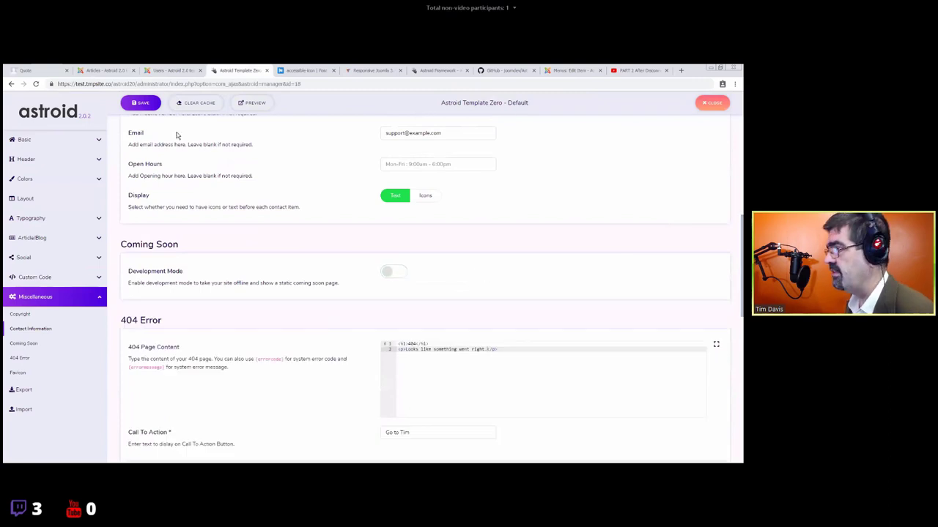
{"action": "left_click", "coordinate": [25, 70]}
{"action": "left_click", "coordinate": [239, 71]}
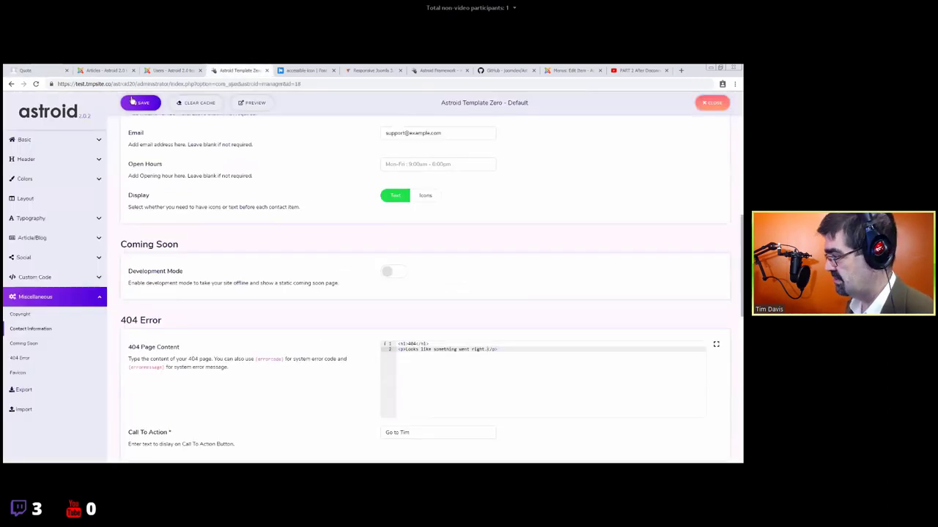
{"action": "key", "text": "ctrl+s"}
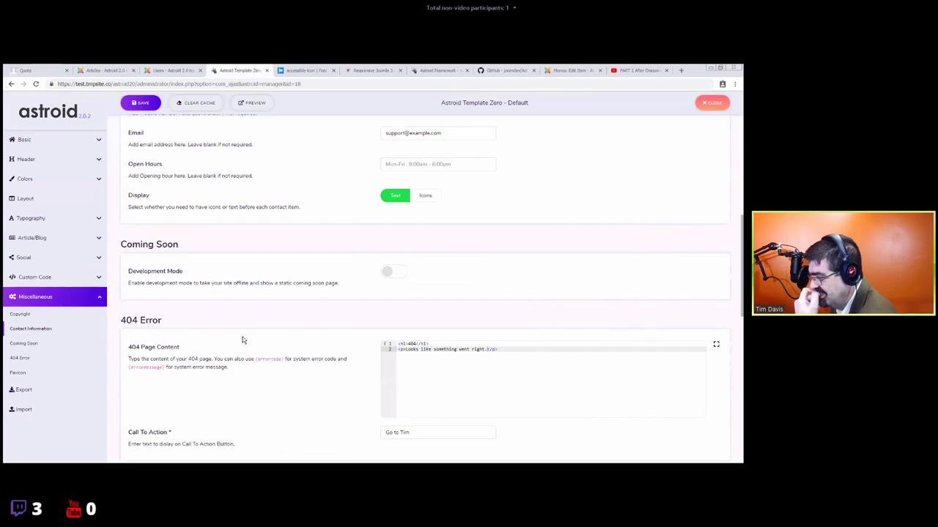
- Examine the Favicon section and its recommended image size
{"action": "scroll", "coordinate": [271, 320], "scroll_direction": "down", "scroll_amount": 1}
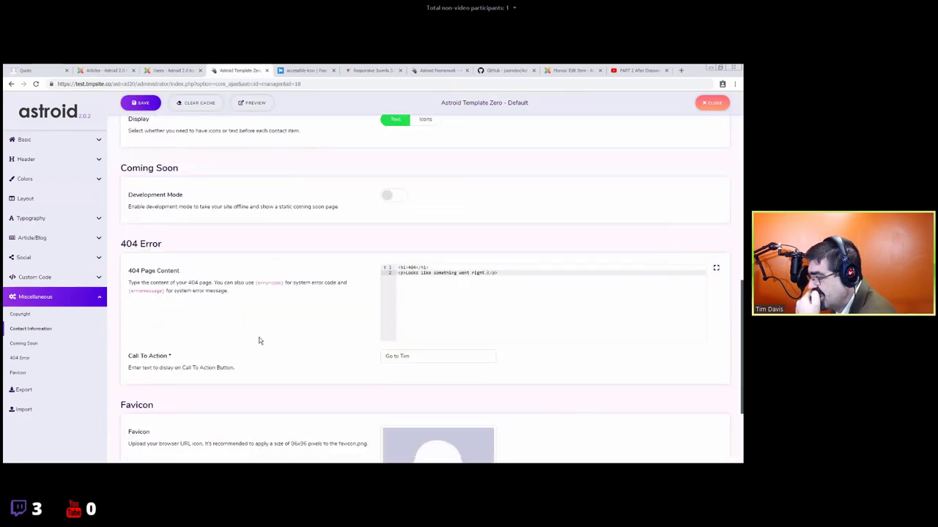
{"action": "scroll", "coordinate": [258, 341], "scroll_direction": "down", "scroll_amount": 2}
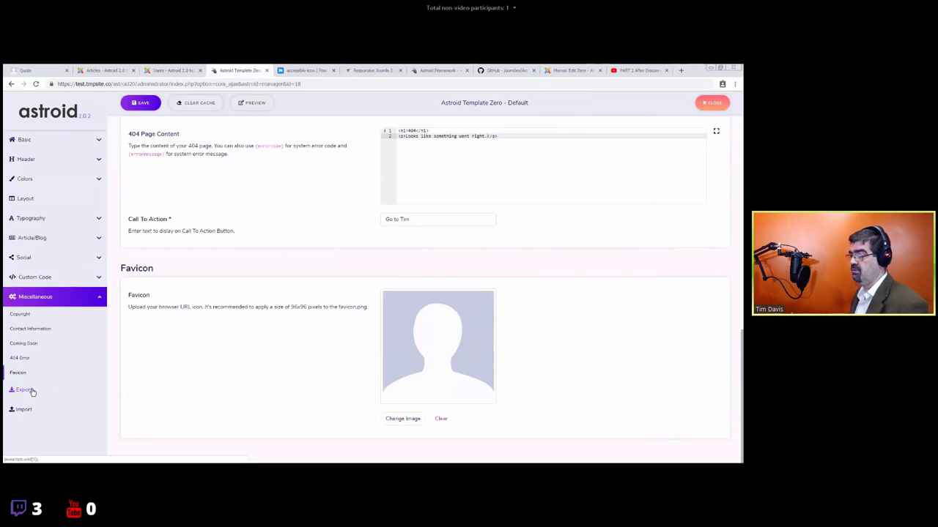
{"action": "mouse_move", "coordinate": [368, 309]}
{"action": "left_mouse_down"}
{"action": "mouse_move", "coordinate": [205, 308]}
{"action": "mouse_move", "coordinate": [126, 295]}
{"action": "mouse_move", "coordinate": [366, 313]}
{"action": "left_mouse_up"}
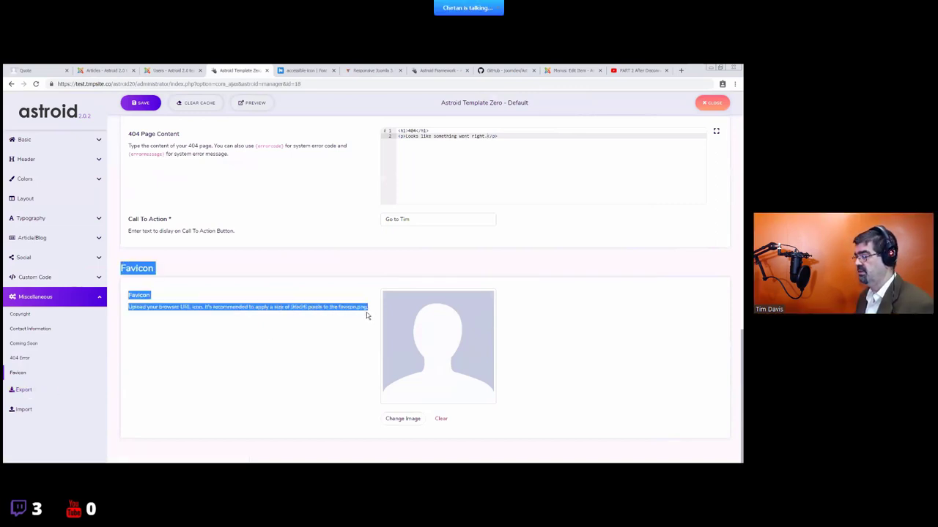
- Export the Astroid template settings to a file and open the Basic section's Preloader settings
{"action": "left_click", "coordinate": [367, 312]}
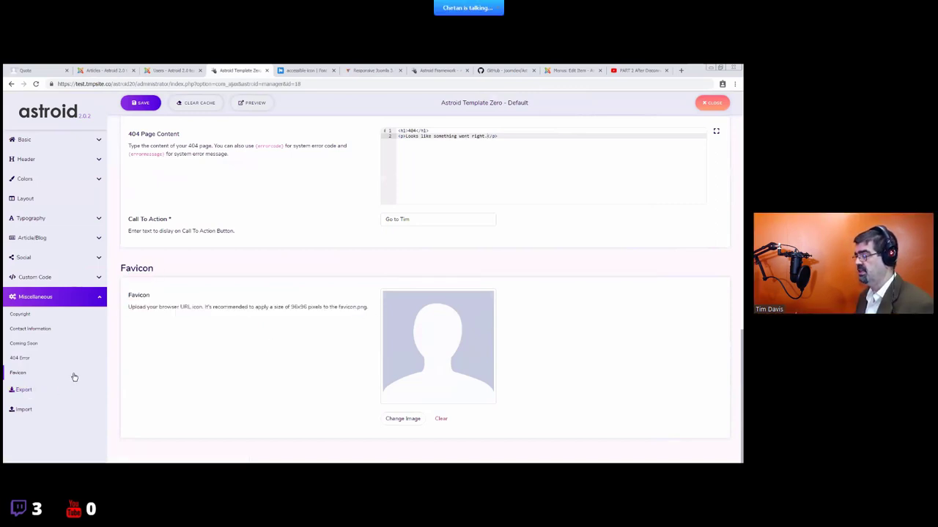
{"action": "left_click", "coordinate": [32, 394]}
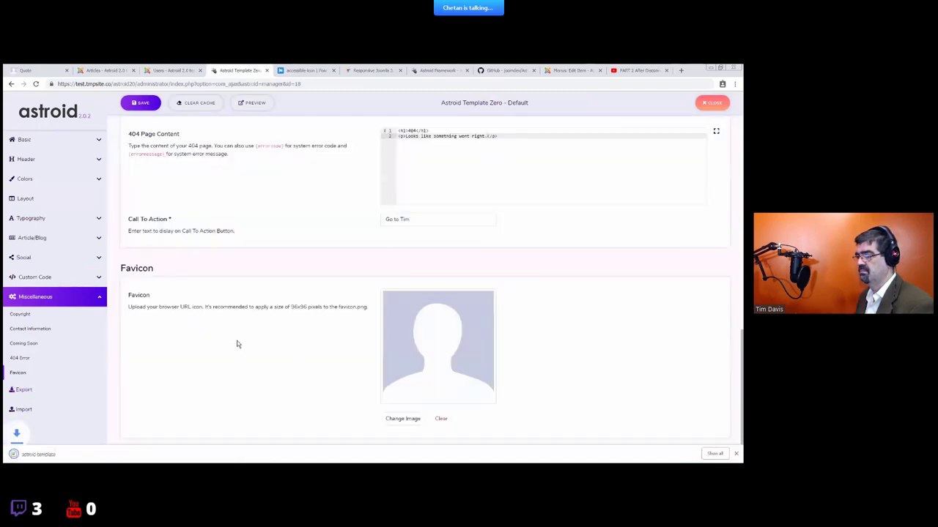
{"action": "left_click", "coordinate": [59, 454]}
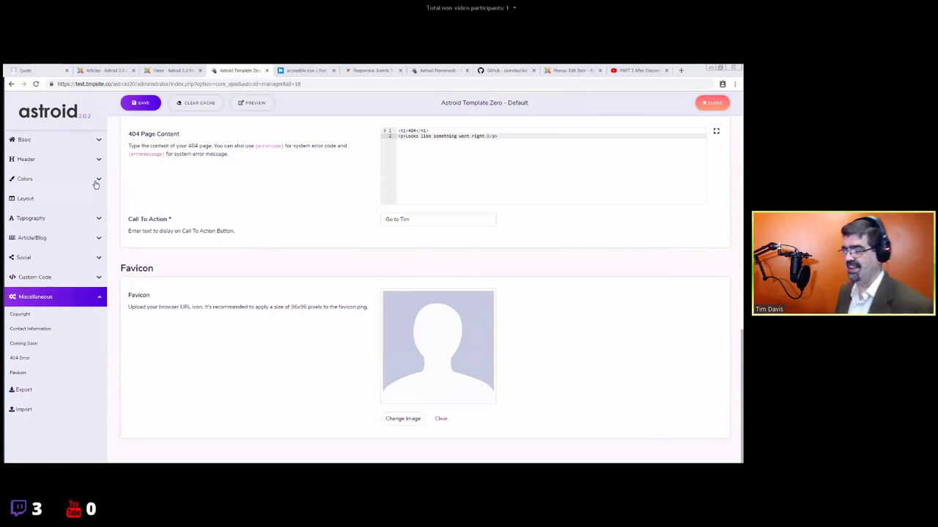
{"action": "left_click", "coordinate": [45, 140]}
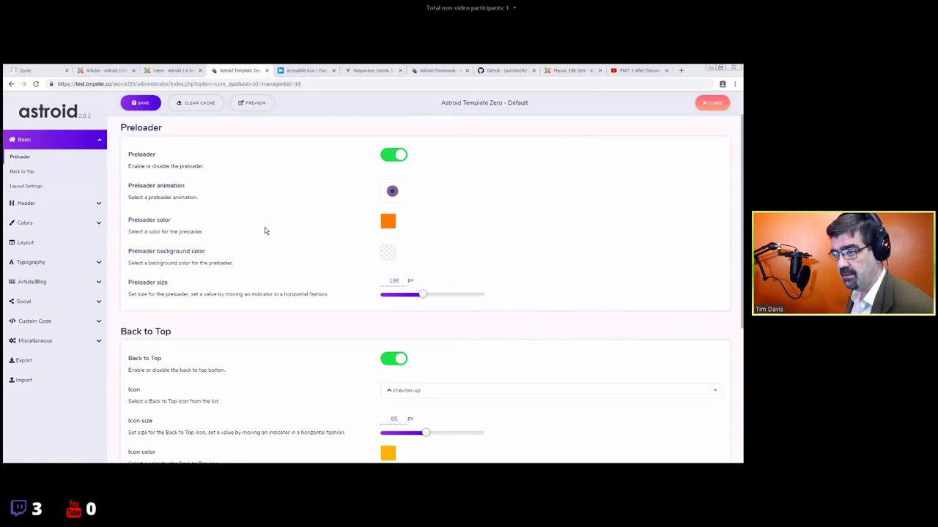
- Bring up the JoomDev website in a separate browser window and position it over the meeting screen
{"action": "key", "text": "ctrl+n"}
{"action": "left_click_drag", "start_coordinate": [76, 69], "coordinate": [319, 58]}
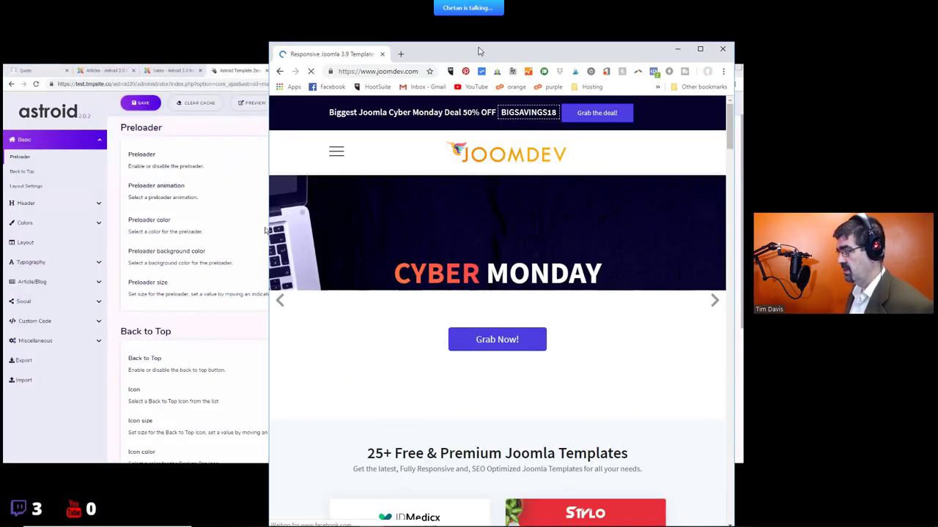
{"action": "left_click_drag", "start_coordinate": [479, 52], "coordinate": [478, 41]}
{"action": "left_click", "coordinate": [265, 230]}
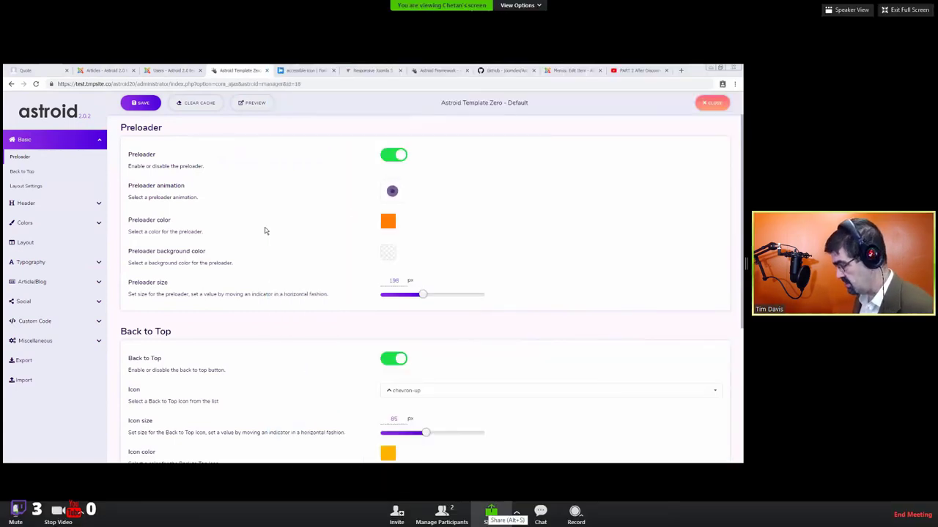
- Replace the current Zoom screen share with the JoomDev browser window and maximize that window
{"action": "left_click", "coordinate": [491, 513]}
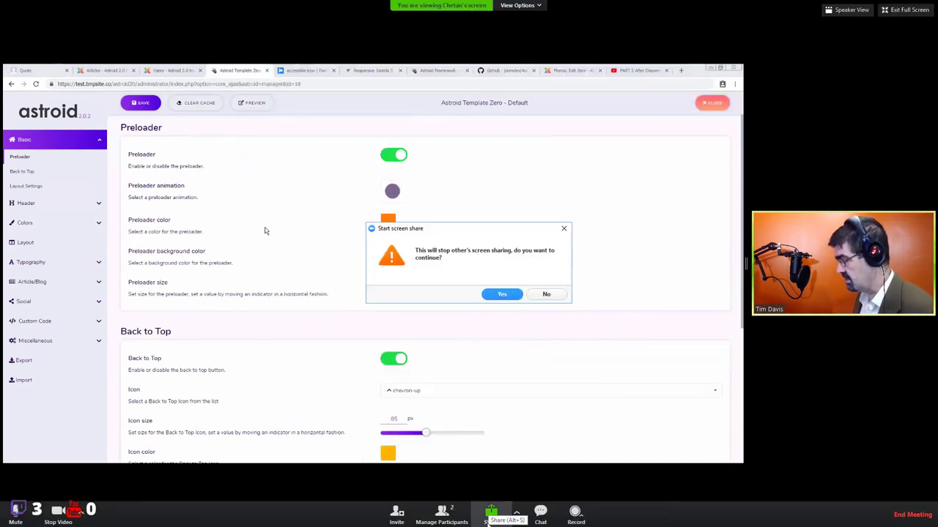
{"action": "left_click", "coordinate": [497, 296]}
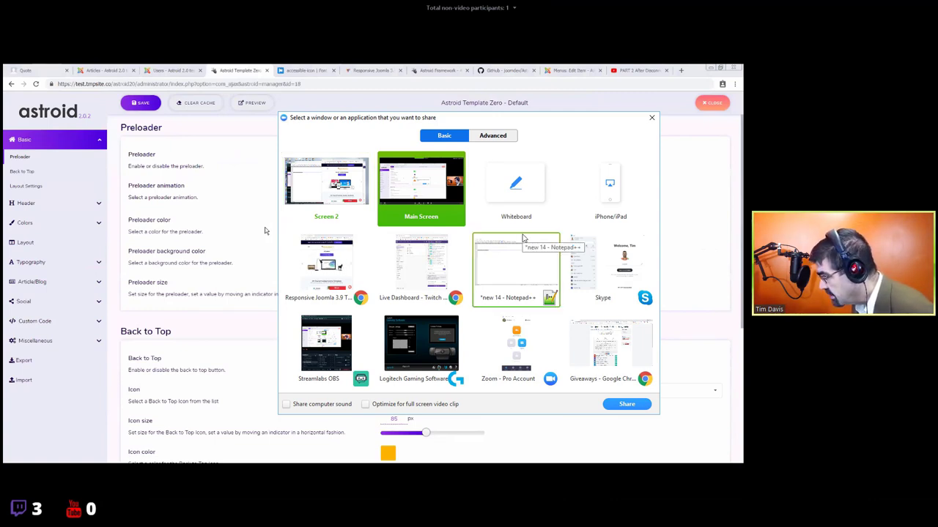
{"action": "left_click", "coordinate": [326, 266]}
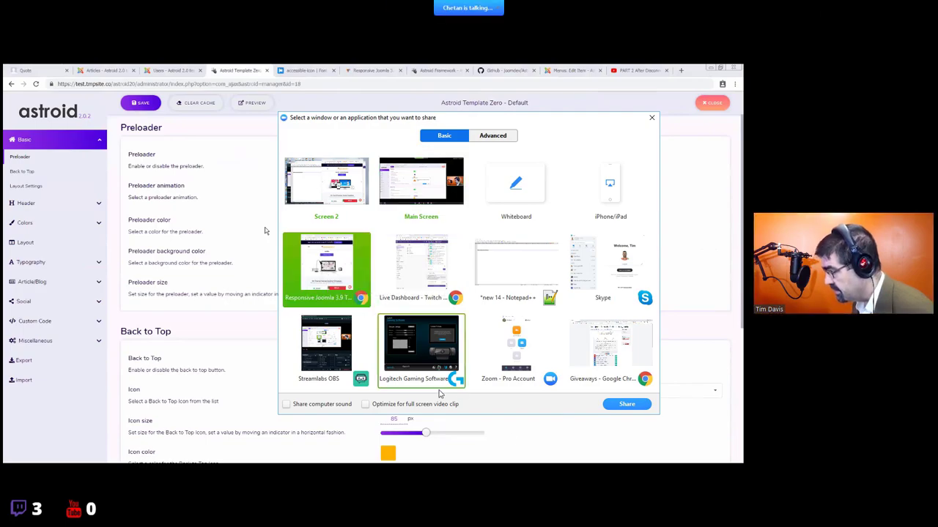
{"action": "left_click", "coordinate": [619, 404]}
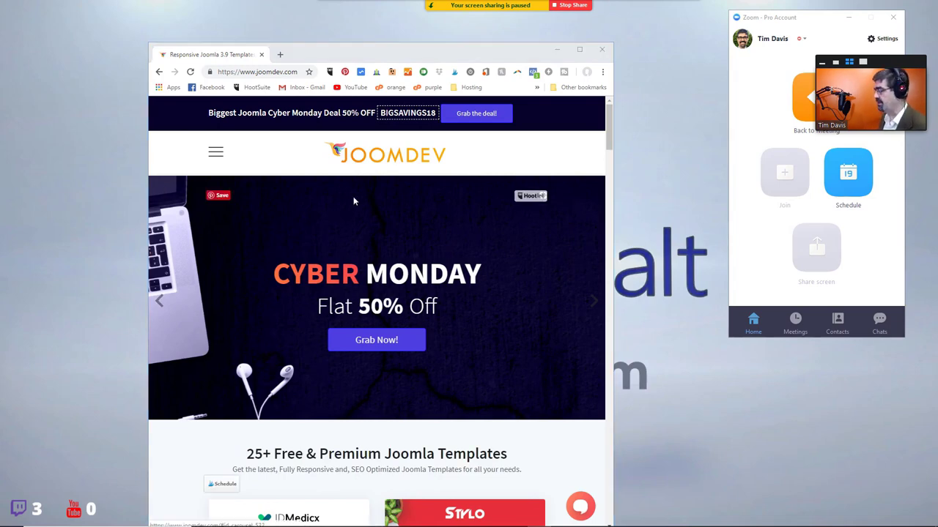
{"action": "left_click", "coordinate": [579, 50]}
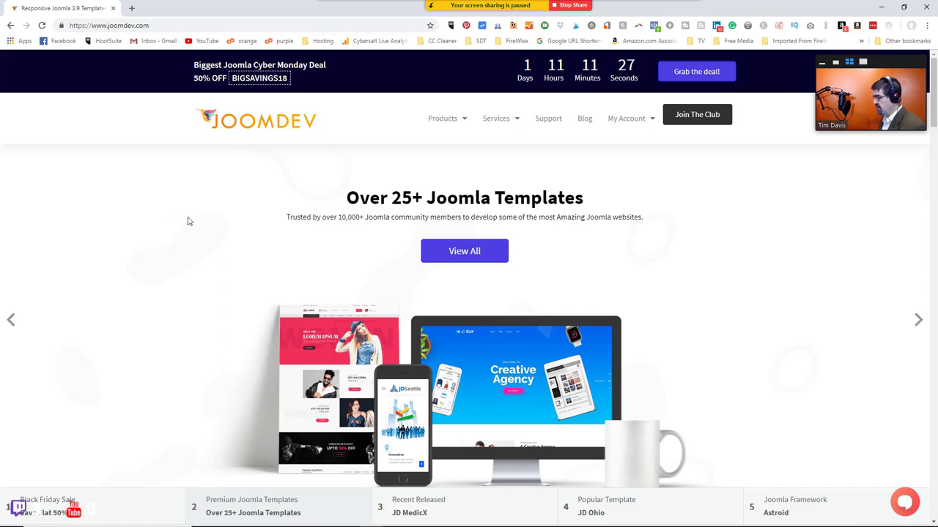
- Look over the JoomDev home page and open the Templates product listing
{"action": "scroll", "coordinate": [187, 221], "scroll_direction": "down", "scroll_amount": 2}
{"action": "scroll", "coordinate": [187, 221], "scroll_direction": "down", "scroll_amount": 1}
{"action": "scroll", "coordinate": [188, 221], "scroll_direction": "down", "scroll_amount": 3}
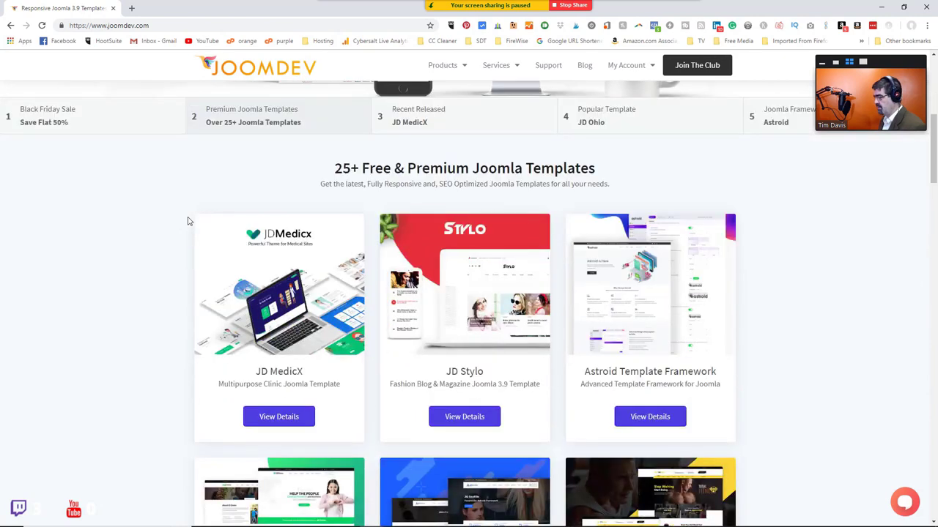
{"action": "scroll", "coordinate": [188, 221], "scroll_direction": "up", "scroll_amount": 5}
{"action": "mouse_move", "coordinate": [469, 76]}
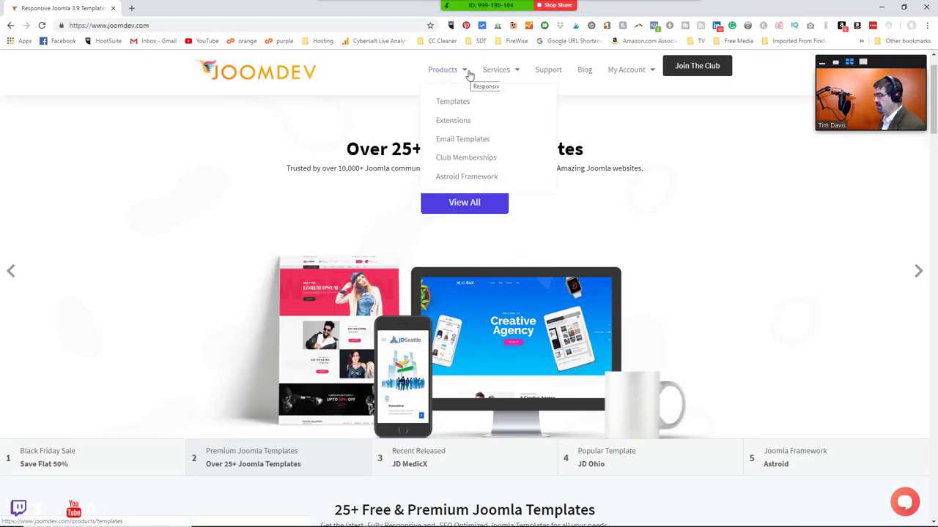
{"action": "left_click", "coordinate": [461, 105]}
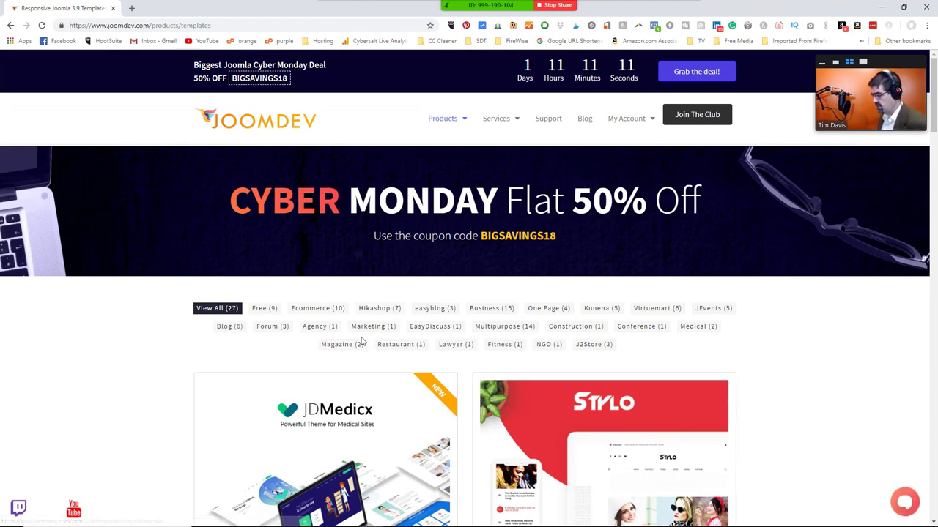
- Look through the JoomDev template listing to compare the free and premium Joomla templates on offer
{"action": "scroll", "coordinate": [363, 342], "scroll_direction": "down", "scroll_amount": 5}
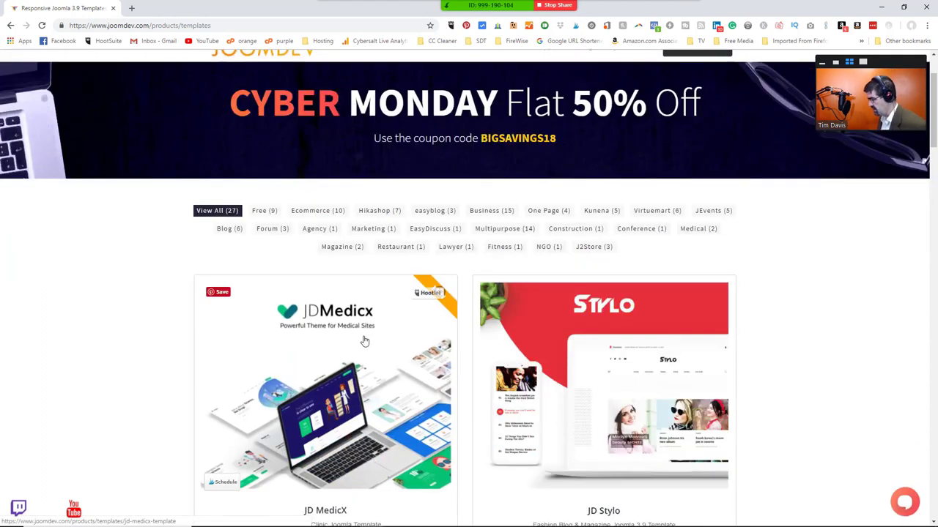
{"action": "scroll", "coordinate": [362, 342], "scroll_direction": "down", "scroll_amount": 1}
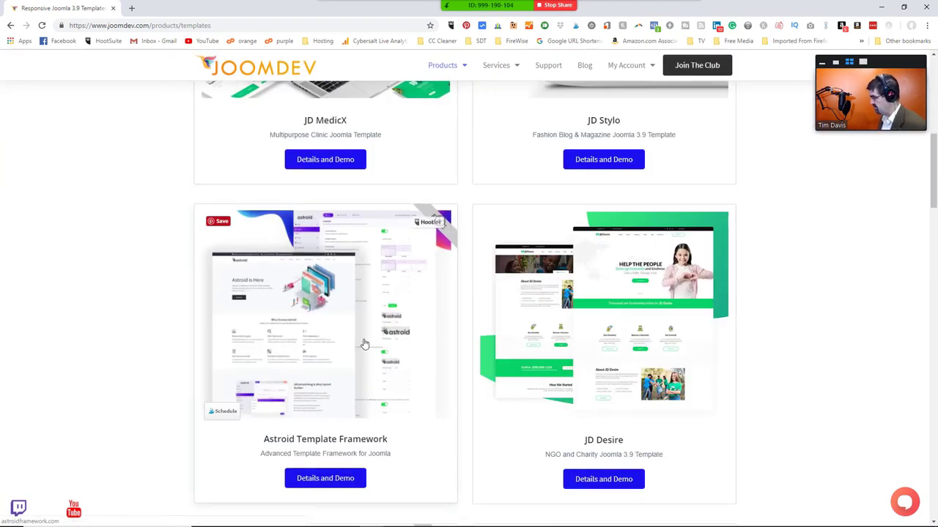
{"action": "scroll", "coordinate": [363, 342], "scroll_direction": "down", "scroll_amount": 4}
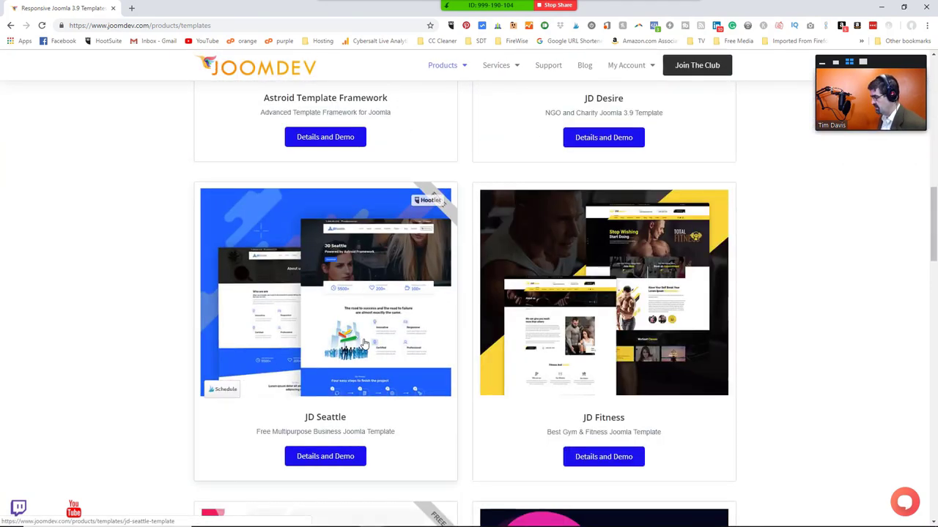
{"action": "scroll", "coordinate": [364, 342], "scroll_direction": "down", "scroll_amount": 4}
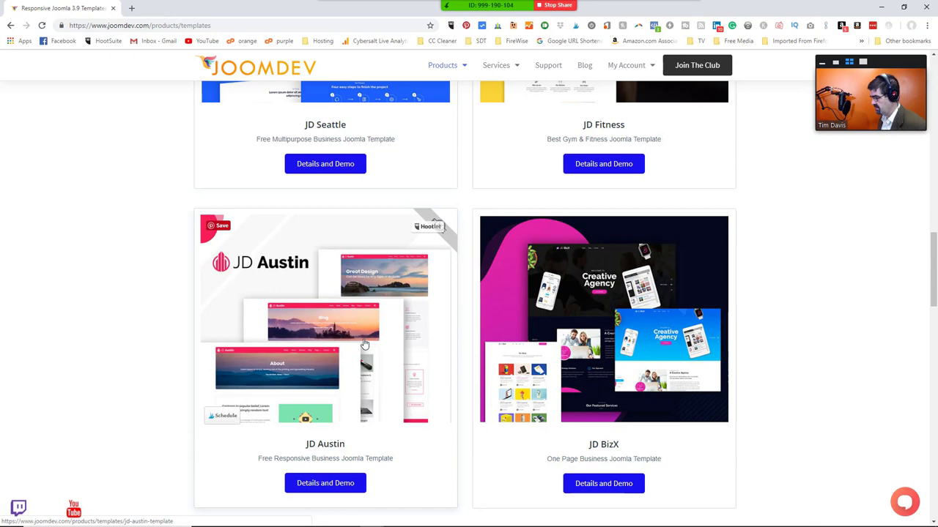
{"action": "scroll", "coordinate": [364, 342], "scroll_direction": "up", "scroll_amount": 2}
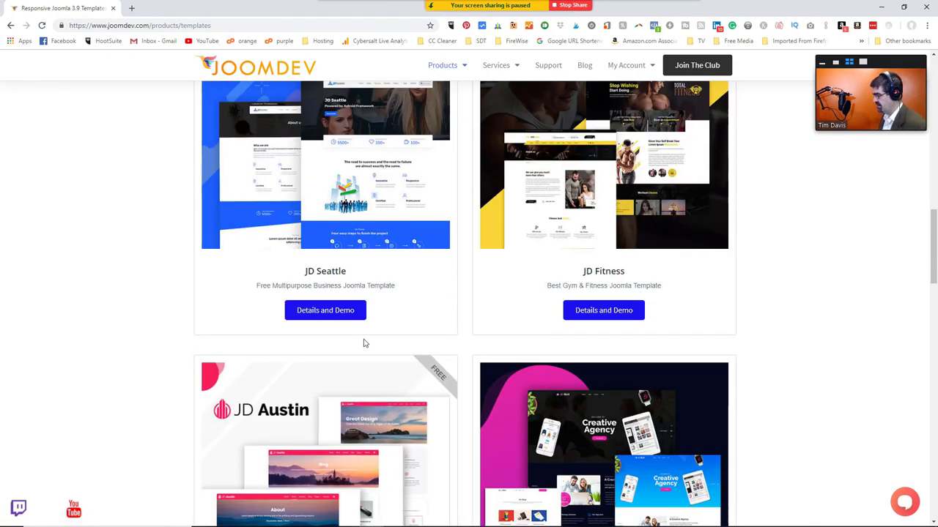
{"action": "scroll", "coordinate": [364, 342], "scroll_direction": "up", "scroll_amount": 3}
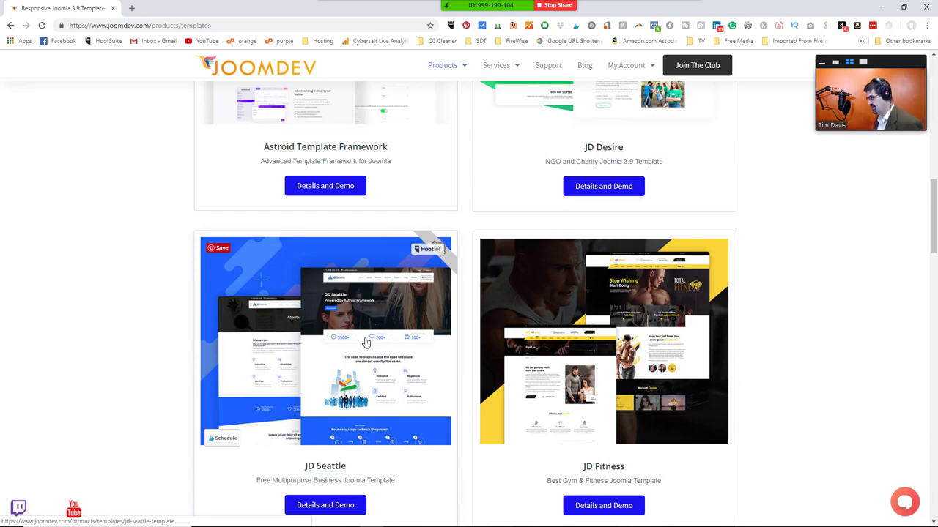
{"action": "scroll", "coordinate": [366, 342], "scroll_direction": "down", "scroll_amount": 7}
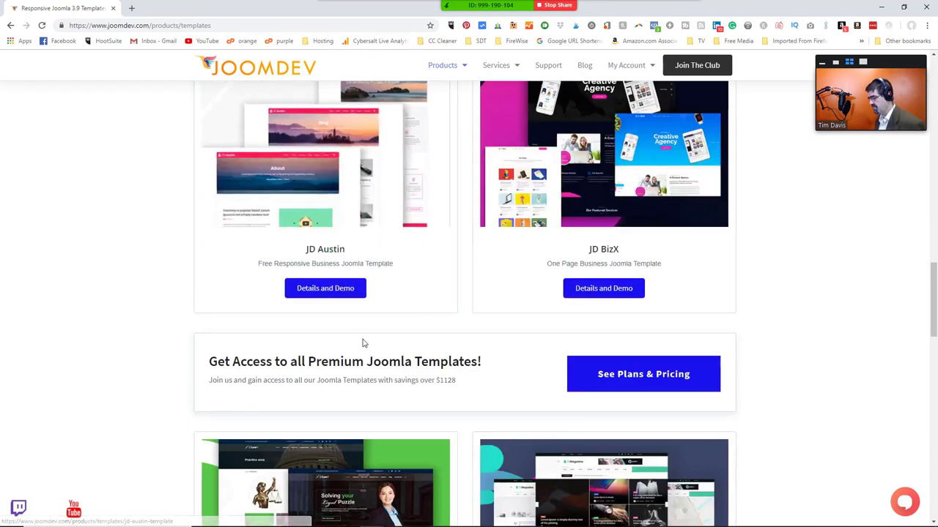
{"action": "scroll", "coordinate": [364, 342], "scroll_direction": "down", "scroll_amount": 3}
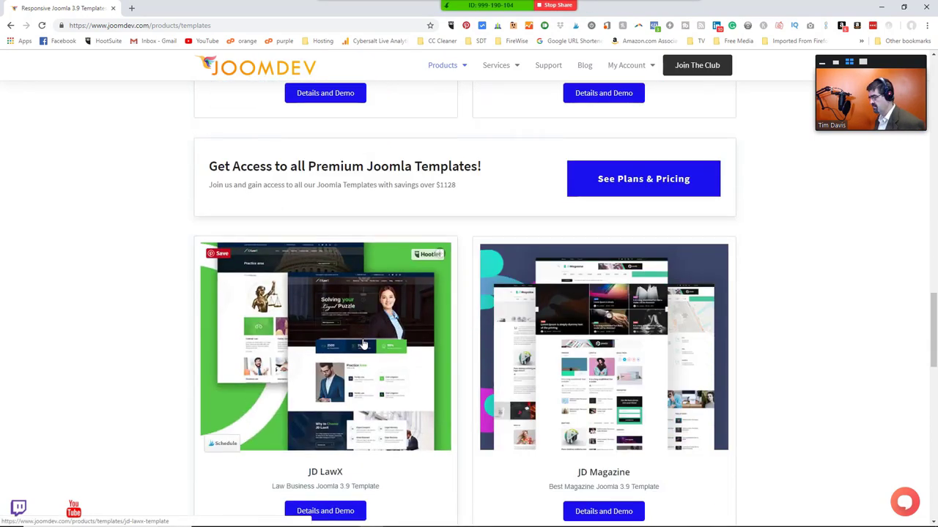
{"action": "scroll", "coordinate": [364, 343], "scroll_direction": "down", "scroll_amount": 4}
{"action": "scroll", "coordinate": [363, 343], "scroll_direction": "up", "scroll_amount": 2}
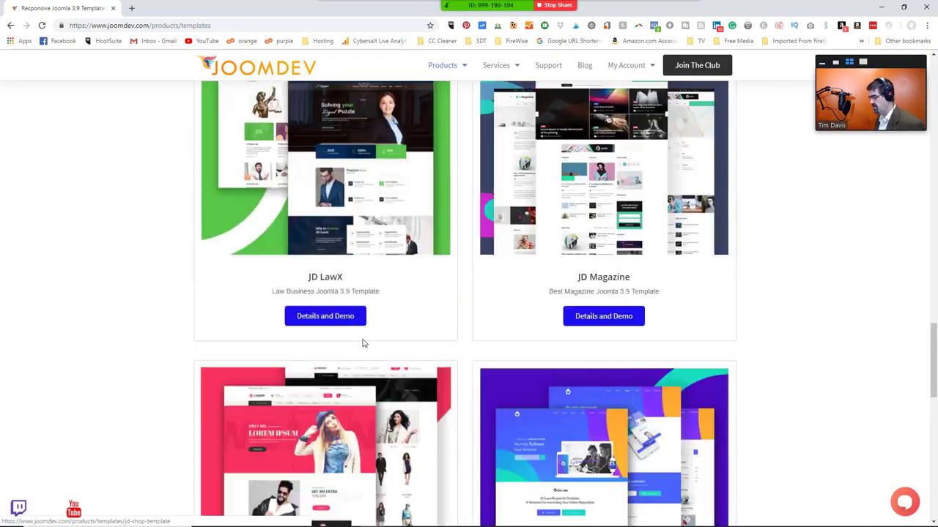
{"action": "scroll", "coordinate": [361, 342], "scroll_direction": "down", "scroll_amount": 3}
{"action": "scroll", "coordinate": [359, 342], "scroll_direction": "up", "scroll_amount": 8}
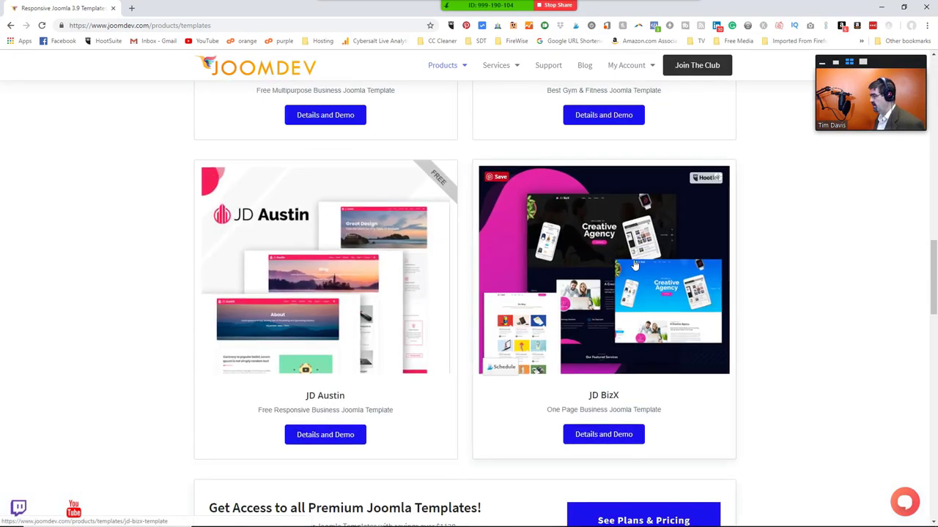
{"action": "scroll", "coordinate": [722, 232], "scroll_direction": "up", "scroll_amount": 2}
{"action": "scroll", "coordinate": [723, 232], "scroll_direction": "down", "scroll_amount": 7}
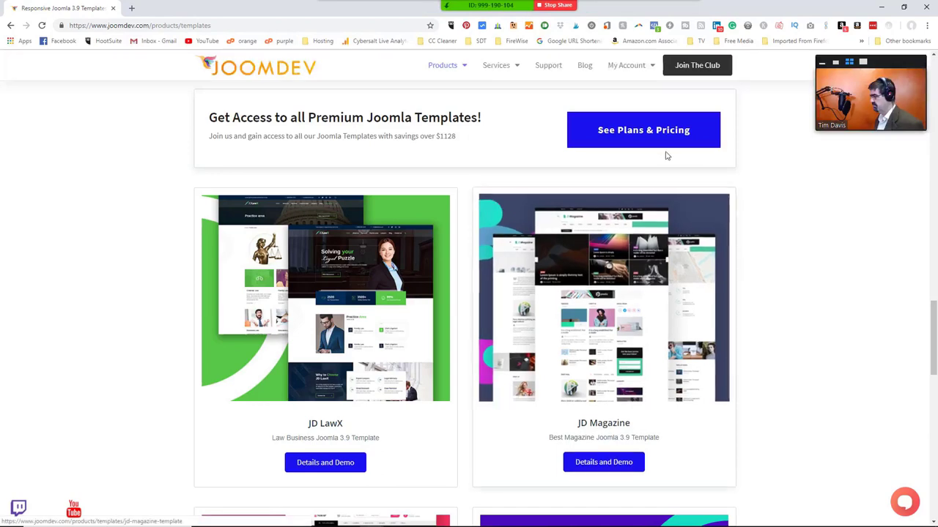
{"action": "scroll", "coordinate": [667, 155], "scroll_direction": "down", "scroll_amount": 7}
- Go to the next page of the template listing and open the JD Construct template's details page
{"action": "left_click", "coordinate": [464, 304]}
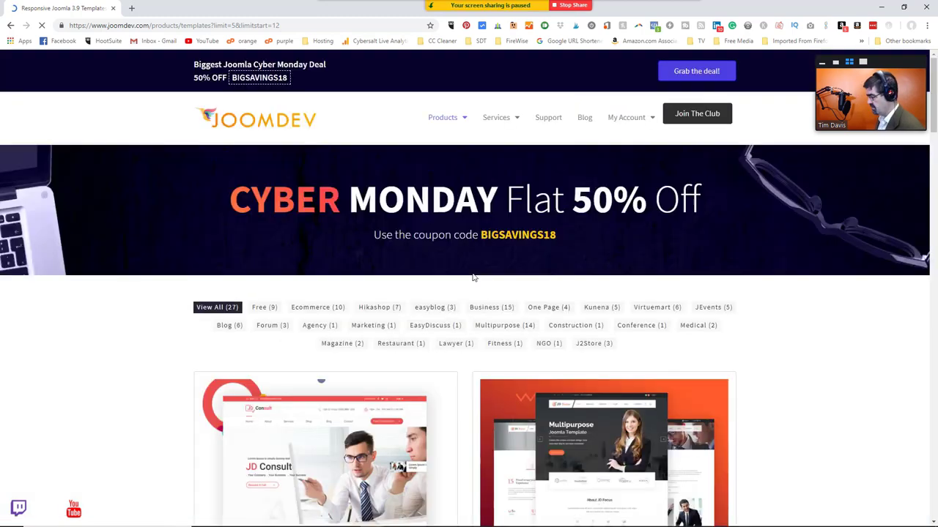
{"action": "scroll", "coordinate": [473, 278], "scroll_direction": "down", "scroll_amount": 6}
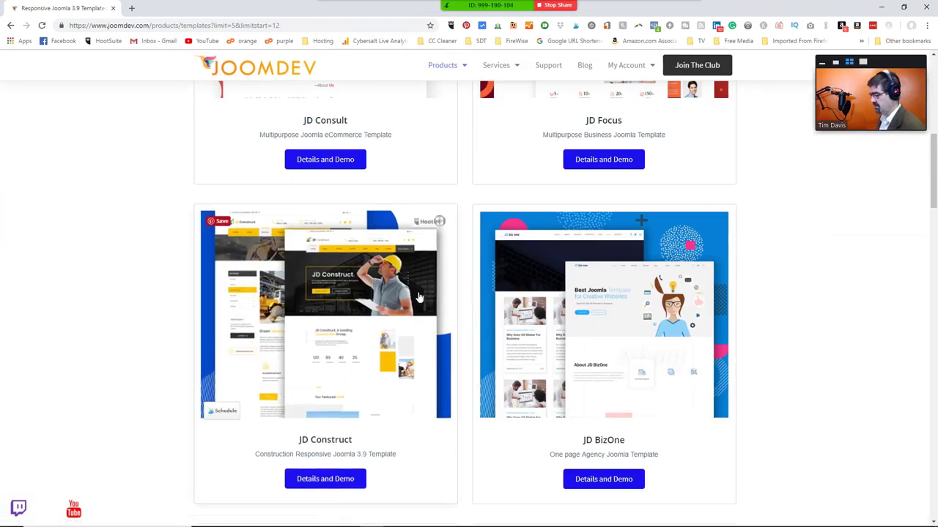
{"action": "scroll", "coordinate": [473, 279], "scroll_direction": "down", "scroll_amount": 2}
{"action": "left_click", "coordinate": [345, 335]}
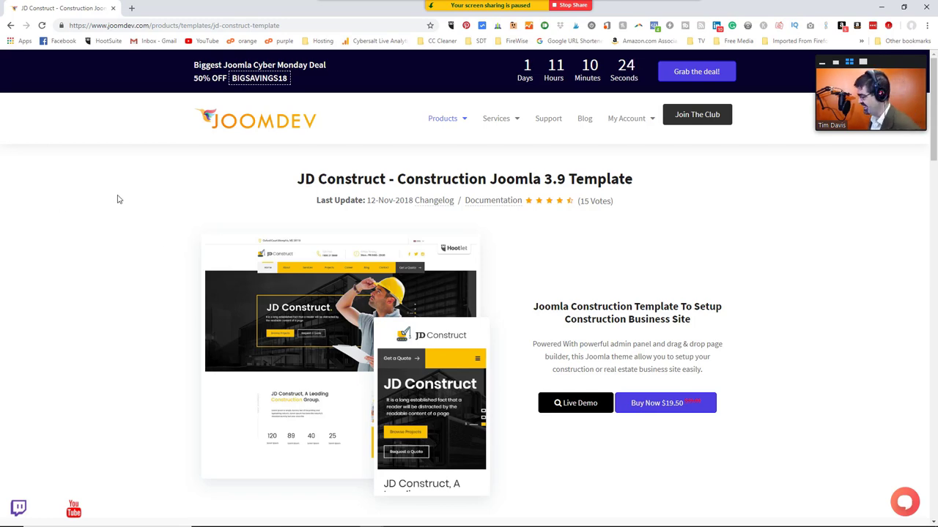
- Open JD Construct's live demo and examine the home page's banner, company introduction, featured work and services sections
{"action": "scroll", "coordinate": [118, 200], "scroll_direction": "down", "scroll_amount": 1}
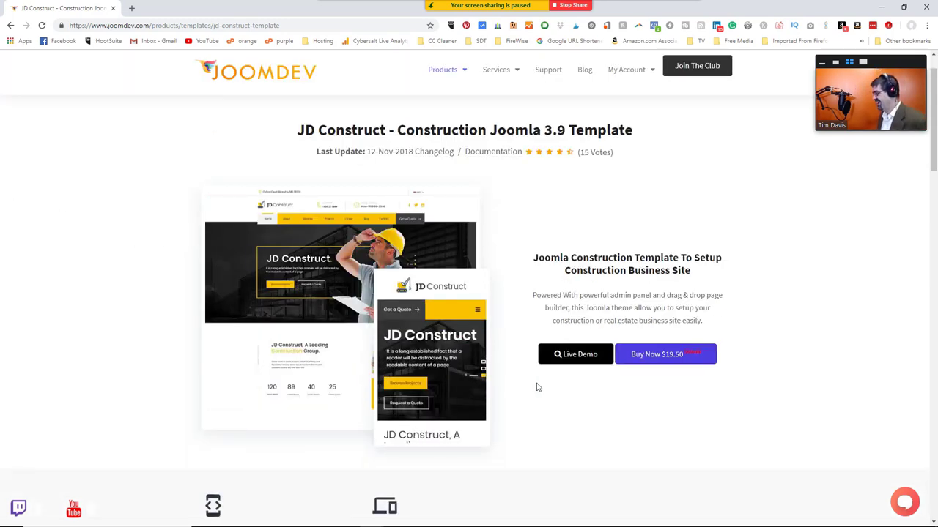
{"action": "left_click", "coordinate": [578, 360]}
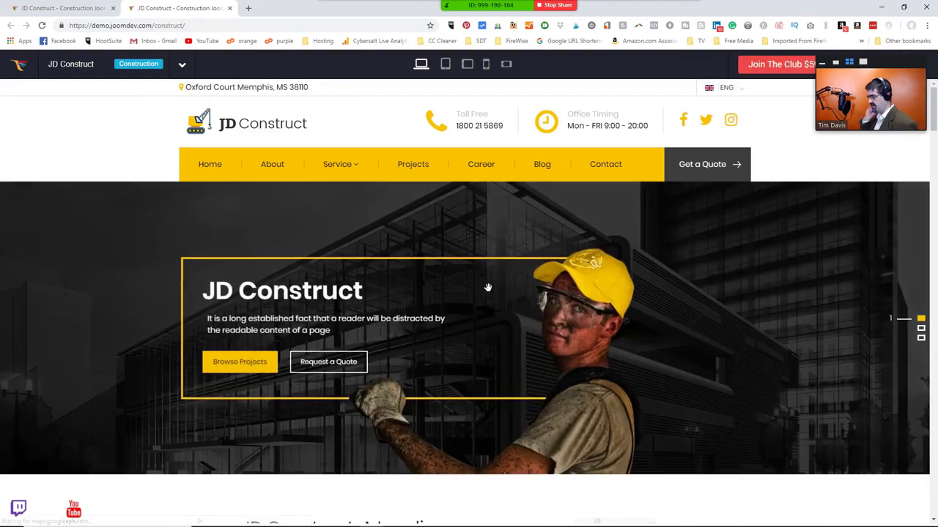
{"action": "scroll", "coordinate": [498, 275], "scroll_direction": "down", "scroll_amount": 3}
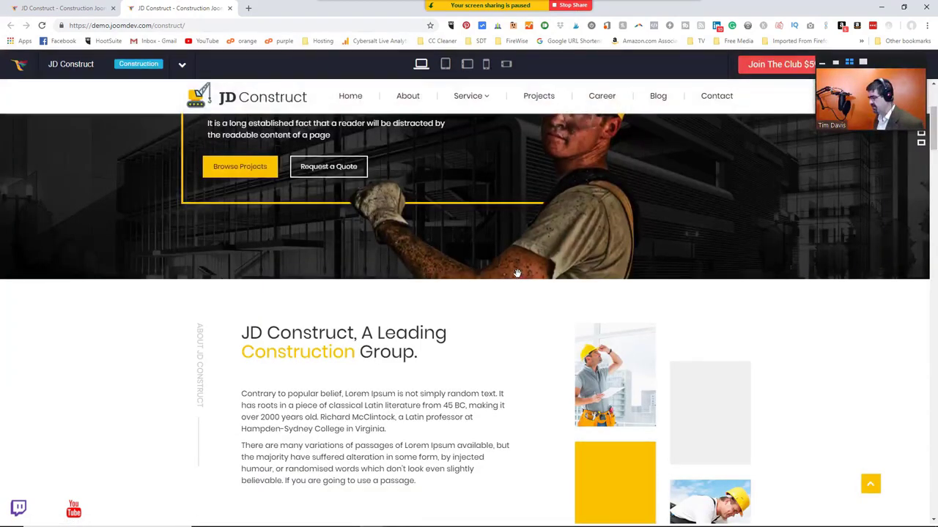
{"action": "scroll", "coordinate": [517, 273], "scroll_direction": "up", "scroll_amount": 2}
{"action": "scroll", "coordinate": [513, 225], "scroll_direction": "down", "scroll_amount": 1}
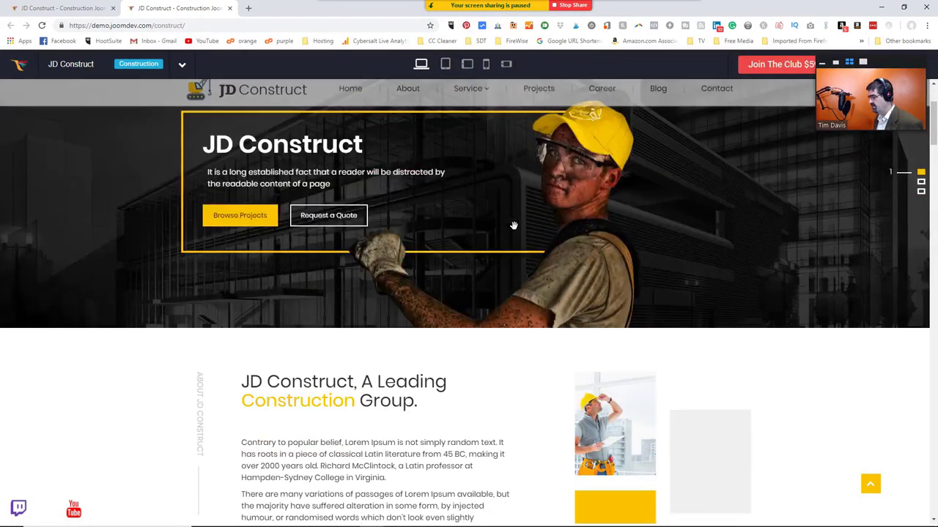
{"action": "scroll", "coordinate": [513, 227], "scroll_direction": "up", "scroll_amount": 1}
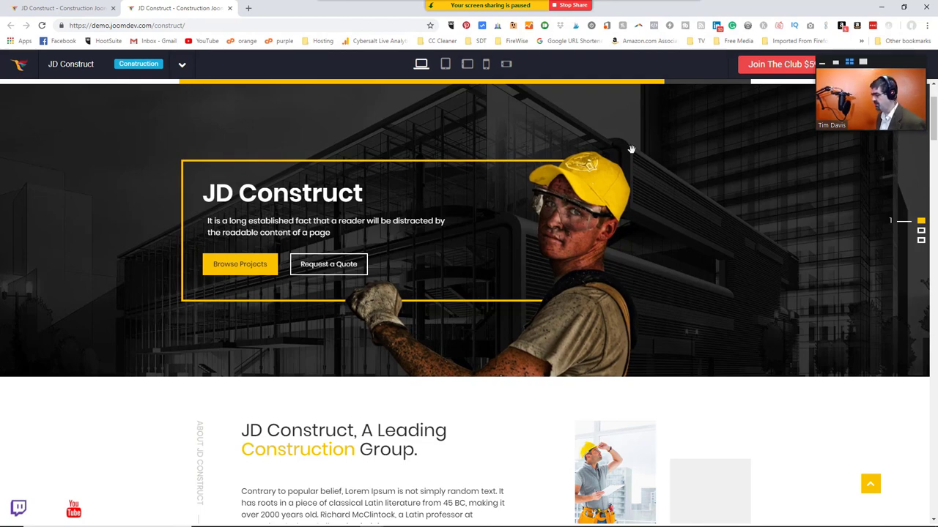
{"action": "scroll", "coordinate": [374, 199], "scroll_direction": "down", "scroll_amount": 1}
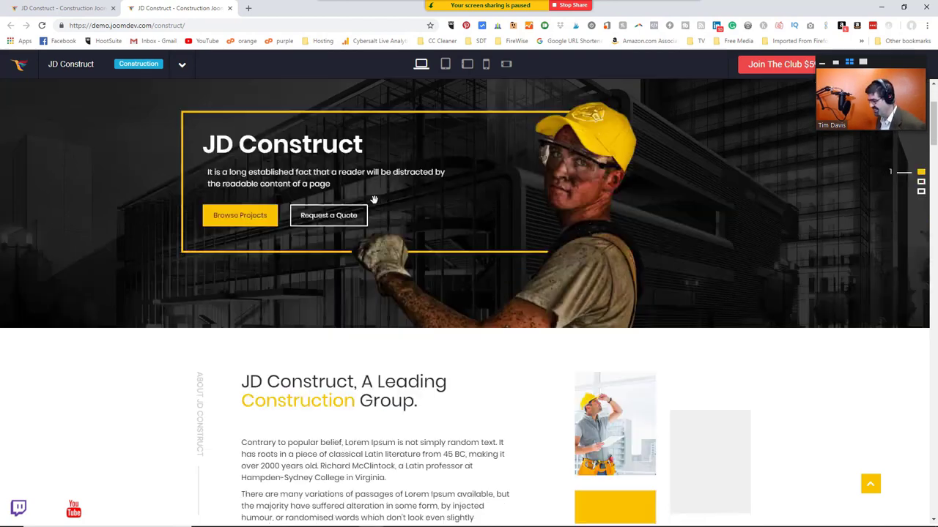
{"action": "scroll", "coordinate": [374, 200], "scroll_direction": "down", "scroll_amount": 3}
{"action": "scroll", "coordinate": [374, 199], "scroll_direction": "down", "scroll_amount": 10}
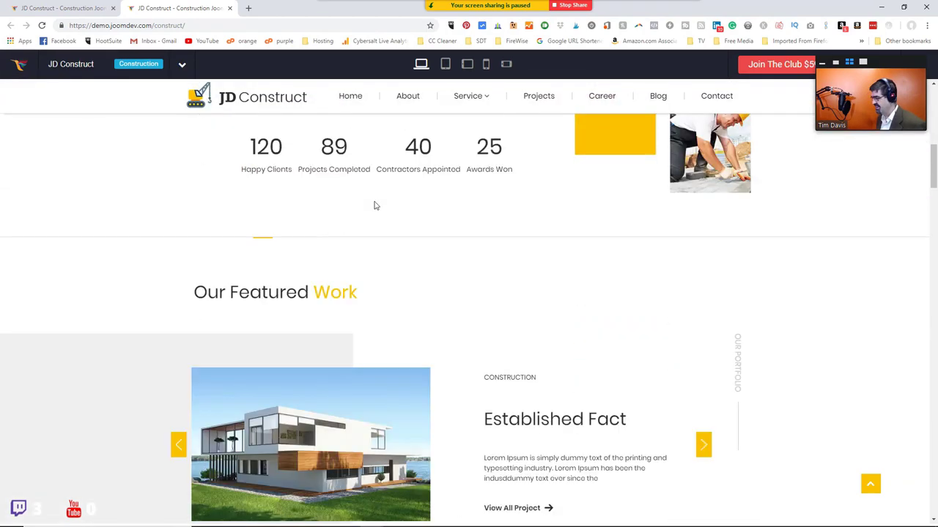
{"action": "scroll", "coordinate": [374, 205], "scroll_direction": "down", "scroll_amount": 17}
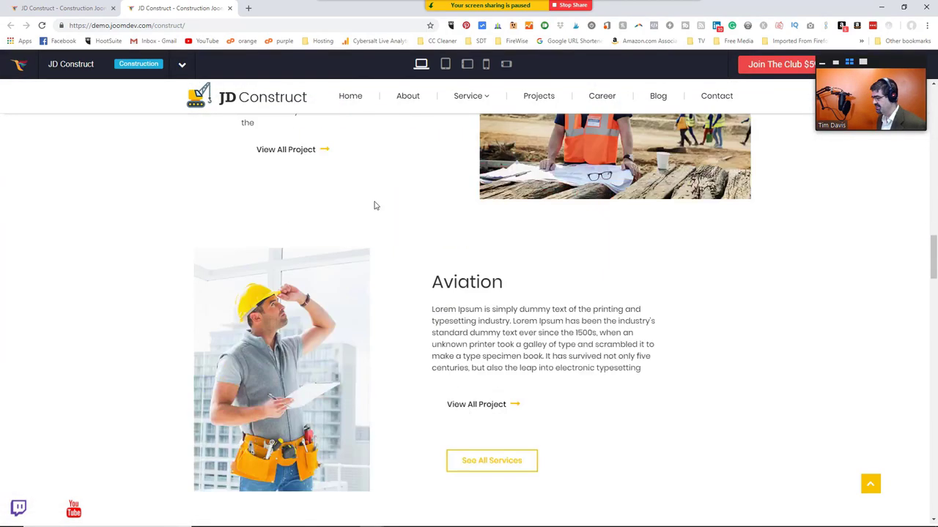
- Finish viewing the JD Construct demo and stop the Zoom screen share
{"action": "scroll", "coordinate": [373, 201], "scroll_direction": "up", "scroll_amount": 20}
{"action": "scroll", "coordinate": [373, 203], "scroll_direction": "up", "scroll_amount": 12}
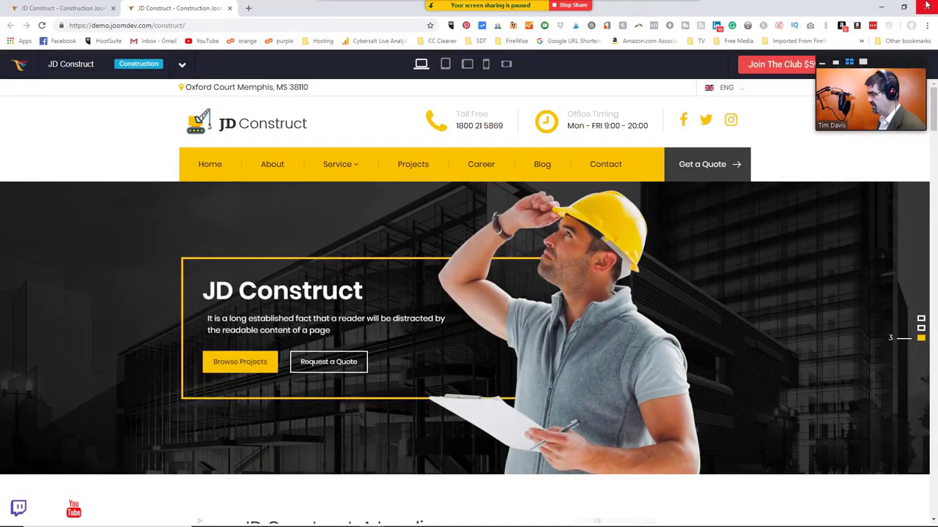
{"action": "left_click", "coordinate": [558, 7]}
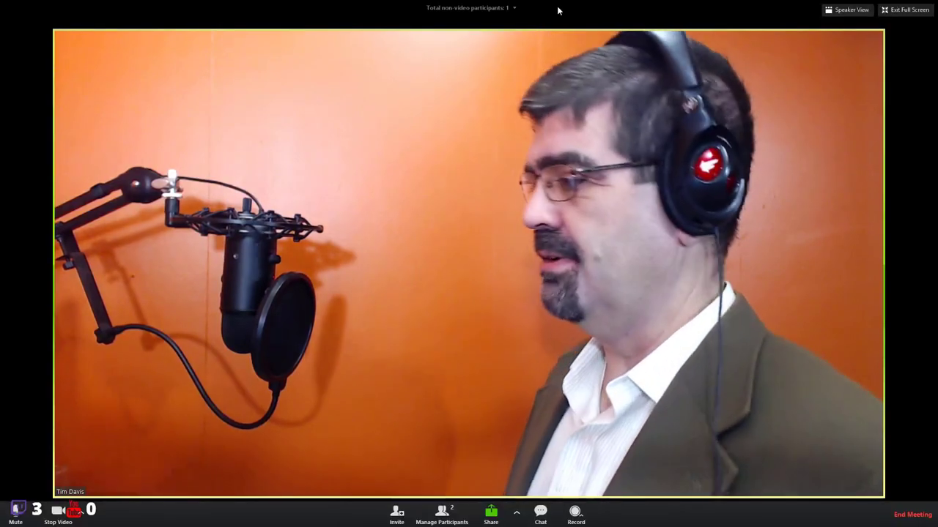